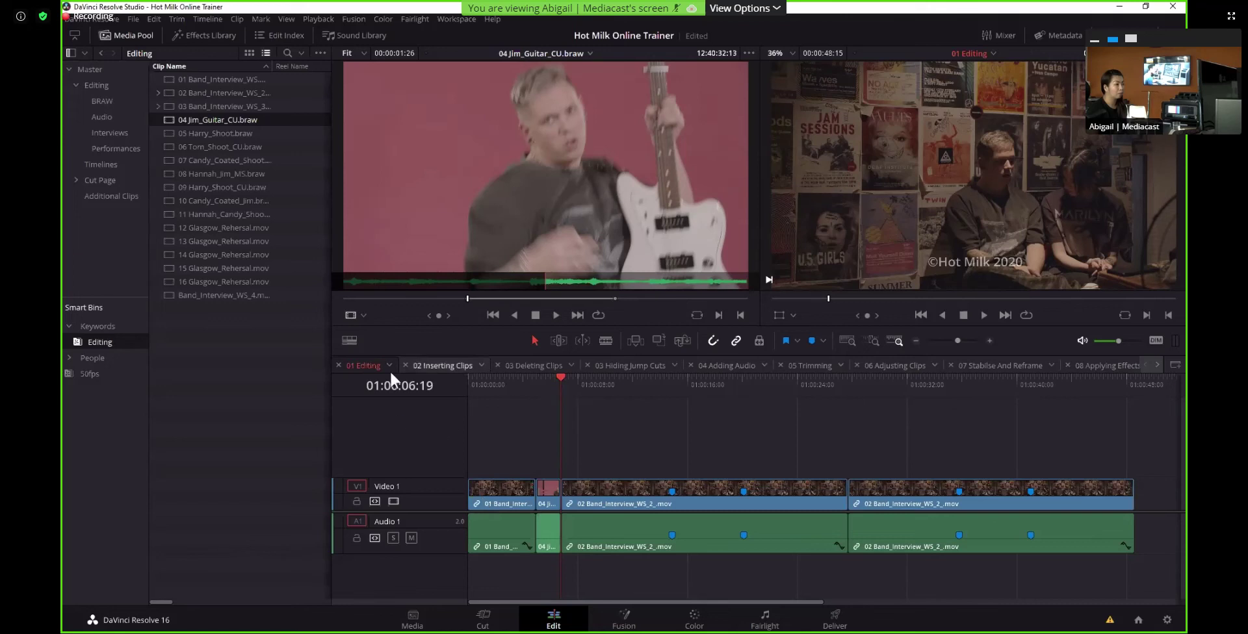
Replay the guitar insert, then load 05 Harry_Shoot.braw into the Source viewer
key("Up")
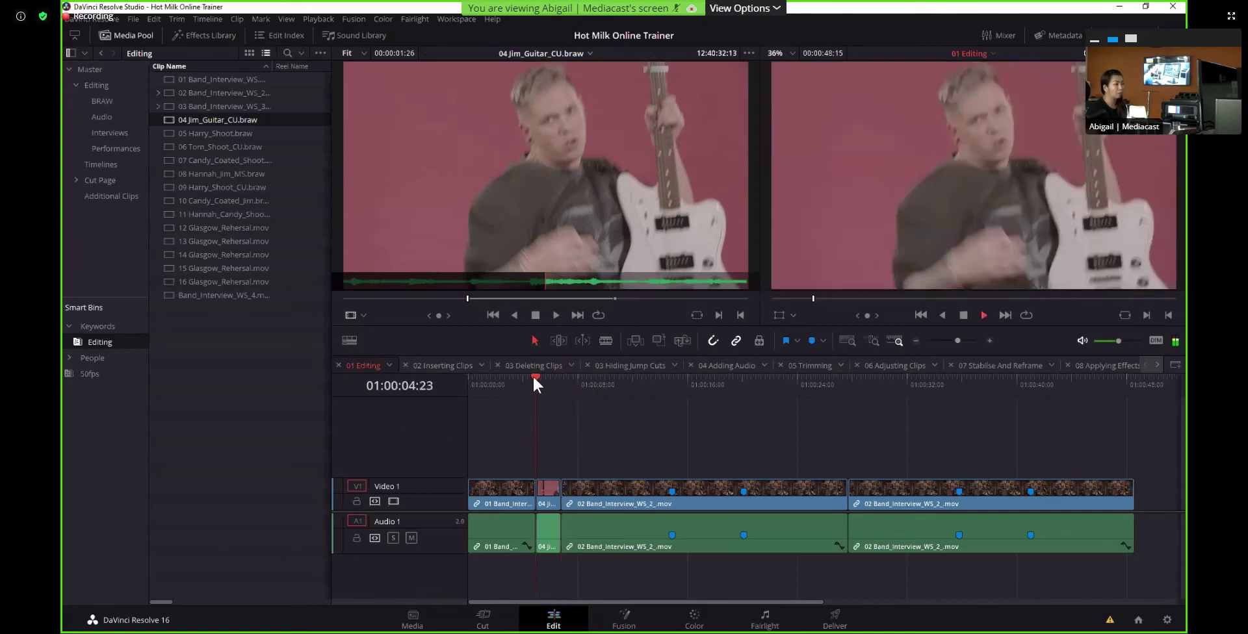
key("space")
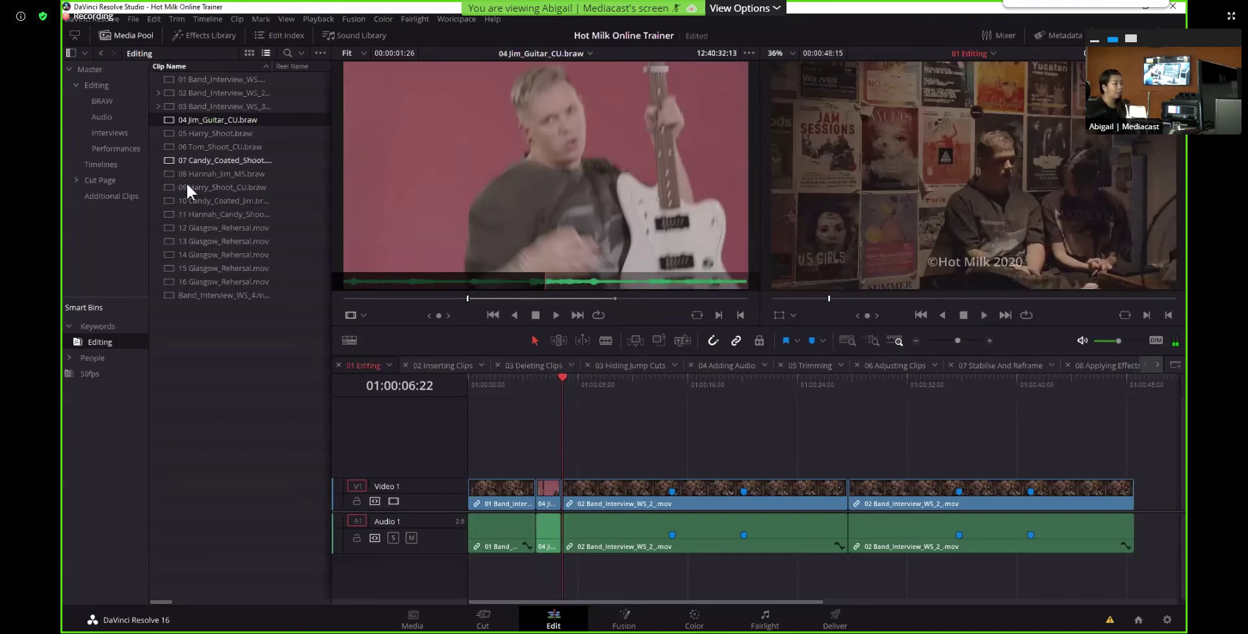
left_click(193, 130)
double_click(193, 132)
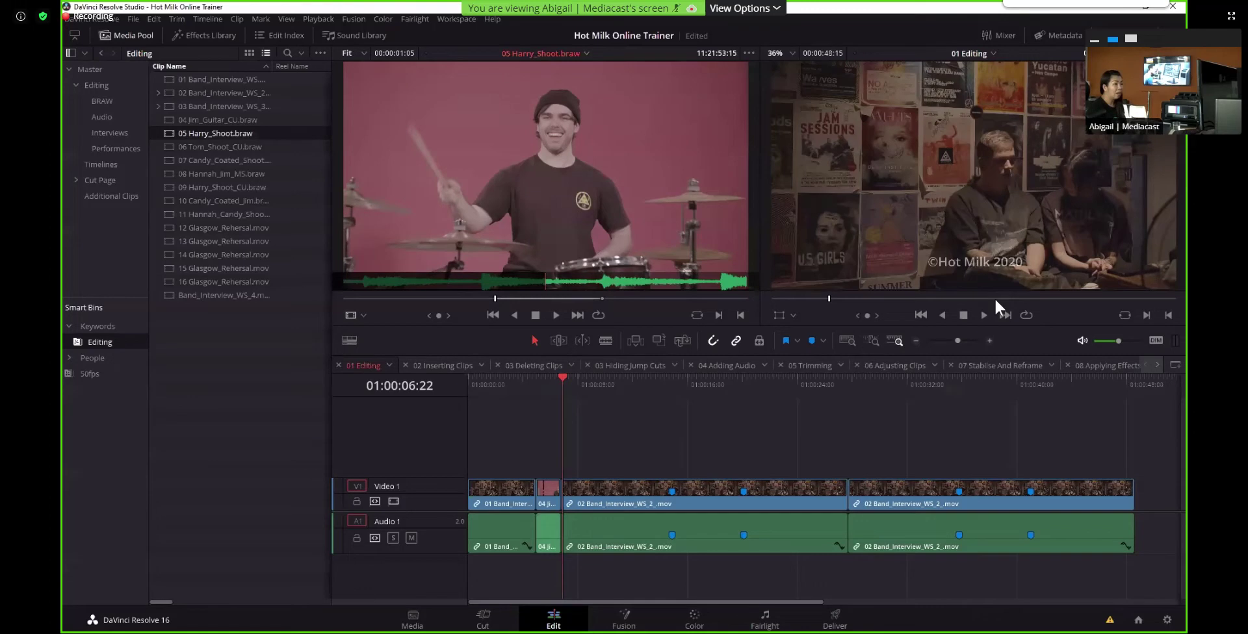
Insert 05 Harry_Shoot.braw and then 06 Tom_Shoot_CU.braw at the playhead, saving in between
key("F9")
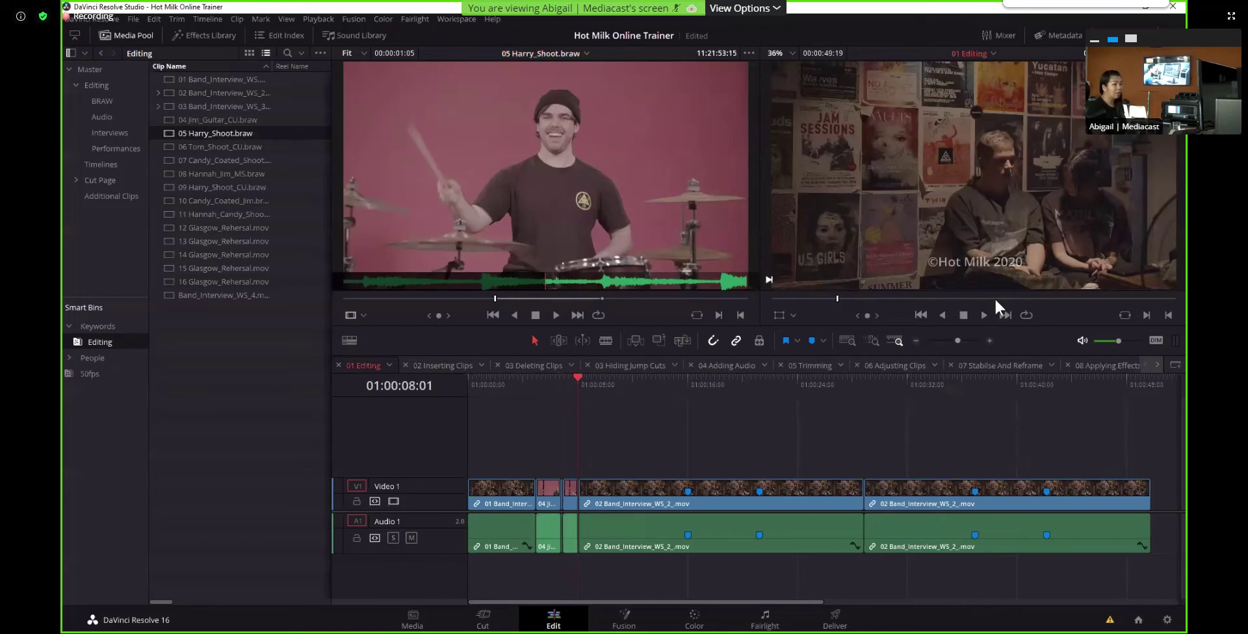
key("ctrl+s")
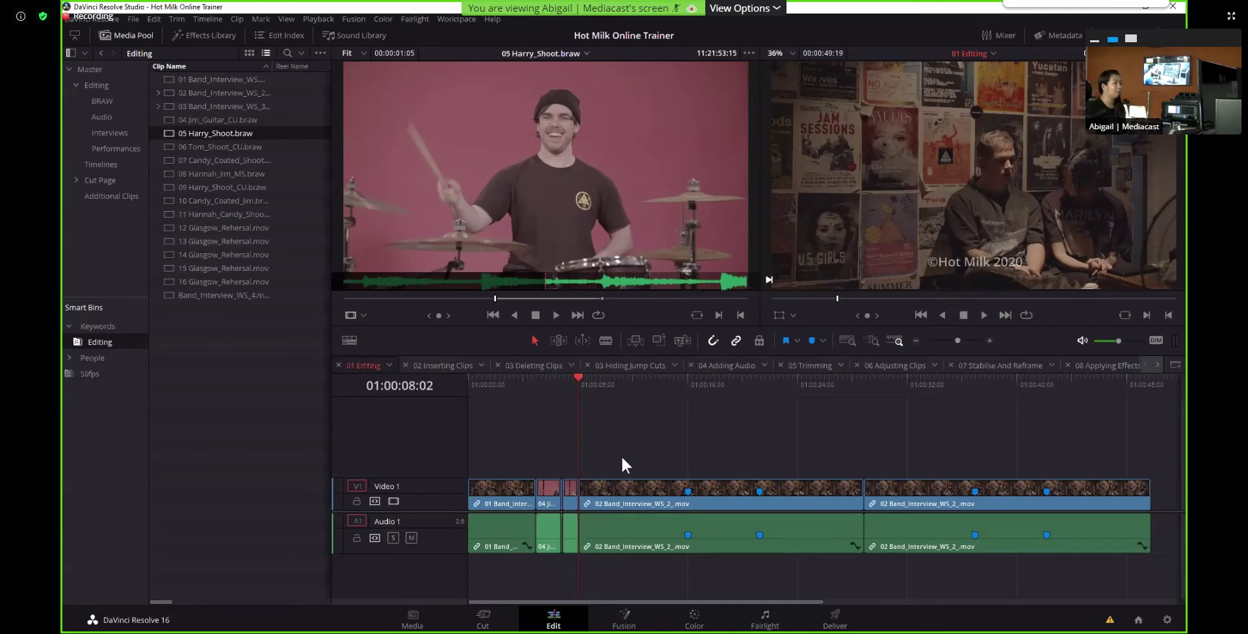
left_click(212, 145)
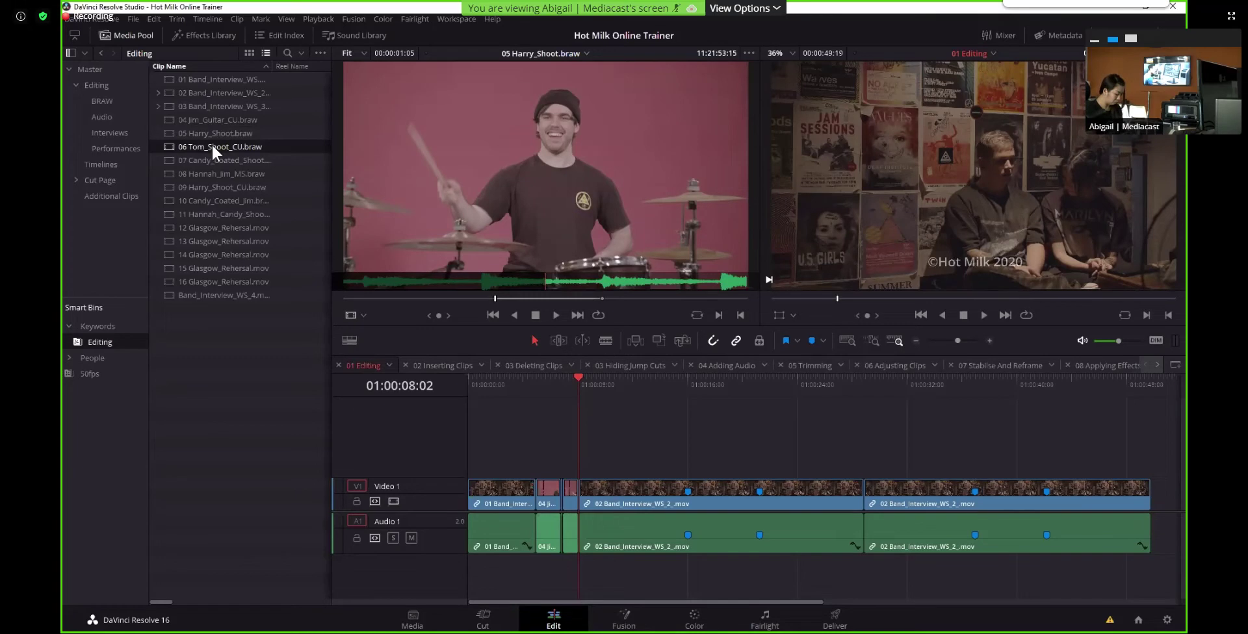
left_click(209, 147)
key("Escape")
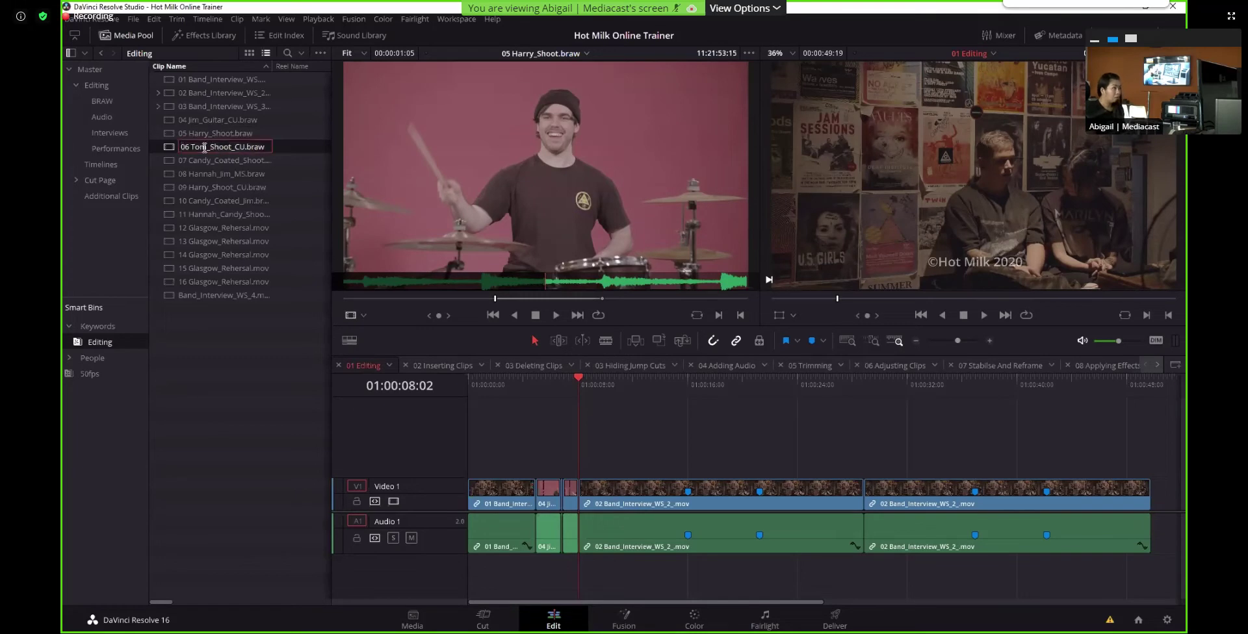
double_click(167, 148)
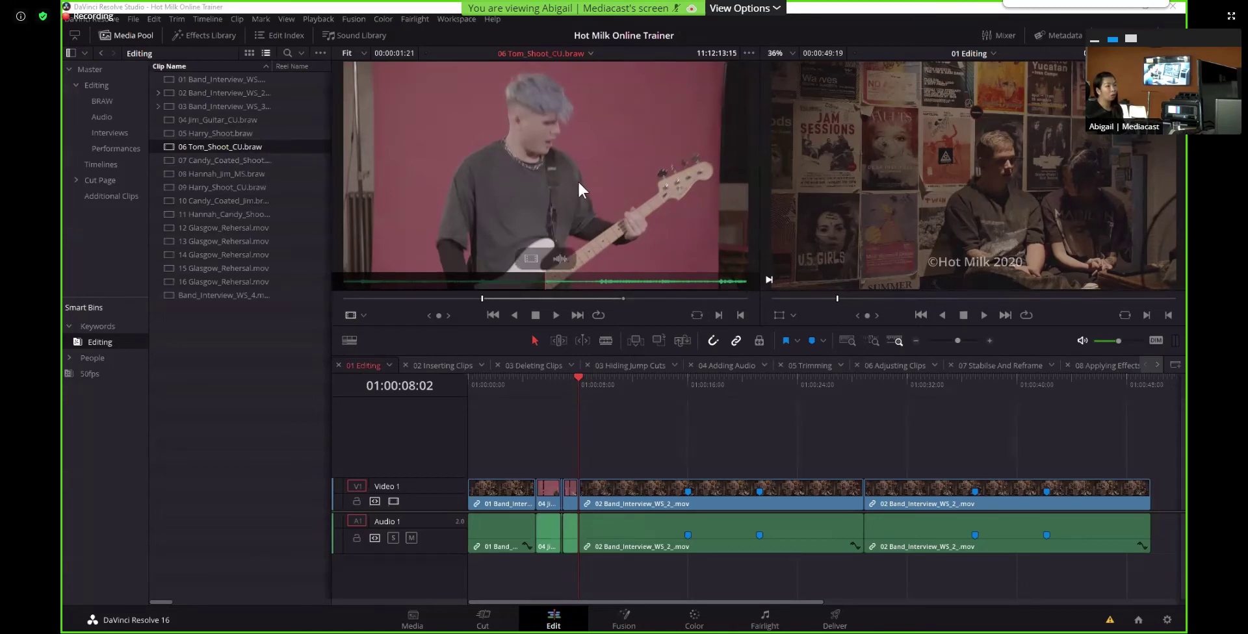
key("F9")
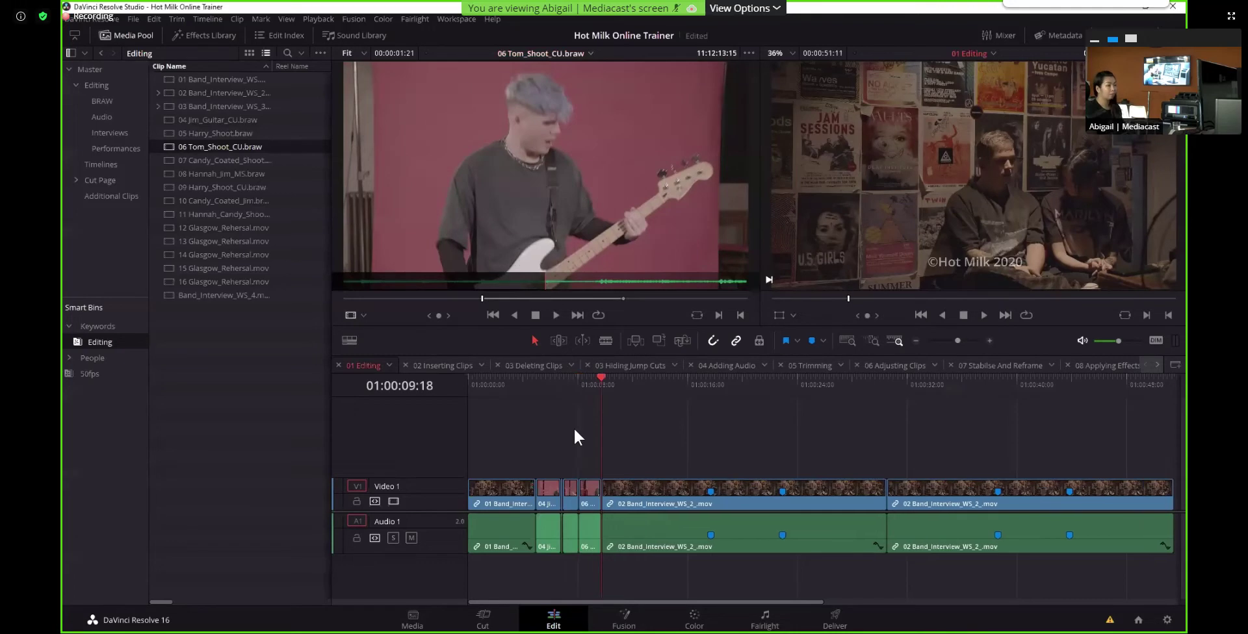
Select Media Pool clips 07 through 11 and insert them at the playhead
left_click(216, 162)
left_click(213, 173, "shift")
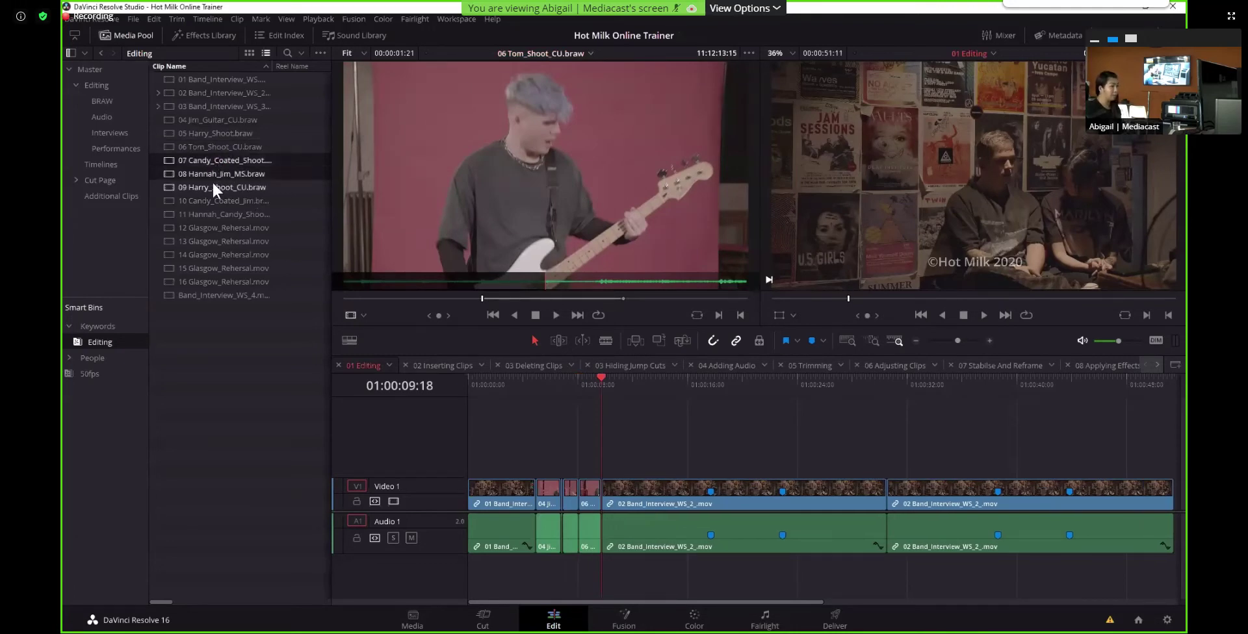
left_click(208, 204, "shift")
left_click(211, 214, "shift")
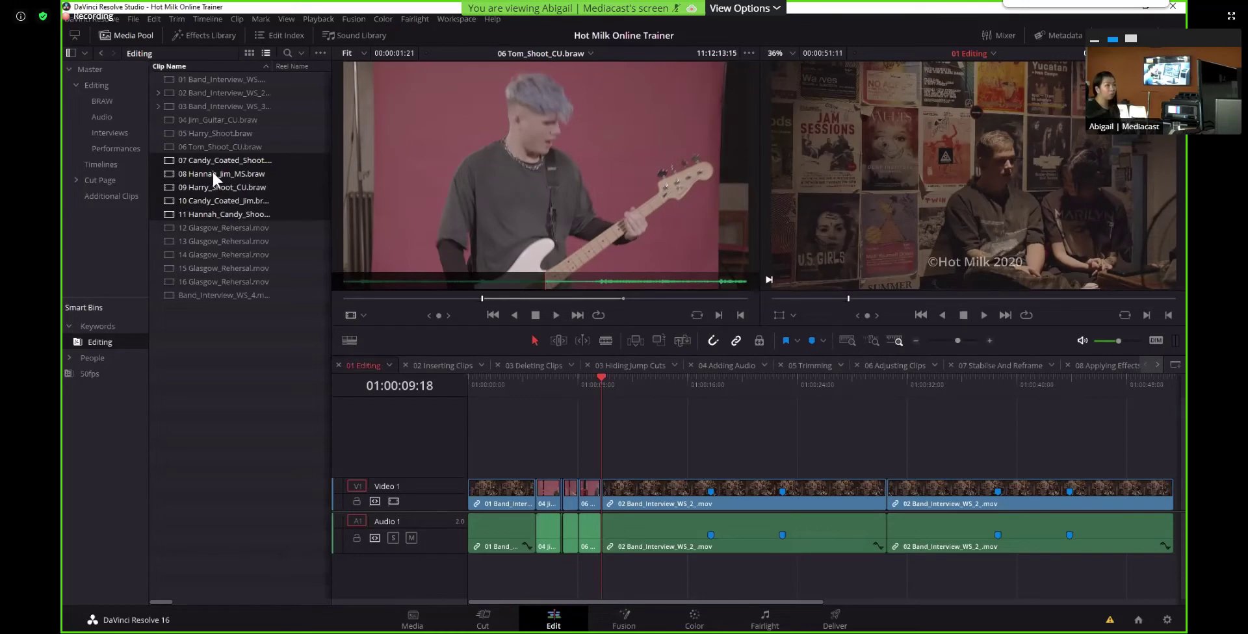
key("F9")
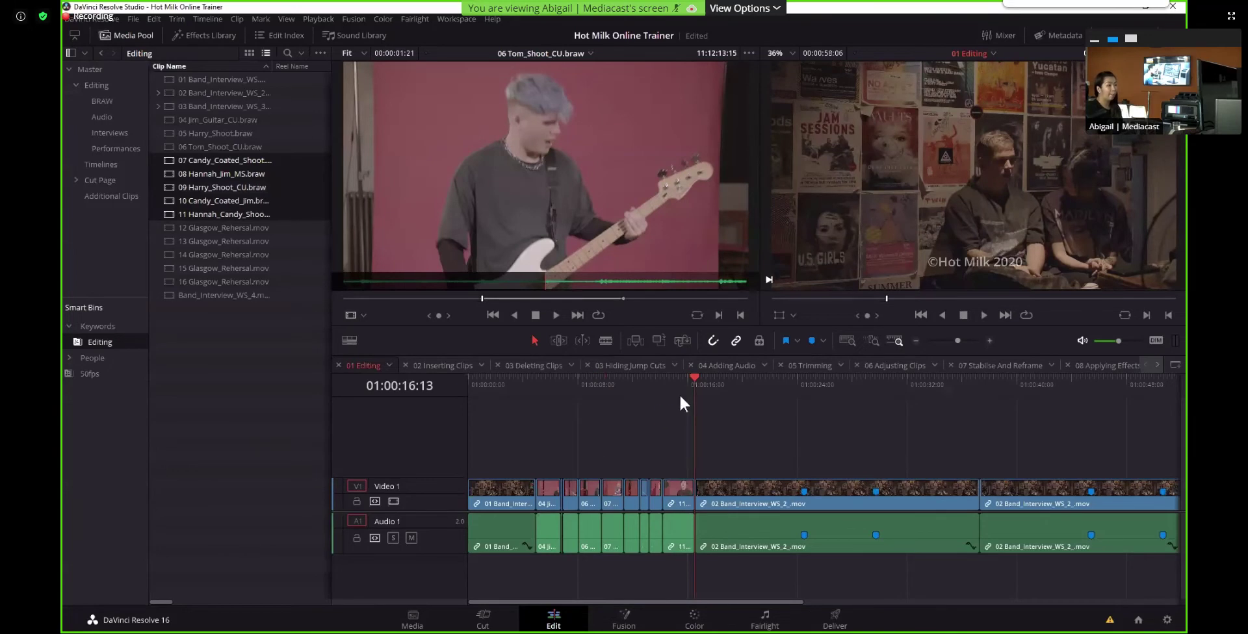
Play back the new montage from the guitar clip to its end
left_click_drag(694, 379, 536, 382)
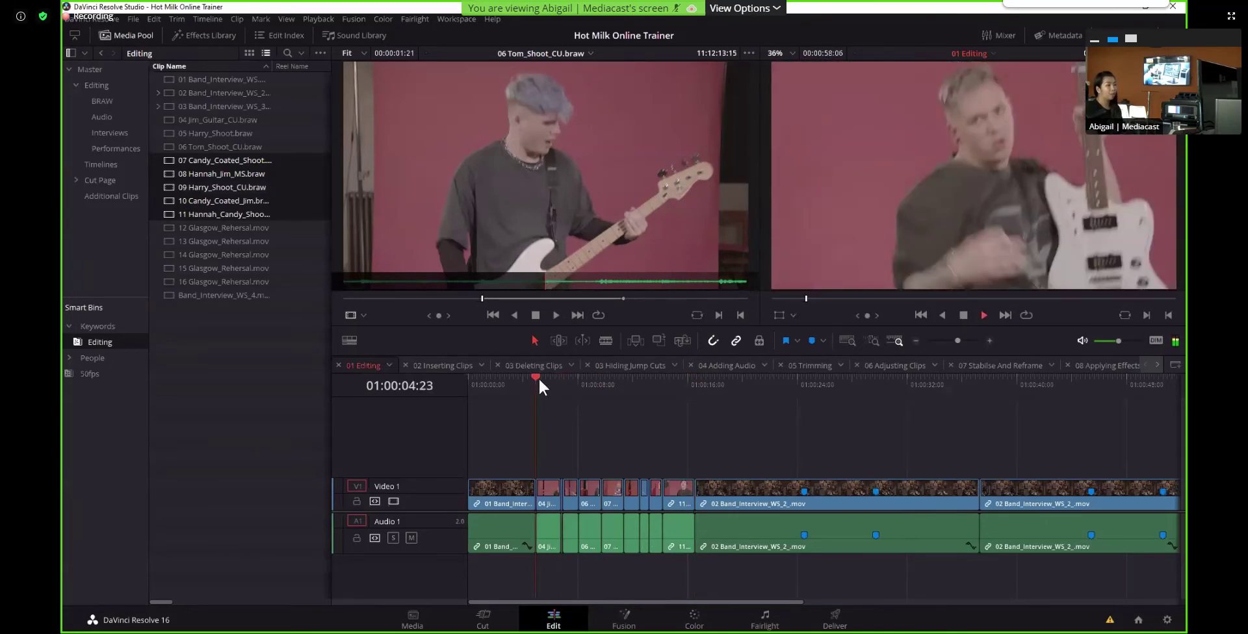
key("space")
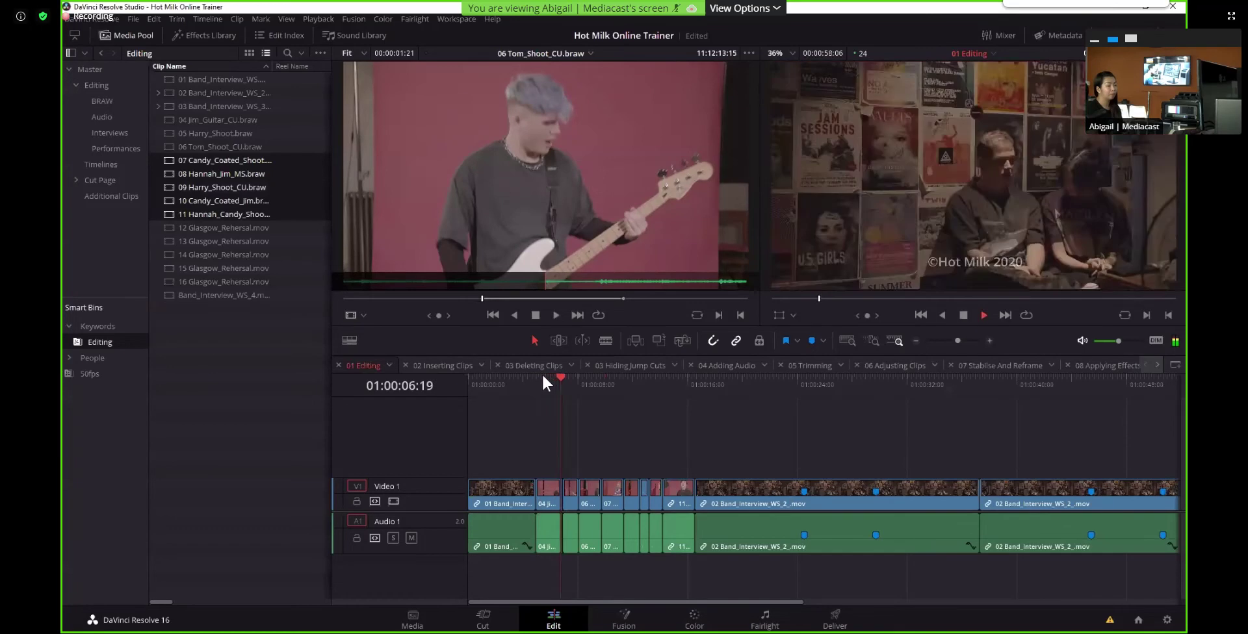
key("space")
left_click_drag(574, 380, 680, 384)
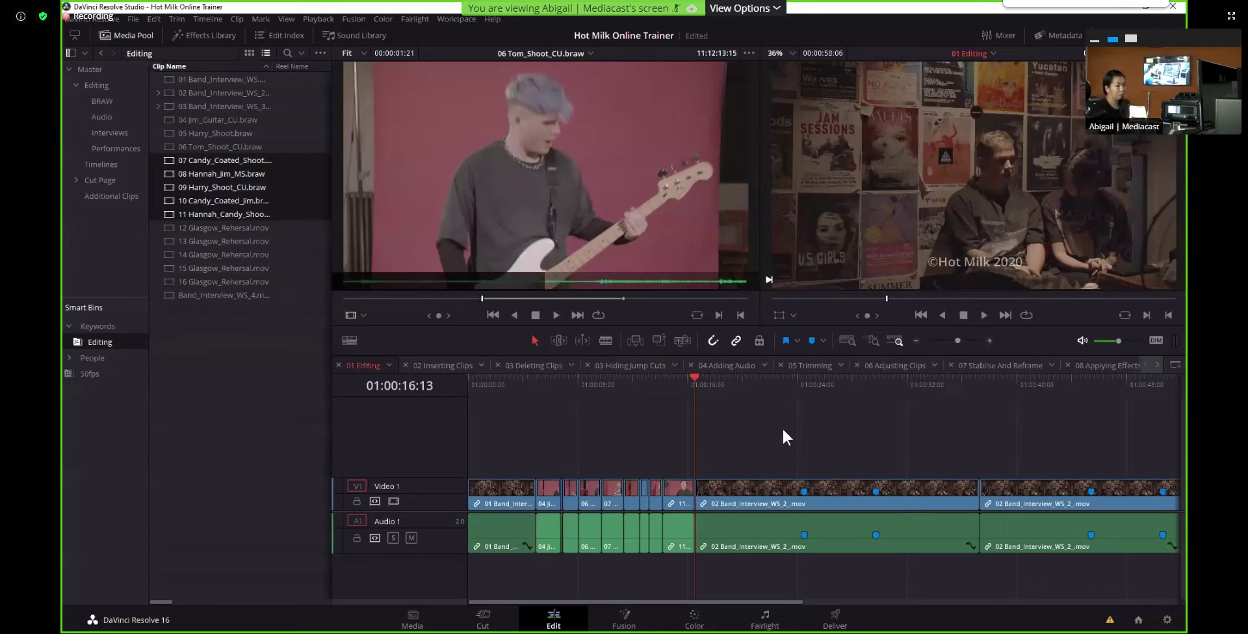
mouse_move(618, 286)
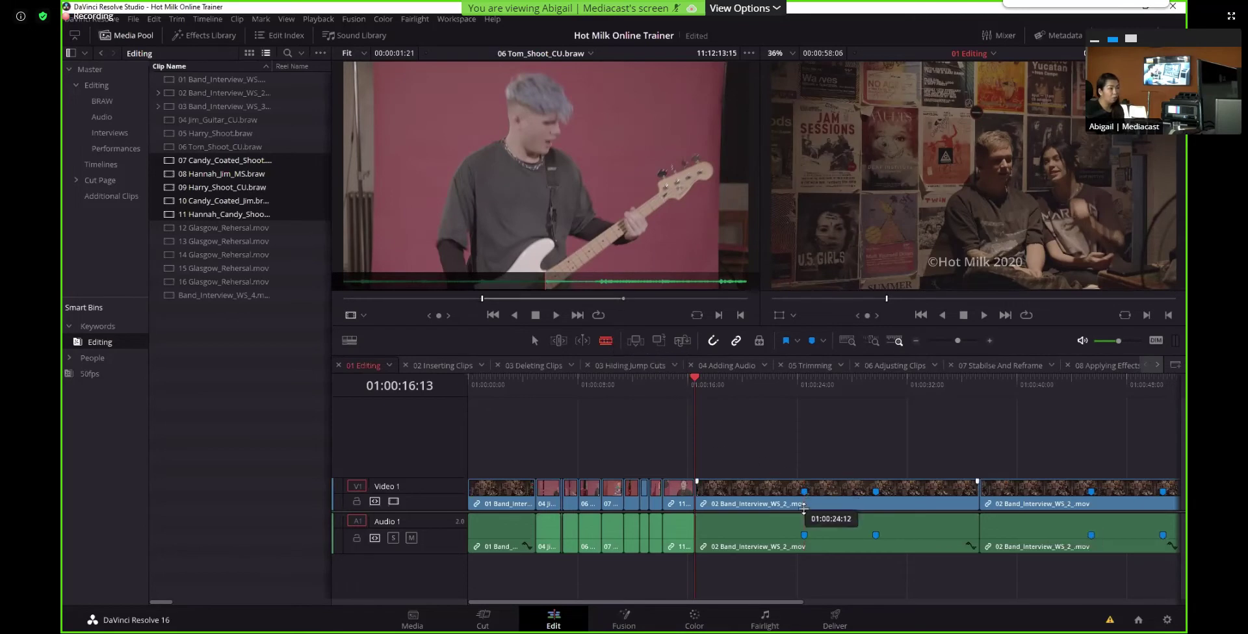
Blade the Band Interview clip at both markers and check the cuts
left_click(806, 502)
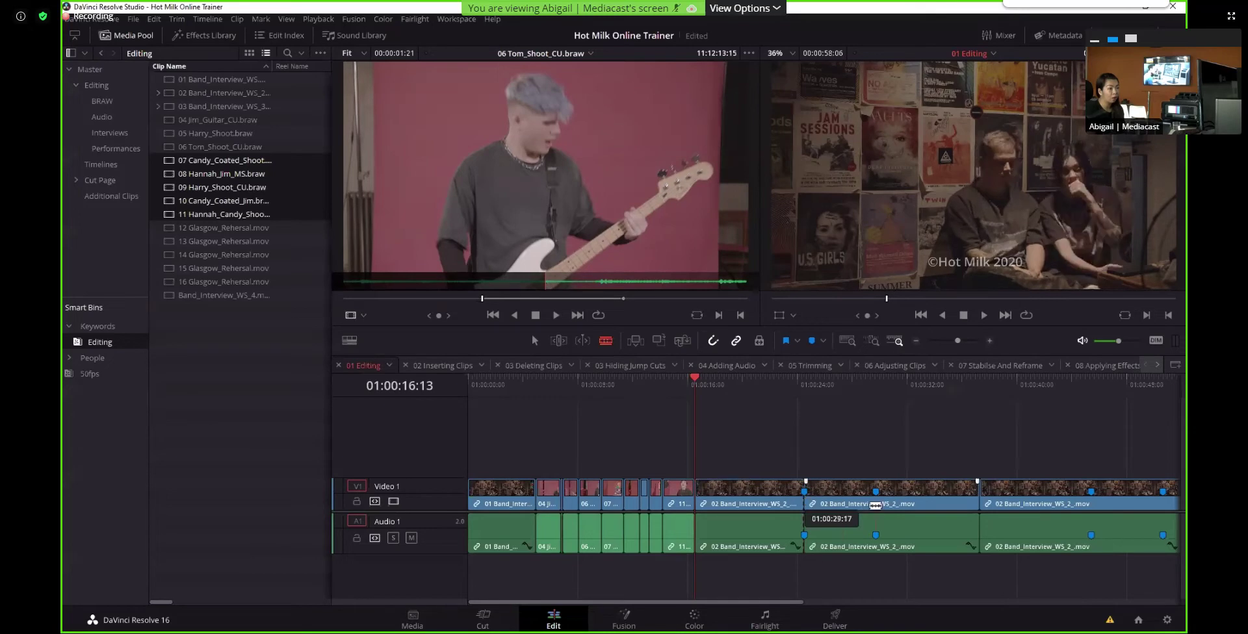
left_click(877, 504)
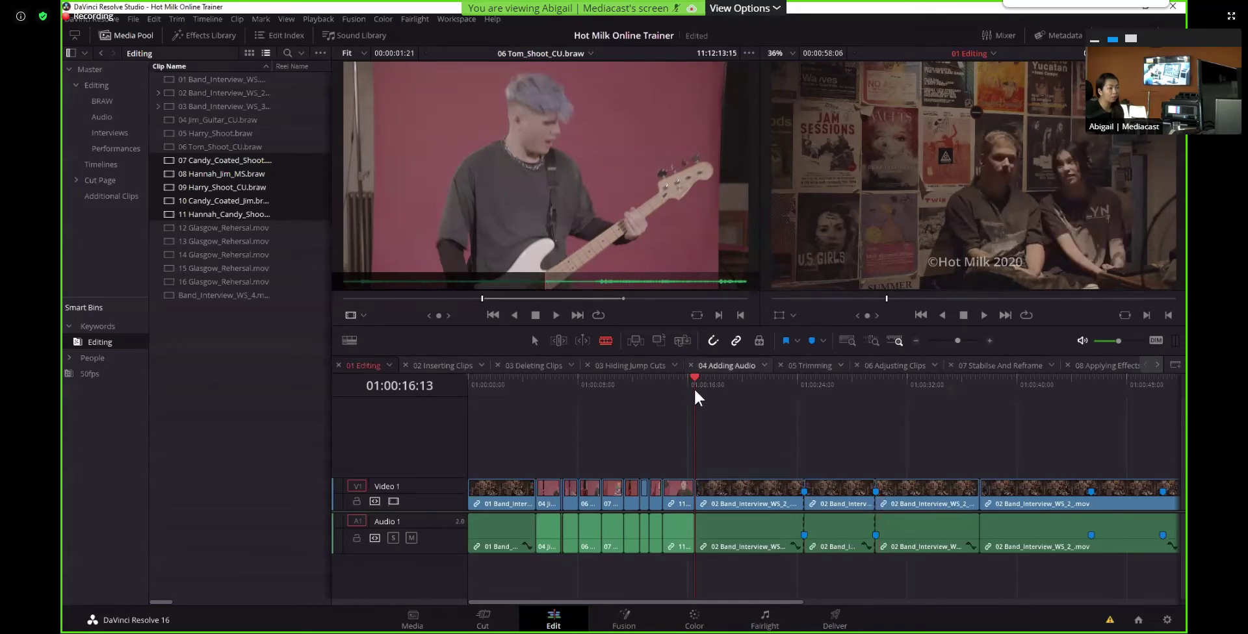
left_click_drag(695, 377, 816, 383)
left_click(742, 406)
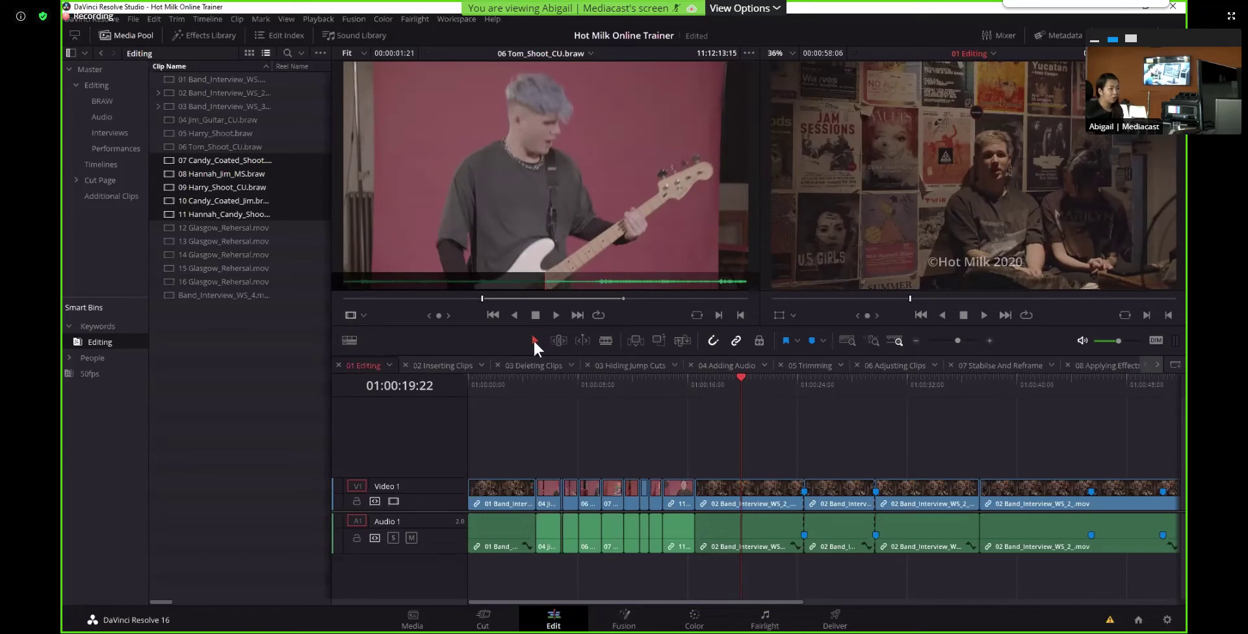
Delete the interview piece between the markers, close the gap, and move to 01:00:37:07
left_click(853, 506)
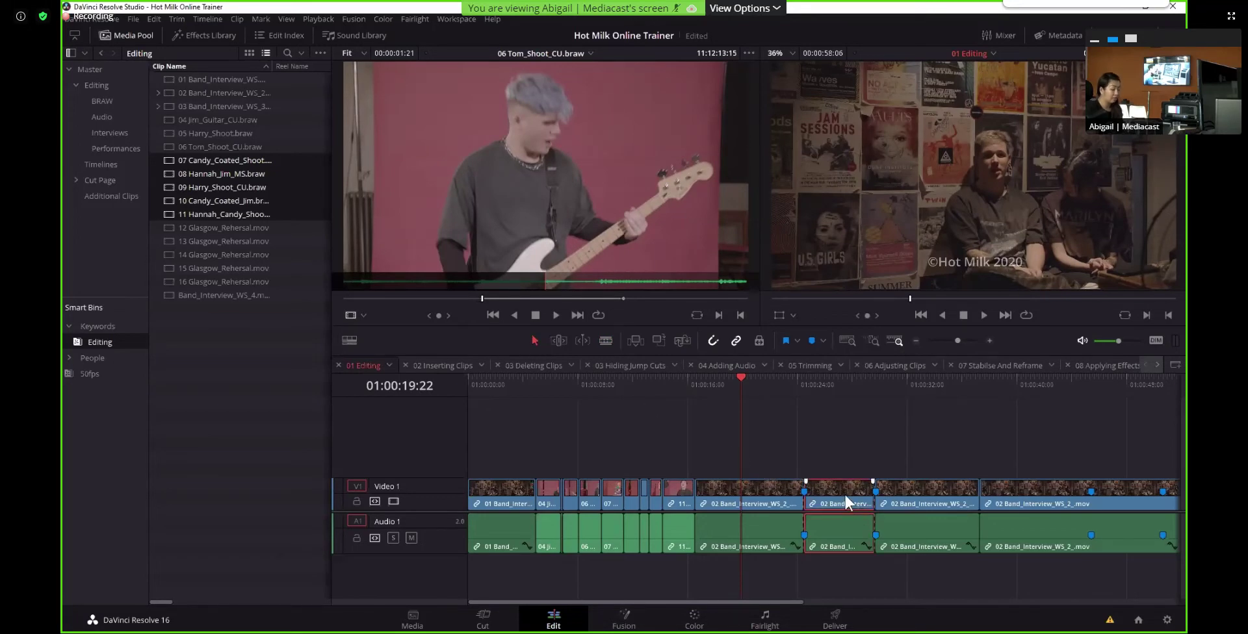
key("BackSpace")
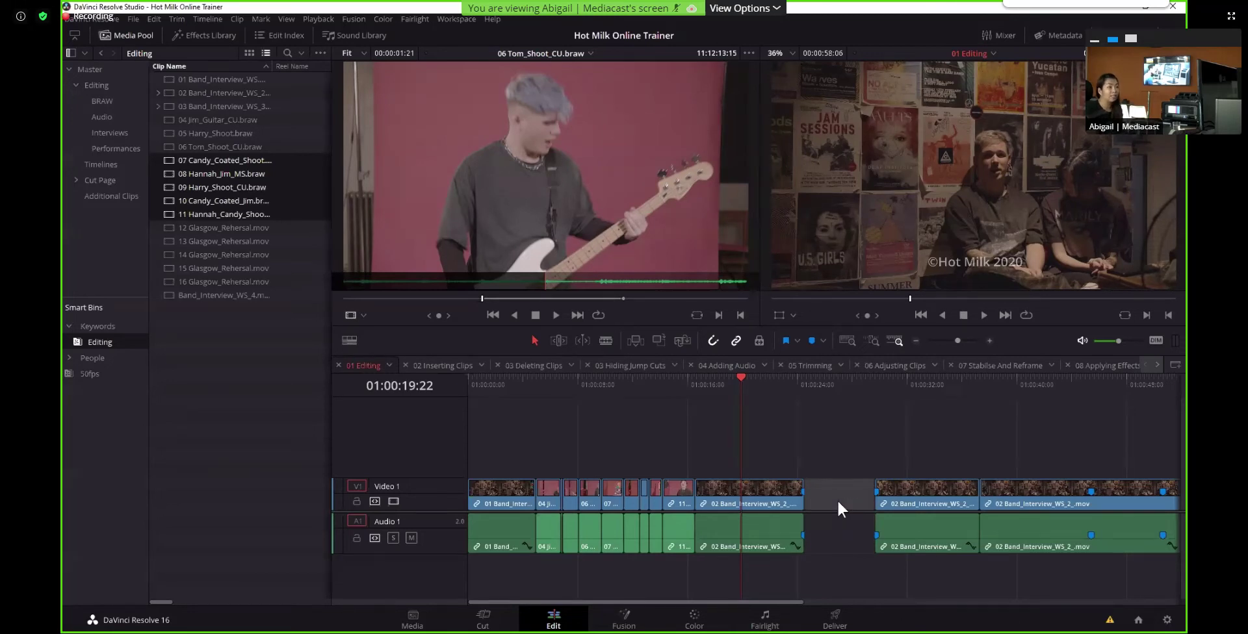
key("BackSpace")
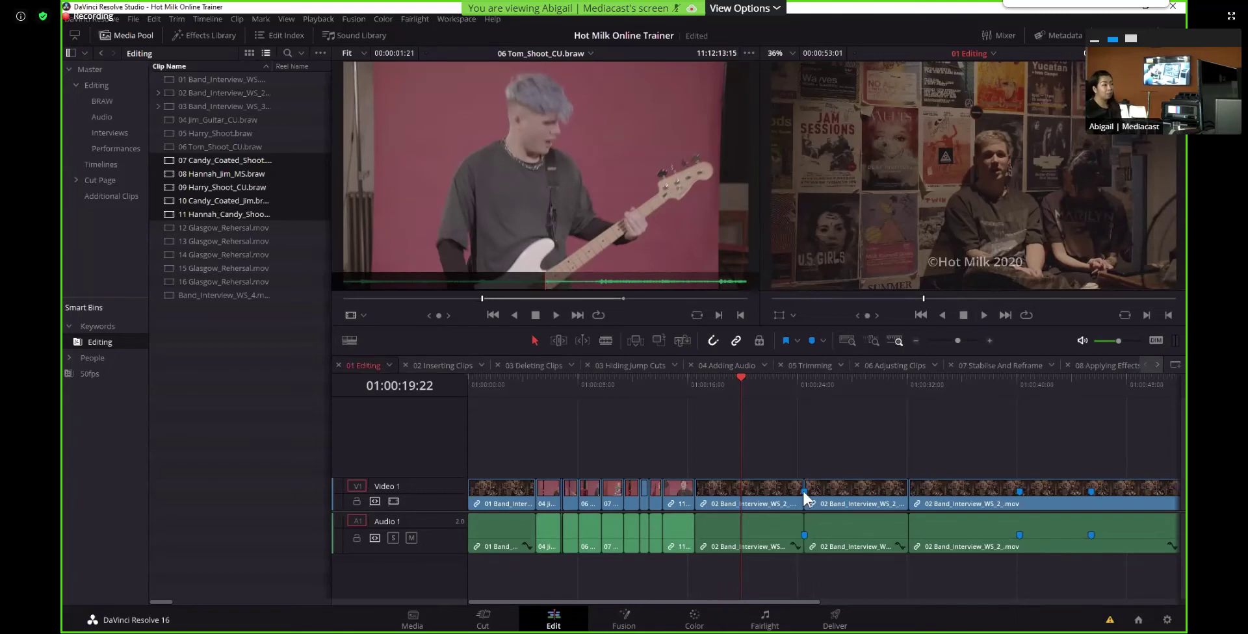
key("Down")
left_click(978, 382)
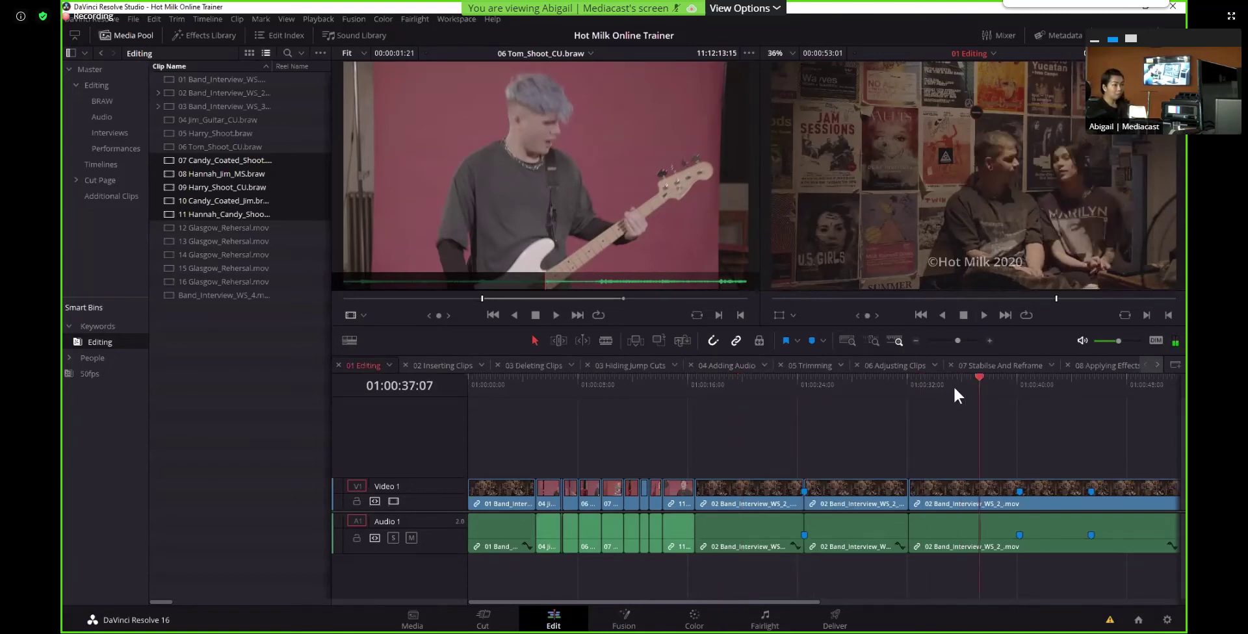
key("b")
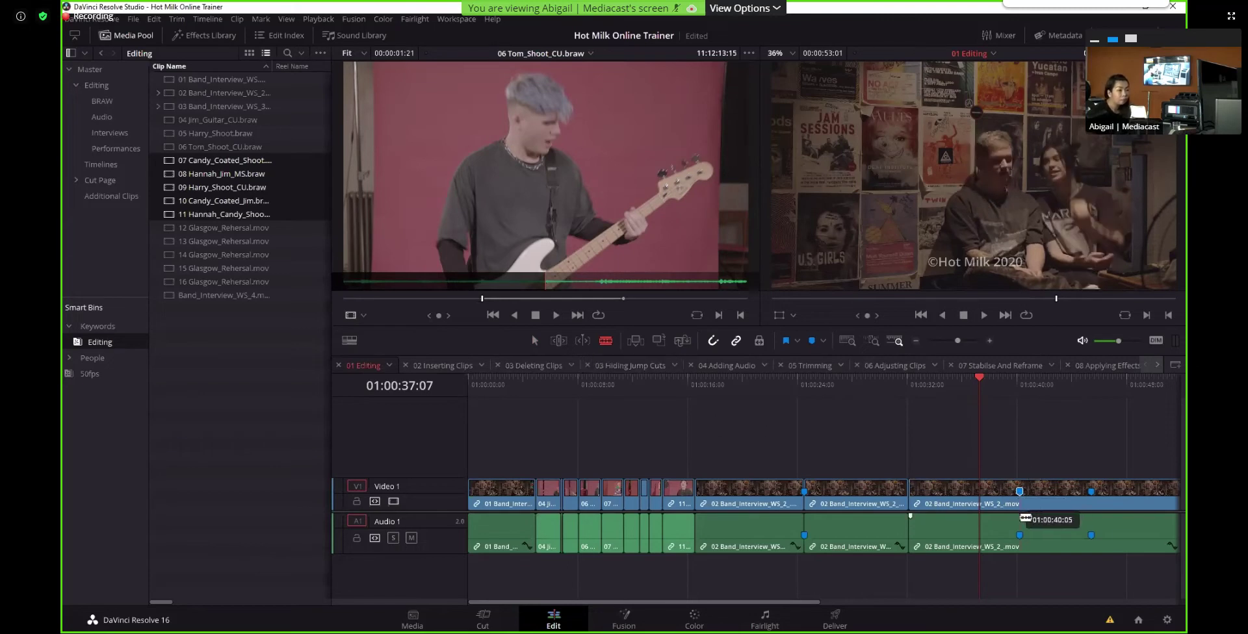
left_click(1026, 518)
left_click(1099, 518)
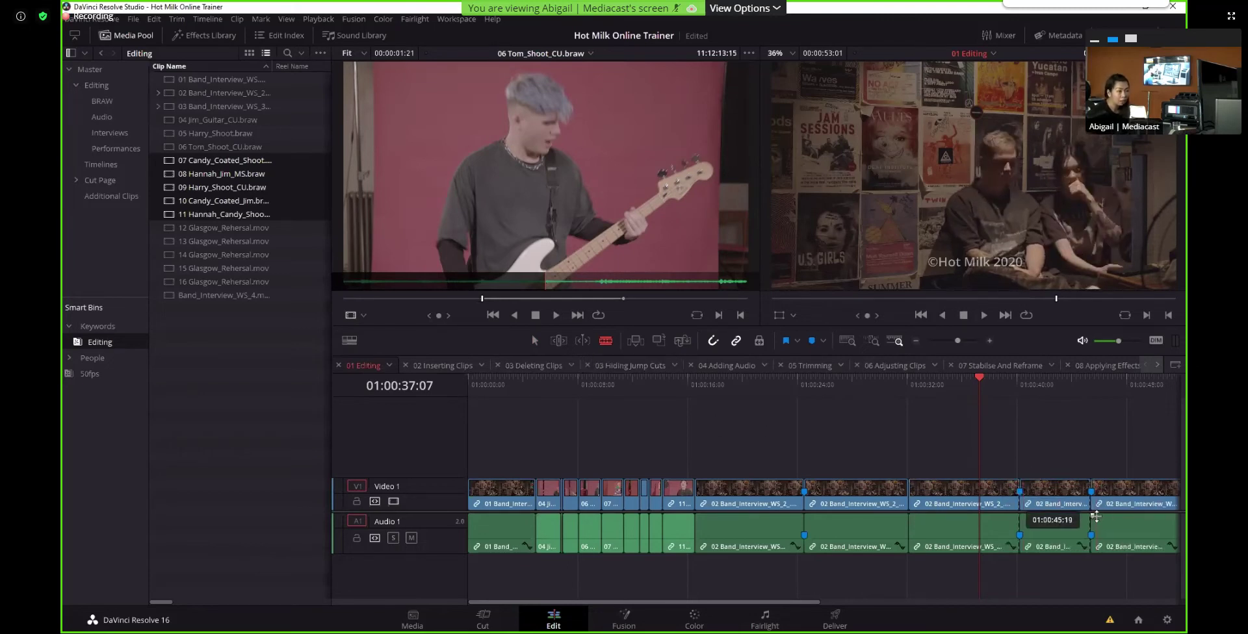
left_click_drag(981, 389, 1010, 398)
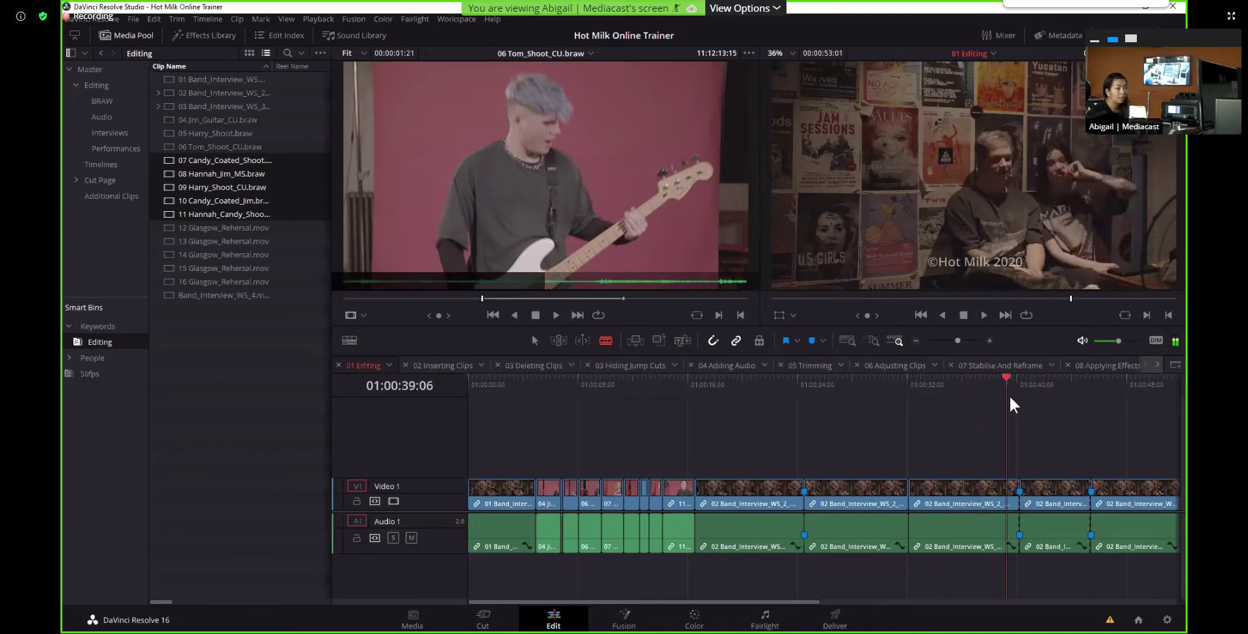
left_click(534, 341)
left_click(1046, 499)
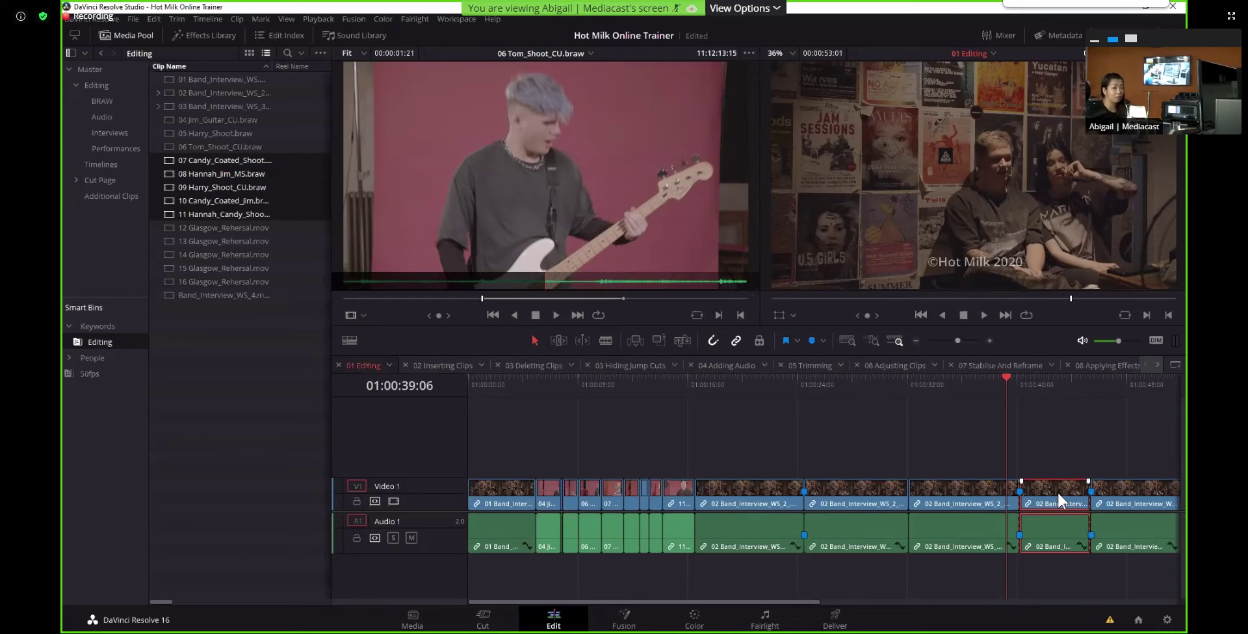
key("Delete")
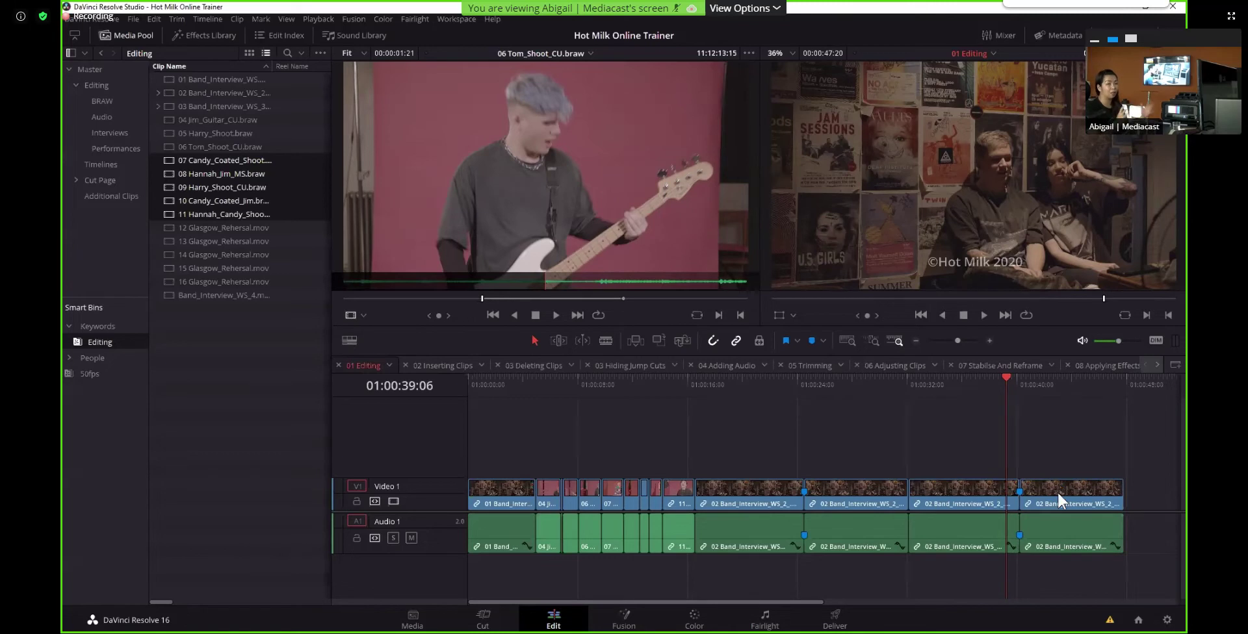
left_click_drag(989, 390, 850, 377)
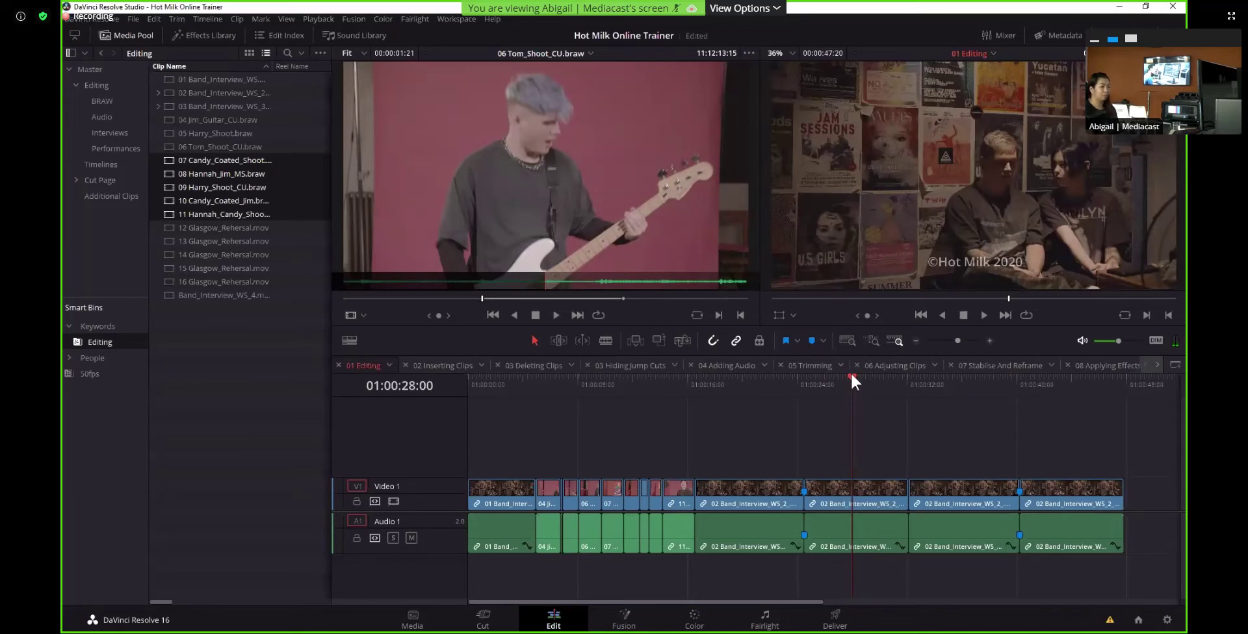
left_click_drag(848, 375, 830, 383)
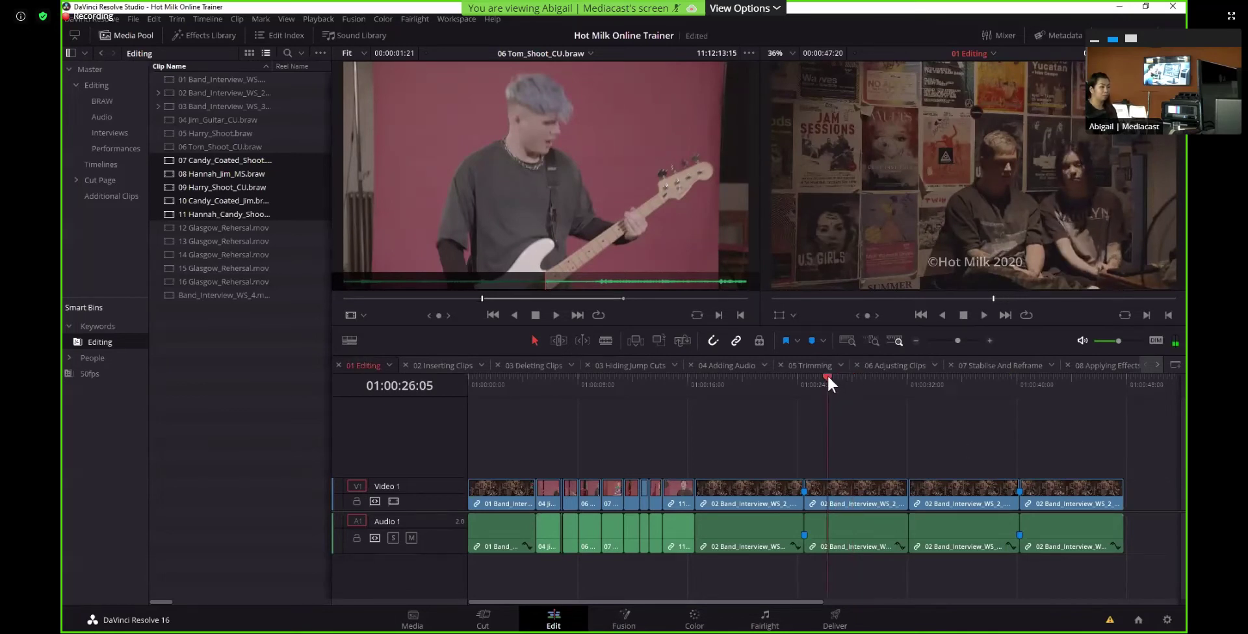
Play back the interview edit, return to the 01:00:16:13 cut, and marquee-select the short clips
key("space")
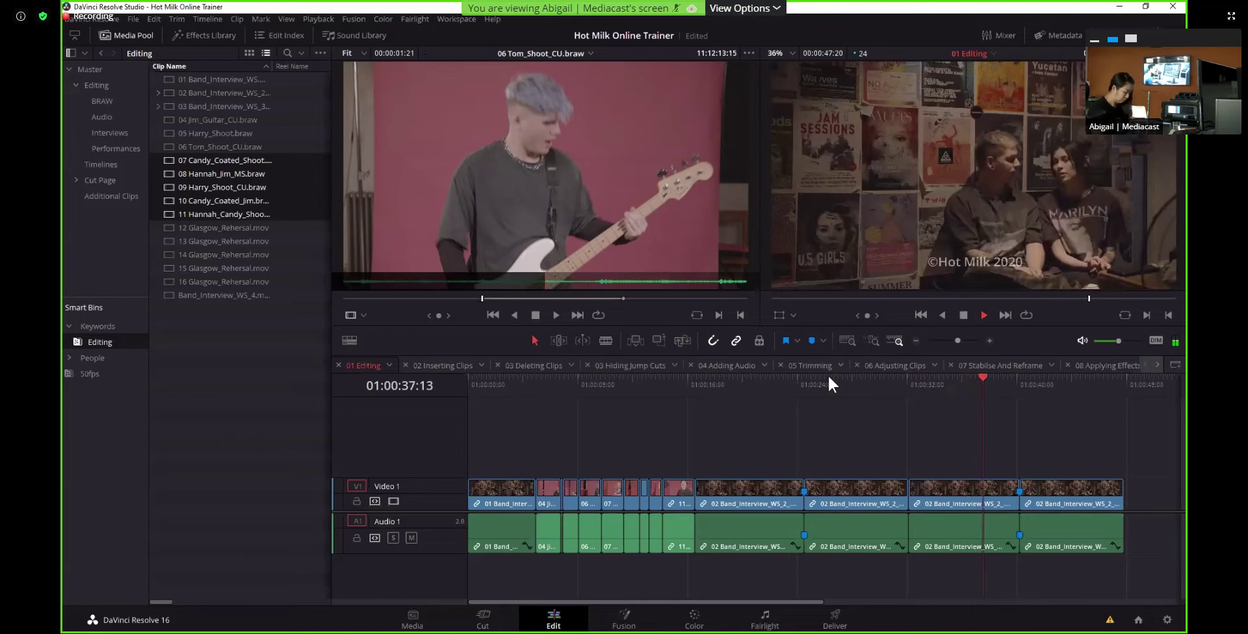
key("space")
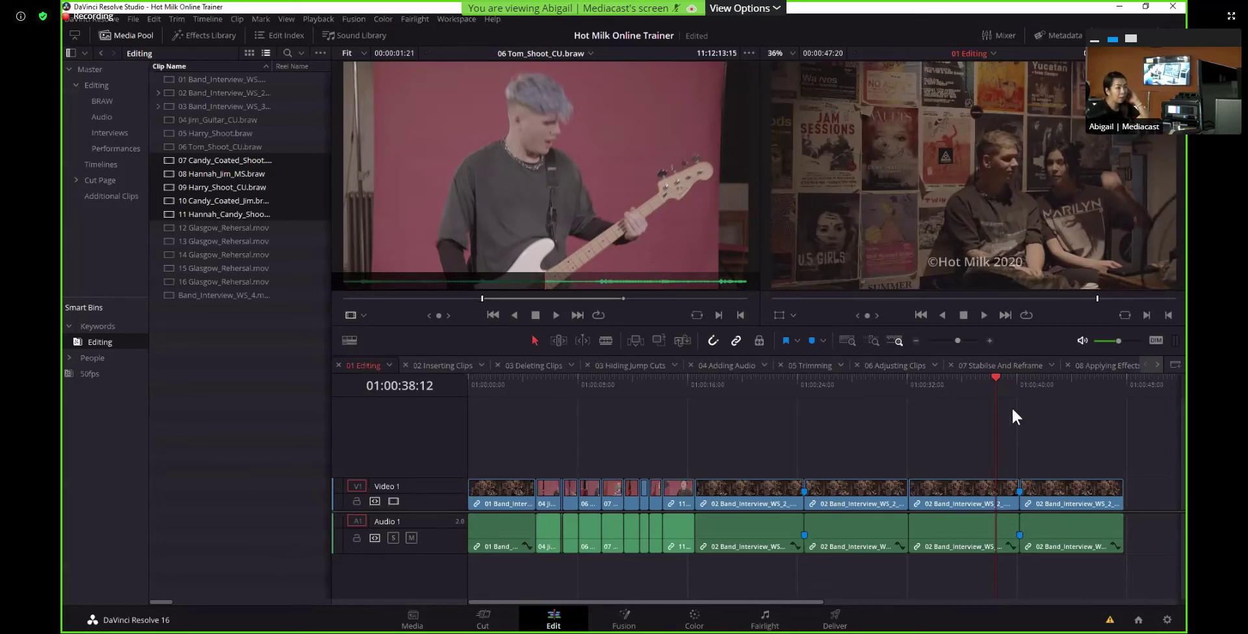
key("Up")
key("Up")
key("Up")
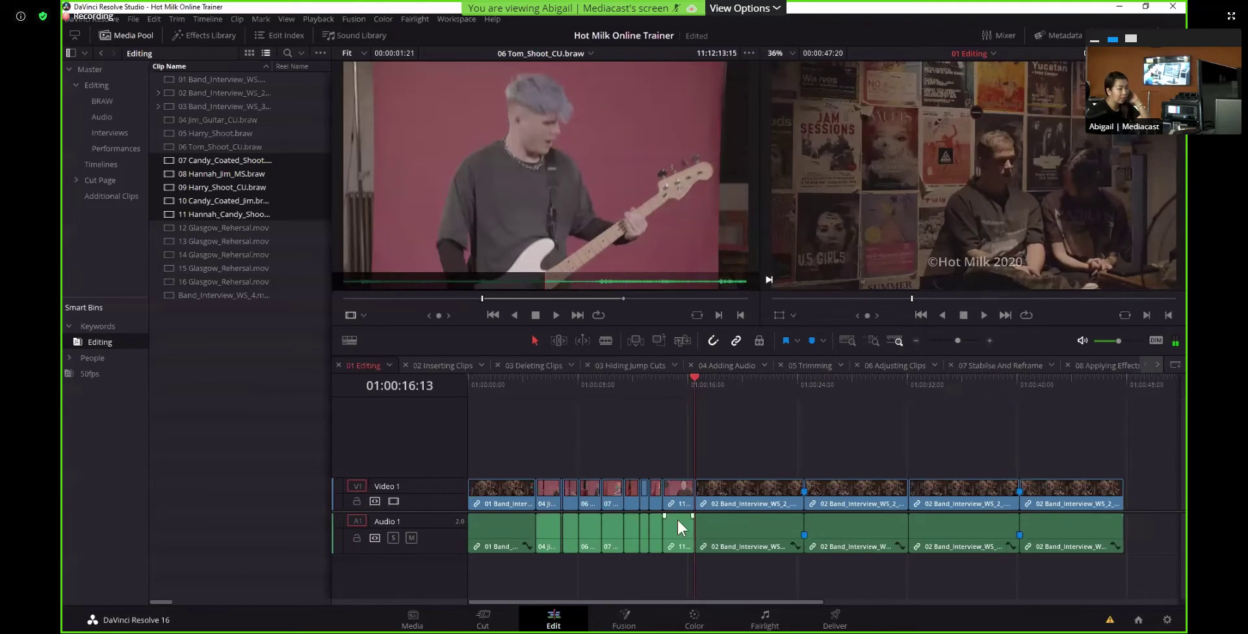
left_click_drag(683, 571, 543, 521)
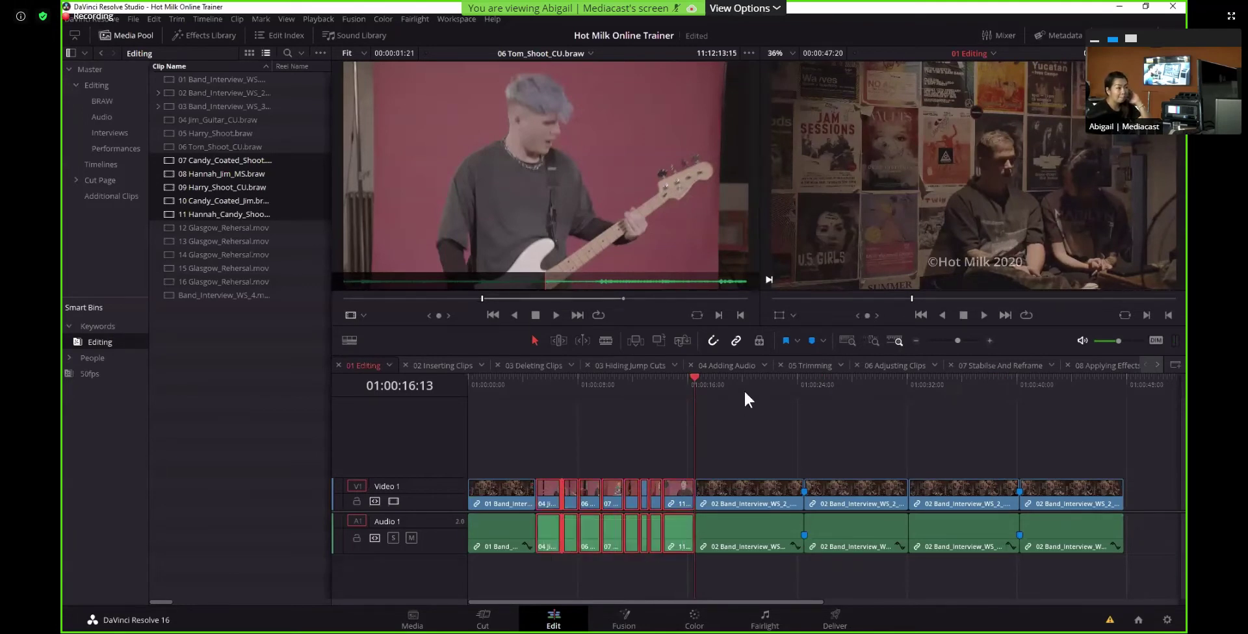
Turn off Linked Selection and delete the Audio 1 clips under montage clips 04–11
left_click(773, 390)
left_click(733, 341)
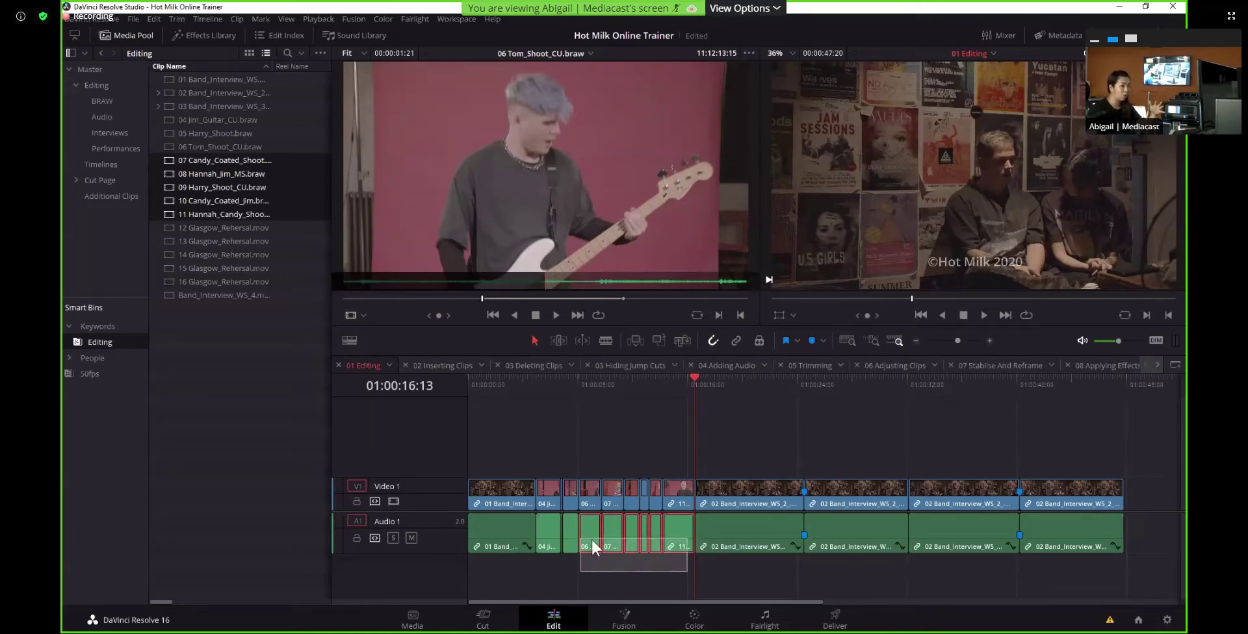
left_click(617, 460)
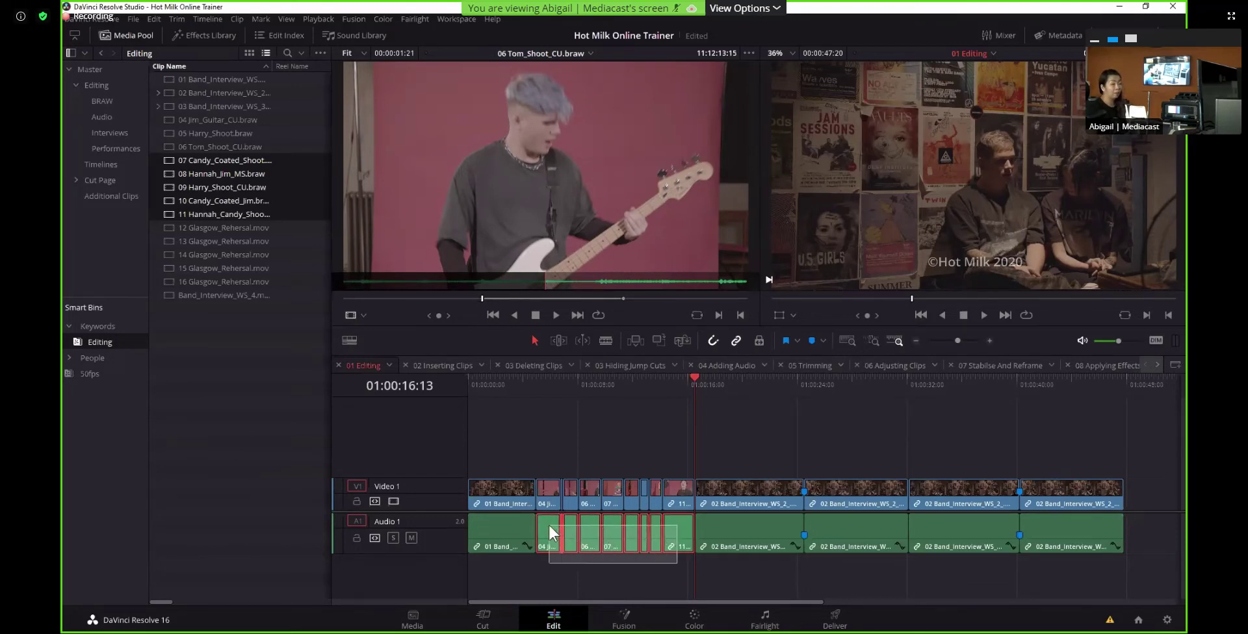
left_click_drag(548, 524, 548, 524)
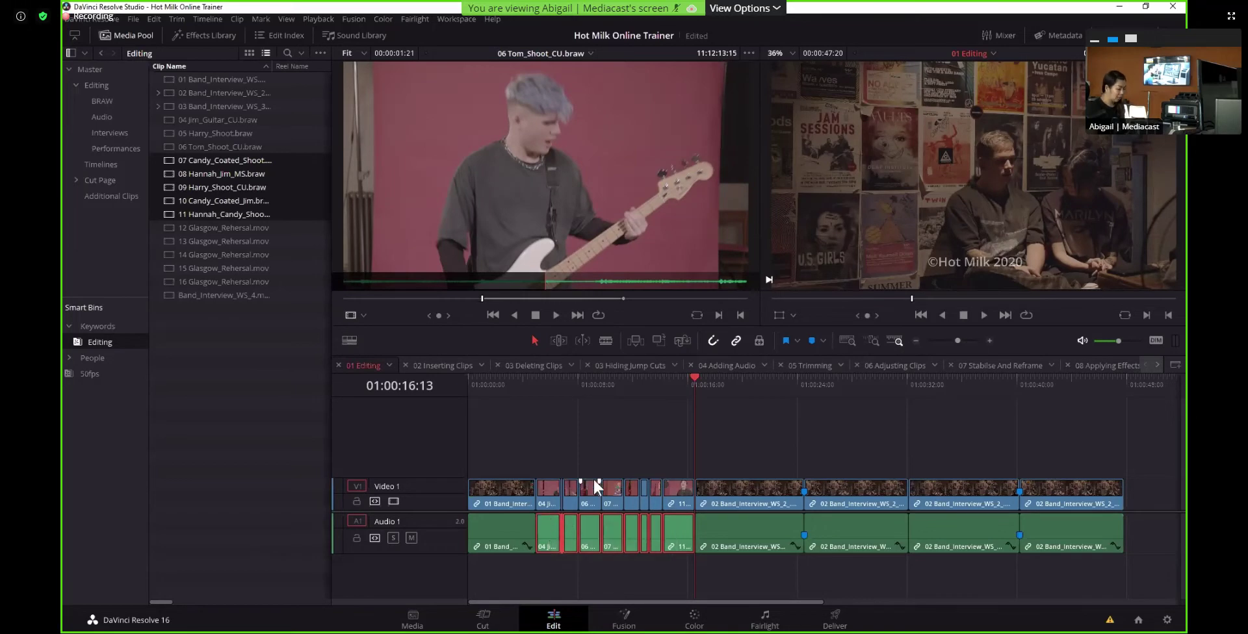
key("Delete")
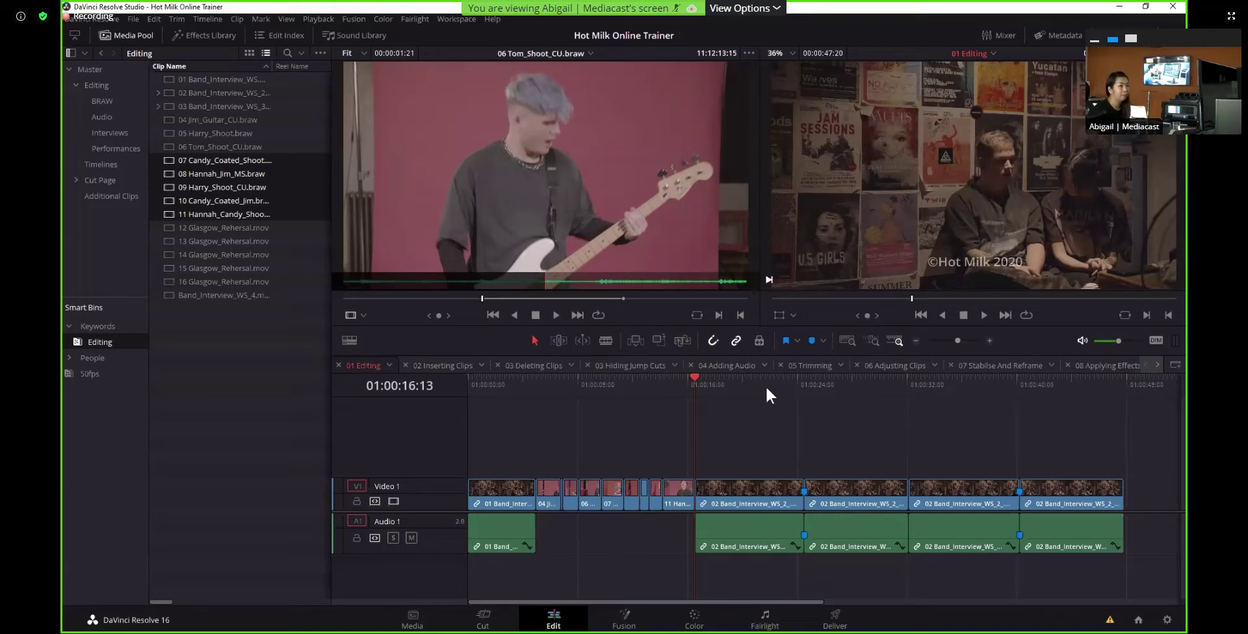
left_click_drag(738, 377, 539, 379)
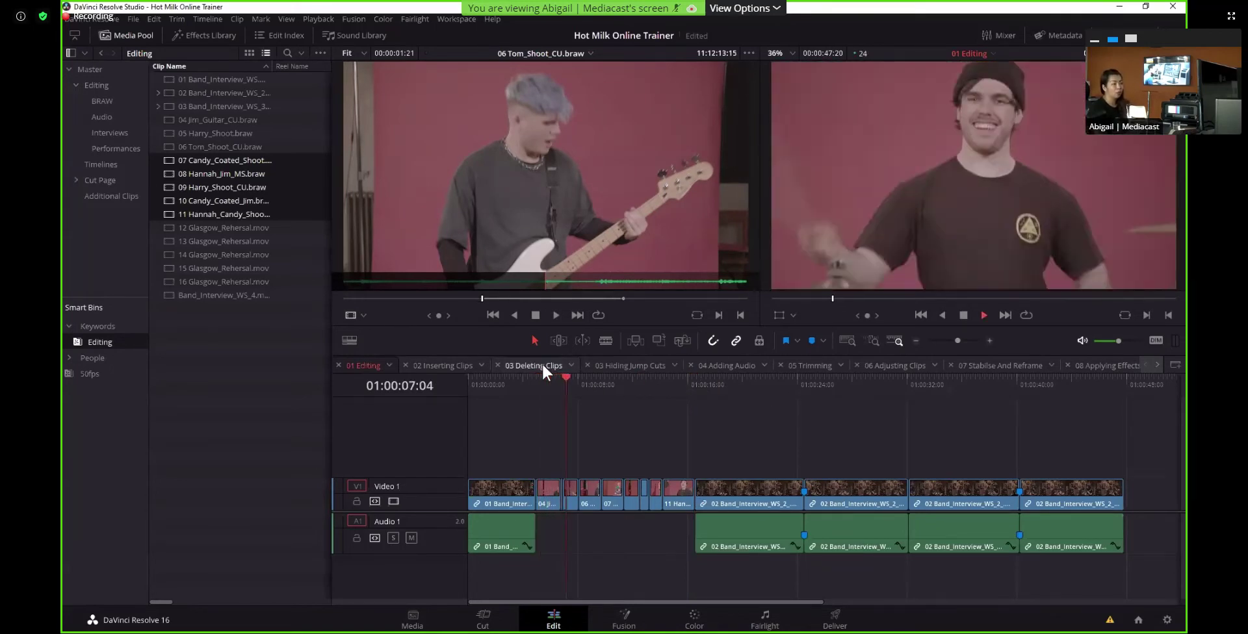
key("space")
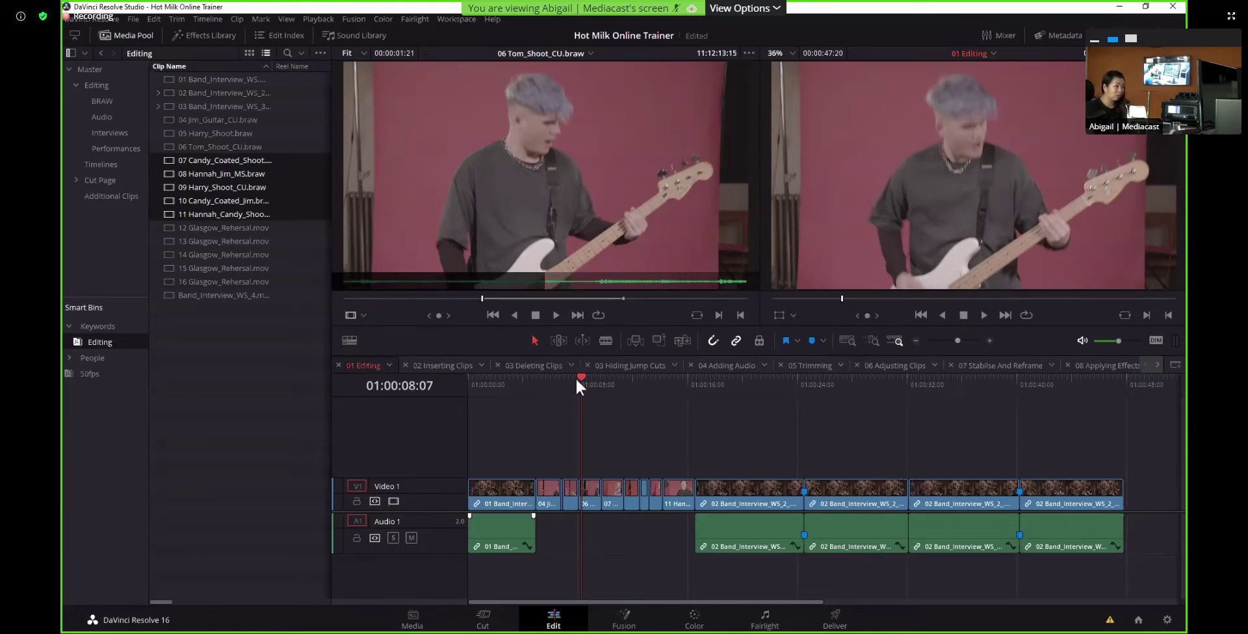
left_click(623, 378)
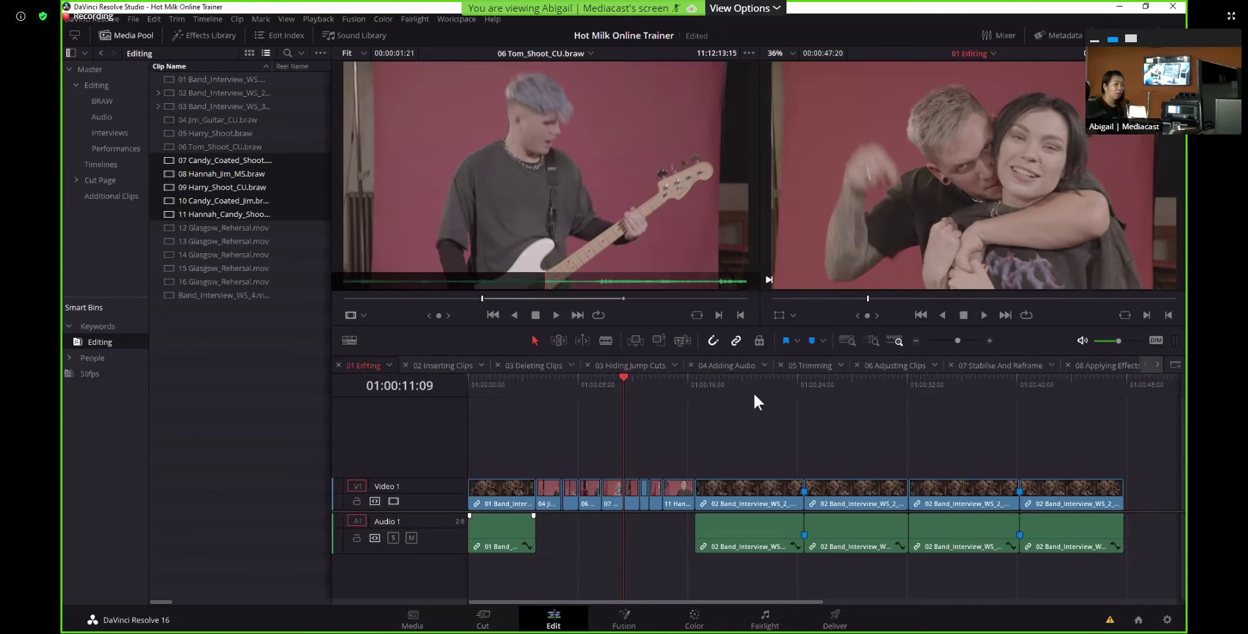
left_click(630, 379)
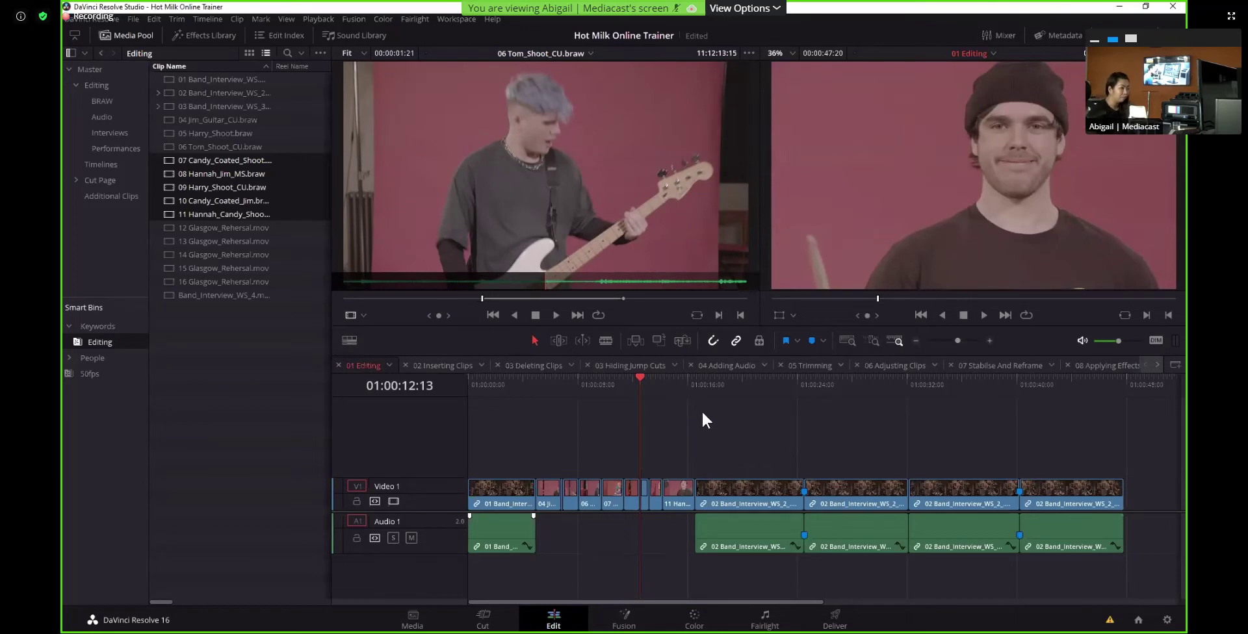
left_click_drag(643, 382, 759, 377)
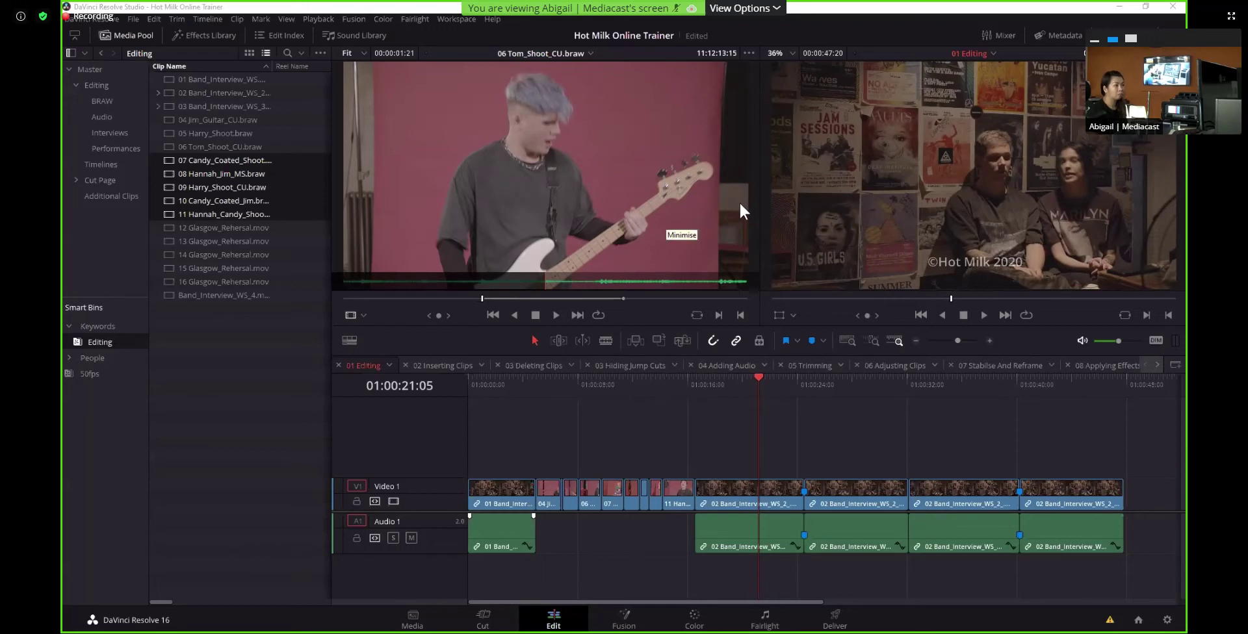
Save the project and park the playhead at 01:00:21:20
left_click(257, 258)
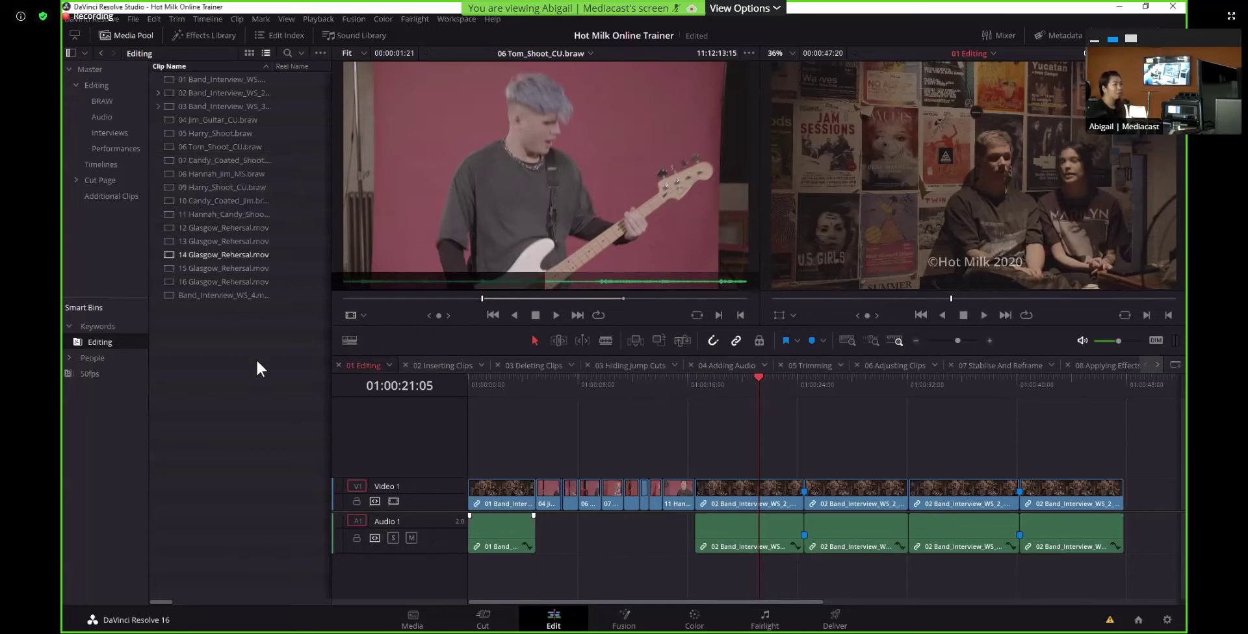
left_click(233, 226)
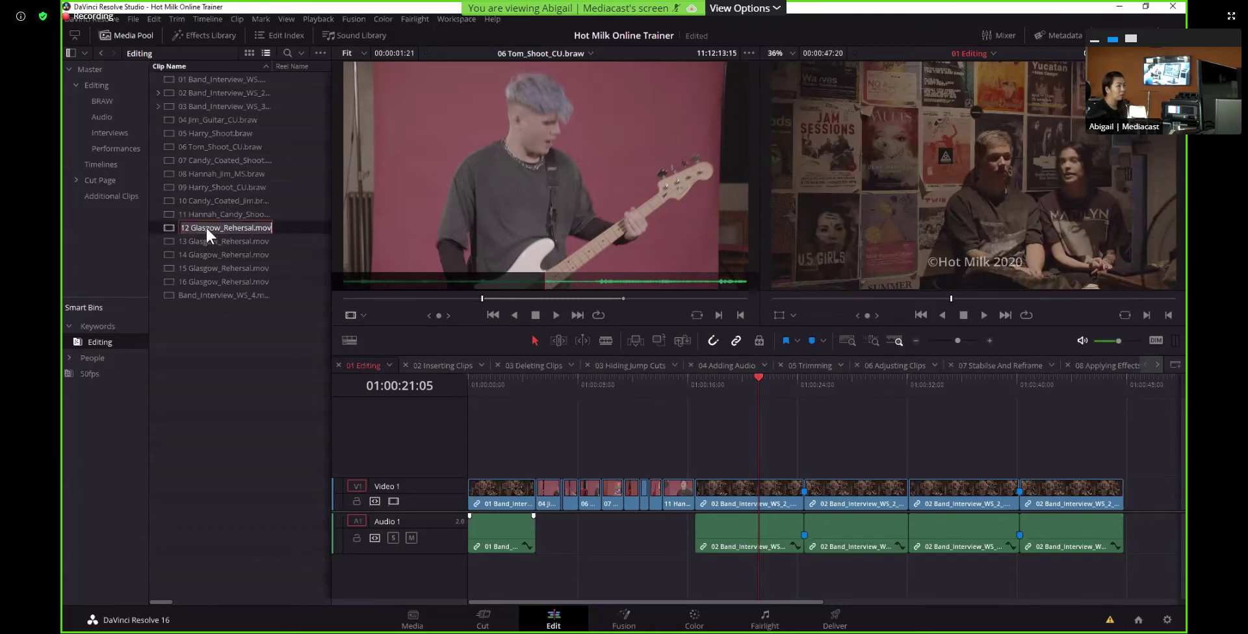
key("ctrl+s")
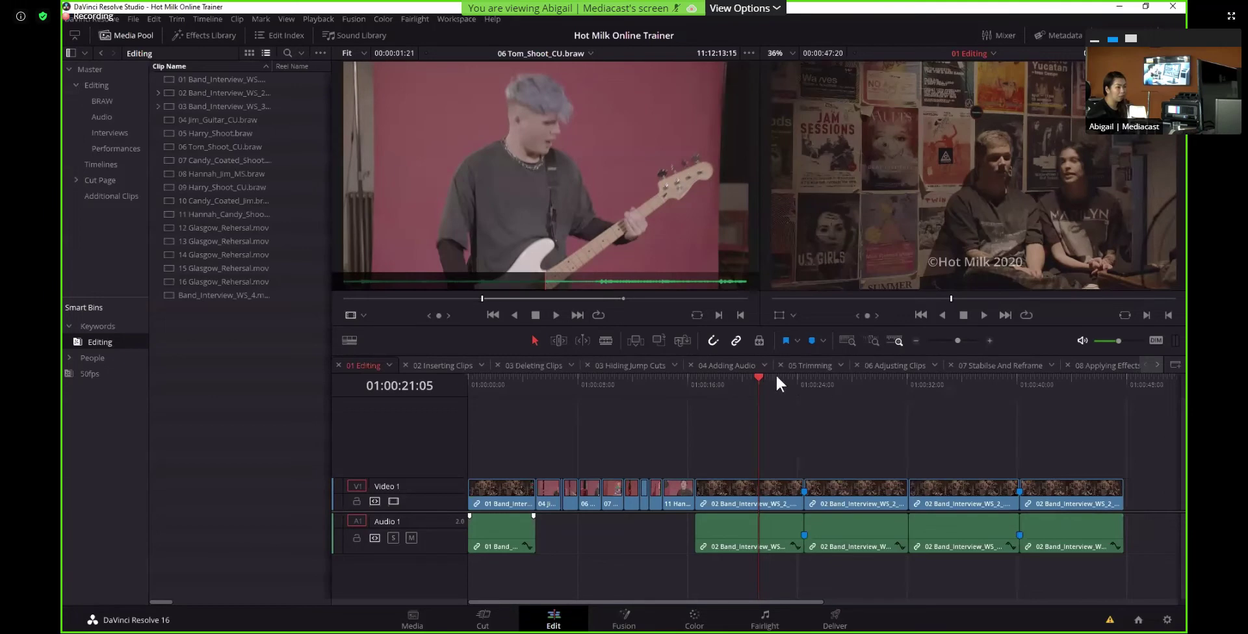
left_click_drag(760, 375, 766, 373)
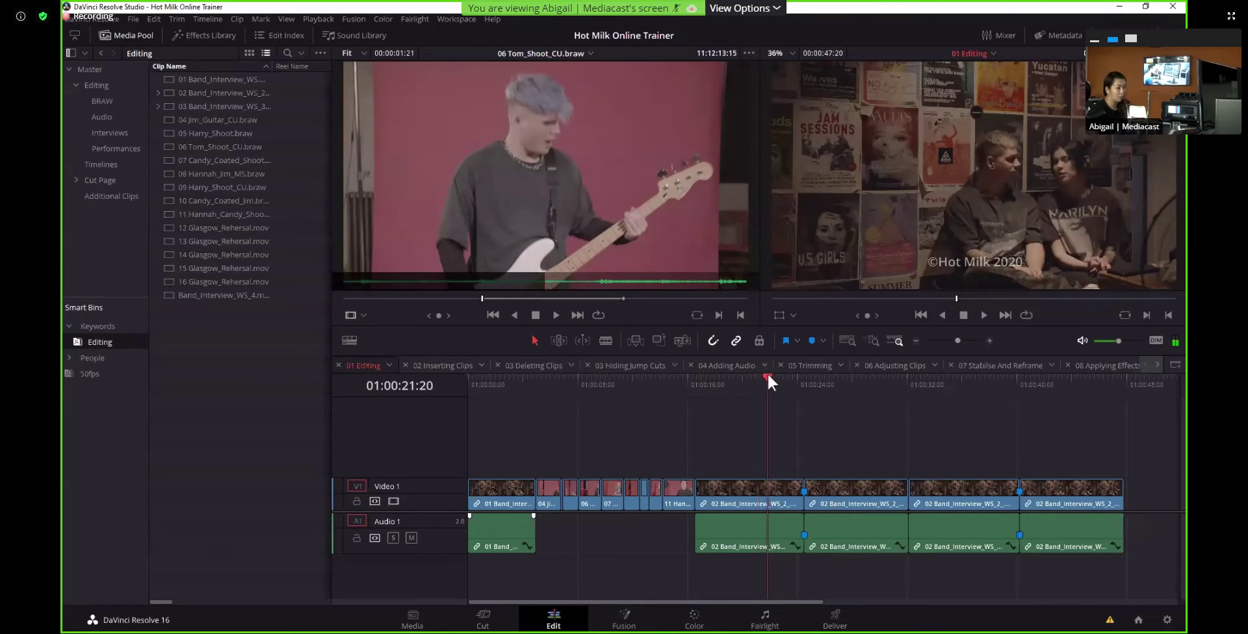
Place 12 Glasgow_Rehersal.mov on top at the playhead on a new Video 2 track
left_click(205, 227)
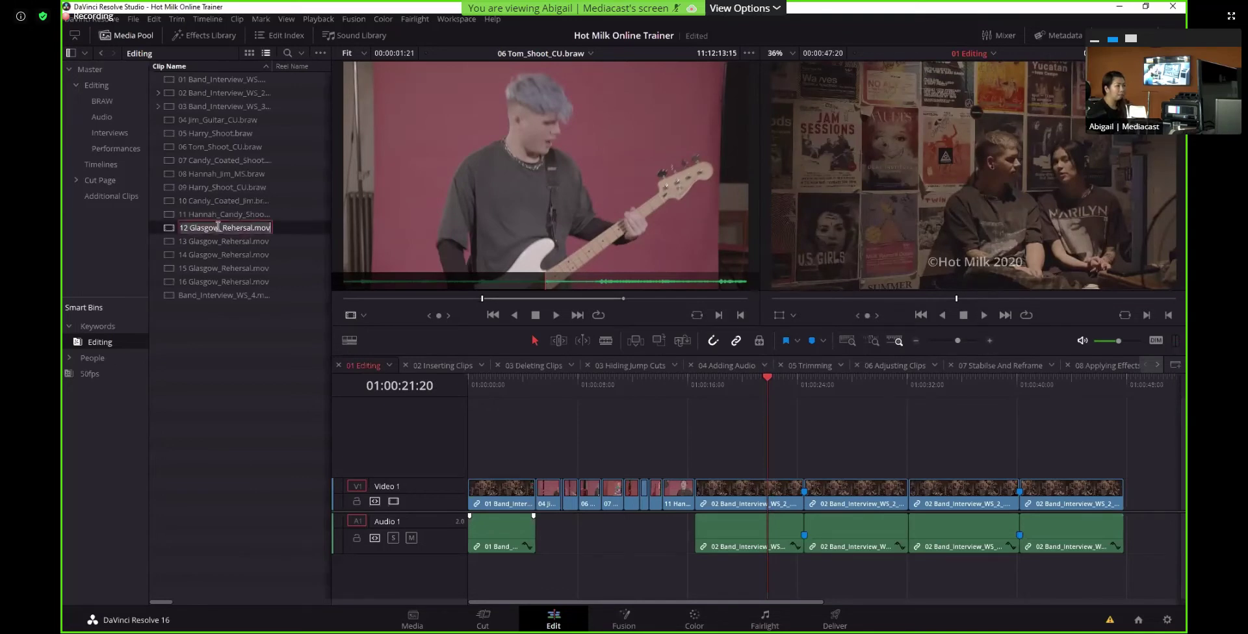
double_click(170, 229)
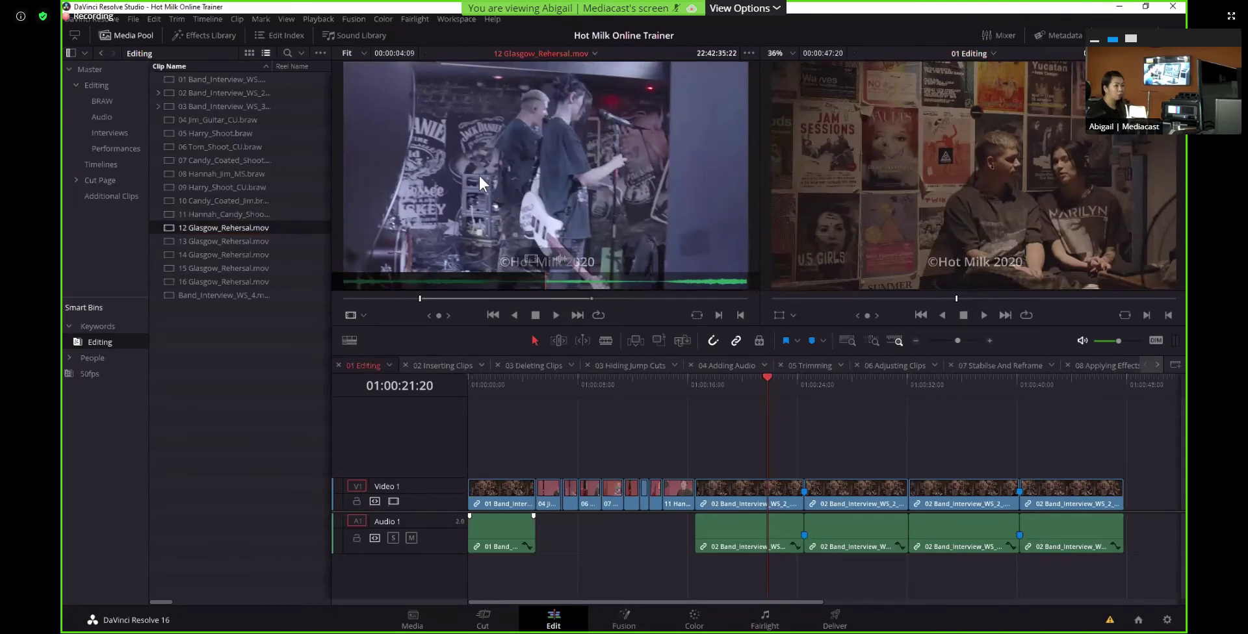
key("F12")
key("space")
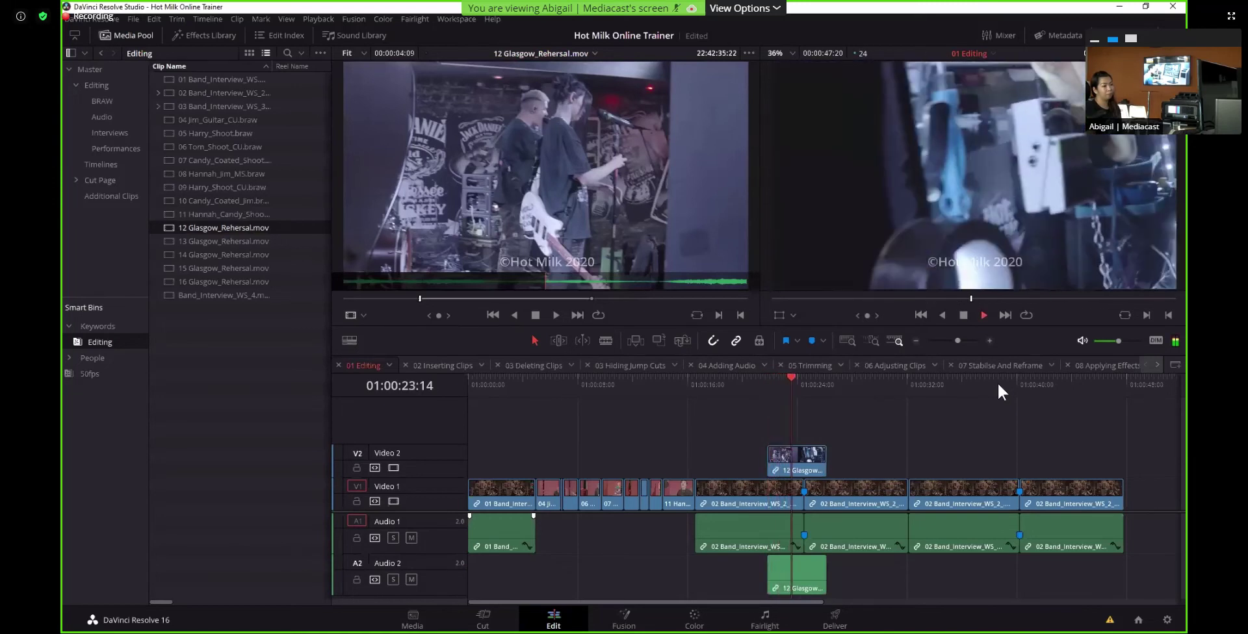
key("space")
left_click(170, 238)
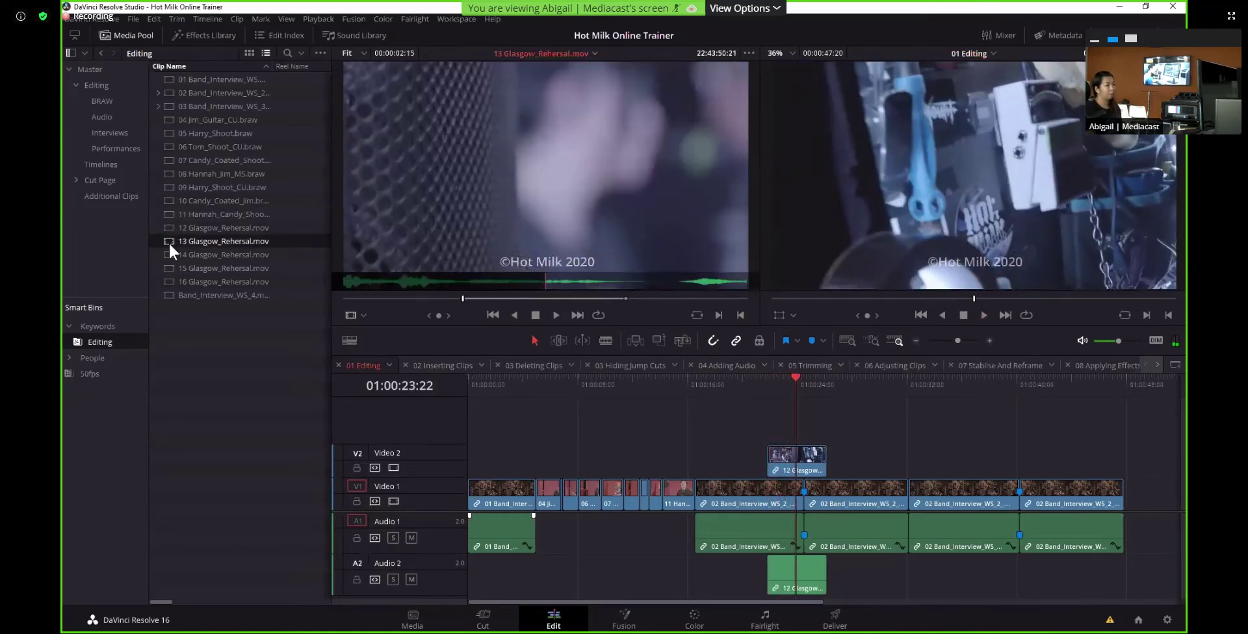
Select Glasgow clips 13–16 and drag them in, deleting the copies that landed on Video 3
left_click(290, 283)
left_click_drag(141, 593, 143, 594)
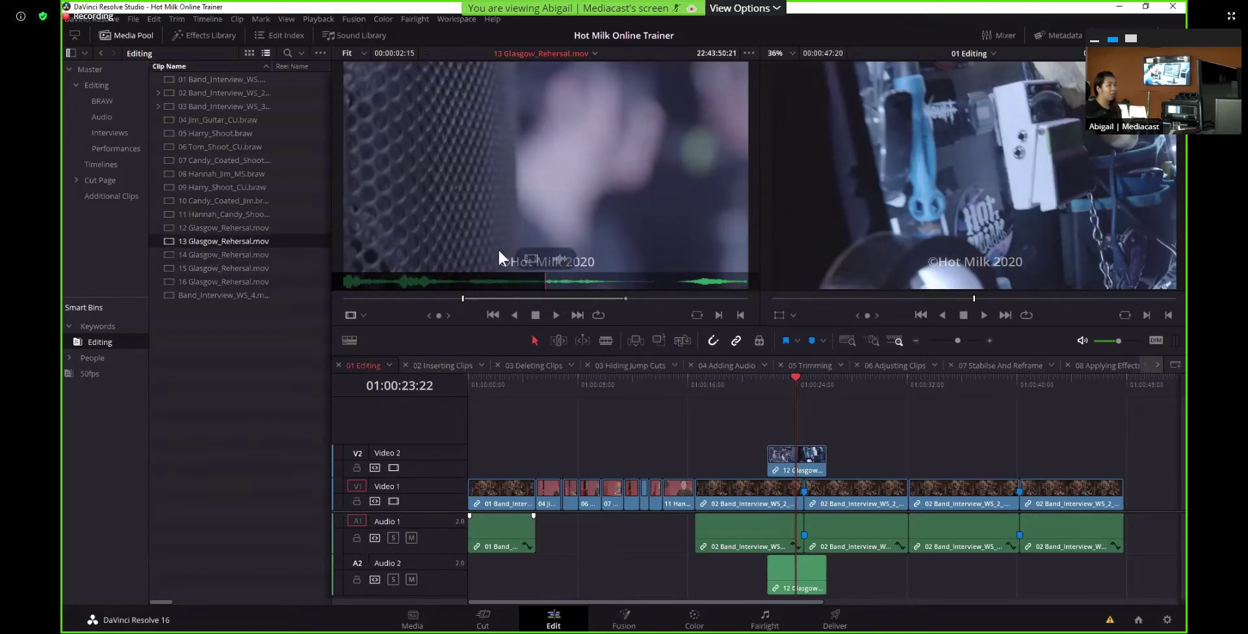
left_click(280, 282)
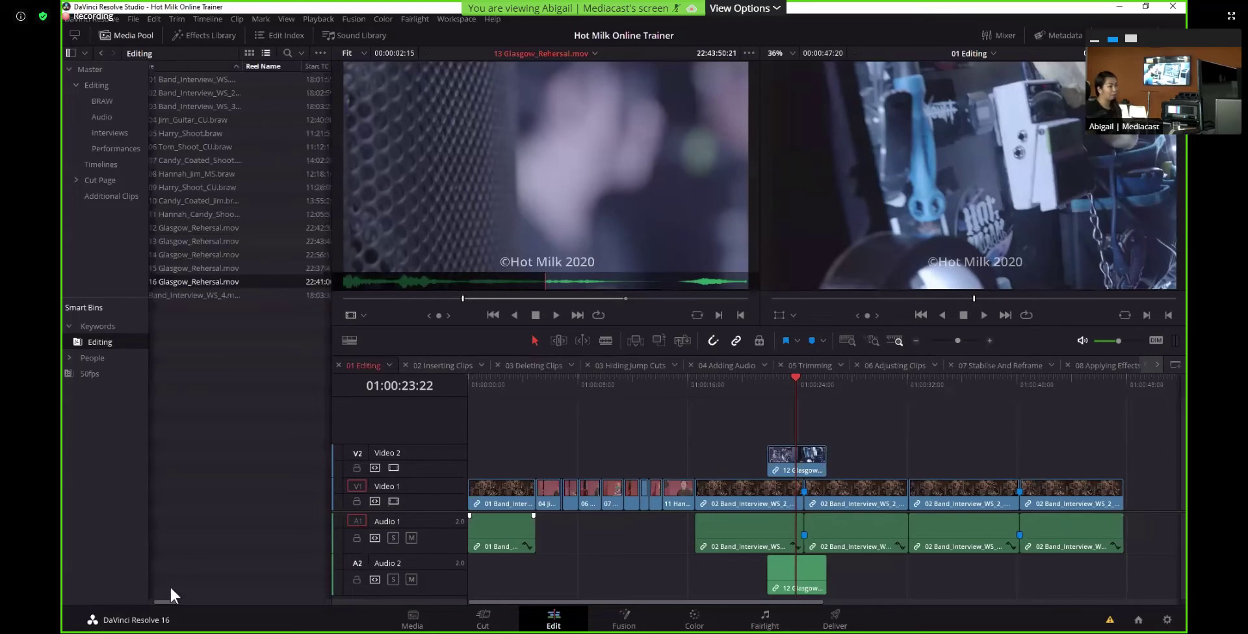
left_click_drag(162, 601, 157, 602)
left_click_drag(192, 239, 195, 281)
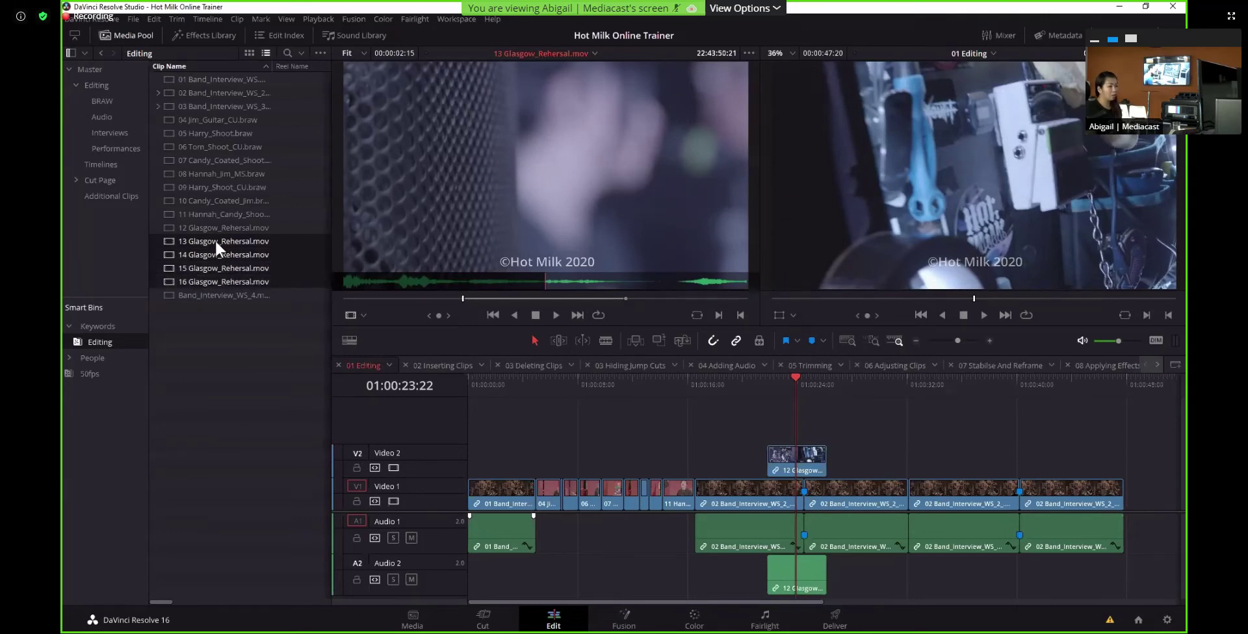
left_click_drag(215, 241, 845, 468)
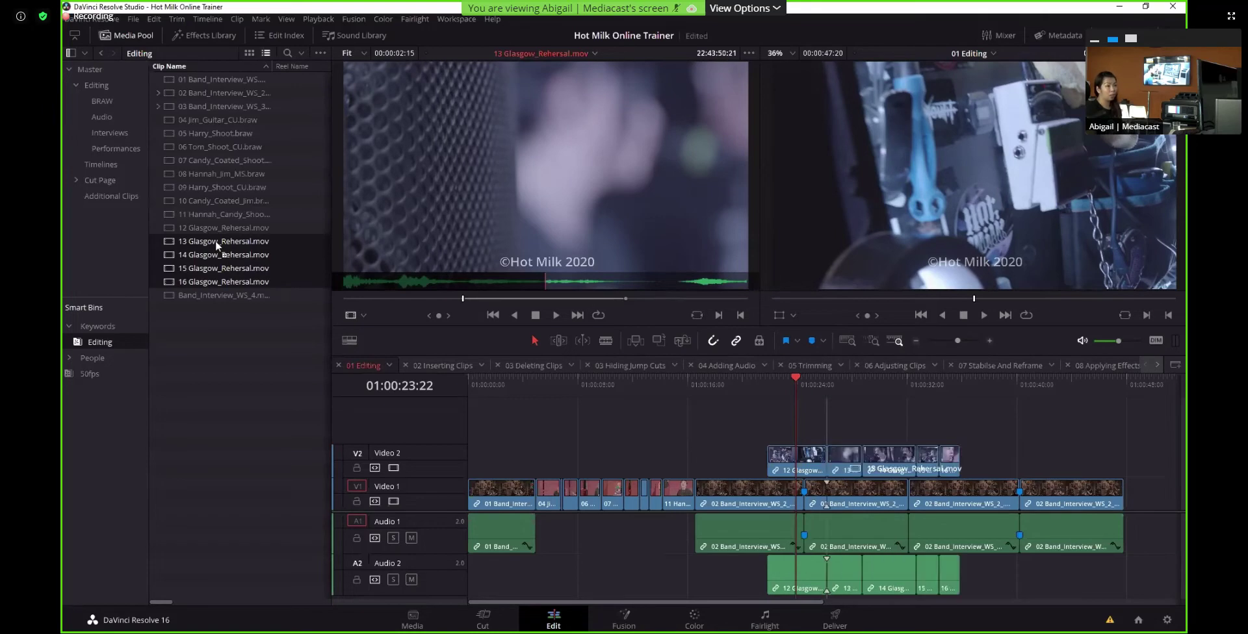
left_click_drag(216, 243, 1116, 192)
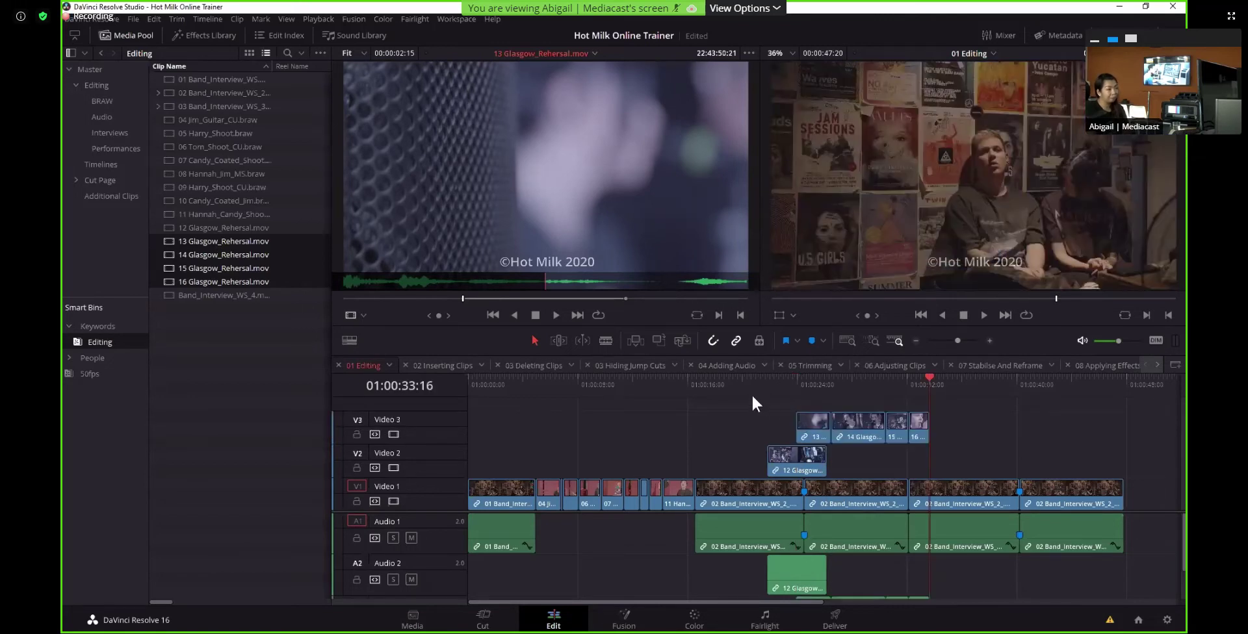
left_click_drag(806, 398, 926, 429)
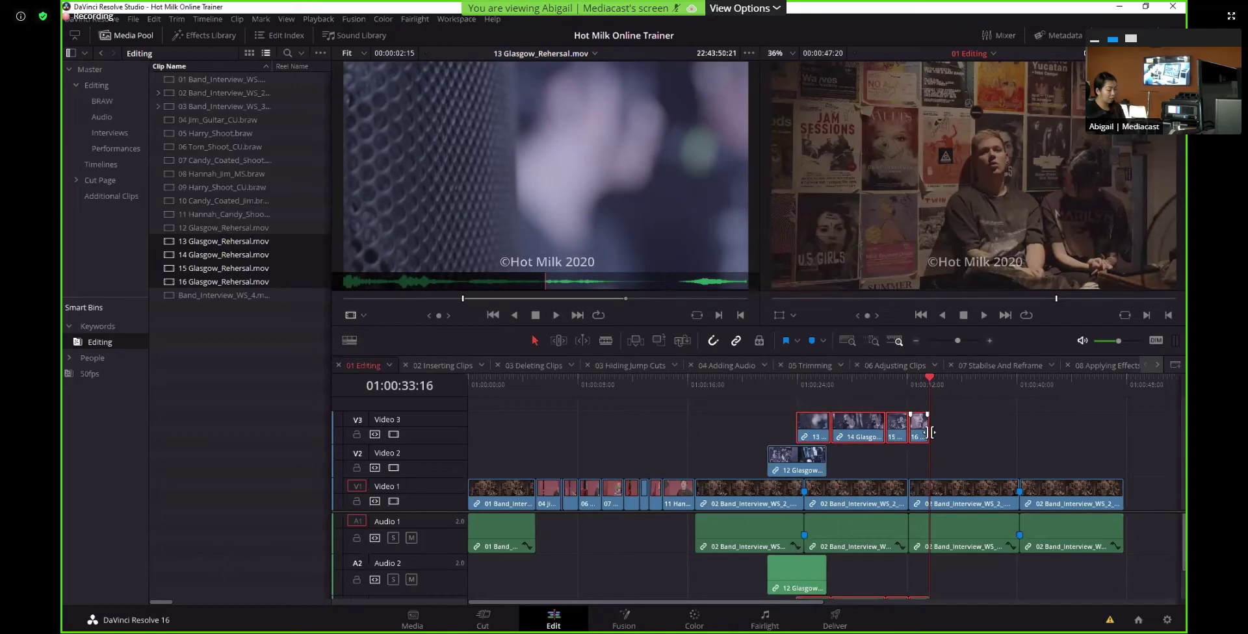
key("Delete")
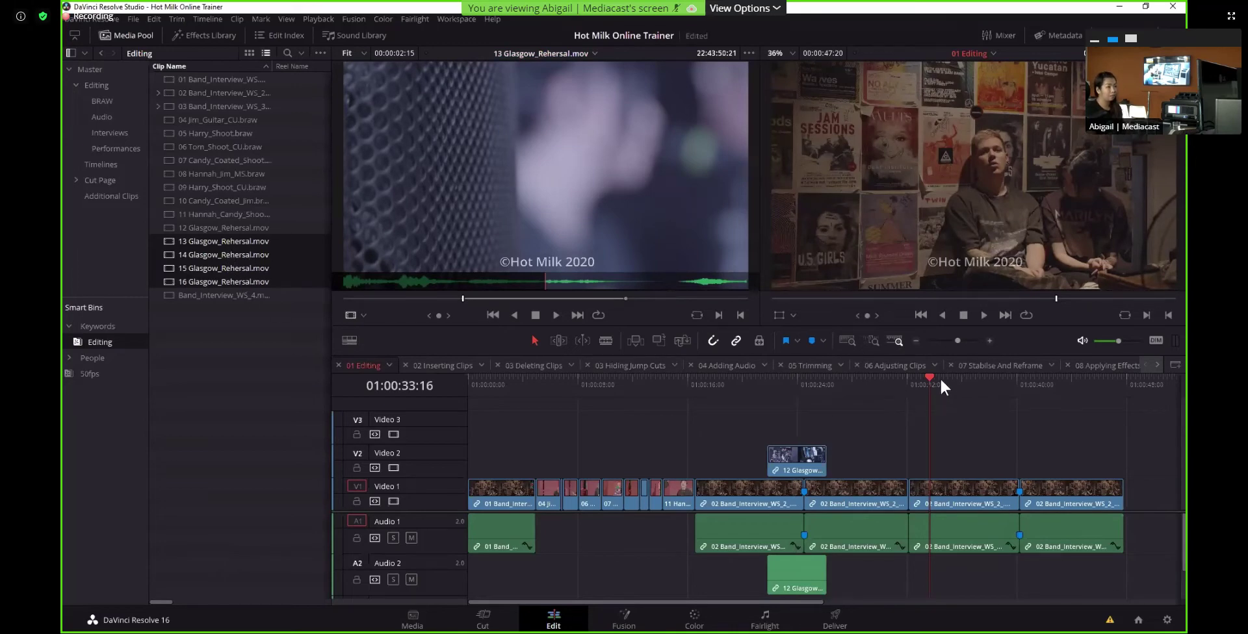
Drop clips 13–16 after clip 12 on Video 2 and select their Audio 2 clips
left_click_drag(893, 382, 826, 382)
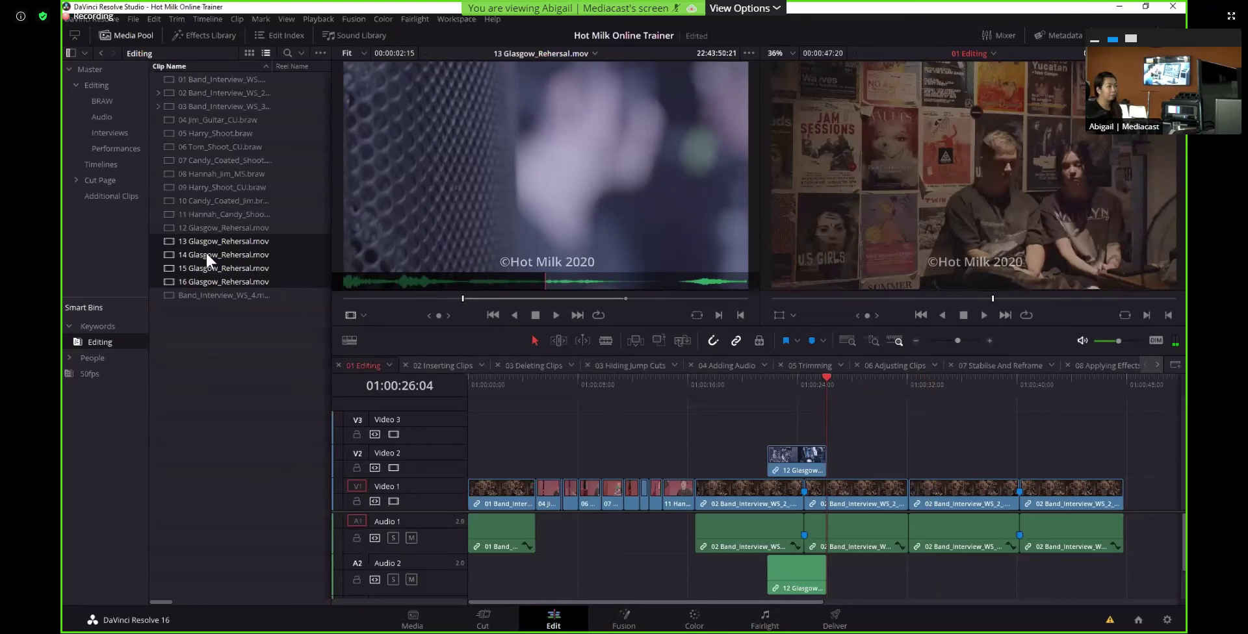
left_click_drag(211, 247, 849, 455)
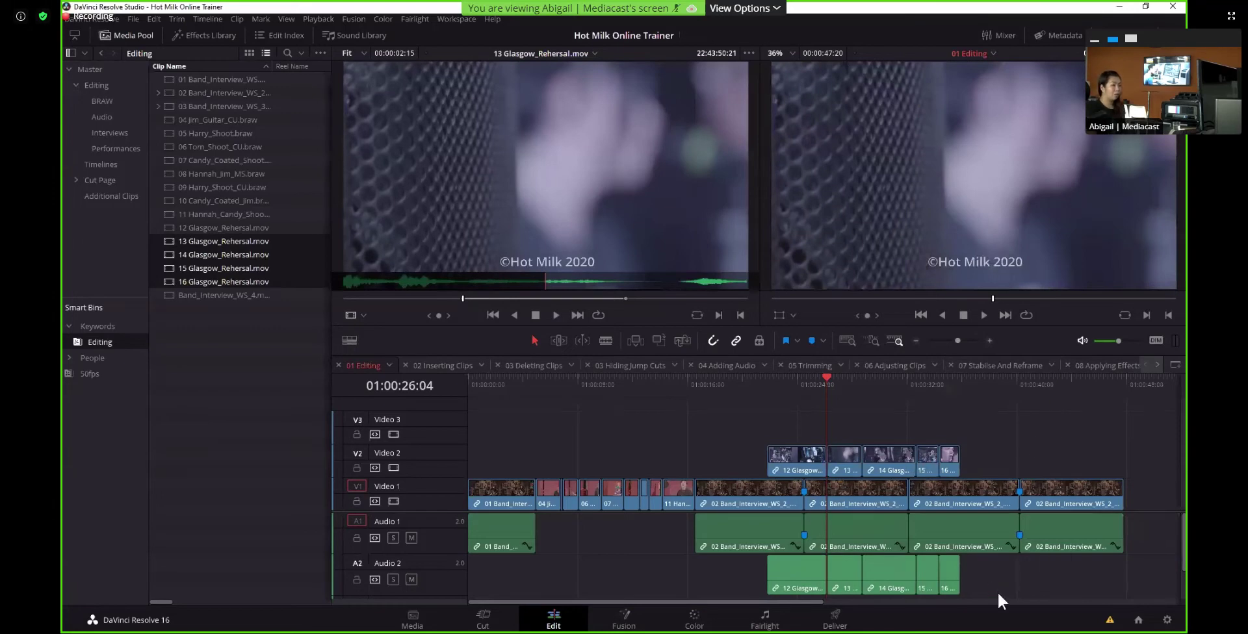
left_click_drag(987, 599, 786, 581)
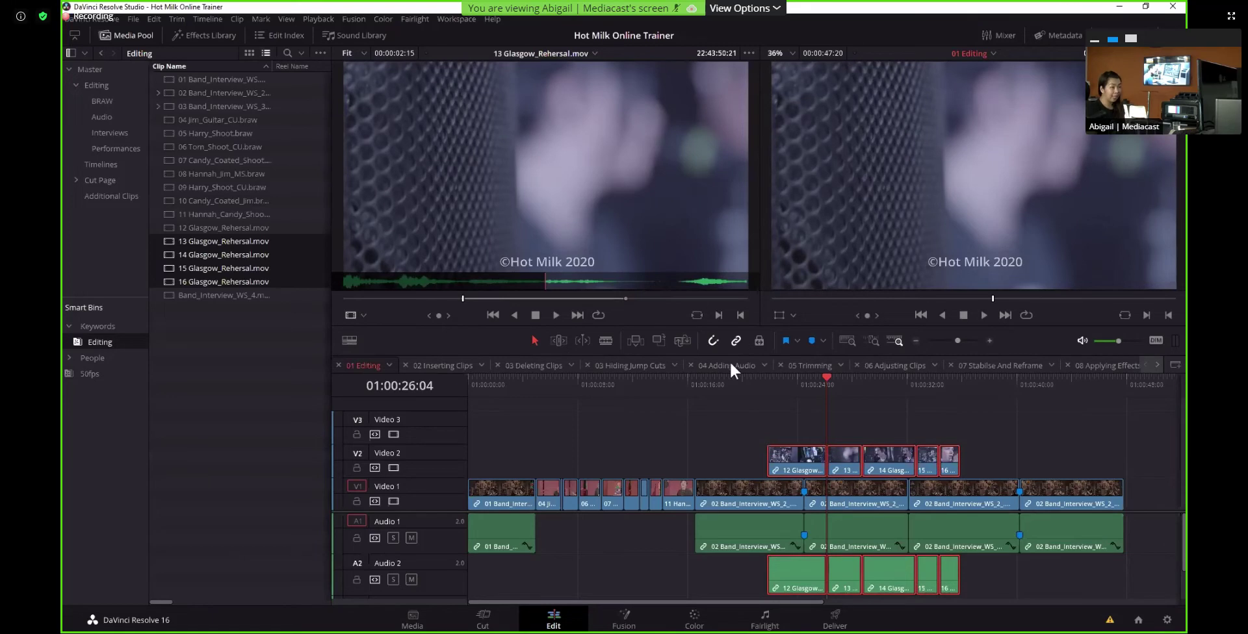
left_click(1005, 563)
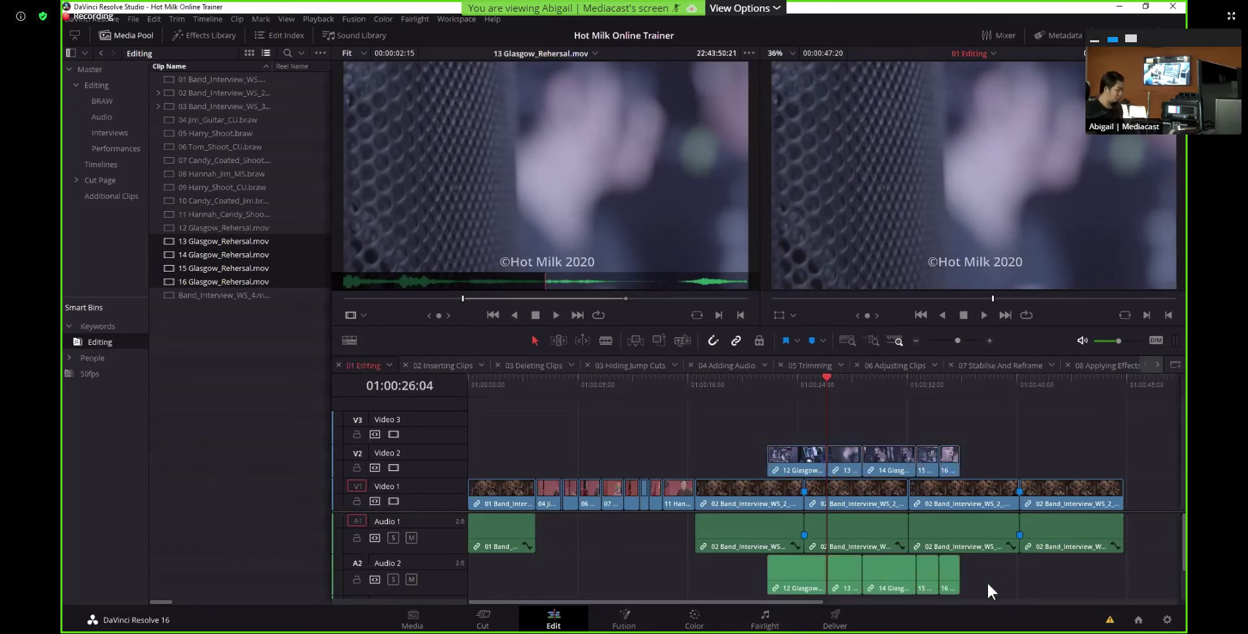
left_click_drag(989, 583, 789, 575)
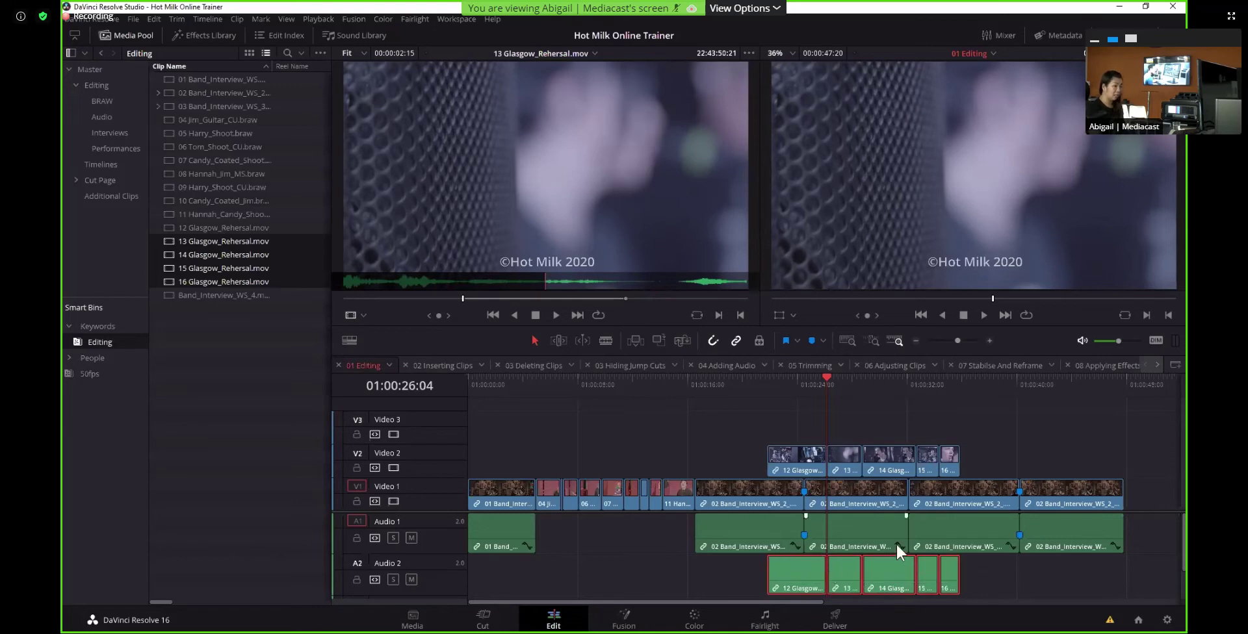
Delete the Glasgow cutaways' Audio 2 clips and play back the cutaway section to 01:00:28:18
key("Delete")
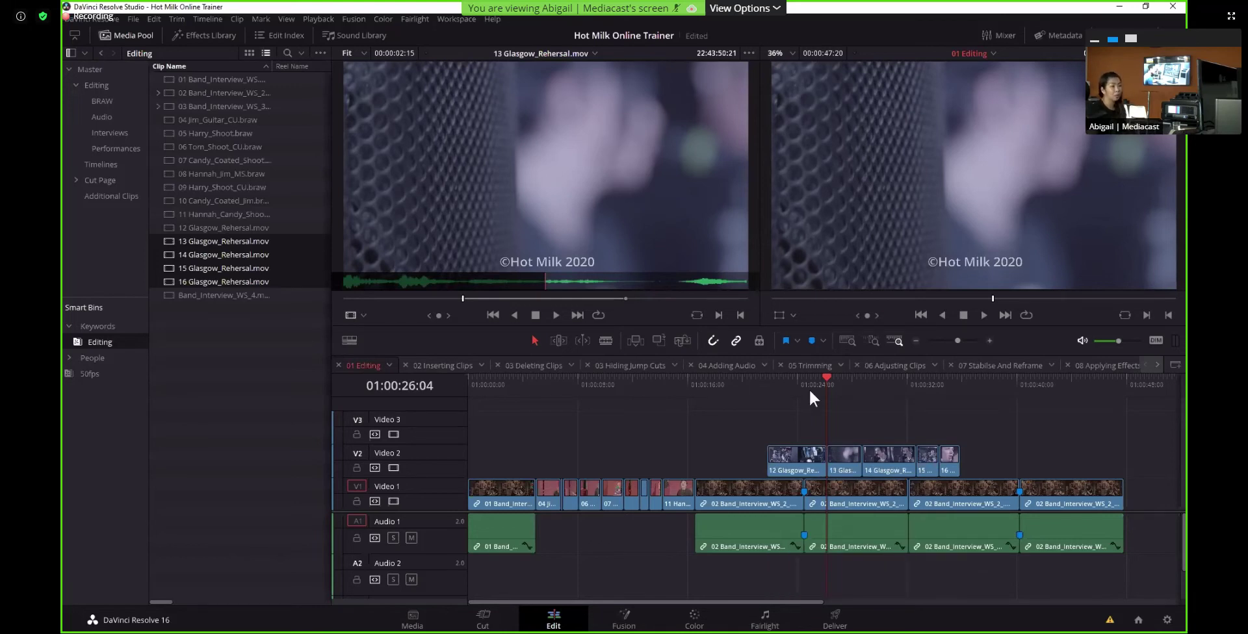
left_click_drag(826, 380, 770, 380)
key("space")
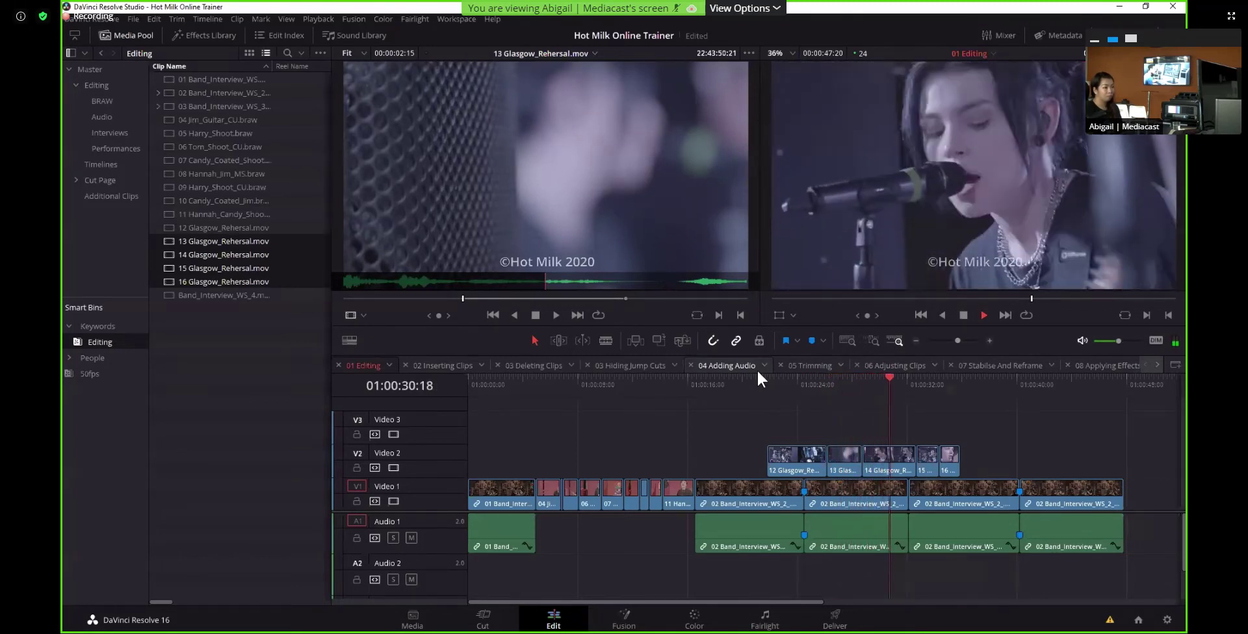
key("space")
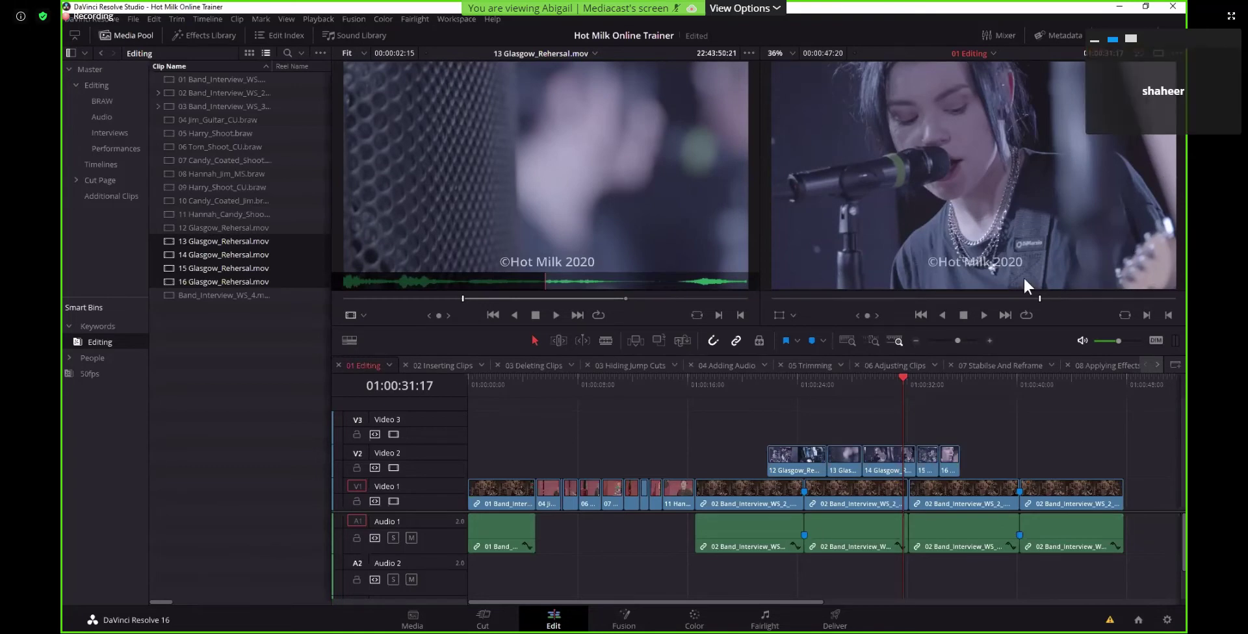
left_click_drag(906, 383, 849, 399)
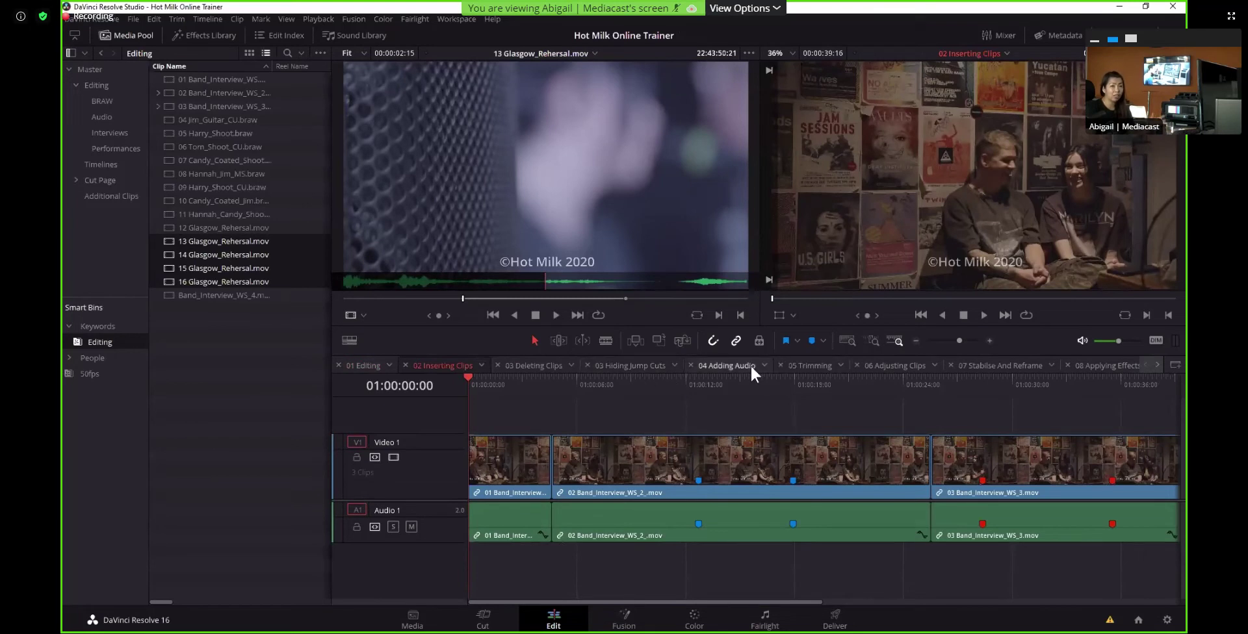
Switch back to the 01 Editing timeline and scrub the playhead to 01:00:24:12
left_click(369, 364)
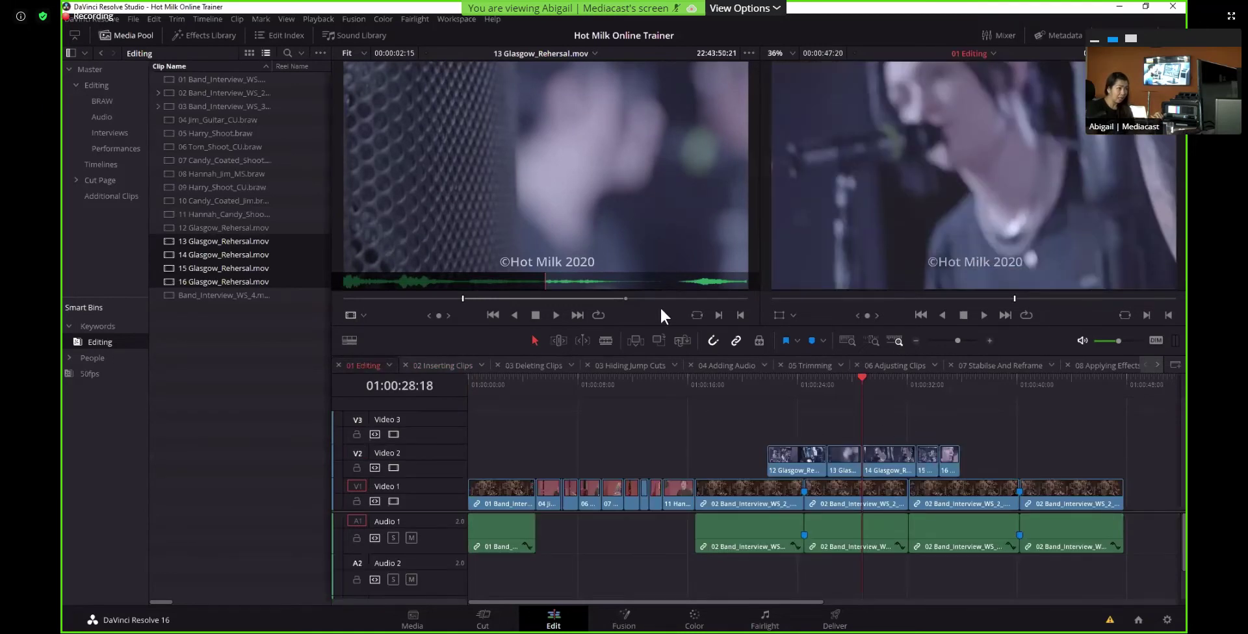
mouse_move(842, 380)
left_mouse_down()
mouse_move(926, 384)
mouse_move(810, 394)
left_mouse_up()
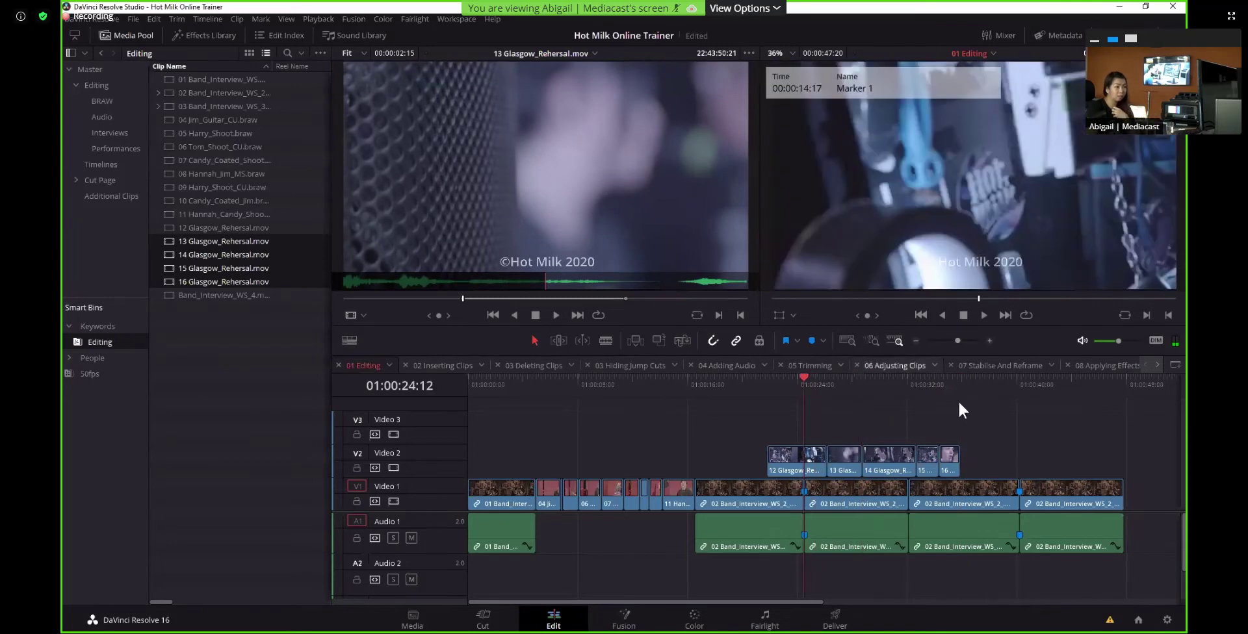
left_click(916, 366)
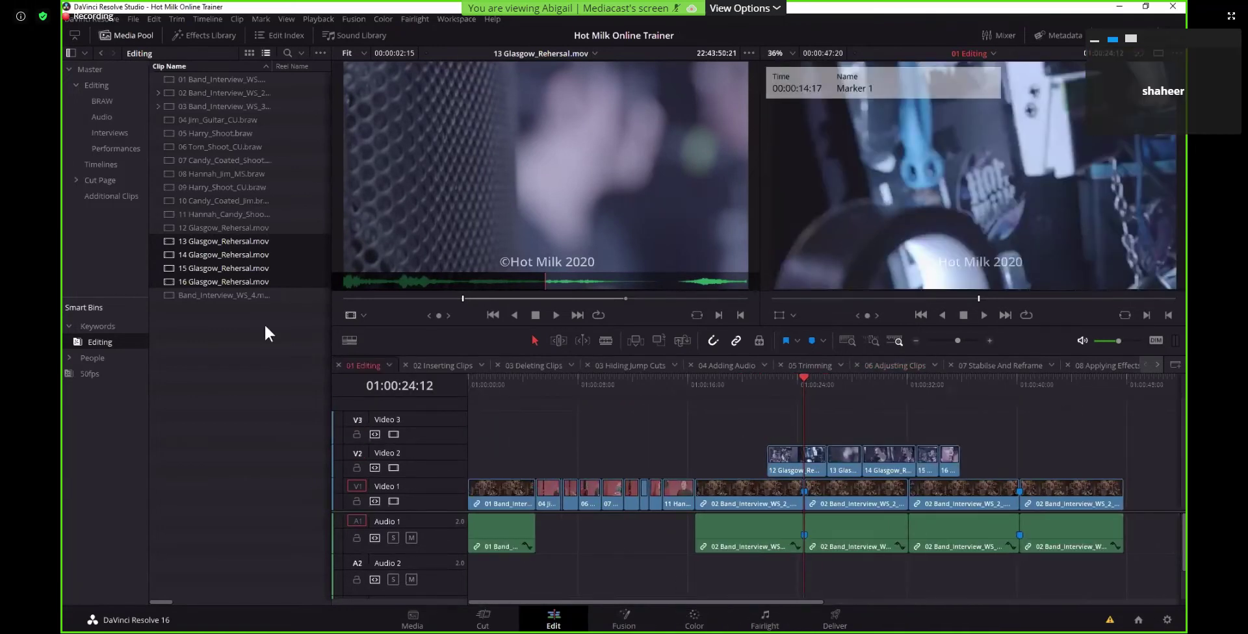
Load Band_Interview_WS_4.mov in the source viewer and drop it after the last clip on V1/A1
left_click(231, 295)
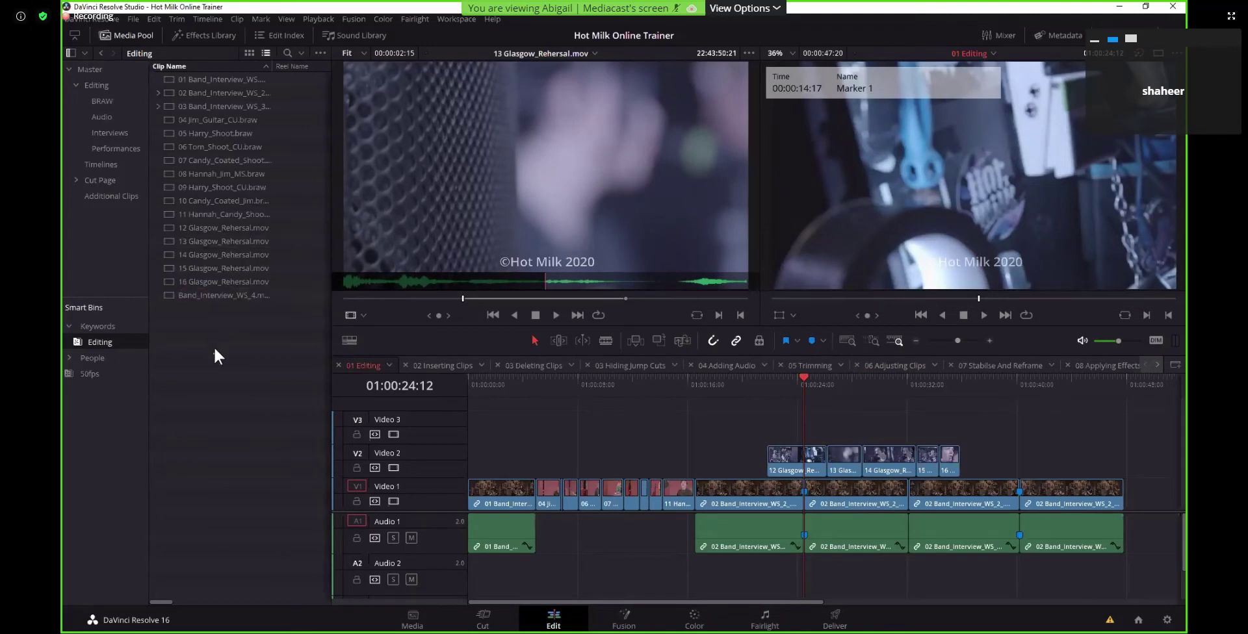
double_click(176, 299)
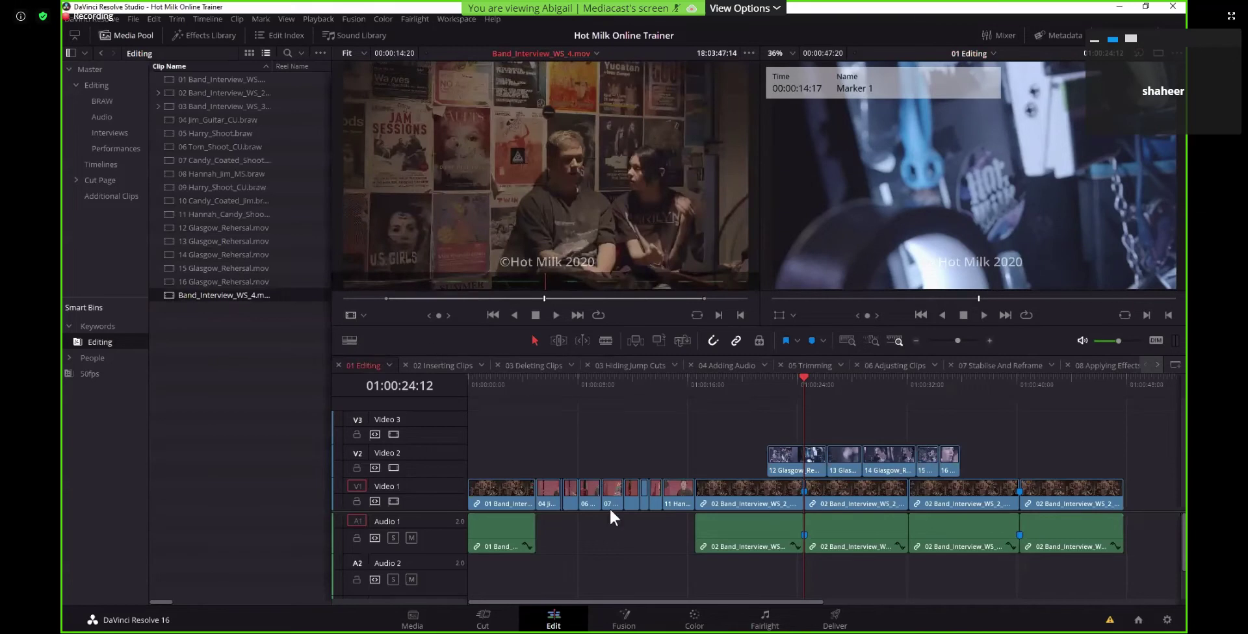
left_click_drag(664, 602, 797, 601)
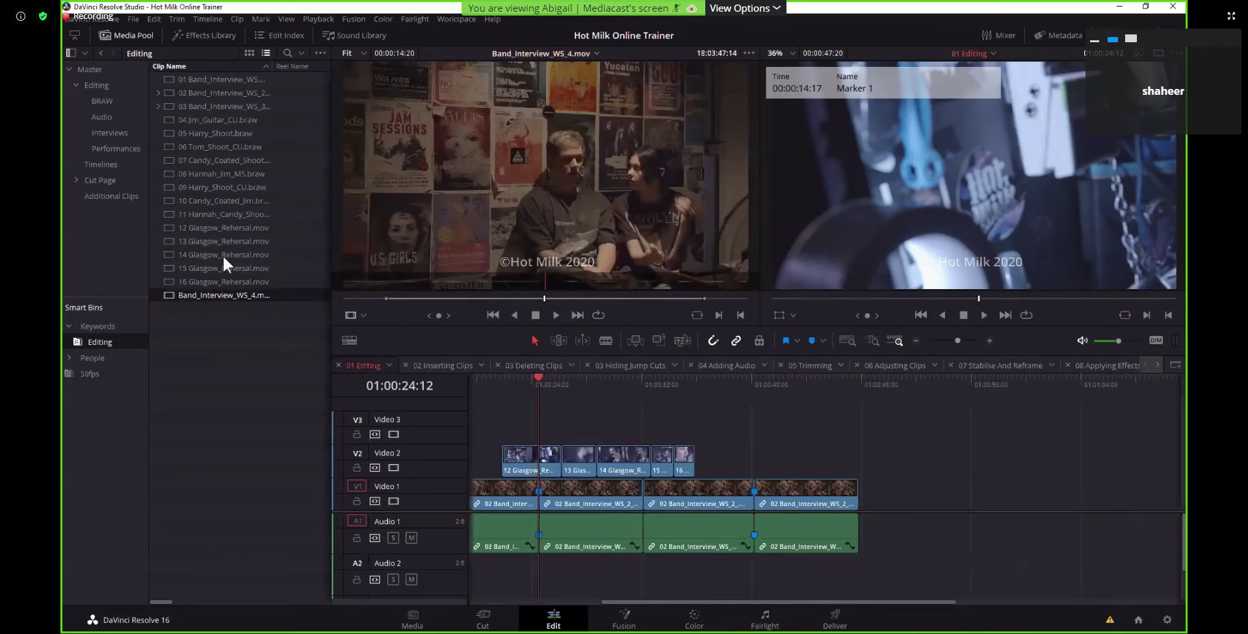
left_click_drag(202, 297, 864, 499)
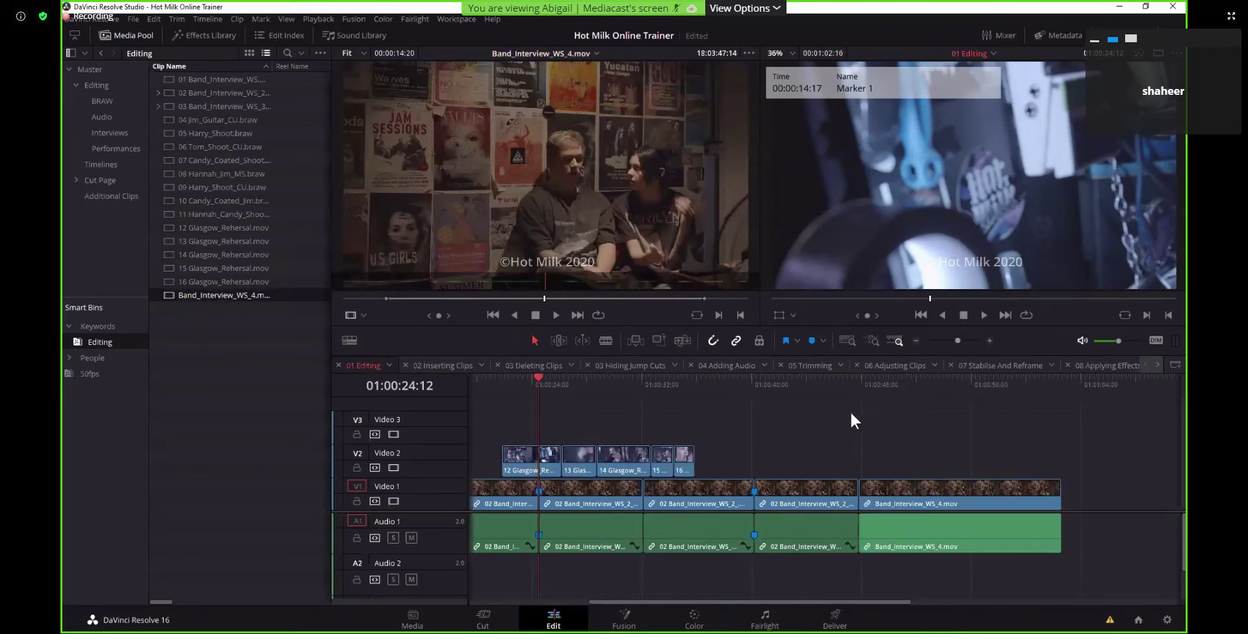
left_click(578, 602)
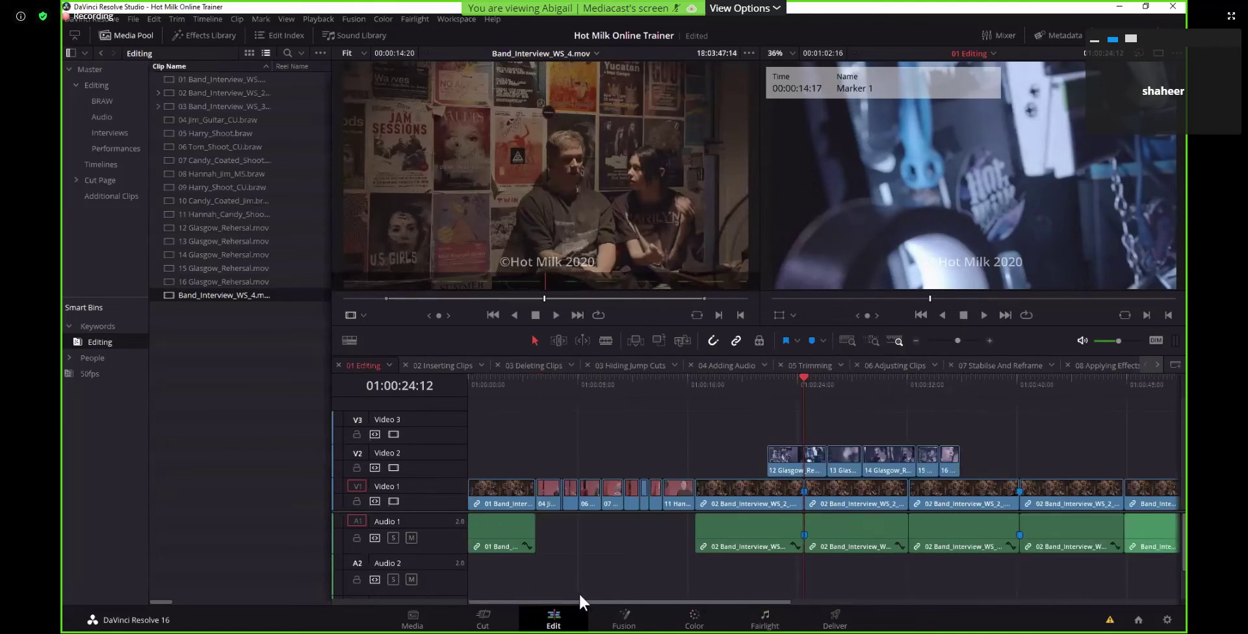
Load Candy Coated Track.m4a from the Audio bin, play a brief preview, and rewind to its start
left_click(100, 116)
double_click(242, 95)
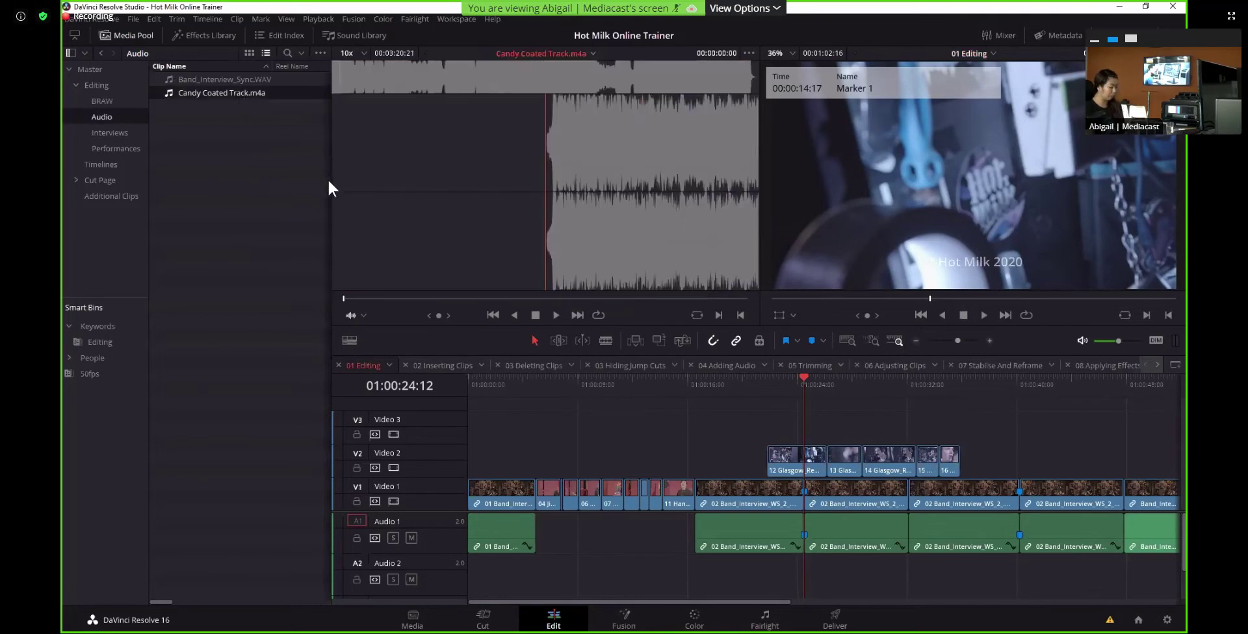
key("space")
key("space")
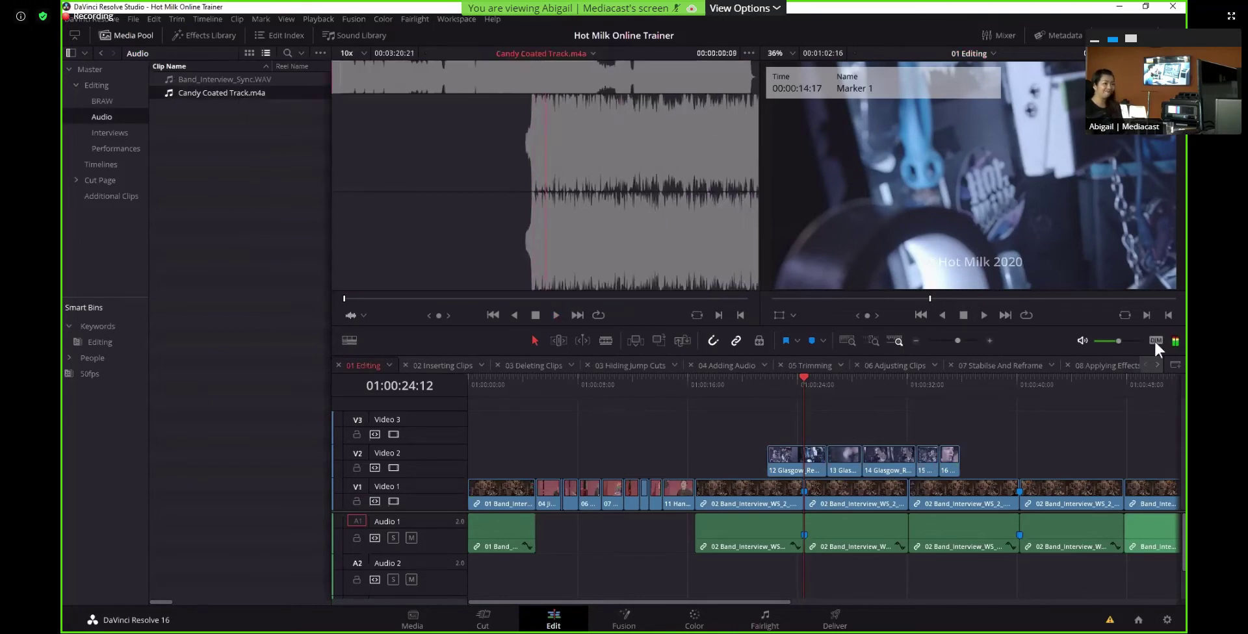
key("space")
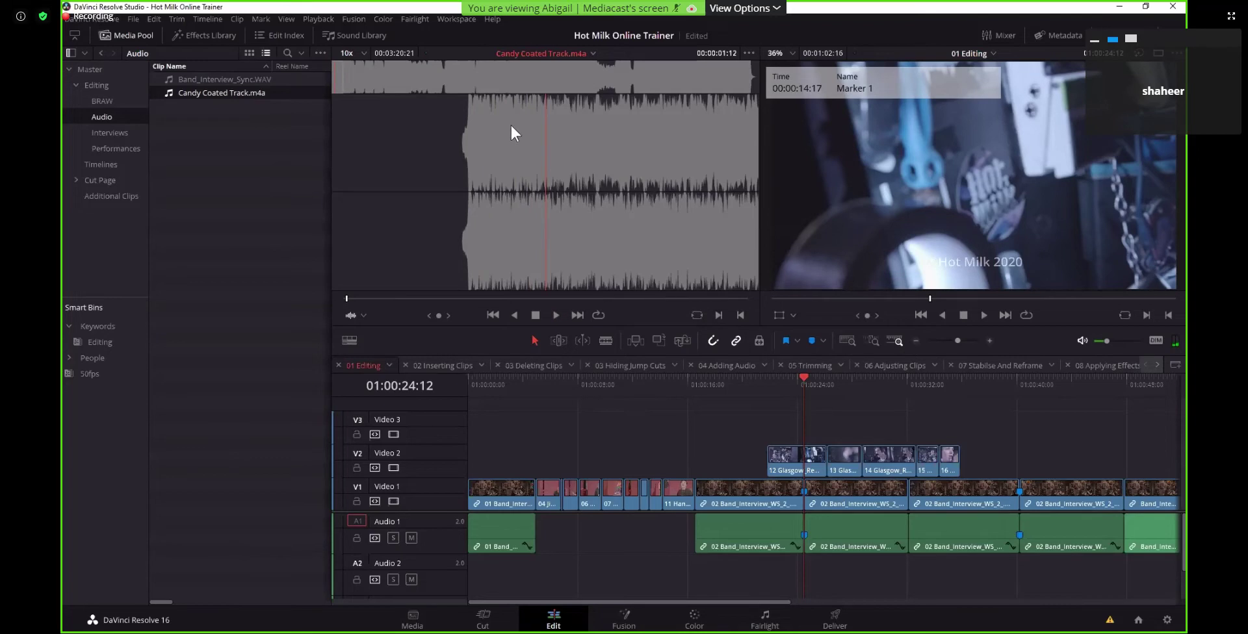
left_click(344, 298)
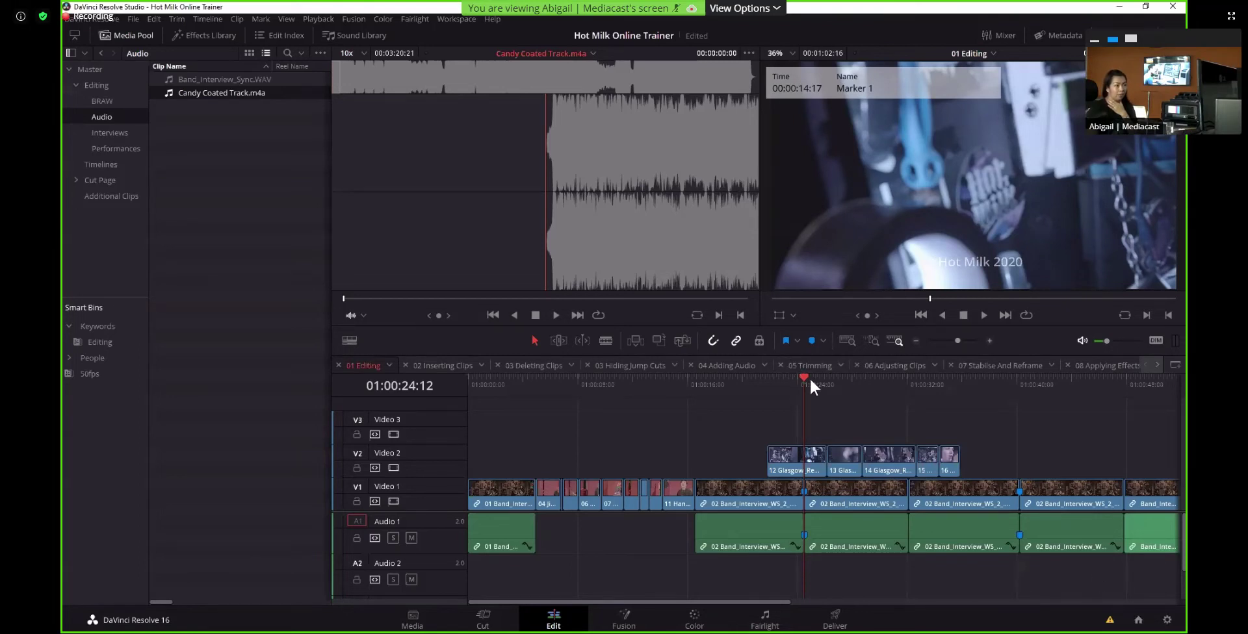
left_click(735, 362)
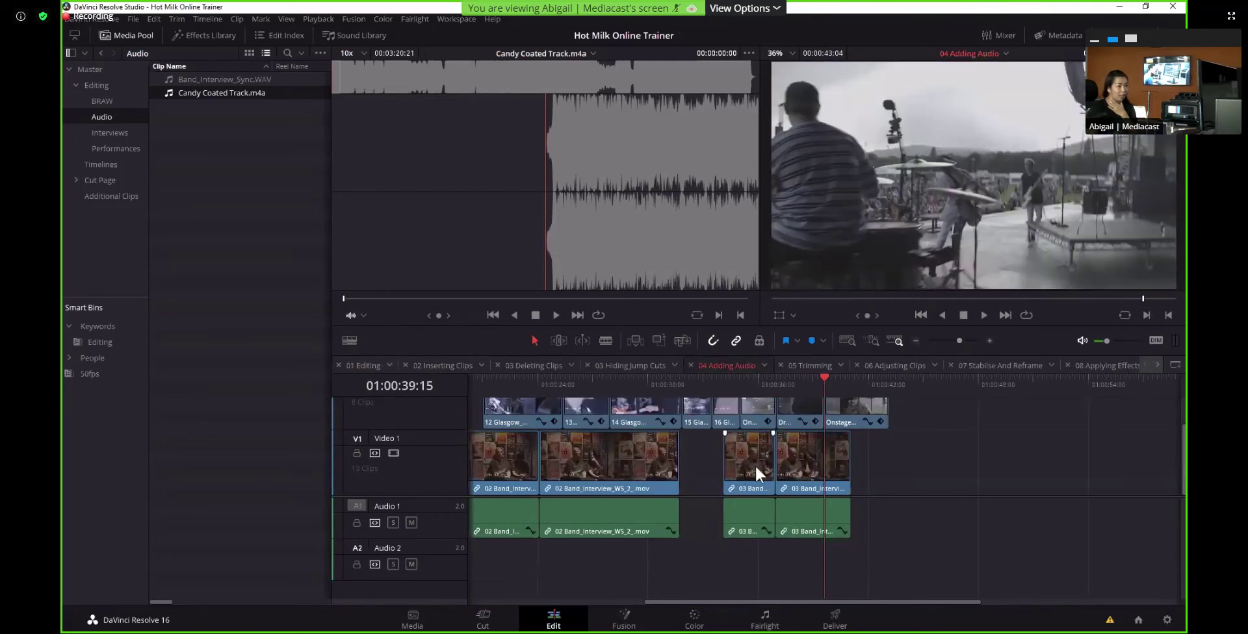
key("space")
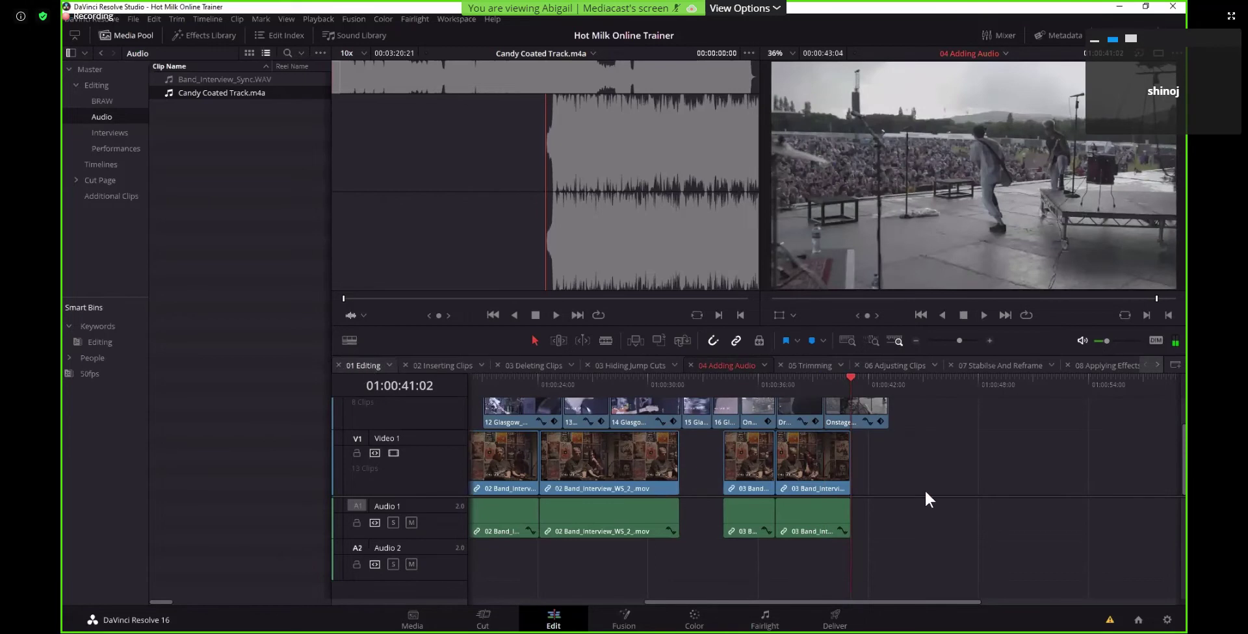
left_click(1137, 622)
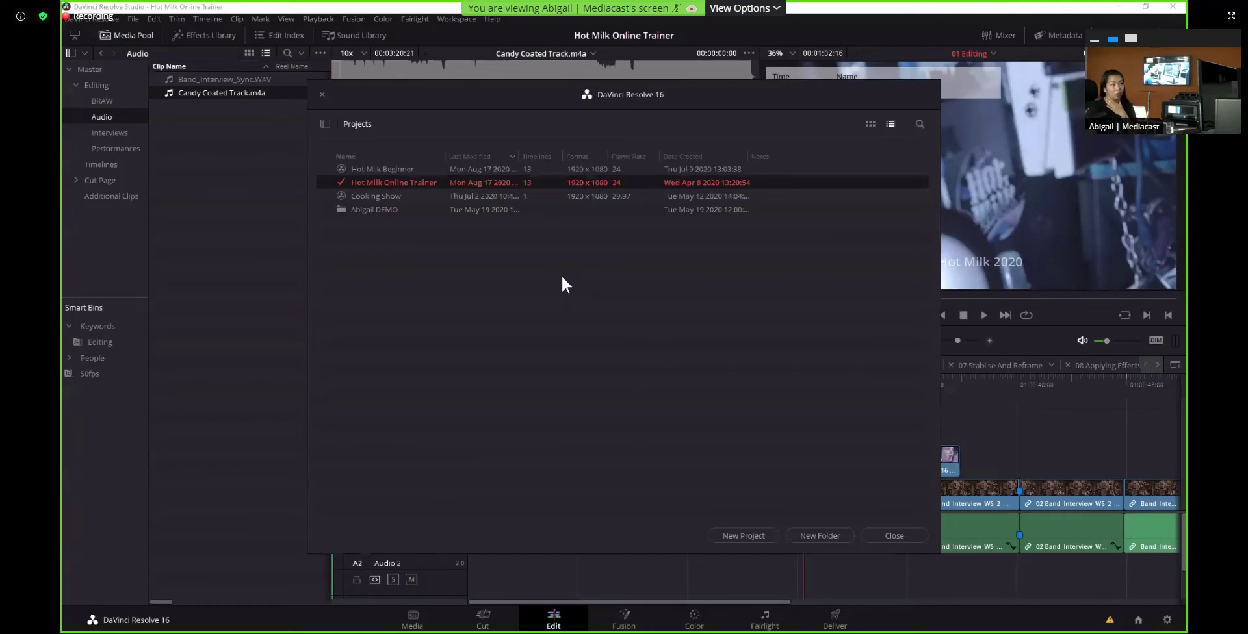
right_click(605, 315)
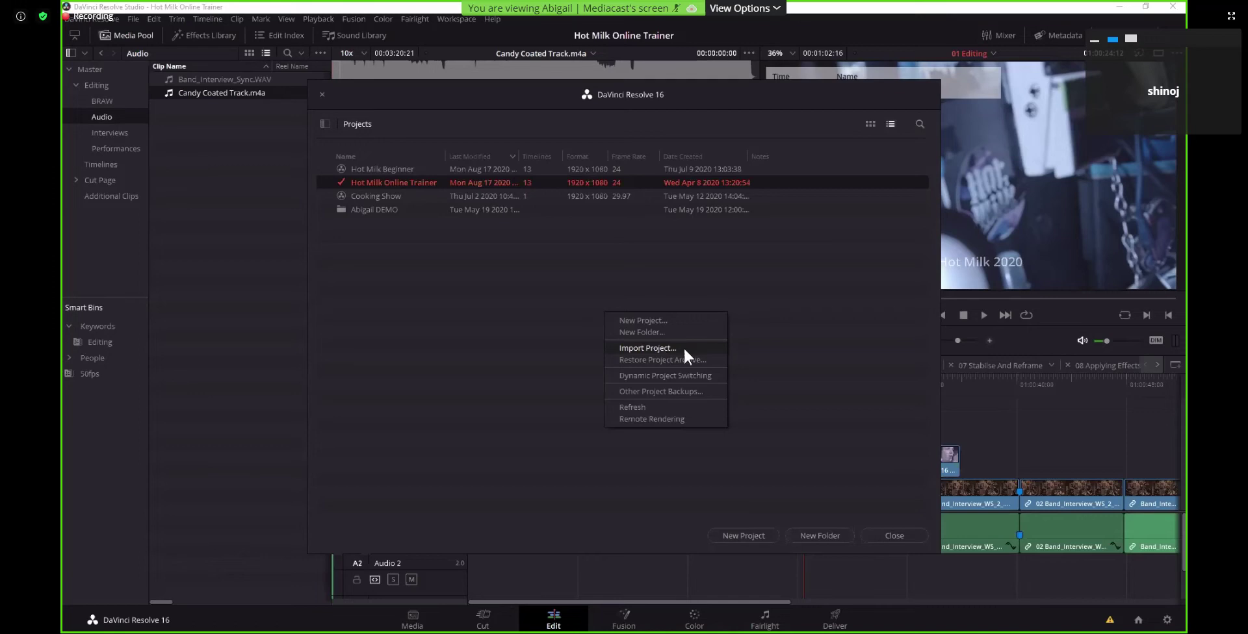
left_click(812, 361)
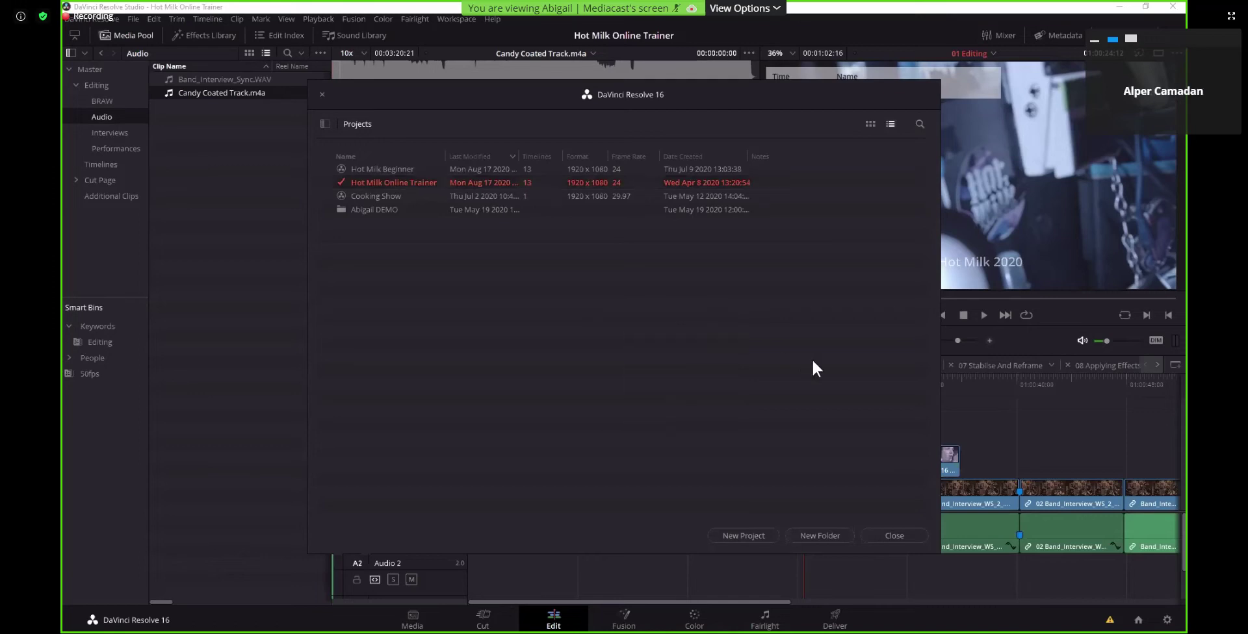
left_click(887, 536)
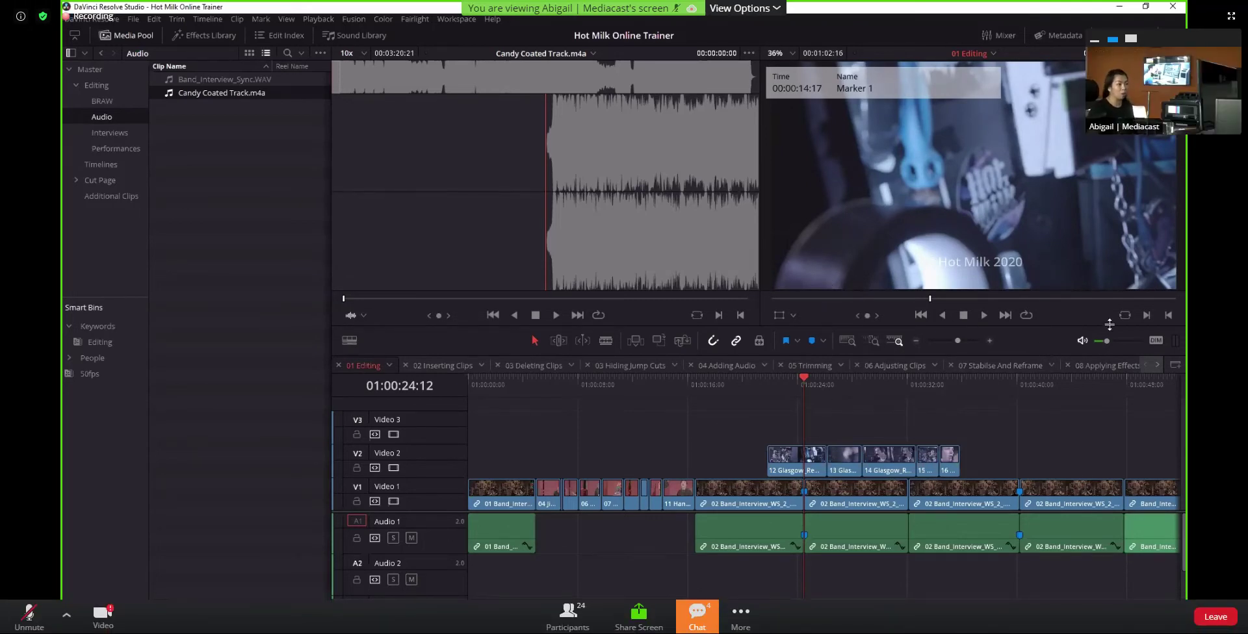
Close the WhatsApp window and bring up the 04 Adding Audio timeline of Hot Milk Beginner
key("super")
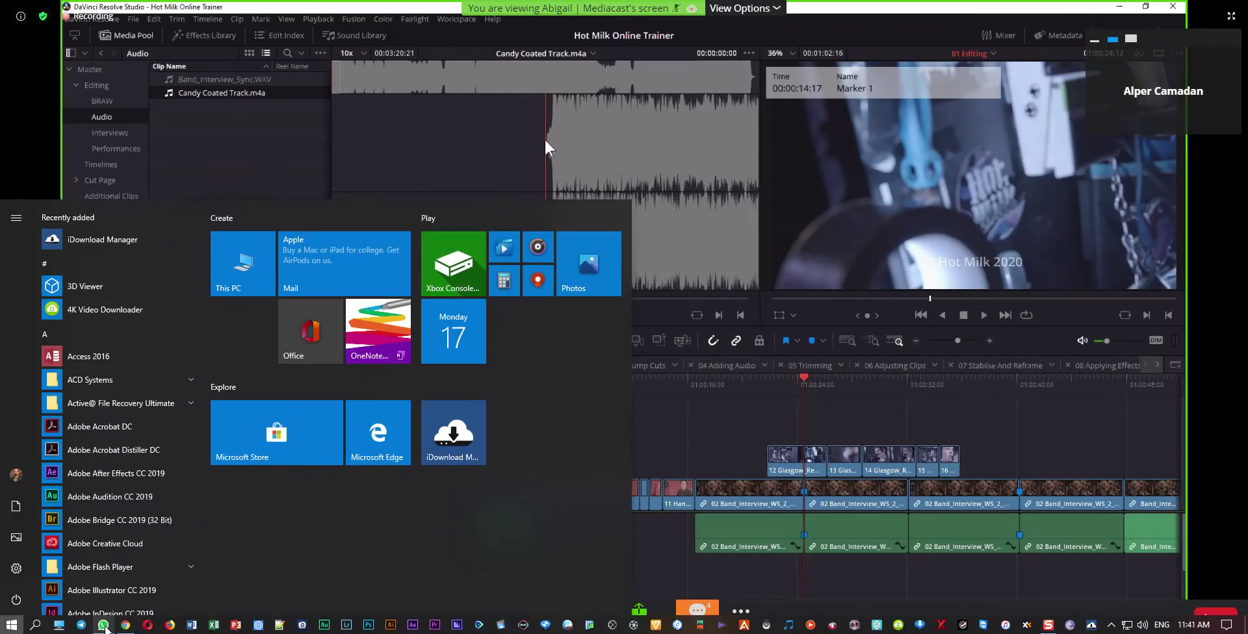
right_click(104, 627)
left_click(94, 597)
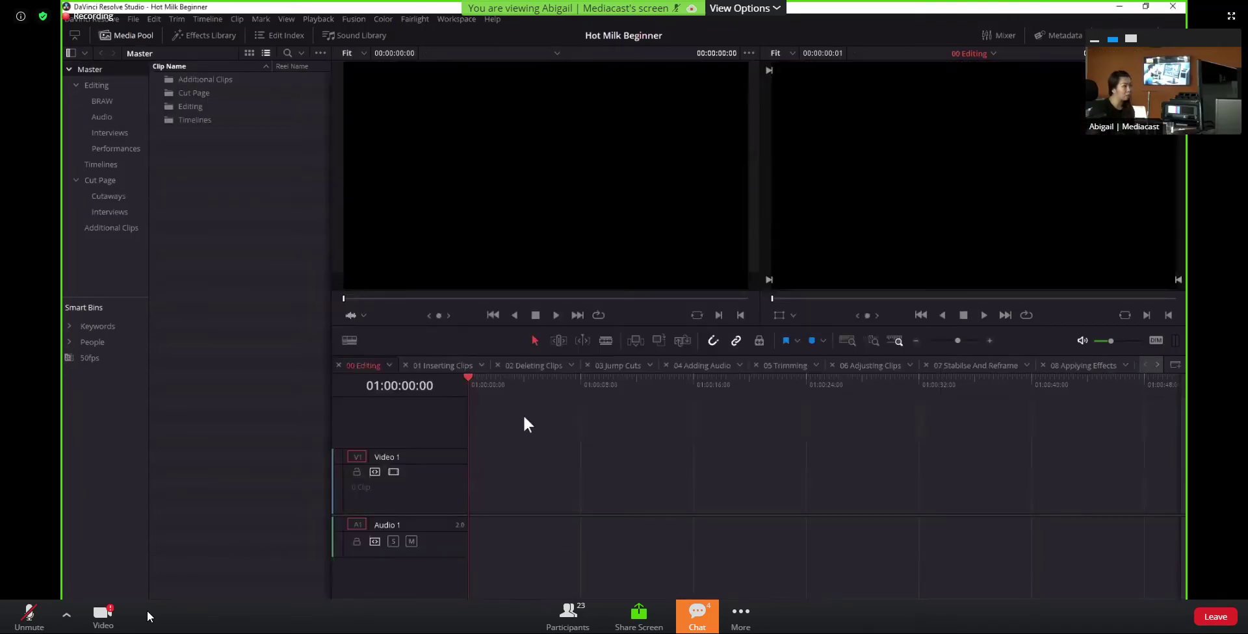
left_click(716, 366)
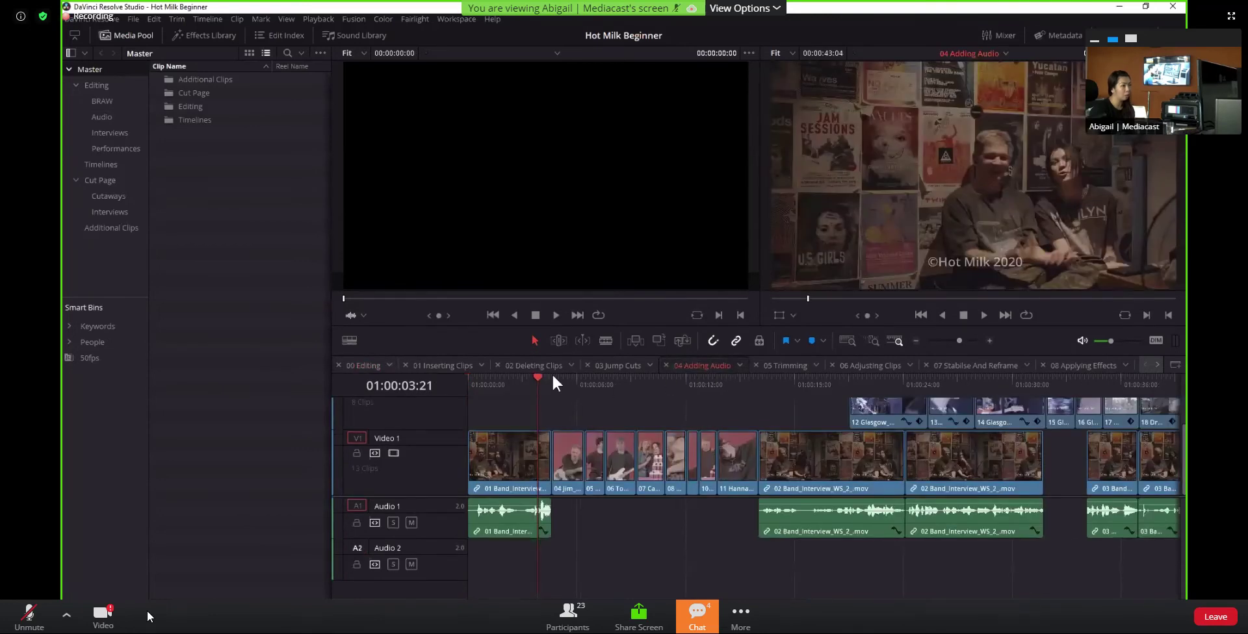
Place Candy Coated Track.m4a from the Audio bin onto Audio 2 at the playhead
left_click(101, 164)
left_click(108, 117)
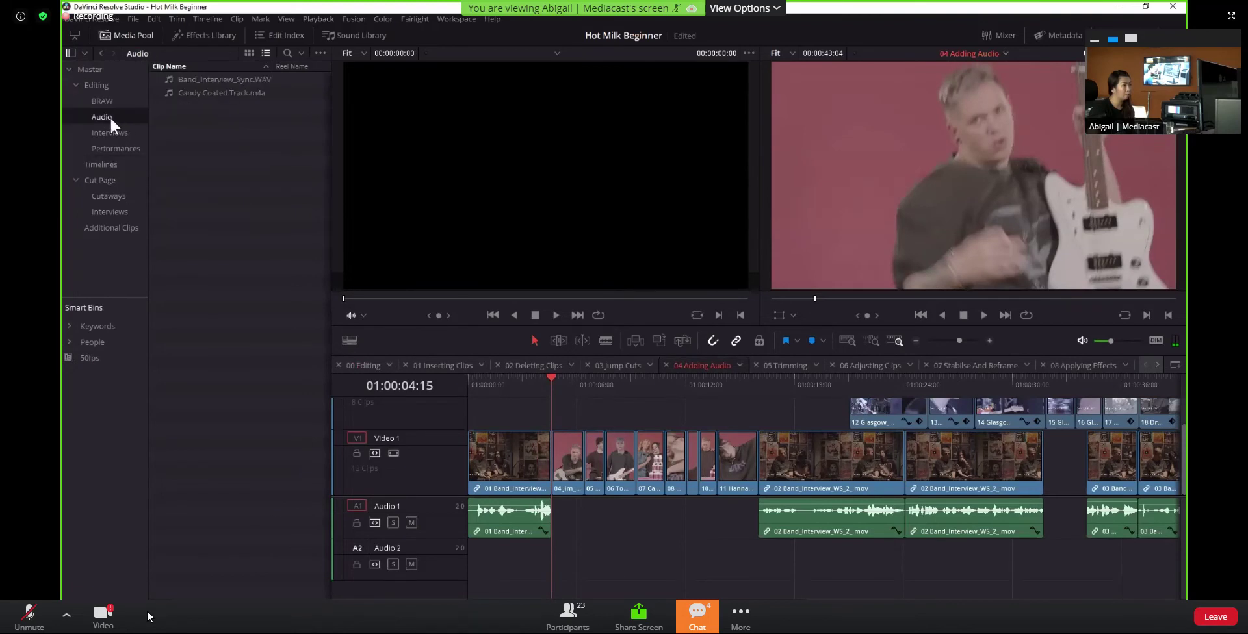
left_click(195, 94)
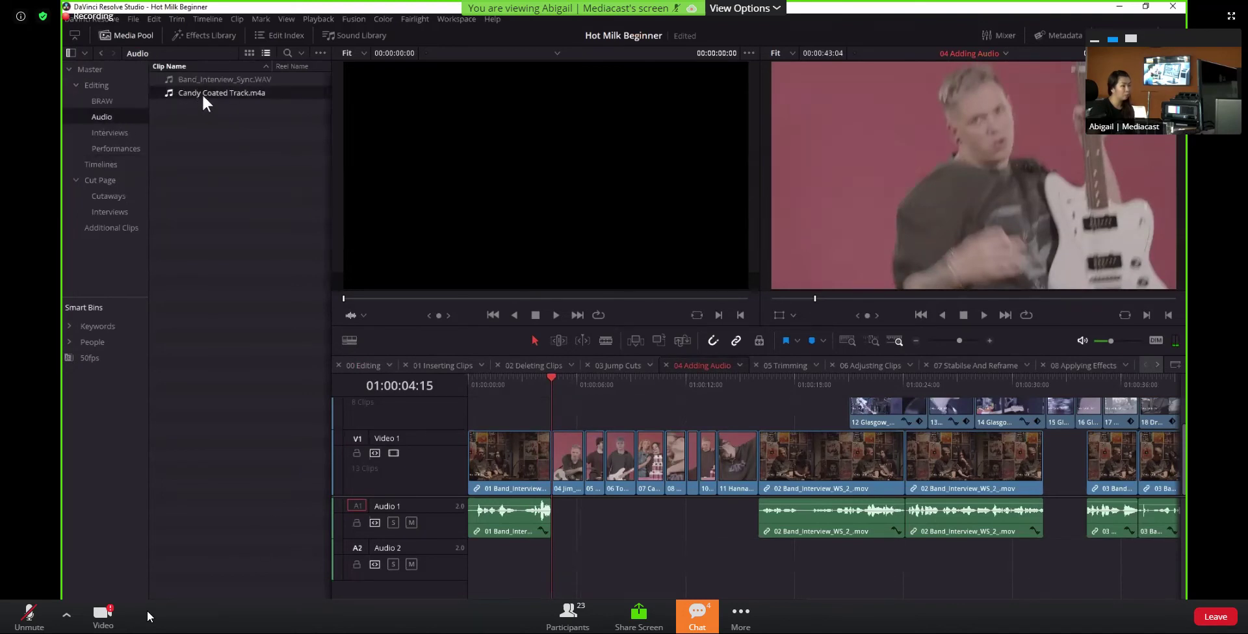
left_click_drag(202, 94, 630, 544)
Normalize the music clip's audio level to -12 dBFS and return the playhead to its start
right_click(631, 544)
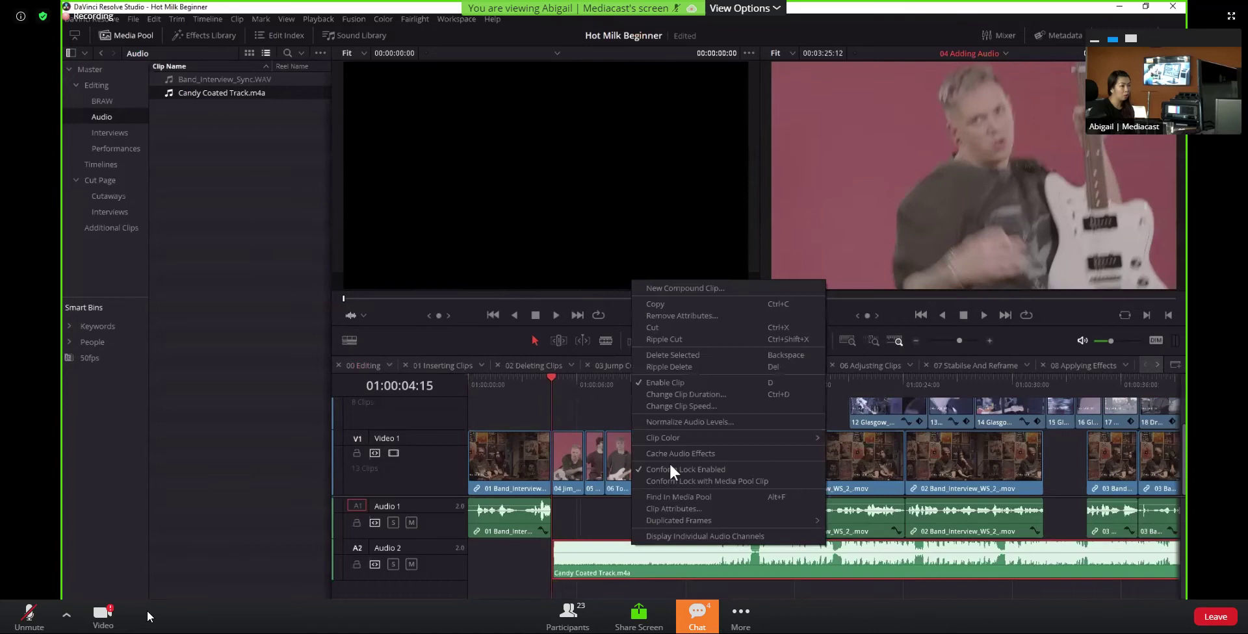
left_click(681, 423)
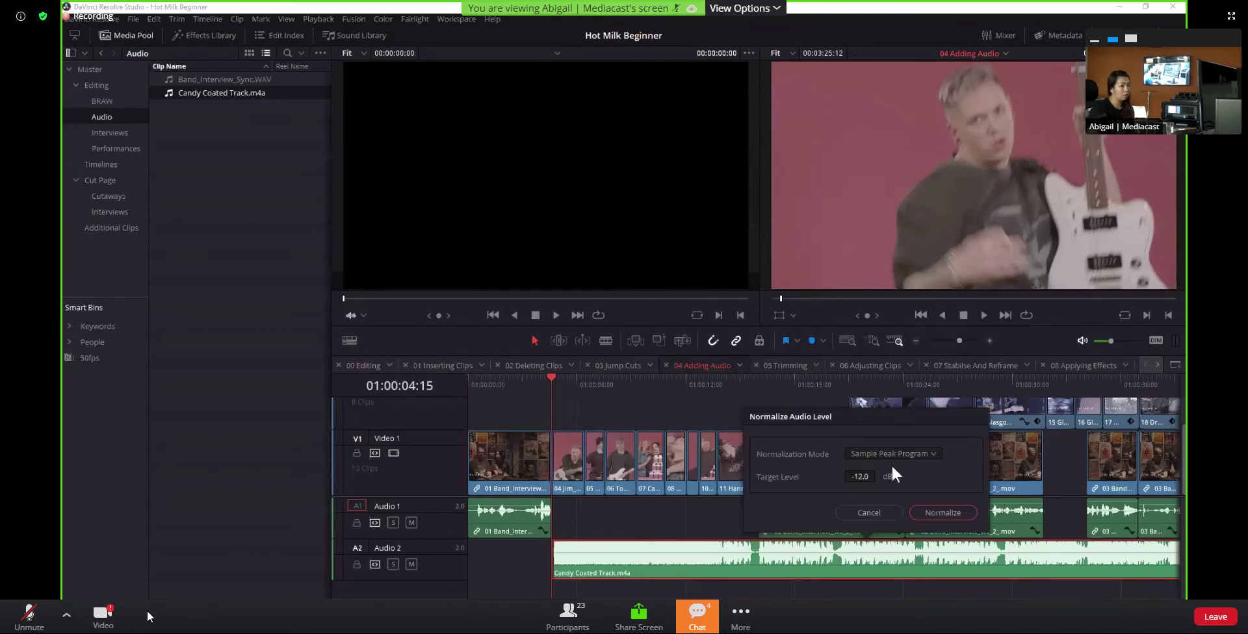
left_click(961, 512)
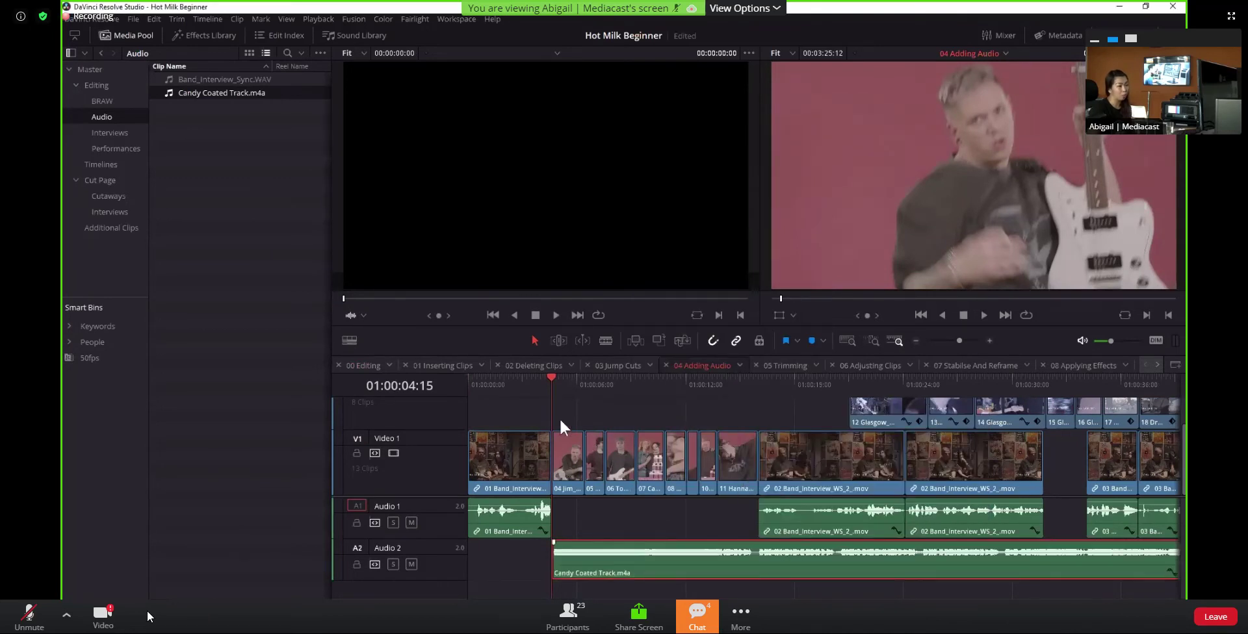
left_click(596, 382)
Preview the timeline up to 01:00:16:01, then enlarge the audio track height in Timeline View Options
key("space")
left_click_drag(583, 377, 749, 391)
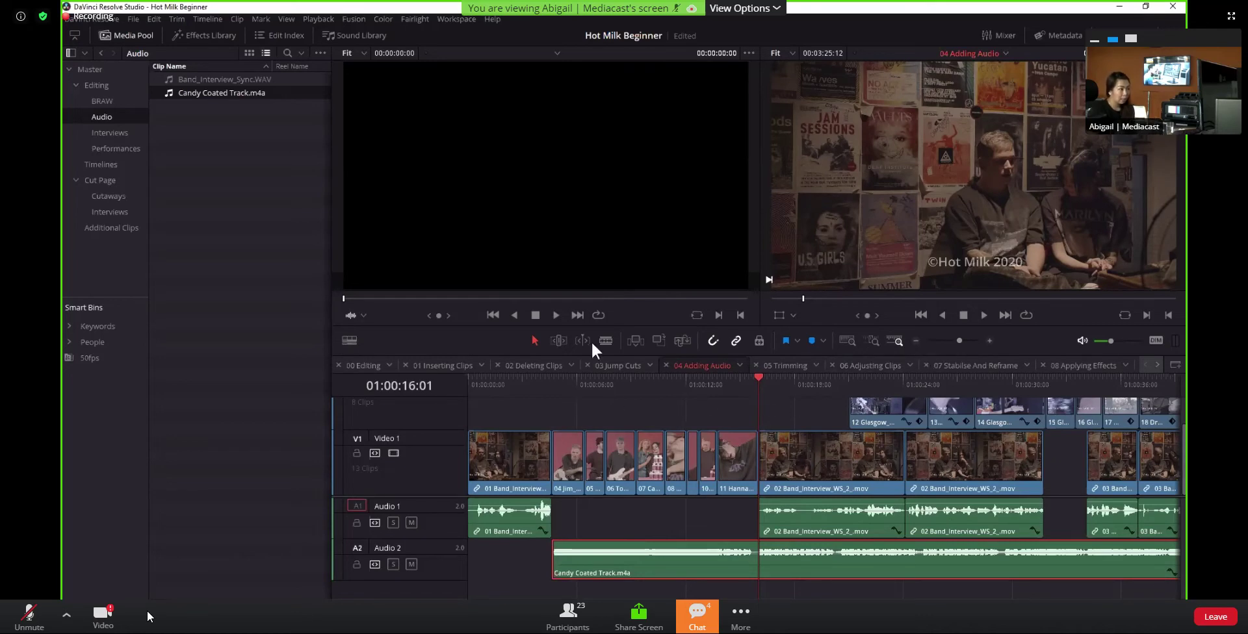
left_click(349, 341)
left_click_drag(325, 530, 349, 534)
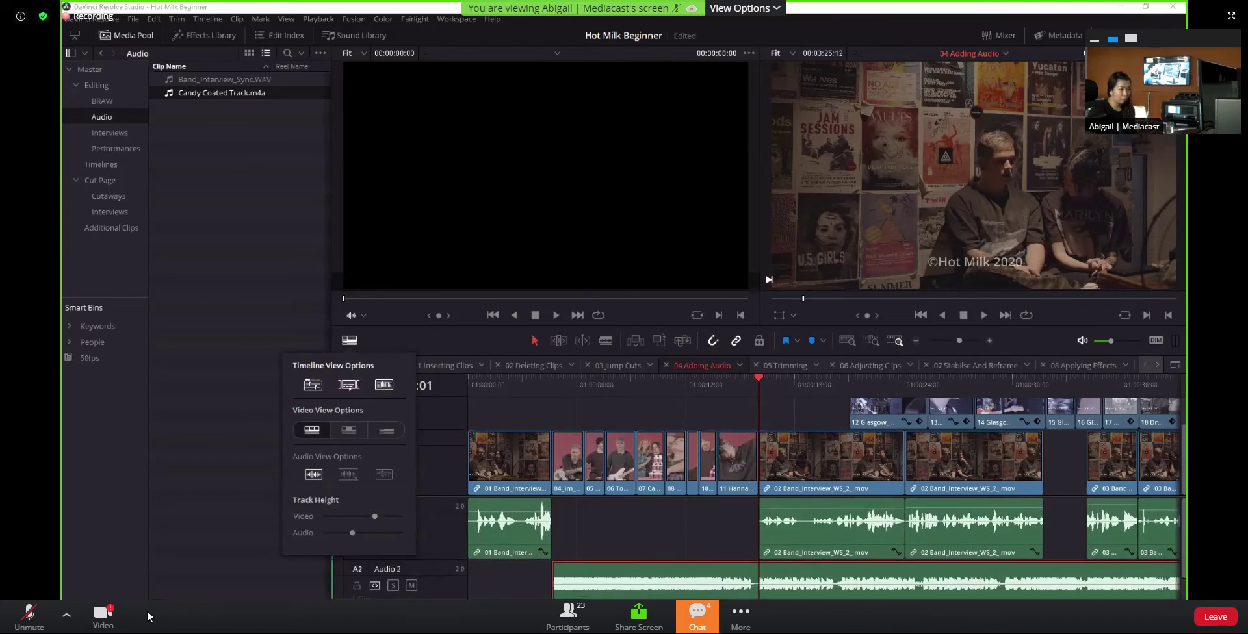
Raise the audio track height slightly and switch the audio waveform display to Non-Rectified
scroll(737, 541, "down", 1)
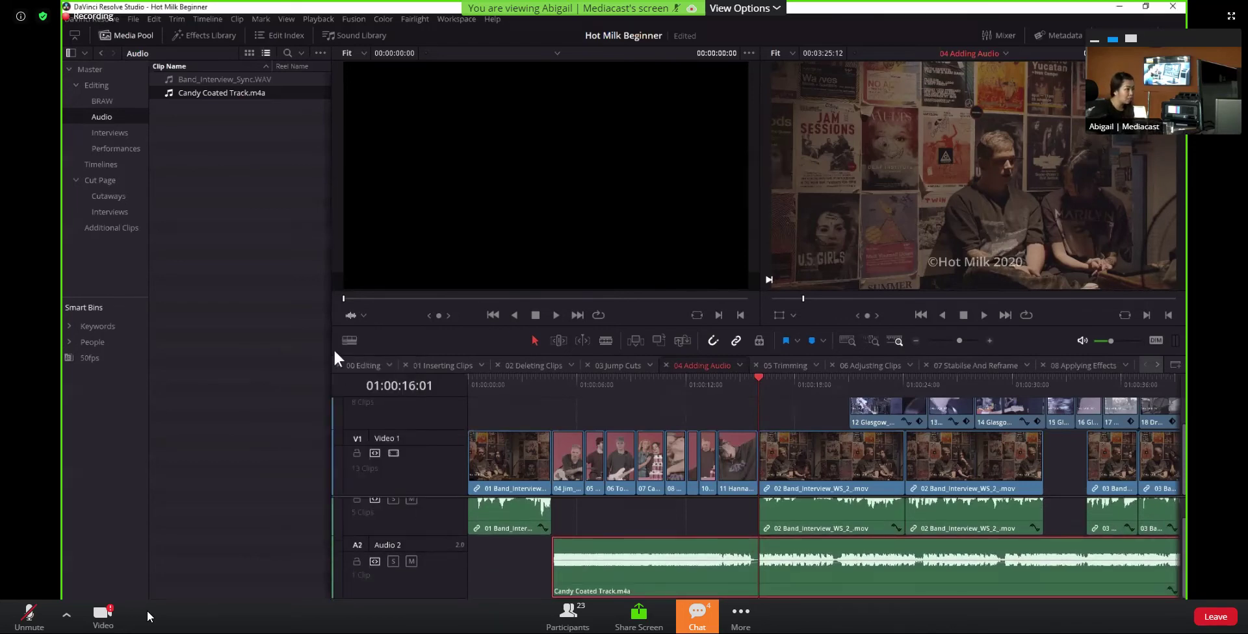
left_click(349, 341)
left_click_drag(344, 532, 358, 533)
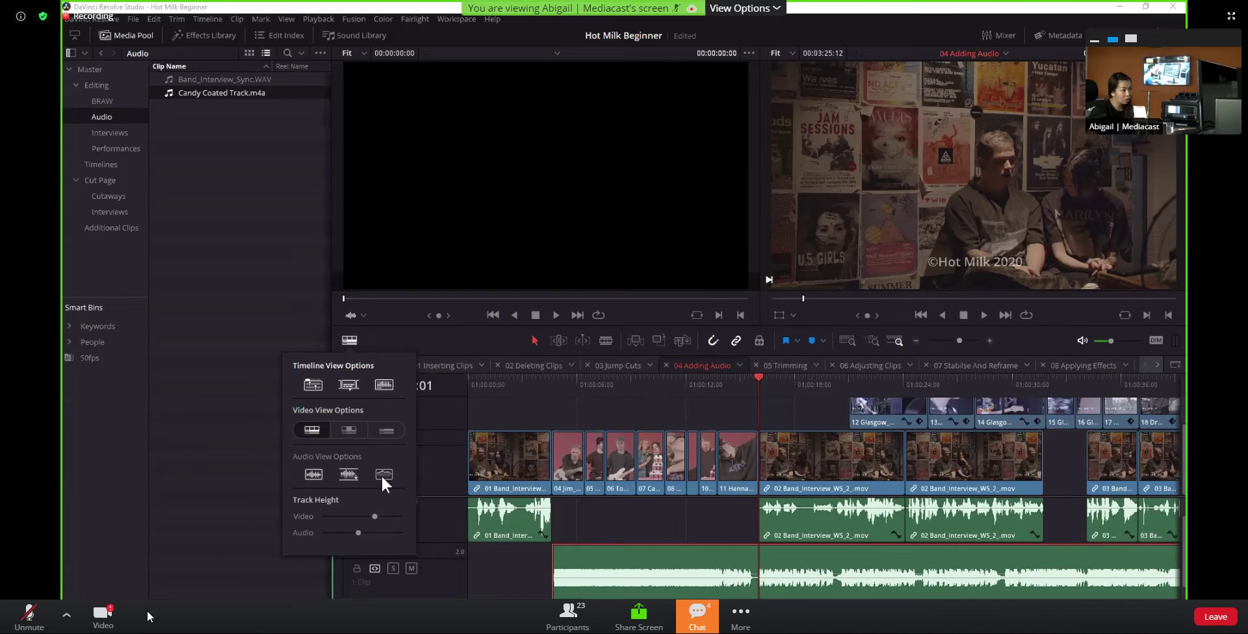
left_click(313, 472)
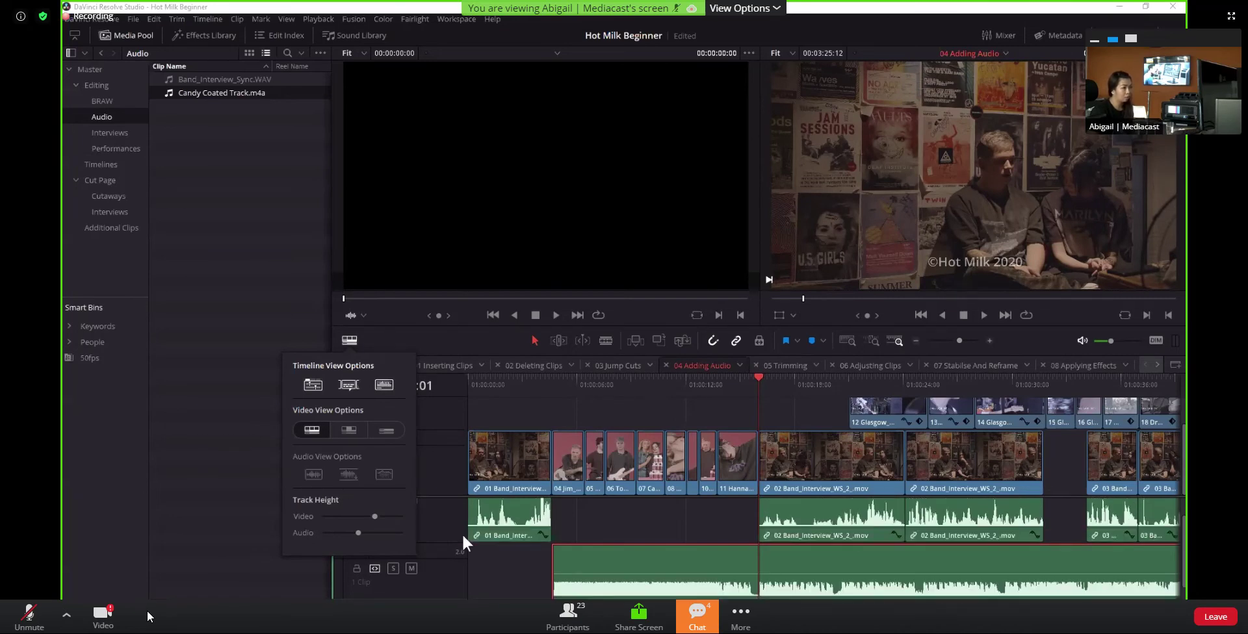
left_click(310, 500)
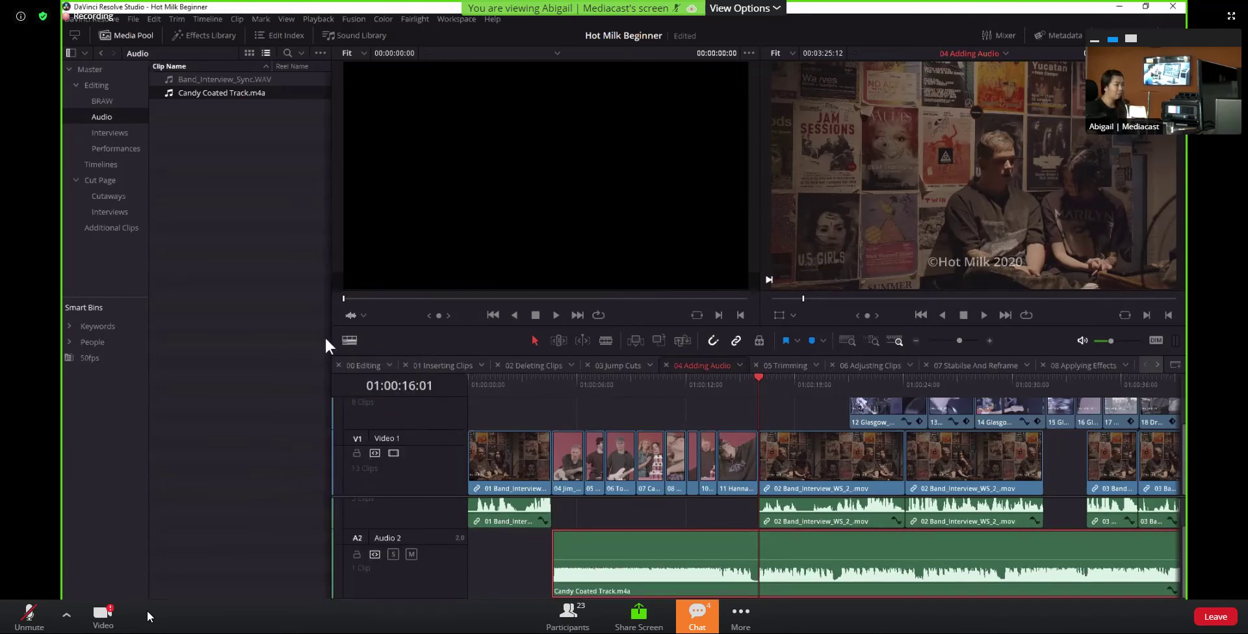
left_click(349, 342)
left_click(312, 476)
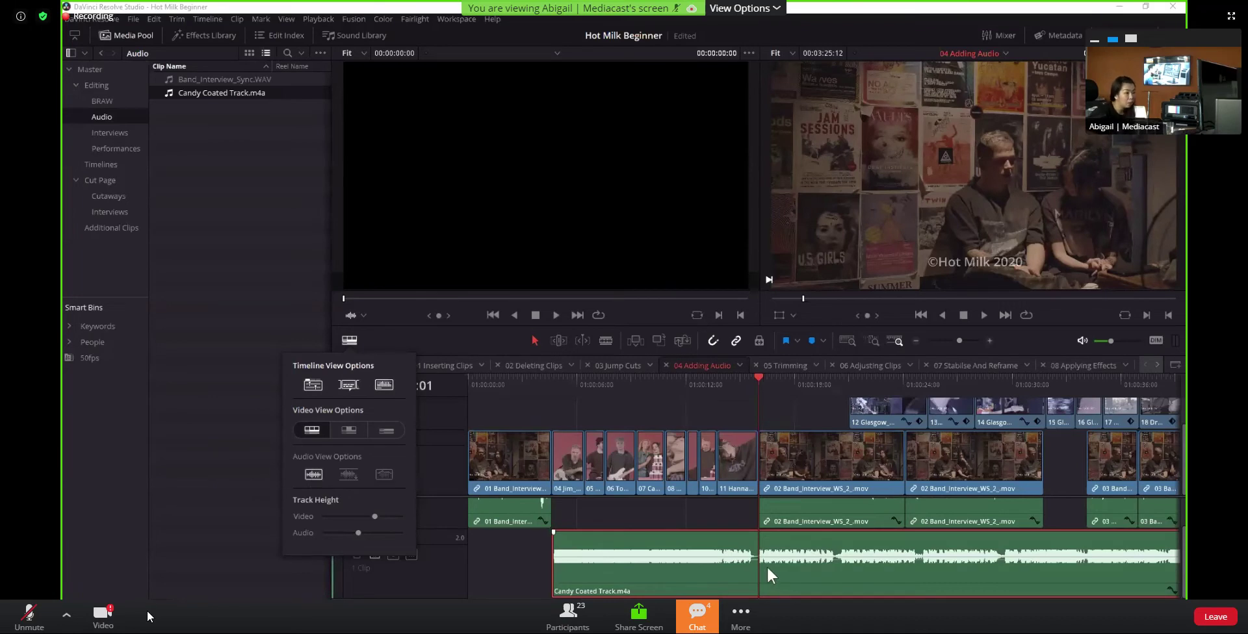
left_click(751, 379)
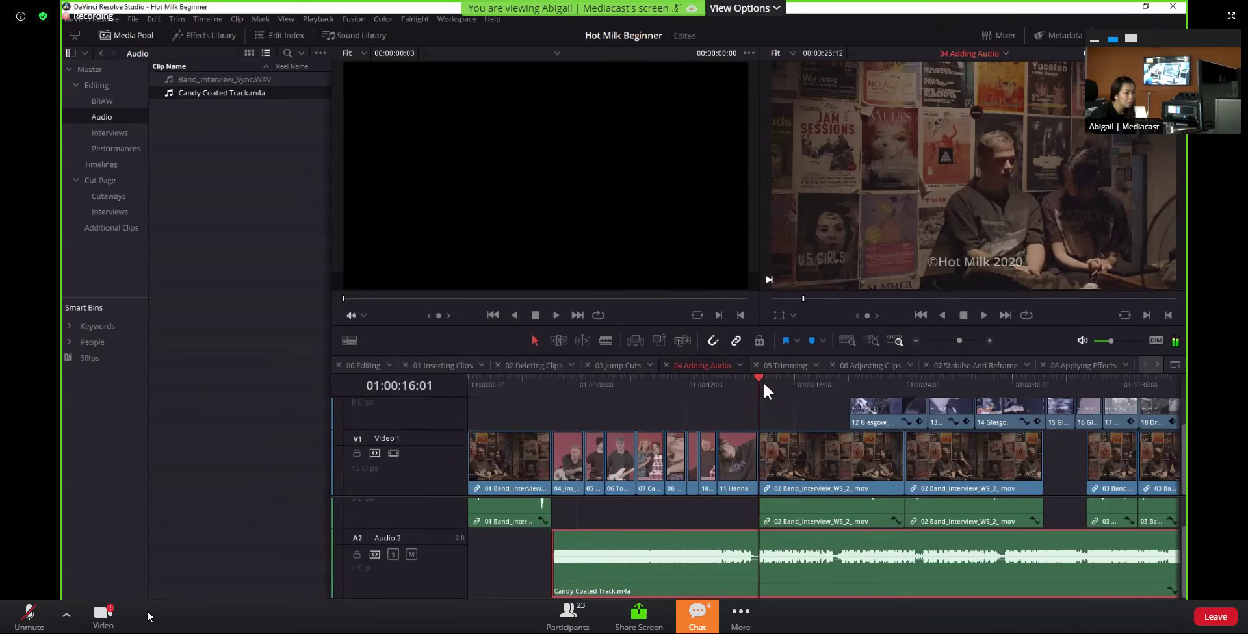
key("space")
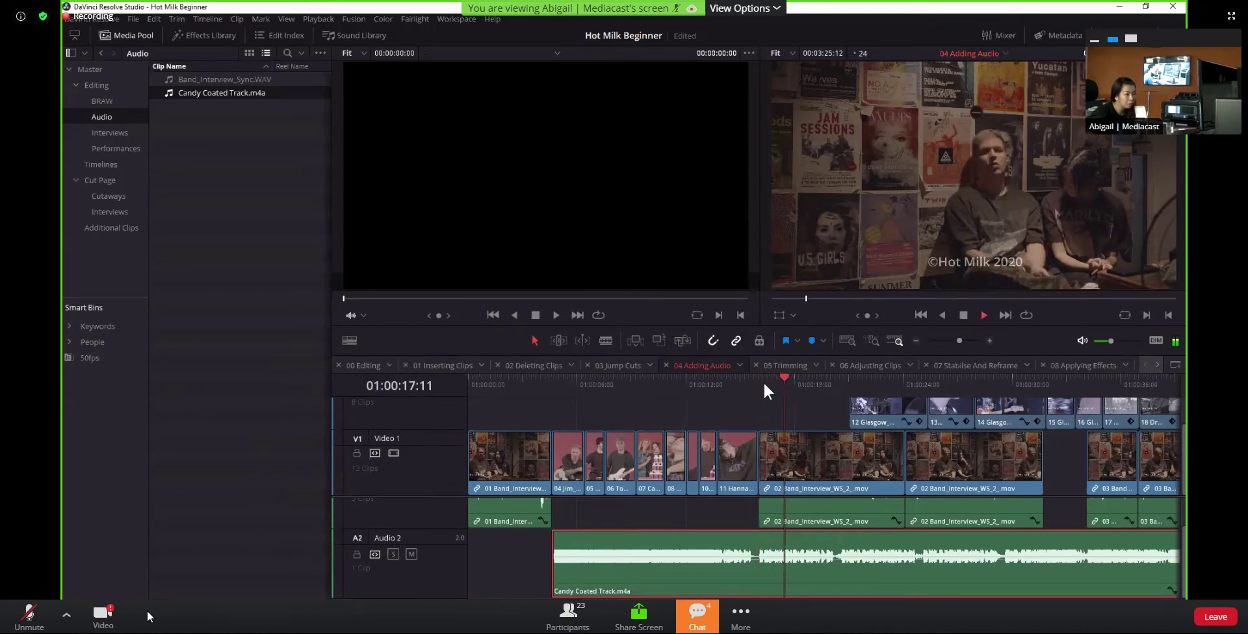
Stop playback and blade the Candy Coated Track music on A2 at 01:00:16:01
key("space")
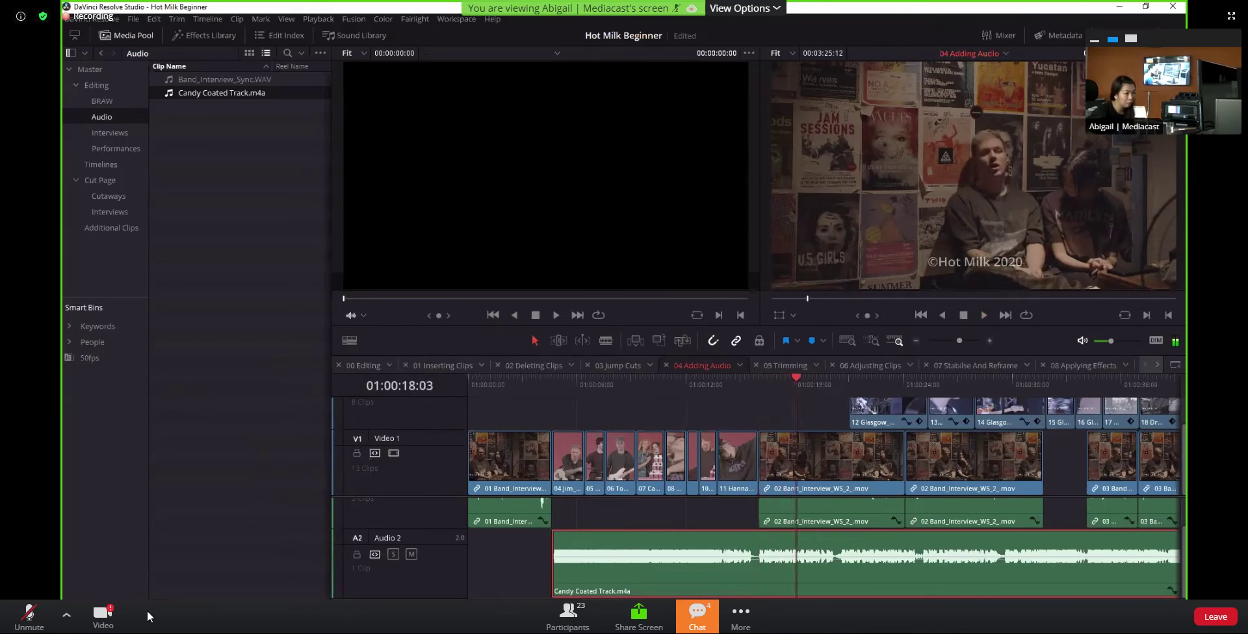
left_click(787, 366)
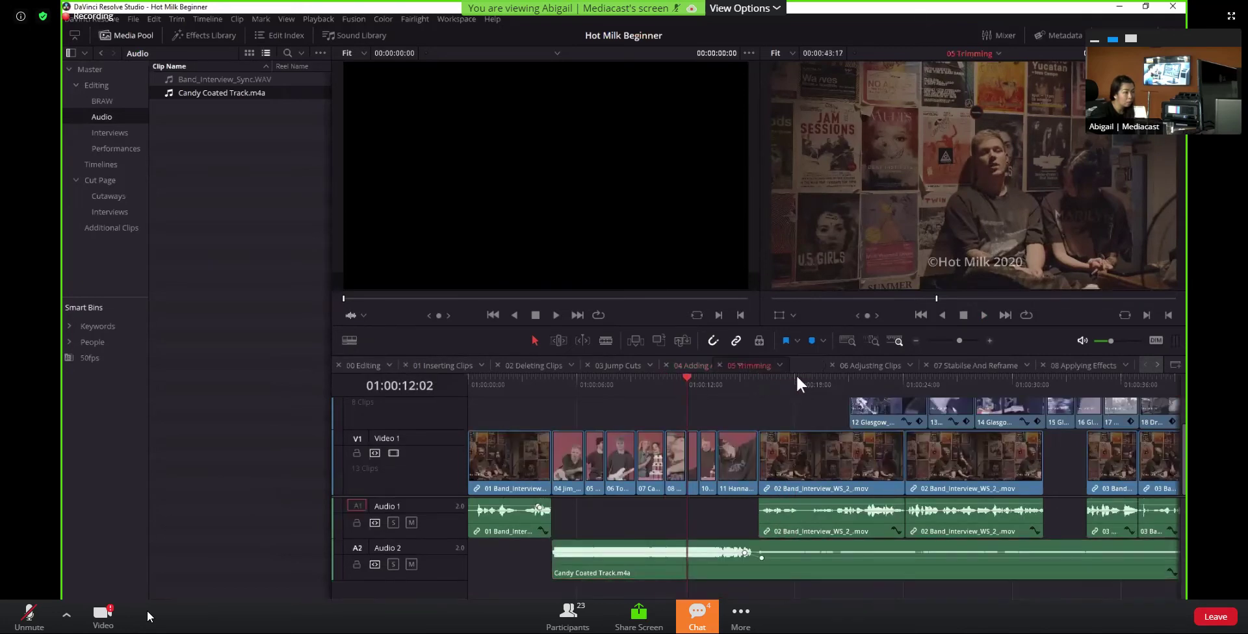
left_click(702, 366)
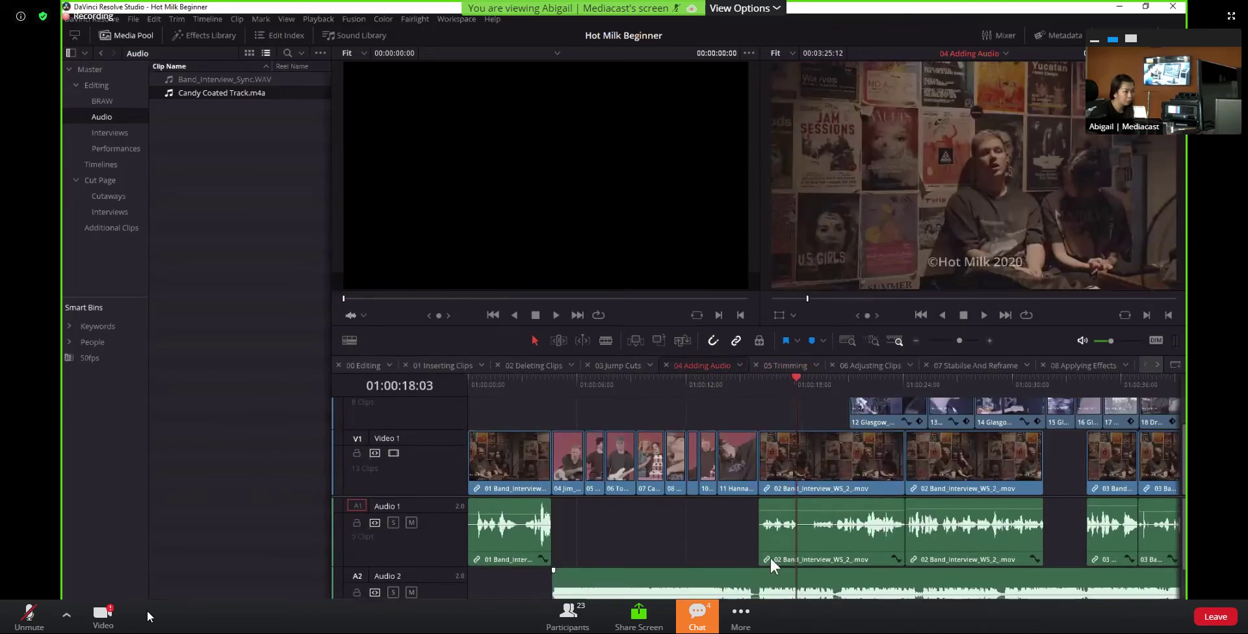
scroll(1168, 543, "down", 1)
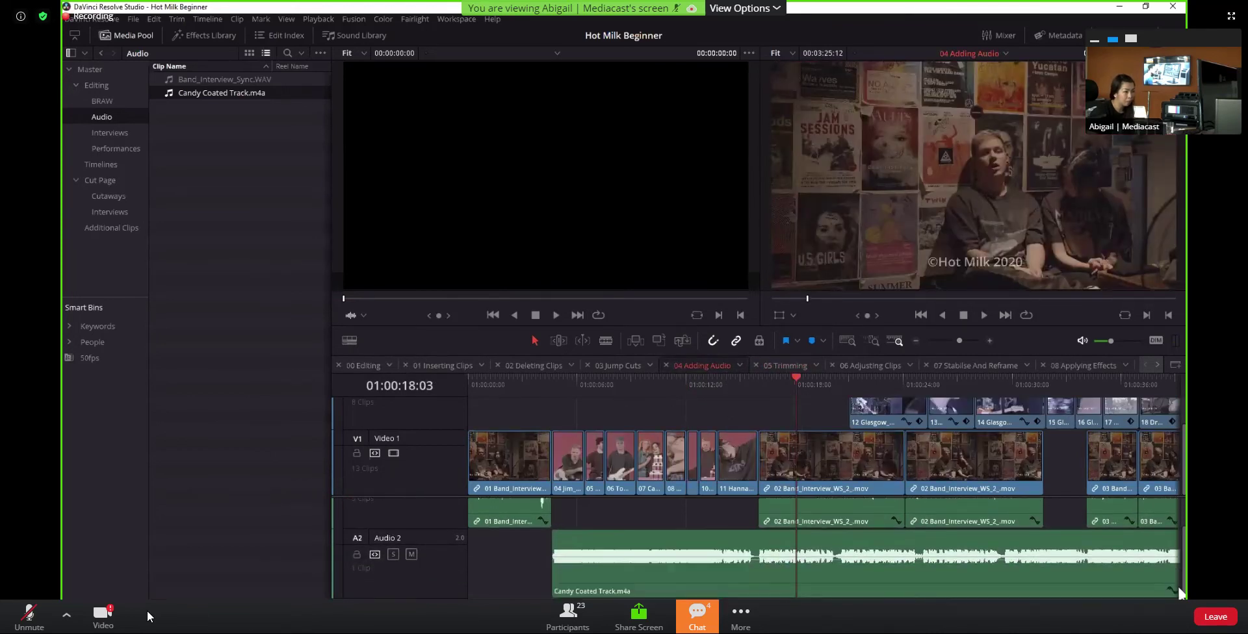
left_click_drag(796, 376, 759, 373)
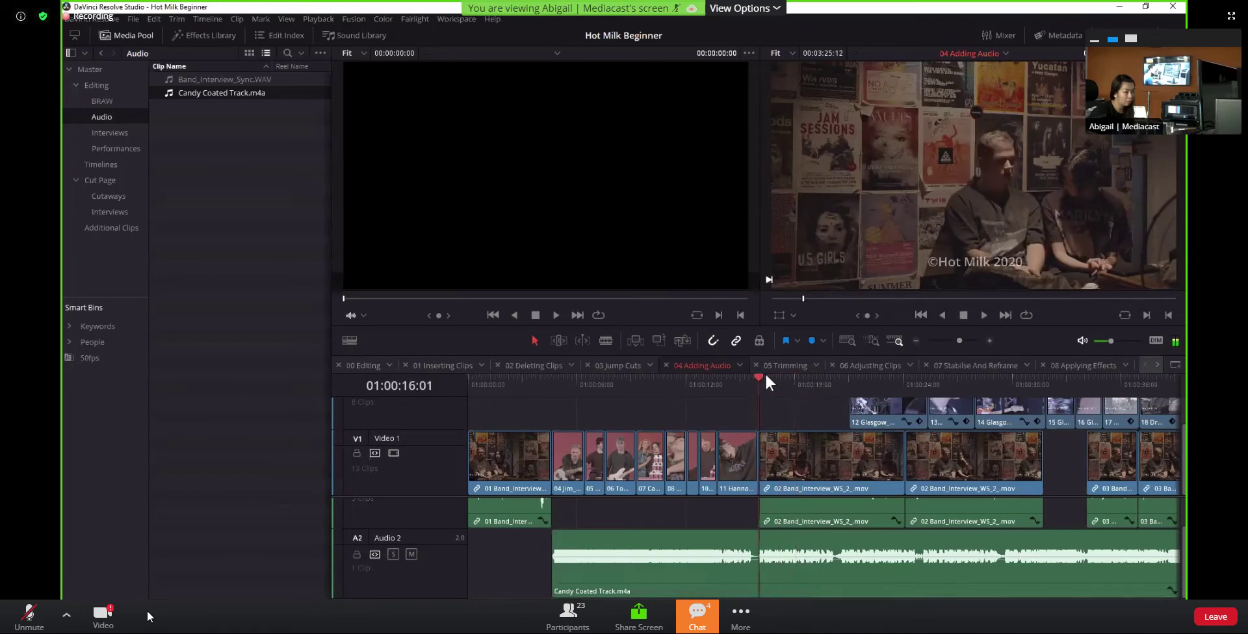
key("ctrl+b")
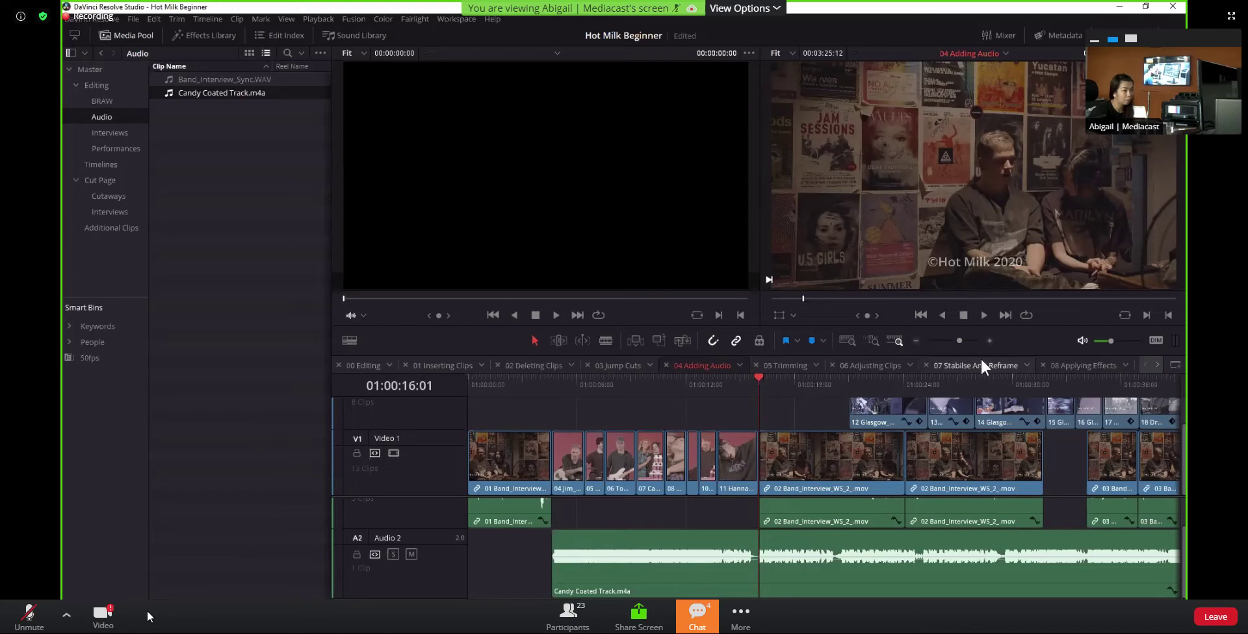
Zoom the timeline in around the playhead and nudge the playhead back a few frames
left_click(963, 340)
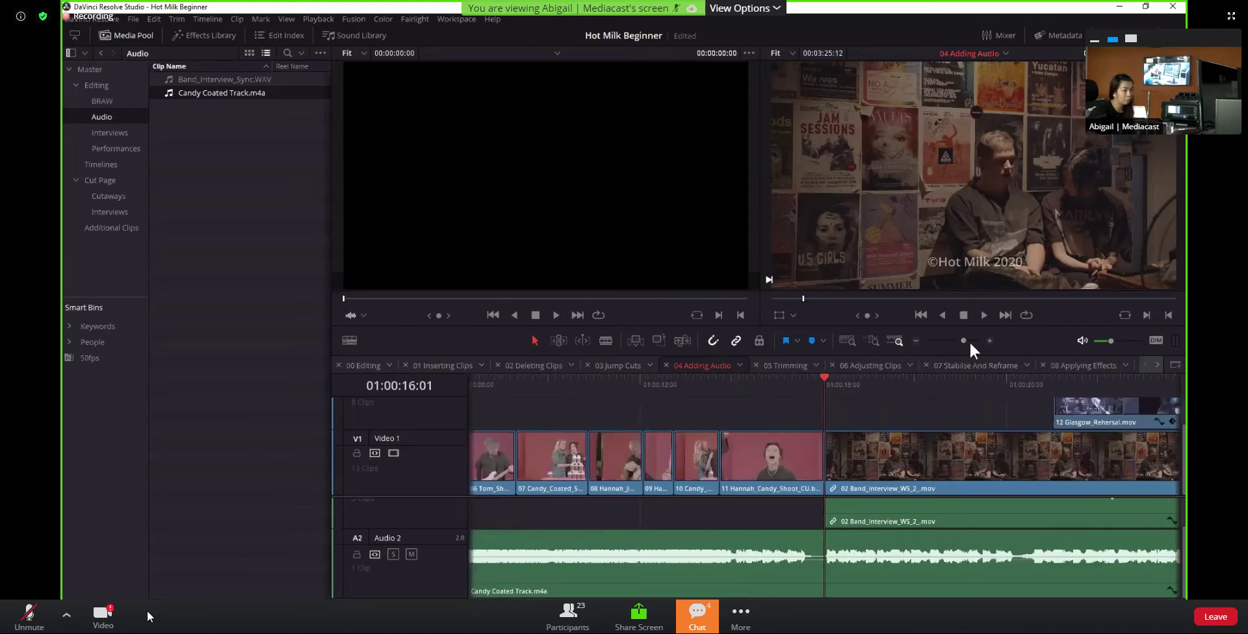
left_click(970, 341)
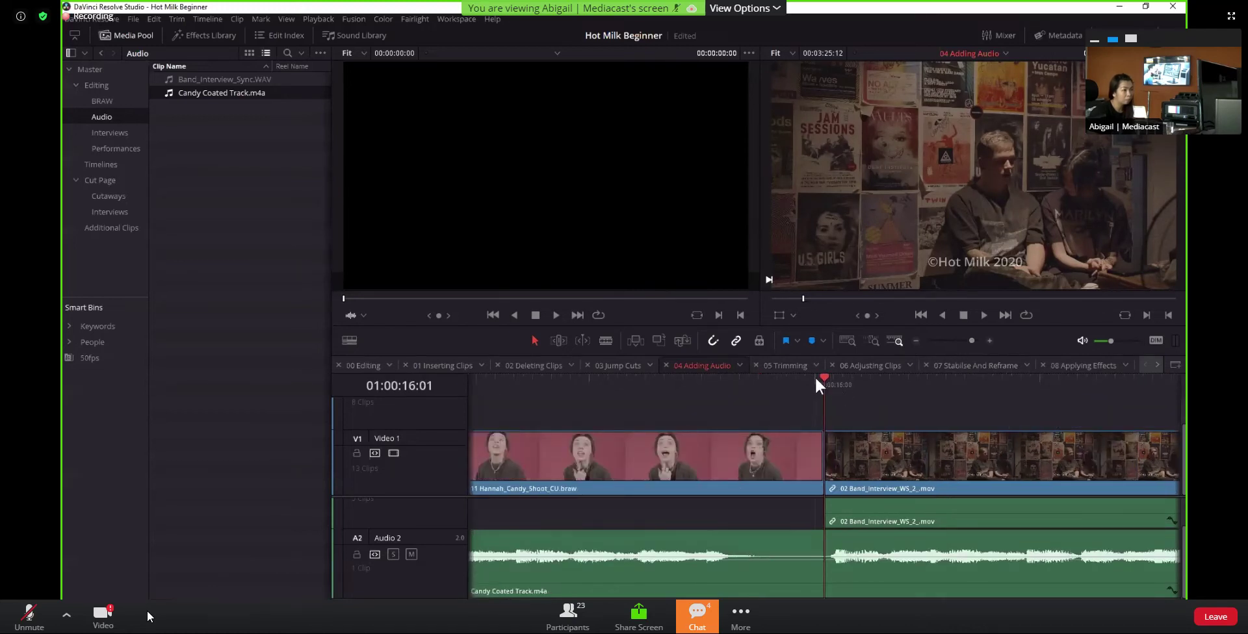
key("Left")
key("Left")
key("Left")
key("Left")
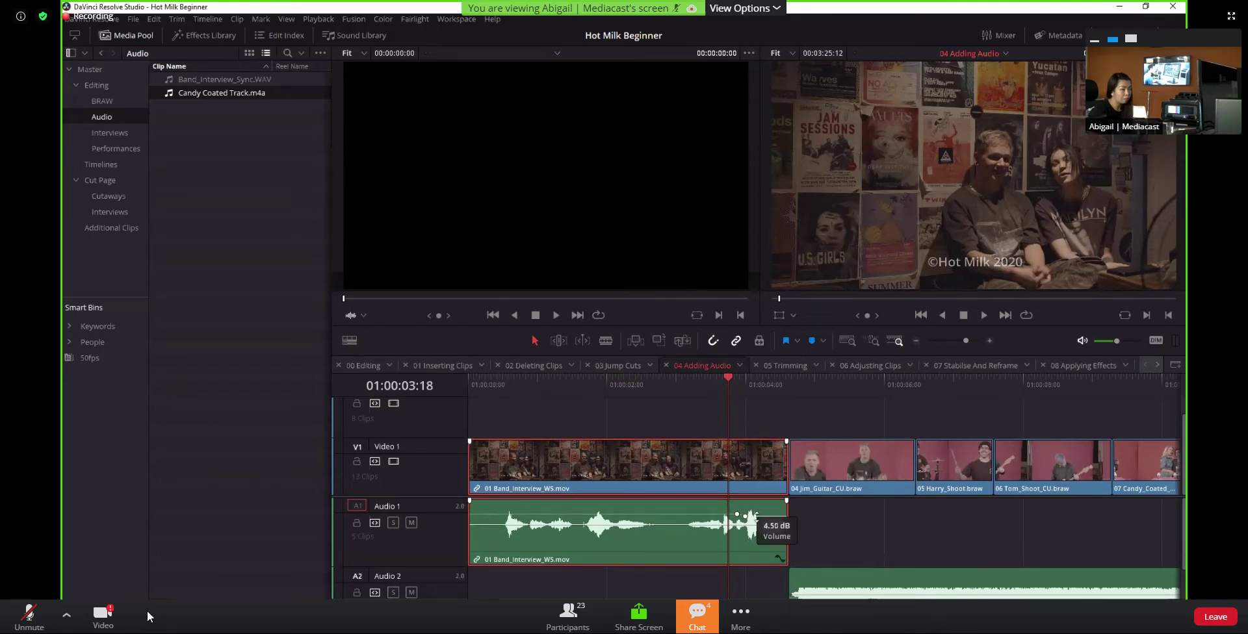
key("space")
left_click_drag(813, 381, 733, 379)
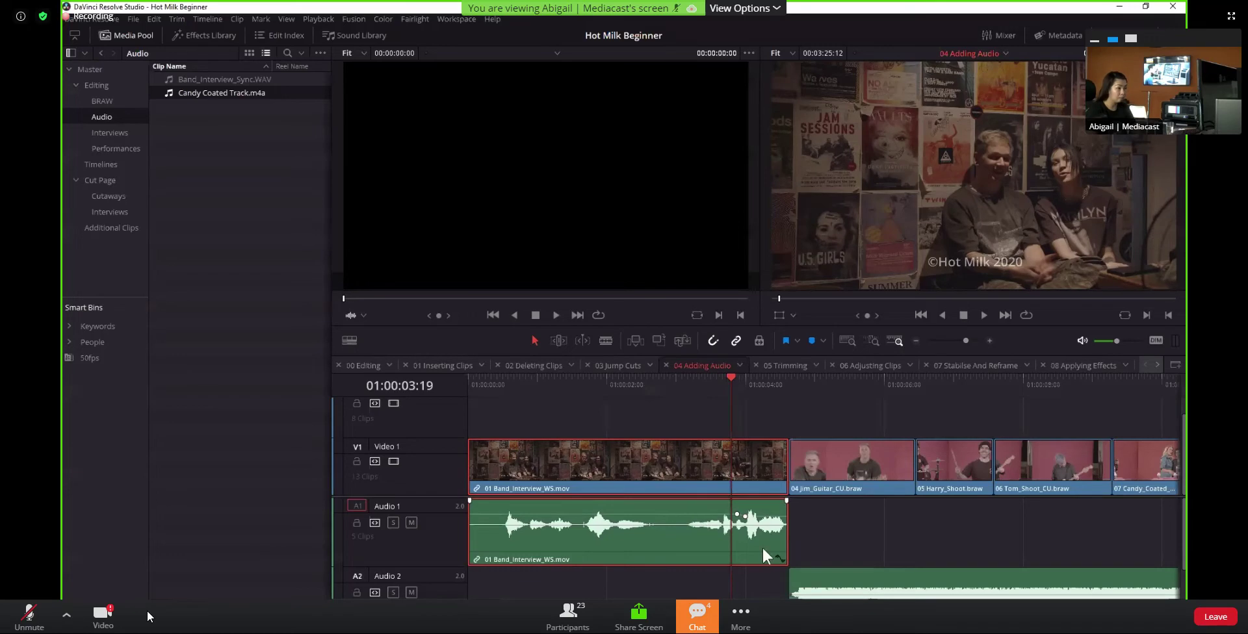
key("space")
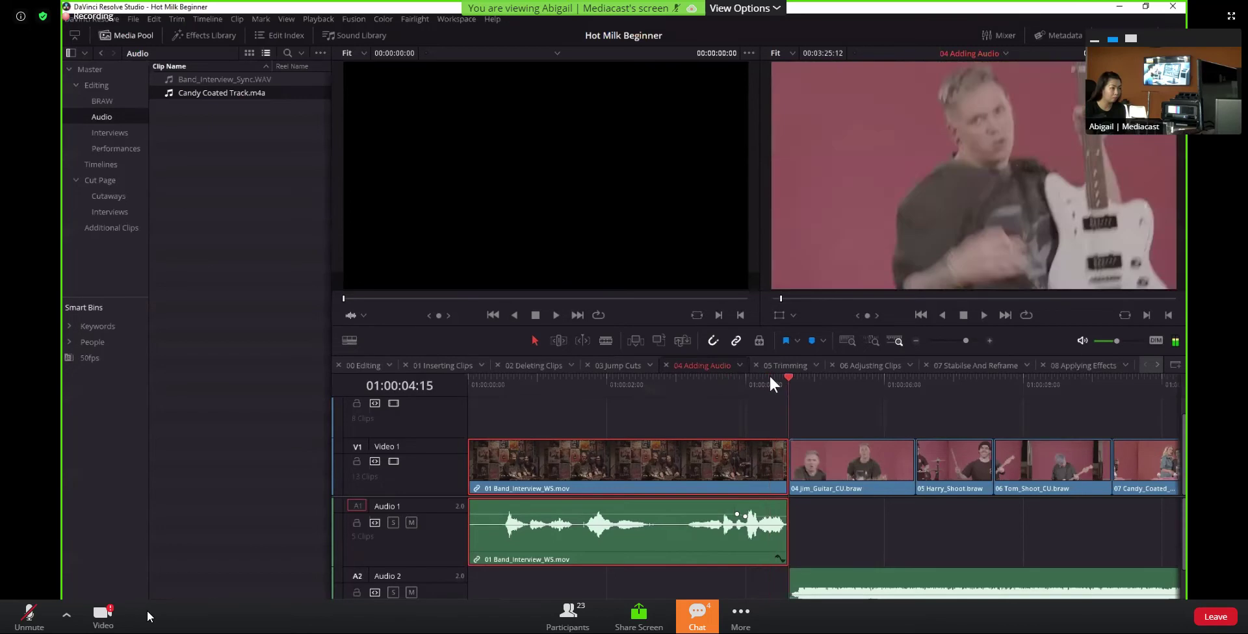
left_click(766, 378)
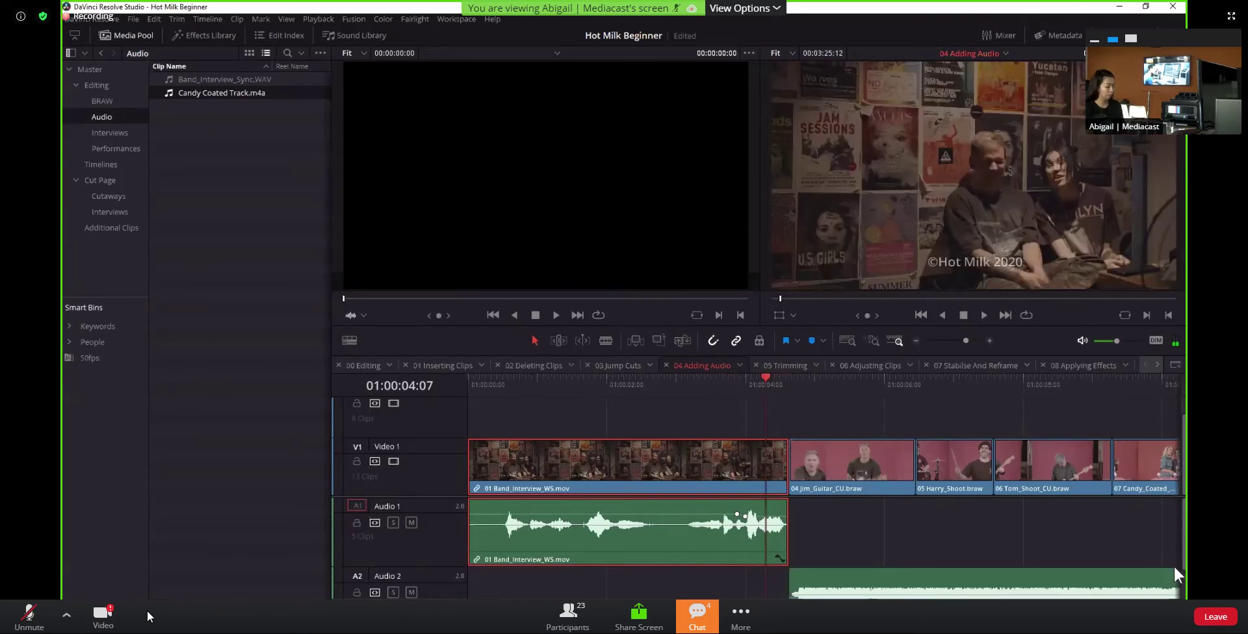
key("space")
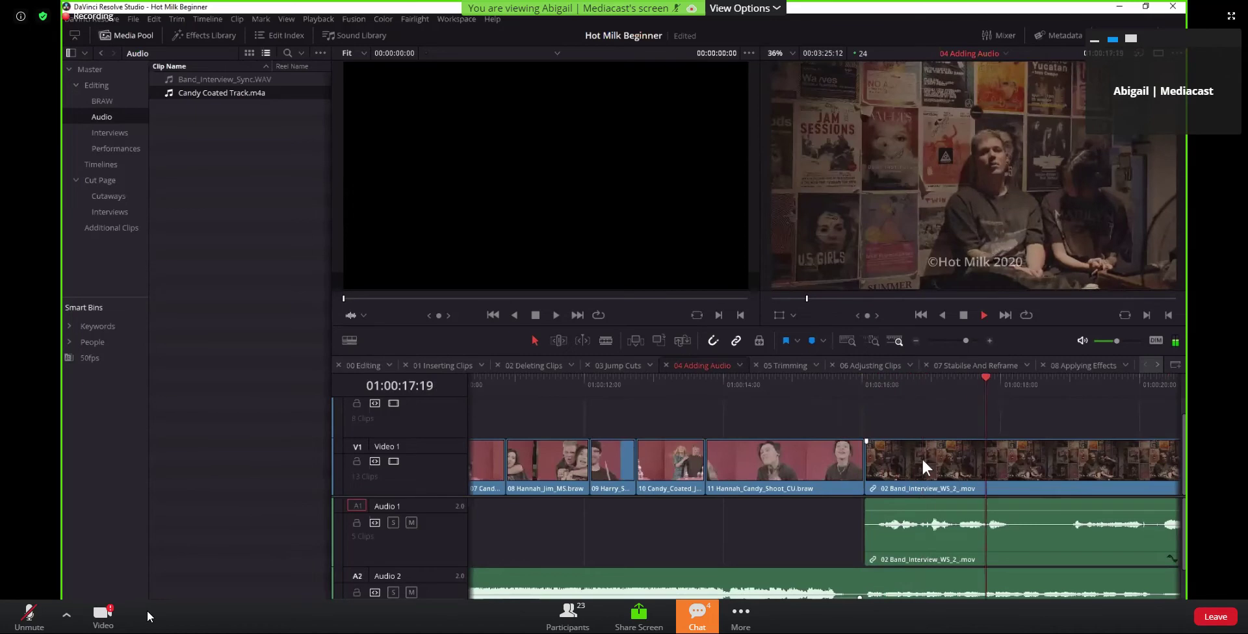
key("space")
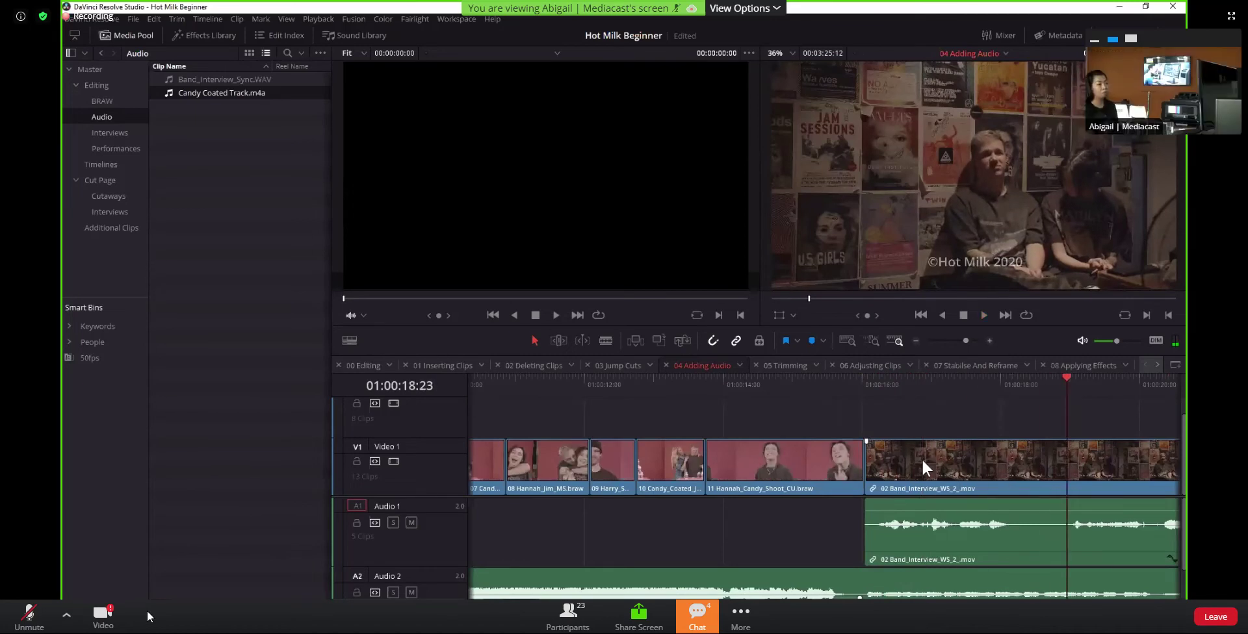
key("space")
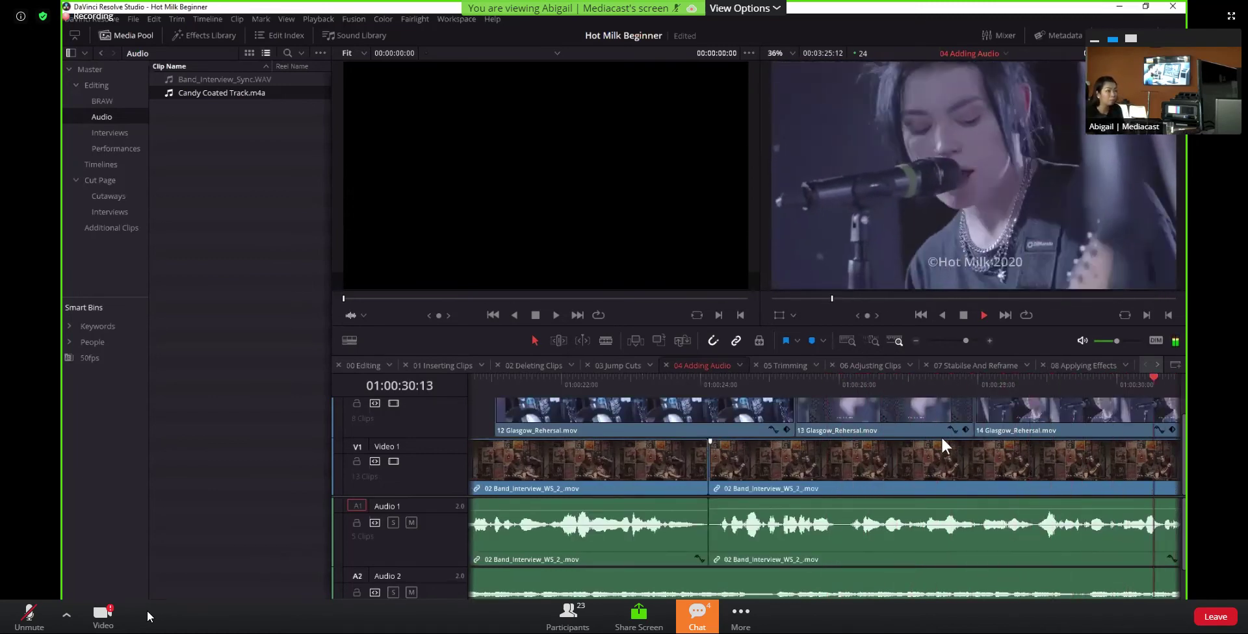
key("space")
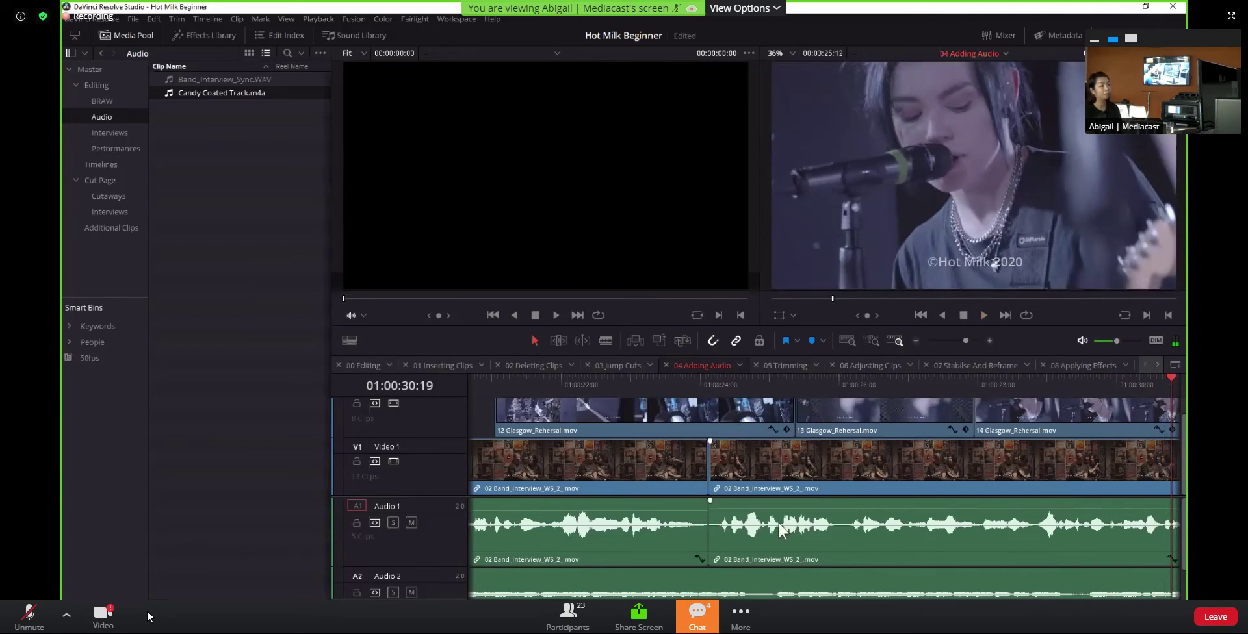
key("shift+z")
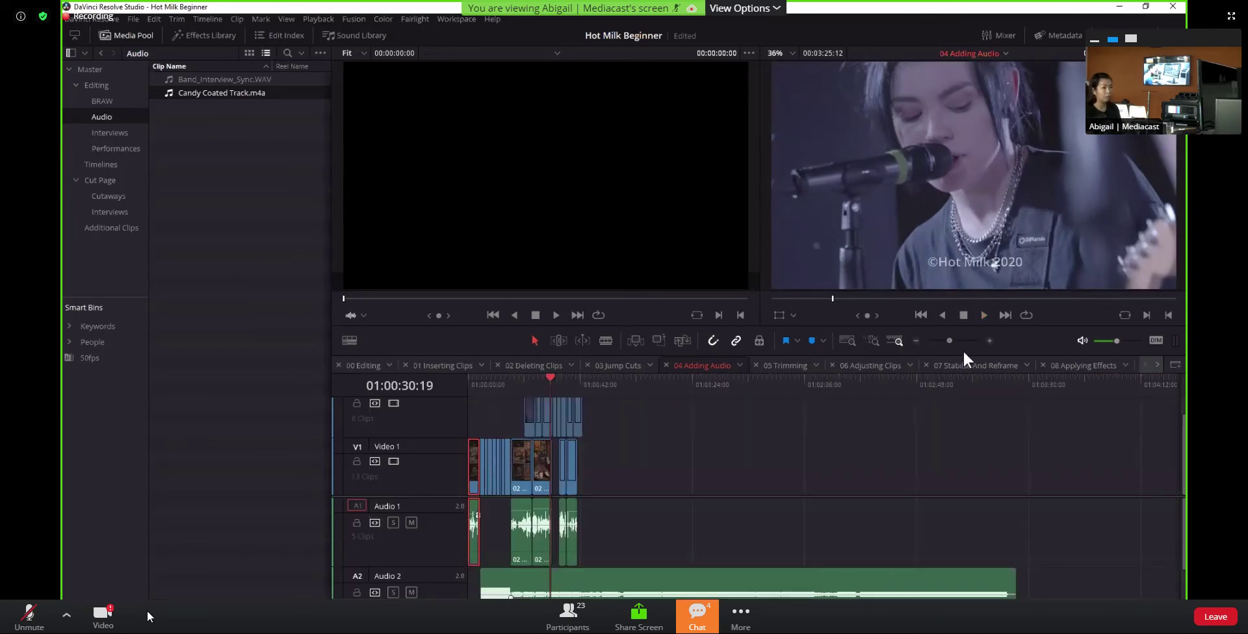
left_click_drag(949, 341, 952, 342)
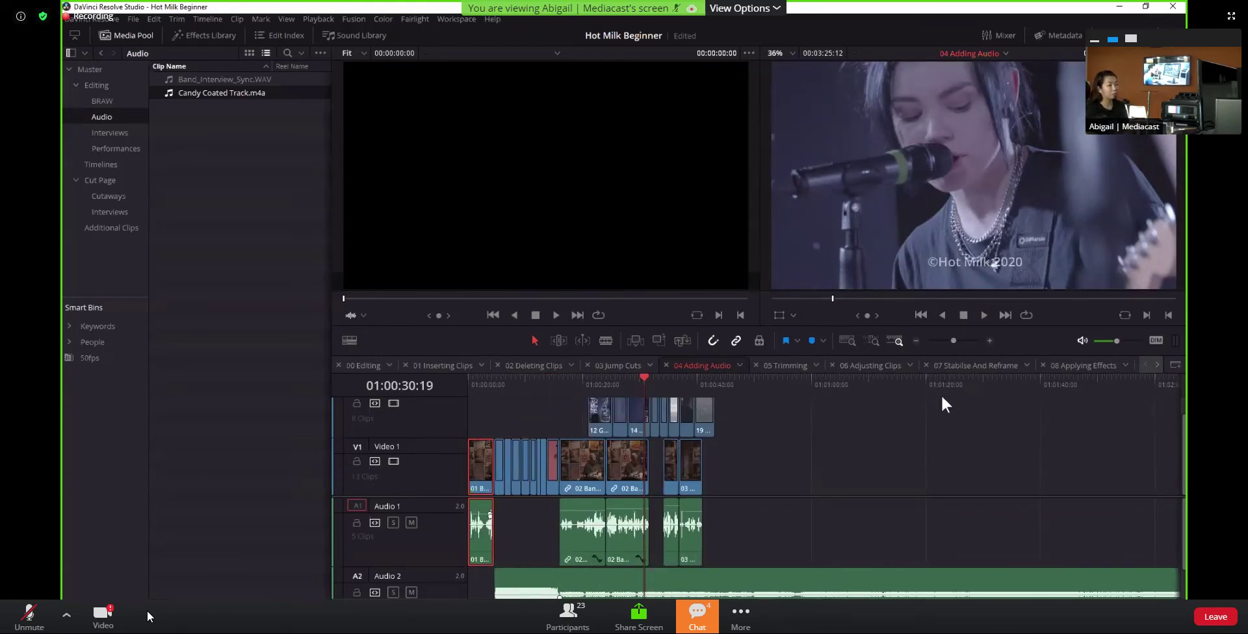
left_click(576, 380)
left_click(513, 380)
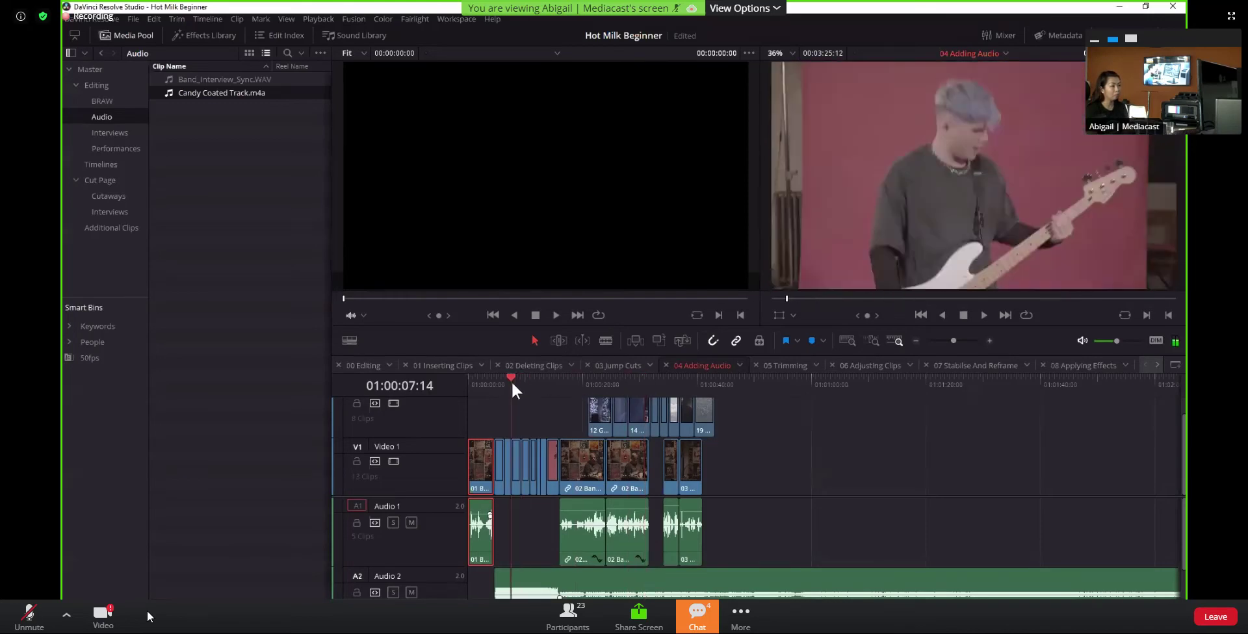
key("Home")
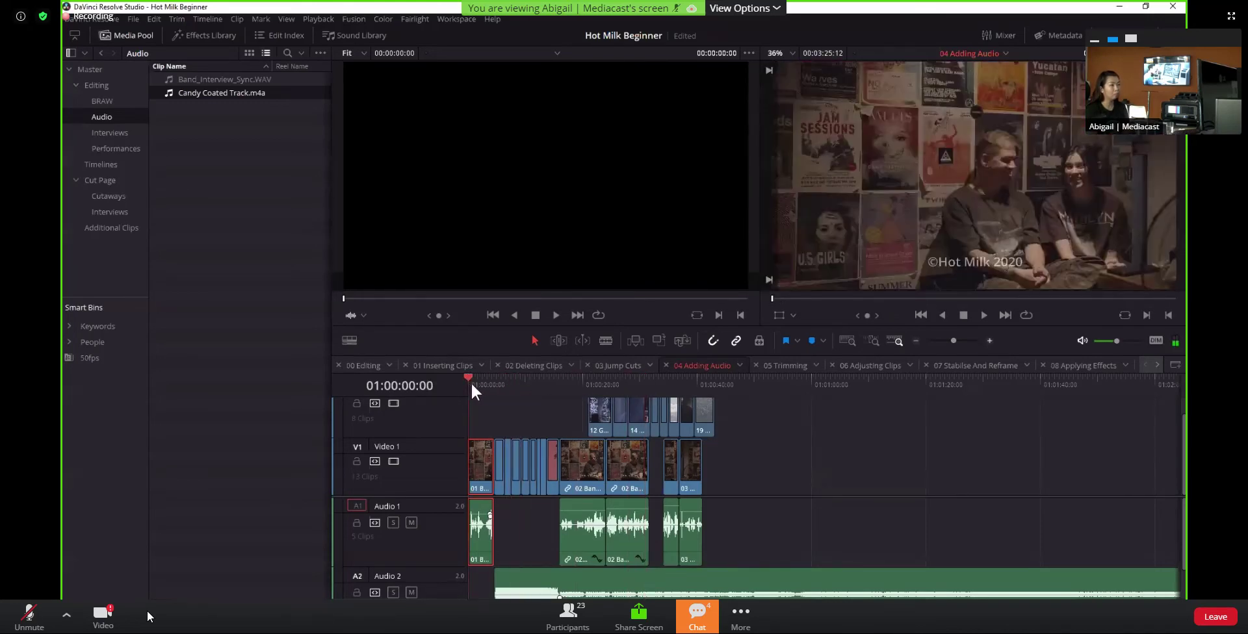
left_click(981, 317)
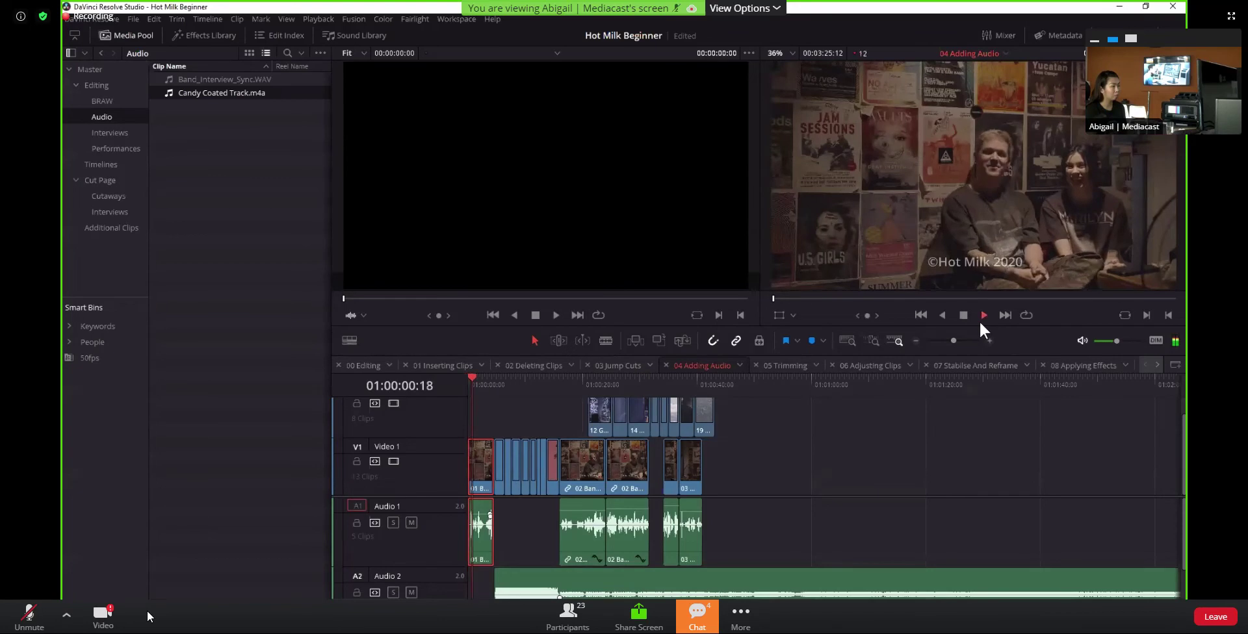
left_click(517, 381)
key("Home")
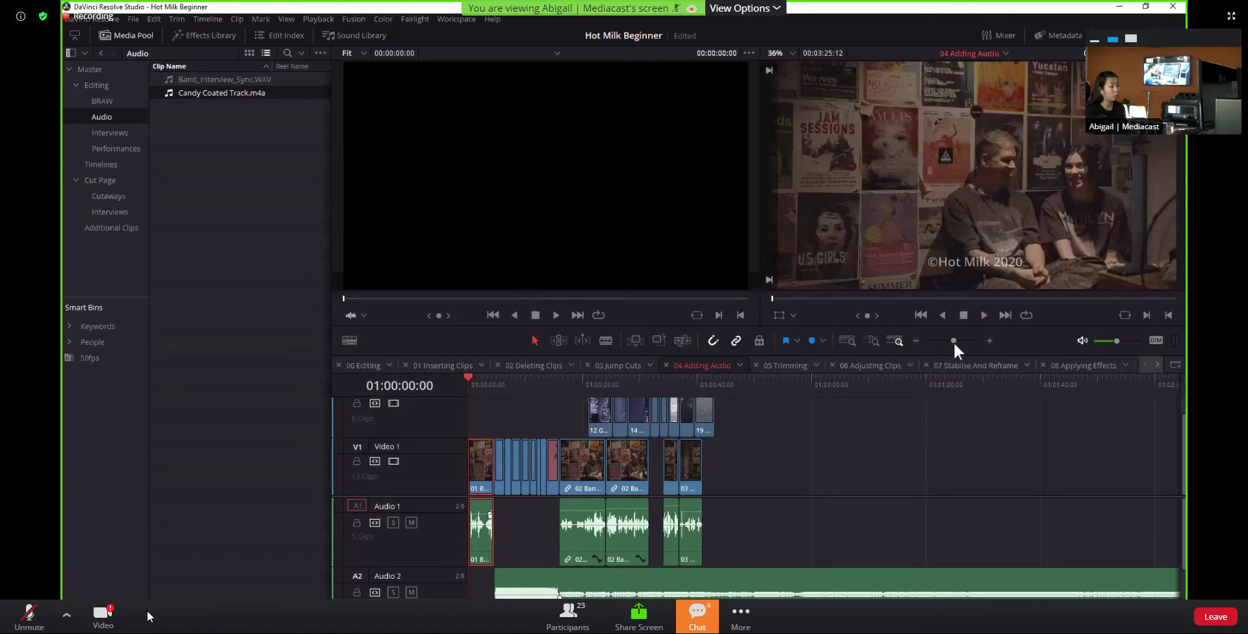
left_click_drag(959, 341, 964, 340)
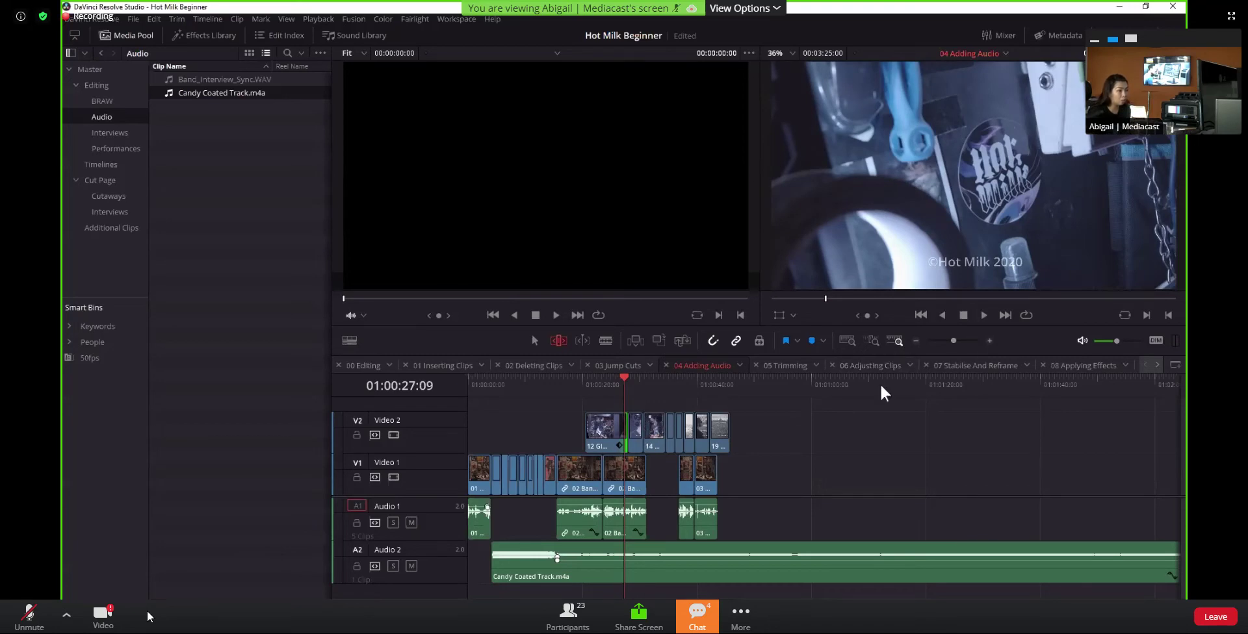
Zoom in, select cutaway 13 Glasgow_Rehersal, and park the playhead at 01:00:31:06
left_click(957, 339)
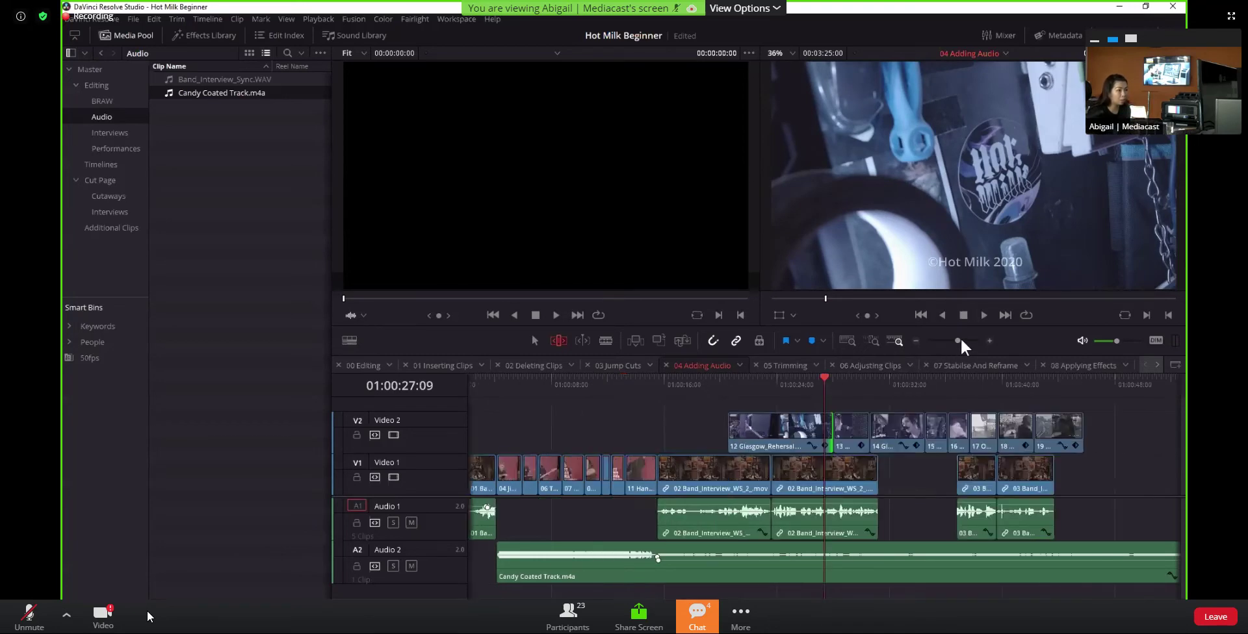
left_click(962, 338)
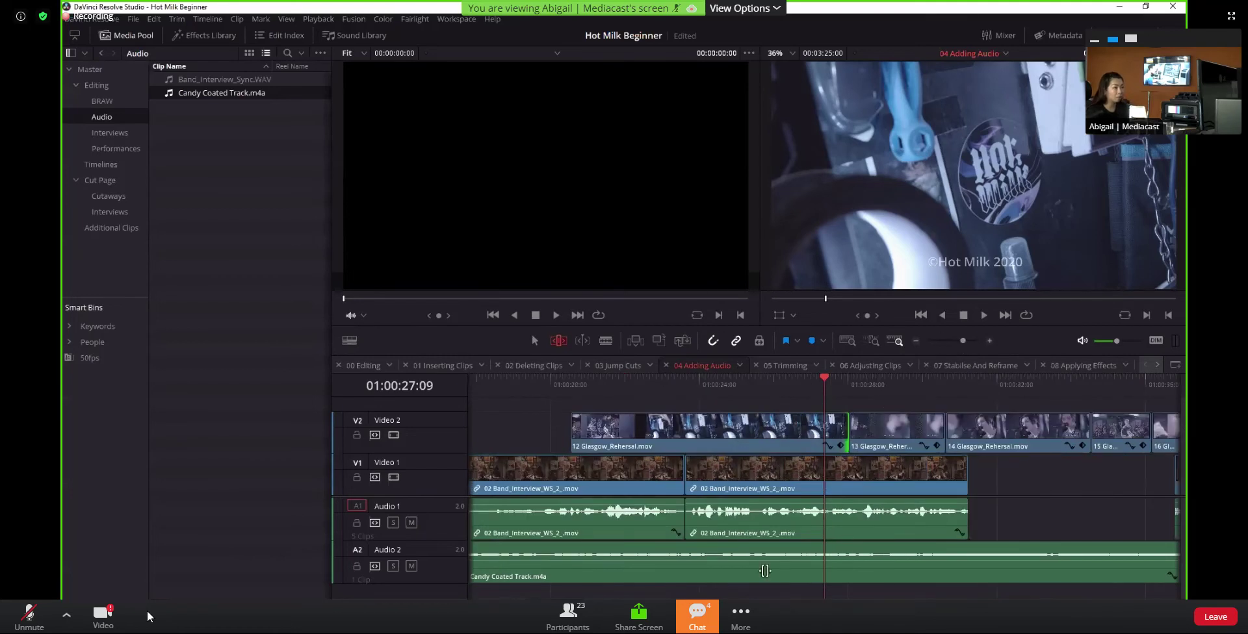
scroll(650, 455, "right", 5)
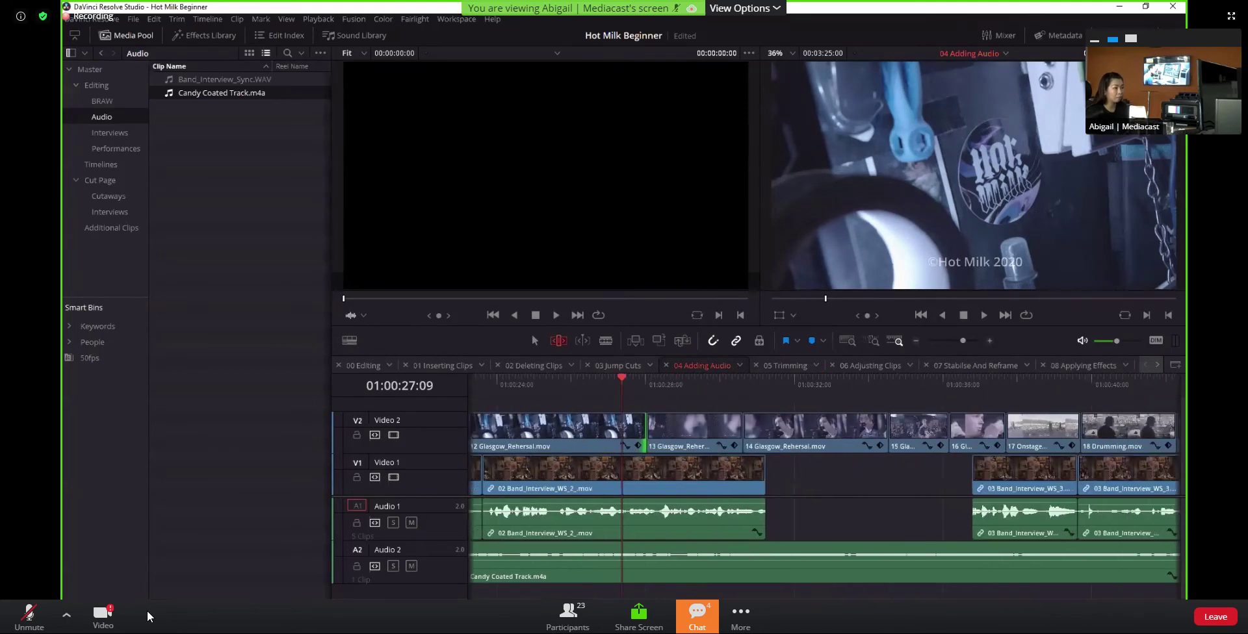
left_click(642, 448)
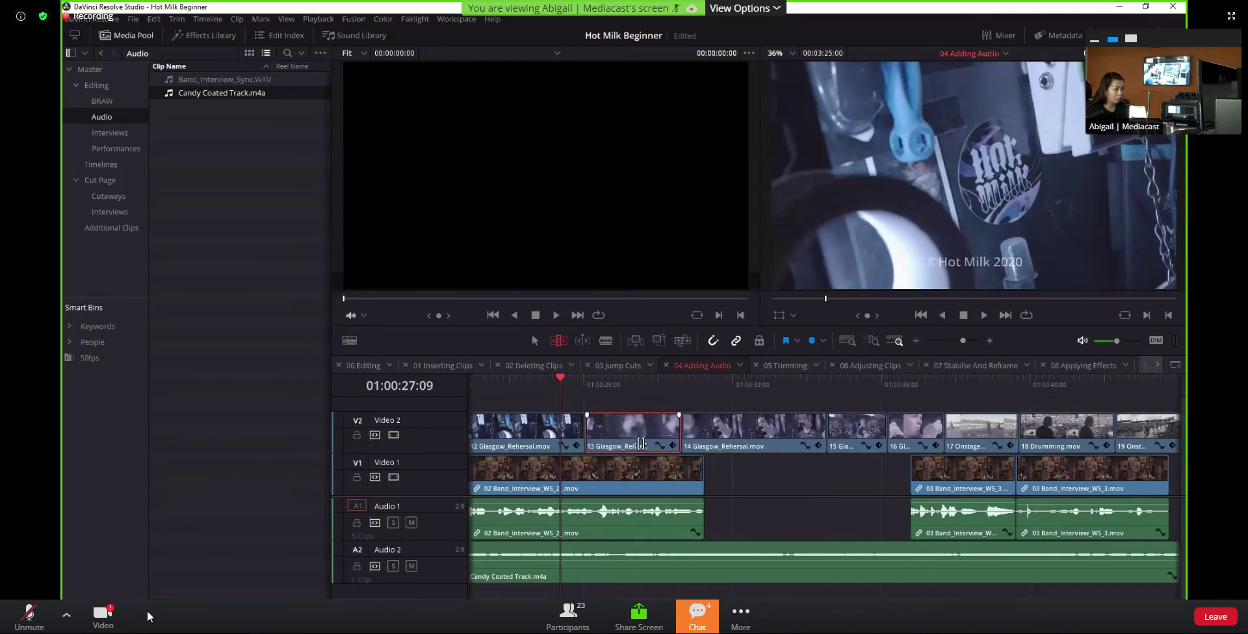
left_click(681, 379)
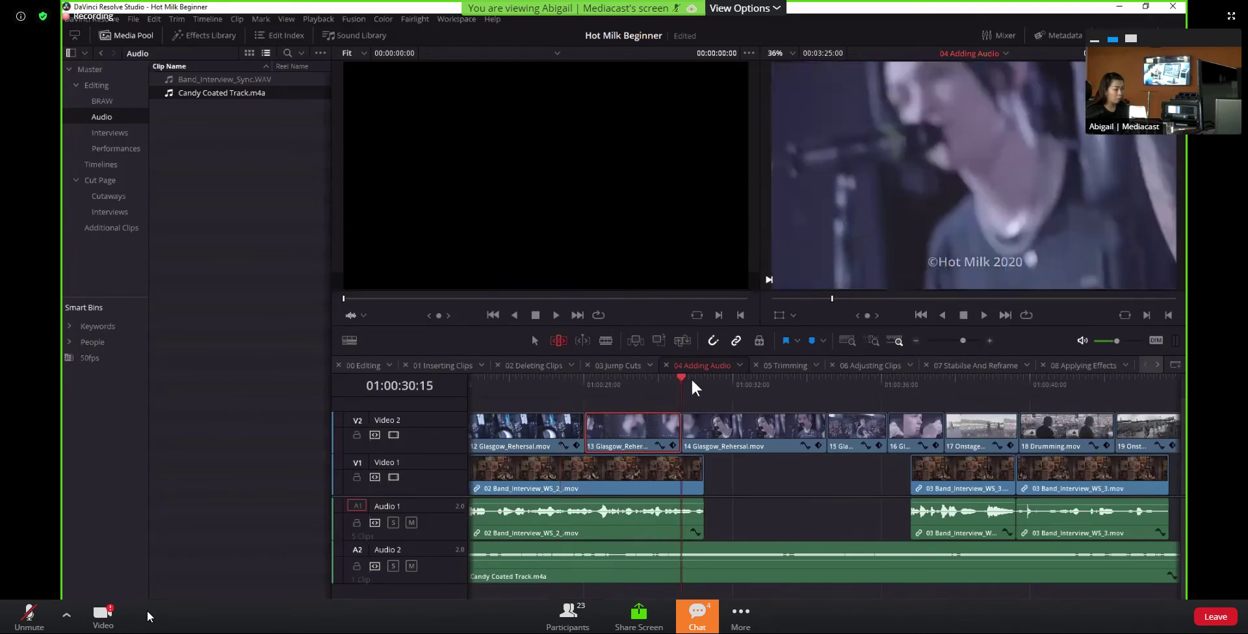
mouse_move(681, 378)
left_mouse_down()
mouse_move(707, 379)
mouse_move(681, 379)
left_mouse_up()
Ripple-trim the 13/14 edit point on V2 later by about 14 frames
left_click(682, 432)
left_click(680, 380)
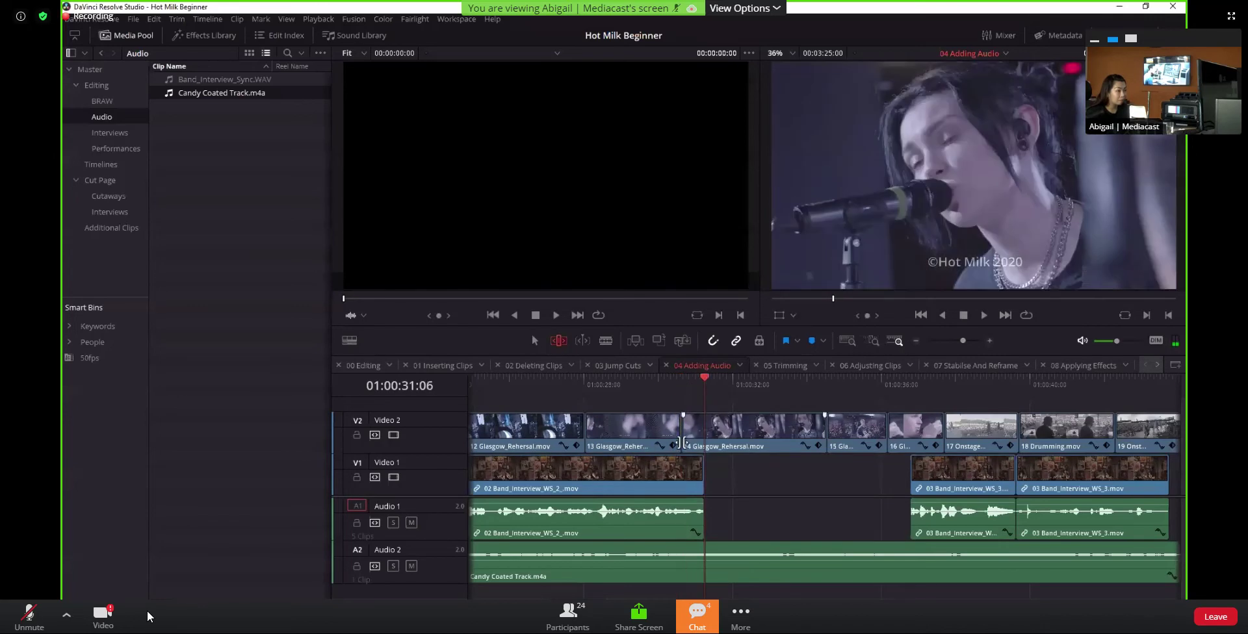
left_click_drag(679, 430, 700, 443)
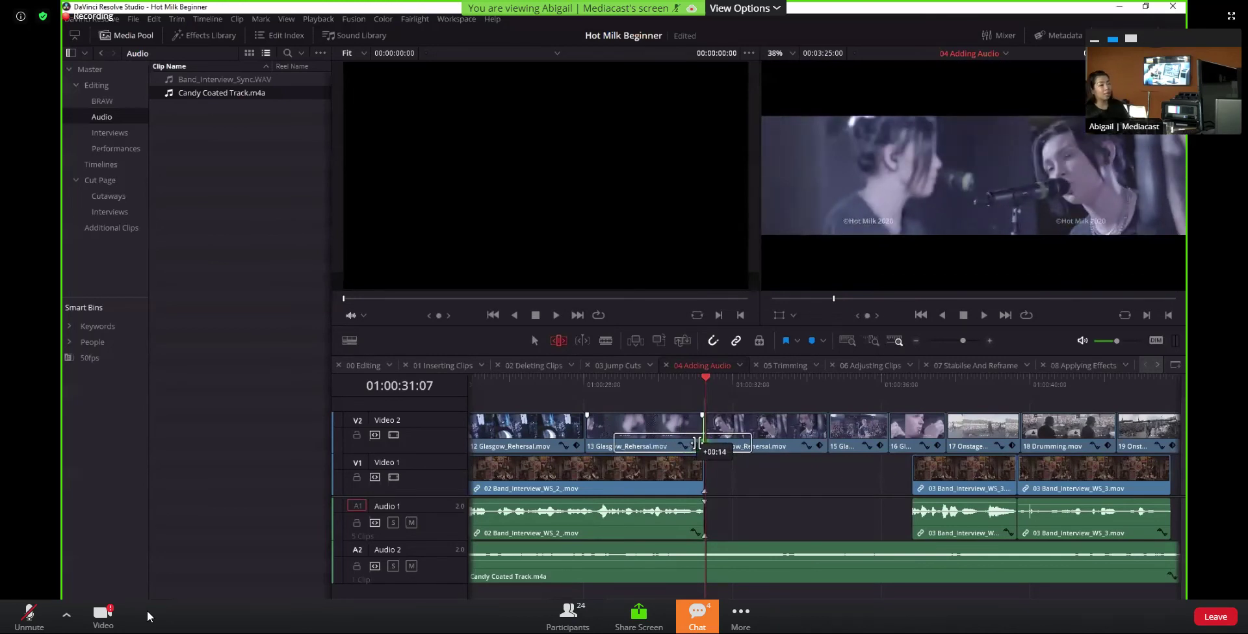
left_click_drag(700, 446, 688, 446)
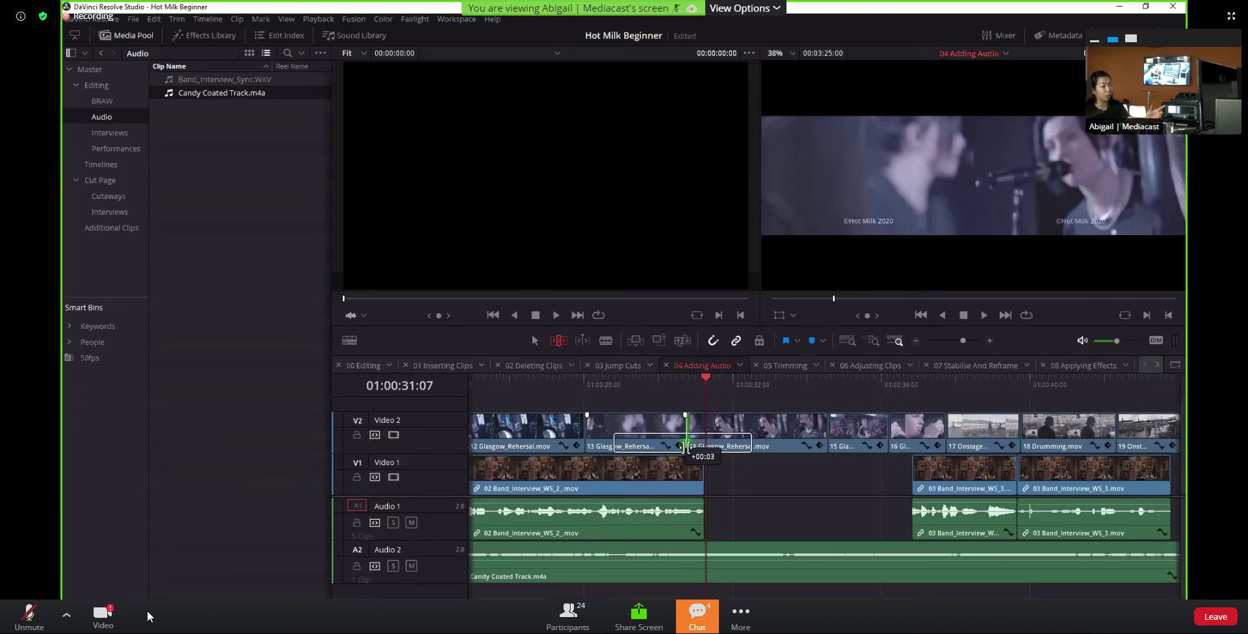
left_click_drag(687, 446, 704, 446)
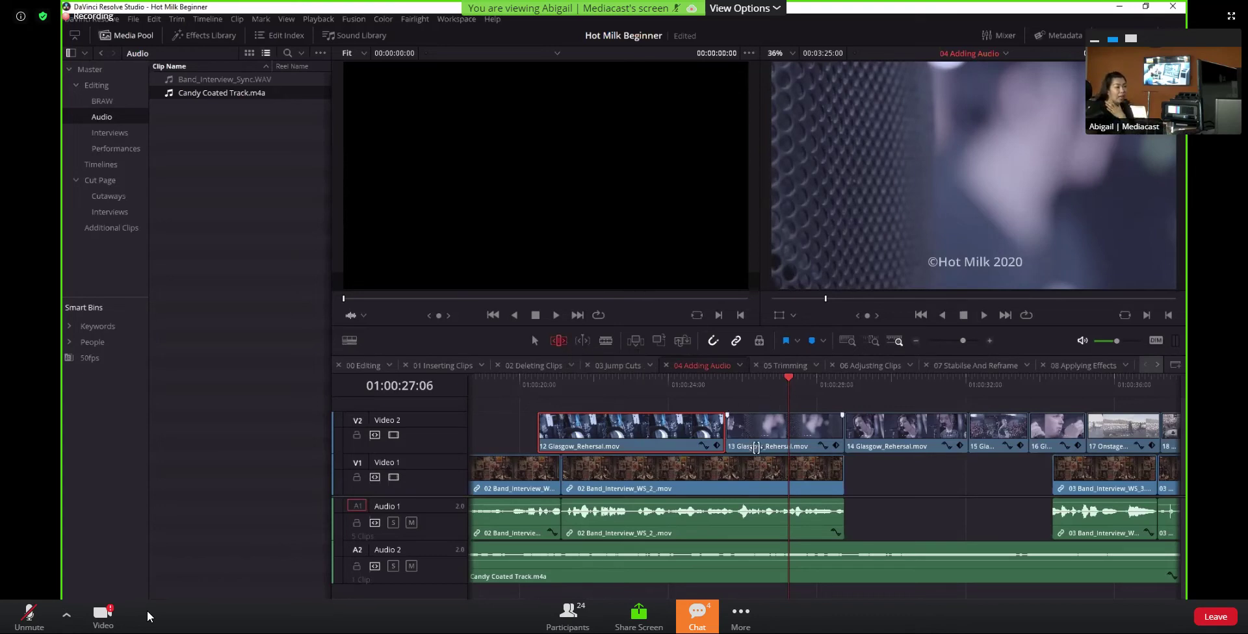
left_click(812, 423)
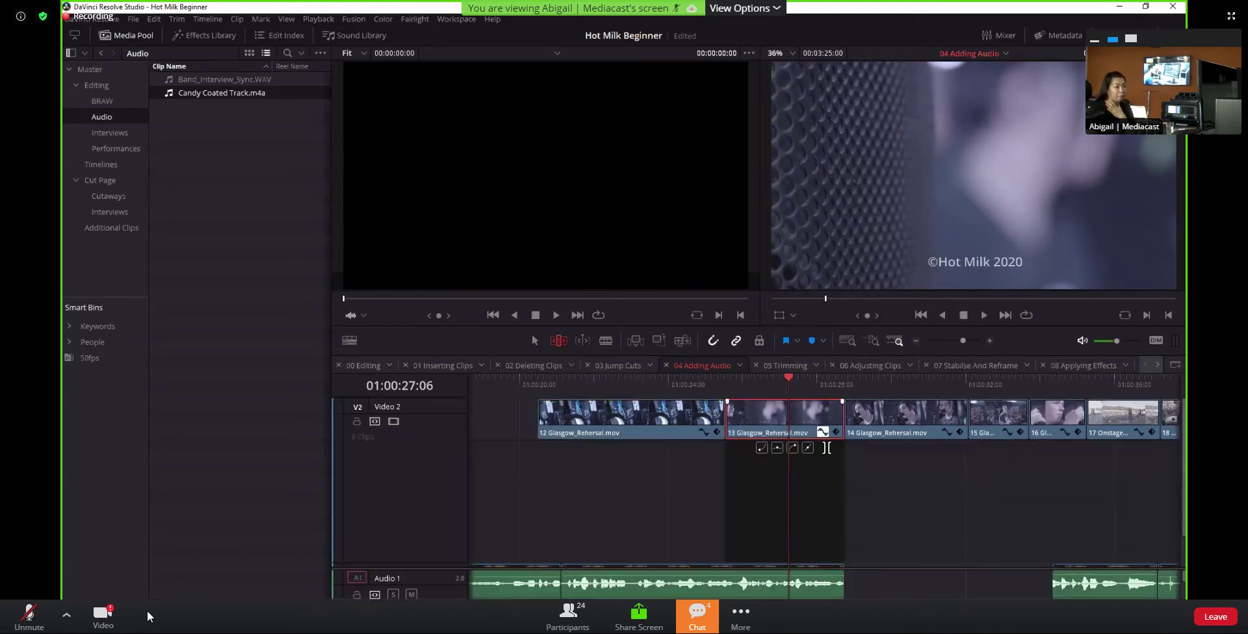
left_click(868, 456)
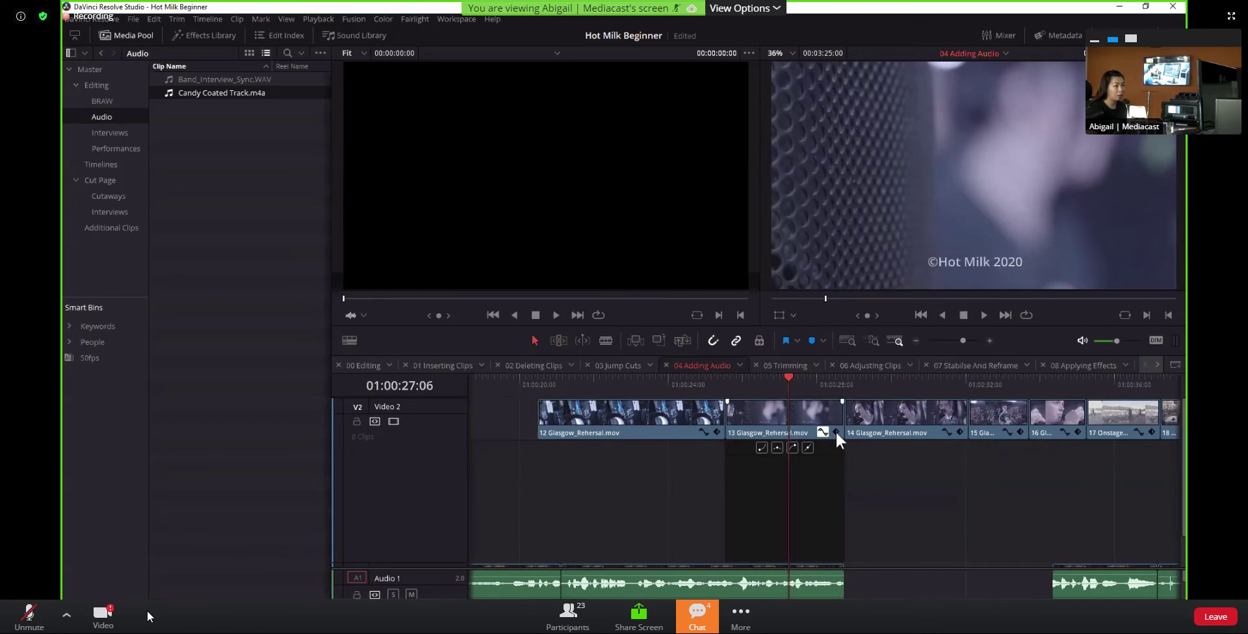
scroll(858, 448, "up", 3)
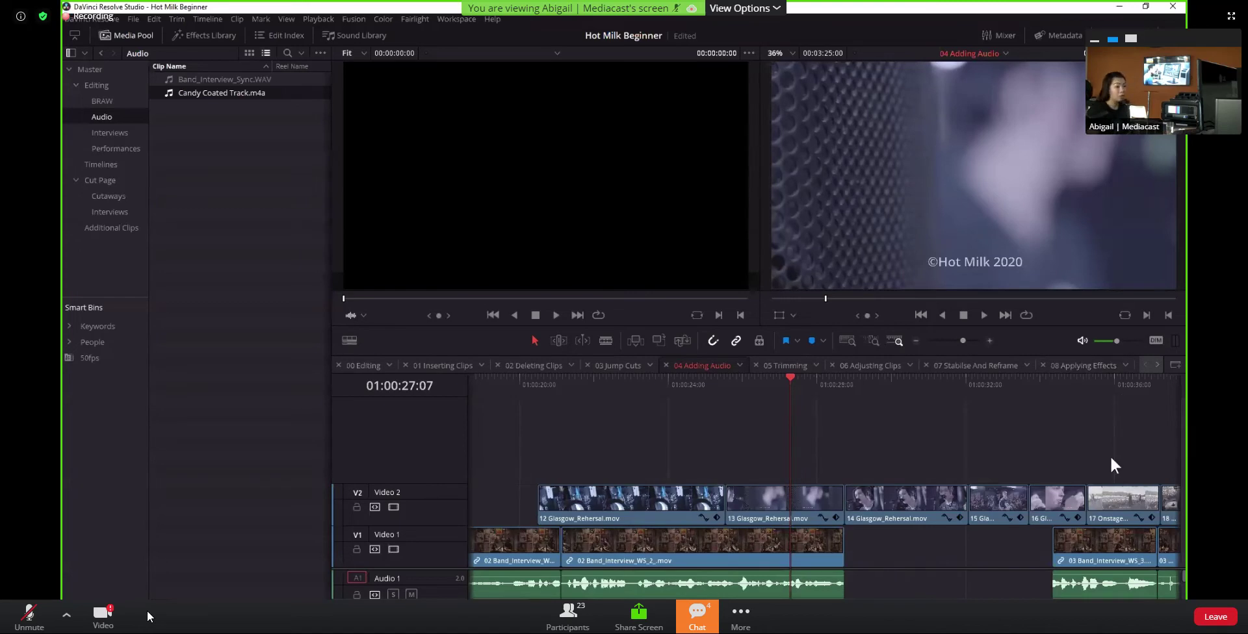
left_click_drag(790, 378, 851, 385)
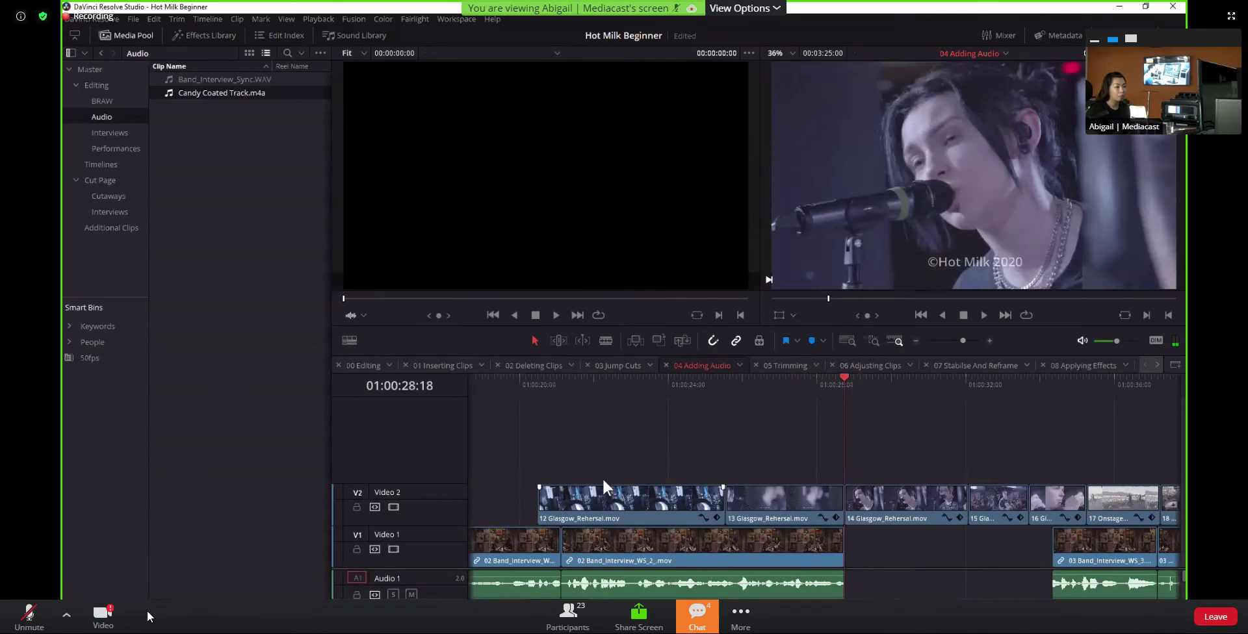
left_click(655, 381)
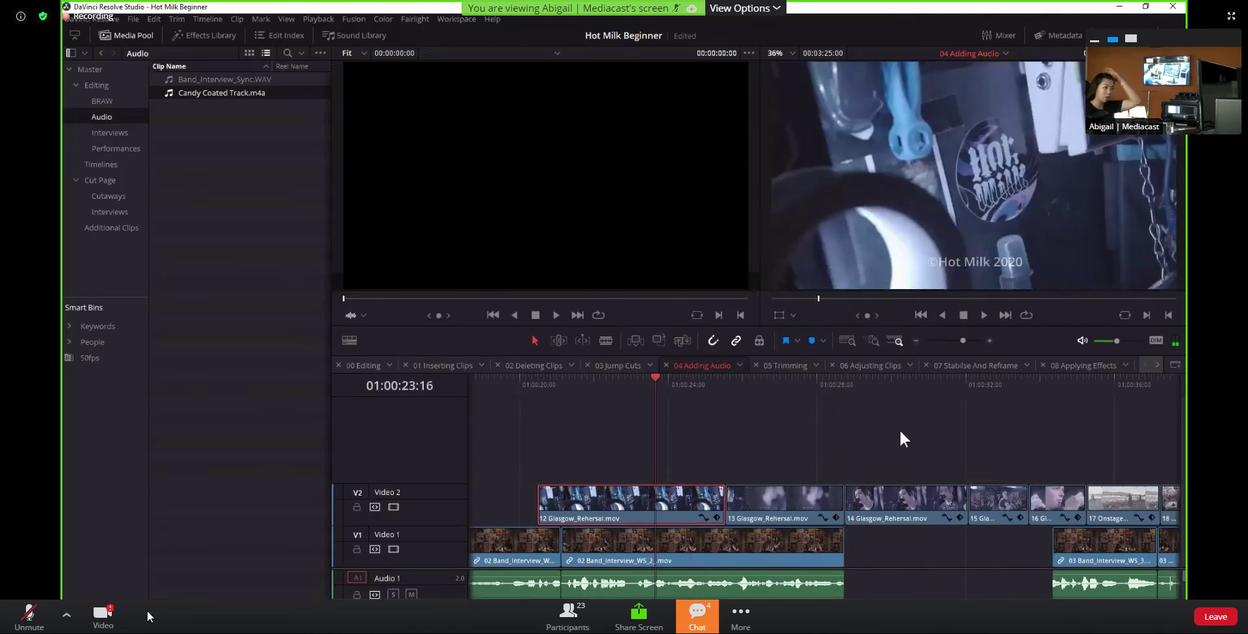
right_click(693, 508)
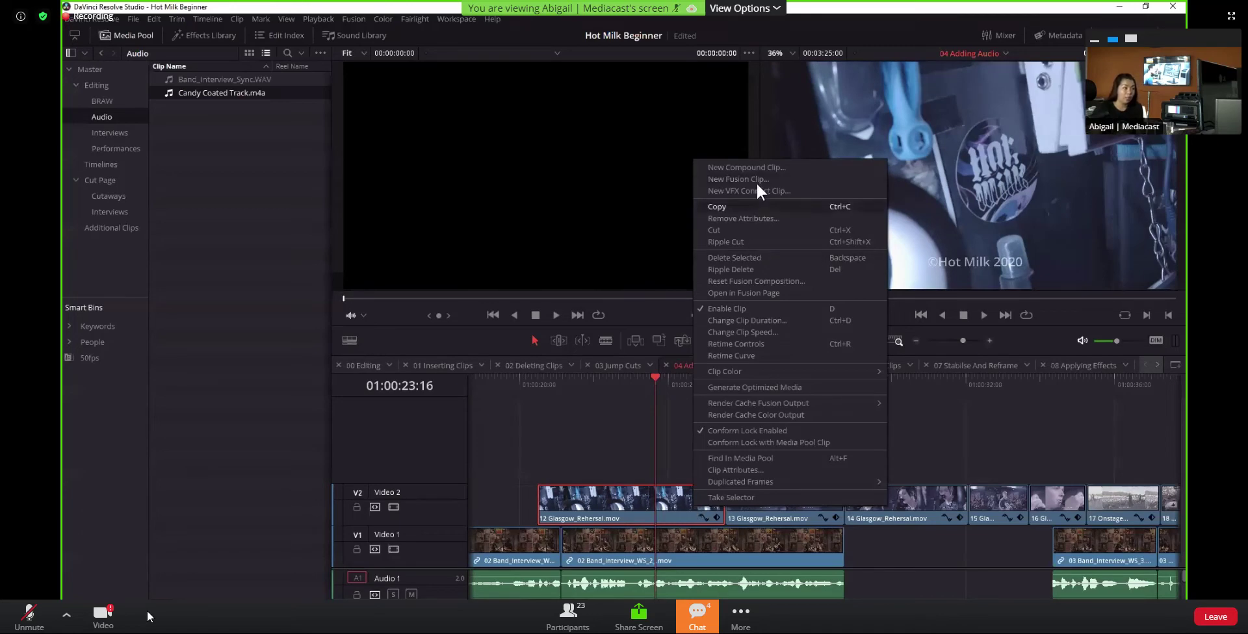
Enable retime controls on the 12 Glasgow_Rehersal cutaway and open its 100% speed menu
left_click(736, 344)
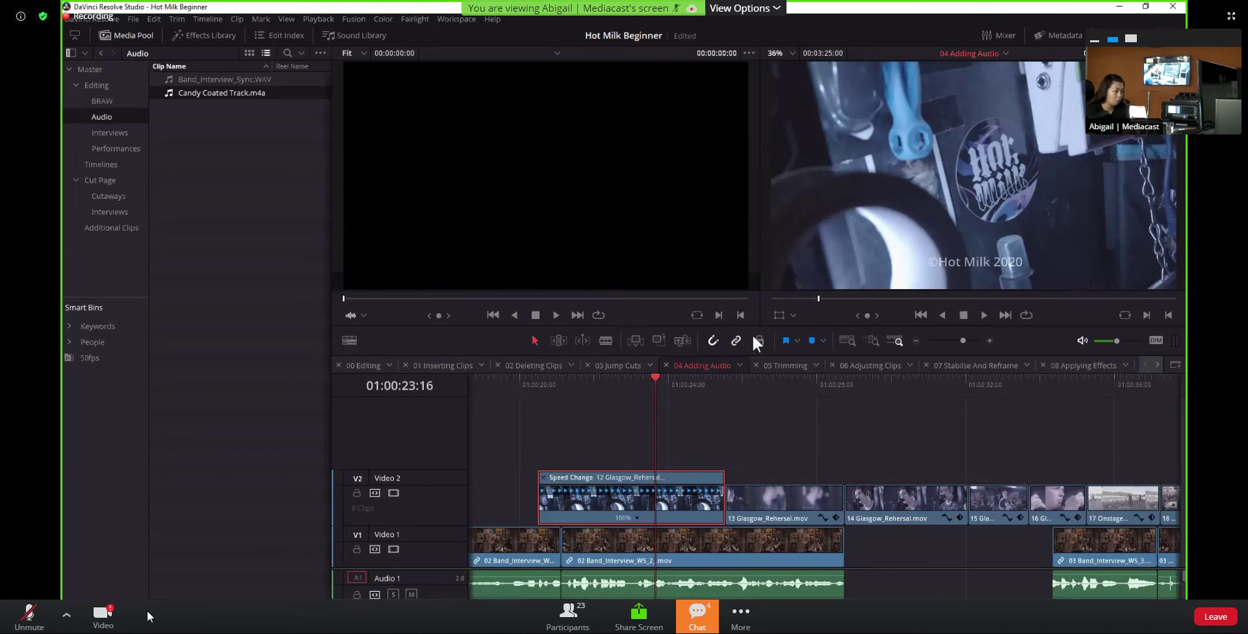
right_click(676, 511)
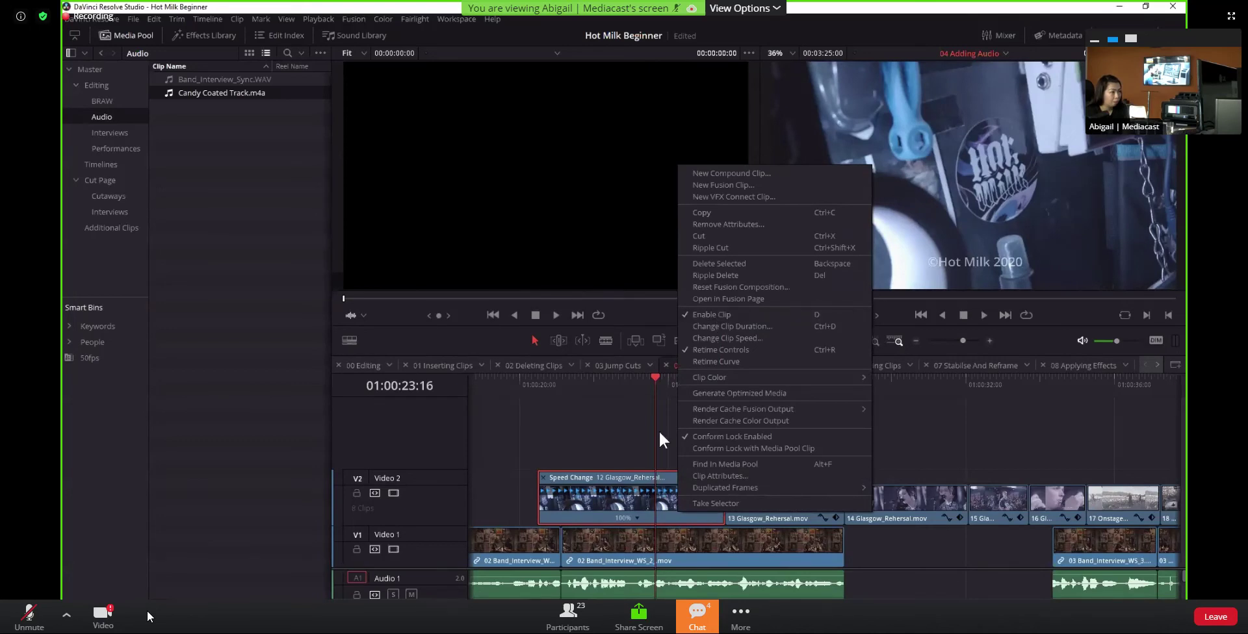
left_click(628, 442)
left_click(637, 519)
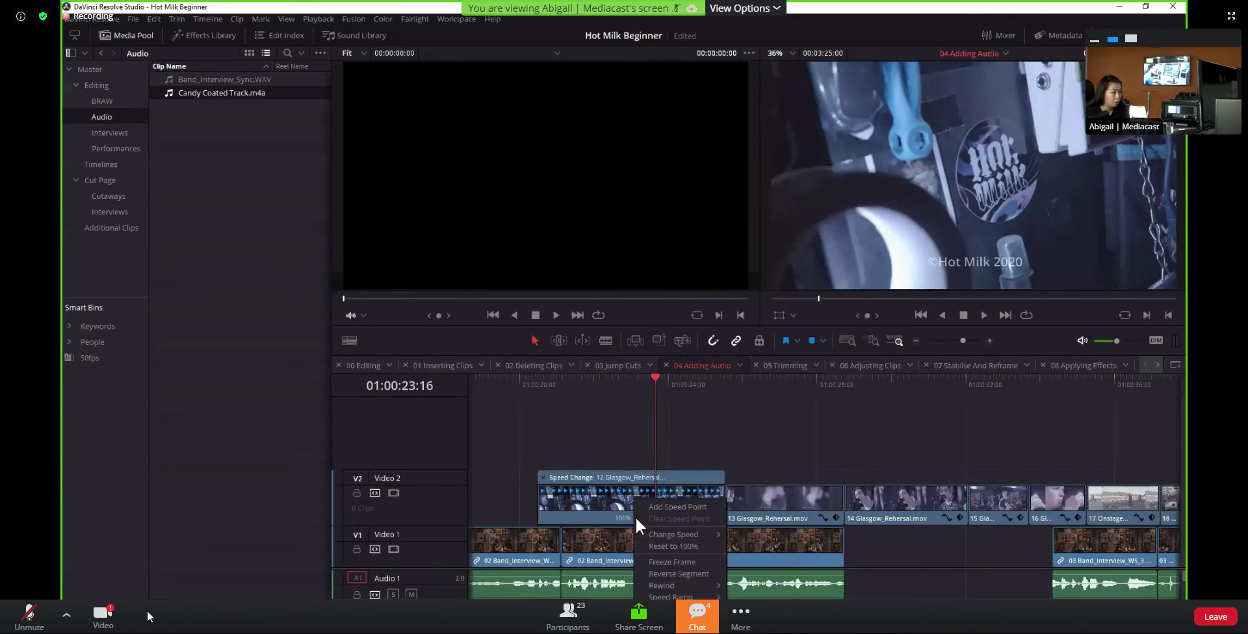
Reverse the Glasgow cutaway on V2 to -100% and play it back to check
left_click(679, 571)
left_click_drag(655, 380, 549, 378)
key("space")
key("space")
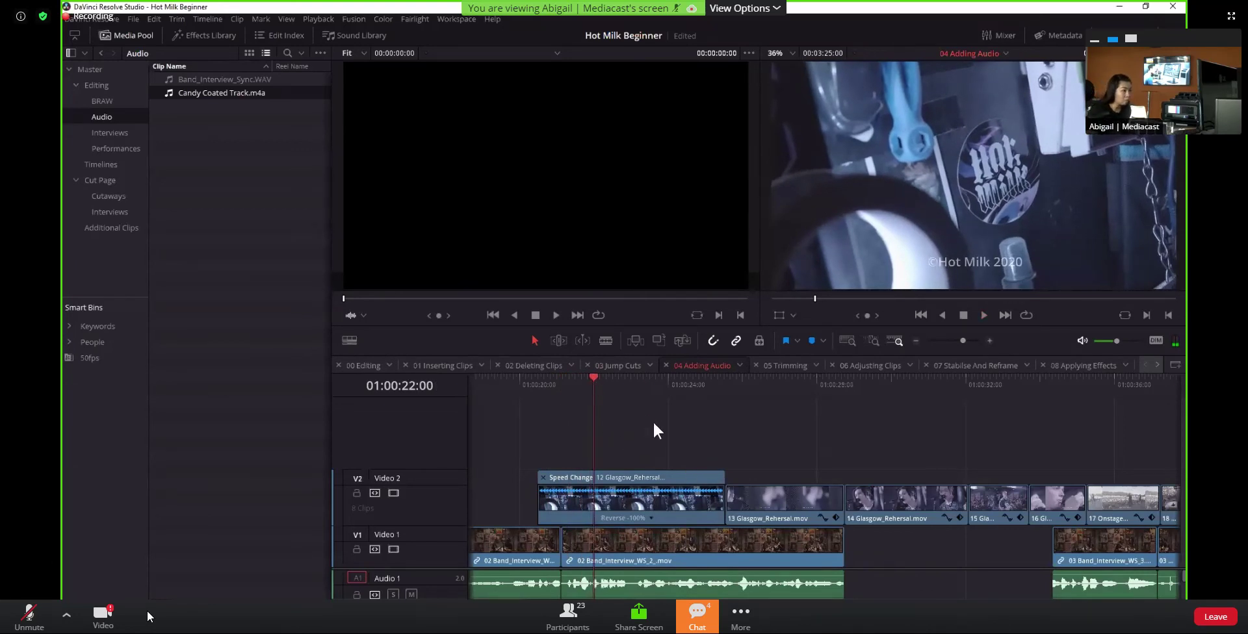
mouse_move(594, 376)
left_mouse_down()
mouse_move(560, 380)
mouse_move(575, 379)
left_mouse_up()
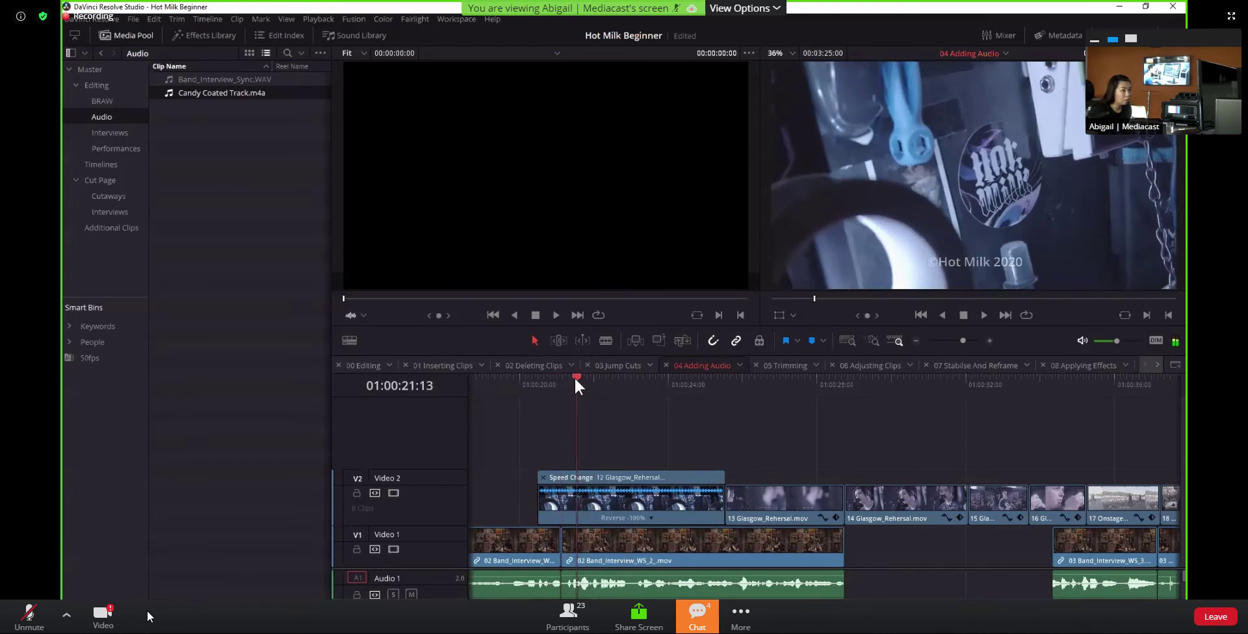
Add a first speed point to the reversed cutaway, then scrub to find the next split
left_click(633, 515)
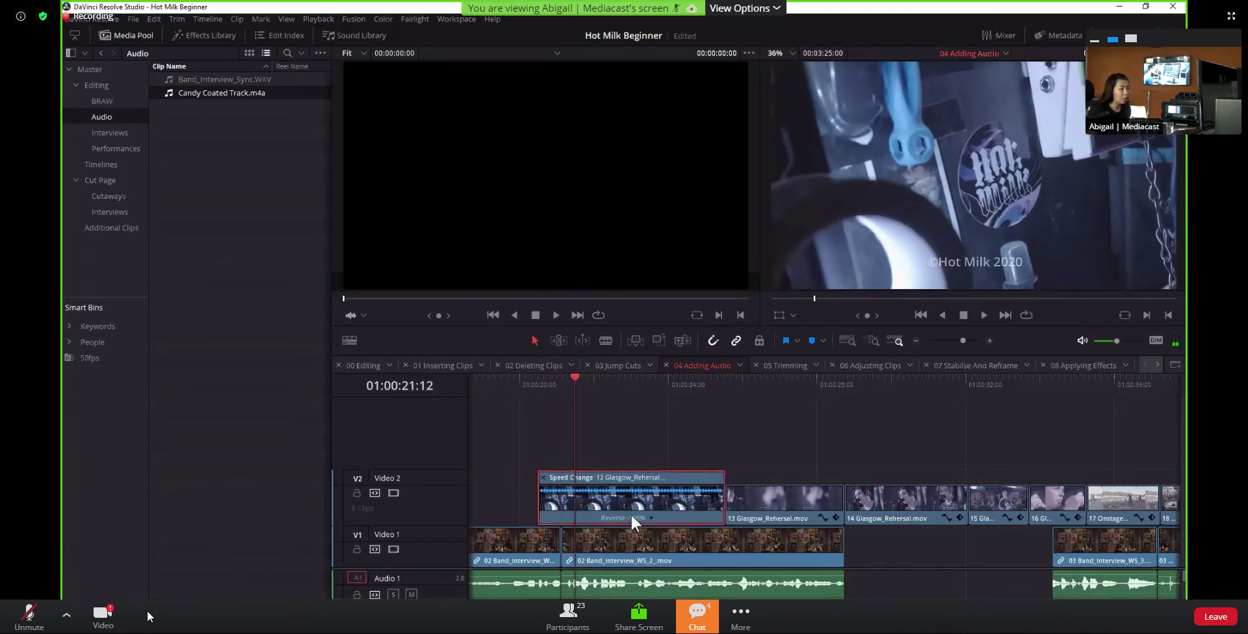
left_click(651, 518)
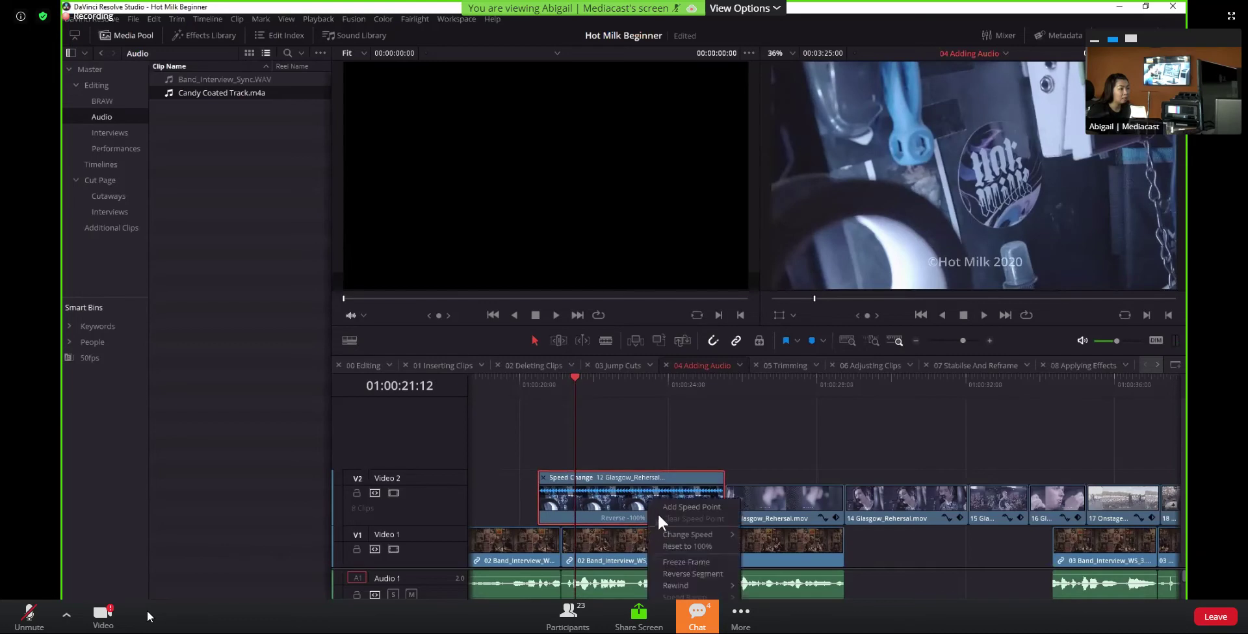
left_click(671, 508)
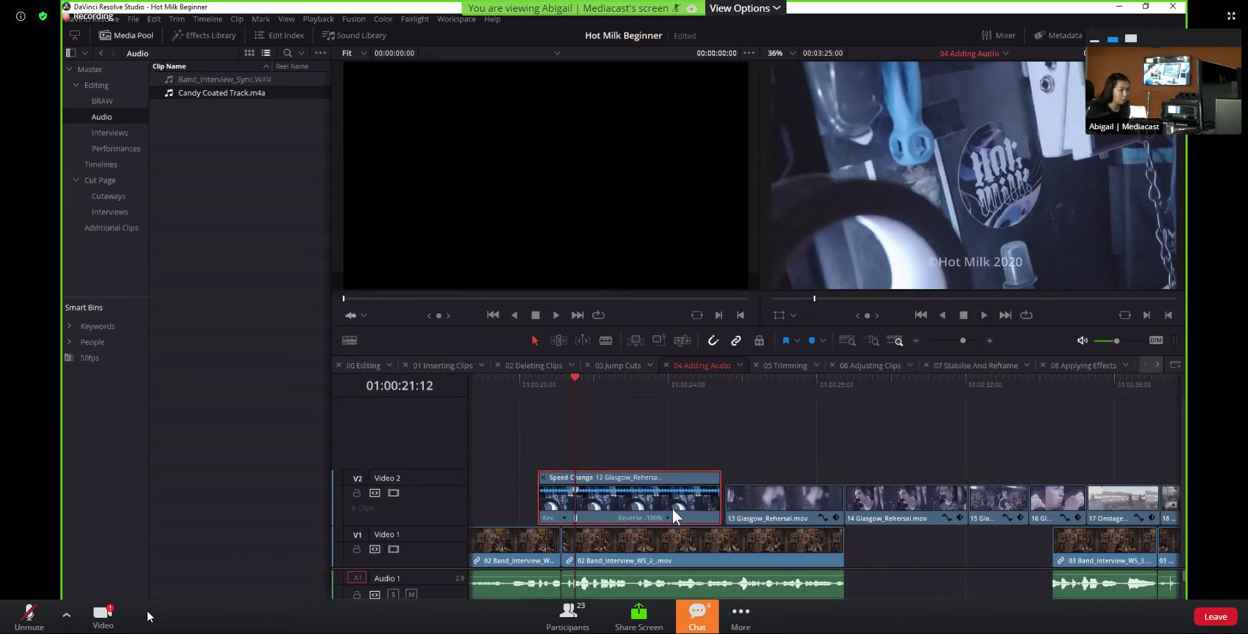
left_click_drag(571, 384, 663, 393)
key("space")
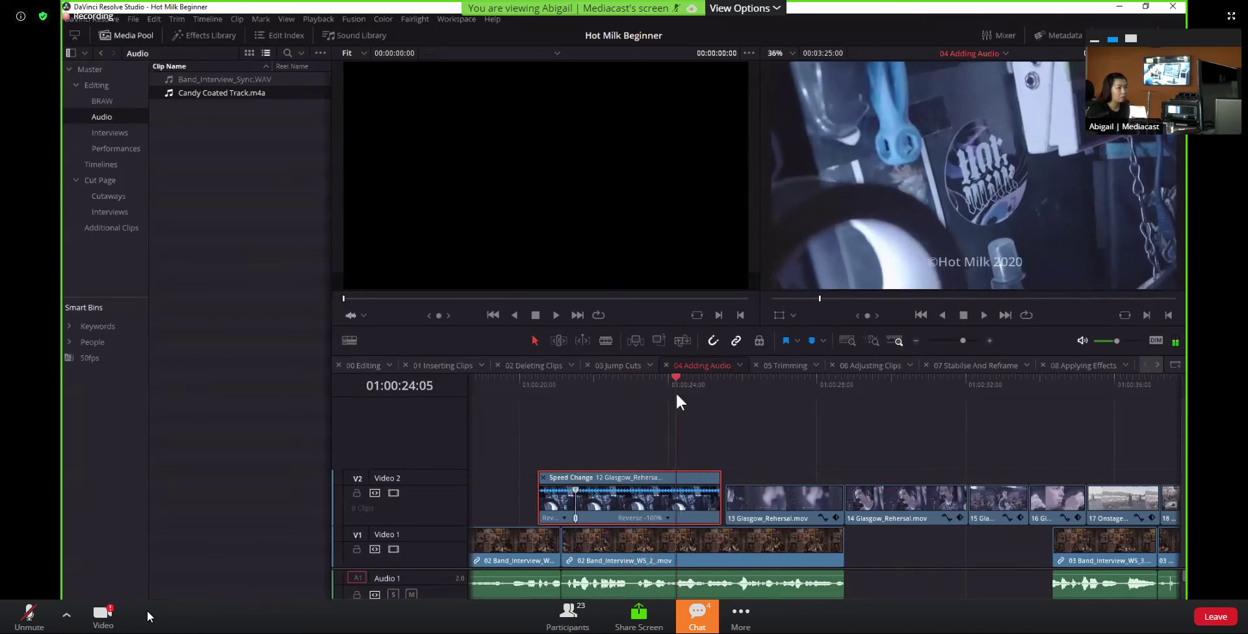
key("space")
Add a second speed point at the new playhead position and save the project
left_click_drag(707, 381, 672, 388)
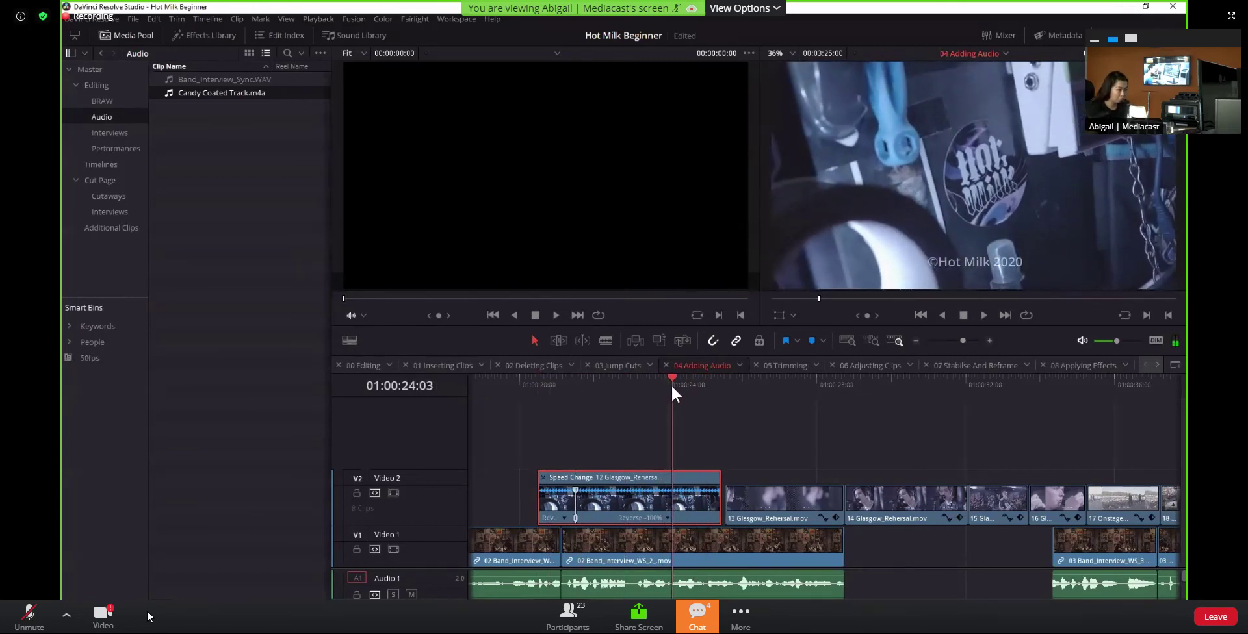
left_click(668, 517)
left_click(689, 512)
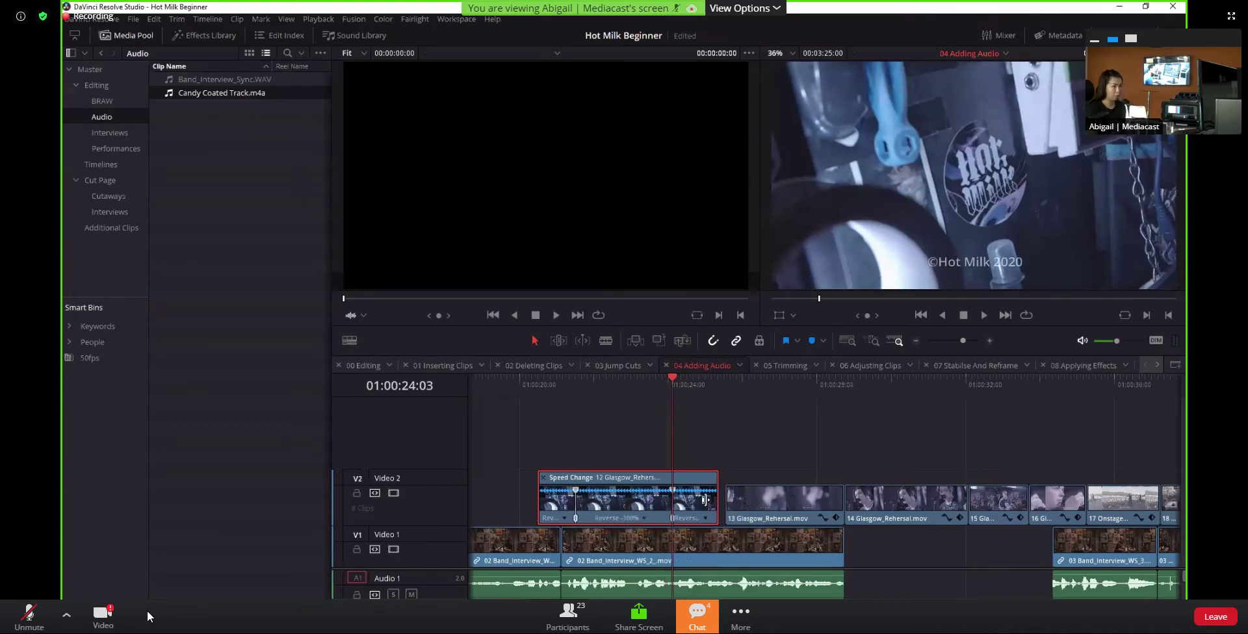
key("ctrl+s")
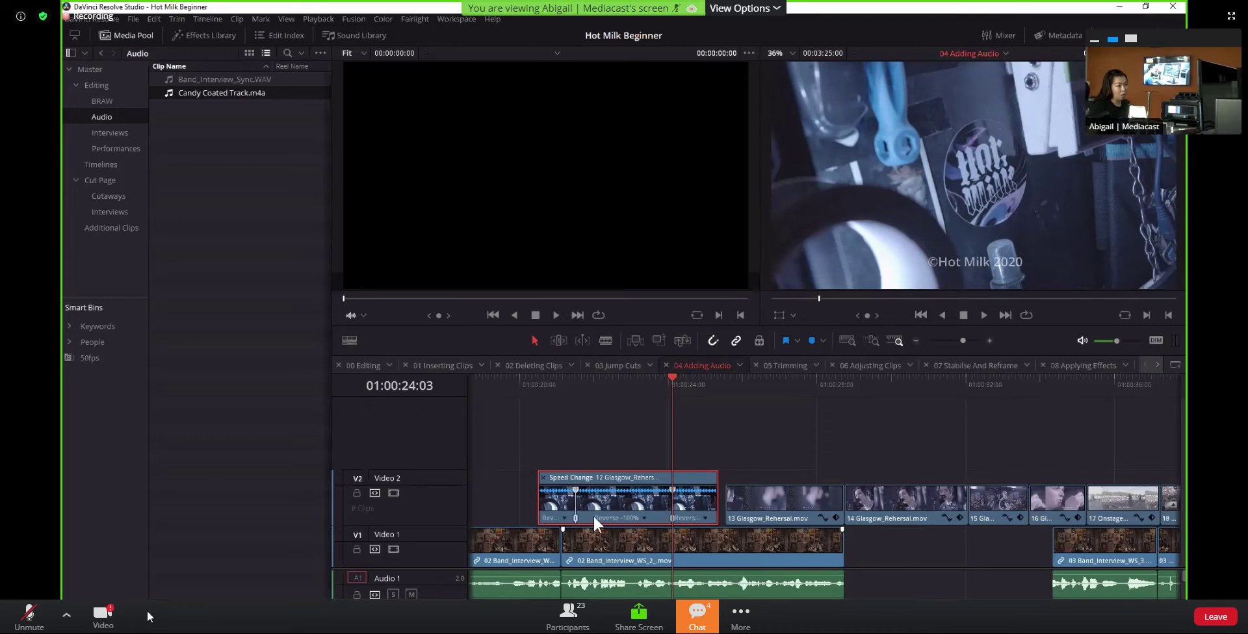
Speed the cutaway's first section up to 150% and change the last section's speed
right_click(572, 517)
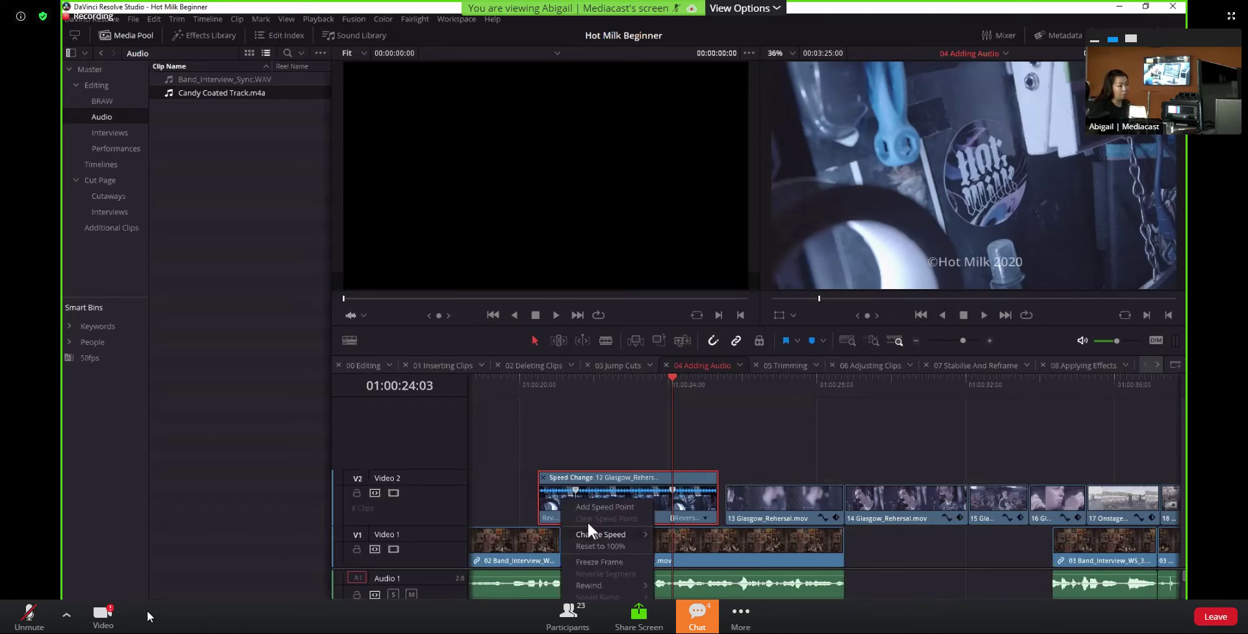
mouse_move(615, 536)
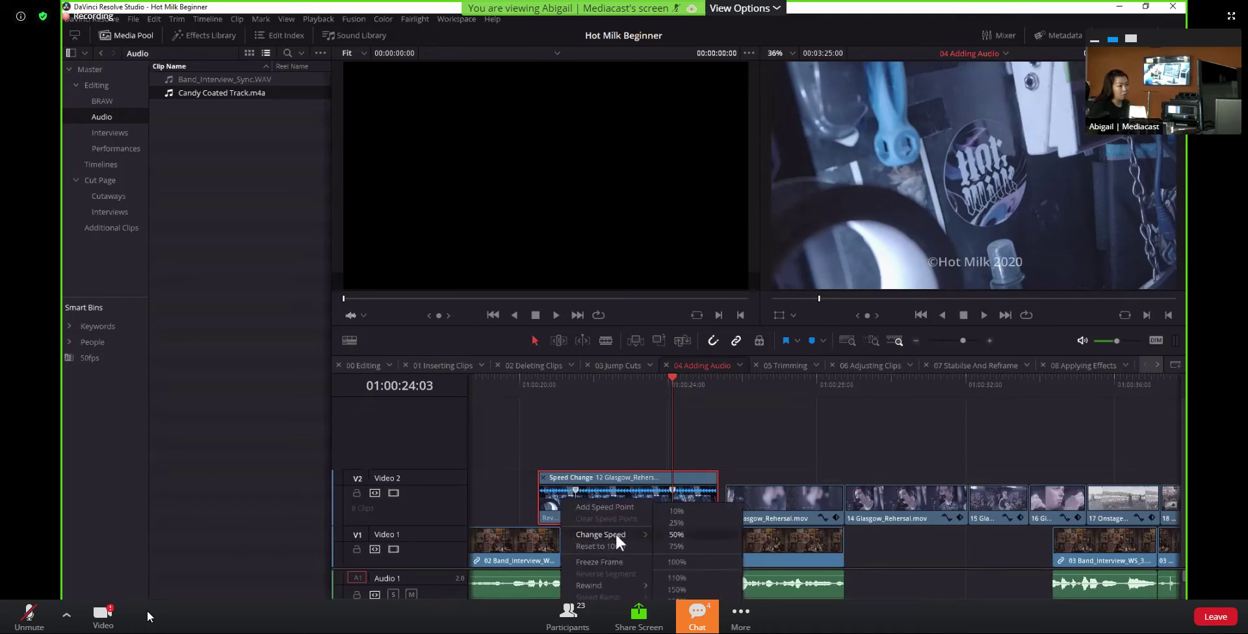
left_click(678, 589)
right_click(699, 519)
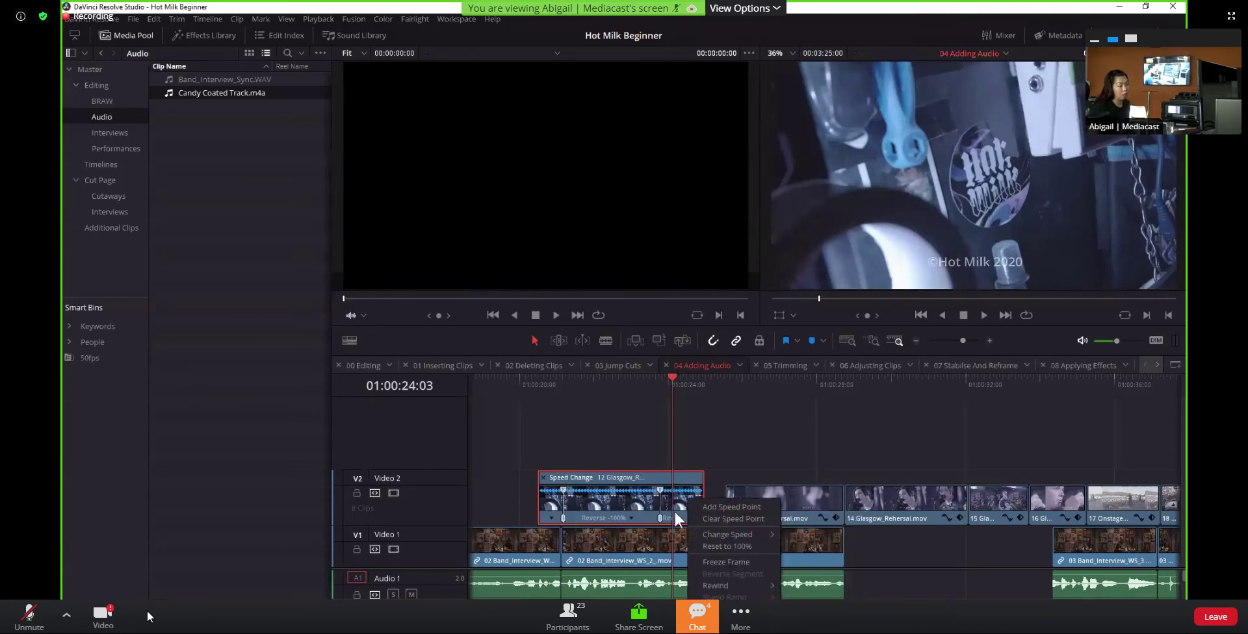
mouse_move(740, 534)
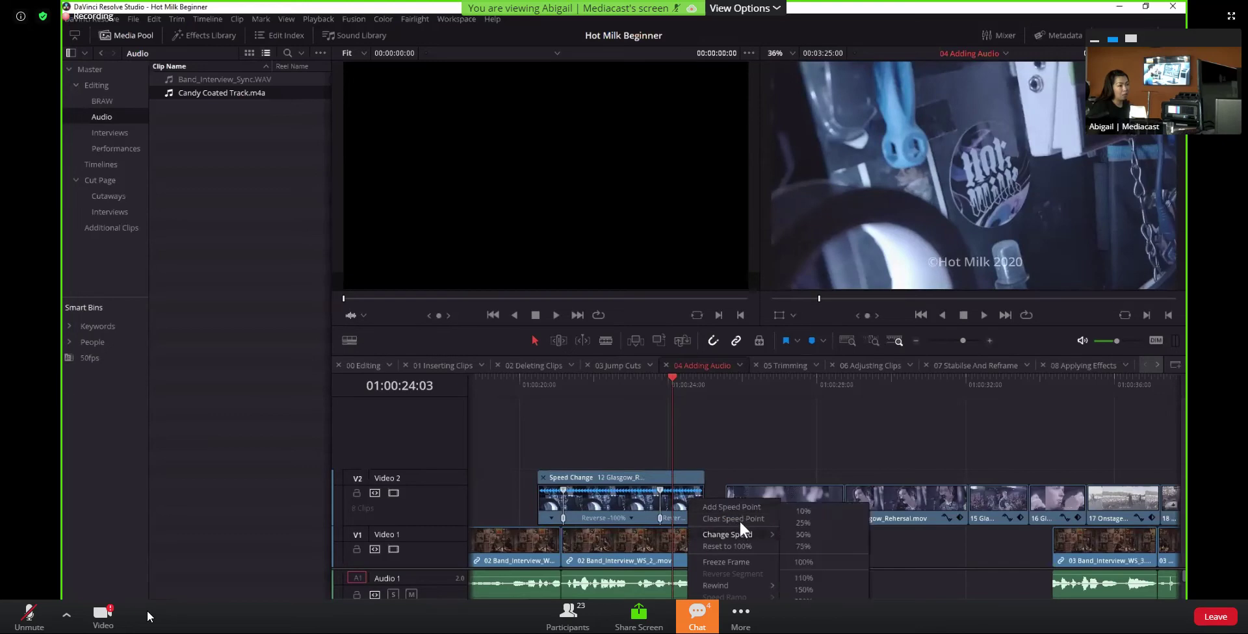
left_click(807, 575)
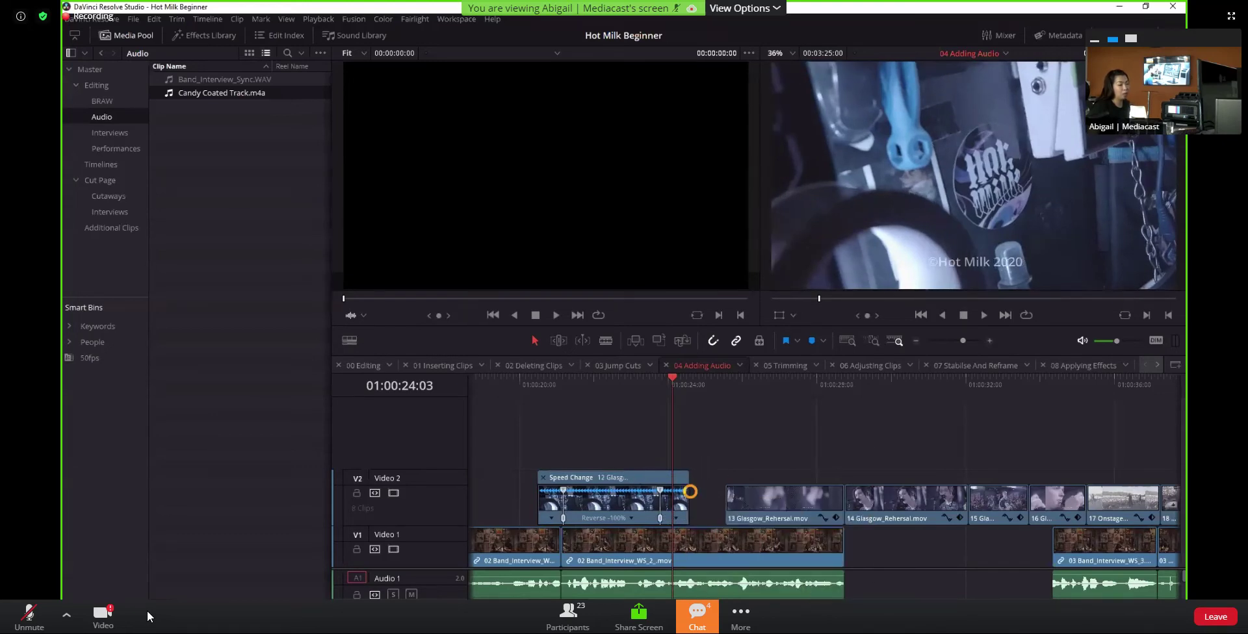
Extend both ends of the cutaway, hide its speed controls, and play it from the start
left_click_drag(689, 488, 708, 477)
left_click_drag(538, 478, 517, 478)
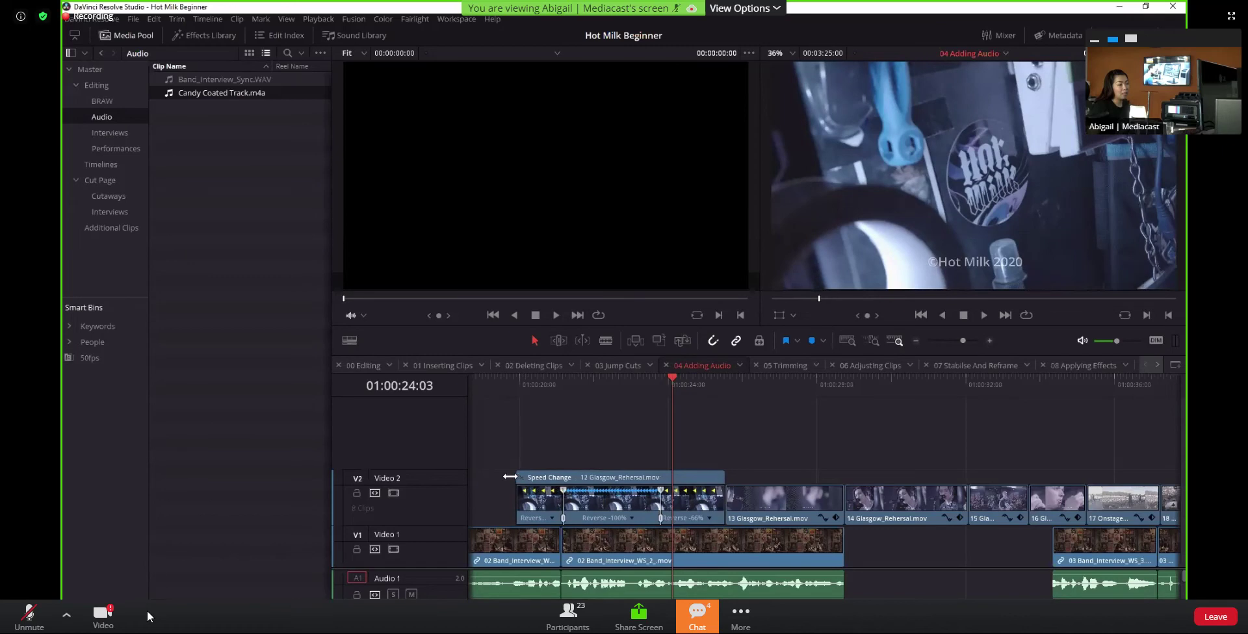
left_click(521, 477)
left_click(513, 376)
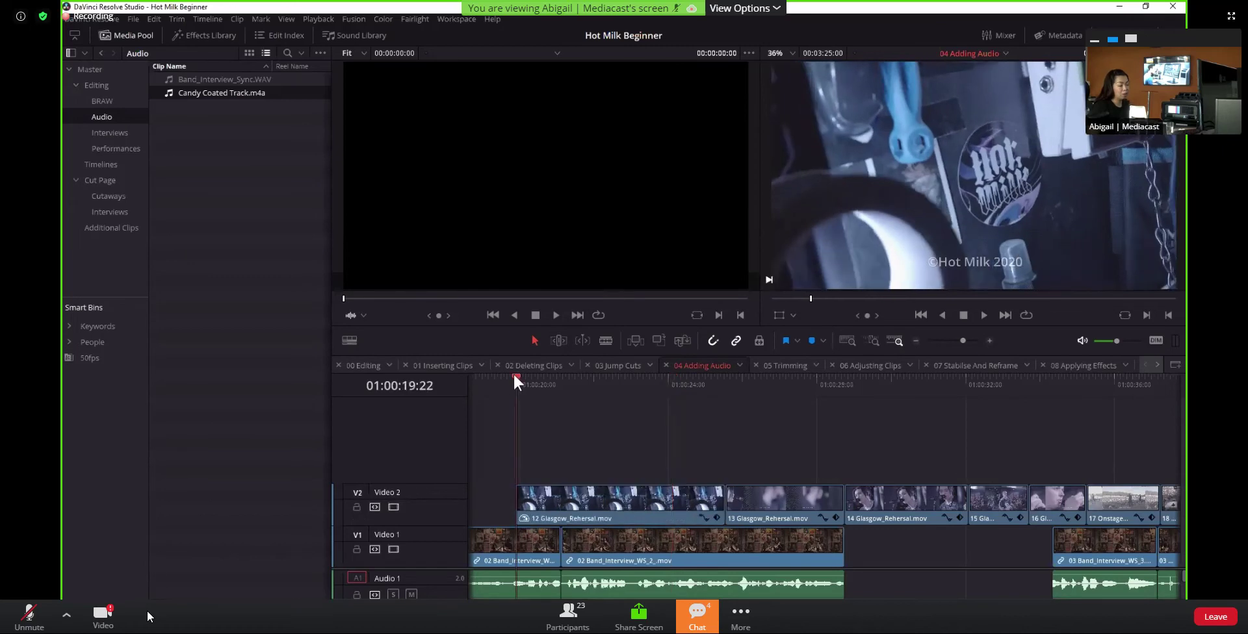
key("space")
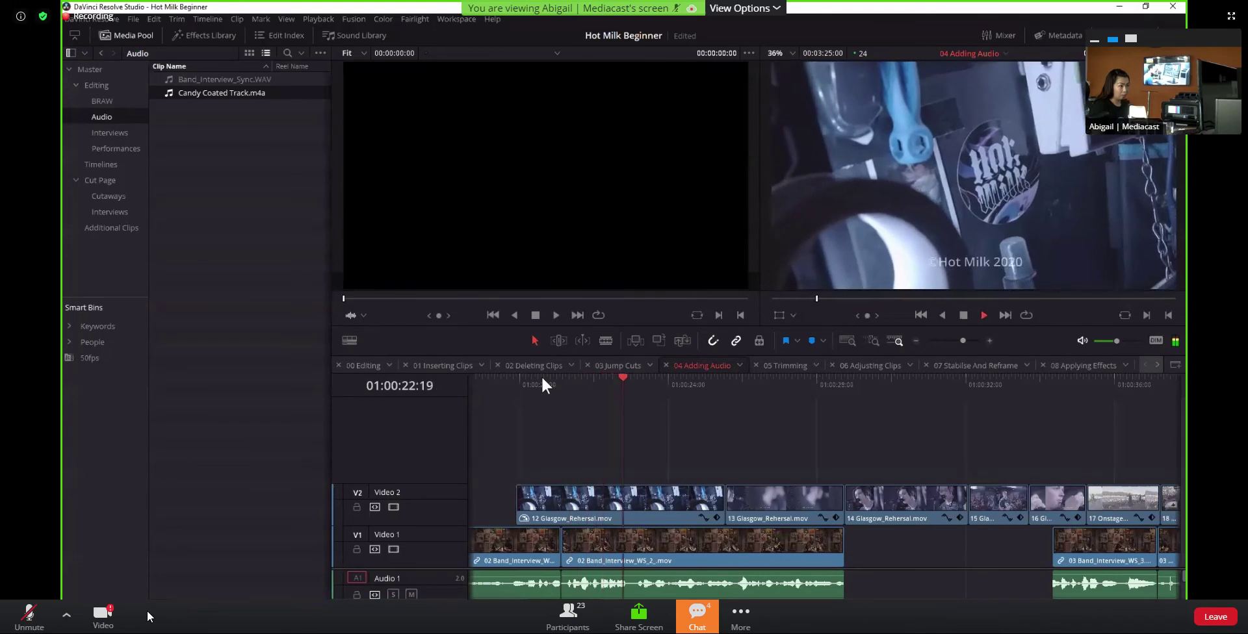
key("space")
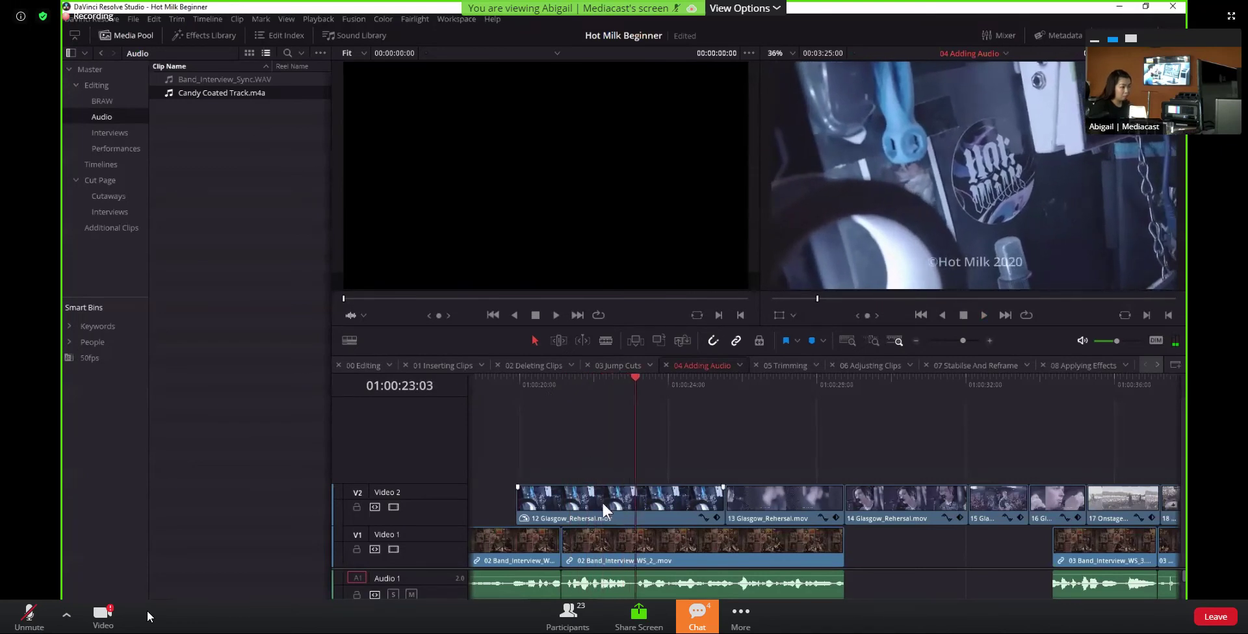
right_click(628, 489)
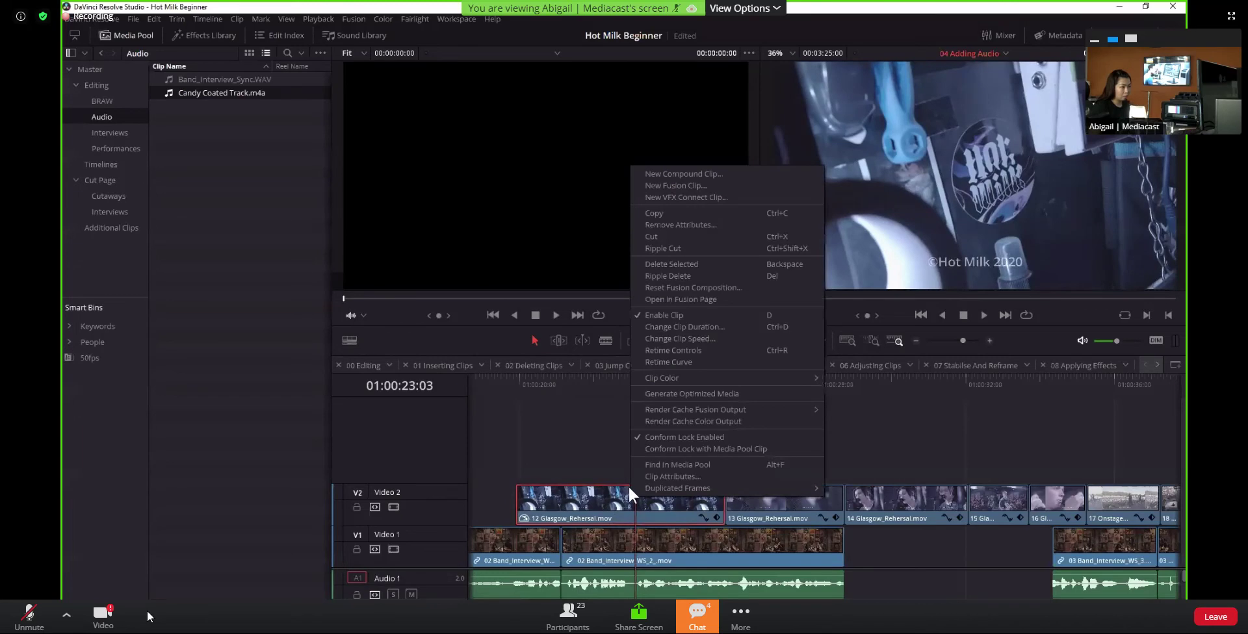
Show the cutaway's retime controls again and bring up its Change Speed options
left_click(673, 350)
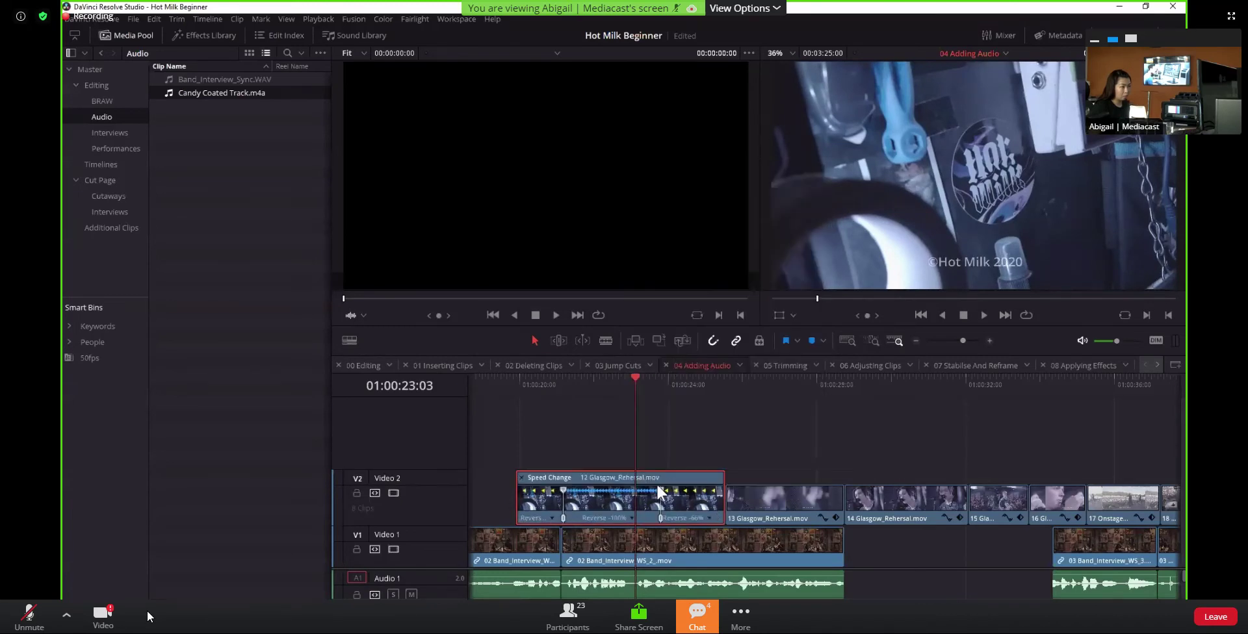
left_click(625, 517)
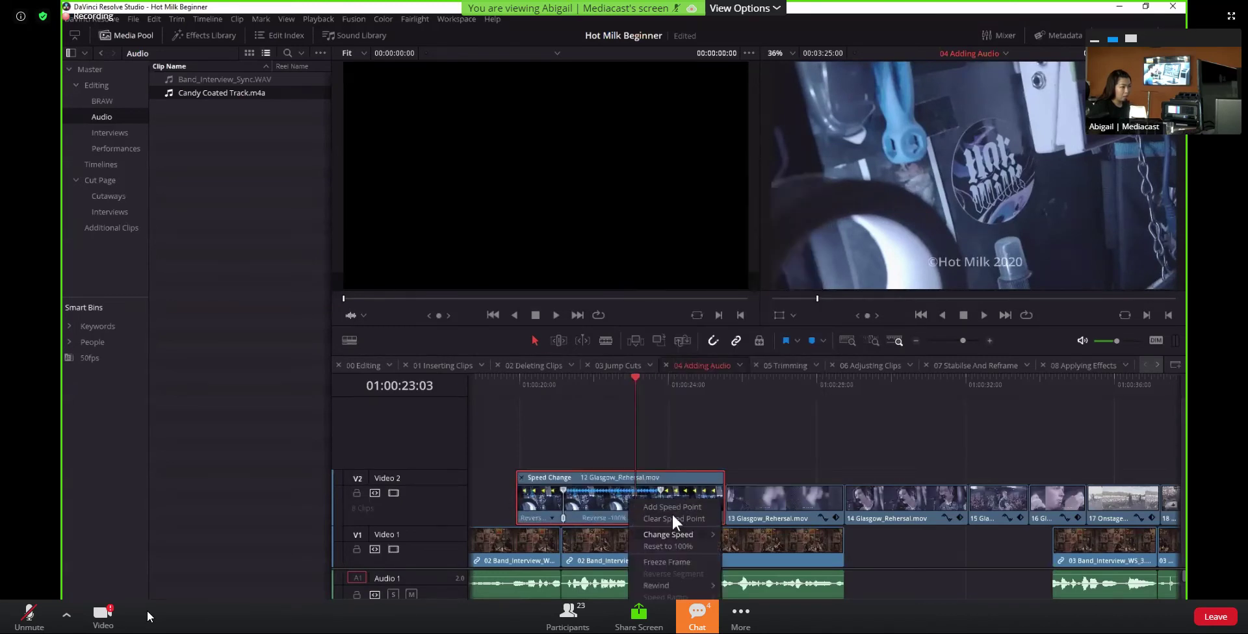
mouse_move(671, 532)
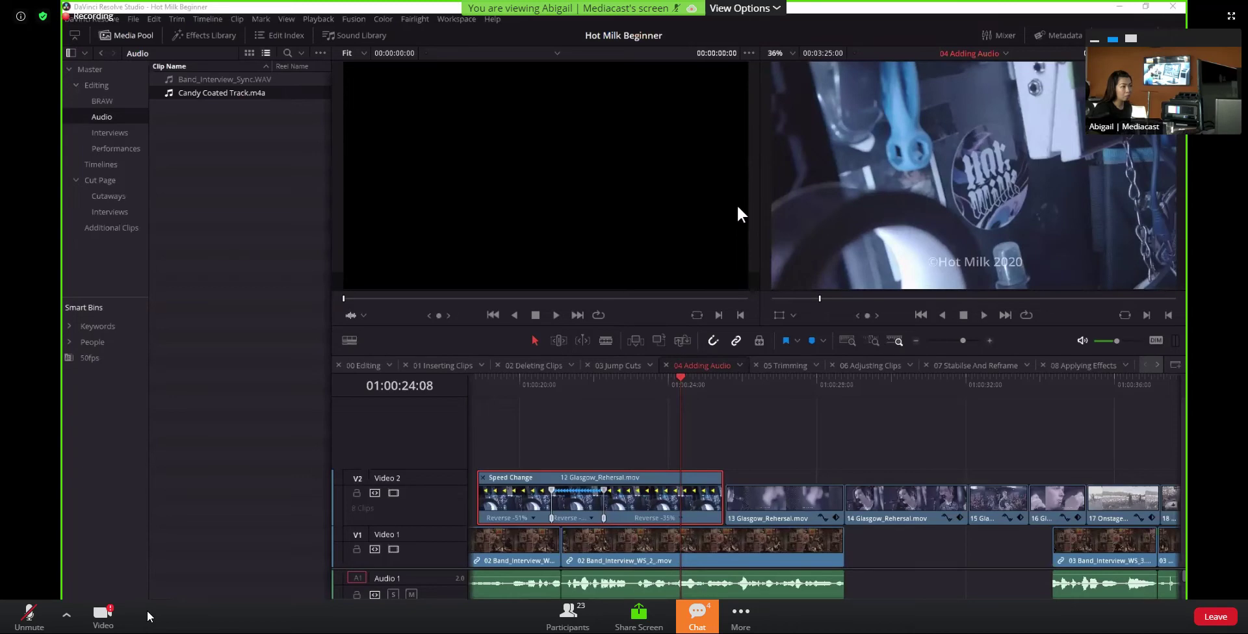
Close the cutaway's Retime Controls, then select and clear the edit point between clips 12 and 13
left_click(556, 404)
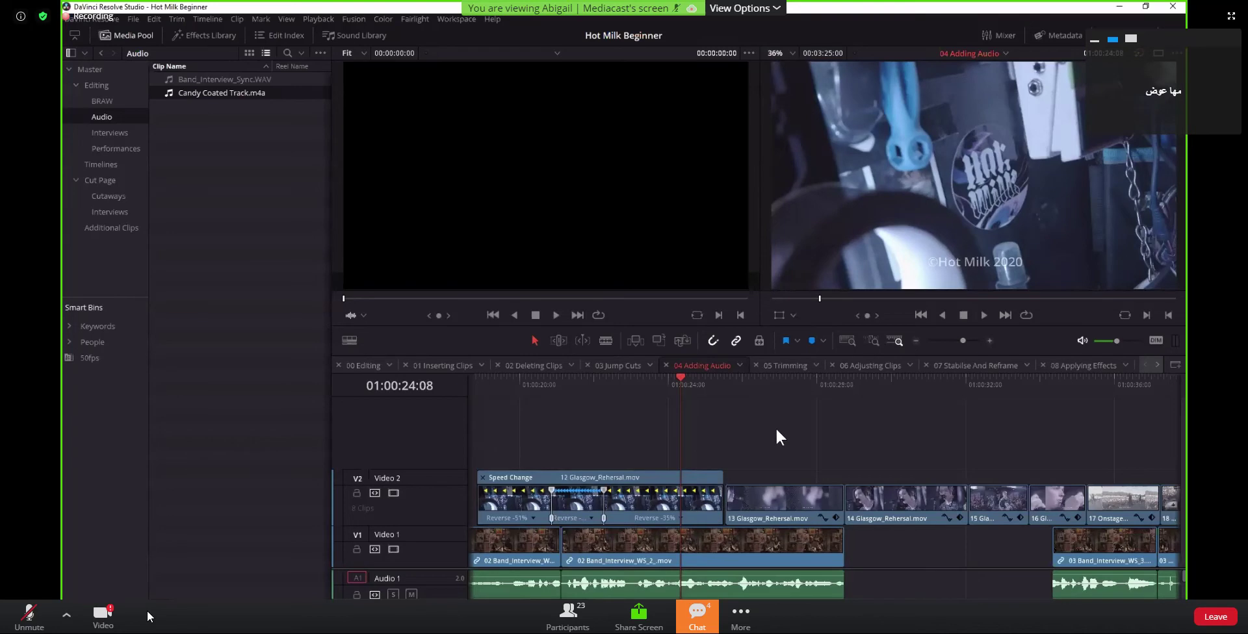
left_click(483, 477)
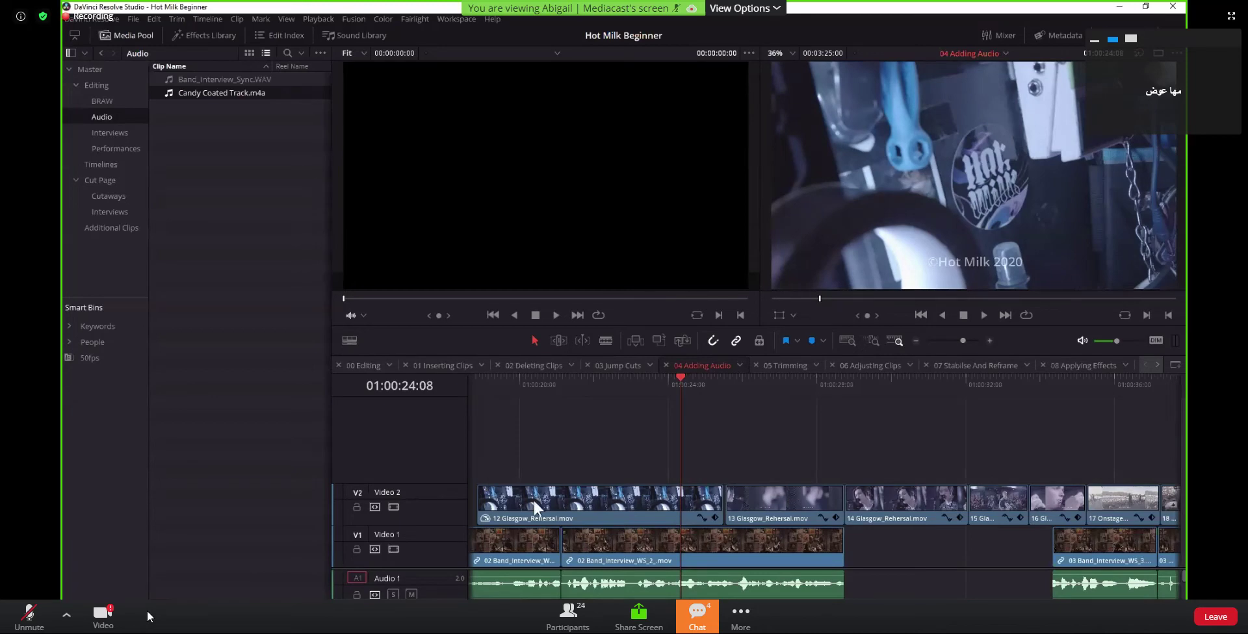
left_click(717, 505)
left_click(721, 498)
left_click(718, 430)
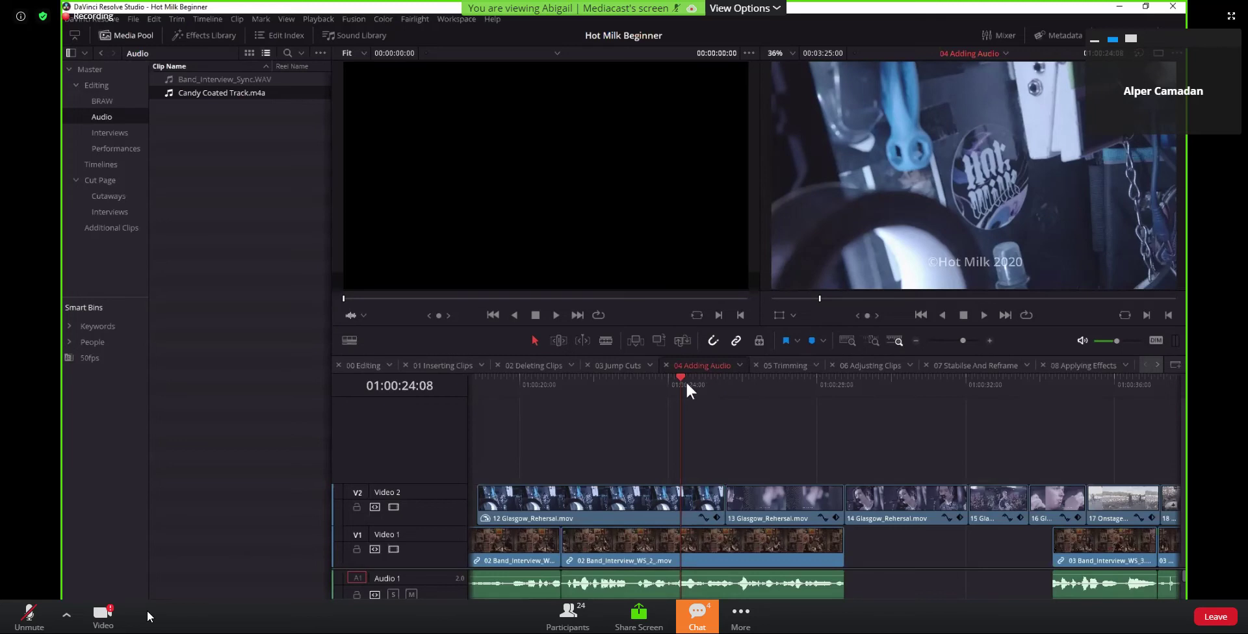
left_click_drag(681, 377, 676, 374)
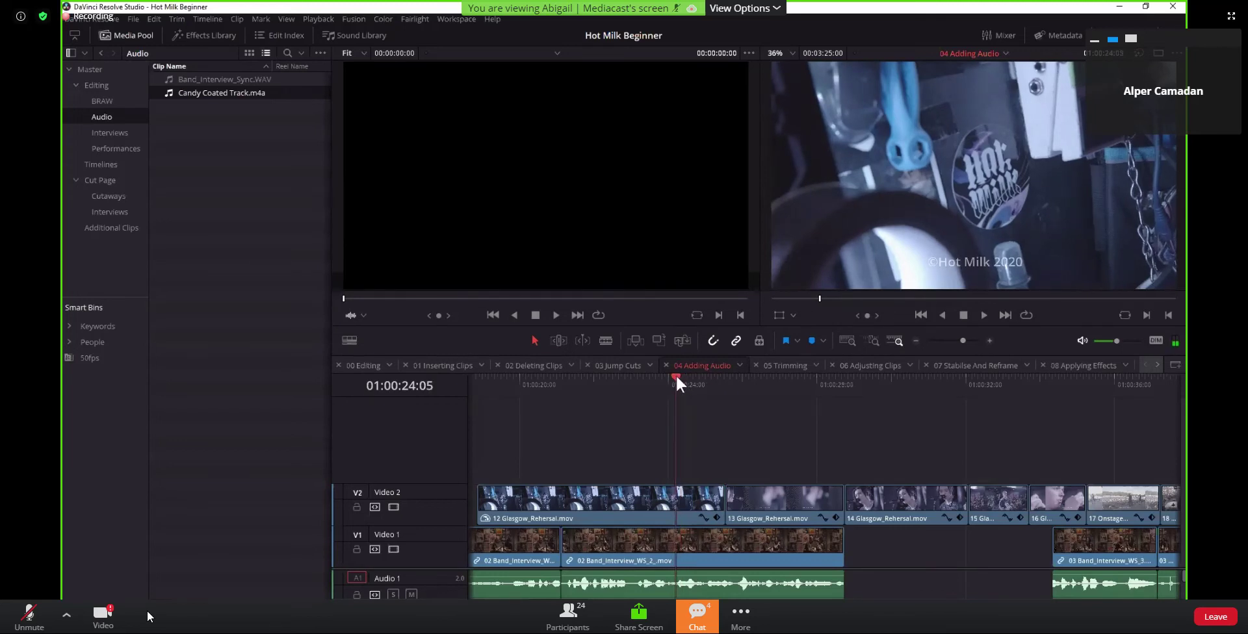
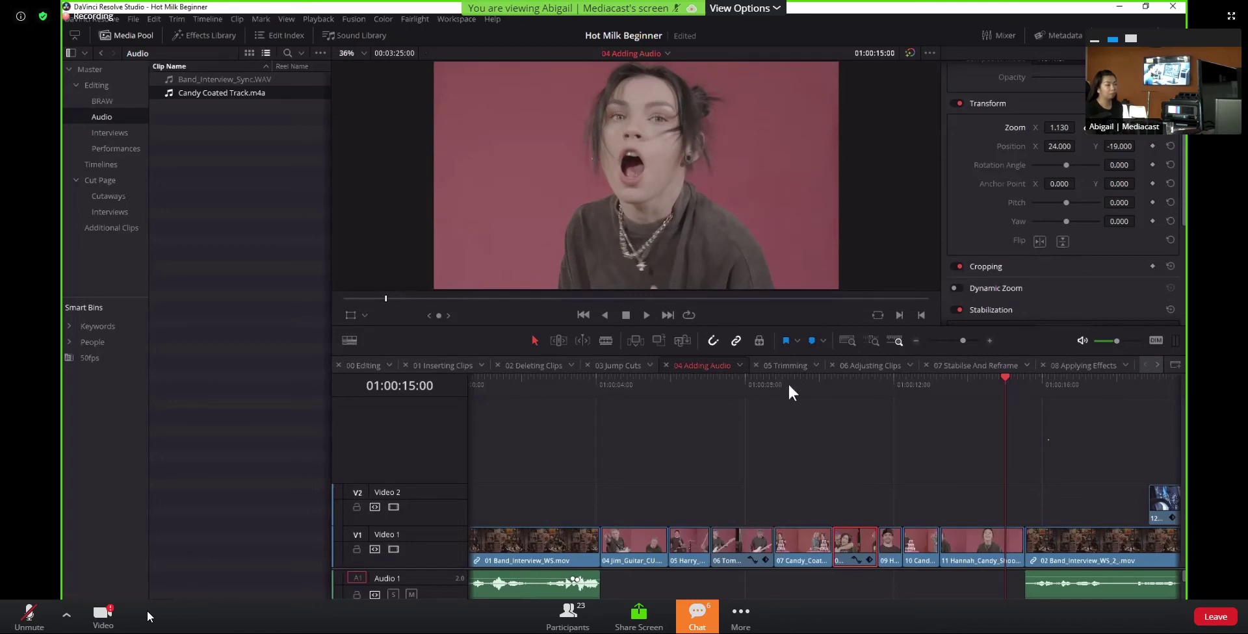
Scrub and play the cut near 01:00:15, then fit the whole three-minute edit in the timeline
left_click_drag(1002, 370, 1011, 376)
key("space")
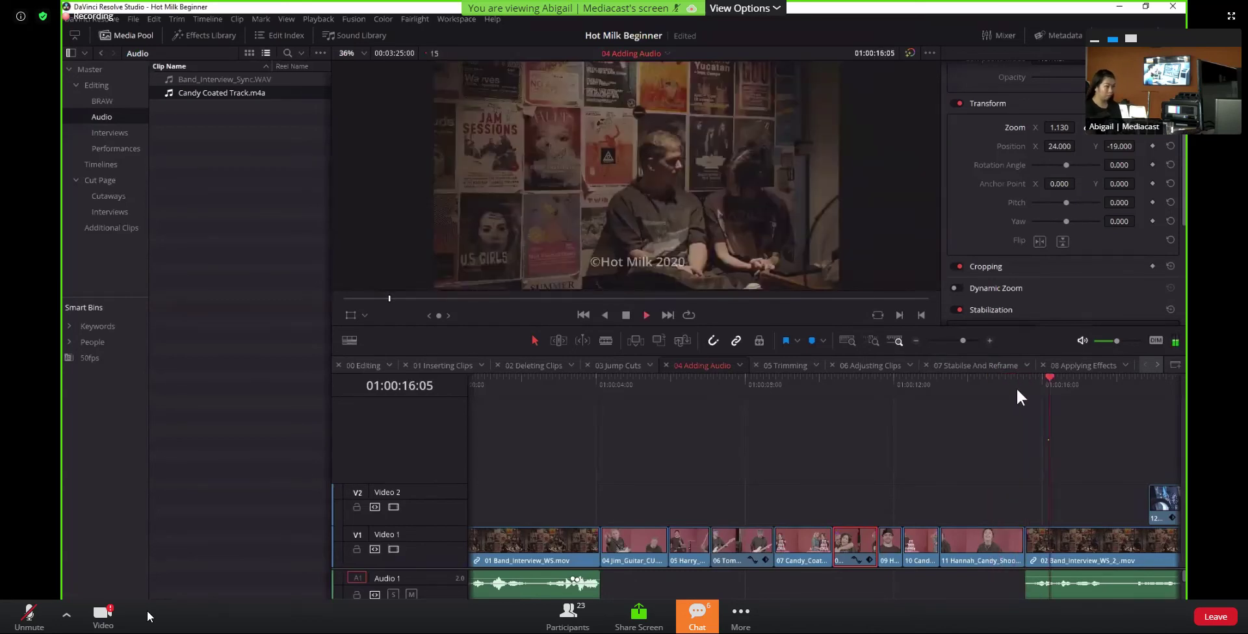
key("space")
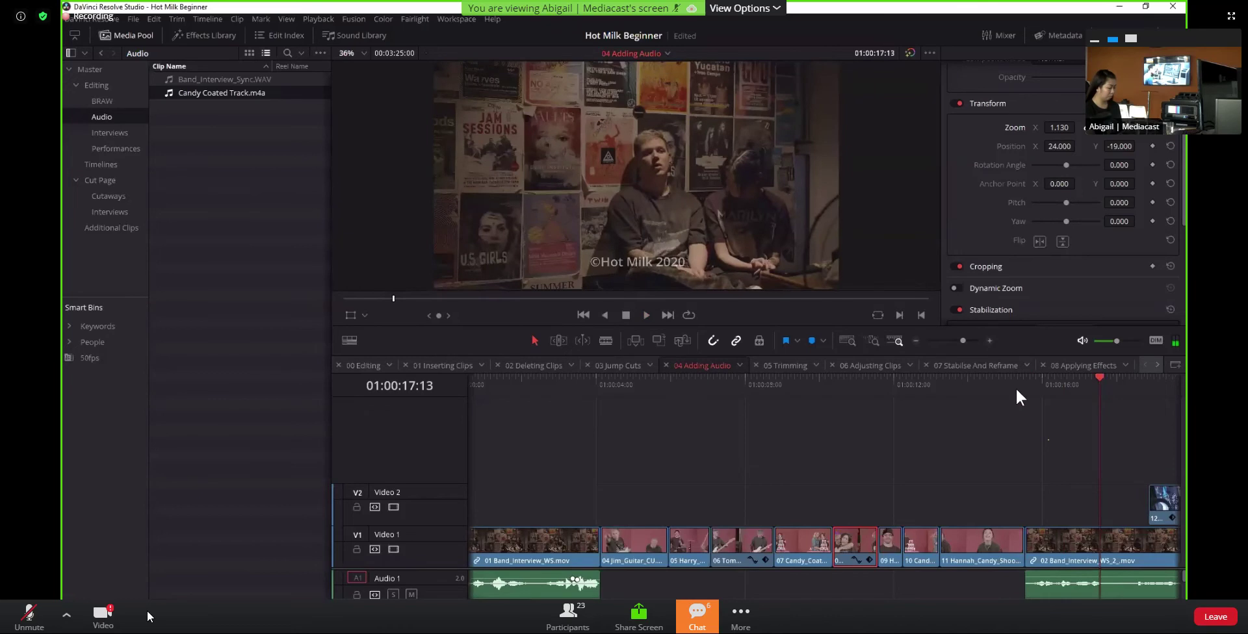
key("shift+z")
key("space")
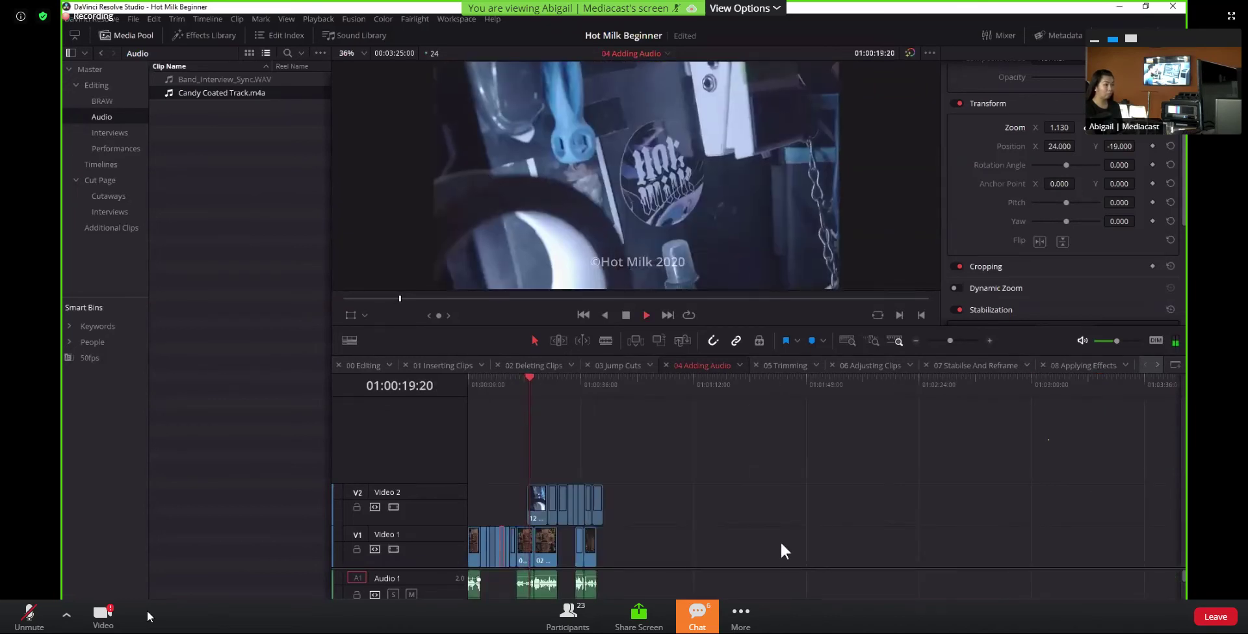
Deselect the Video 1 clip and play the edit from the current frame
left_click(757, 572)
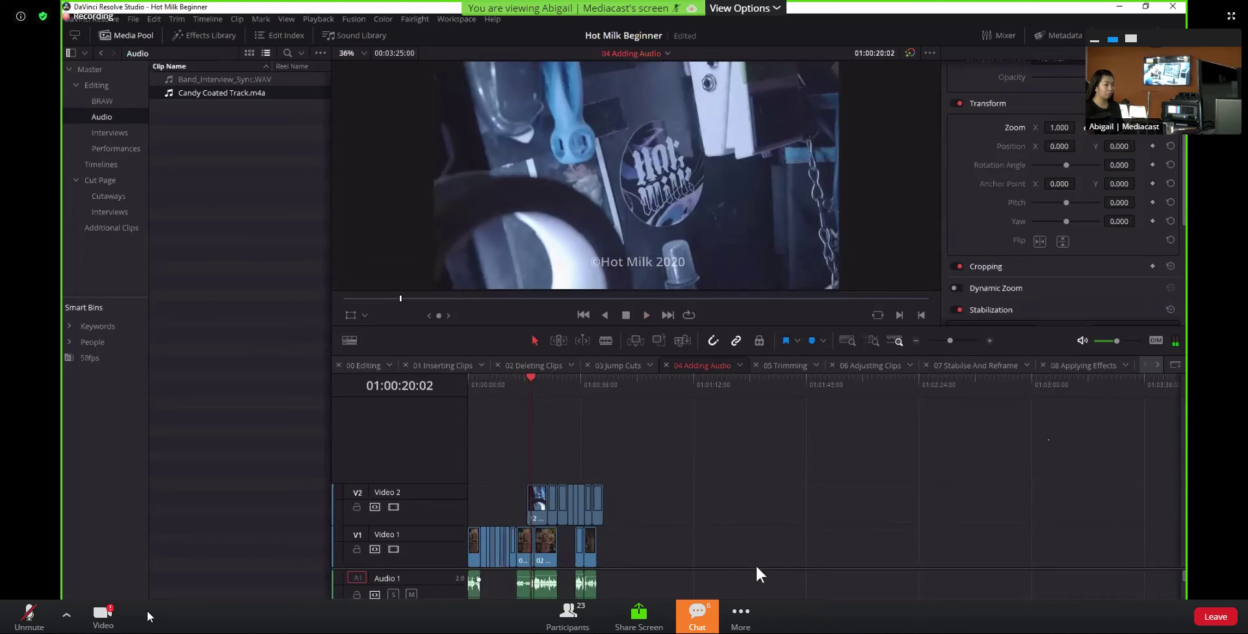
scroll(757, 569, "down", 2)
key("space")
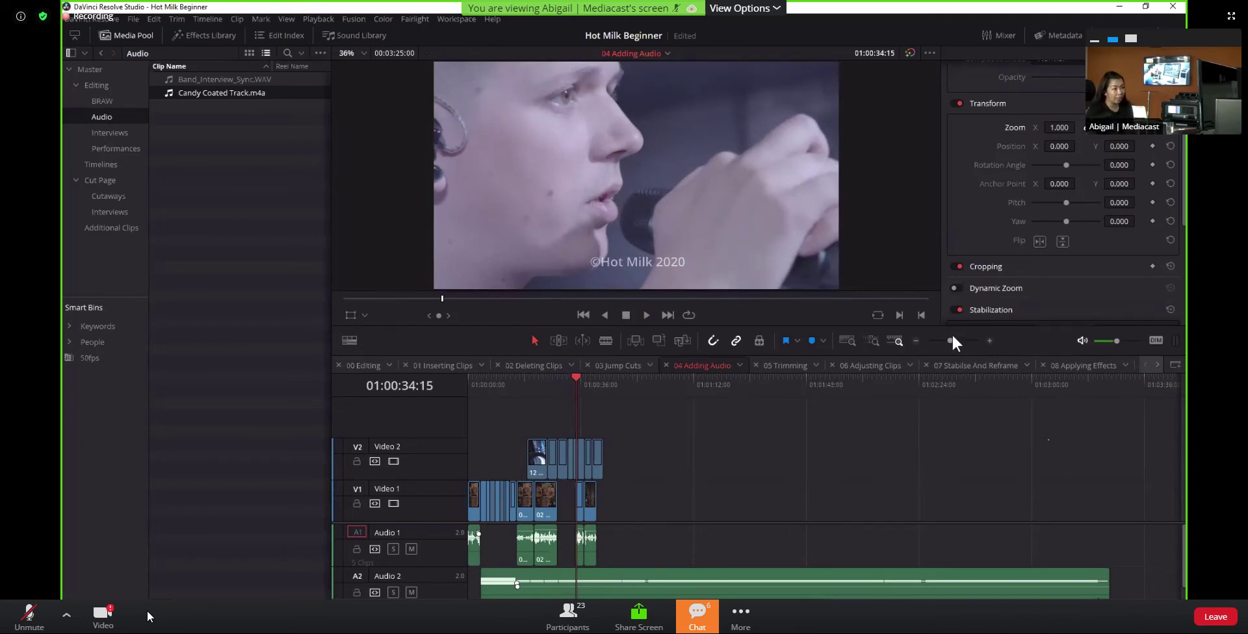
Zoom the timeline in, park the playhead at 01:00:35:06, and show the Effects Library
left_click_drag(951, 338, 955, 340)
left_click(747, 384)
left_click_drag(747, 384, 755, 376)
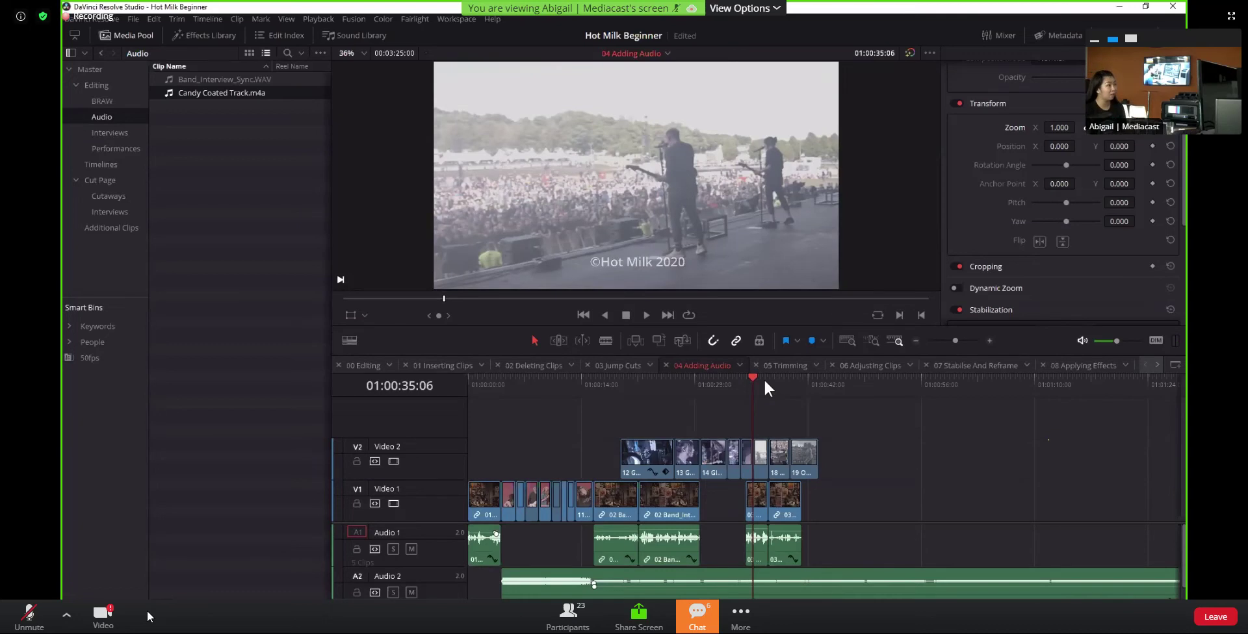
left_click(221, 35)
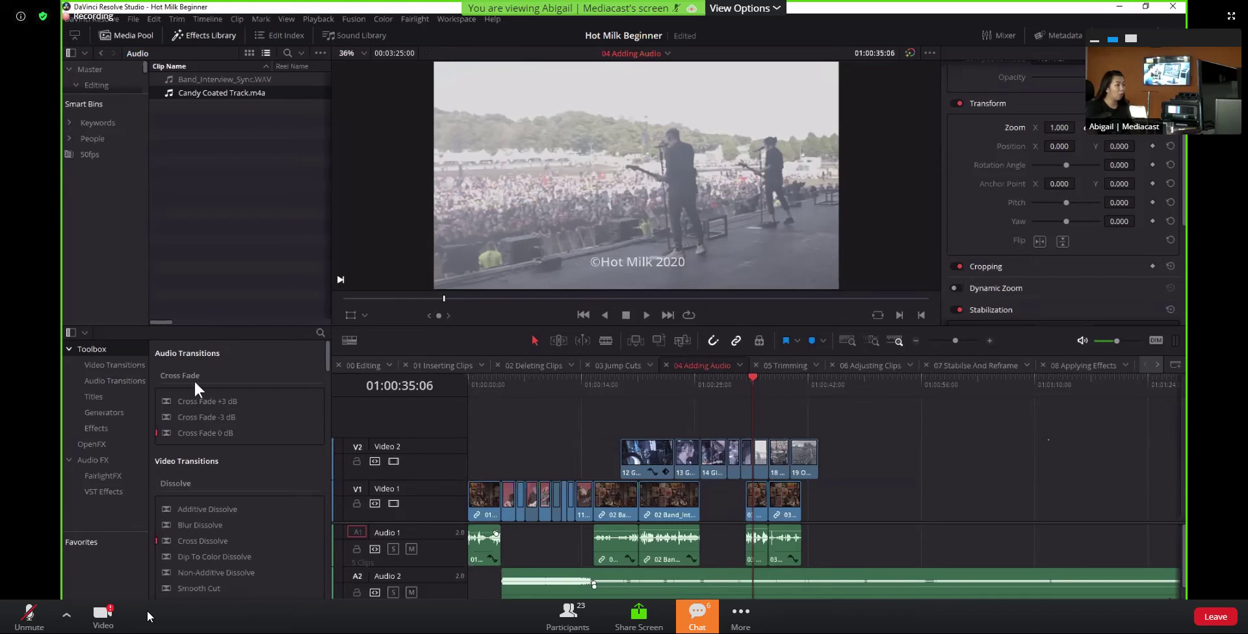
Search 'adjustment' and place an Adjustment Clip on new Video 3, lengthened over the V2 stage clips
left_click(320, 332)
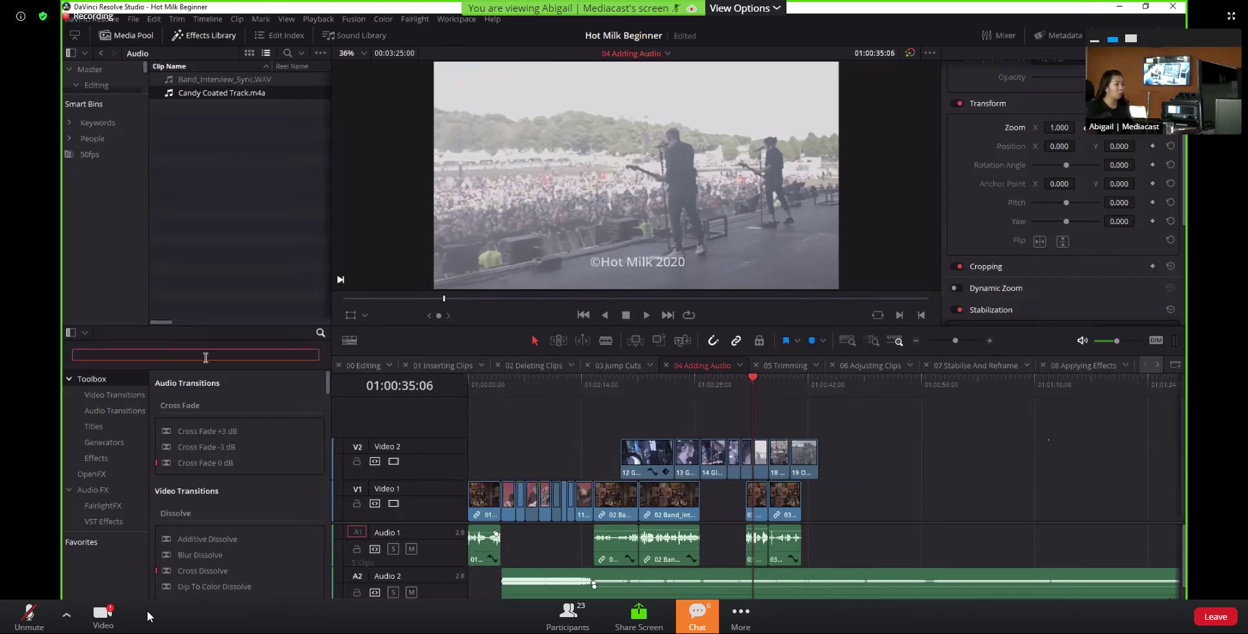
type("adjustment")
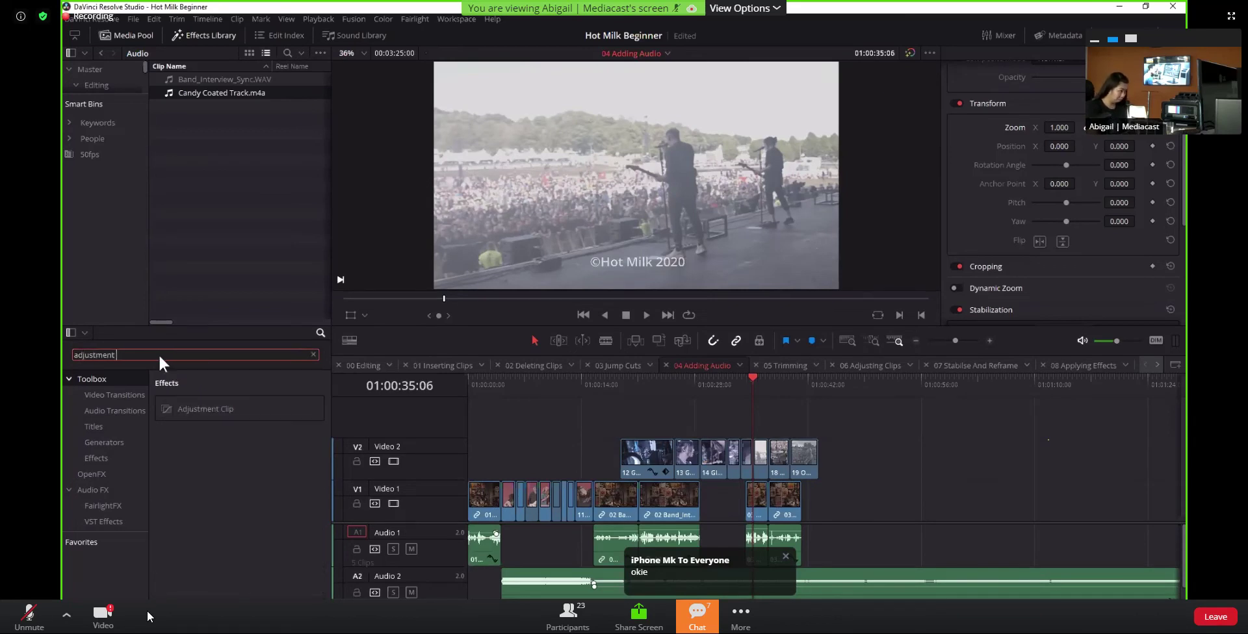
left_click(267, 406)
left_click_drag(668, 390, 755, 410)
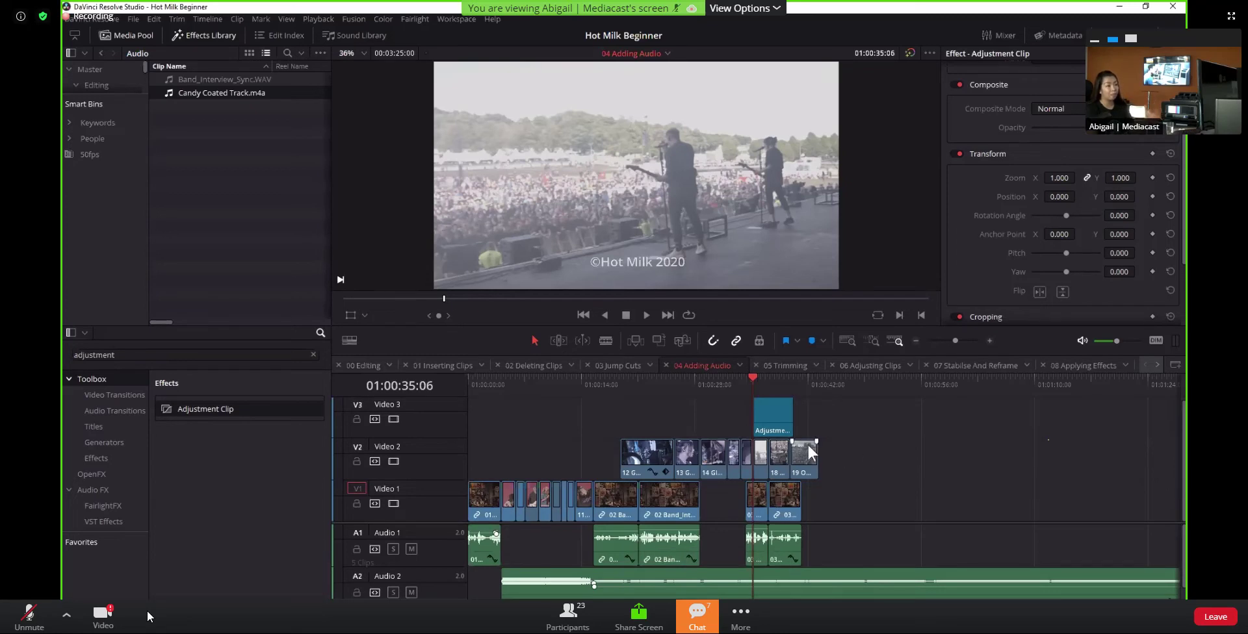
left_click_drag(790, 415, 811, 416)
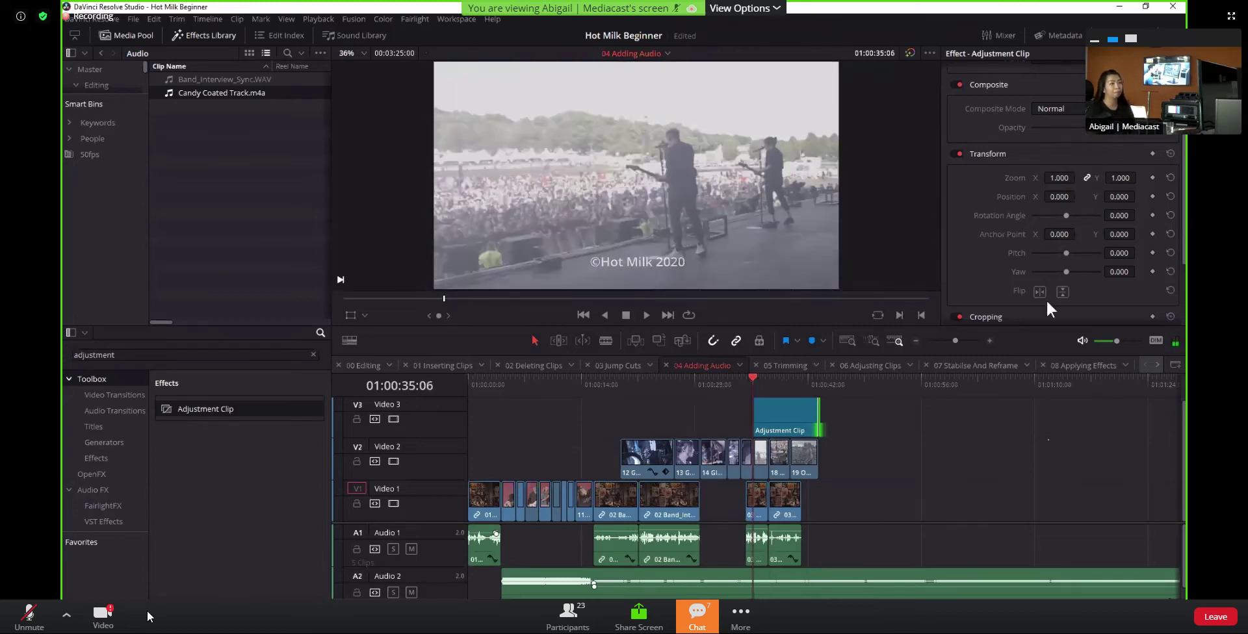
Search 'colo' and apply OpenFX Color Space Transform to the Adjustment Clip
left_click(159, 356)
key("ctrl+a")
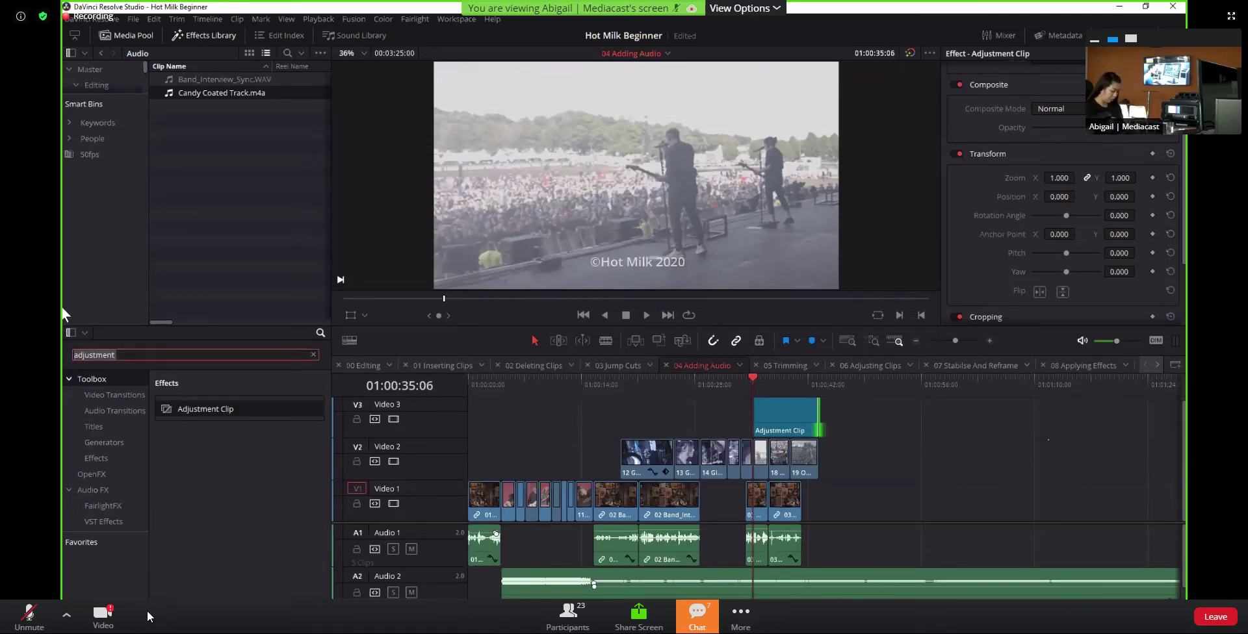
key("BackSpace")
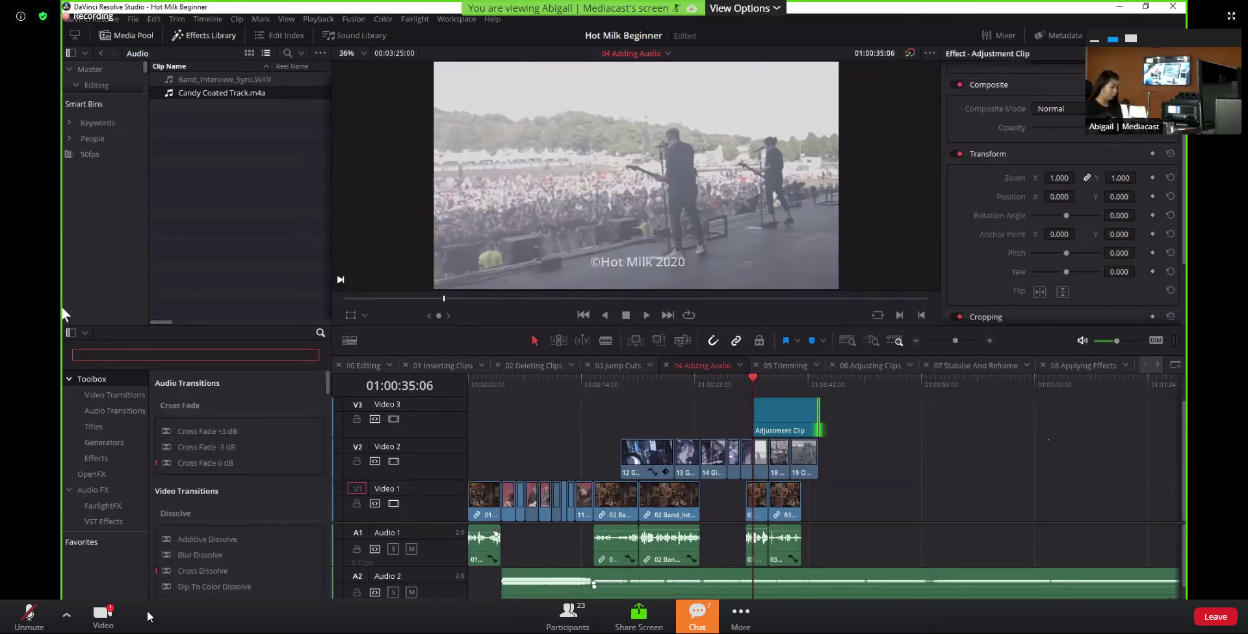
type("c")
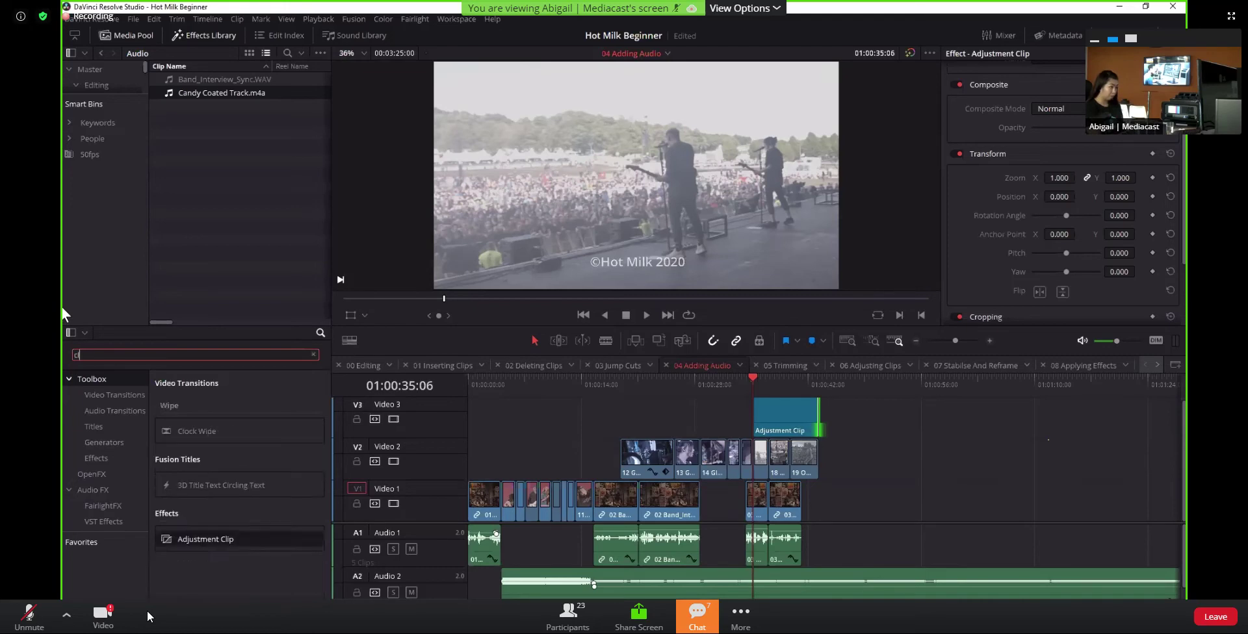
type("o")
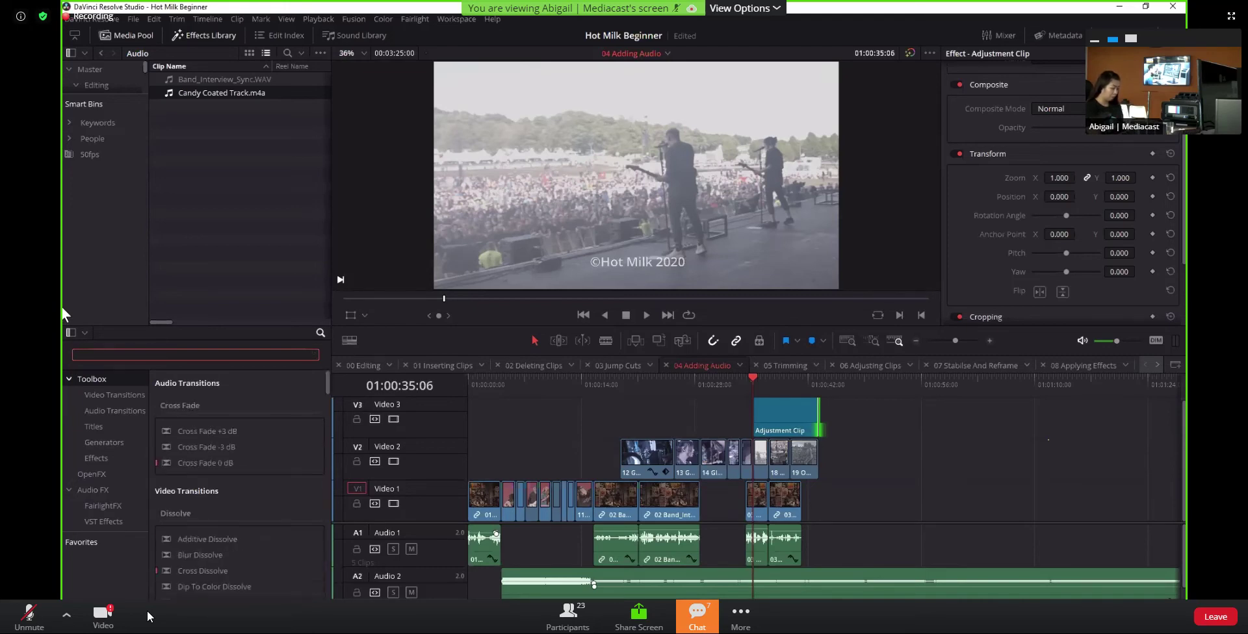
type("lo")
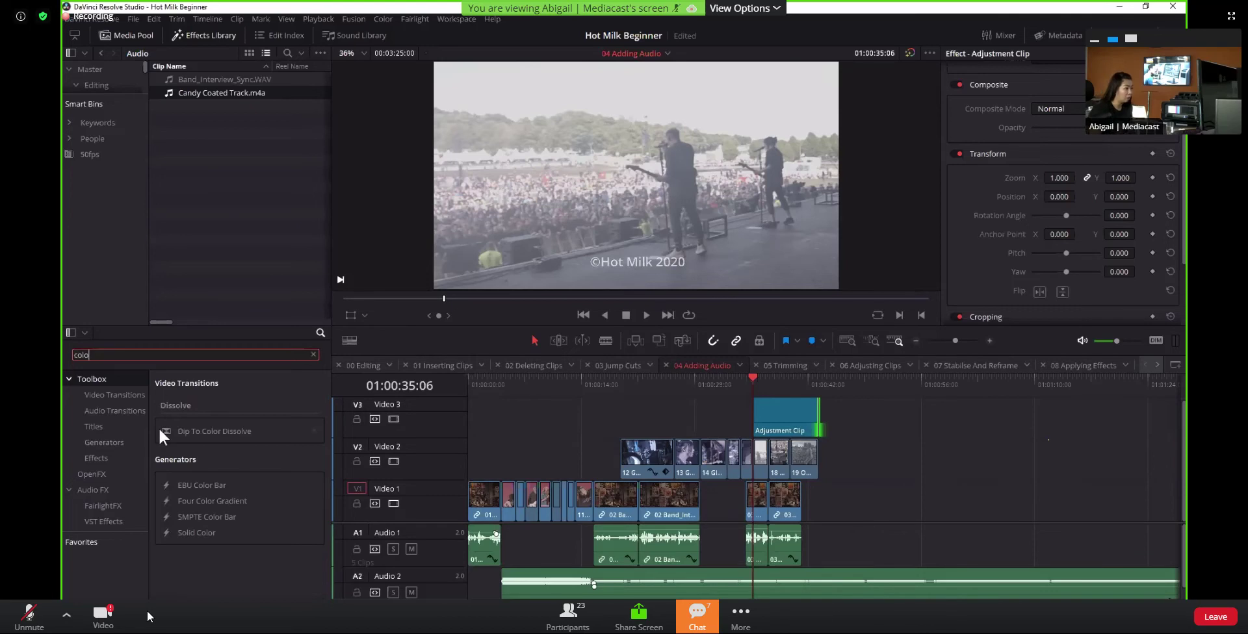
left_click(99, 482)
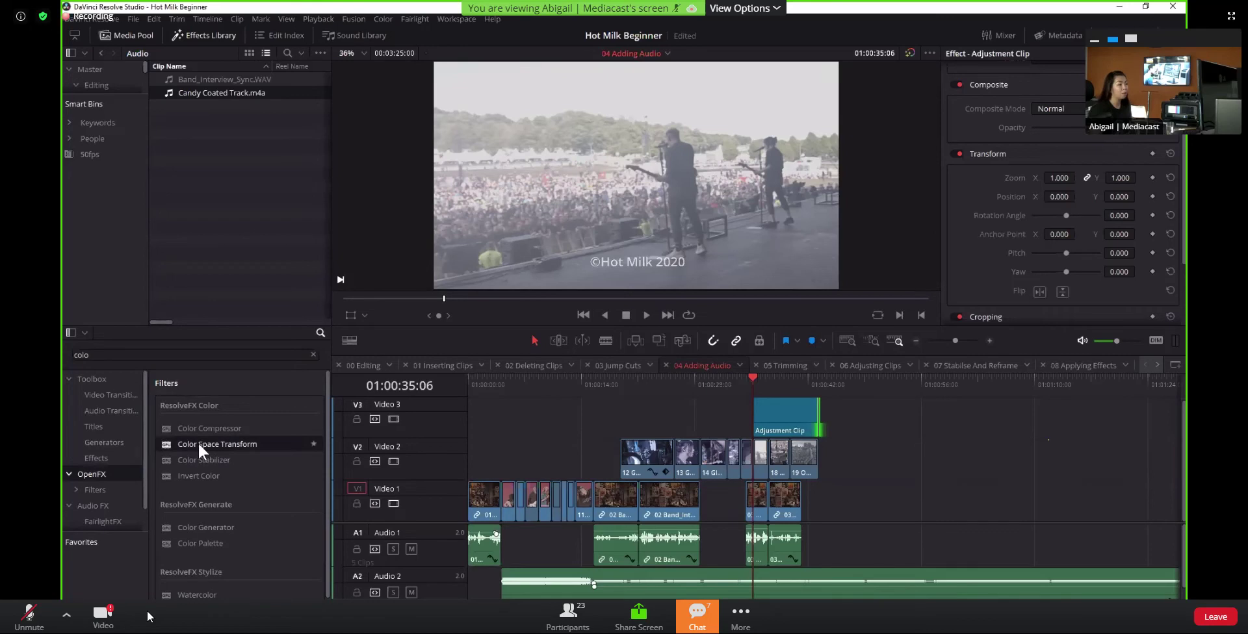
left_click_drag(247, 444, 743, 460)
left_click_drag(785, 412, 789, 412)
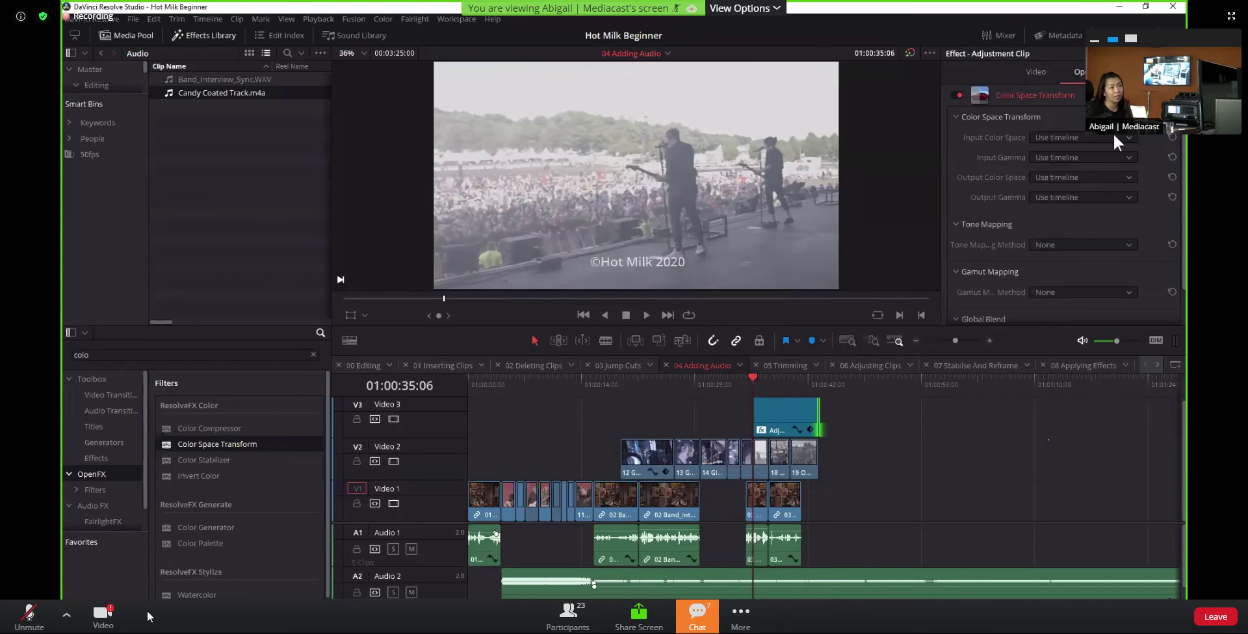
Set Input Color Space to Blackmagic Pocket 4K Film Gen 4 and toggle the effect to compare
left_click(1113, 138)
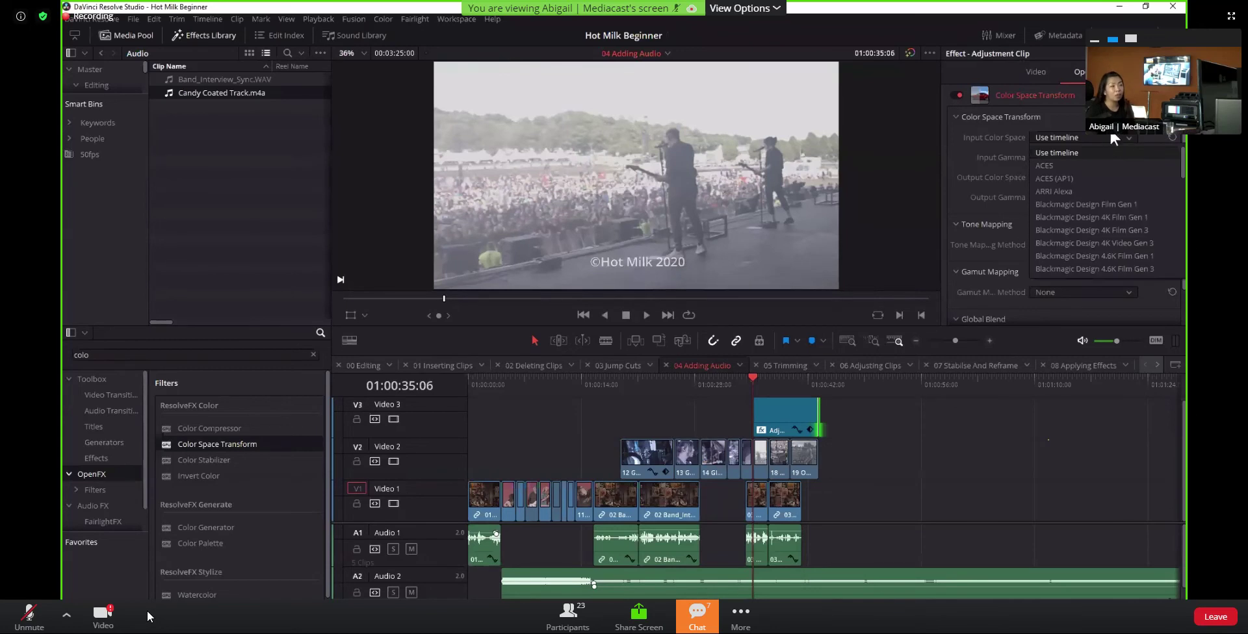
scroll(1164, 190, "down", 2)
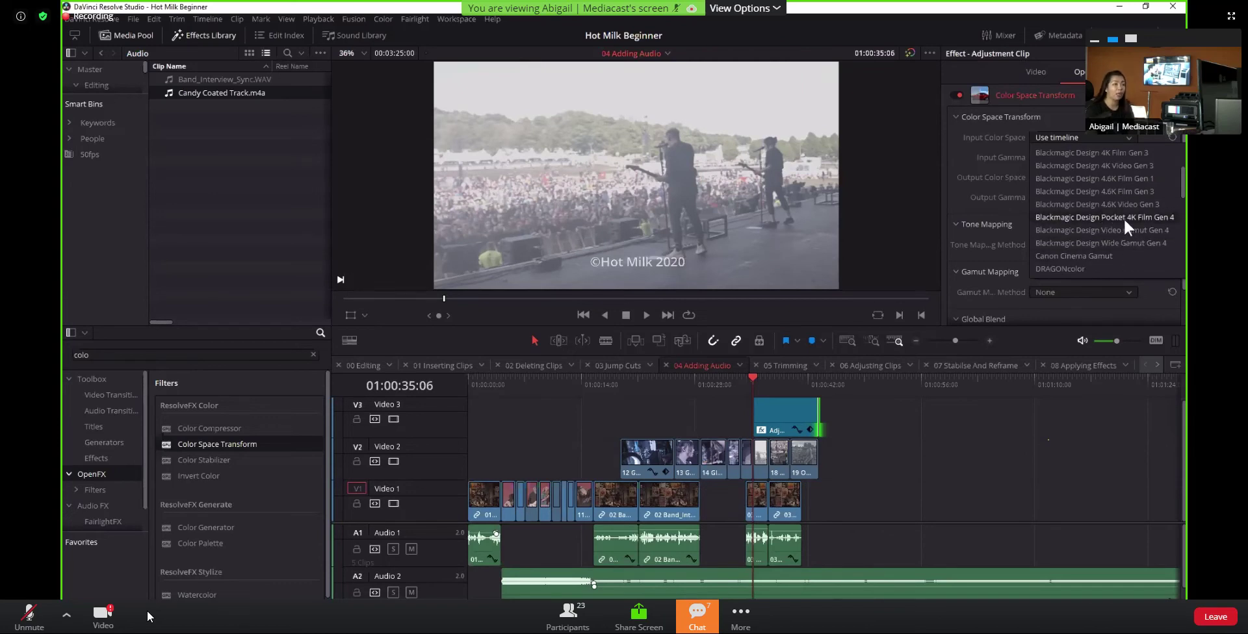
left_click(1123, 217)
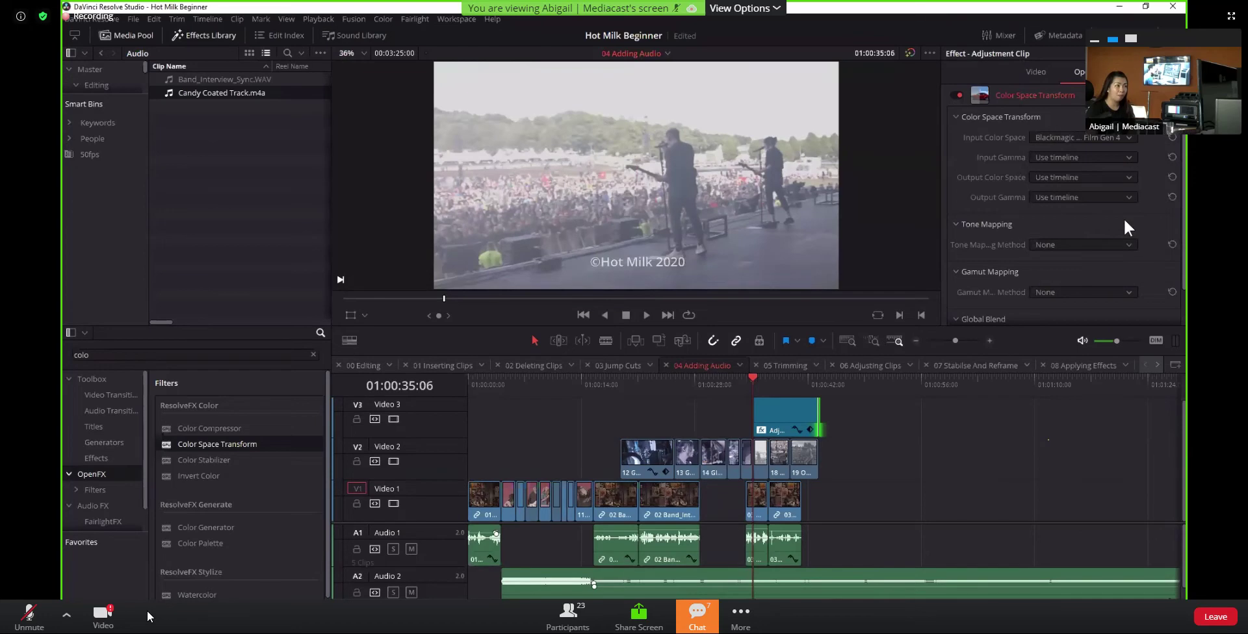
left_click(960, 95)
left_click(959, 95)
left_click(764, 465)
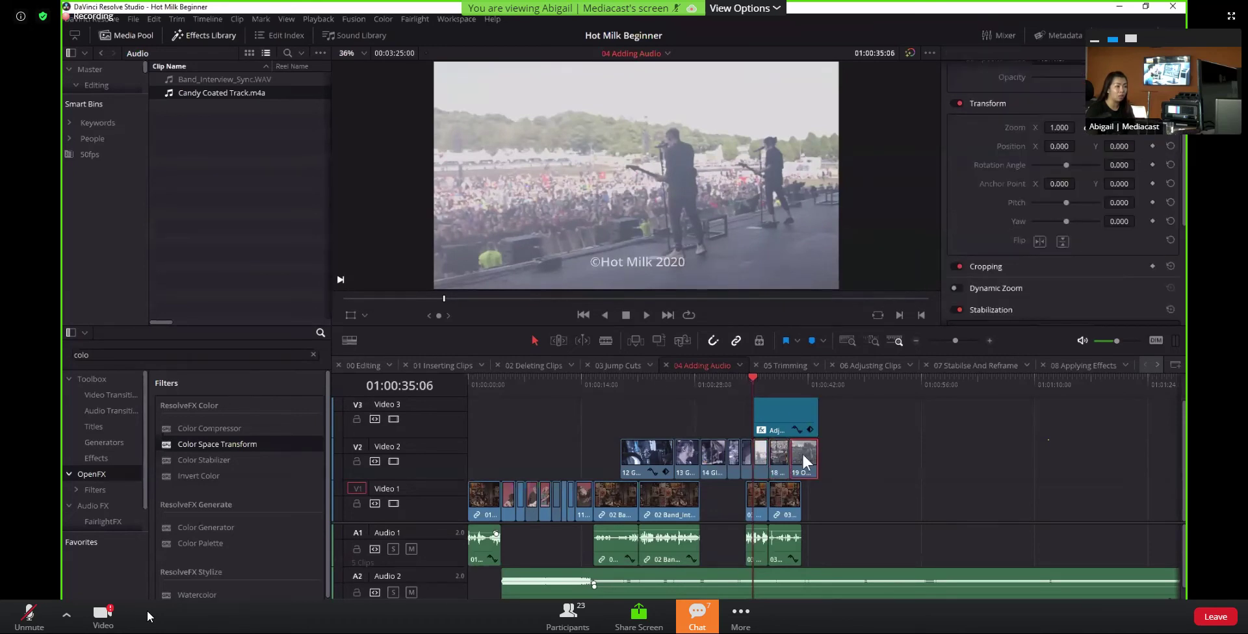
On the drummer shot, toggle the adjustment clip's Color Space Transform to compare, leaving it off
left_click_drag(765, 377, 796, 379)
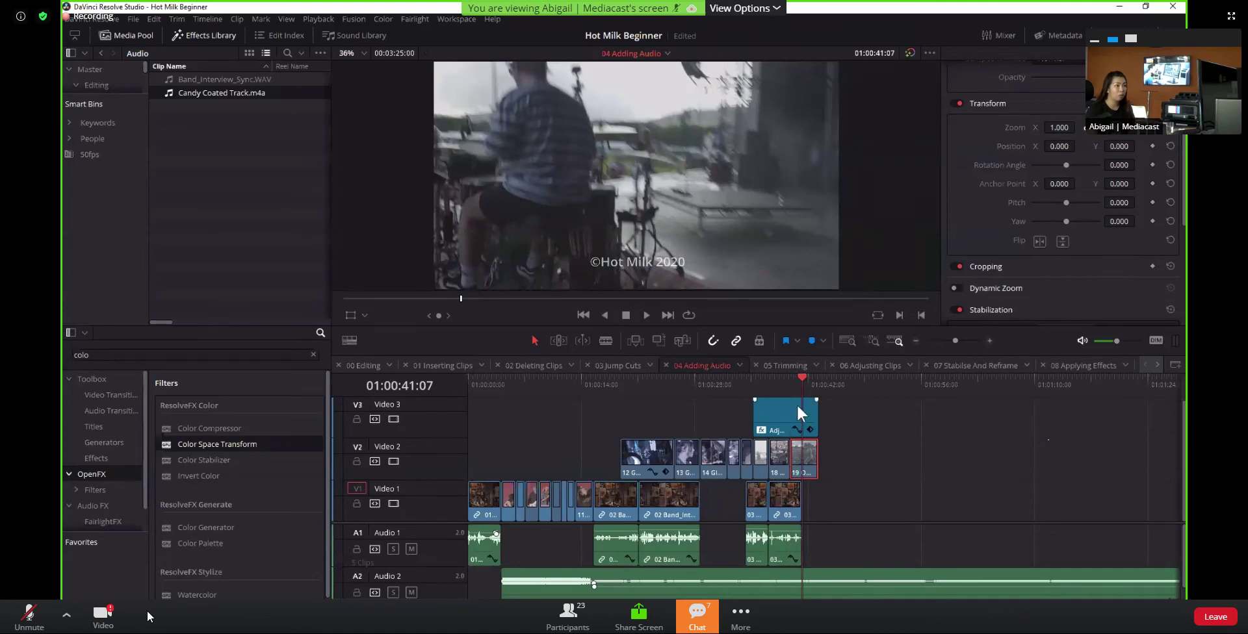
left_click(797, 427)
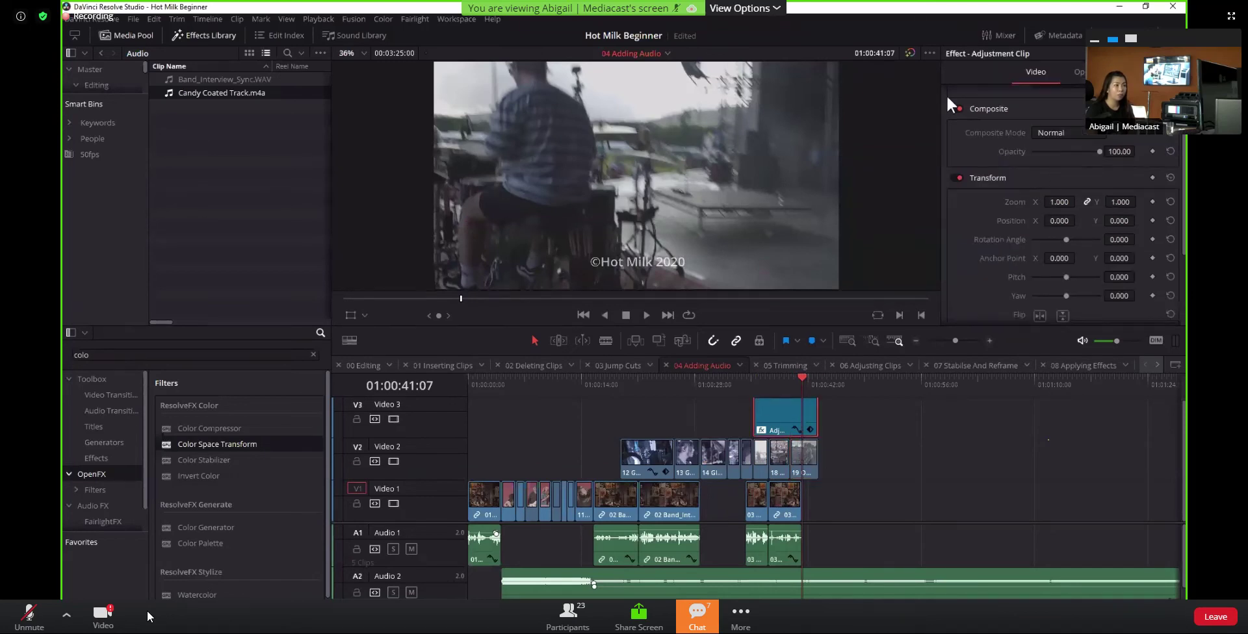
left_click(1073, 72)
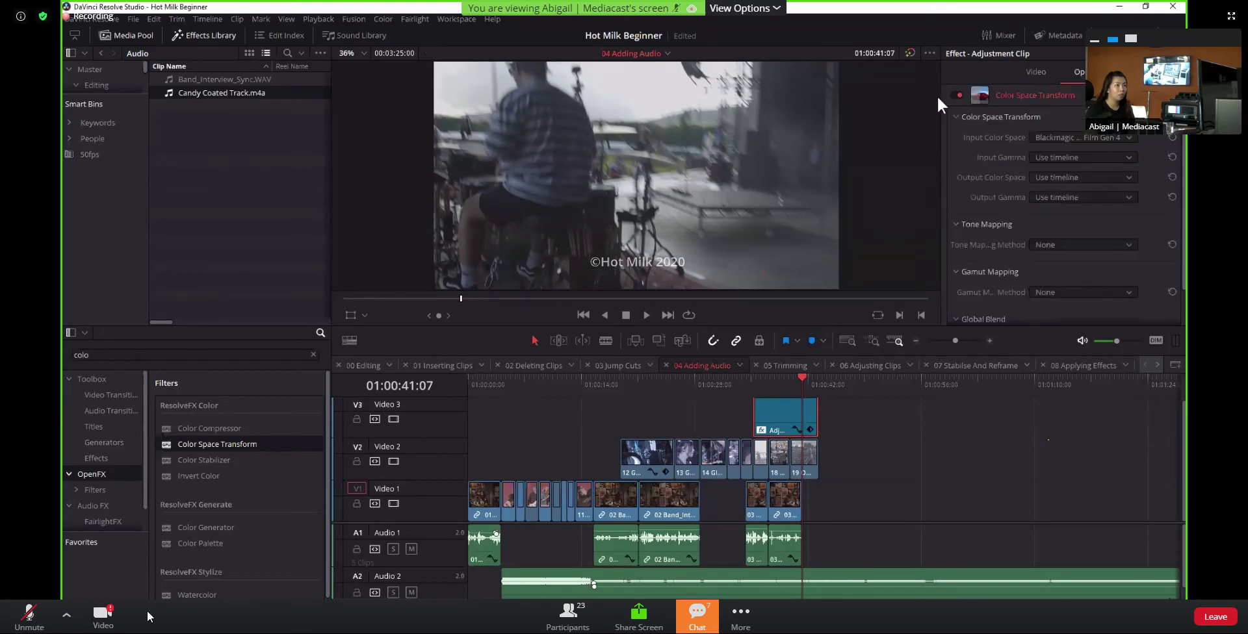
left_click(954, 96)
left_click(958, 95)
left_click(958, 95)
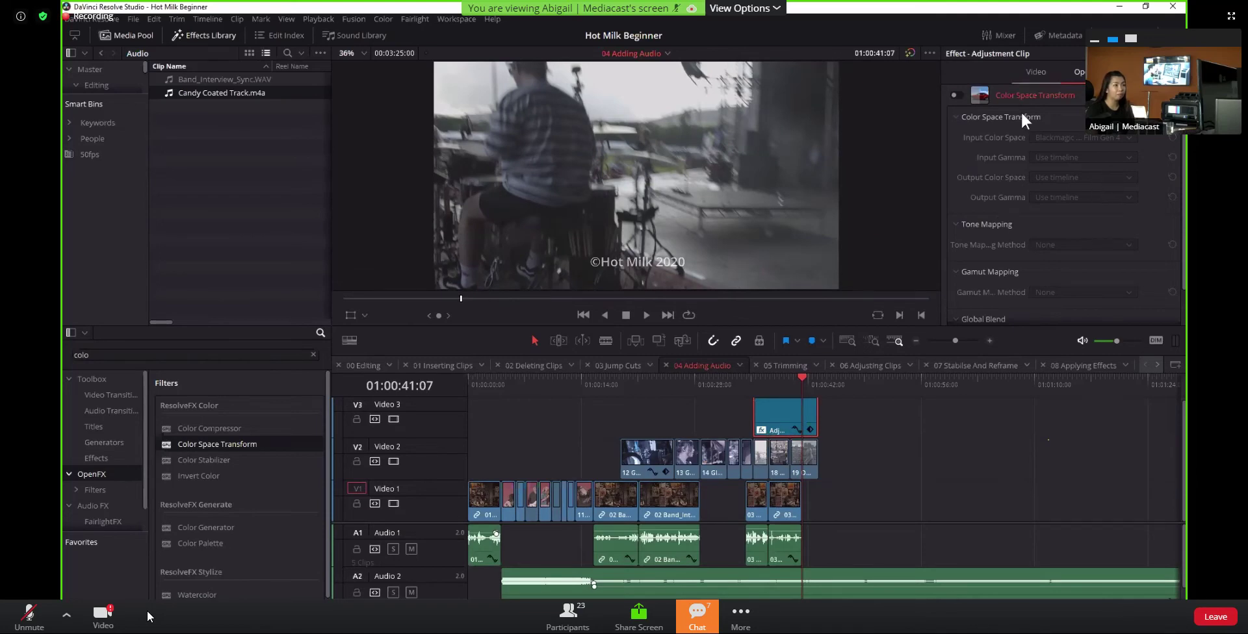
Return the playhead to 01:00:35:06 and switch the Inspector between Video and OpenFX settings
left_click(1031, 74)
left_click(1076, 72)
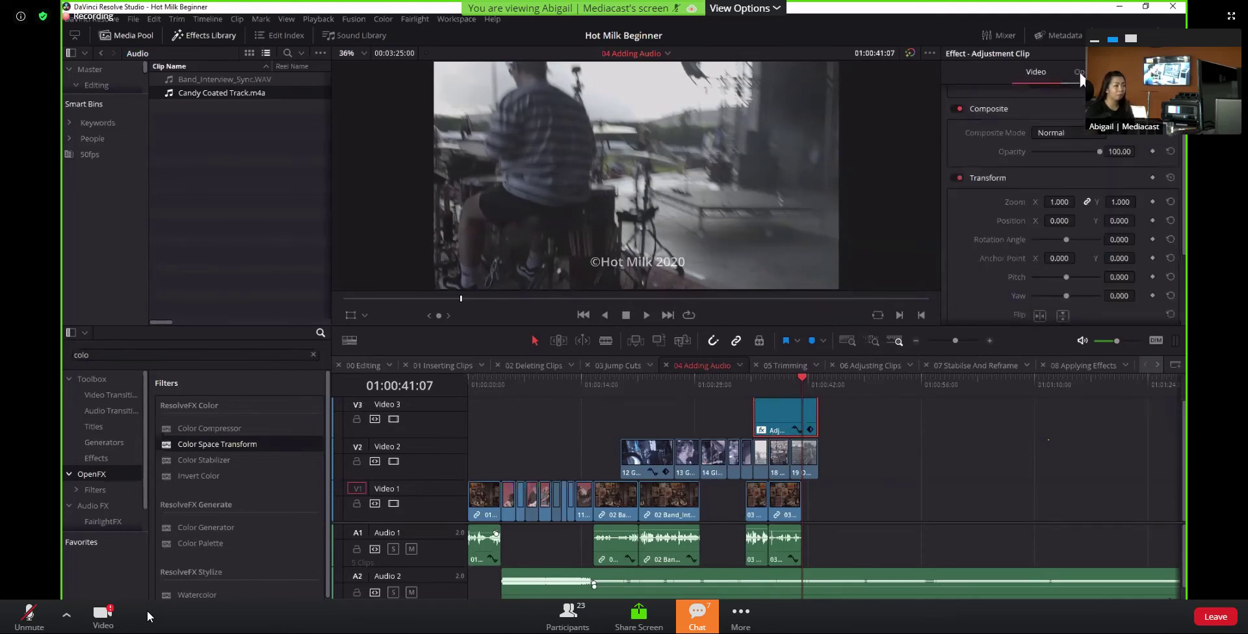
left_click(772, 379)
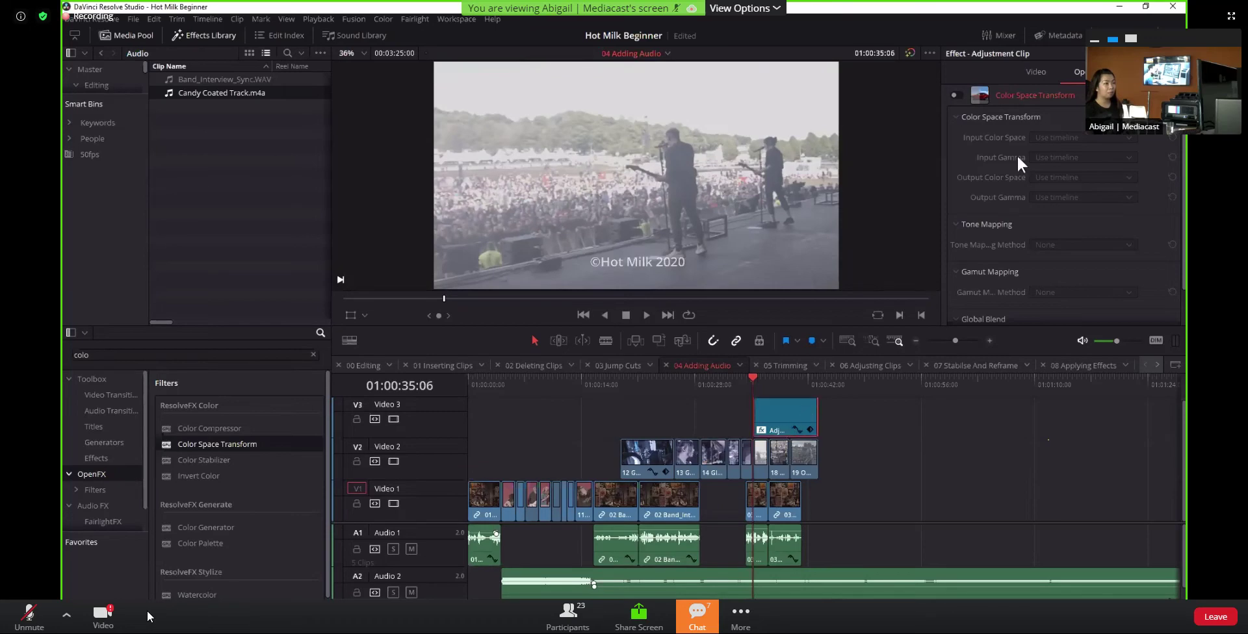
left_click(789, 410)
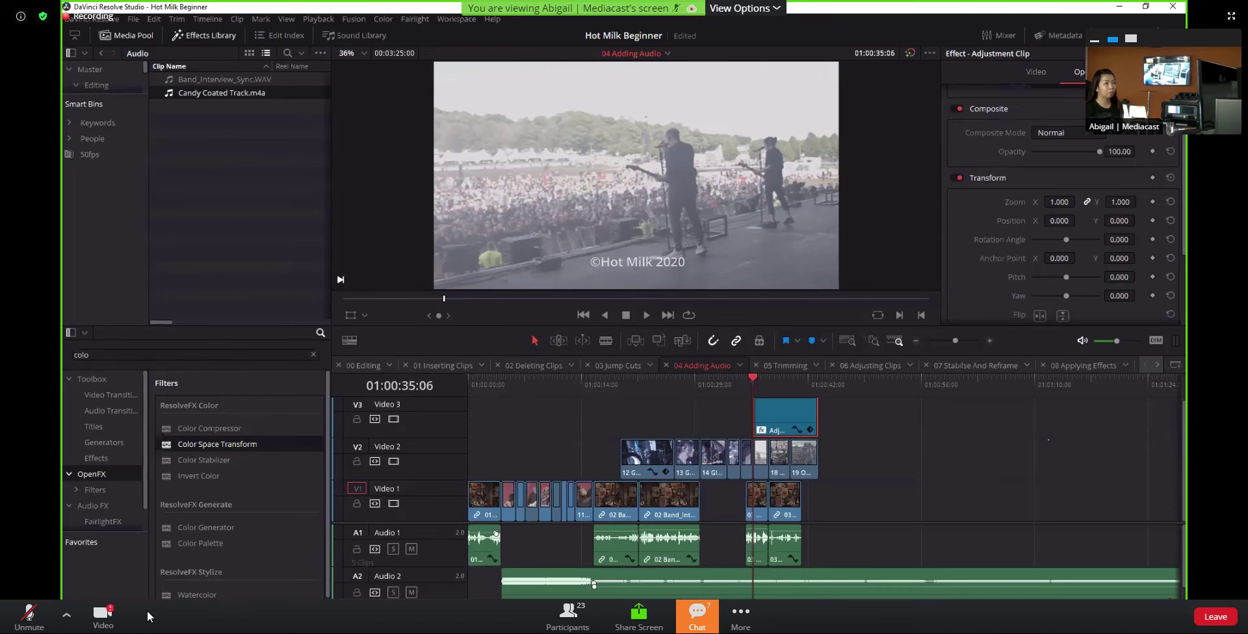
scroll(1059, 195, "down", 5)
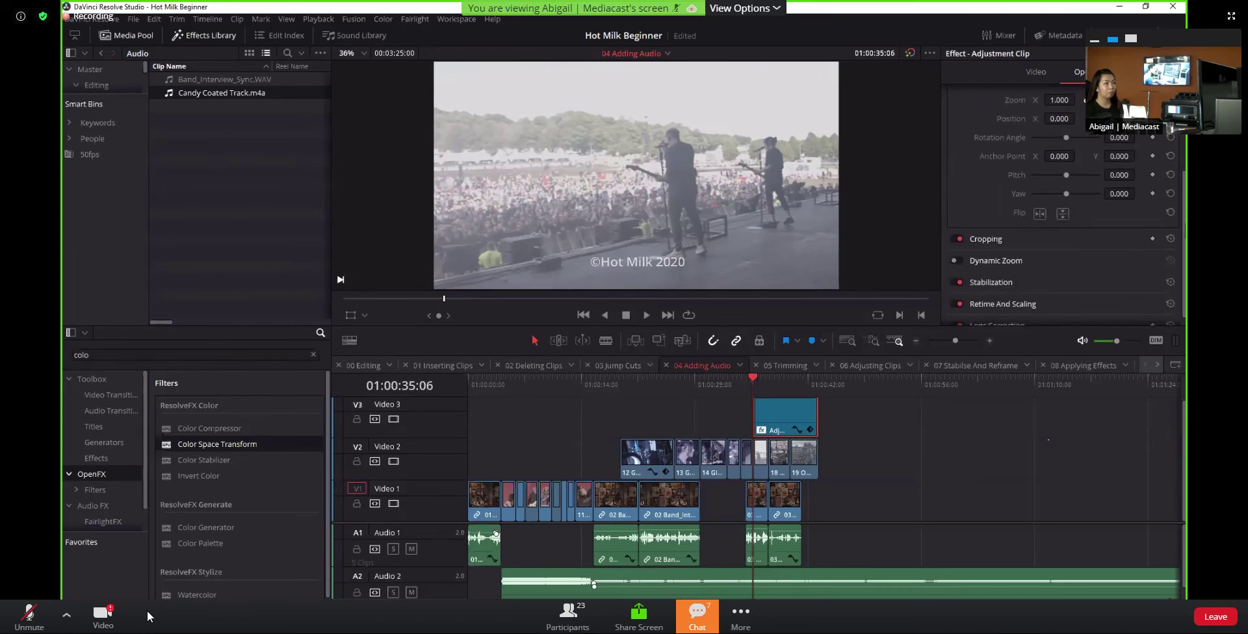
scroll(1065, 163, "up", 8)
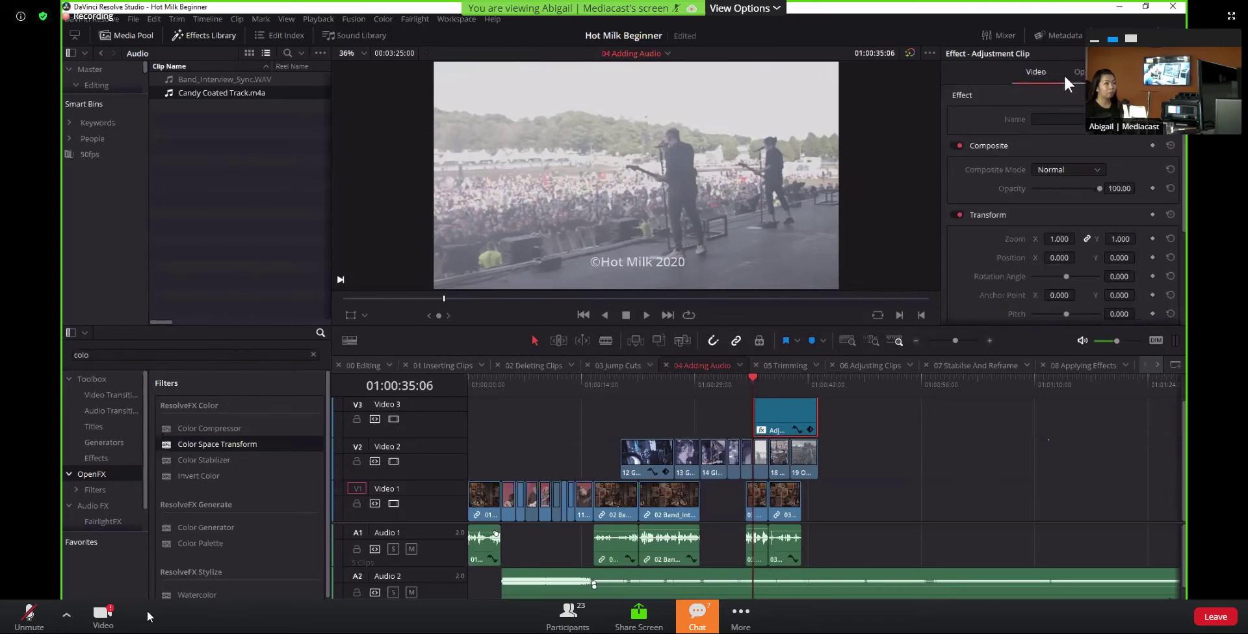
left_click(1077, 73)
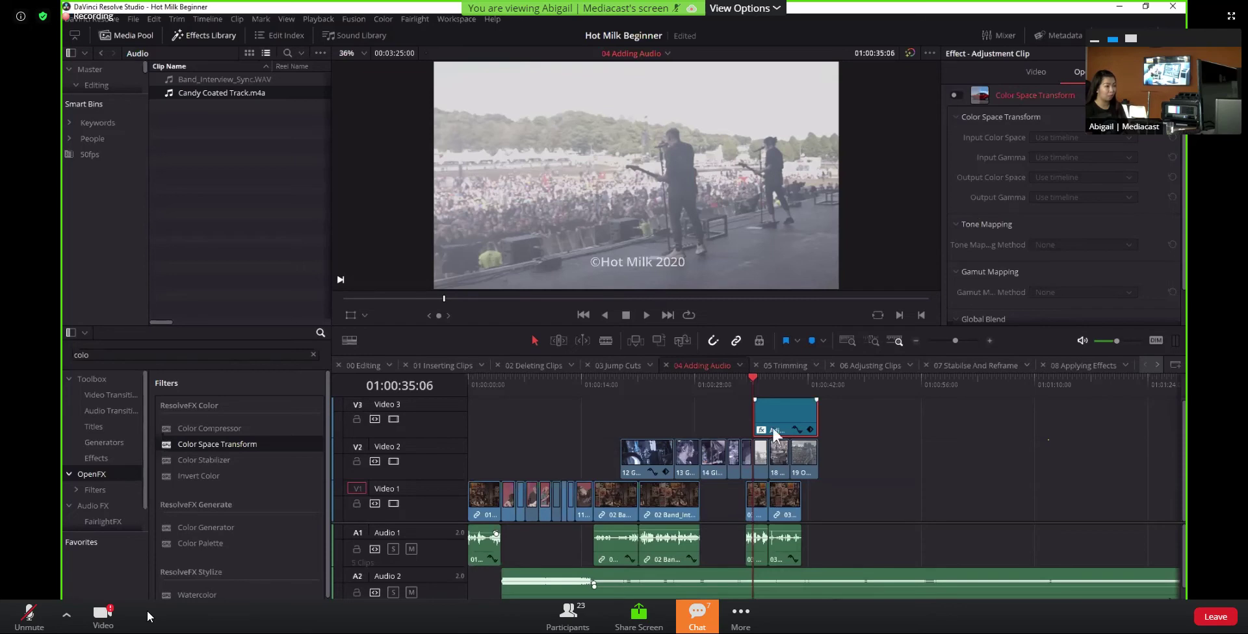
Delete the old adjustment clip from Video 3 and search the effects for 'adjust'
key("Delete")
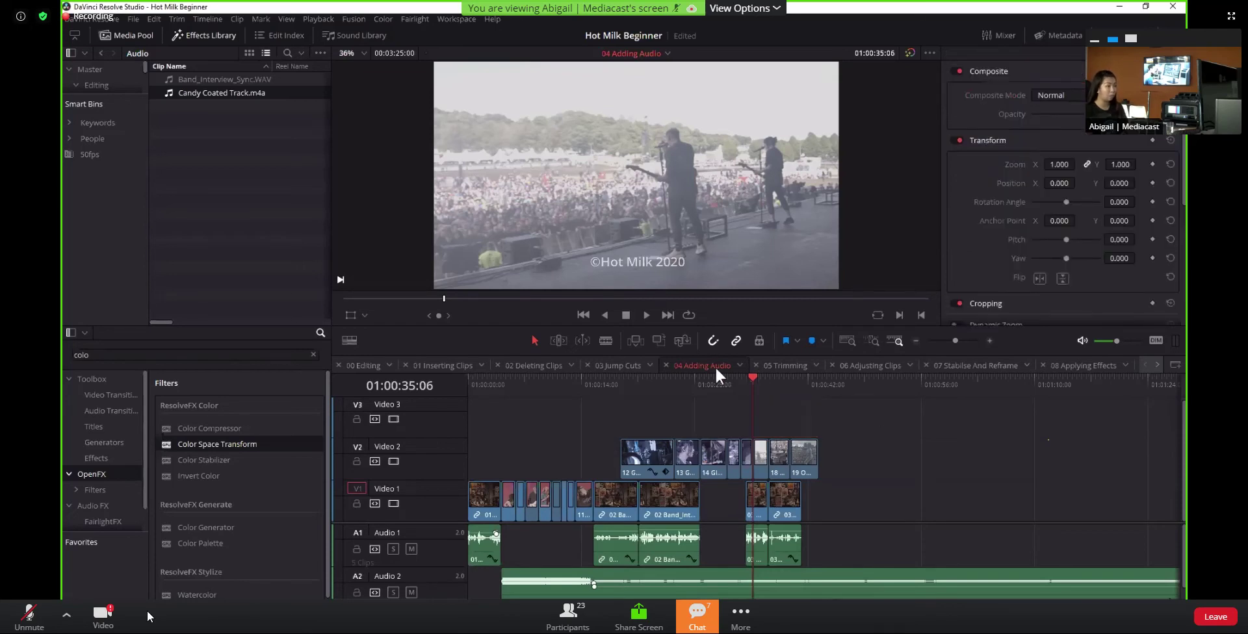
double_click(136, 349)
type("af")
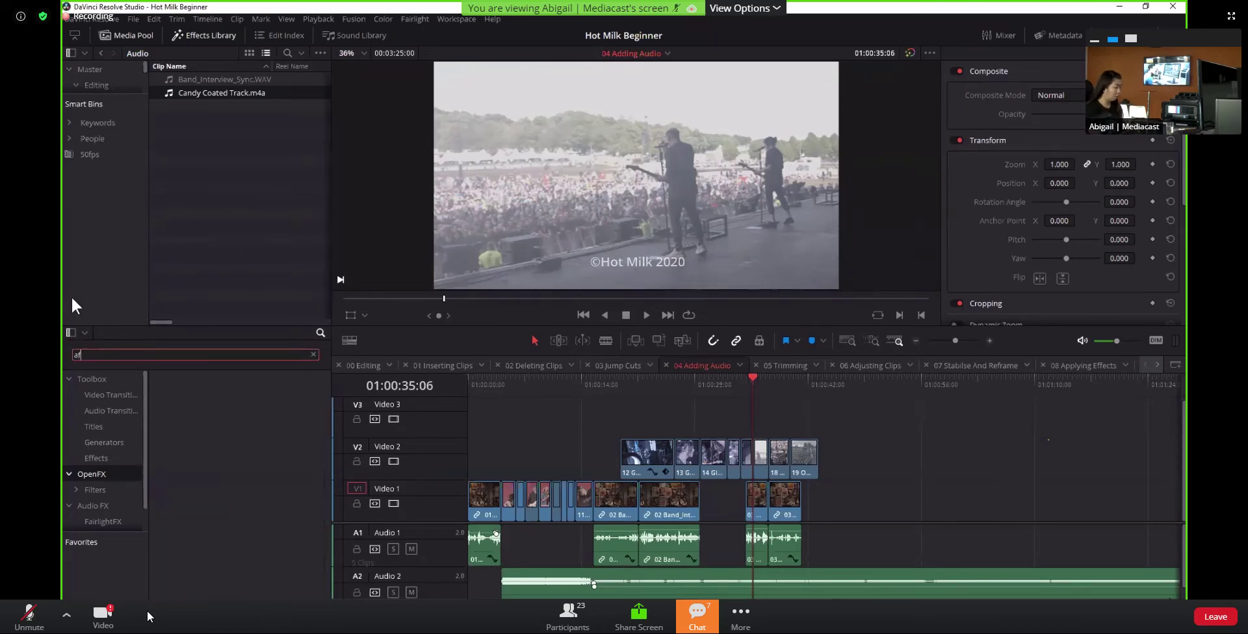
key("BackSpace")
type("djus")
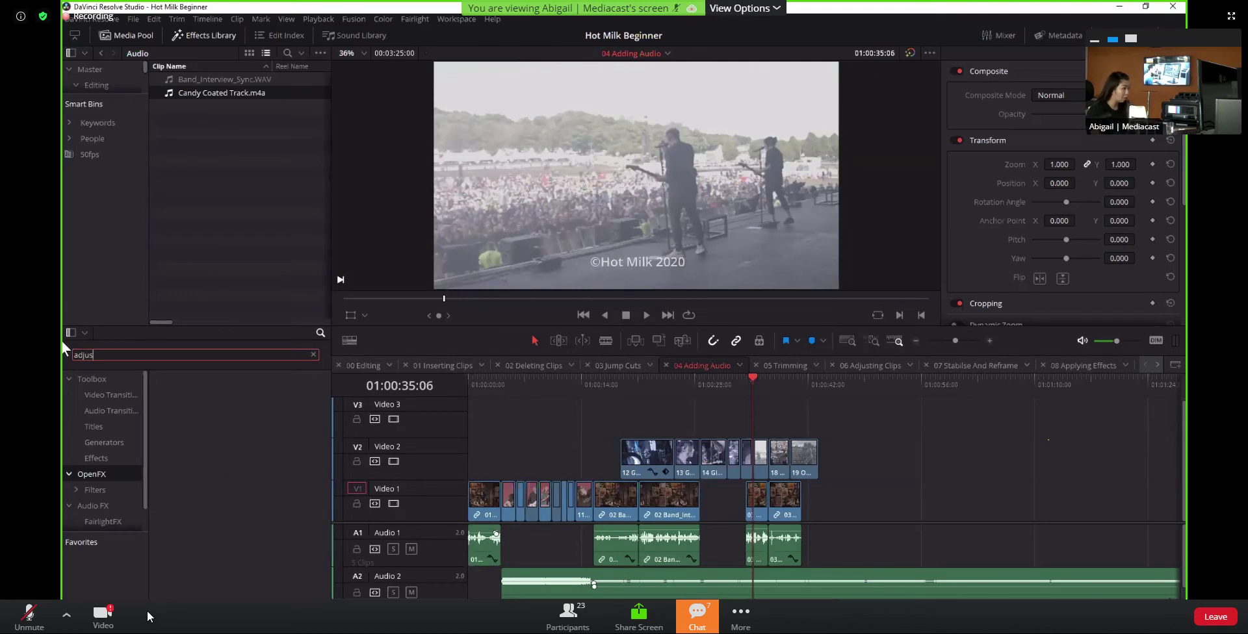
type("tment")
left_click(320, 333)
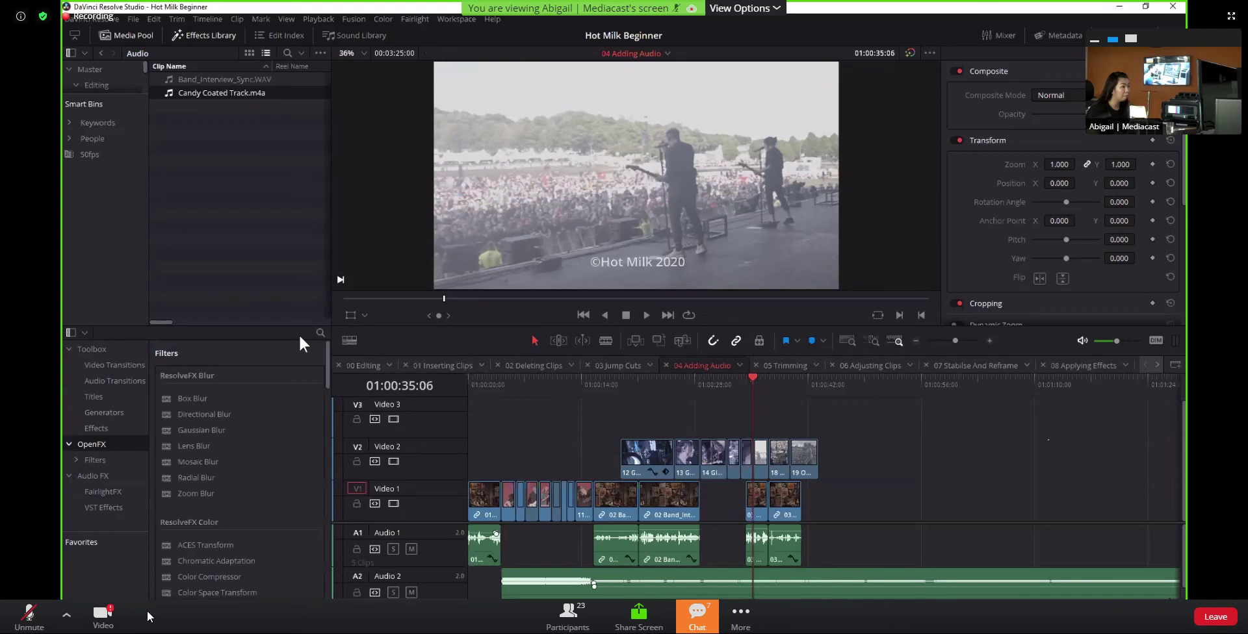
key("ctrl+f")
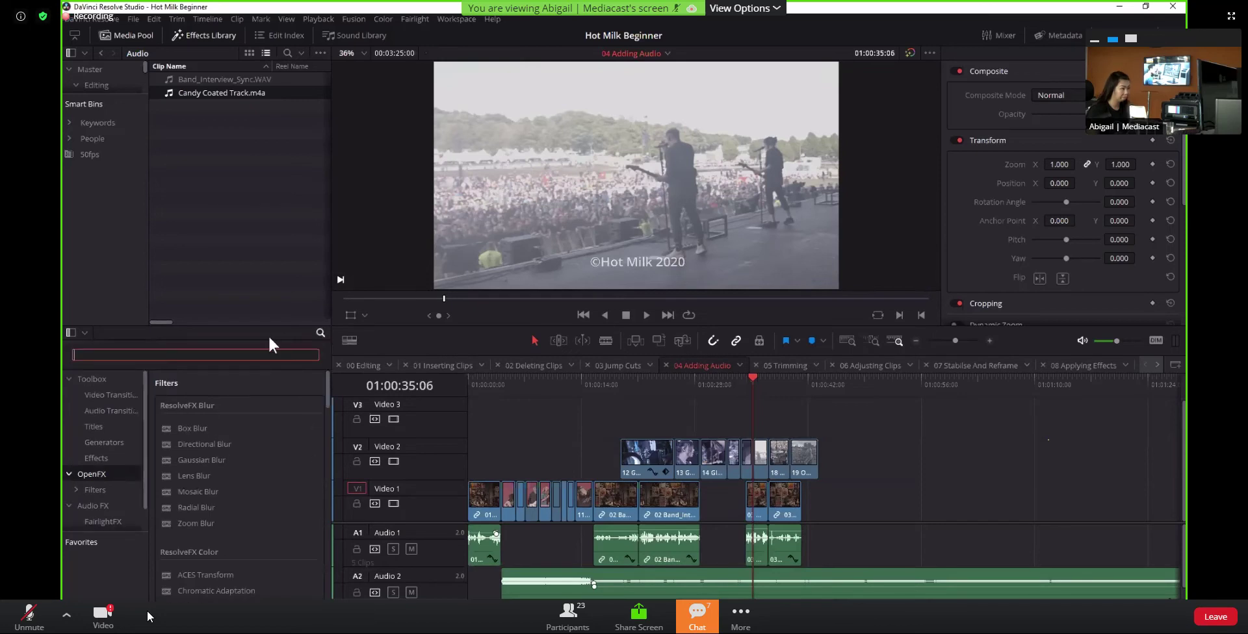
type("adjust")
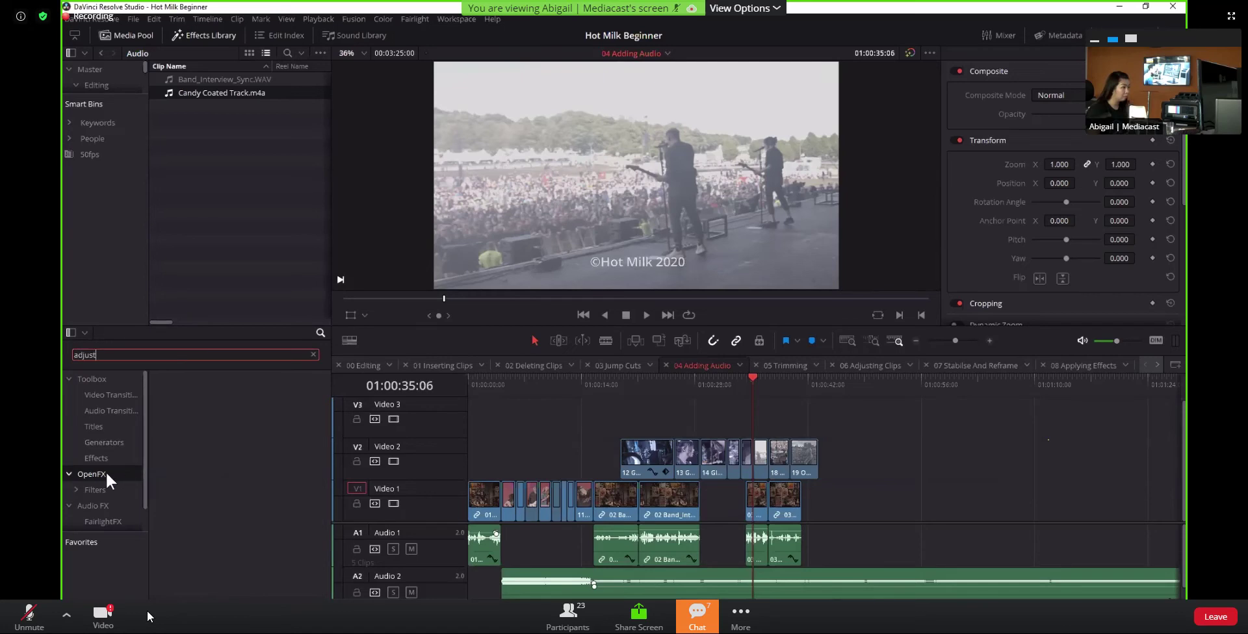
Browse the OpenFX ResolveFX filters and extend the search to 'adjustment clip'
left_click(69, 475)
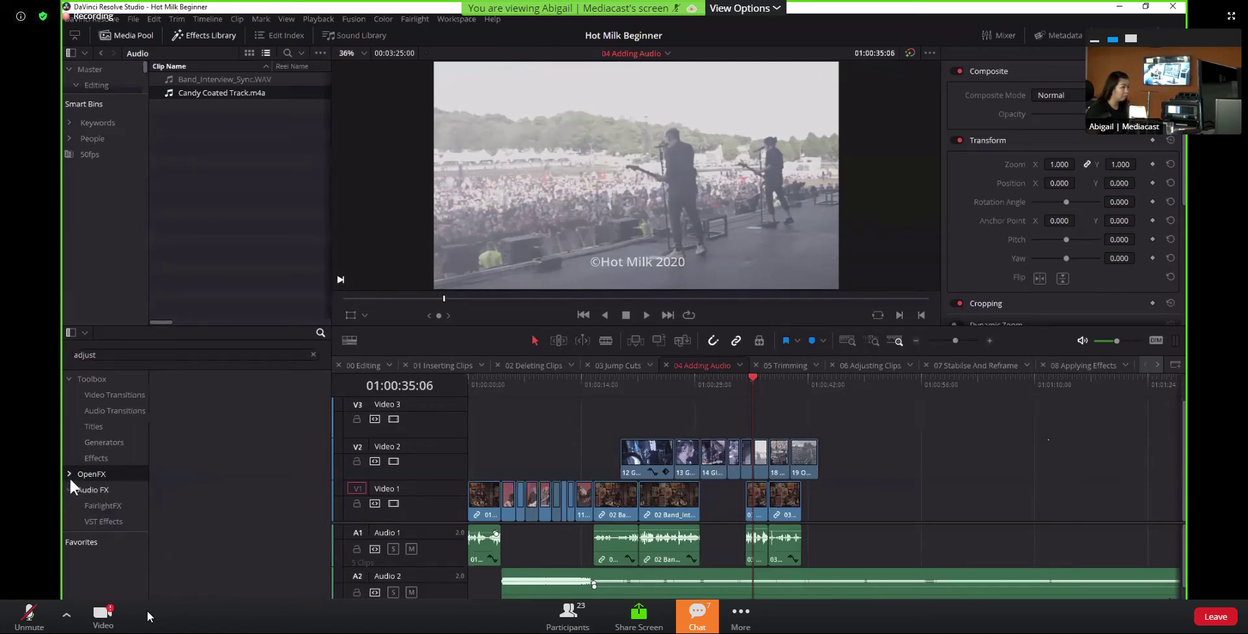
left_click(74, 487)
left_click(114, 501)
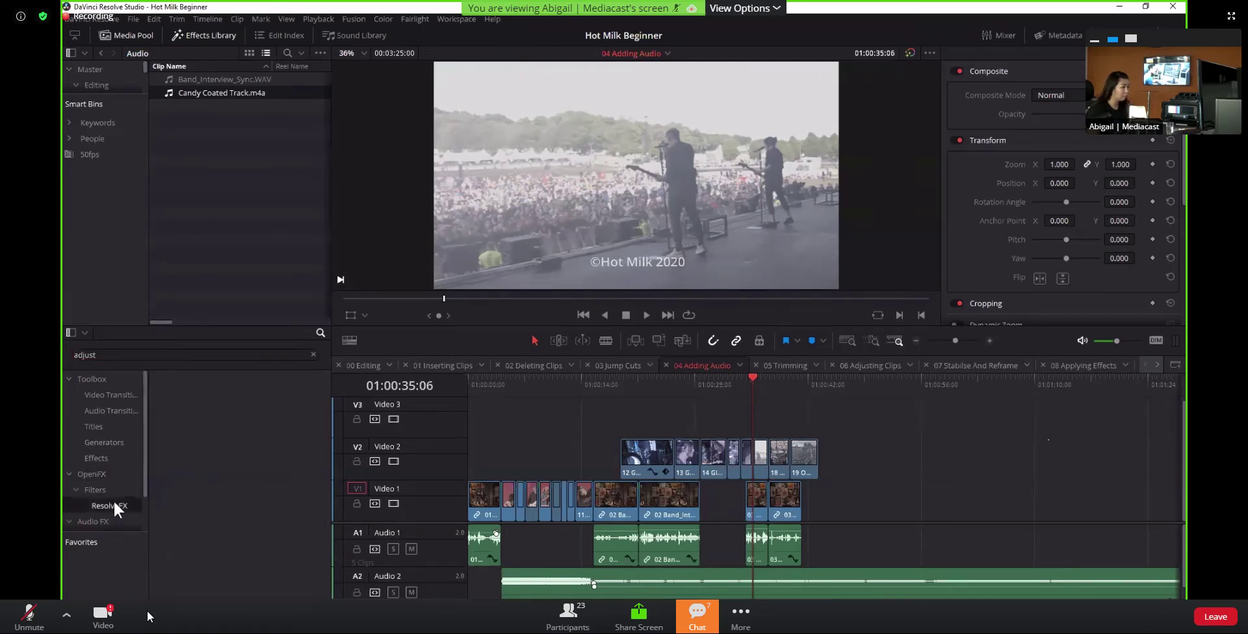
left_click(107, 357)
type("men")
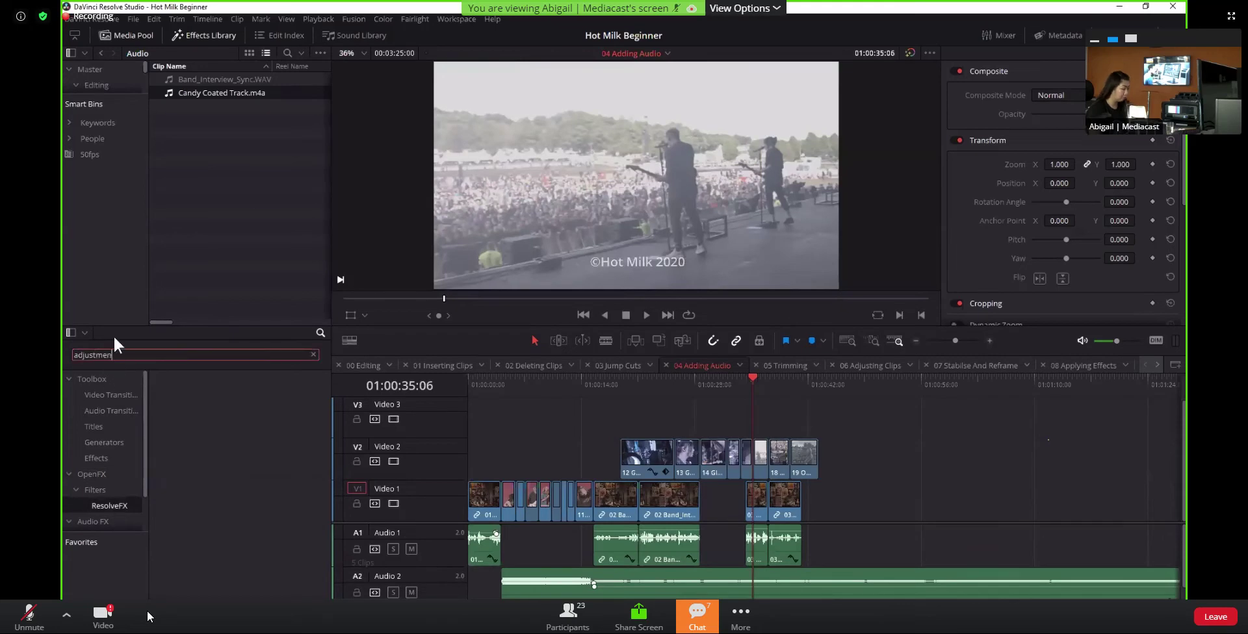
type("t clip")
left_click(320, 333)
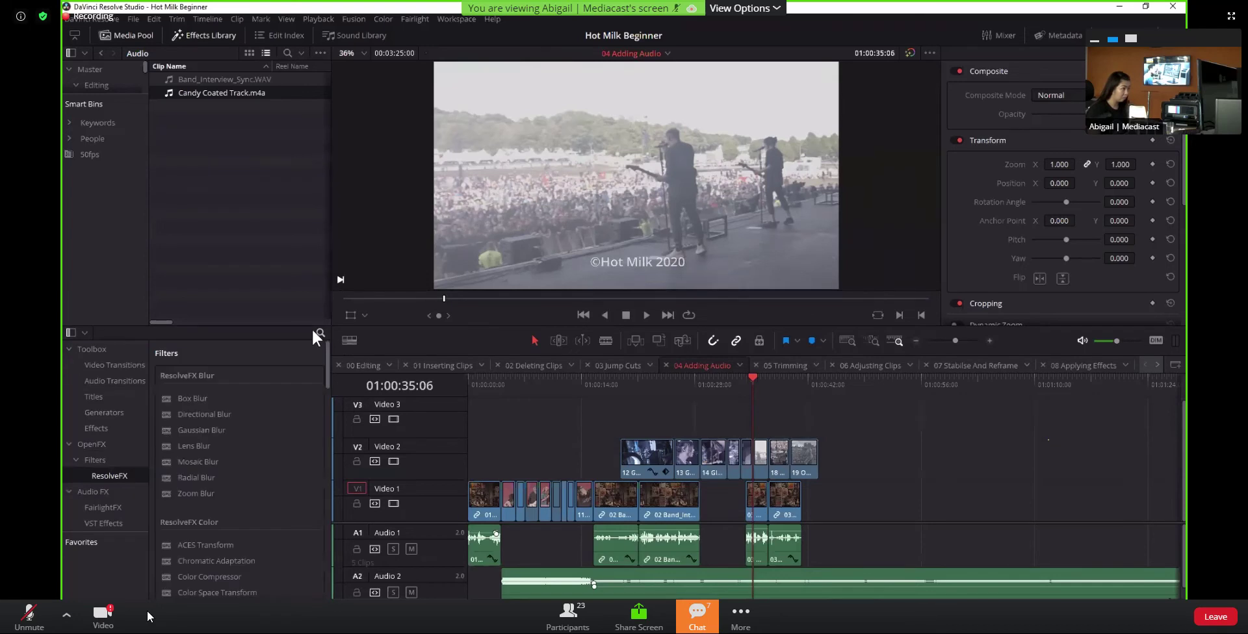
scroll(251, 450, "down", 10)
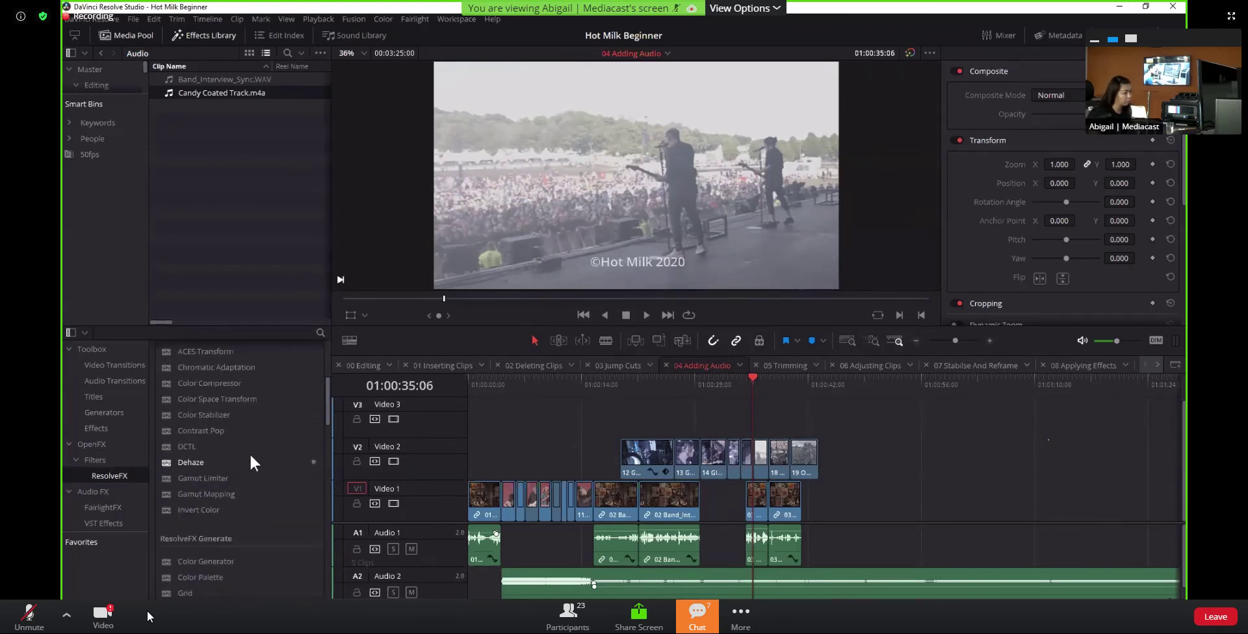
scroll(250, 455, "down", 5)
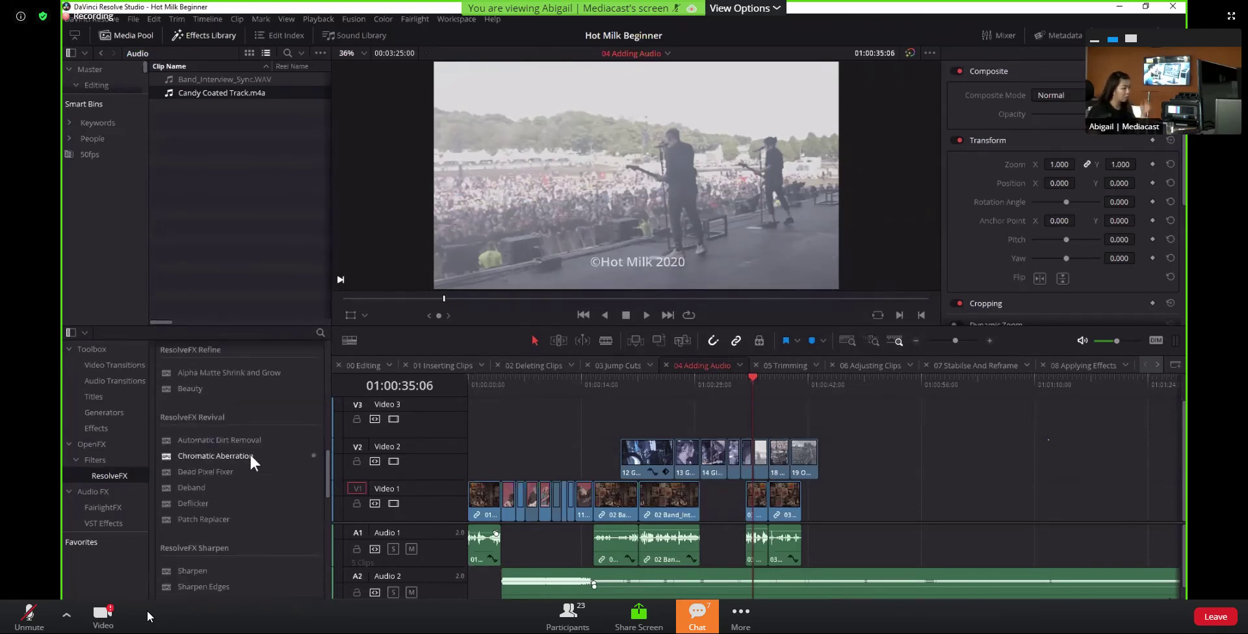
scroll(249, 454, "up", 4)
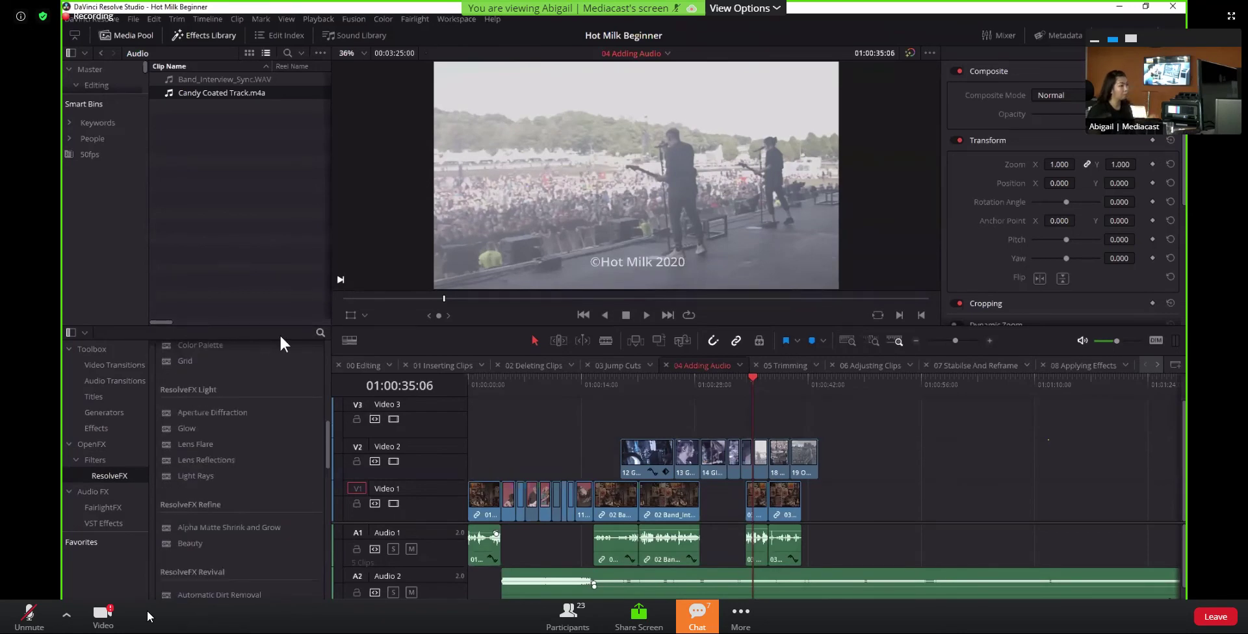
Search 'adjustment' again and drop a new Adjustment Clip above the clips at the playhead
left_click(320, 333)
type("ad")
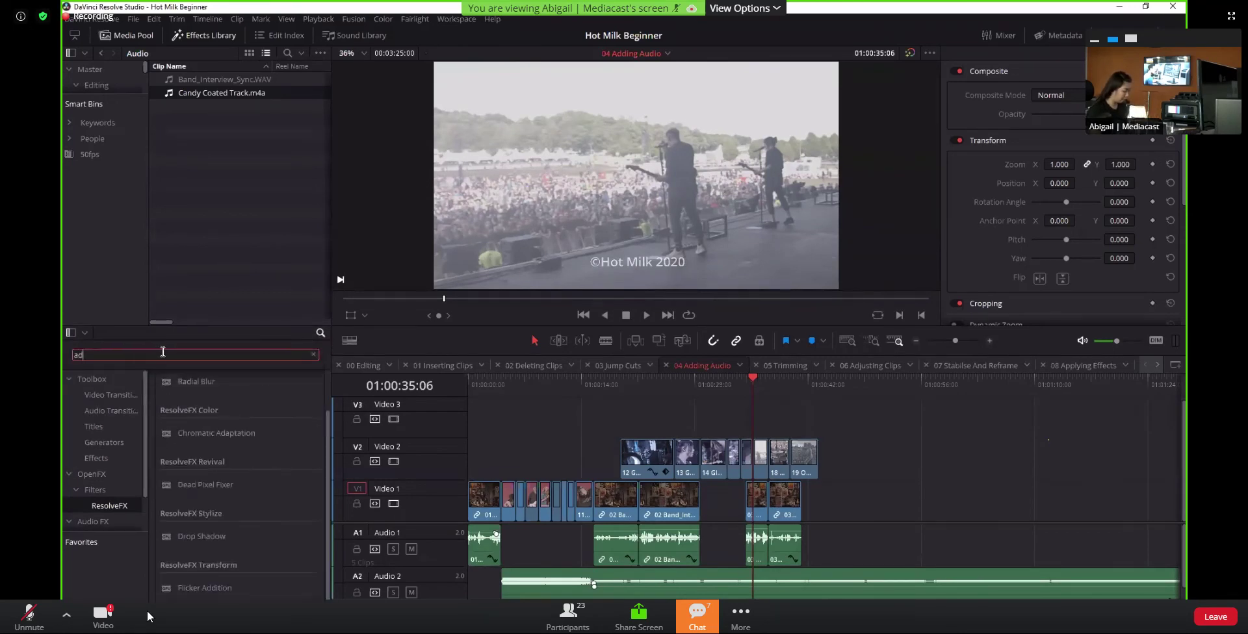
type("justment")
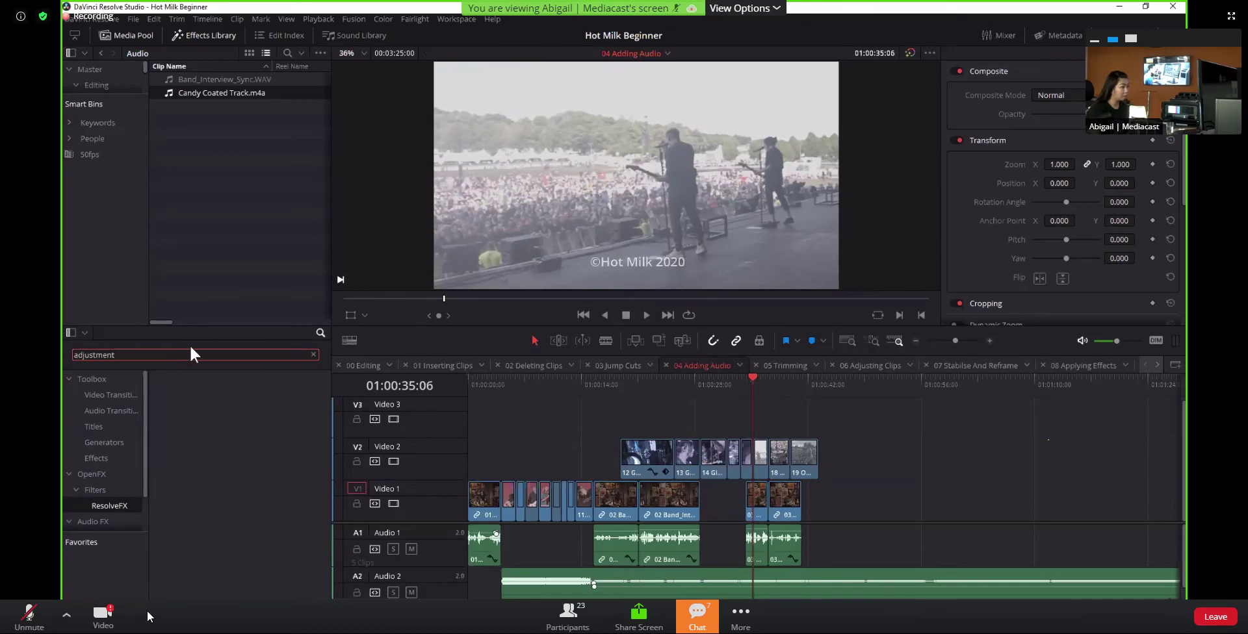
left_click(113, 390)
left_click(113, 407)
left_click(101, 459)
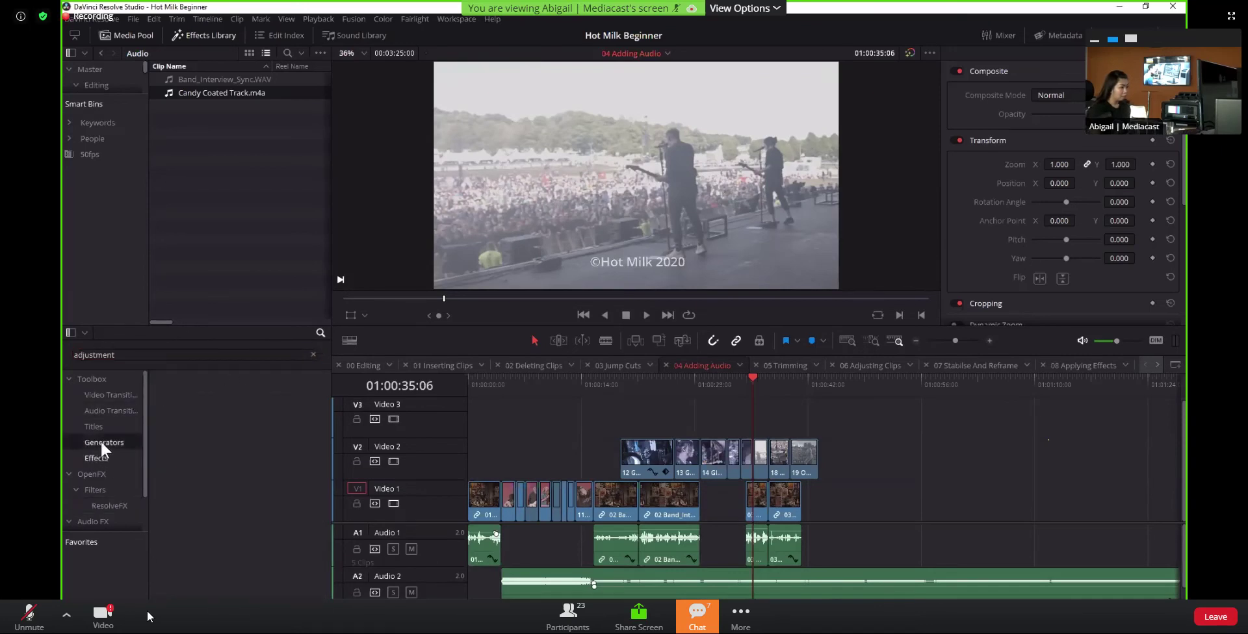
left_click_drag(203, 412, 817, 418)
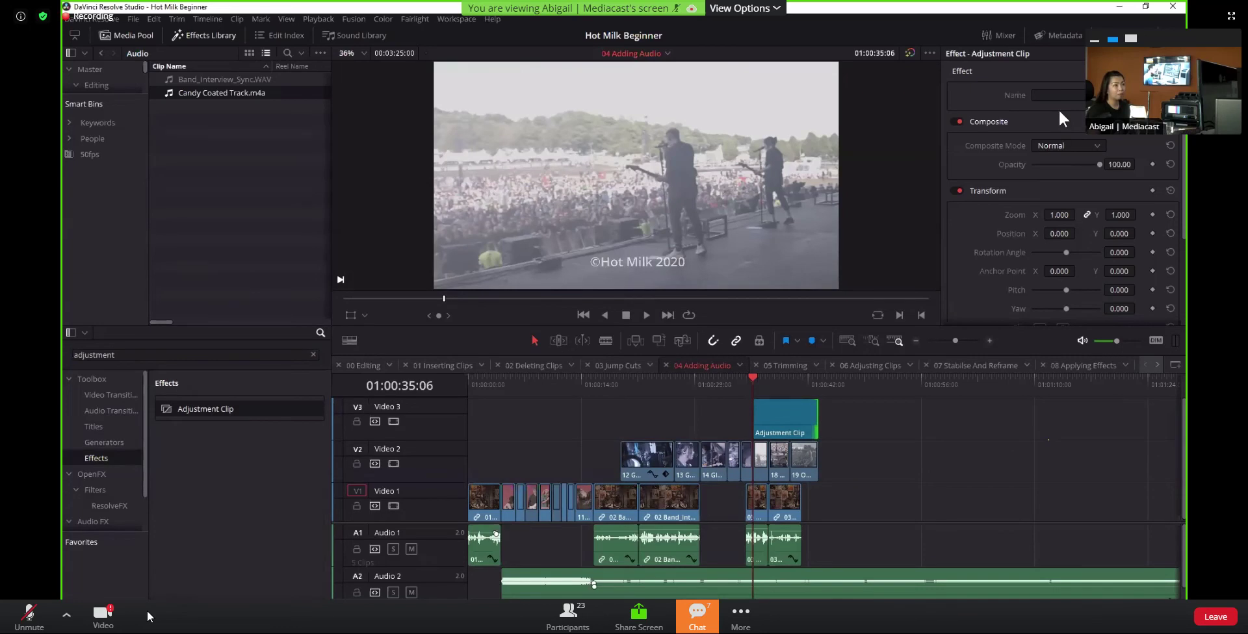
Search 'color' and drop ResolveFX Color Space Transform onto the new Video 3 adjustment clip
left_click(777, 427)
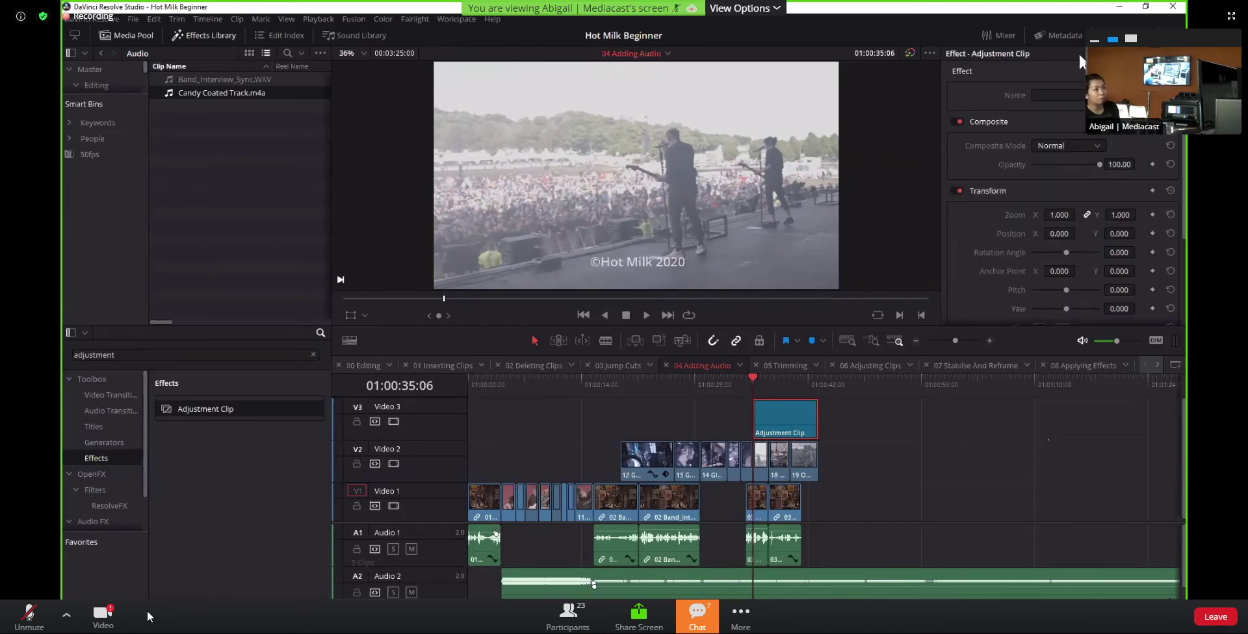
double_click(133, 355)
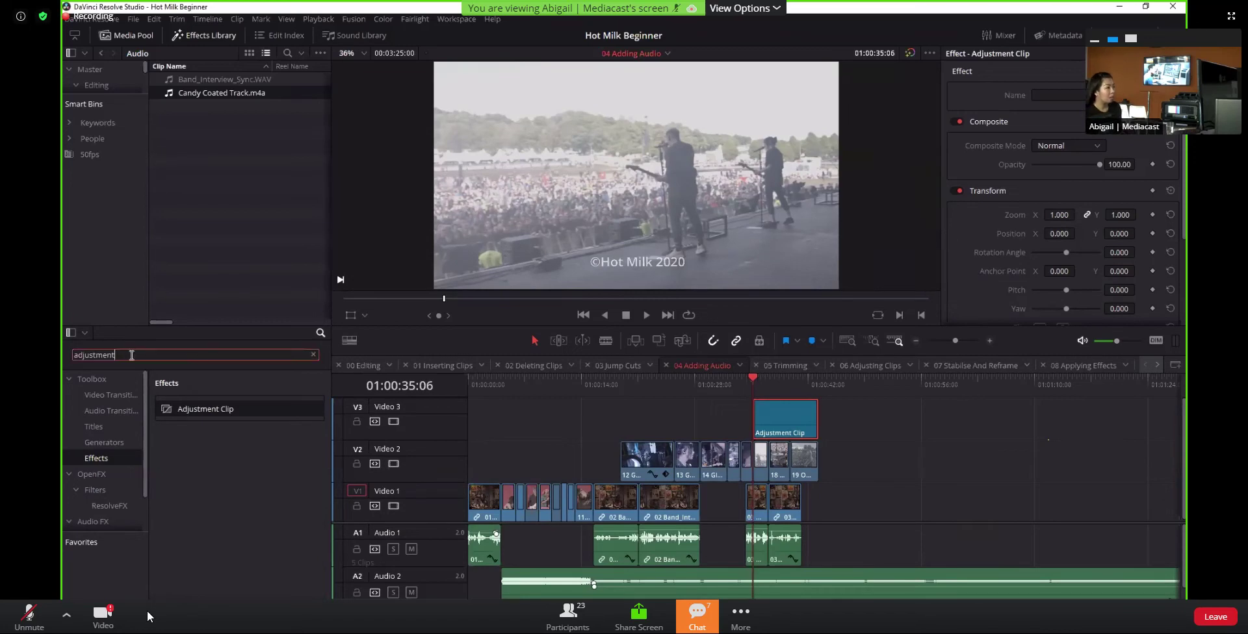
type("color")
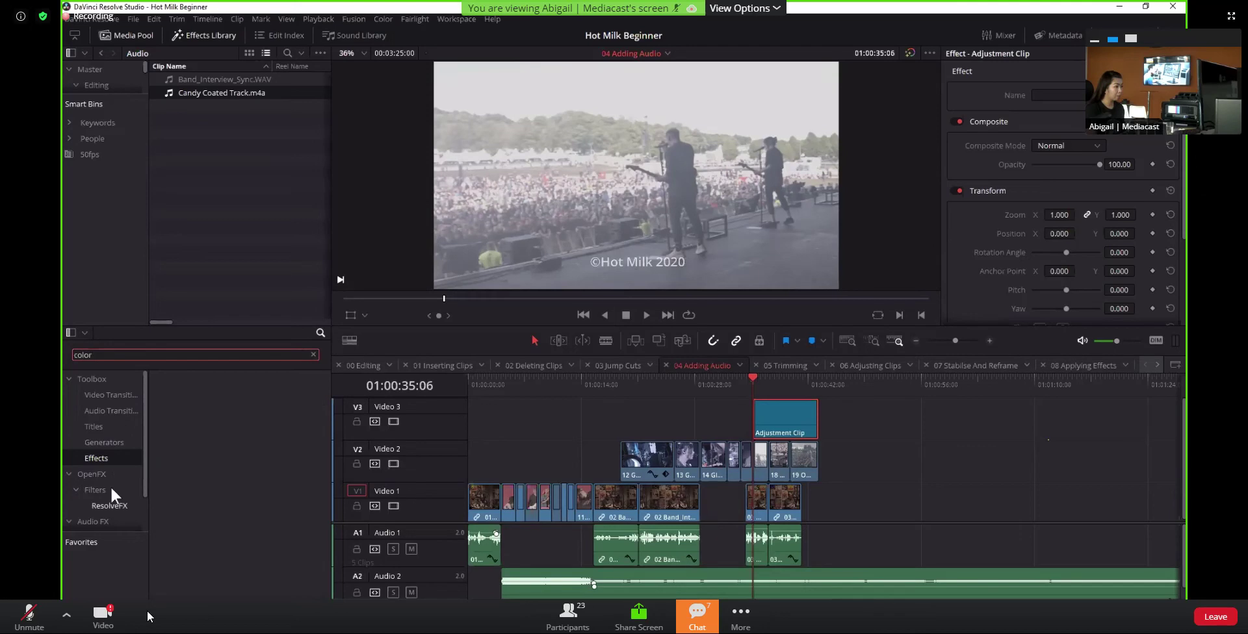
left_click(109, 503)
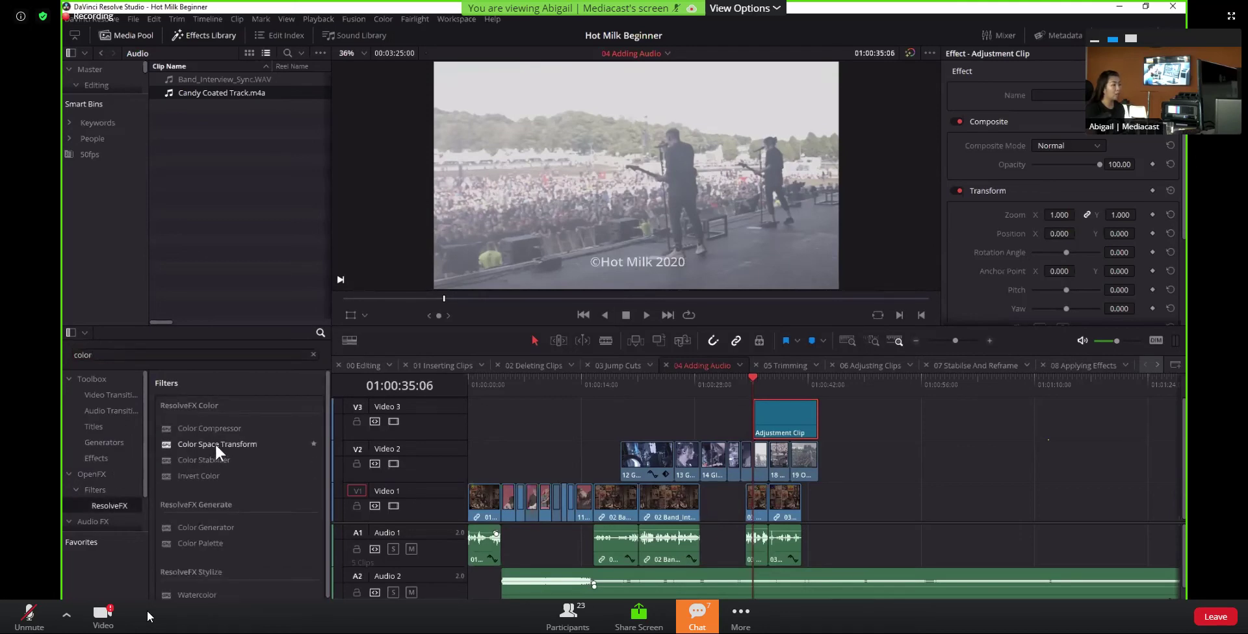
left_click_drag(214, 444, 766, 416)
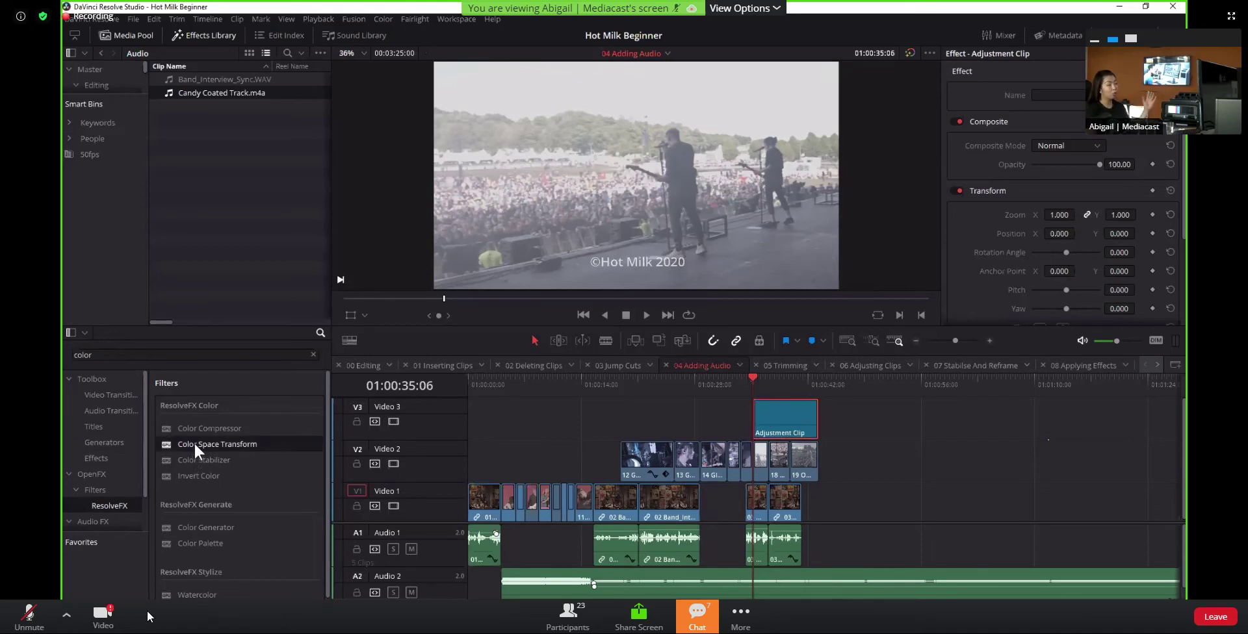
left_click_drag(195, 442, 796, 427)
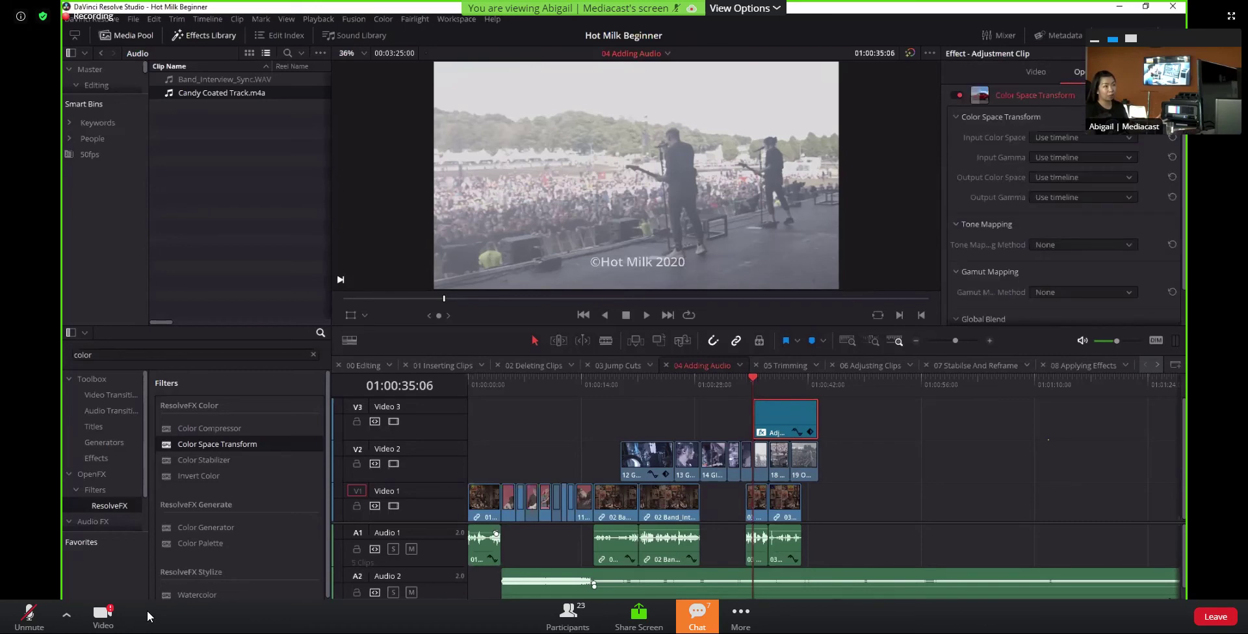
Set the transform's Input Color Space and Input Gamma to Blackmagic Pocket 4K Film Gen 4
left_click(1092, 137)
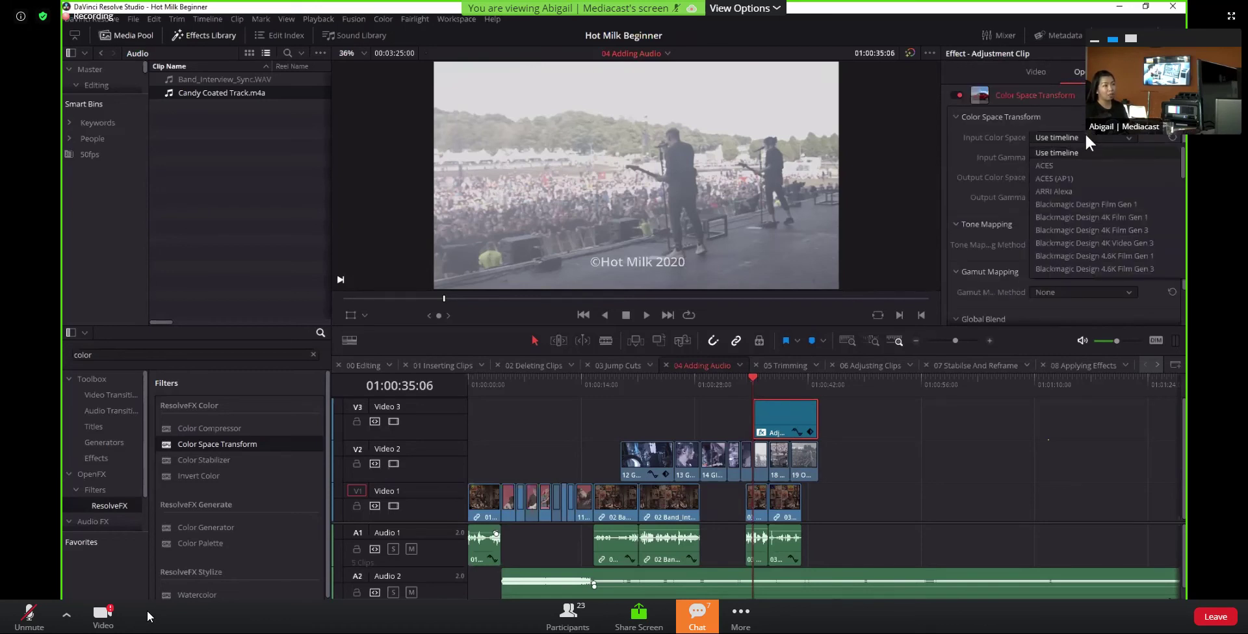
scroll(1172, 184, "down", 4)
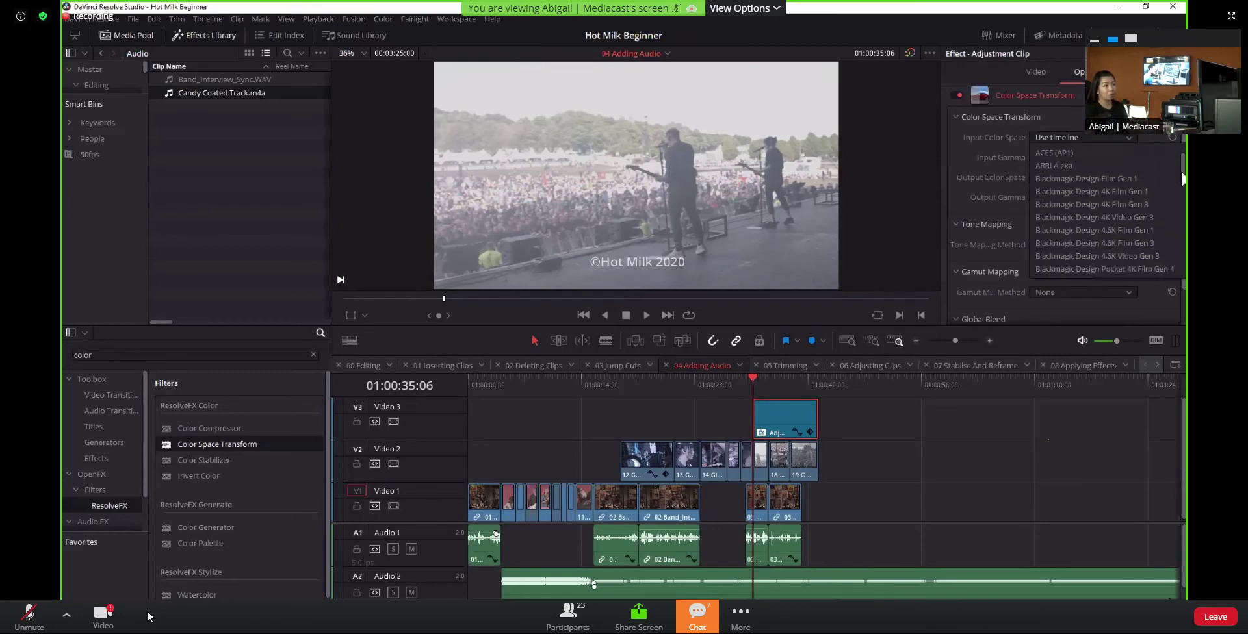
scroll(1120, 250, "down", 5)
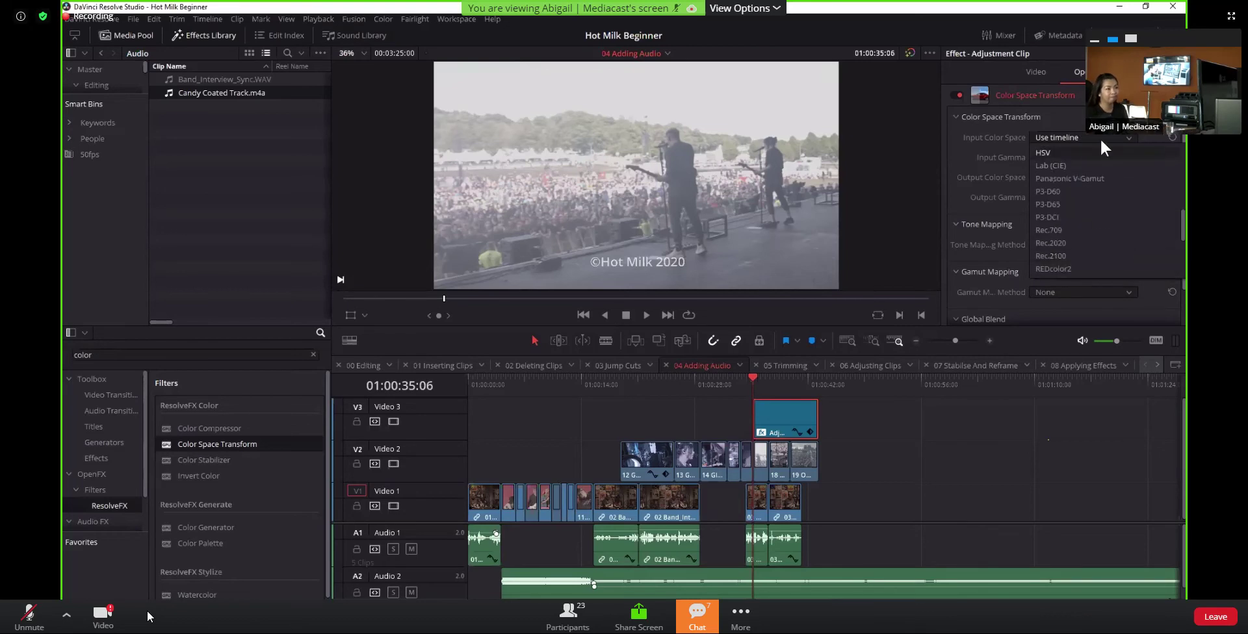
scroll(1130, 138, "up", 9)
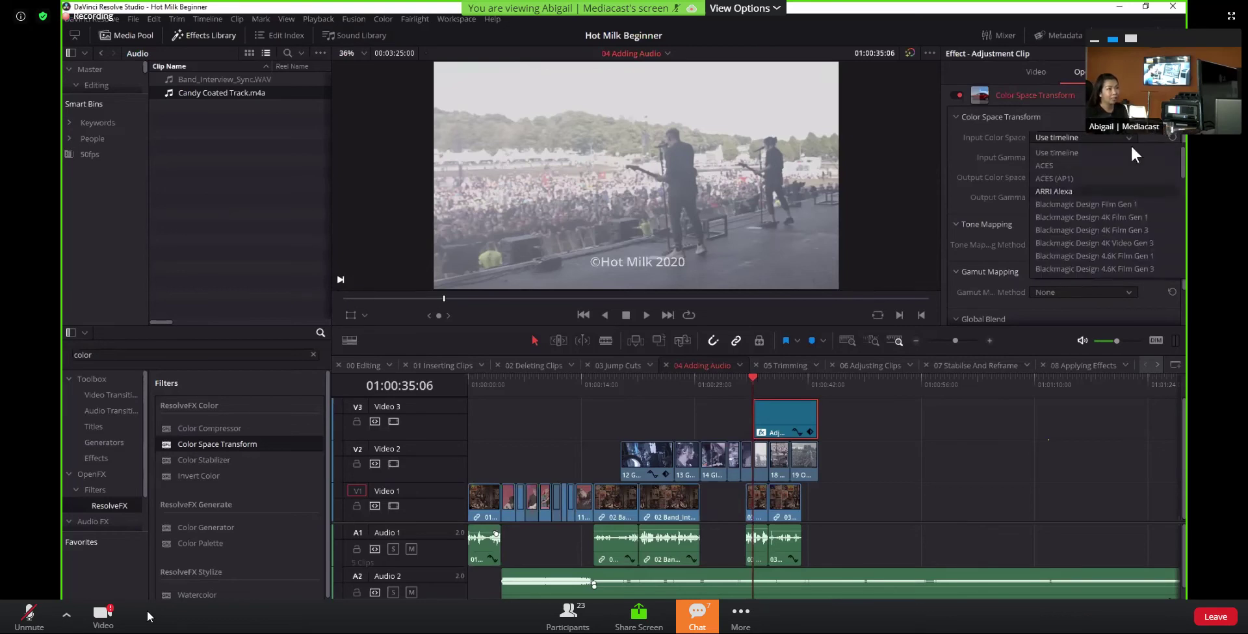
left_click_drag(1182, 171, 1182, 190)
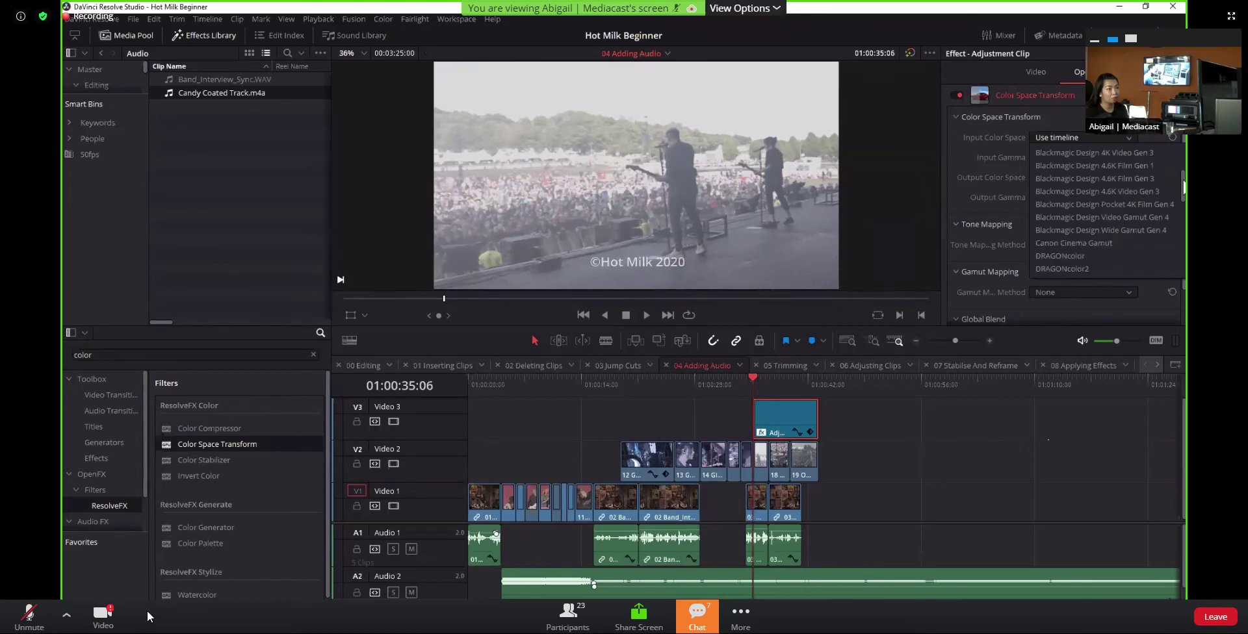
left_click(1129, 206)
left_click(1083, 158)
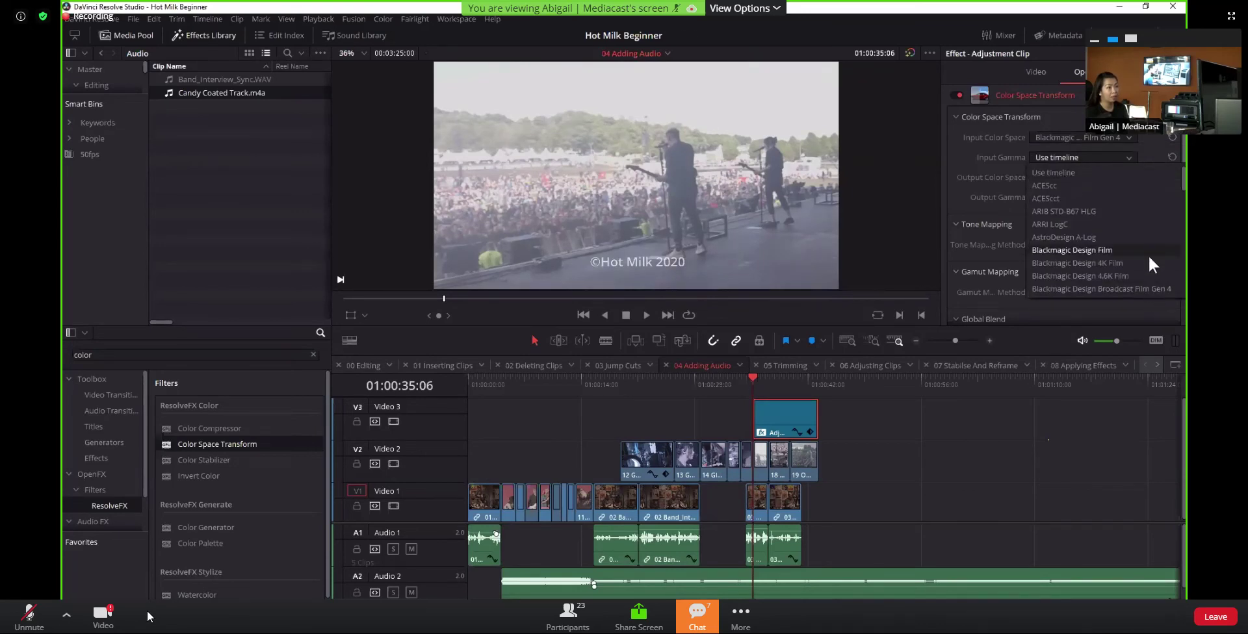
scroll(1147, 251, "down", 2)
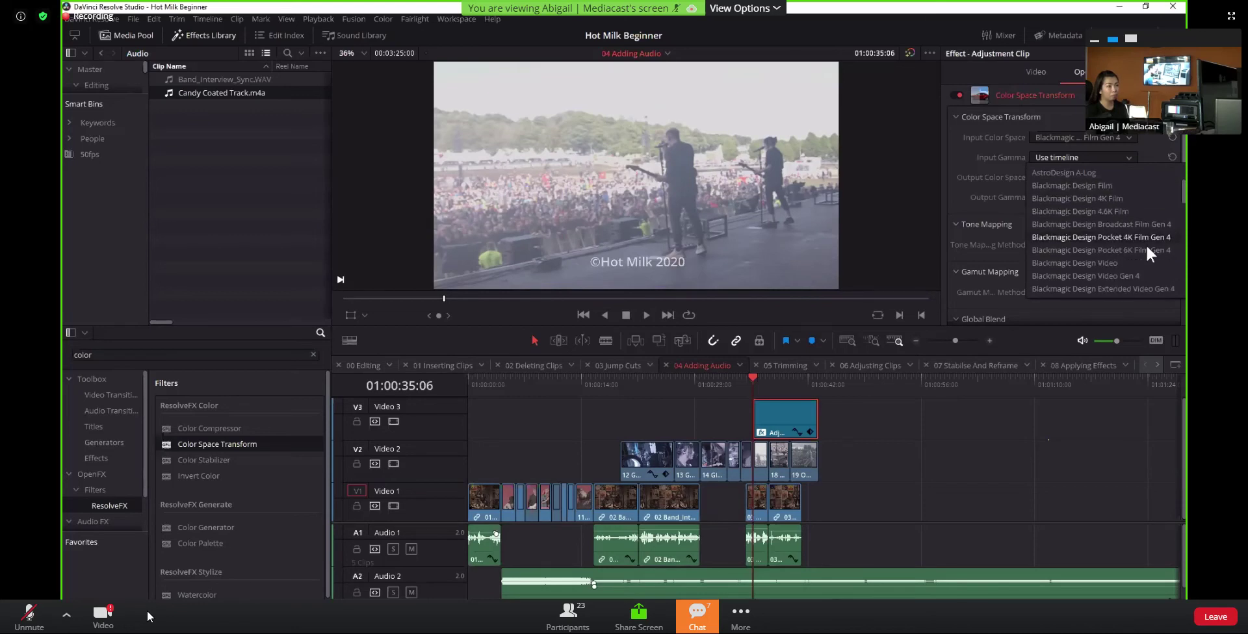
left_click(1147, 236)
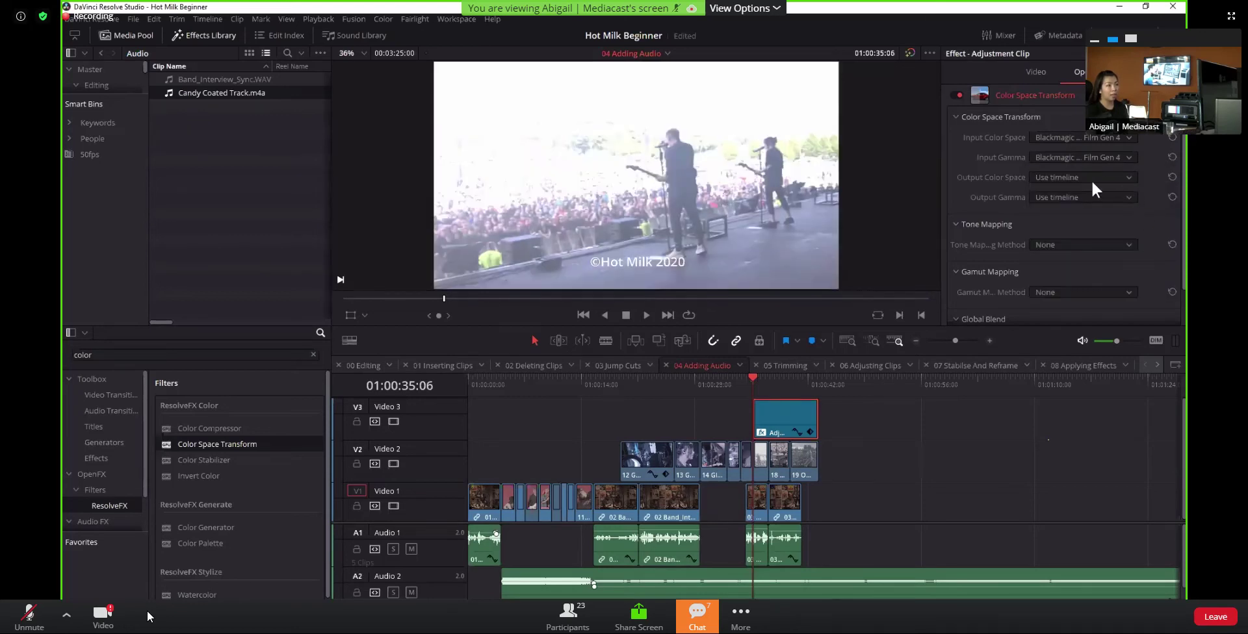
Set Output Color Space and Output Gamma to Rec.709
left_click(1127, 179)
scroll(1113, 236, "down", 3)
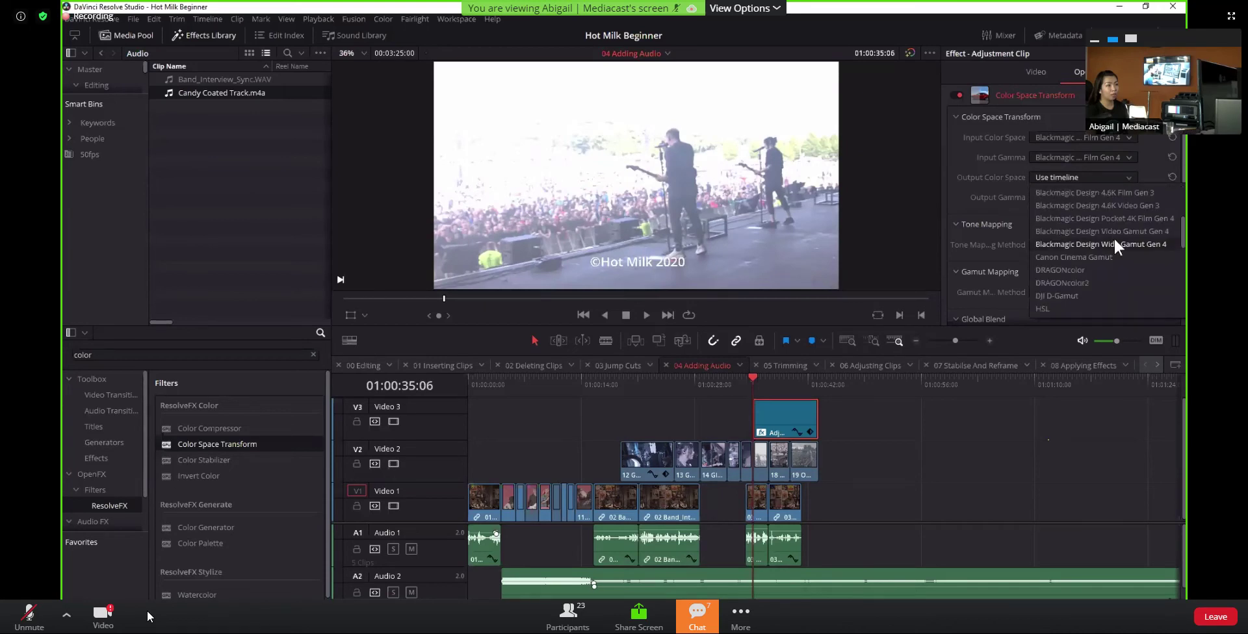
scroll(1069, 247, "down", 2)
left_click(1071, 245)
left_click(1128, 195)
scroll(1072, 247, "down", 3)
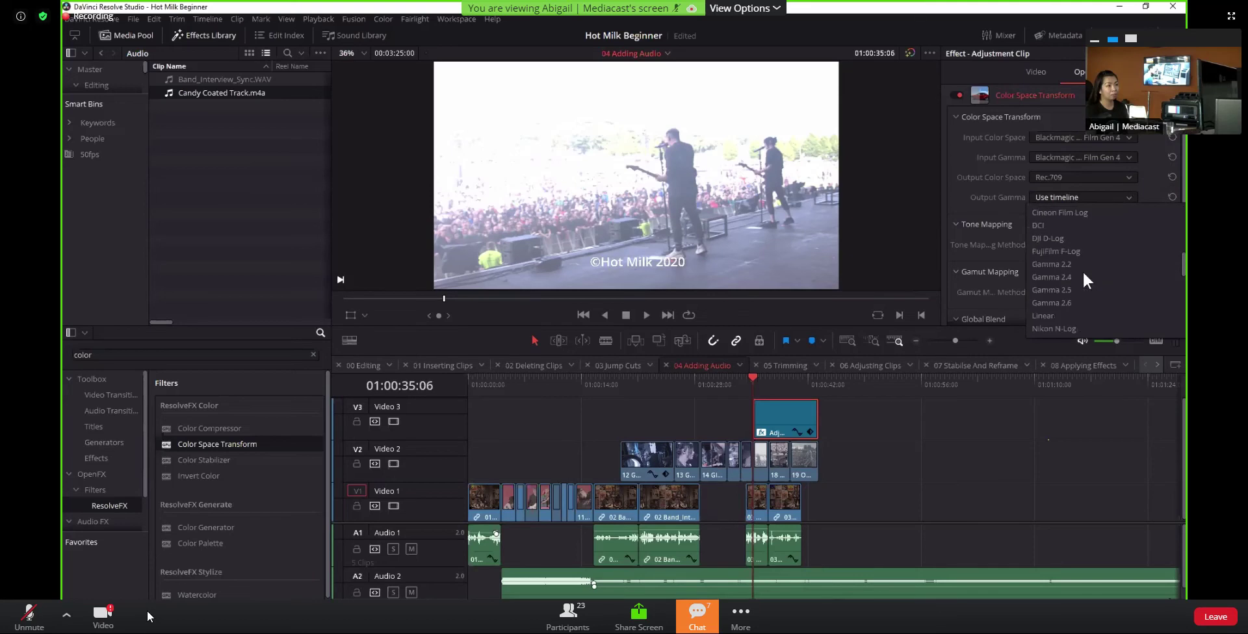
scroll(1082, 235, "down", 2)
left_click(1089, 283)
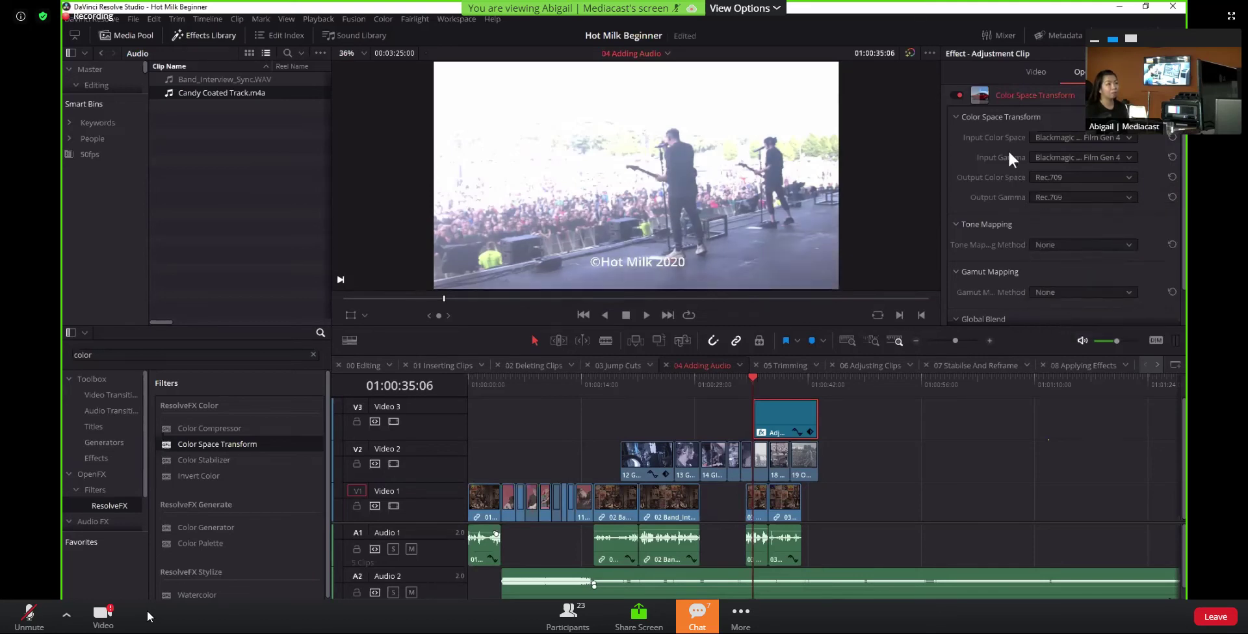
left_click(961, 94)
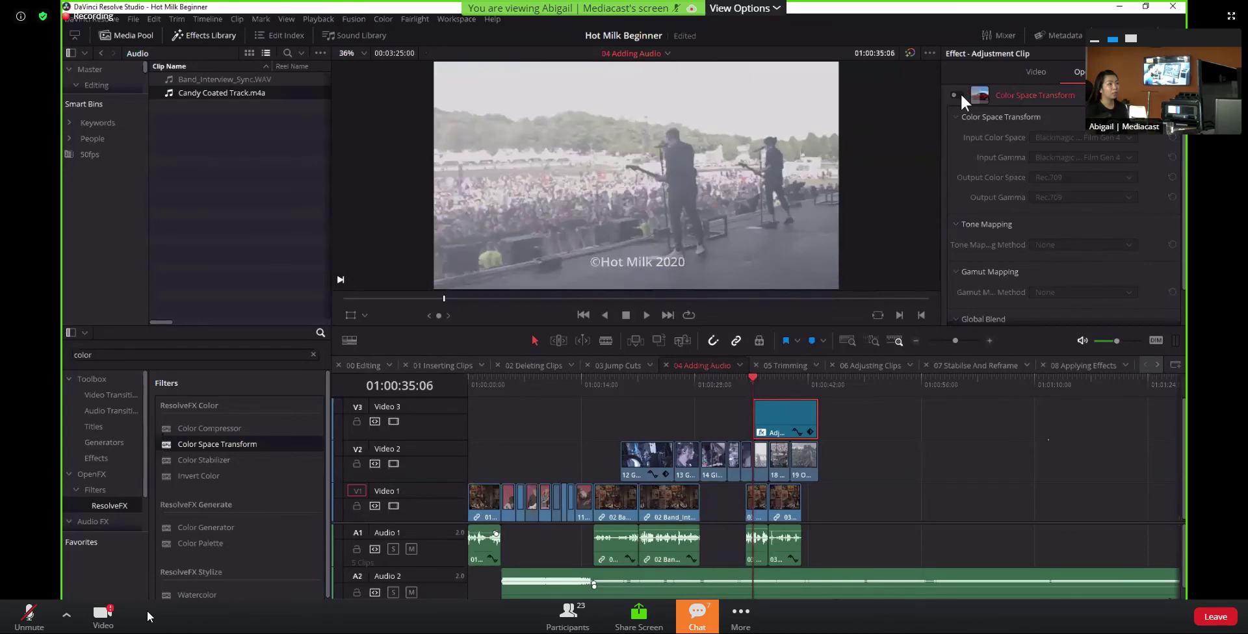
left_click(961, 94)
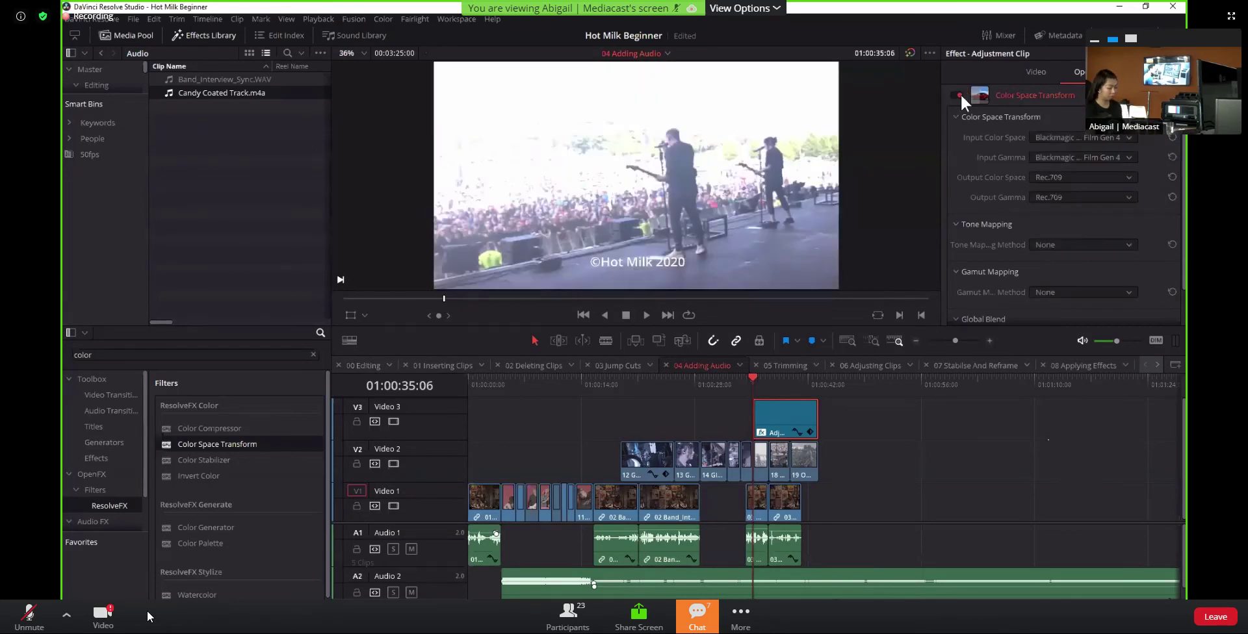
key("space")
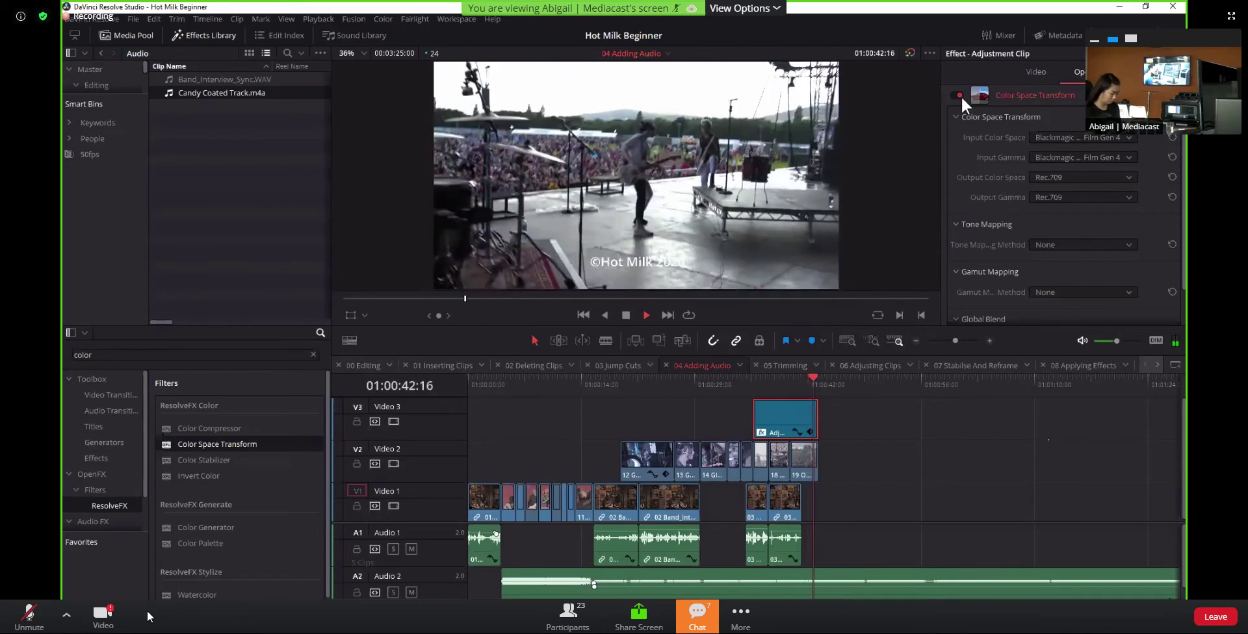
key("space")
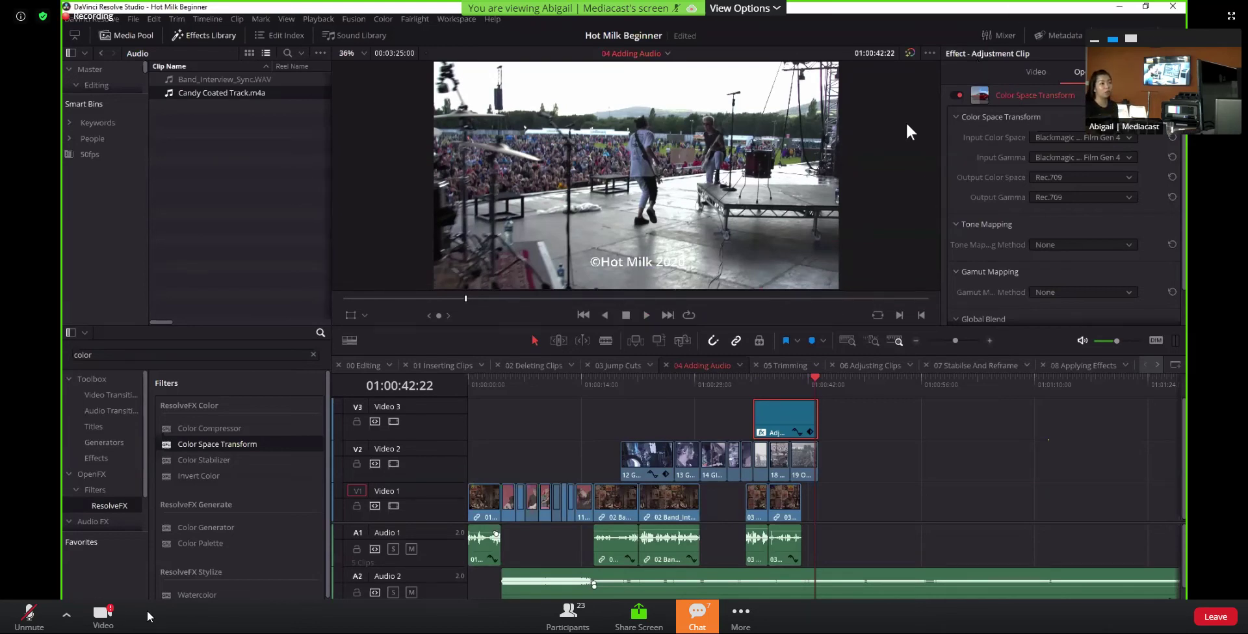
scroll(1176, 176, "down", 2)
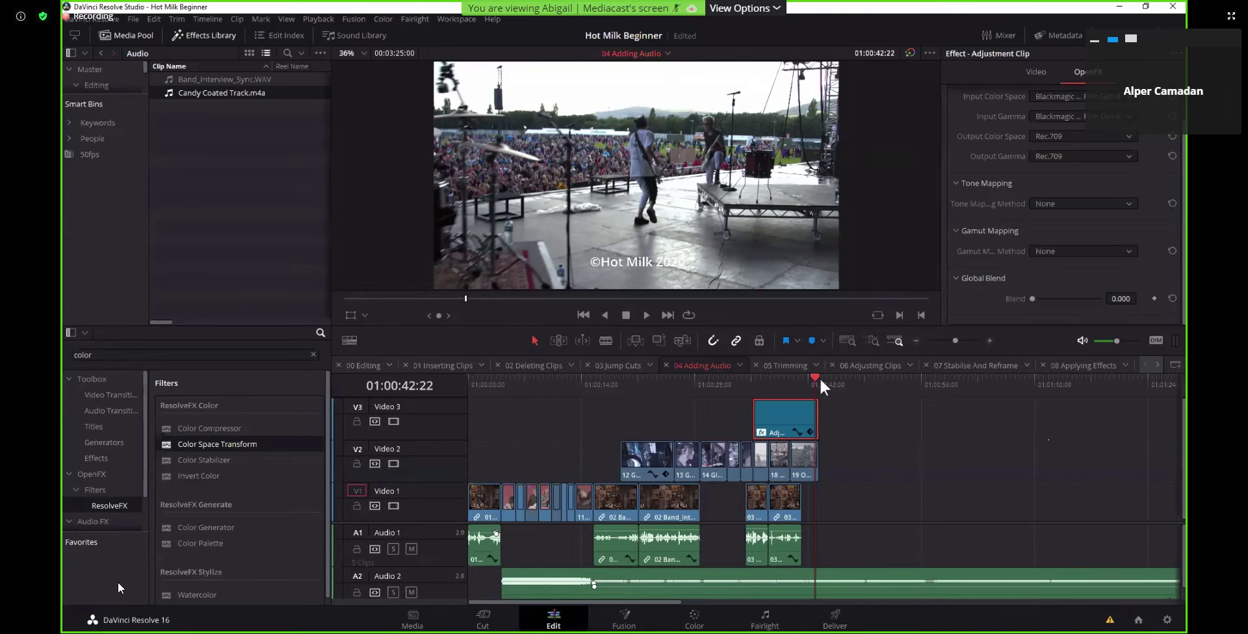
mouse_move(820, 382)
left_mouse_down()
mouse_move(790, 377)
mouse_move(824, 381)
left_mouse_up()
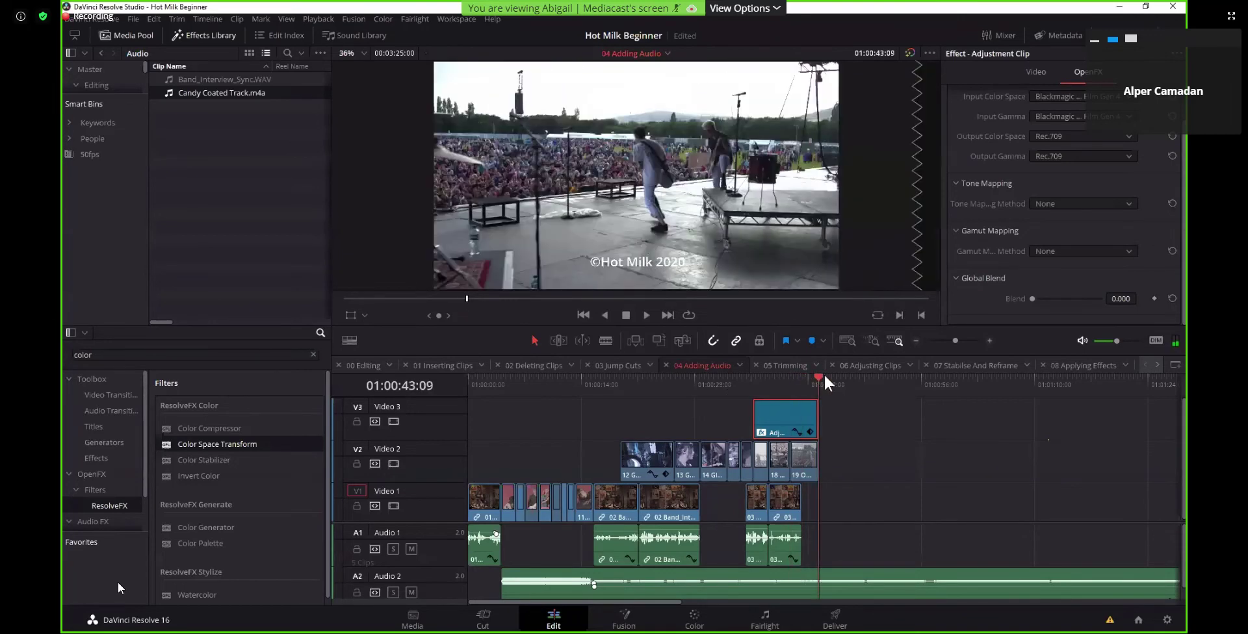
left_click(752, 381)
key("space")
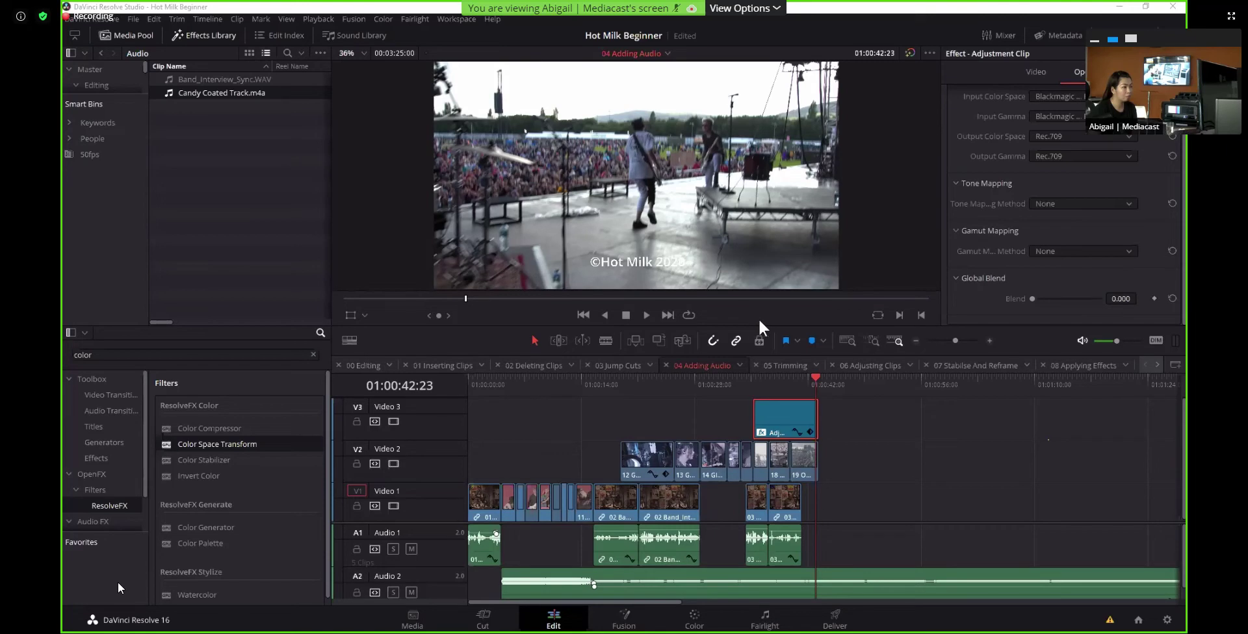
left_click(834, 416)
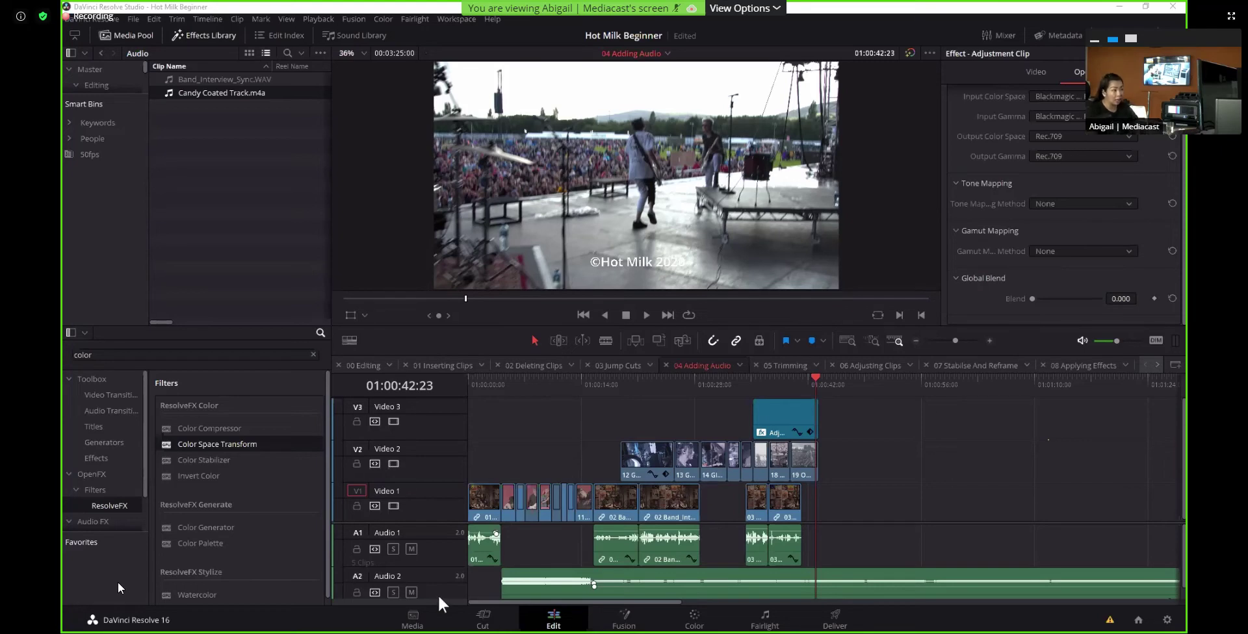
left_click(783, 467)
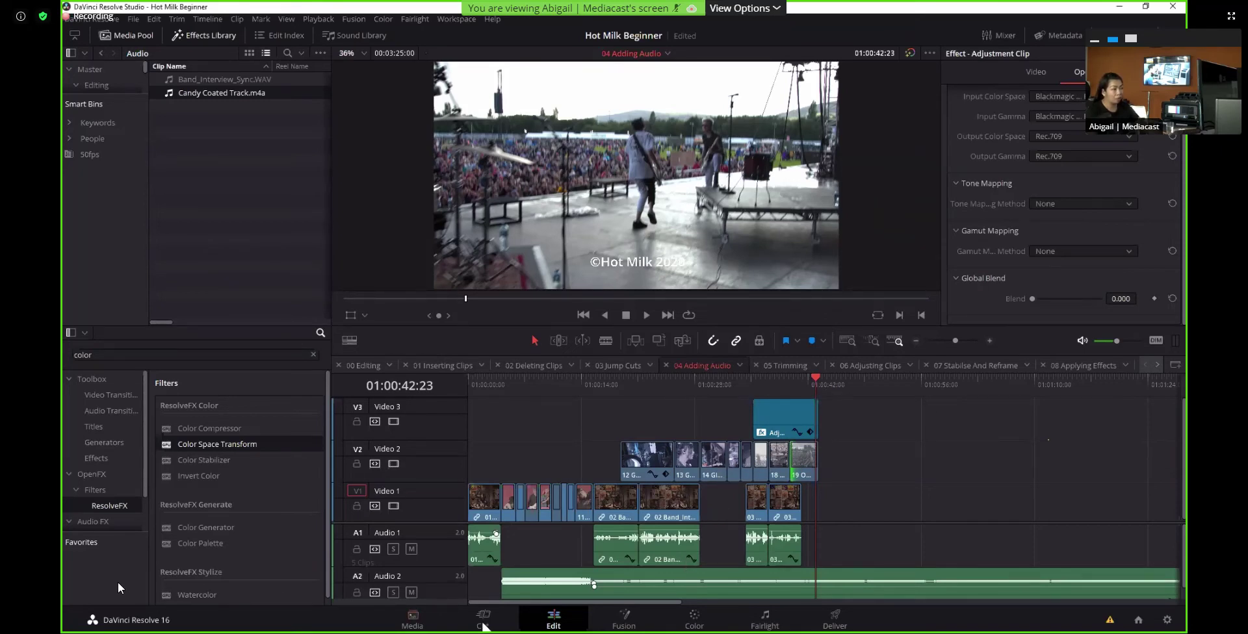
left_click(429, 622)
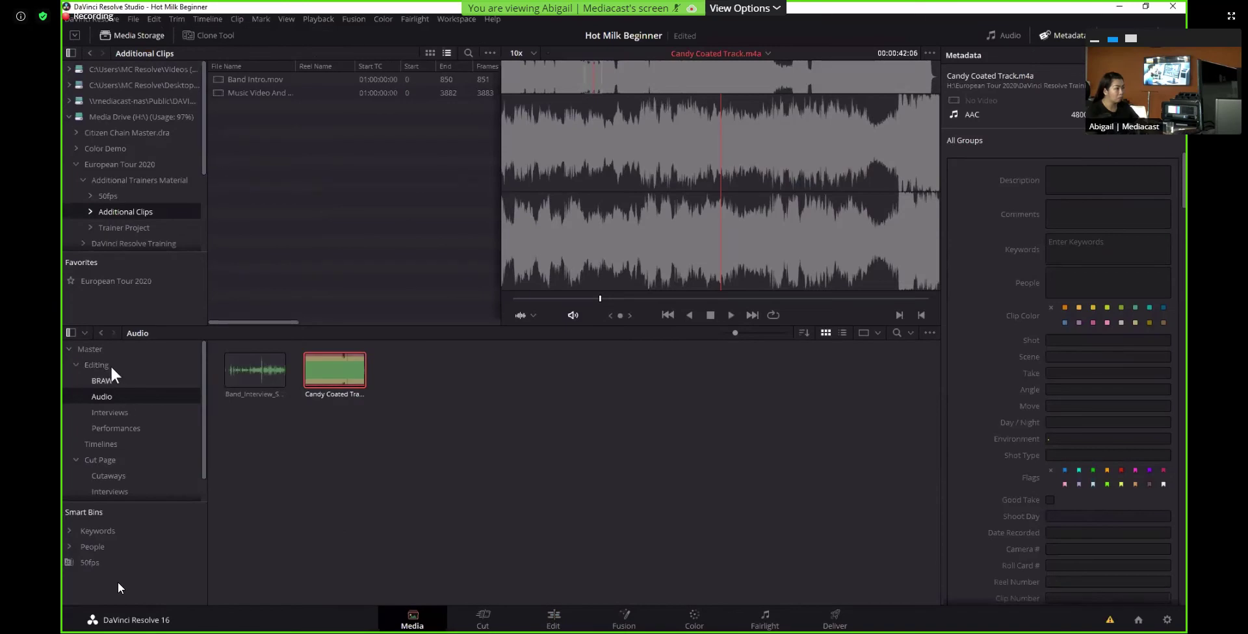
List the BRAW and Performances bin clips, scroll to their Video Codec column, then return to Edit
left_click(104, 381)
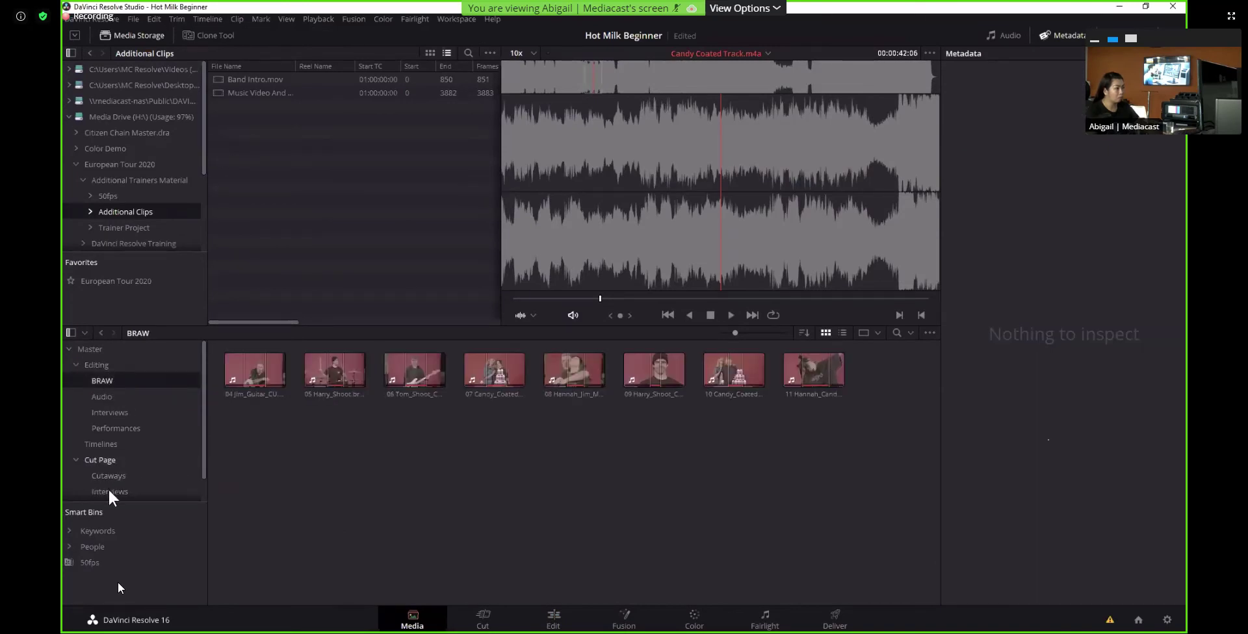
left_click(138, 428)
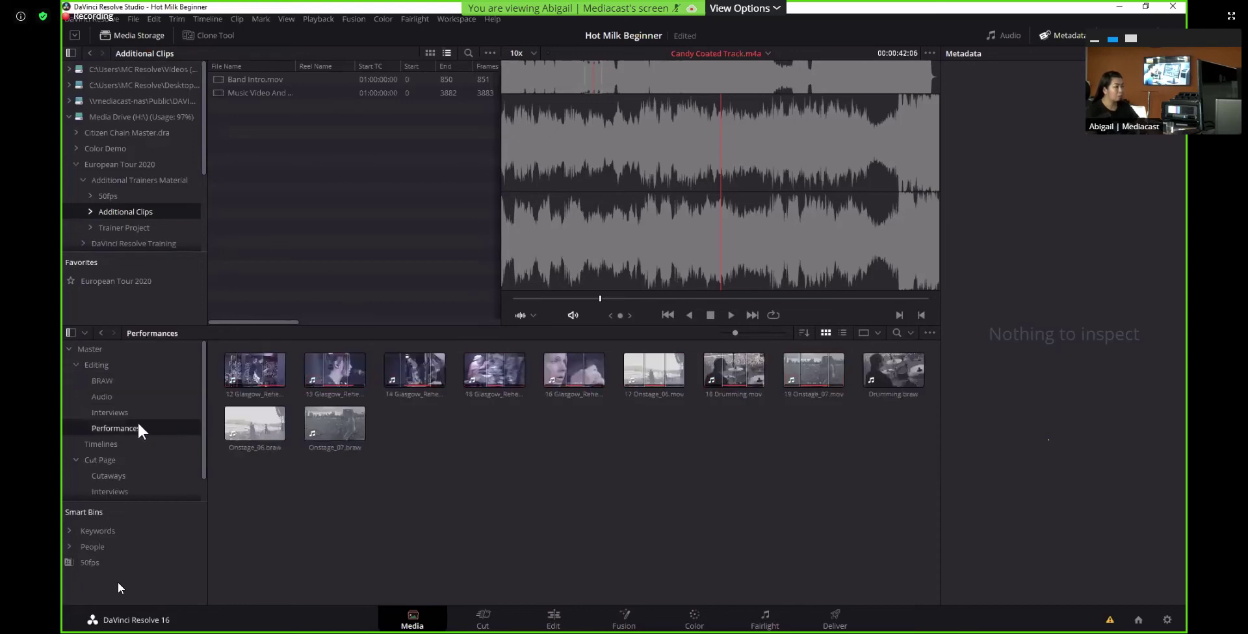
left_click(841, 332)
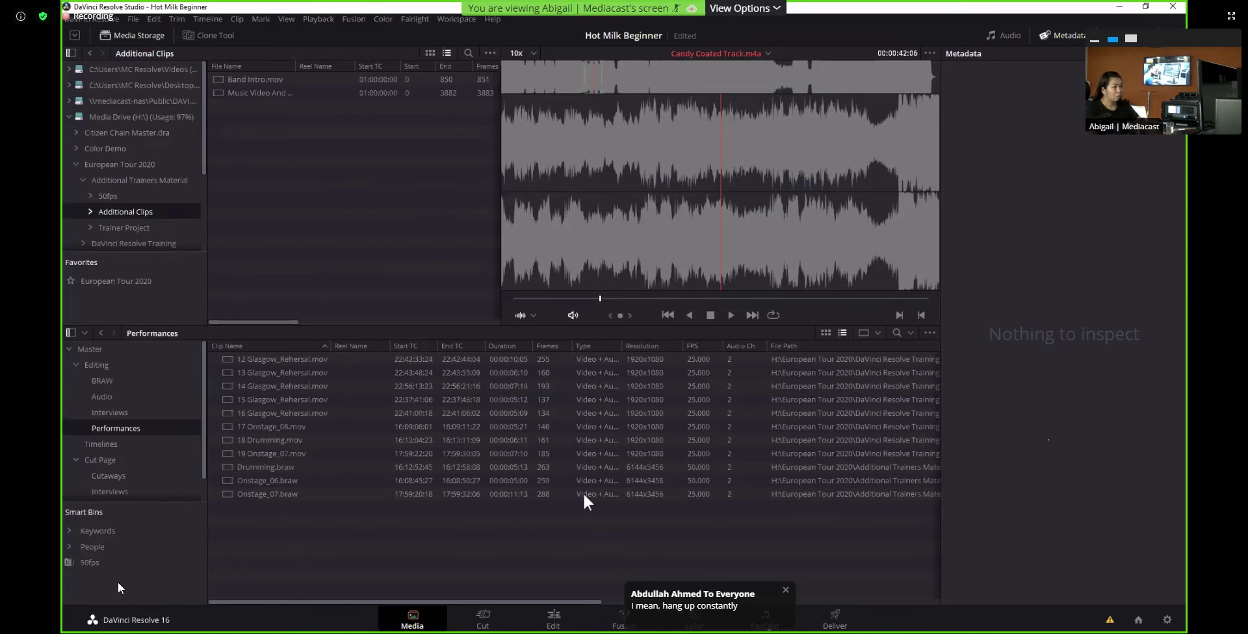
mouse_move(557, 601)
left_mouse_down()
mouse_move(656, 618)
mouse_move(570, 595)
left_mouse_up()
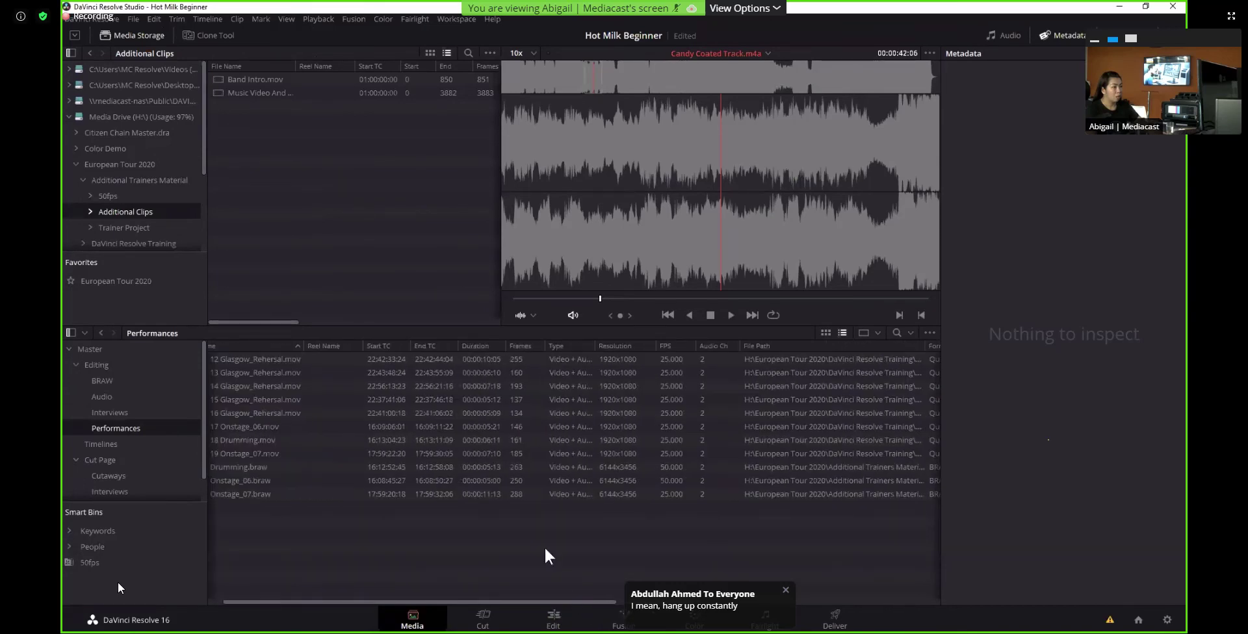
left_click_drag(579, 602, 681, 601)
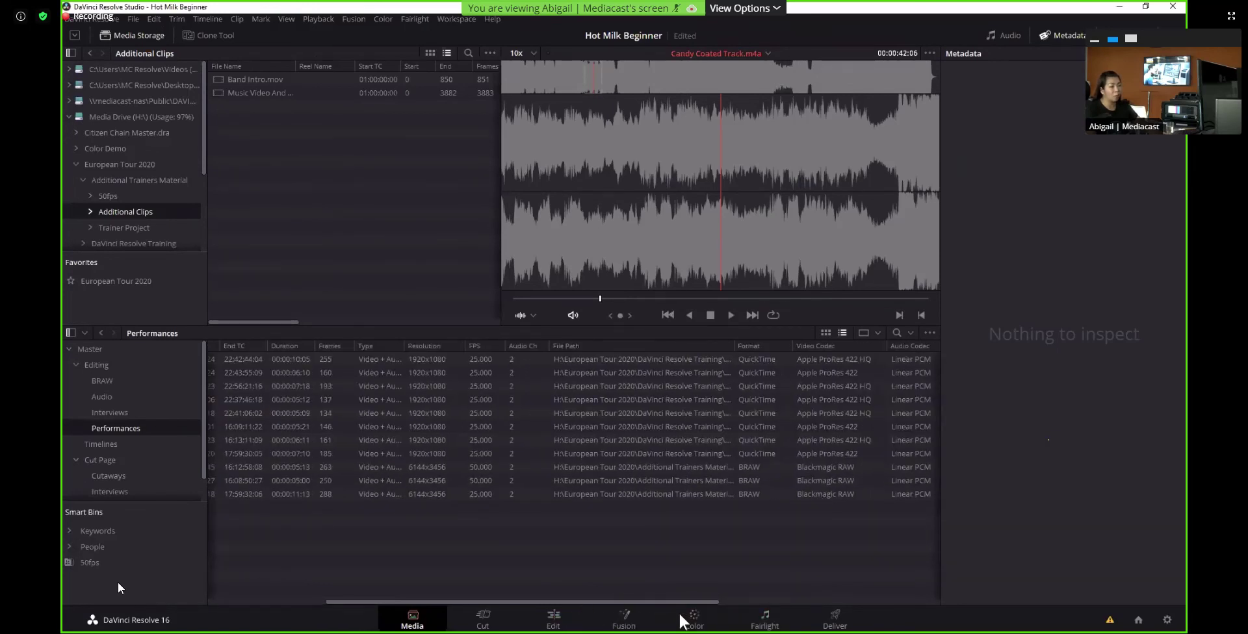
left_click(526, 620)
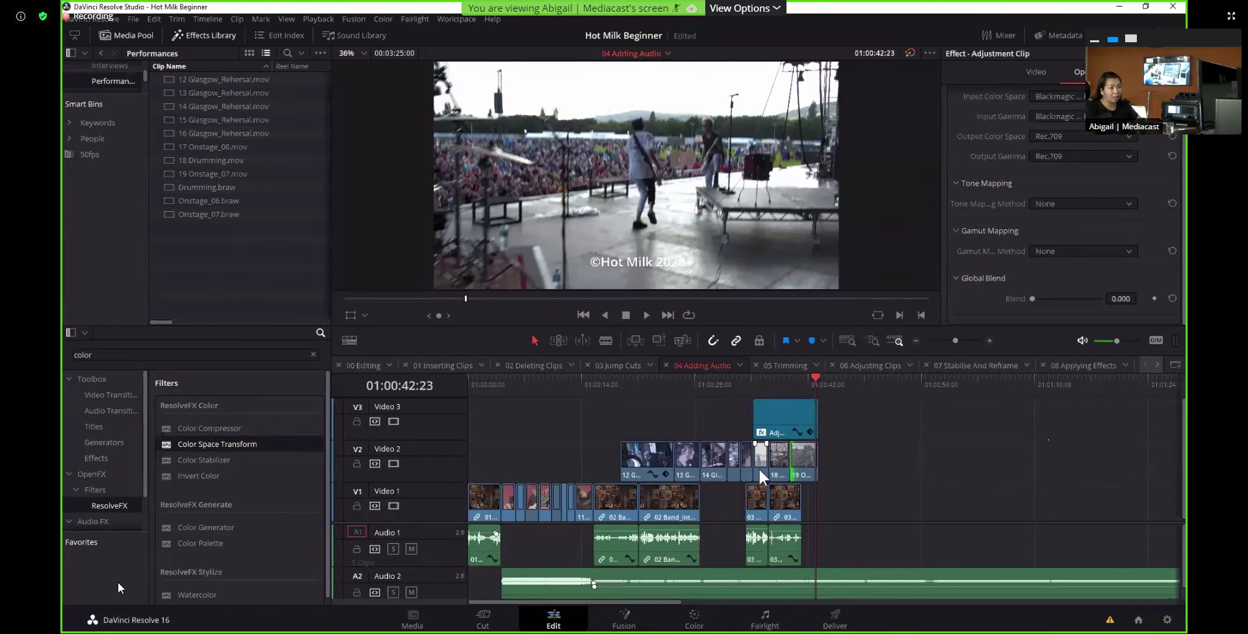
Select the Video 3 adjustment clip, toggle its Color Space Transform off and on, and view 01:00:37:06
left_click(767, 469)
left_click(799, 465)
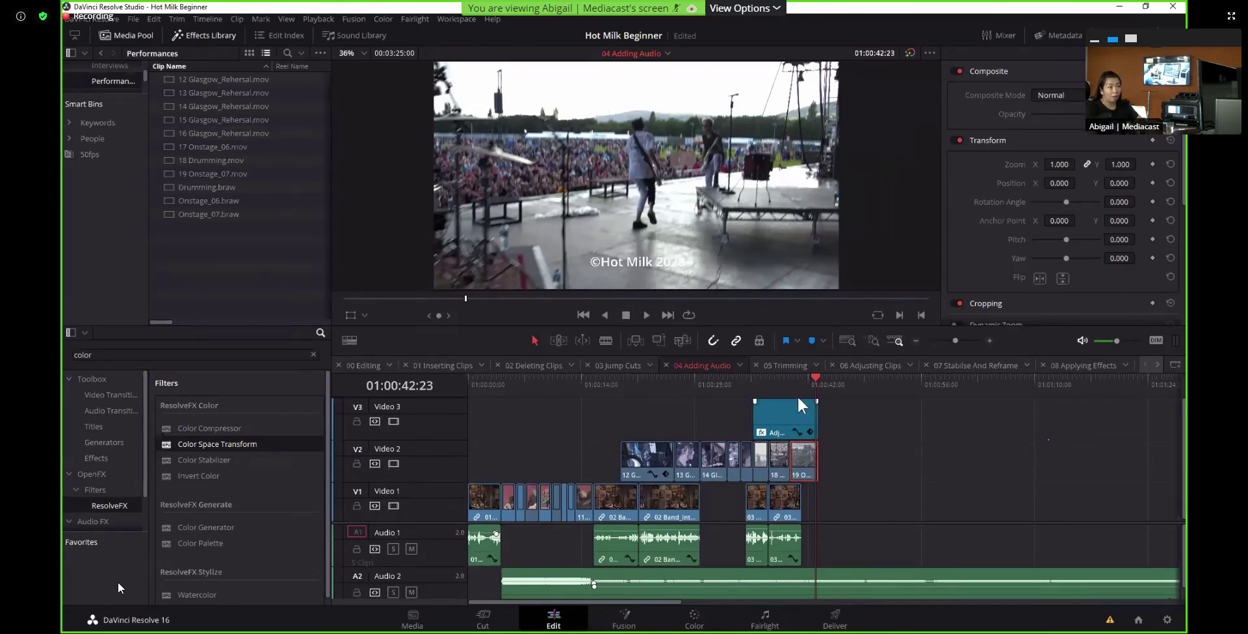
left_click(788, 421)
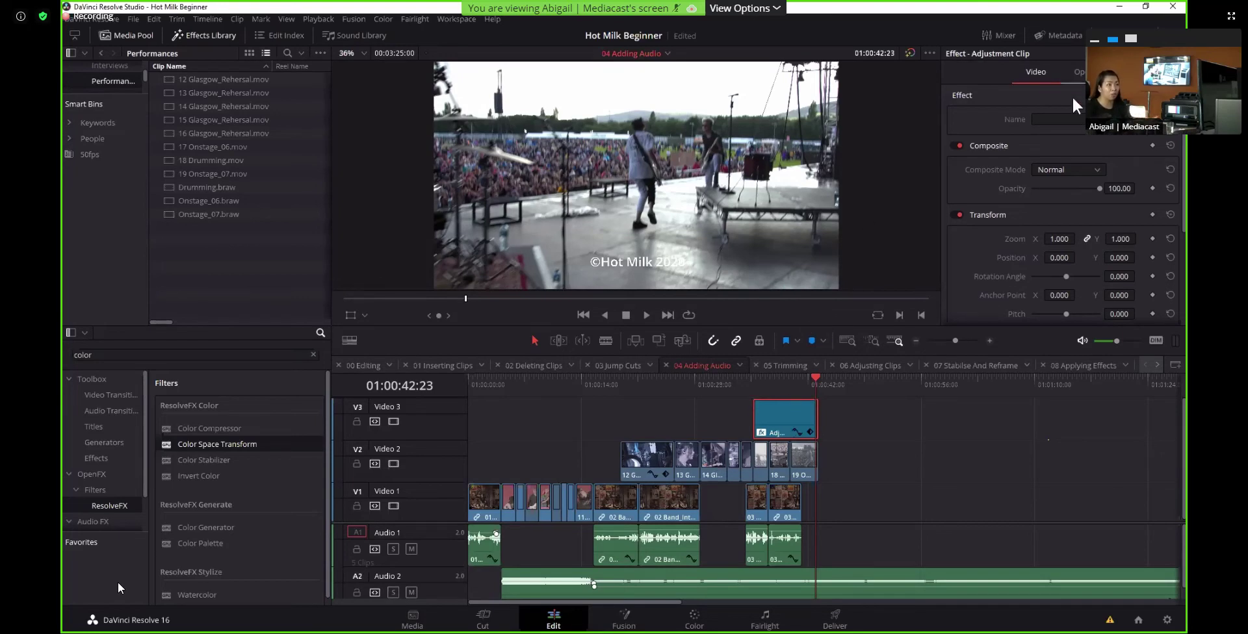
left_click(1080, 72)
scroll(962, 88, "up", 2)
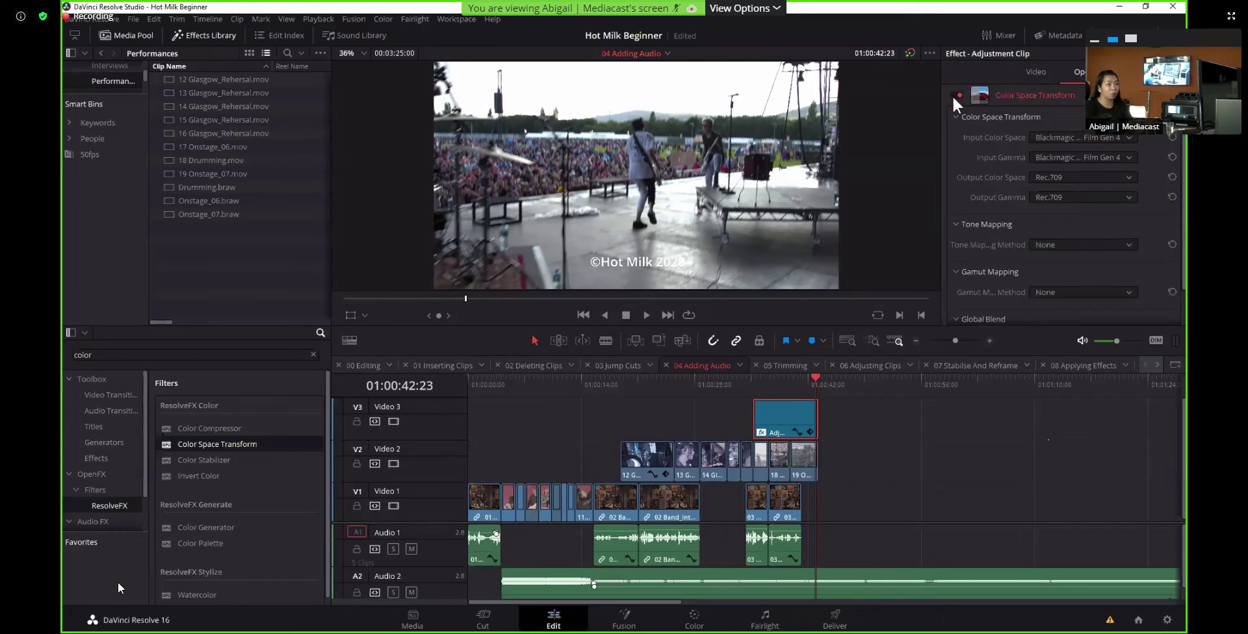
left_click(960, 95)
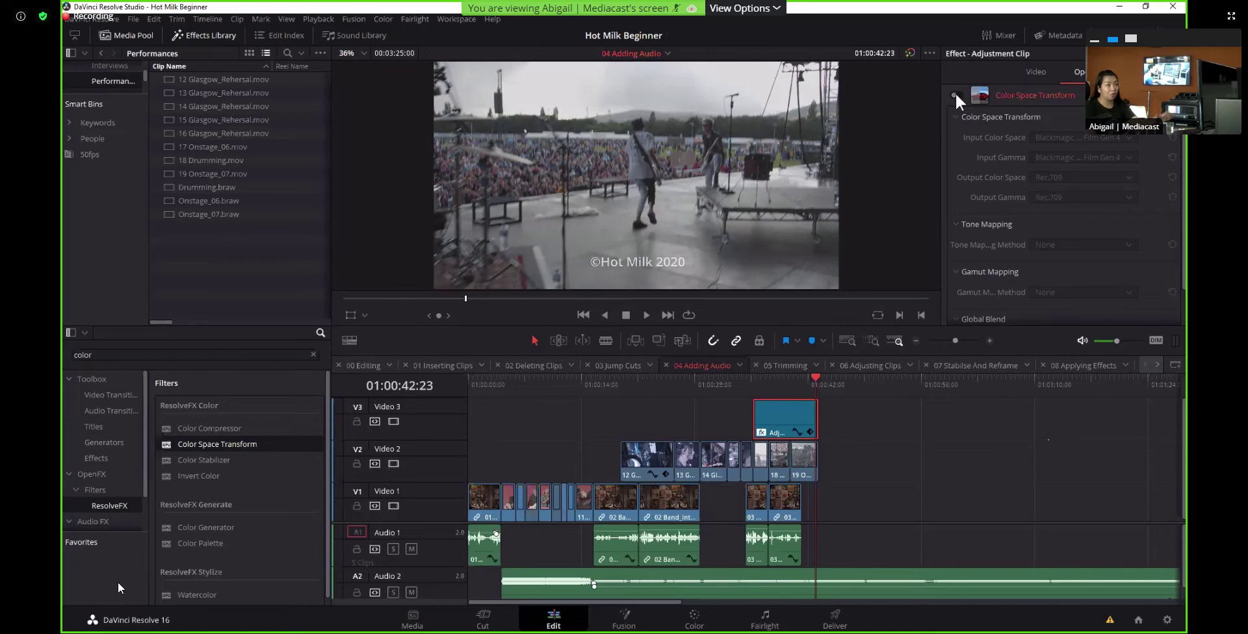
left_click(958, 95)
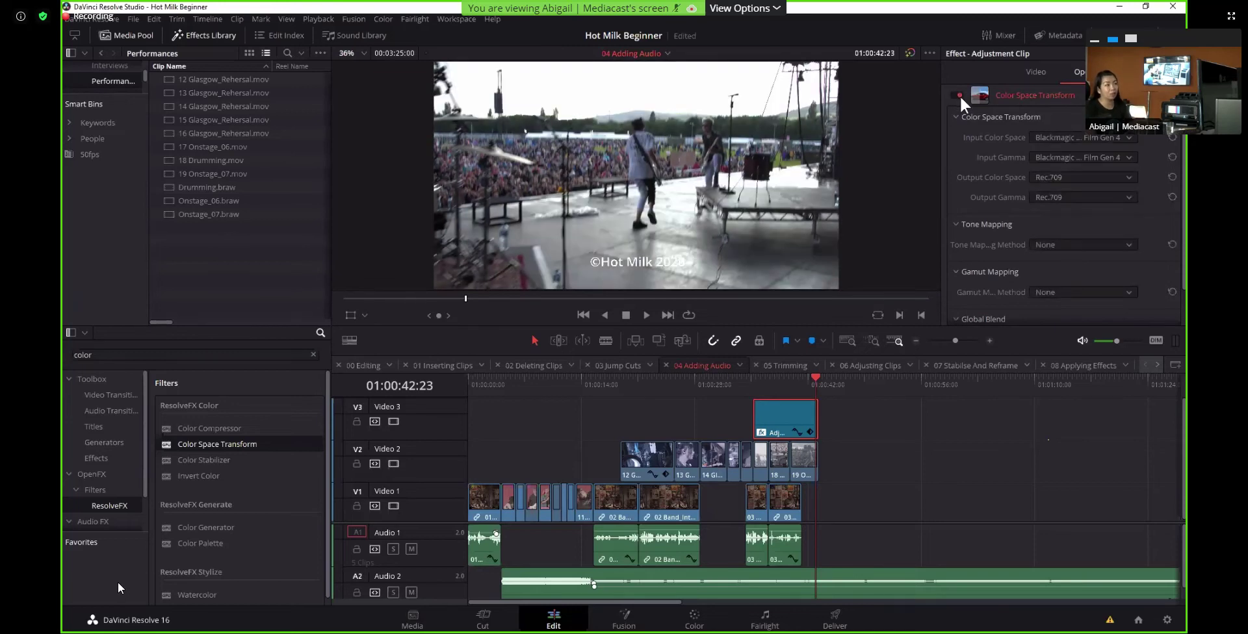
left_click(790, 378)
left_click(770, 377)
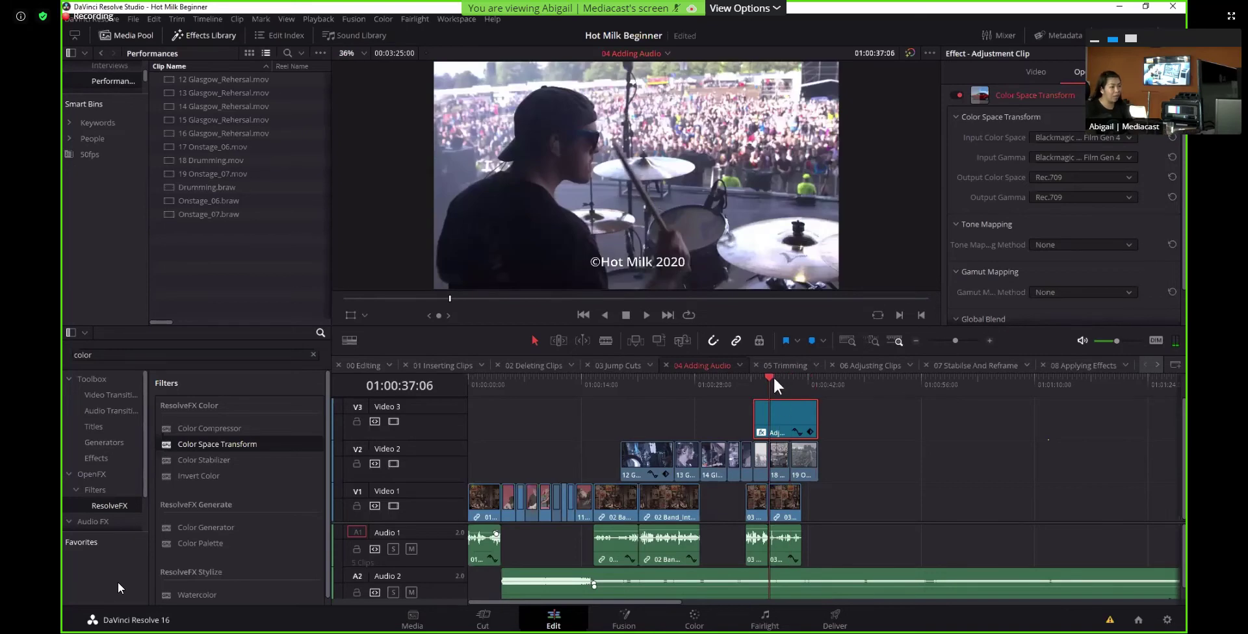
Step back one frame, turn off the adjustment clip's Color Space Transform, and switch to Color
key("Left")
key("Left")
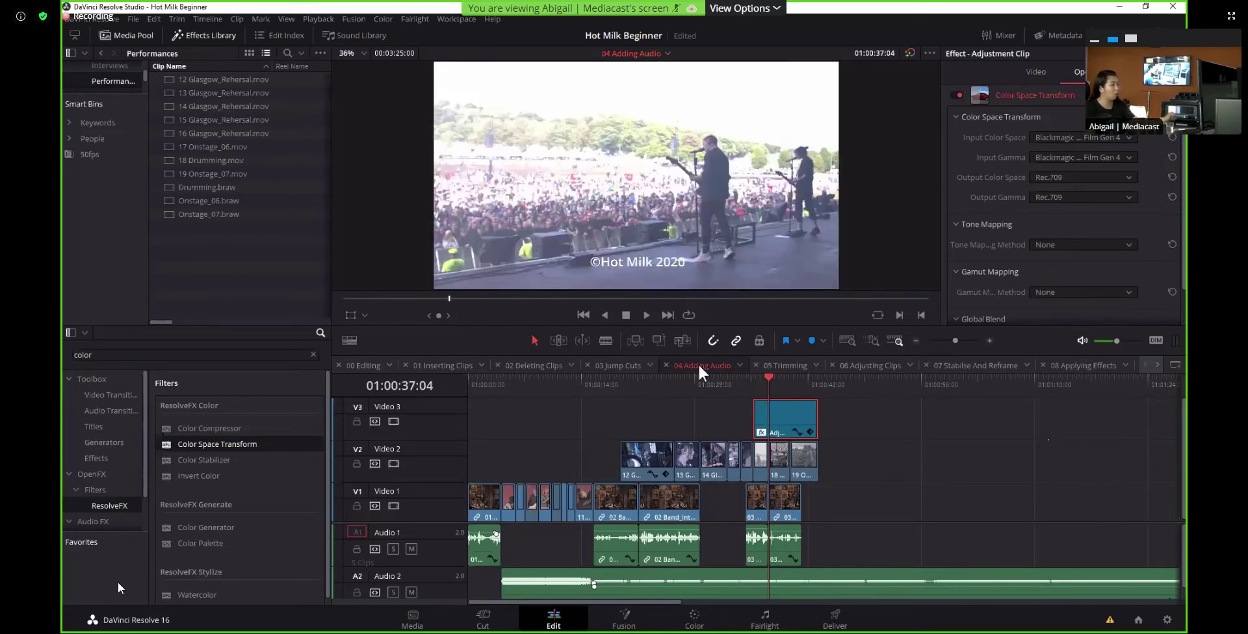
left_click(959, 94)
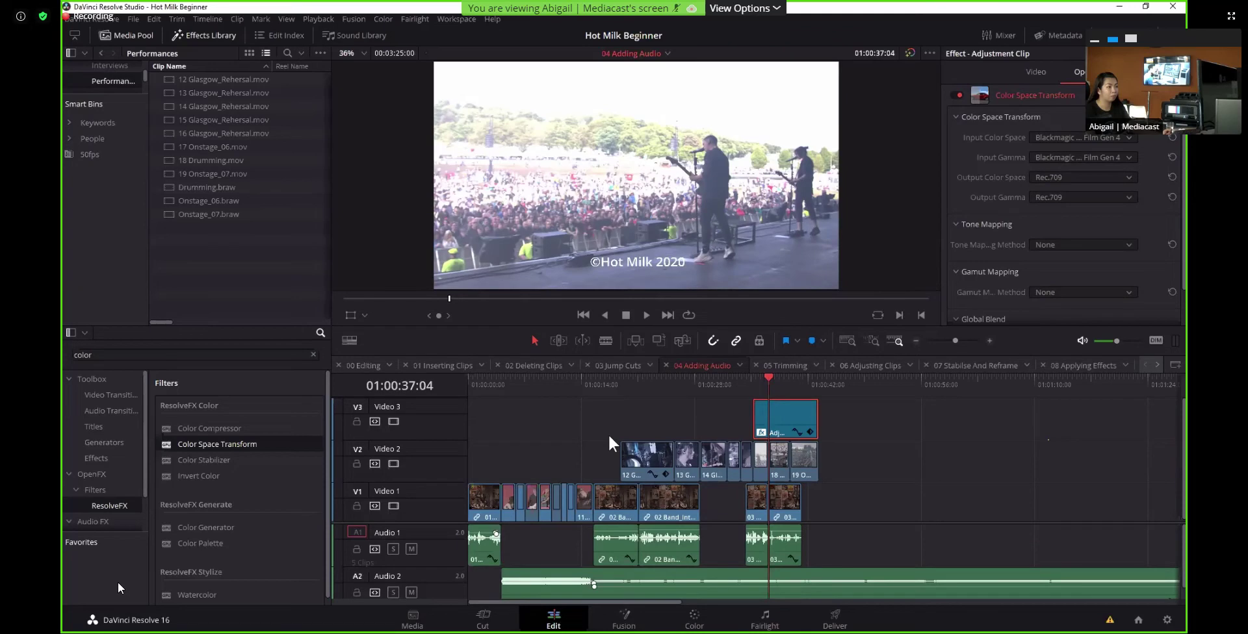
left_click(898, 423)
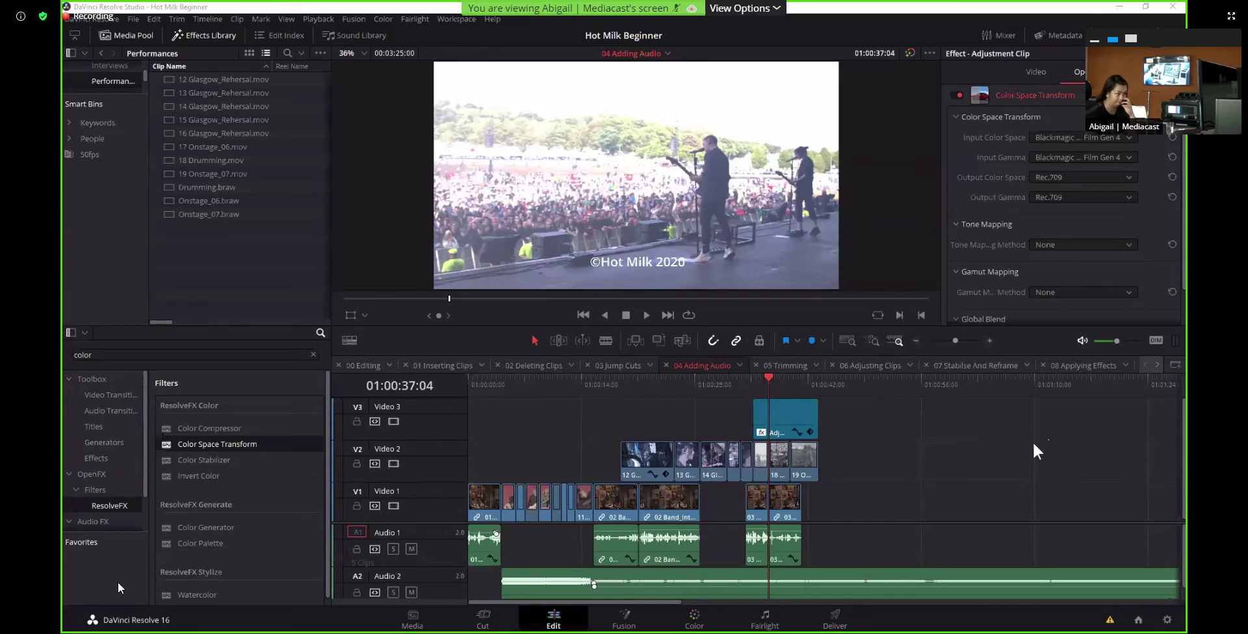
key("shift+5")
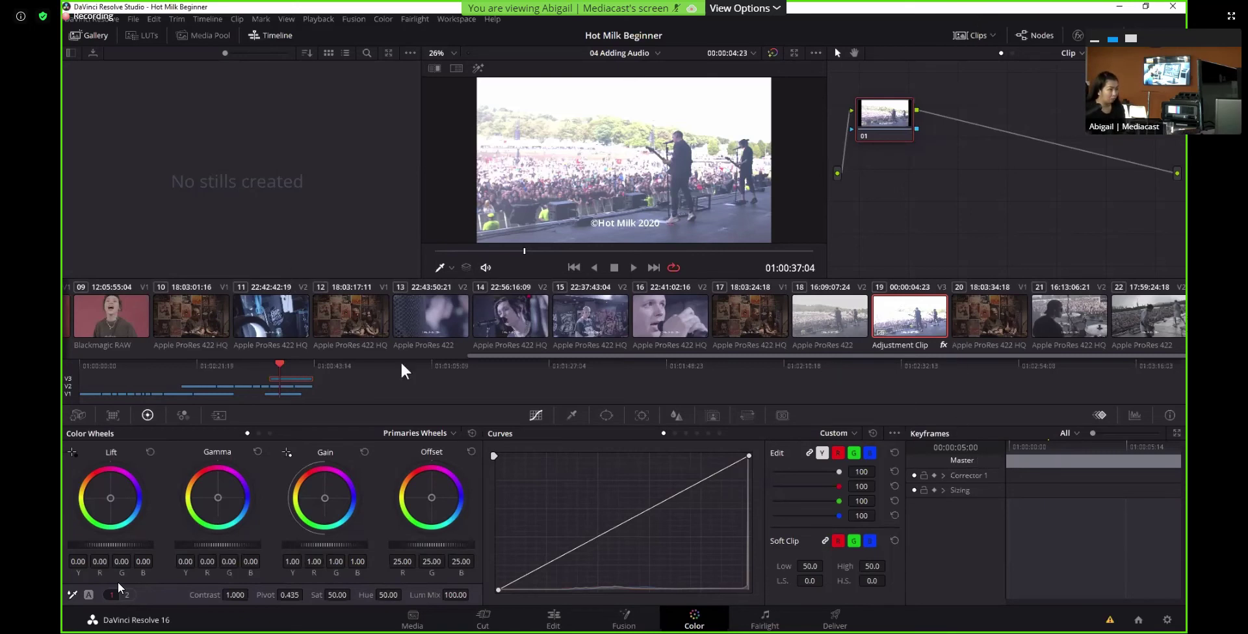
Return to the Color page via Edit, scroll the clip strip to the start, and hide the mini timeline
scroll(411, 325, "left", 10)
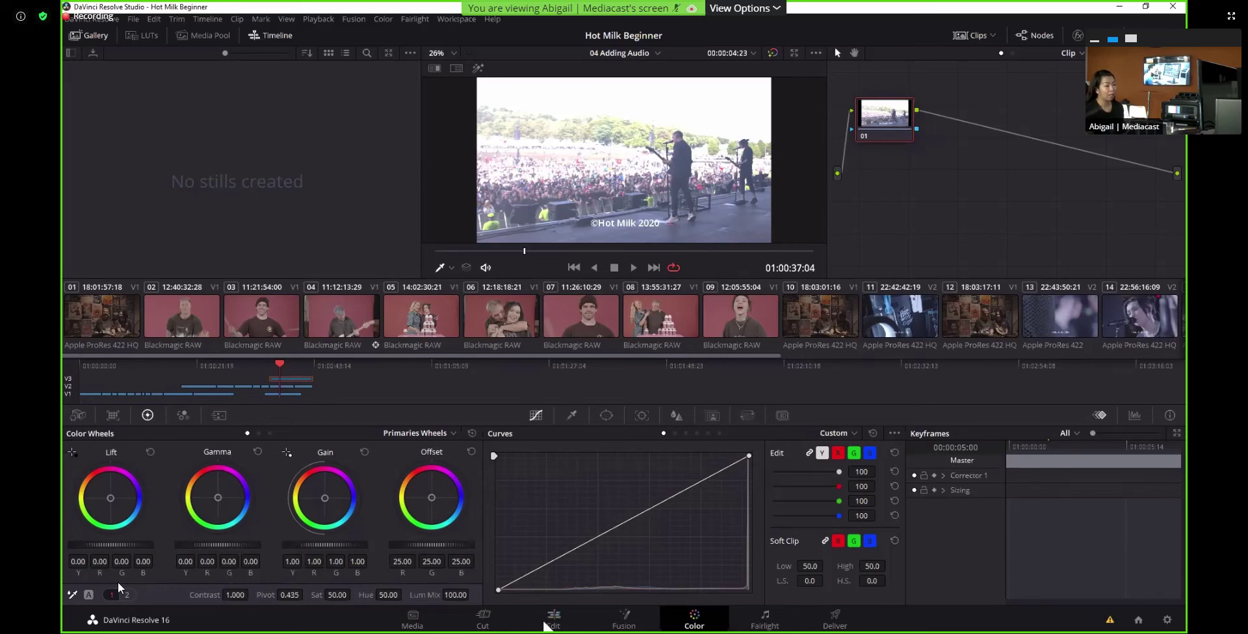
left_click(549, 620)
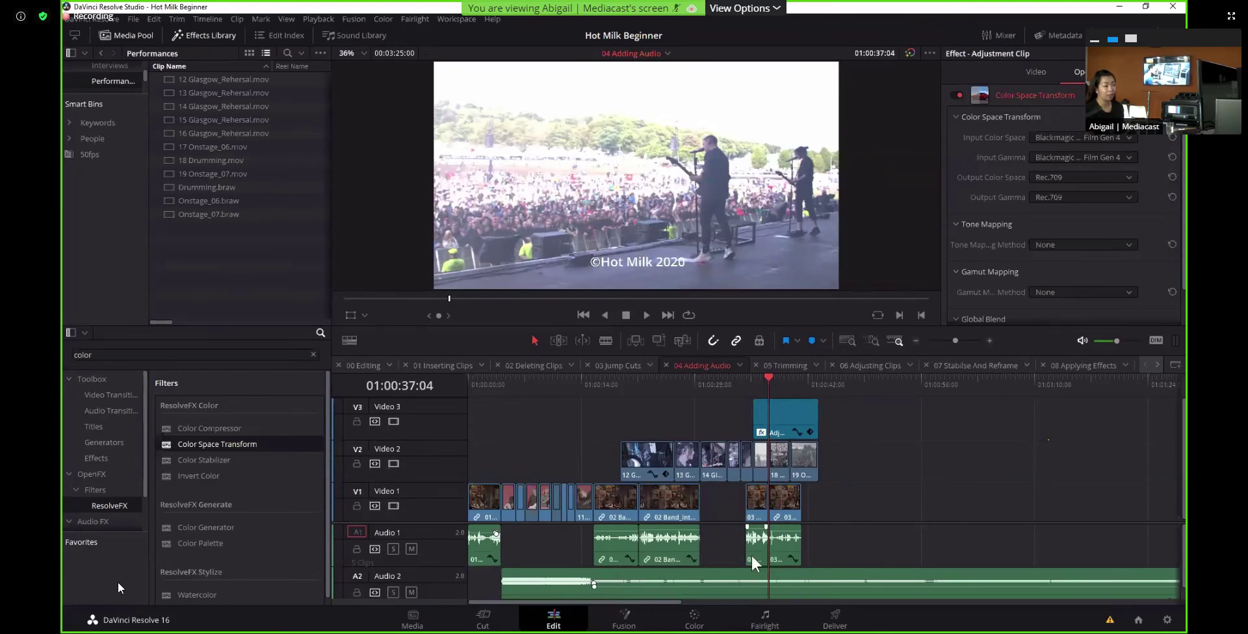
left_click(690, 620)
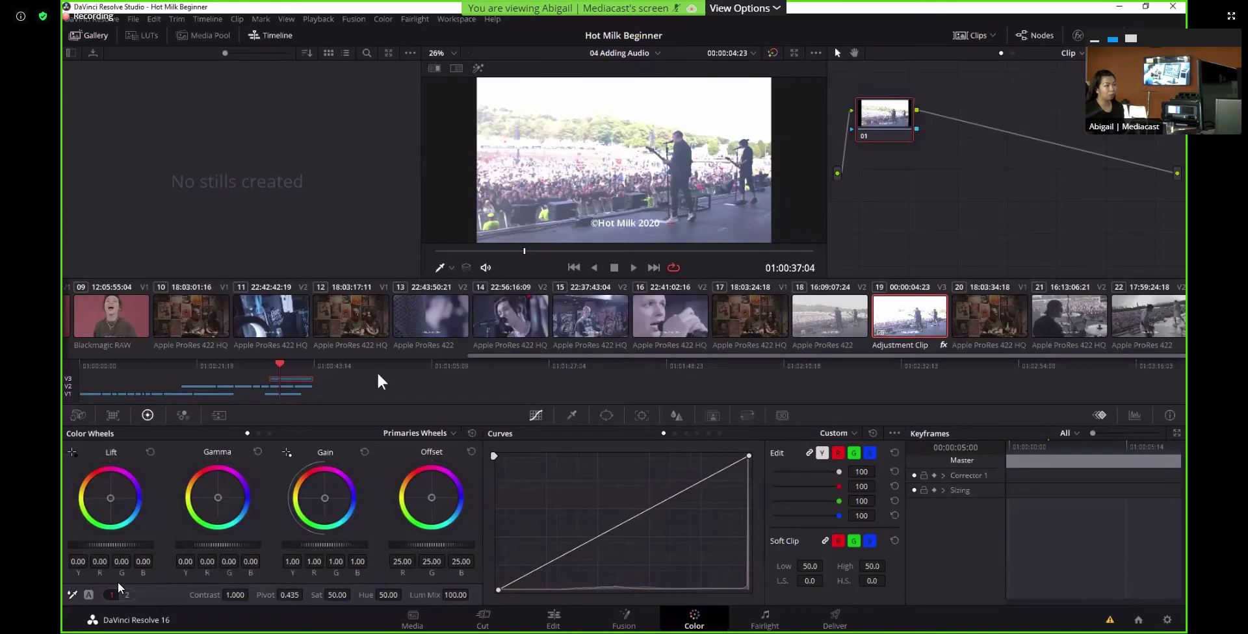
left_click_drag(455, 357, 68, 355)
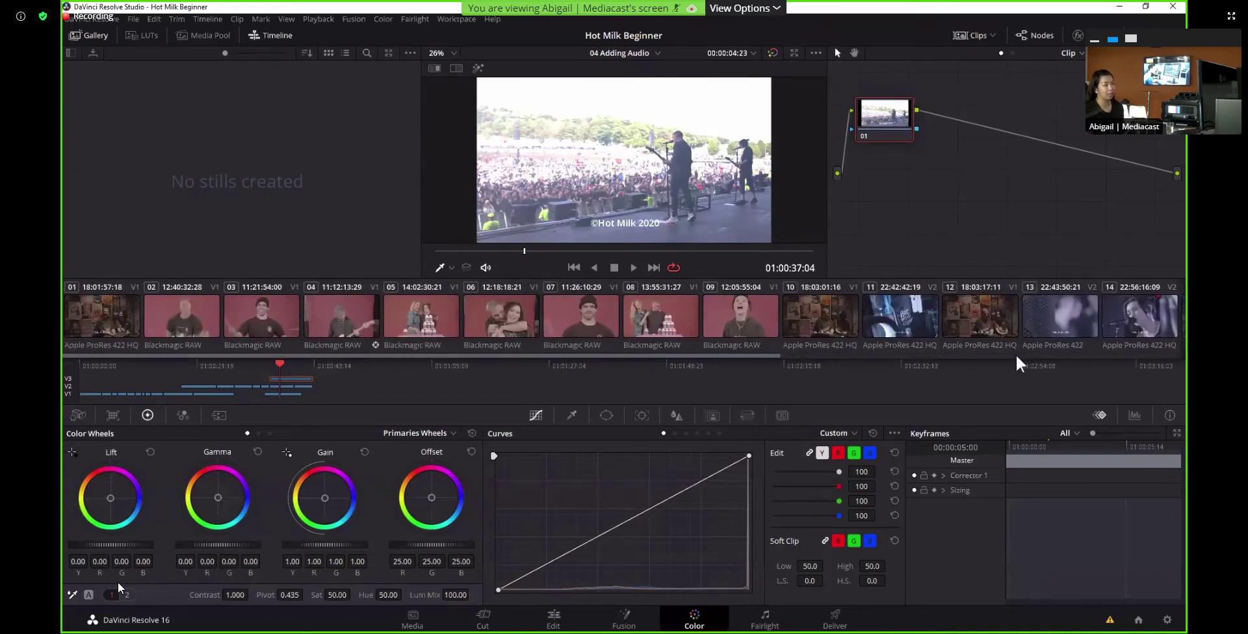
left_click(278, 36)
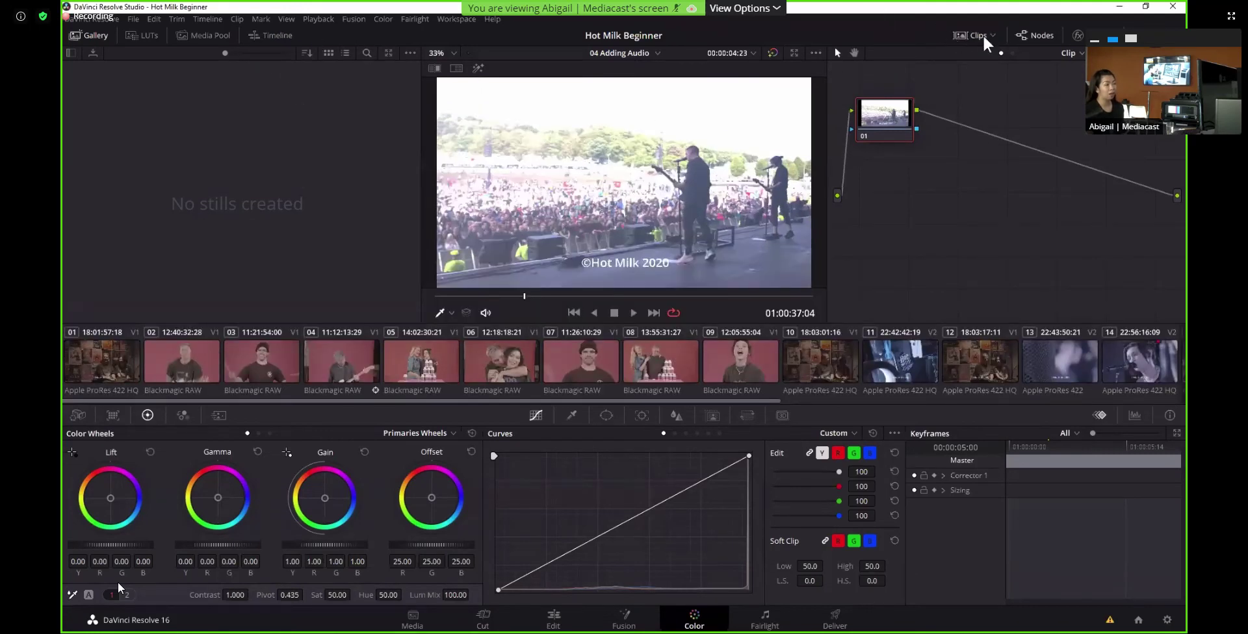
Move node 01 and toggle the LUTs, media pool and mini timeline panels
left_click_drag(879, 121, 903, 146)
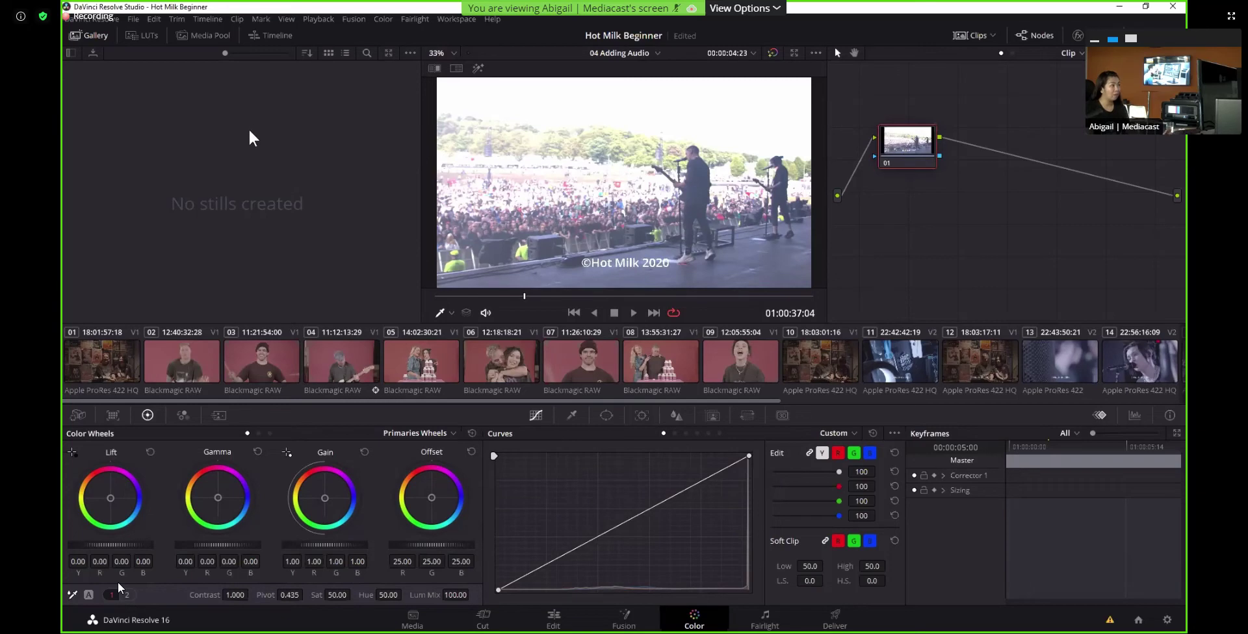
left_click(146, 39)
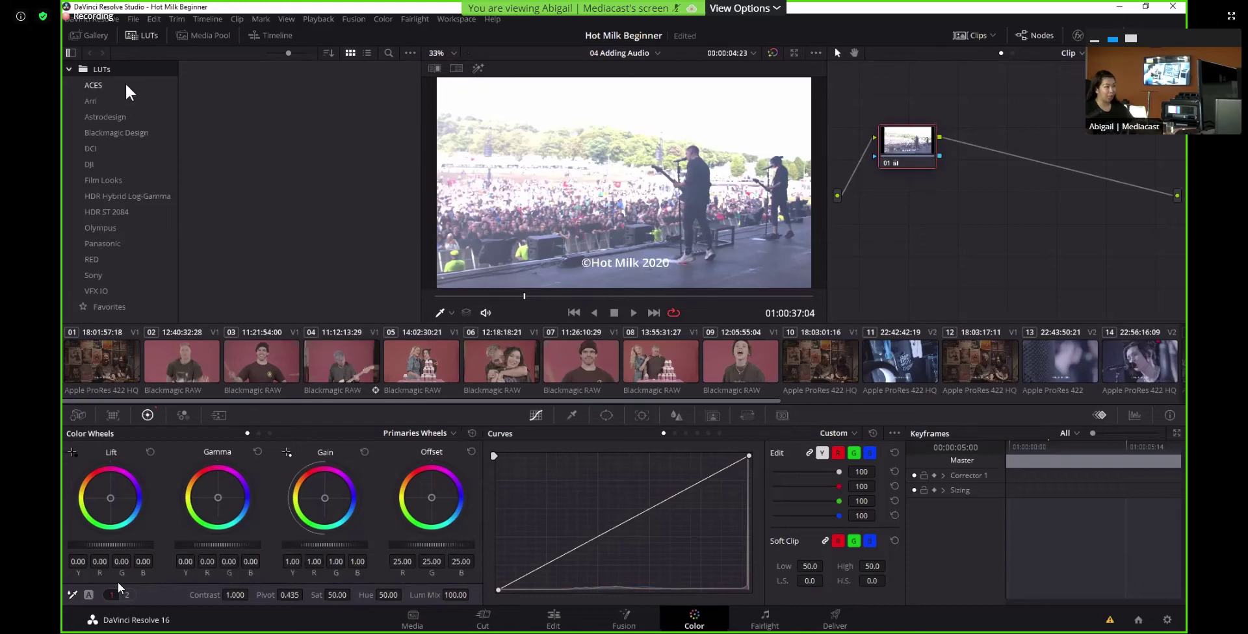
left_click(188, 35)
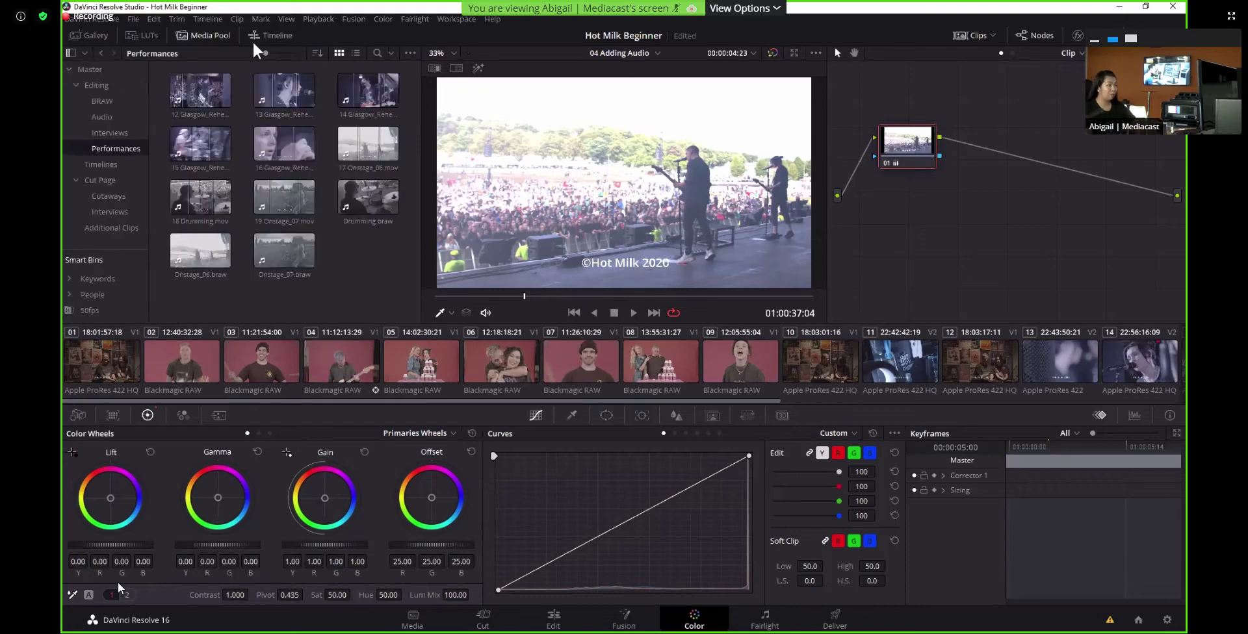
left_click(280, 37)
left_click(279, 34)
left_click(205, 35)
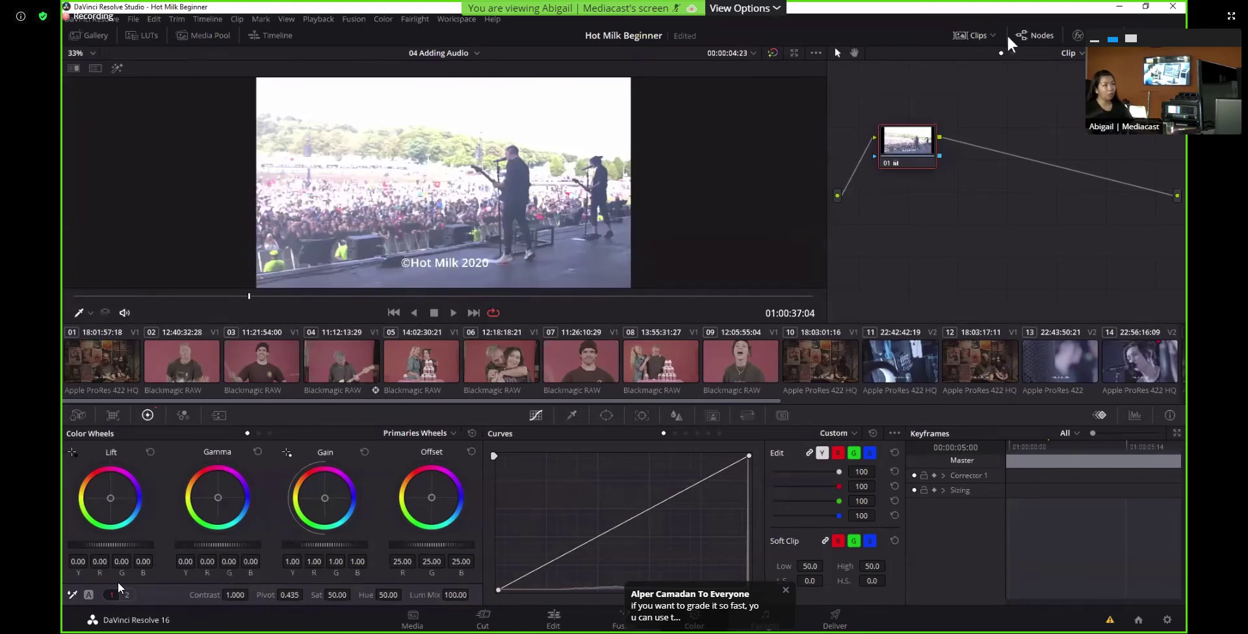
Toggle the OpenFX library and media pool, then open the full-screen Lightbox
left_click(1075, 34)
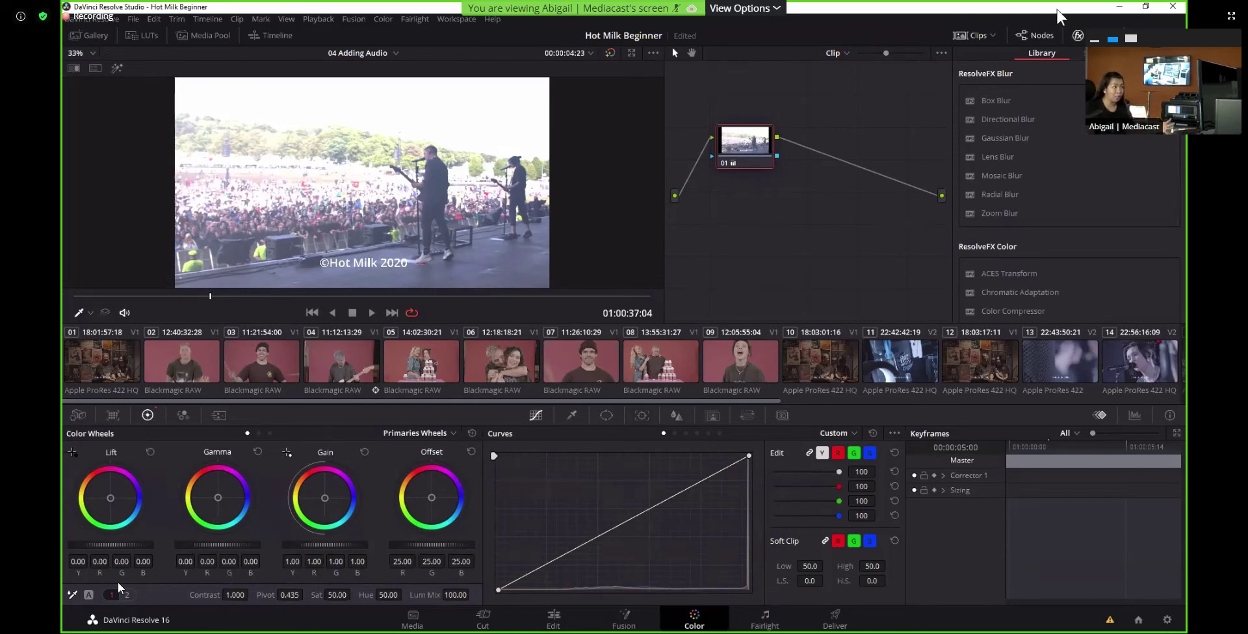
left_click(208, 36)
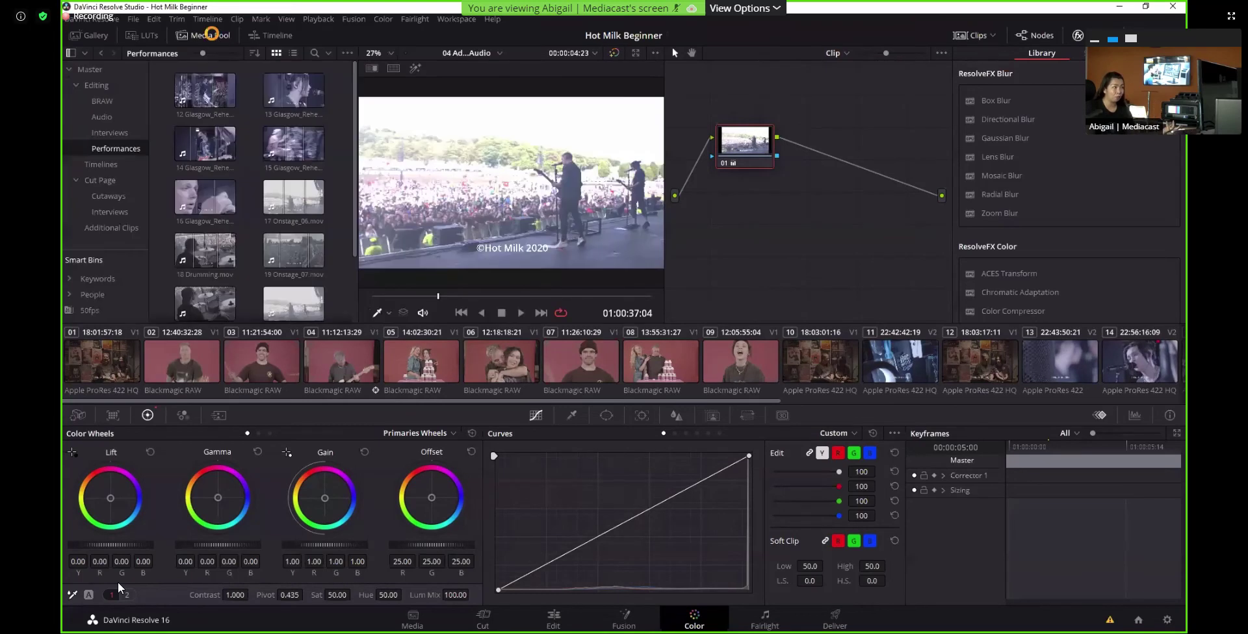
left_click(211, 34)
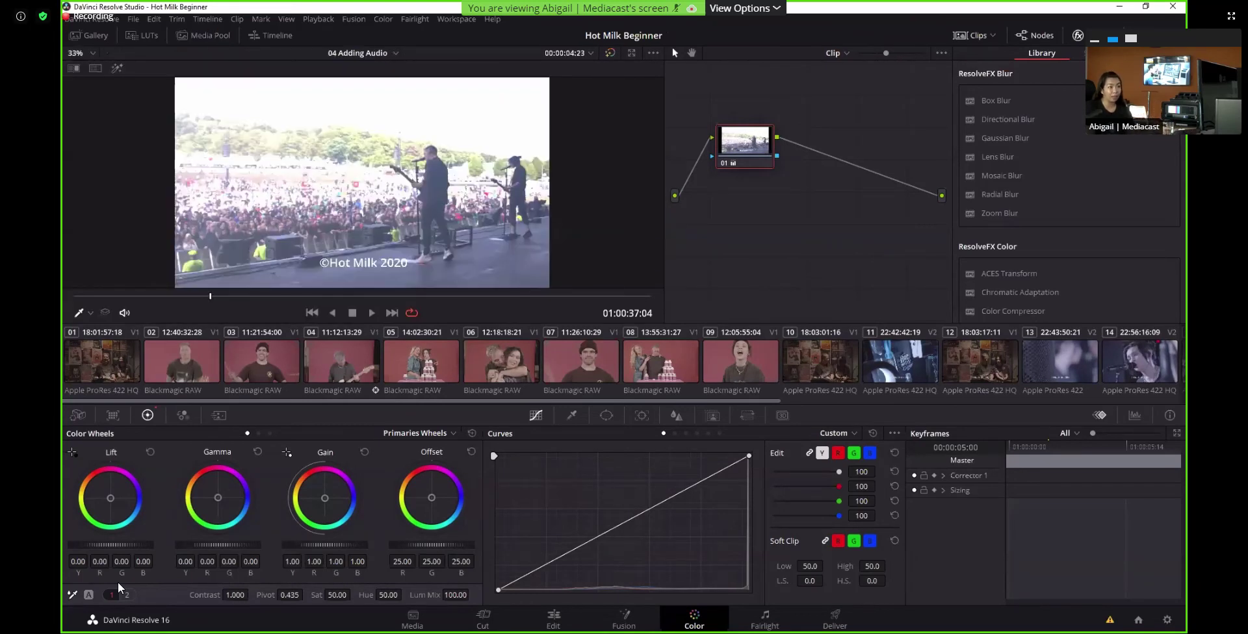
left_click(1077, 35)
left_click(1077, 35)
scroll(998, 99, "down", 3)
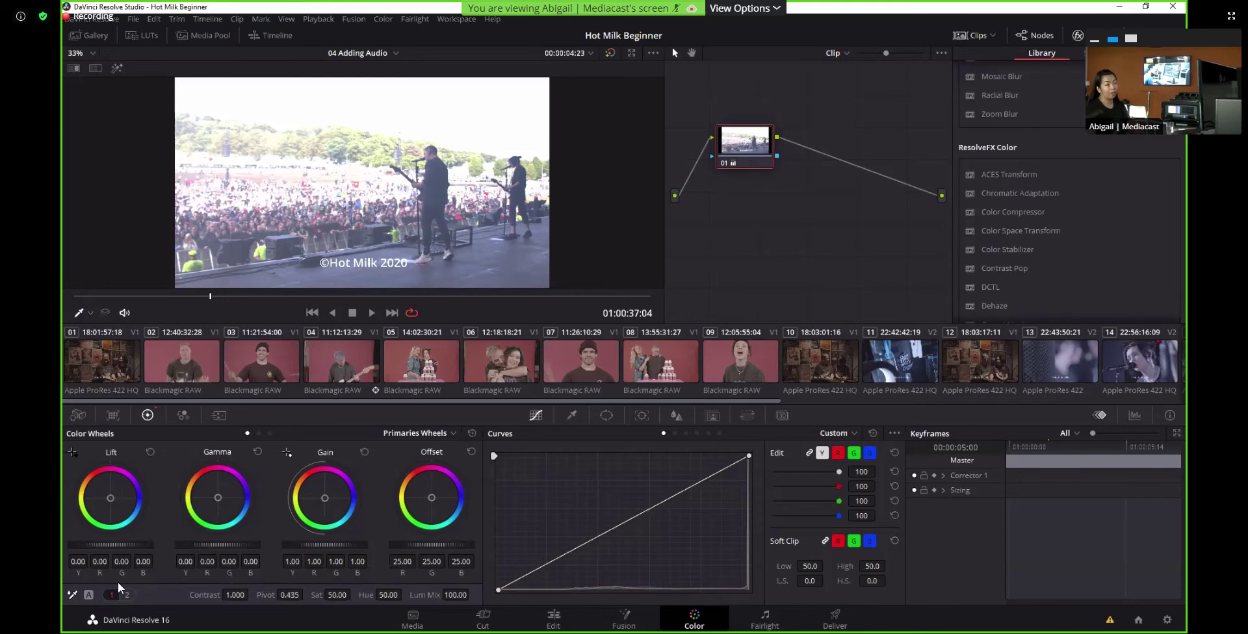
key("ctrl+shift+w")
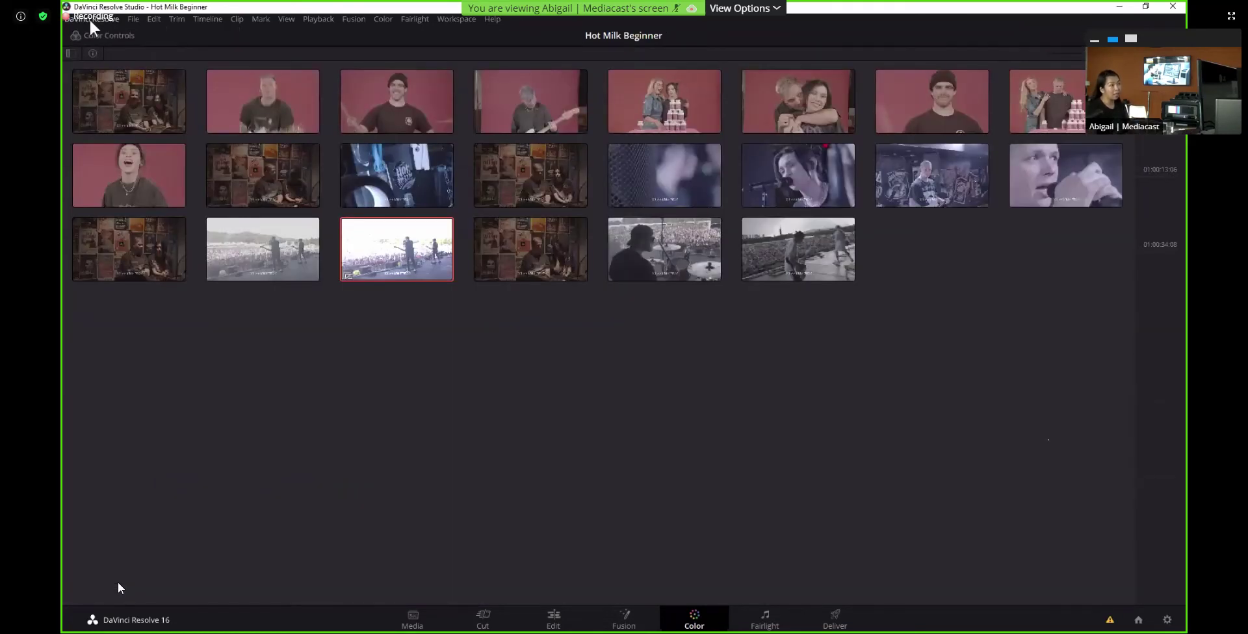
Filter the Lightbox to Ungraded Clips only, then close the Lightbox
left_click(72, 54)
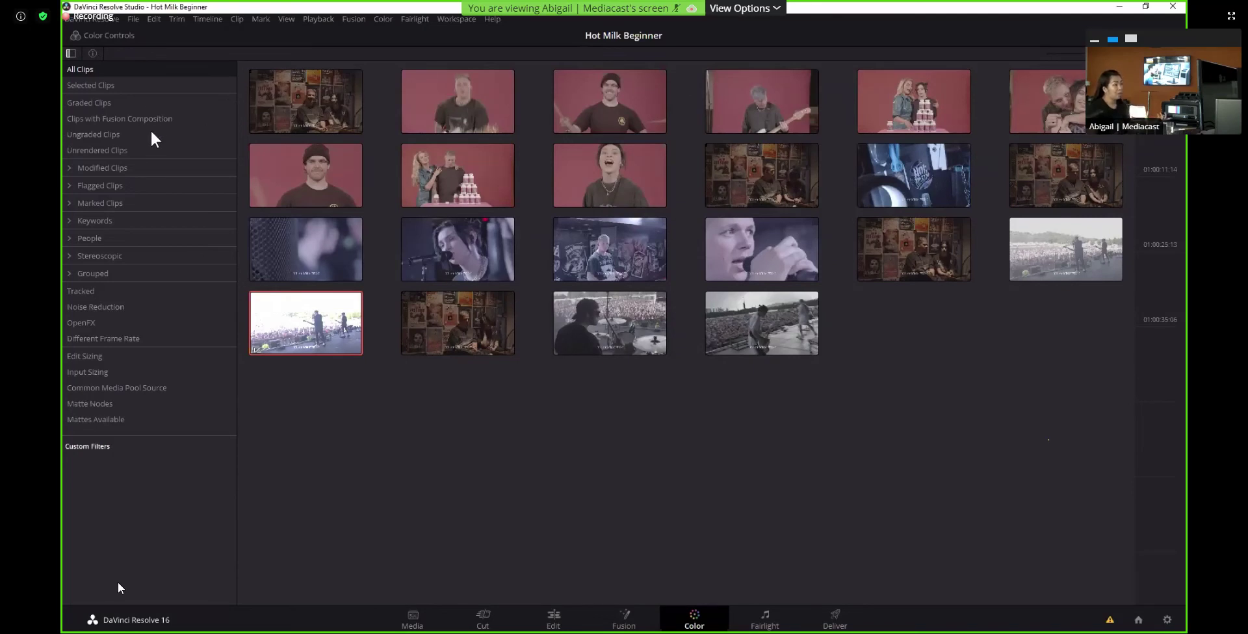
left_click(114, 134)
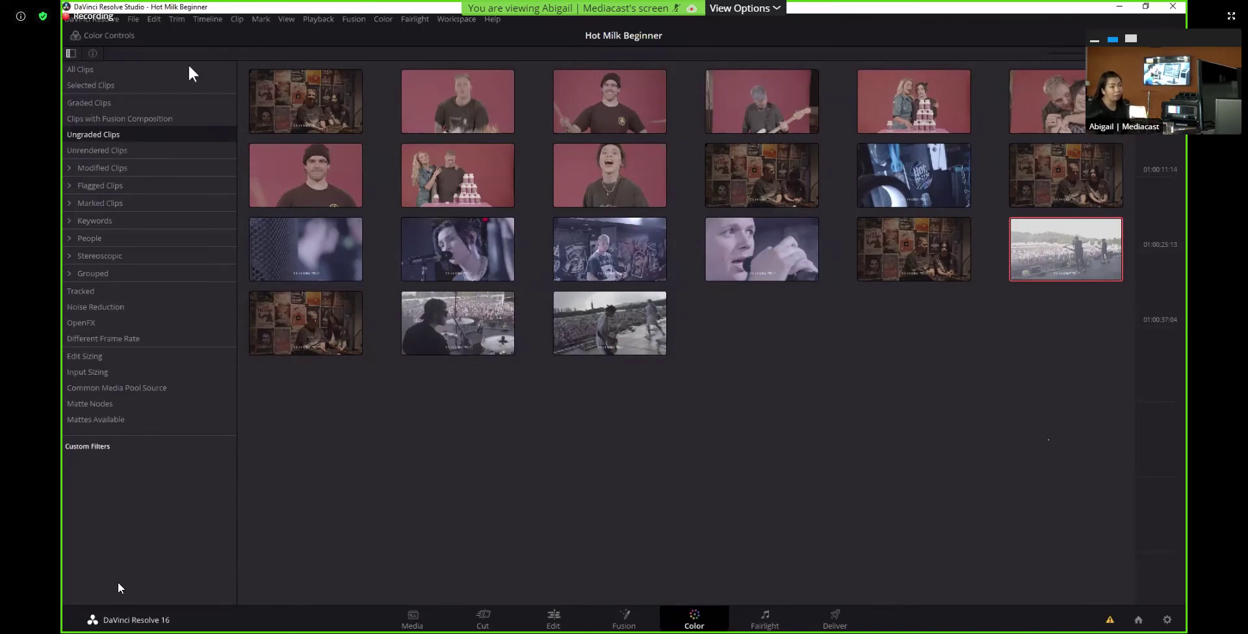
left_click(71, 55)
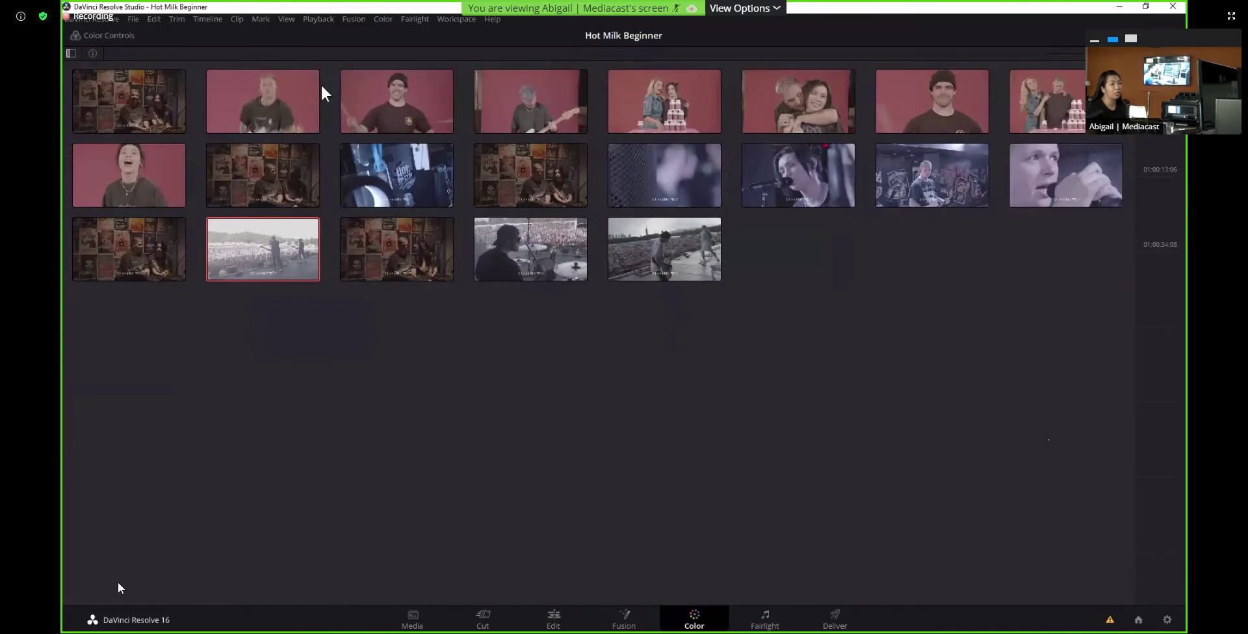
key("ctrl+alt+l")
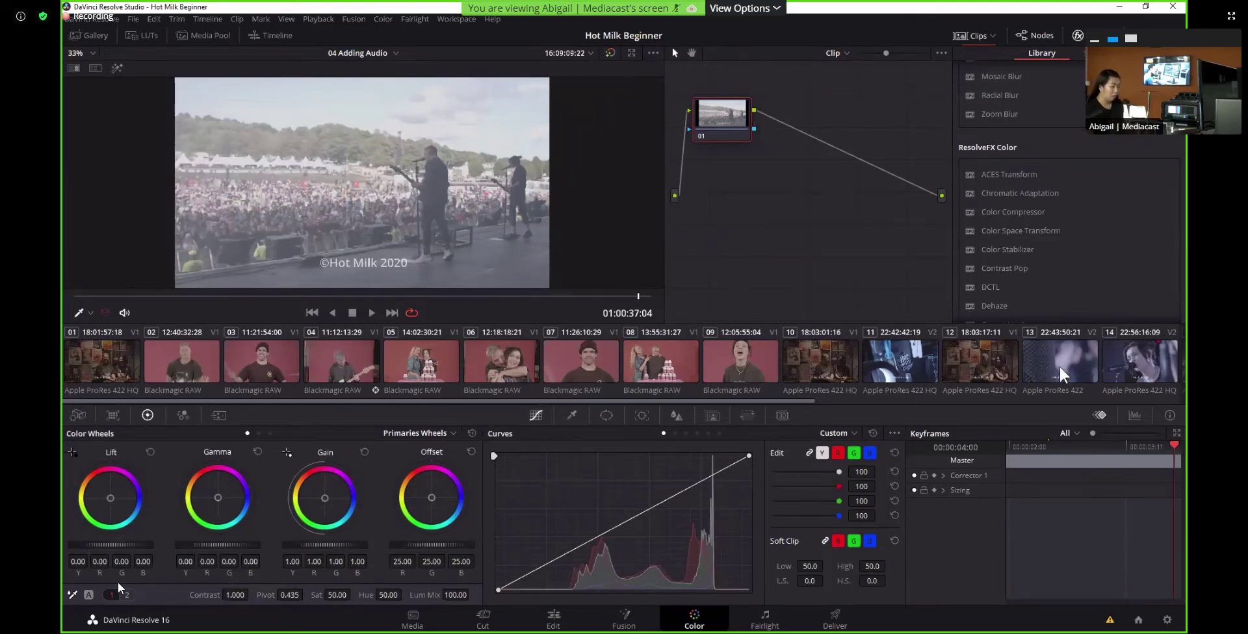
Load clip 09 and inspect it in a floating Waveform scope, then close the scopes window
left_click(1134, 415)
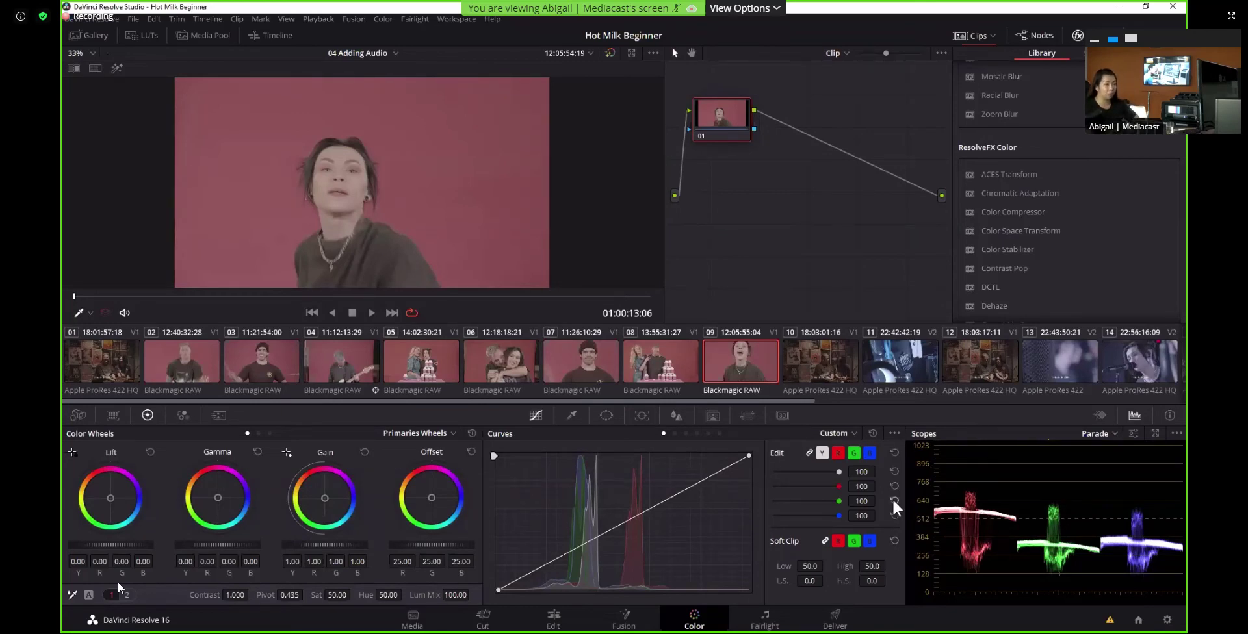
left_click(1112, 433)
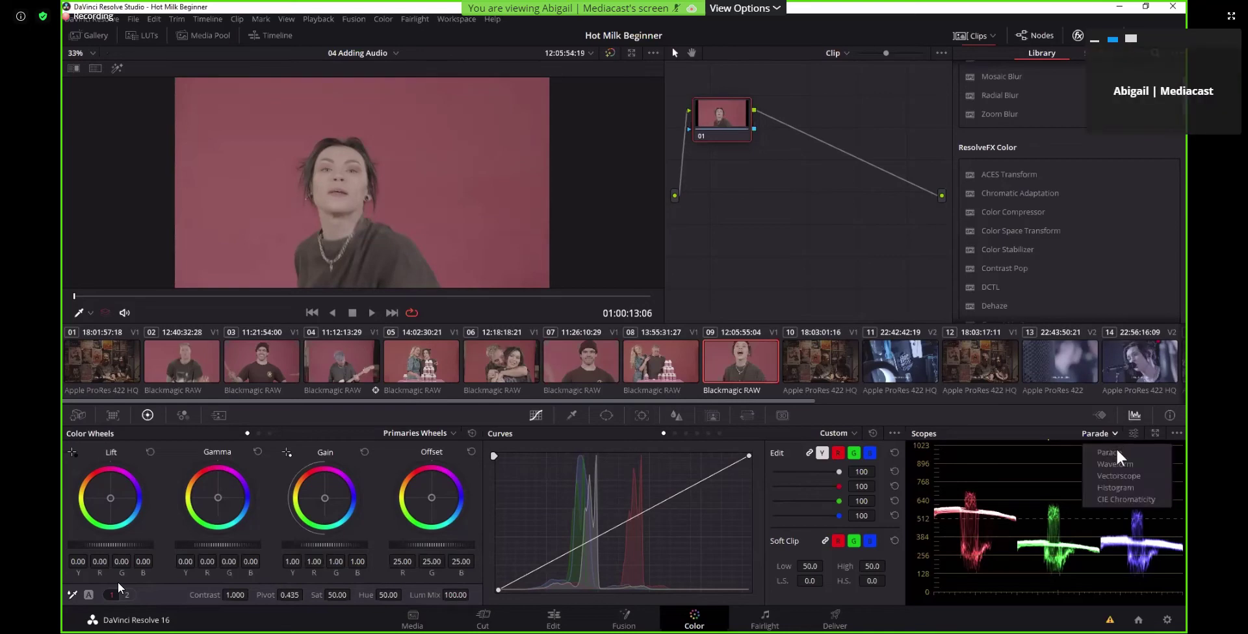
left_click(1155, 464)
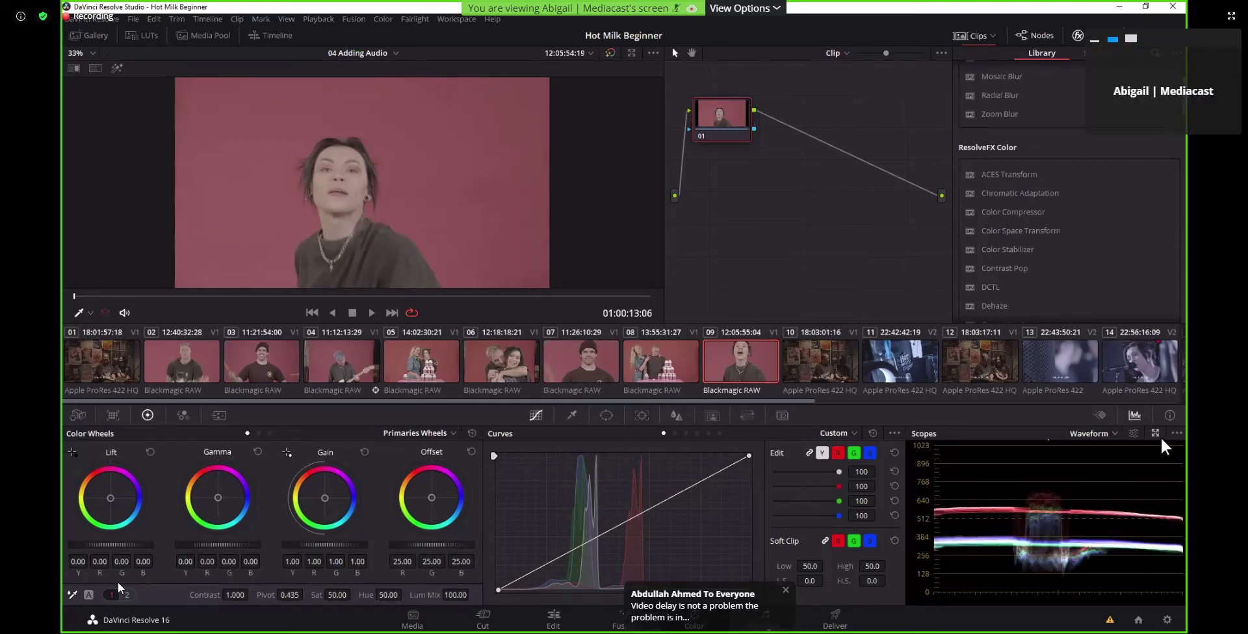
left_click(1155, 433)
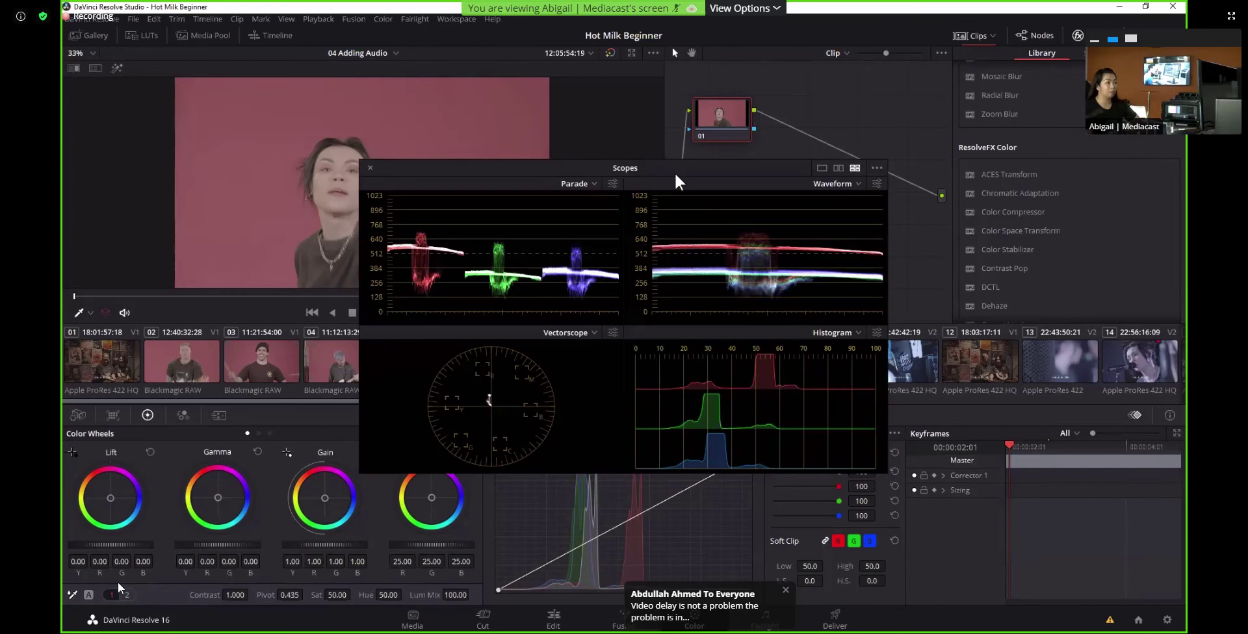
left_click_drag(675, 173, 784, 236)
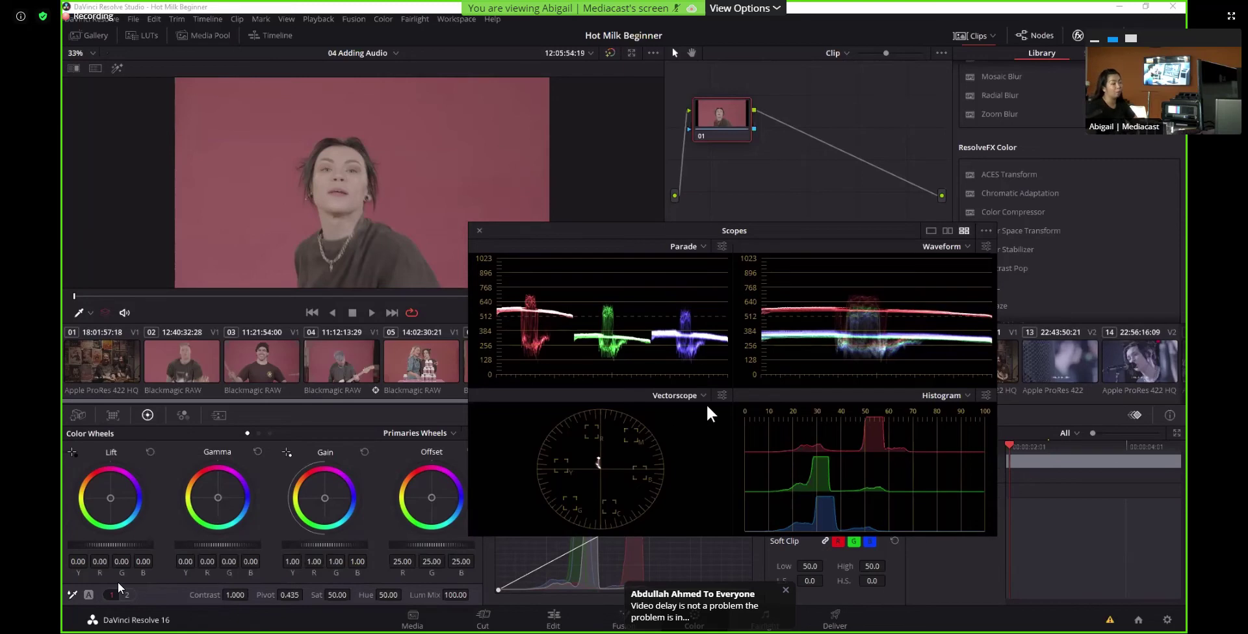
left_click(479, 230)
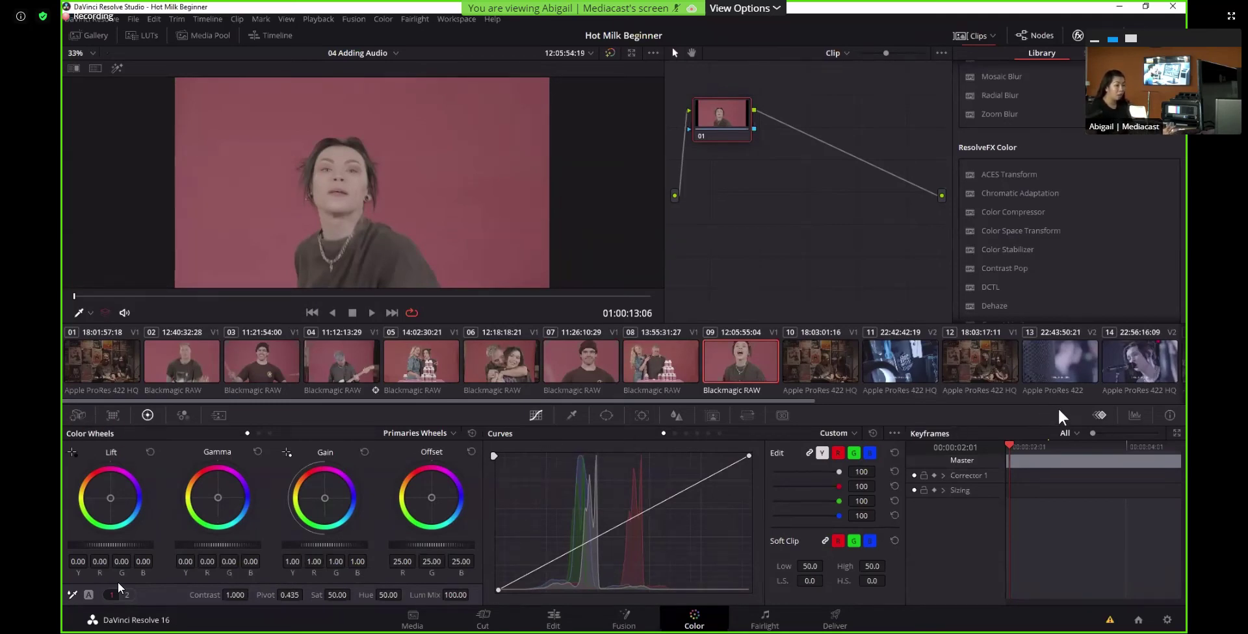
Set Camera Raw Decode Using to Clip for clip 09 and show the Color Match panel
left_click(79, 416)
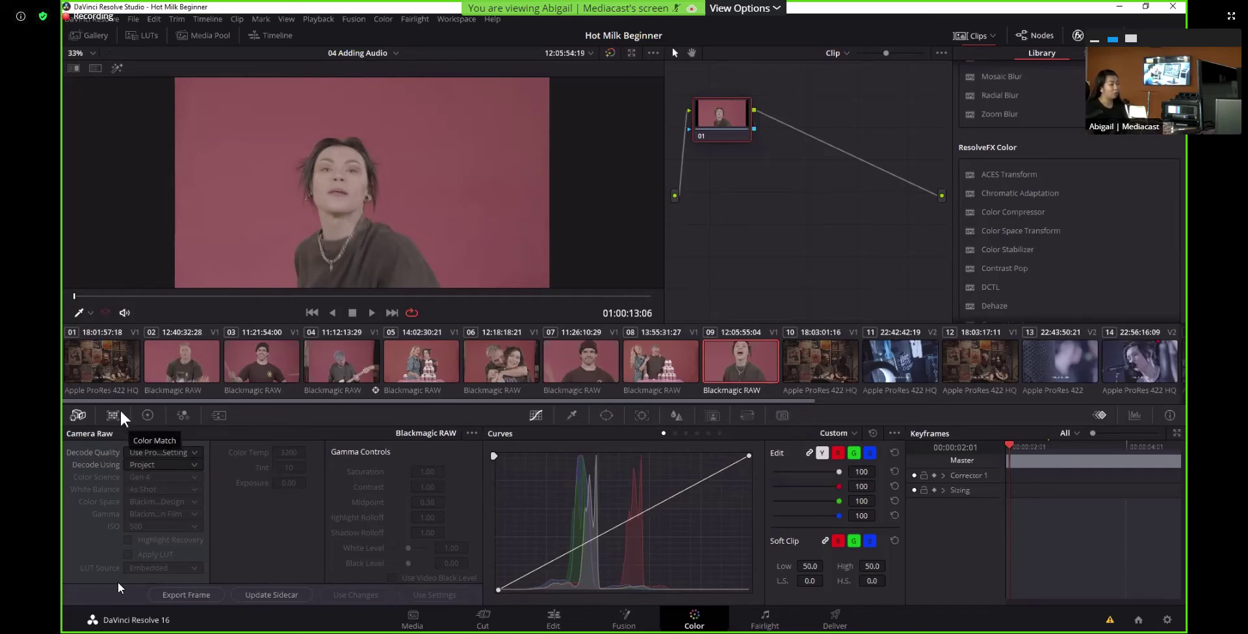
left_click(170, 452)
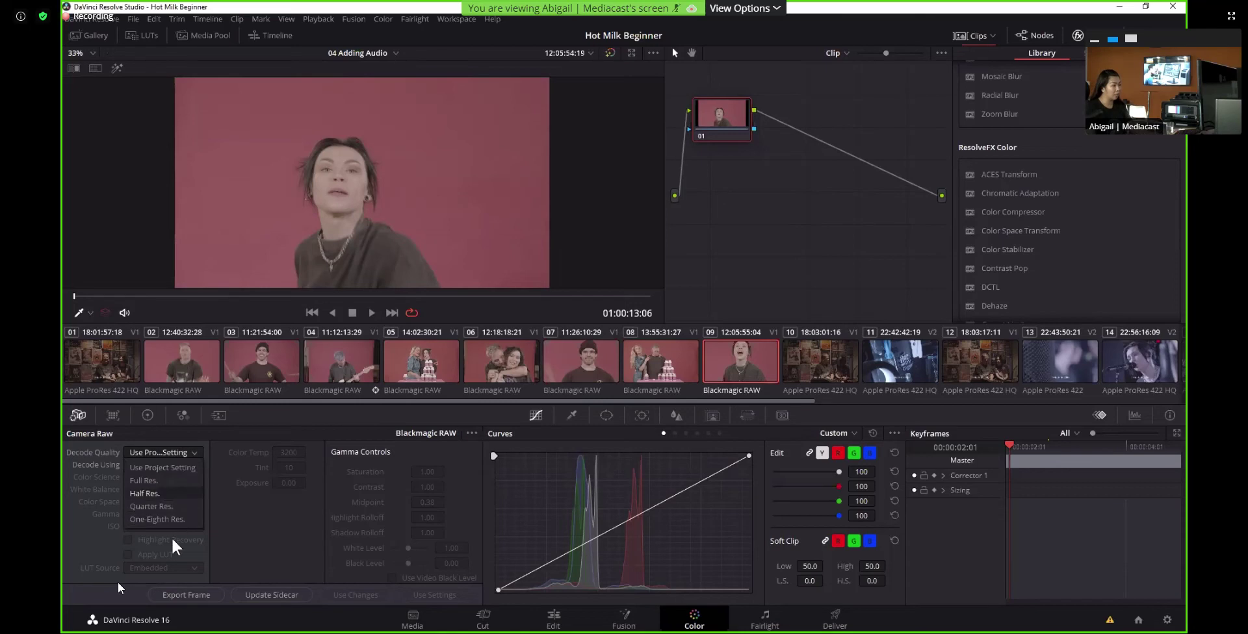
left_click(239, 510)
left_click(178, 466)
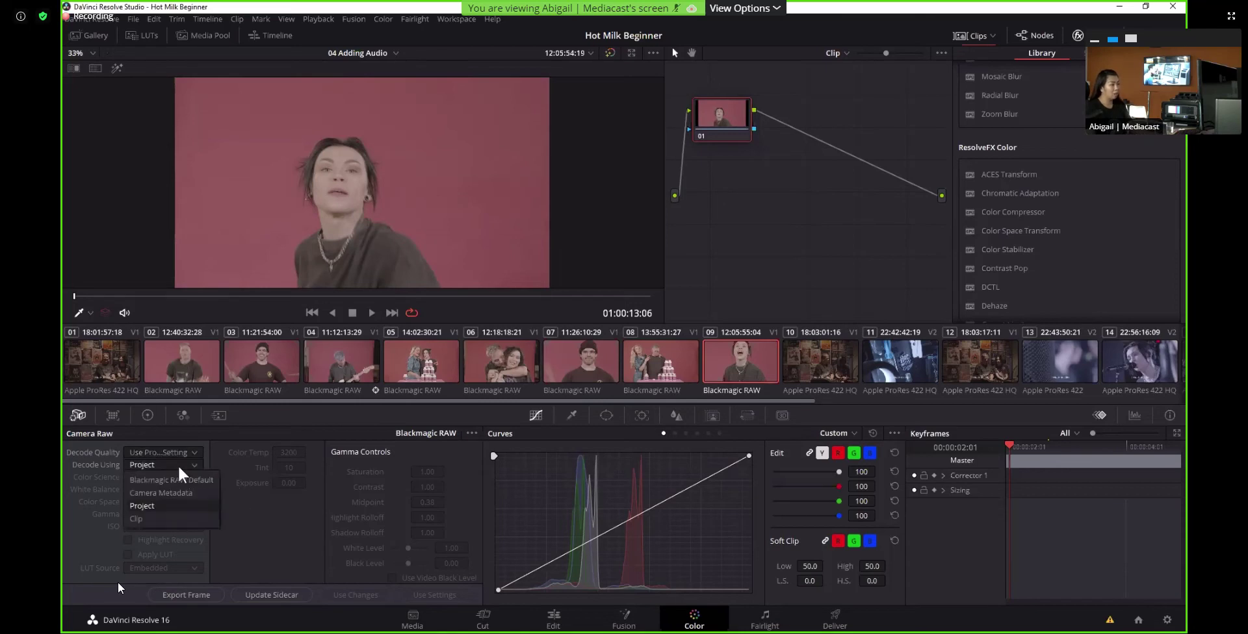
left_click(150, 493)
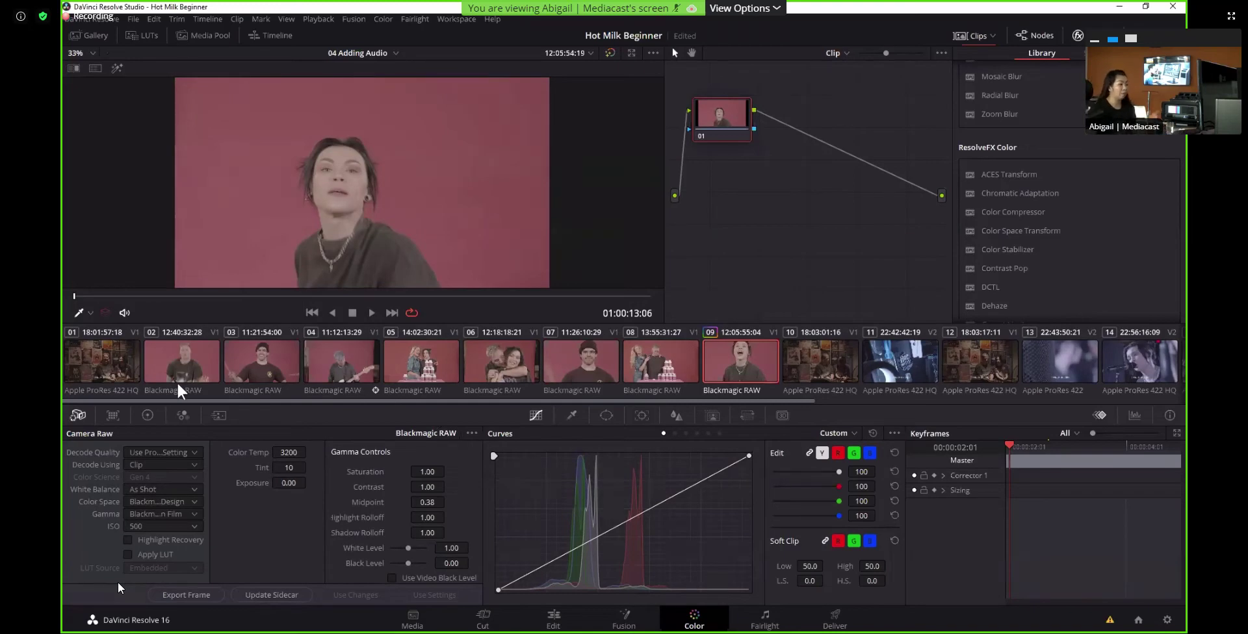
left_click(112, 416)
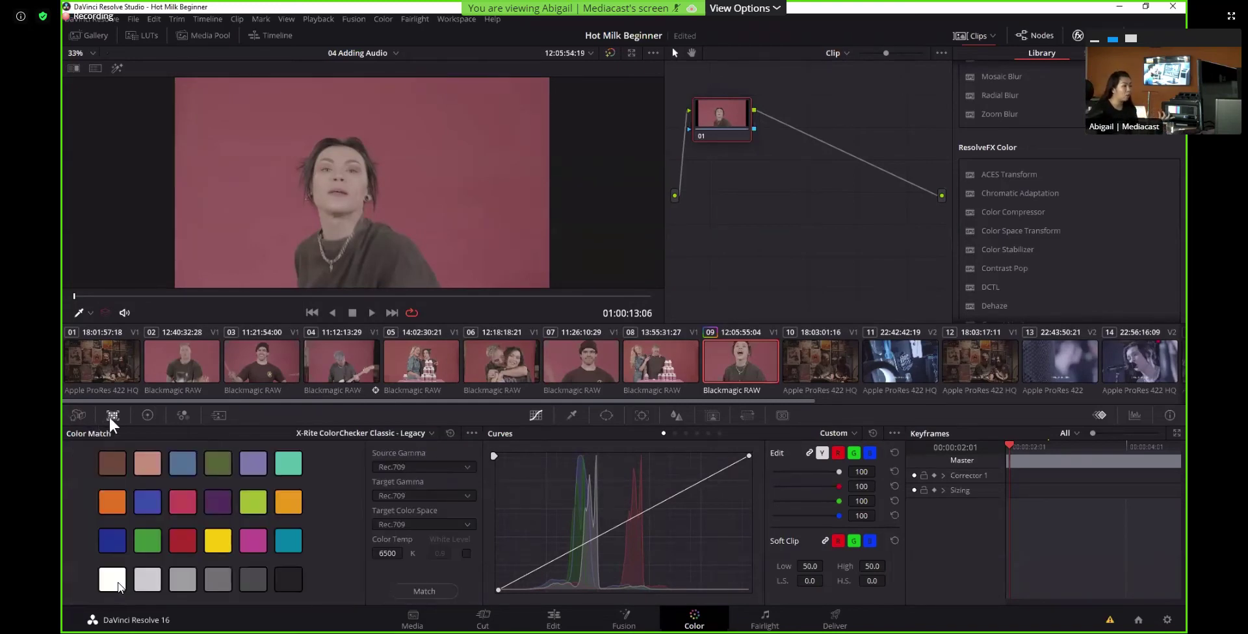
Switch the palette from Color Match back to the Primaries Color Wheels
left_click(147, 414)
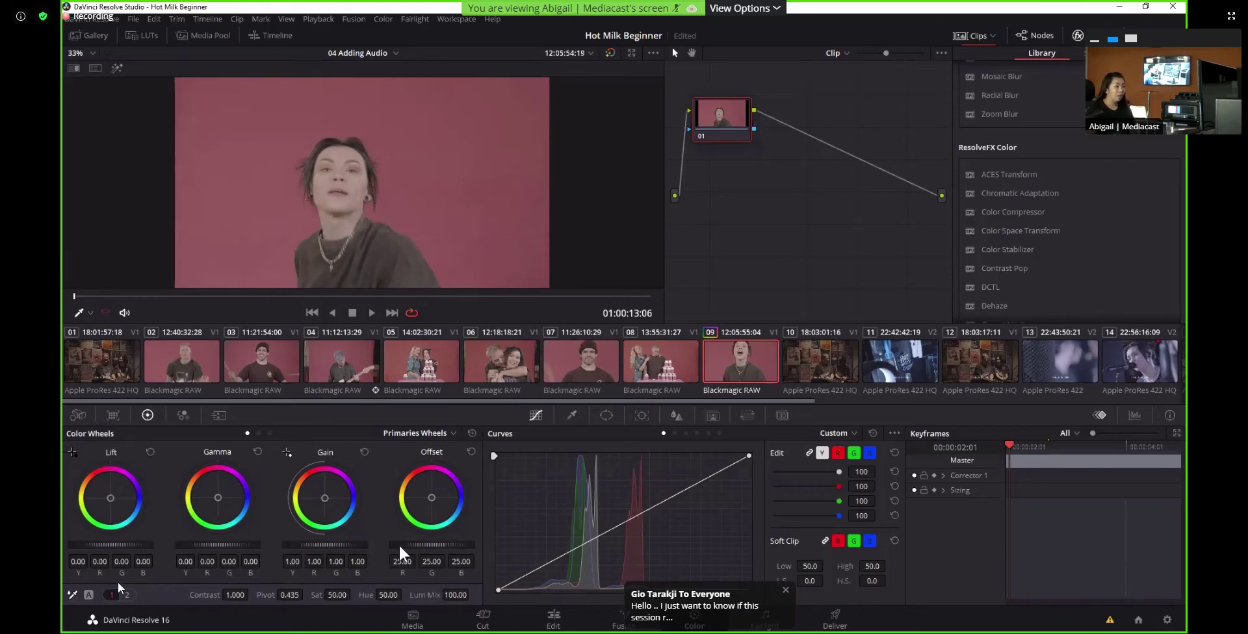
Lower the master Lift to -0.11 and show the Waveform scope
left_click(455, 430)
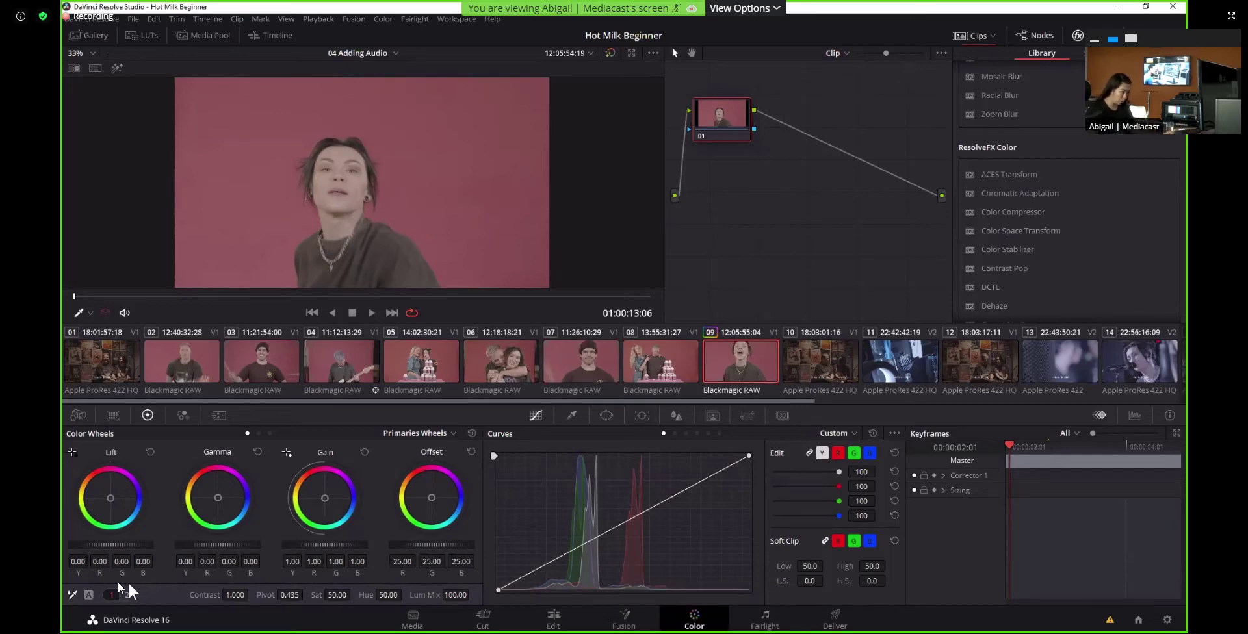
left_click_drag(121, 545, 90, 544)
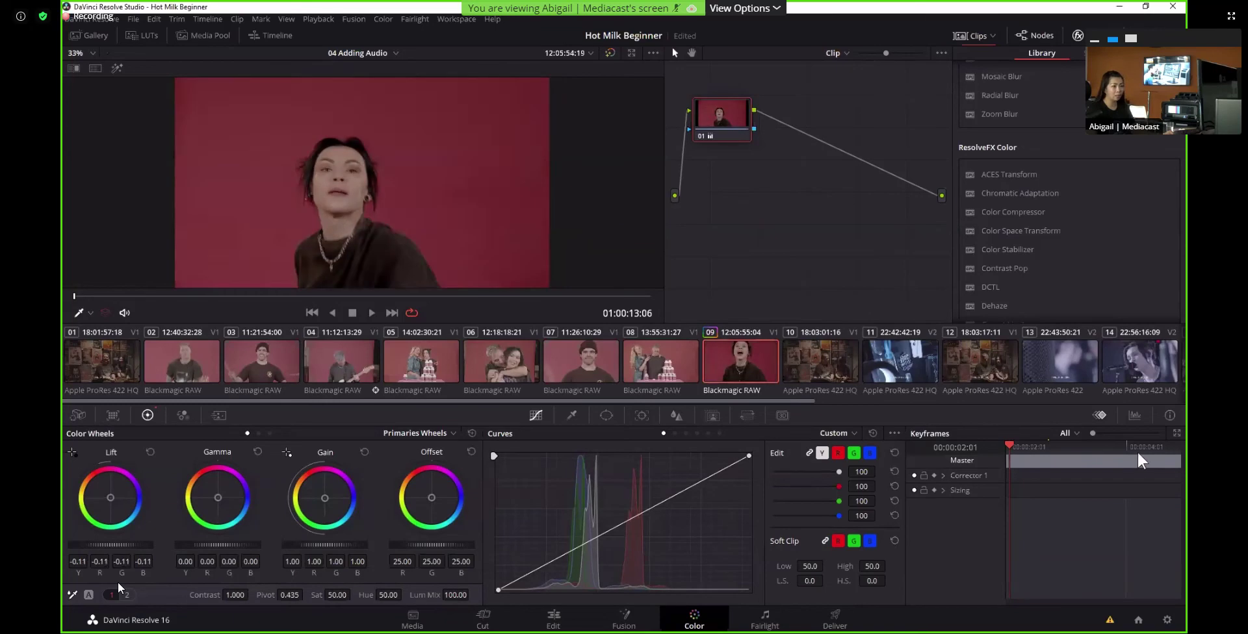
left_click(1134, 415)
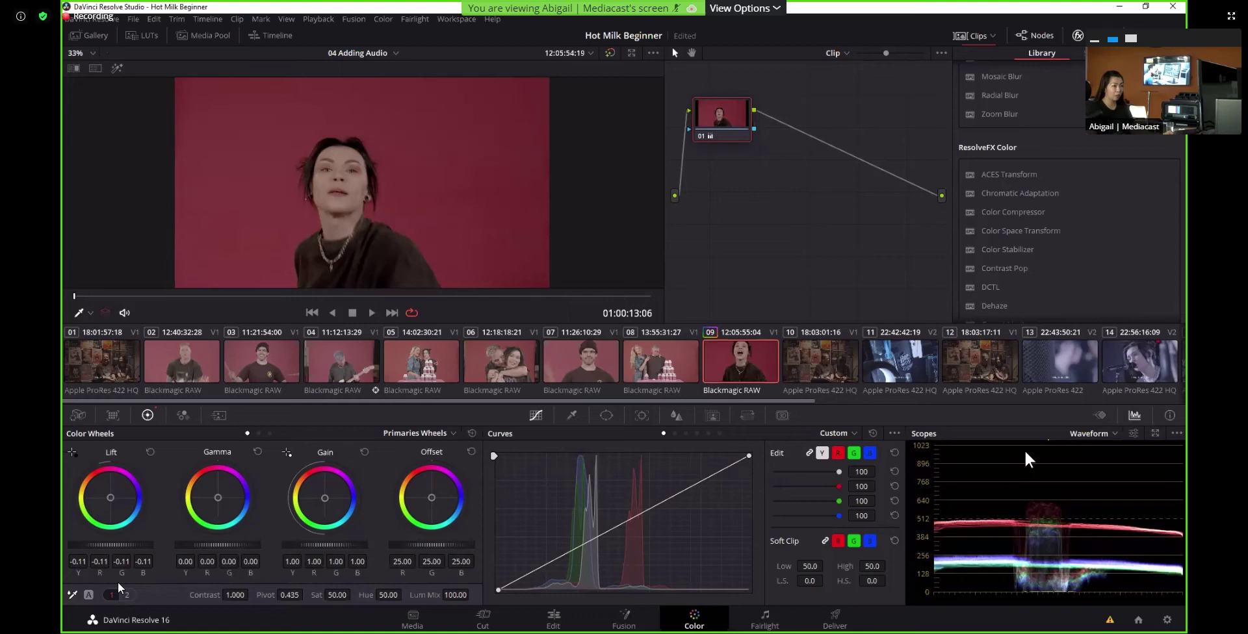
Try adjusting Lift and Gain, then reset the wheels to Lift 0.00, Gamma 0.00, Gain 1.00
left_click_drag(313, 558, 354, 545)
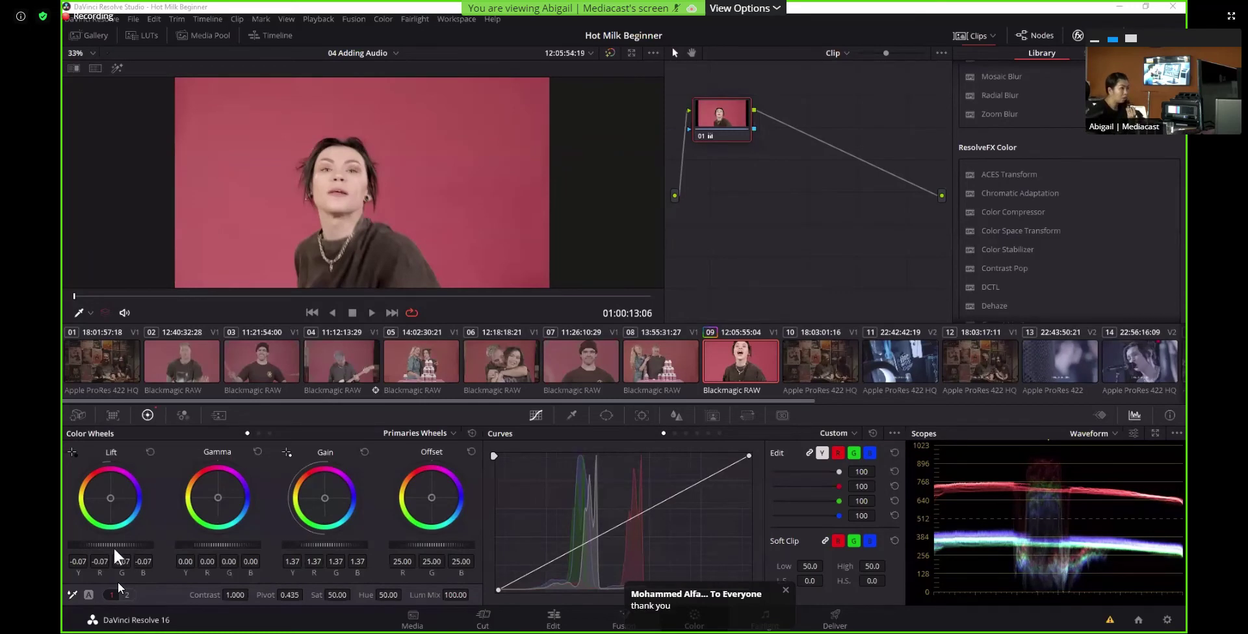
left_click_drag(115, 546, 73, 546)
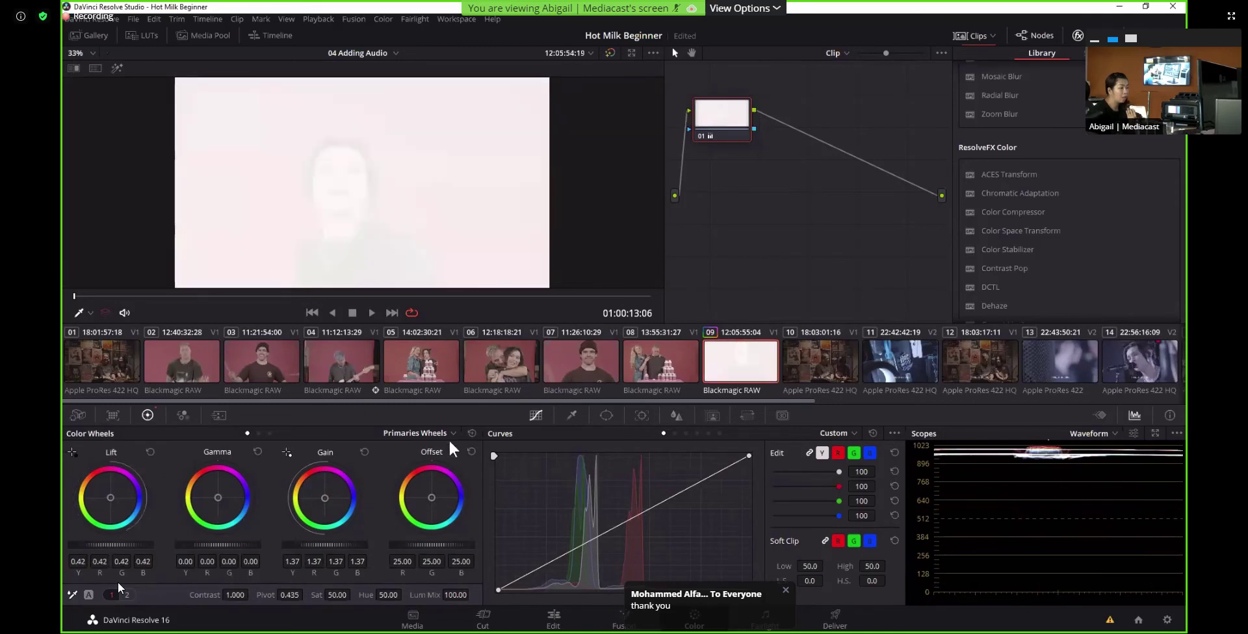
left_click(470, 434)
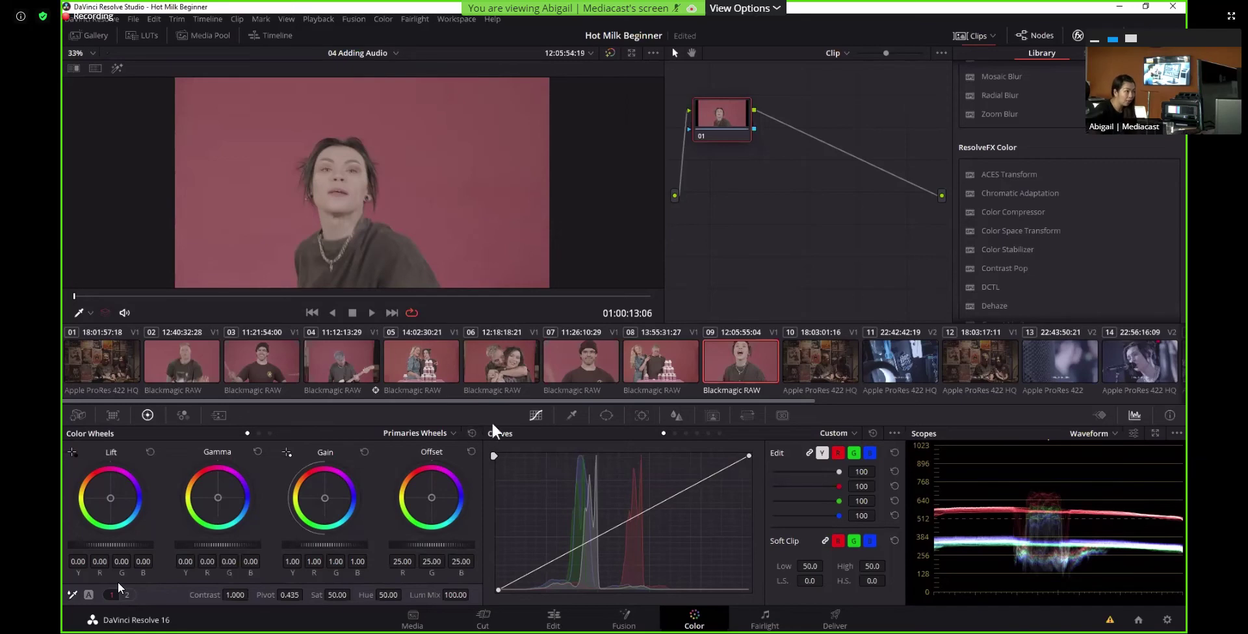
right_click(728, 132)
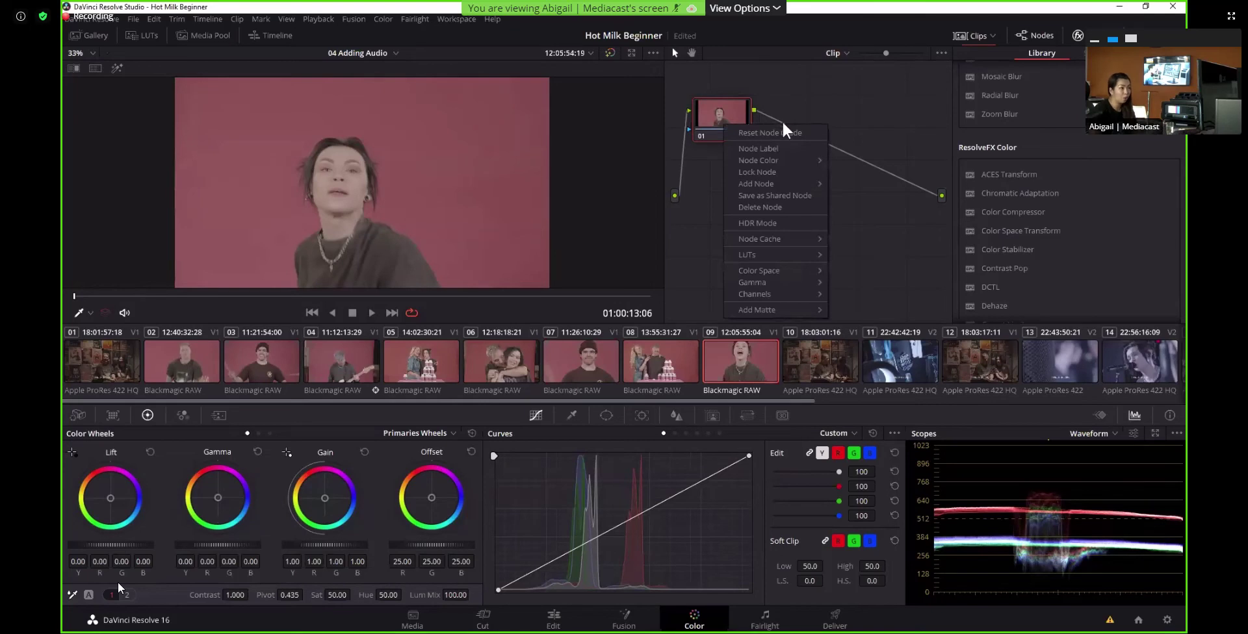
mouse_move(780, 161)
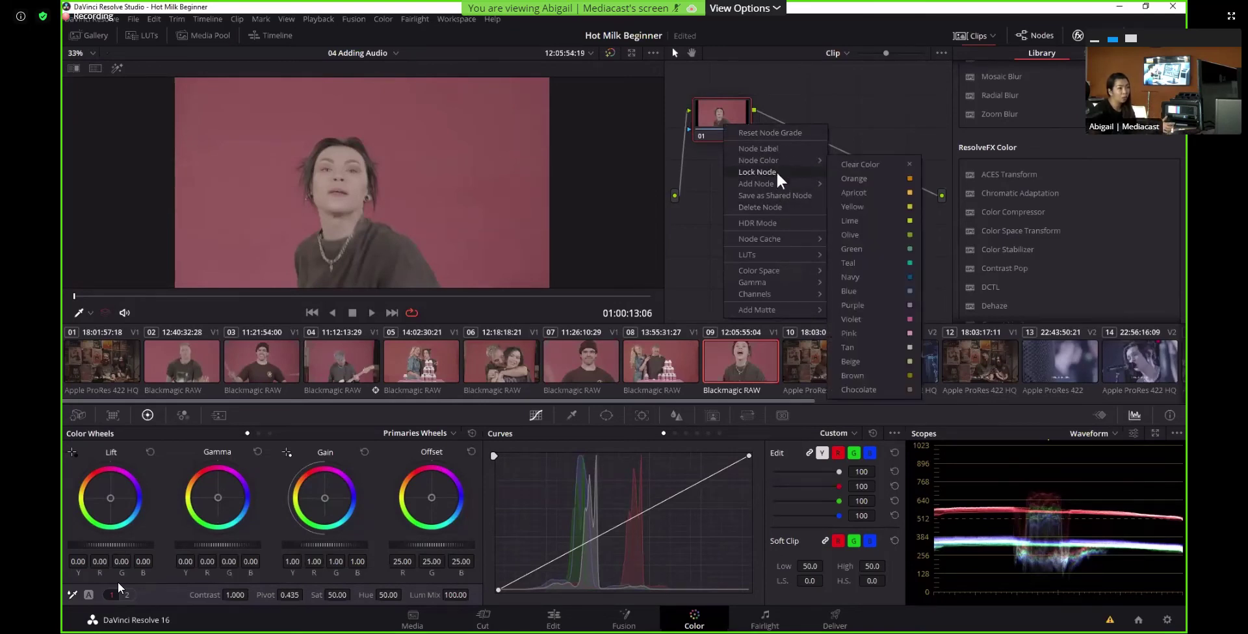
mouse_move(780, 184)
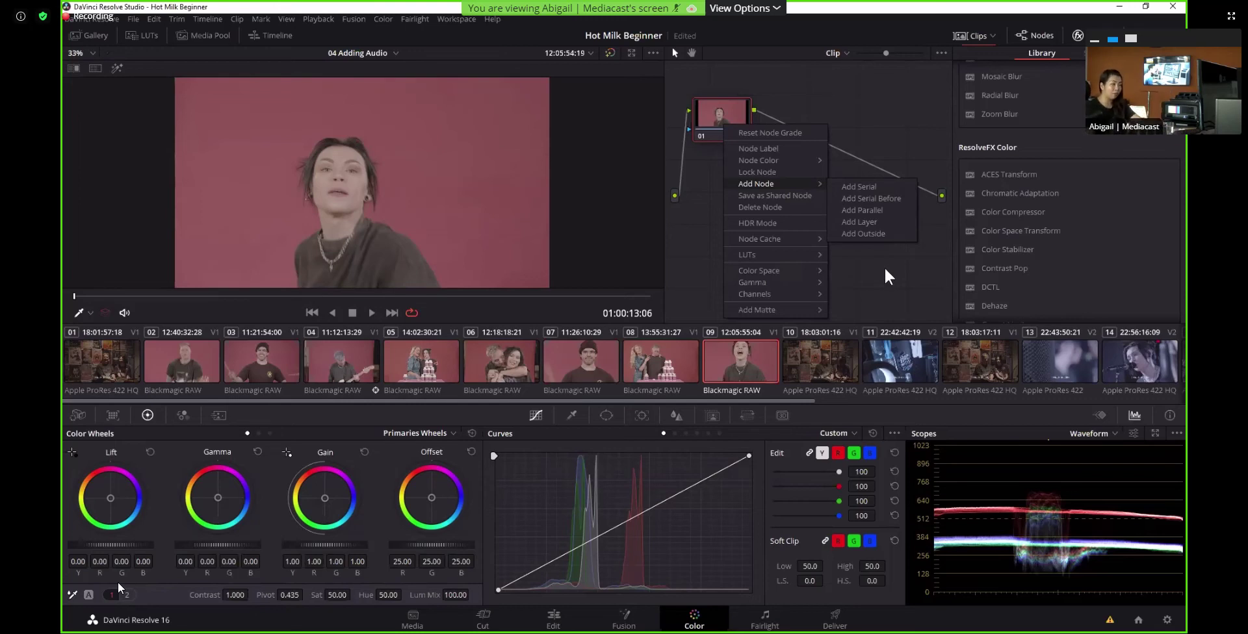
left_click(906, 274)
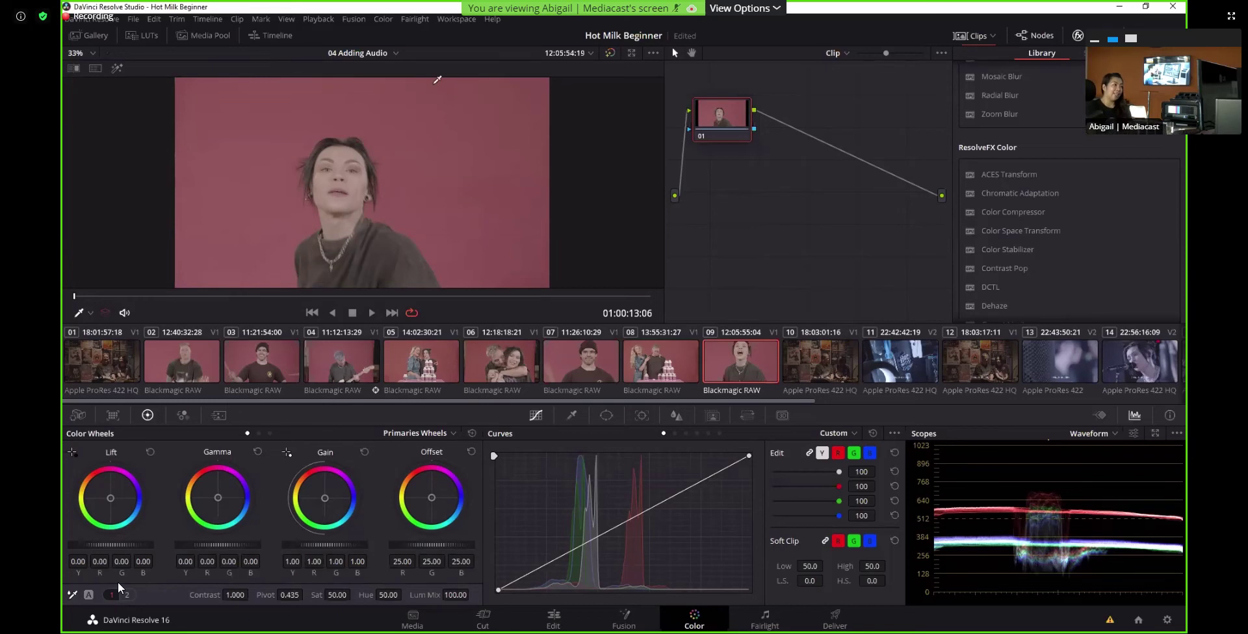
left_click(383, 19)
mouse_move(396, 33)
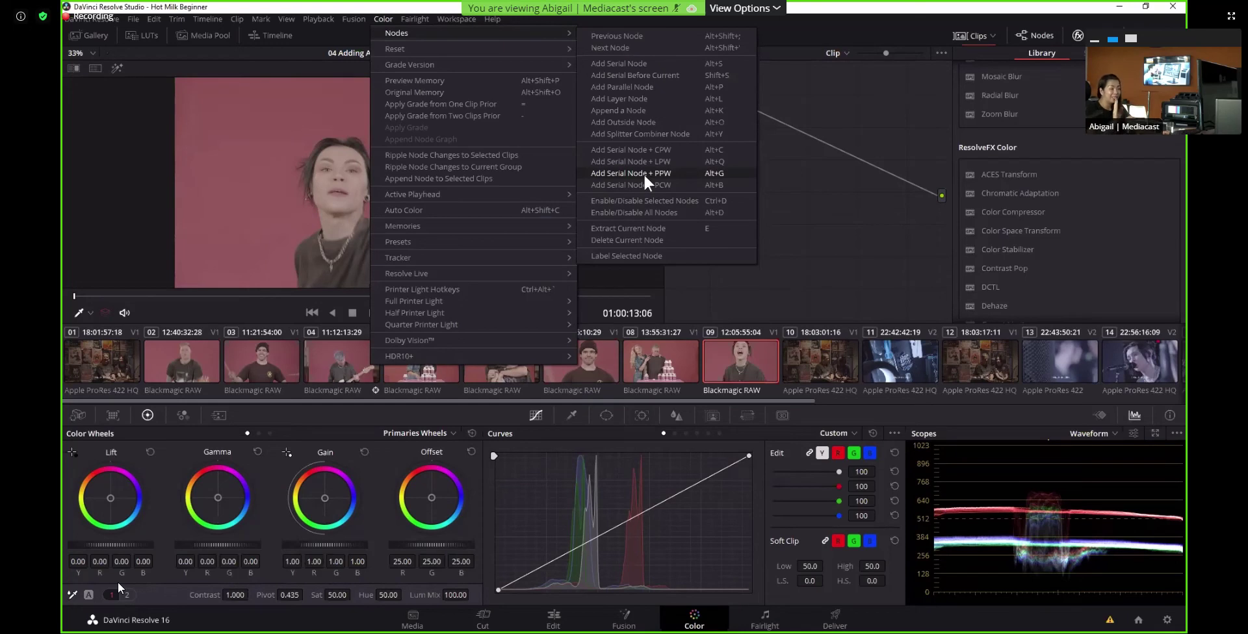
left_click(791, 281)
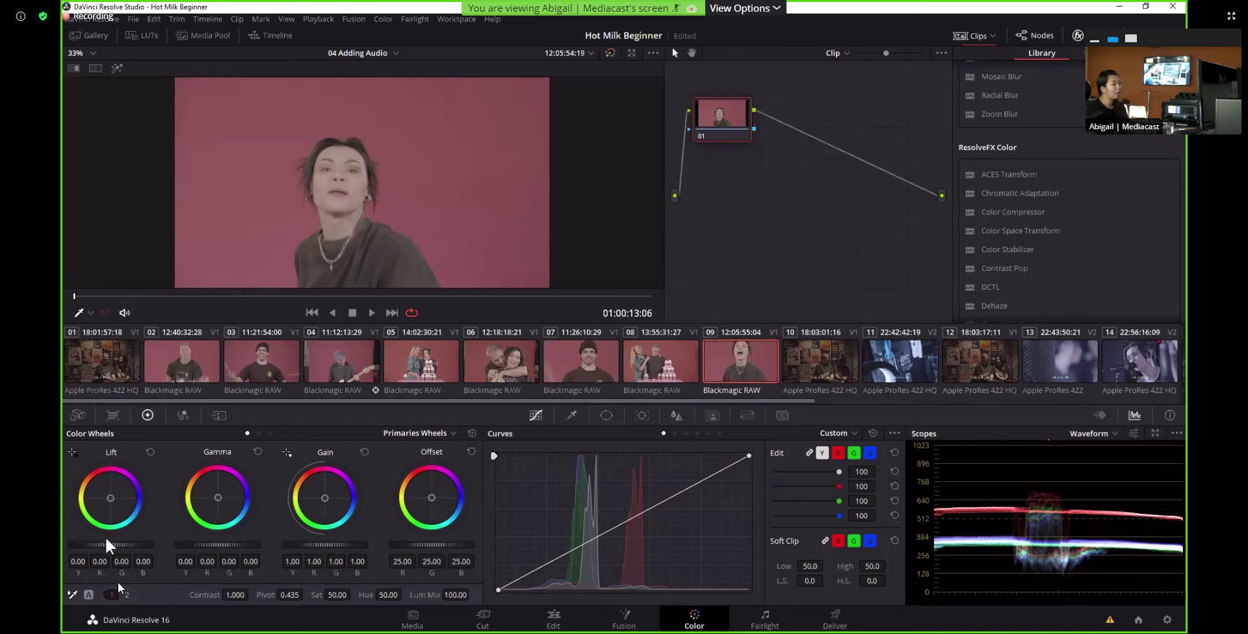
Set the master Lift to -0.07 and Gain to about 1.38 on node 01
left_click_drag(115, 542, 121, 549)
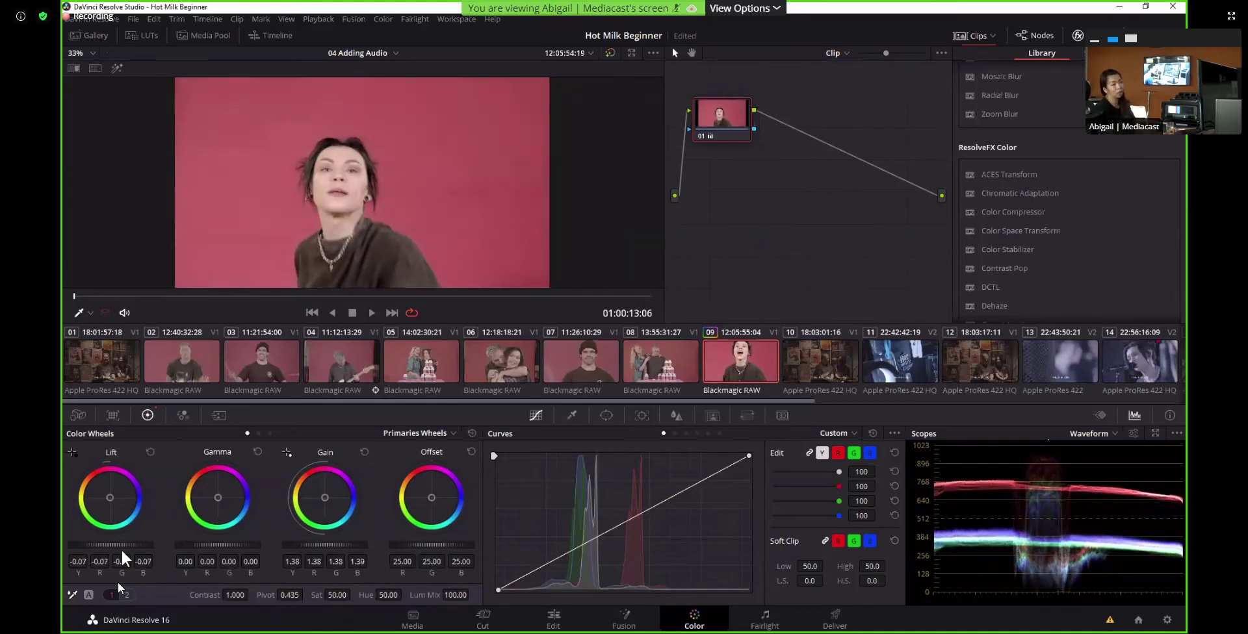
left_click_drag(121, 550, 122, 551)
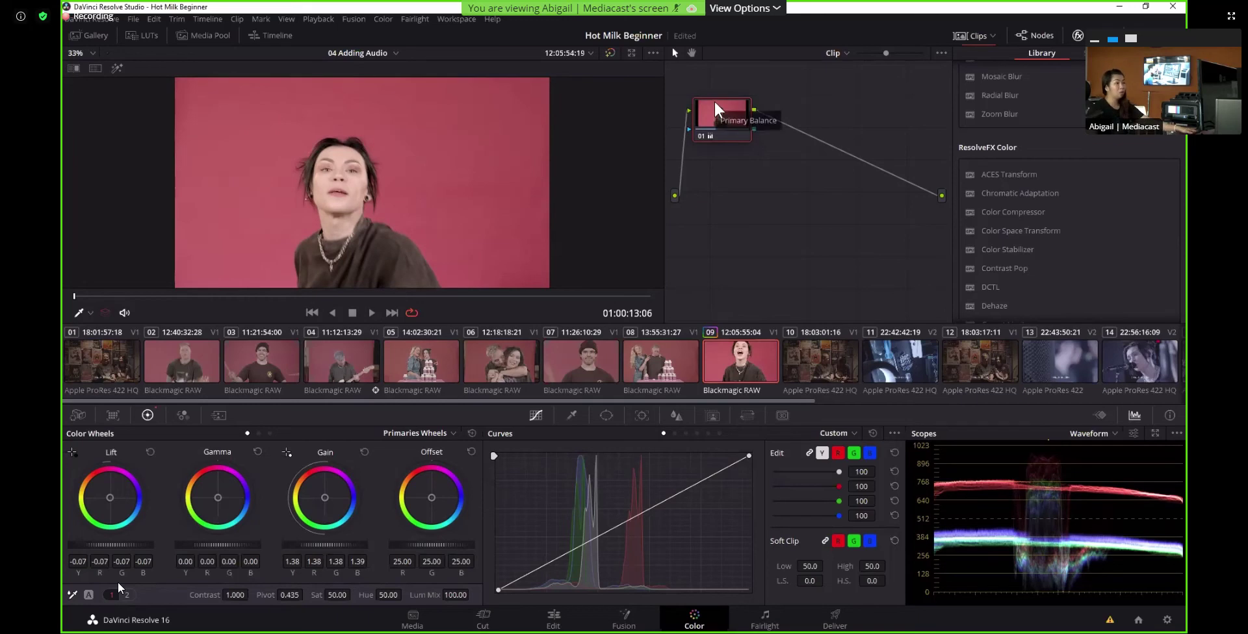
Add two serial nodes, then delete the extra node 03
key("alt+s")
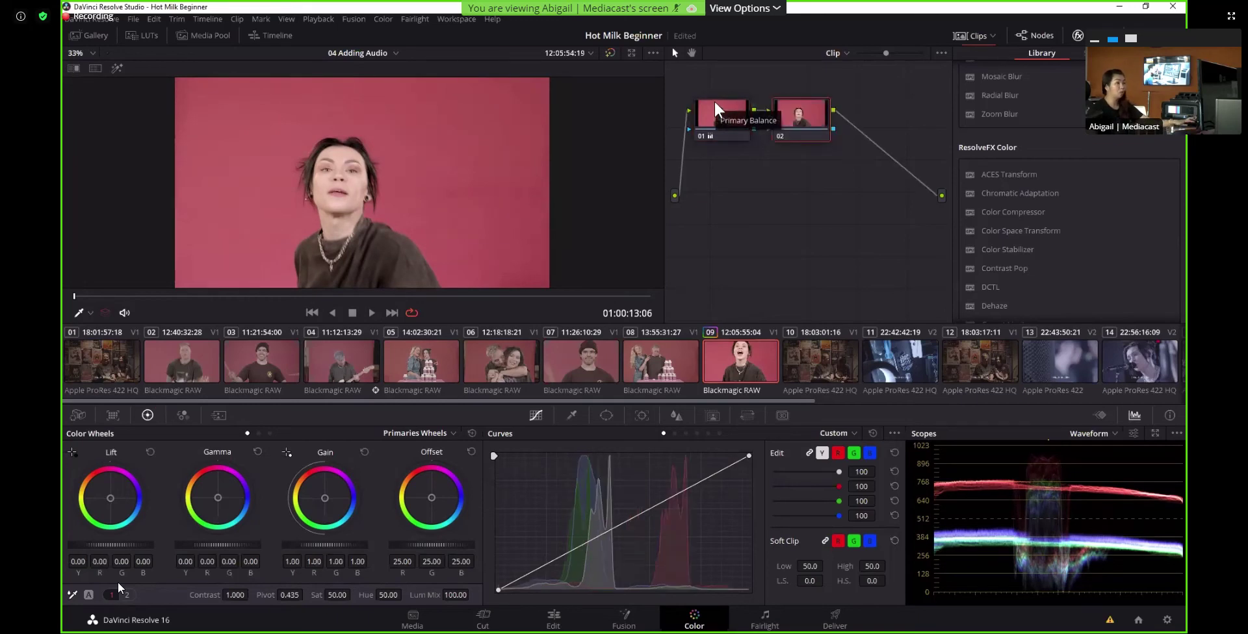
key("alt+s")
right_click(866, 105)
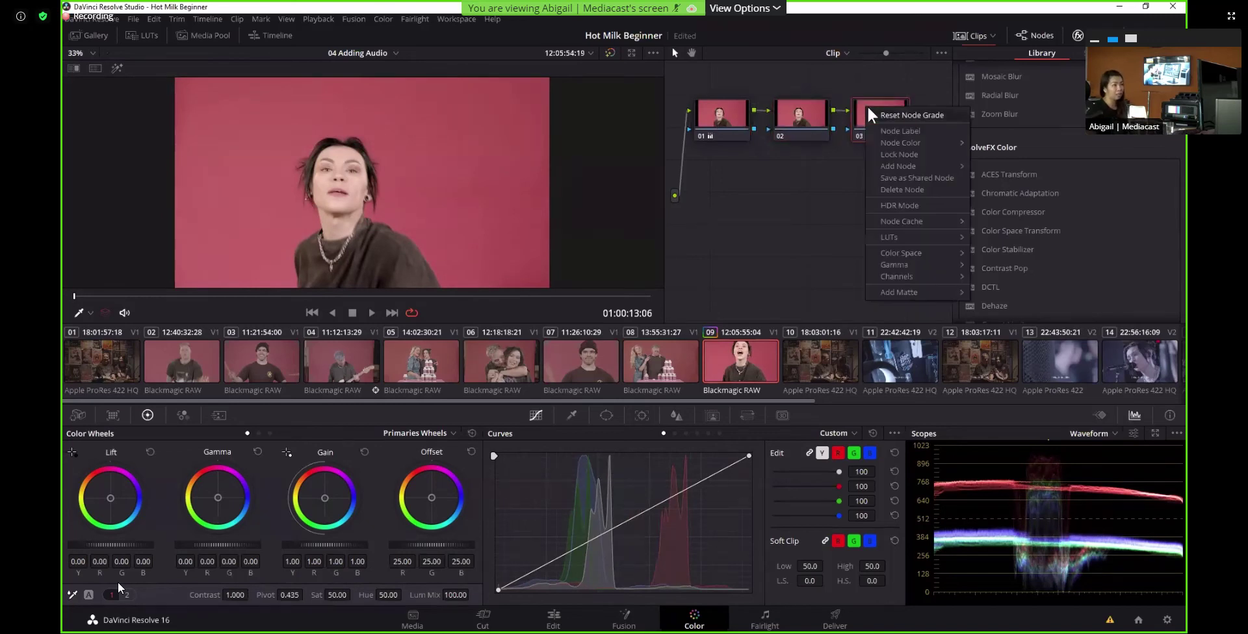
left_click(901, 190)
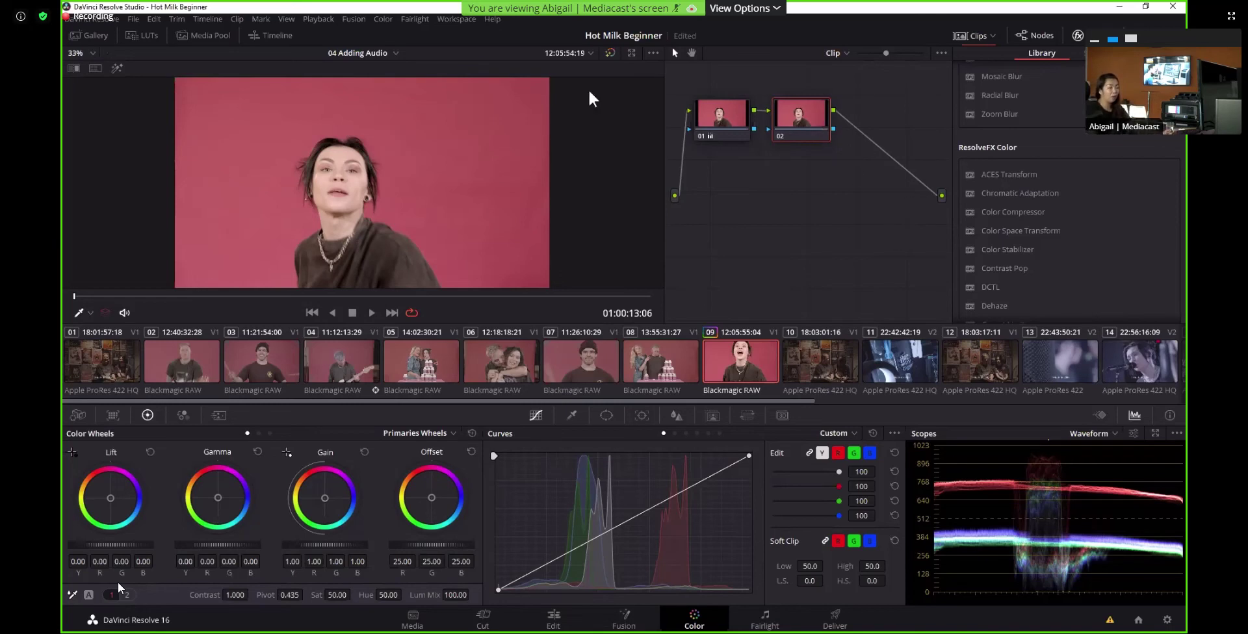
After checking node 01, nudge node 02's Gamma wheel slightly warmer and add serial node 03
left_click(712, 126)
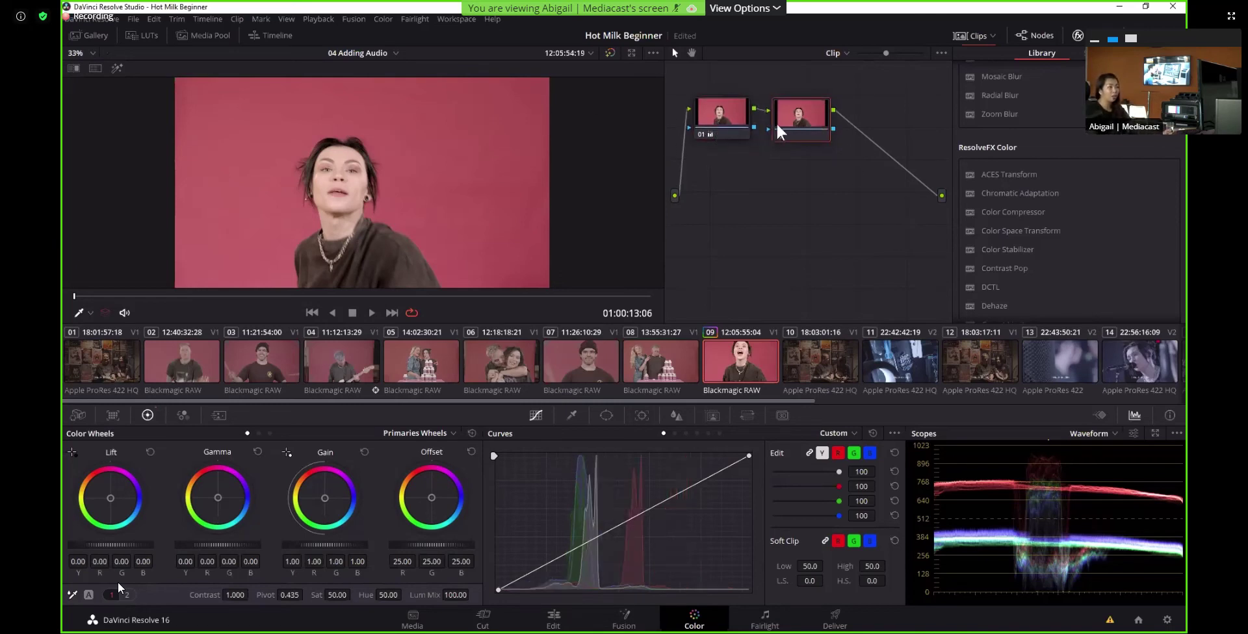
left_click(807, 126)
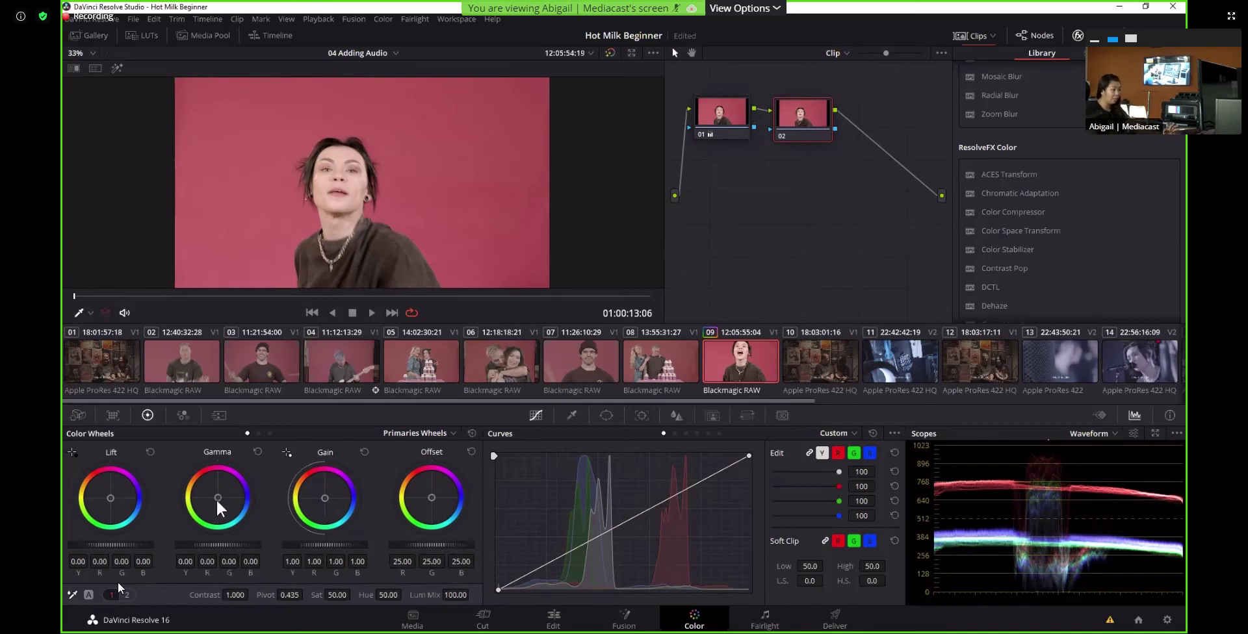
left_click_drag(217, 498, 213, 494)
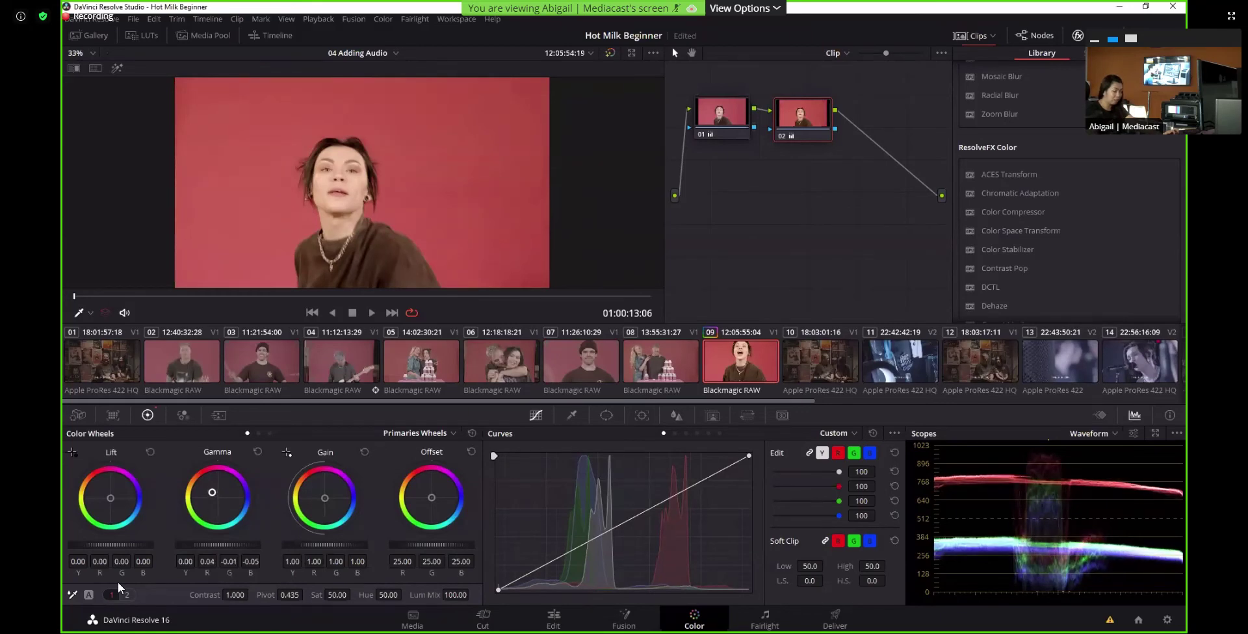
left_click_drag(195, 477, 195, 478)
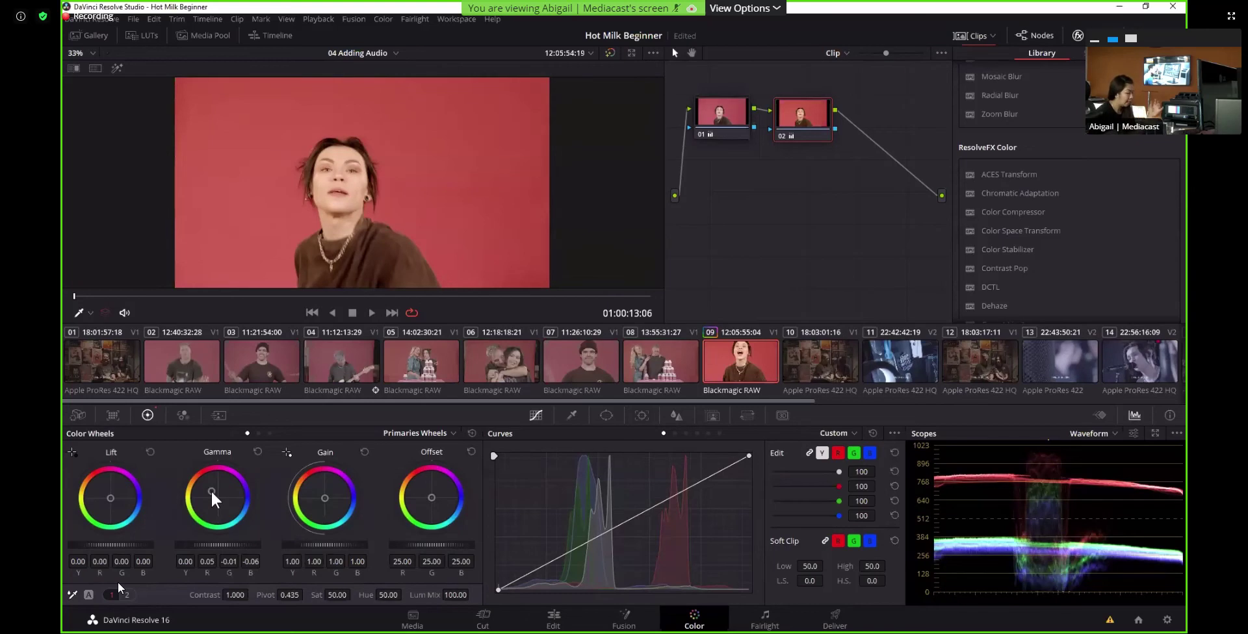
key("alt+s")
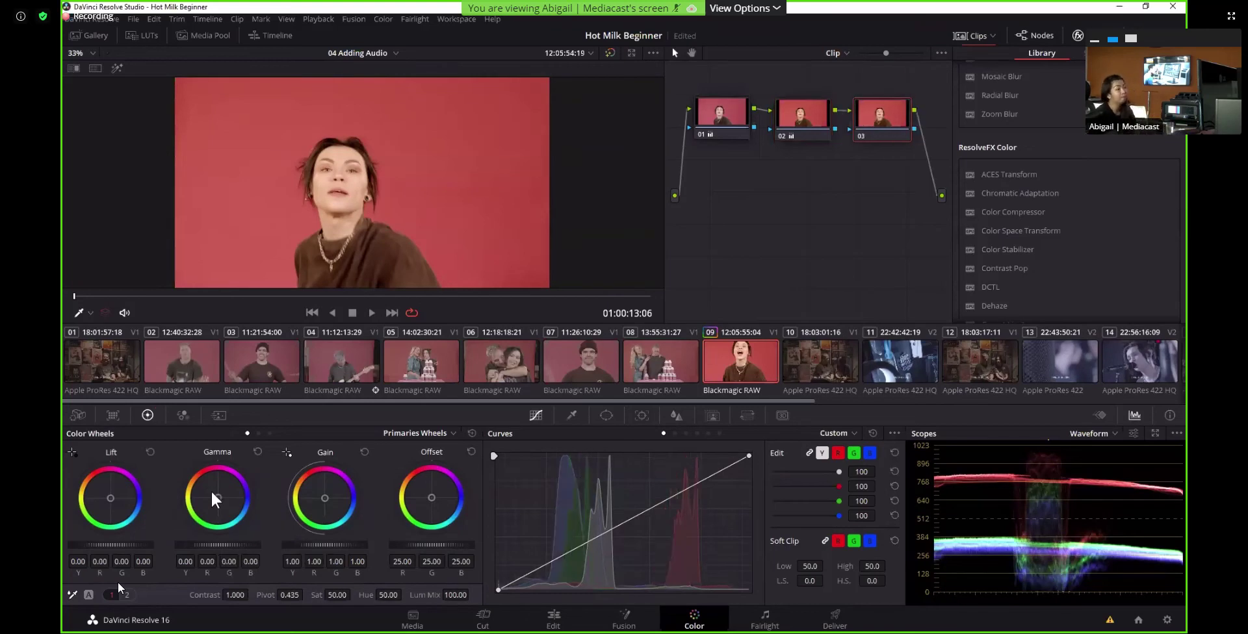
Sample clip 09's red backdrop with the Qualifier picker (Hue center 31.5, Luminance 55.6–66.0)
left_click(572, 415)
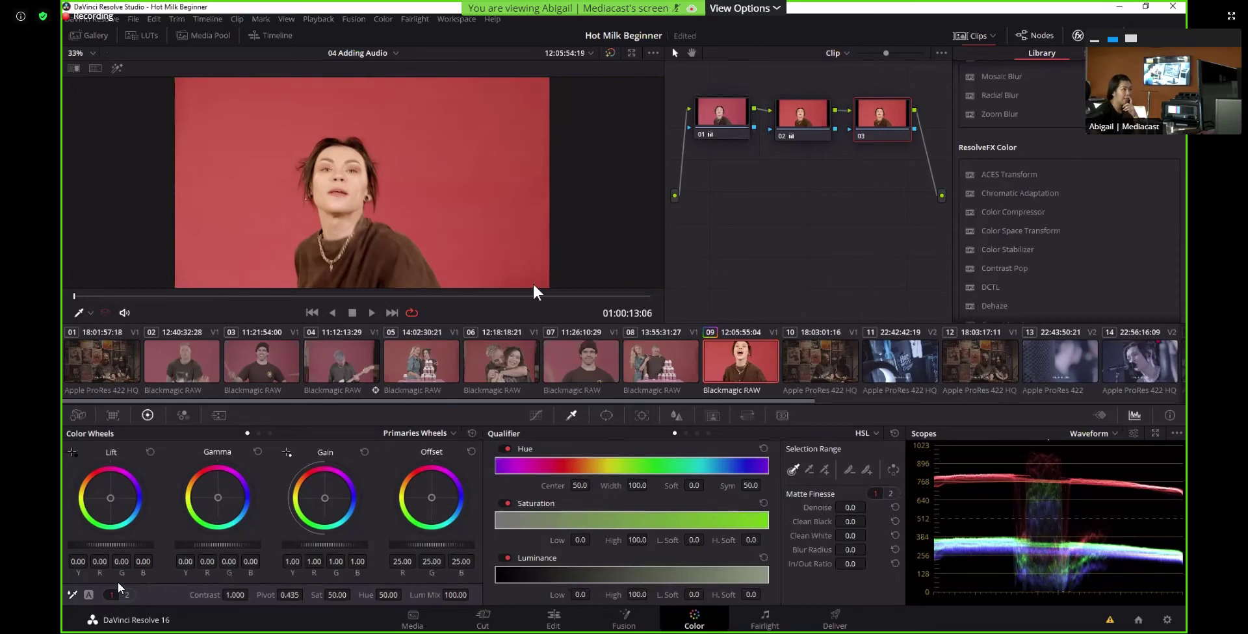
left_click(429, 104)
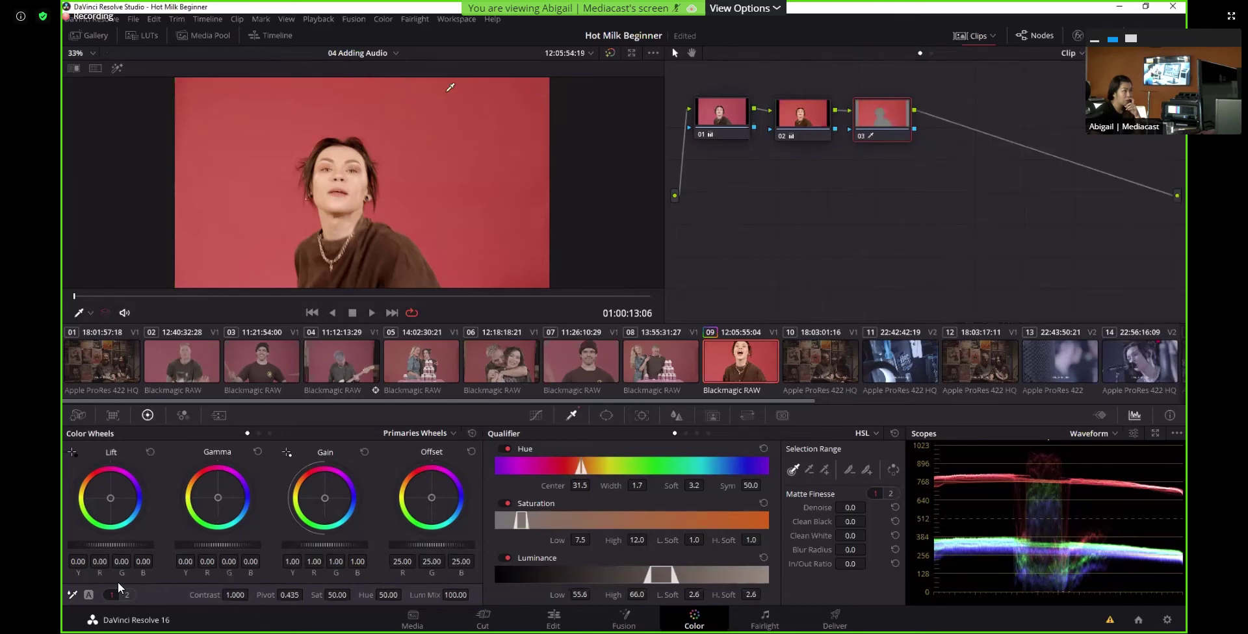
left_click(975, 38)
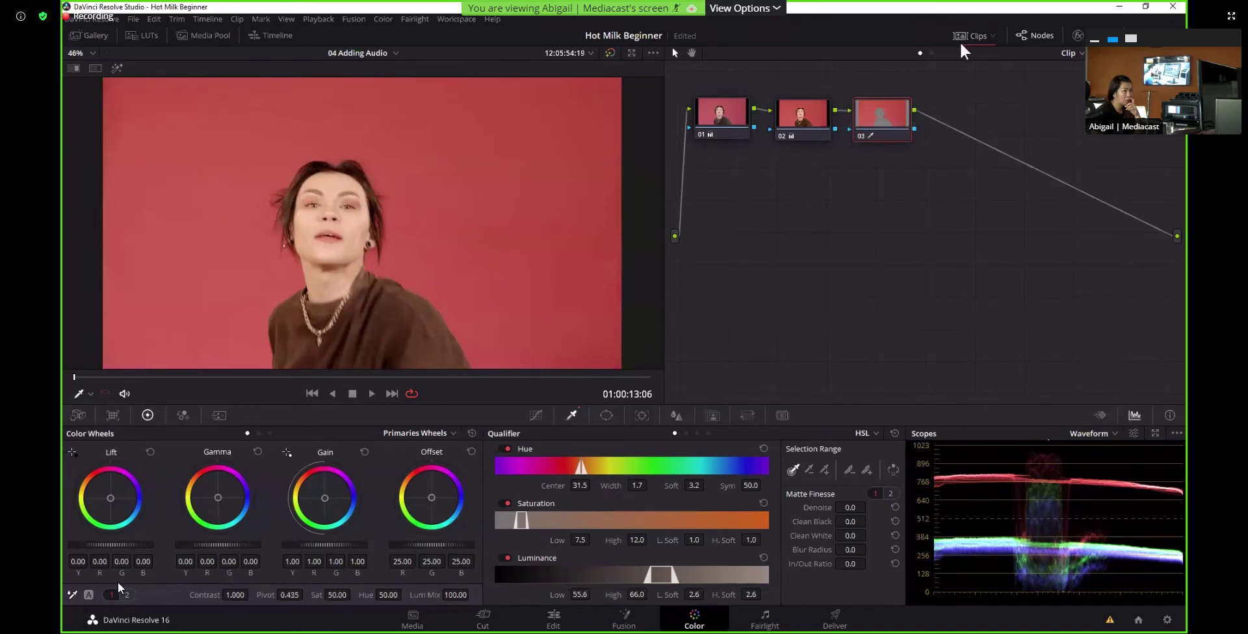
left_click(964, 36)
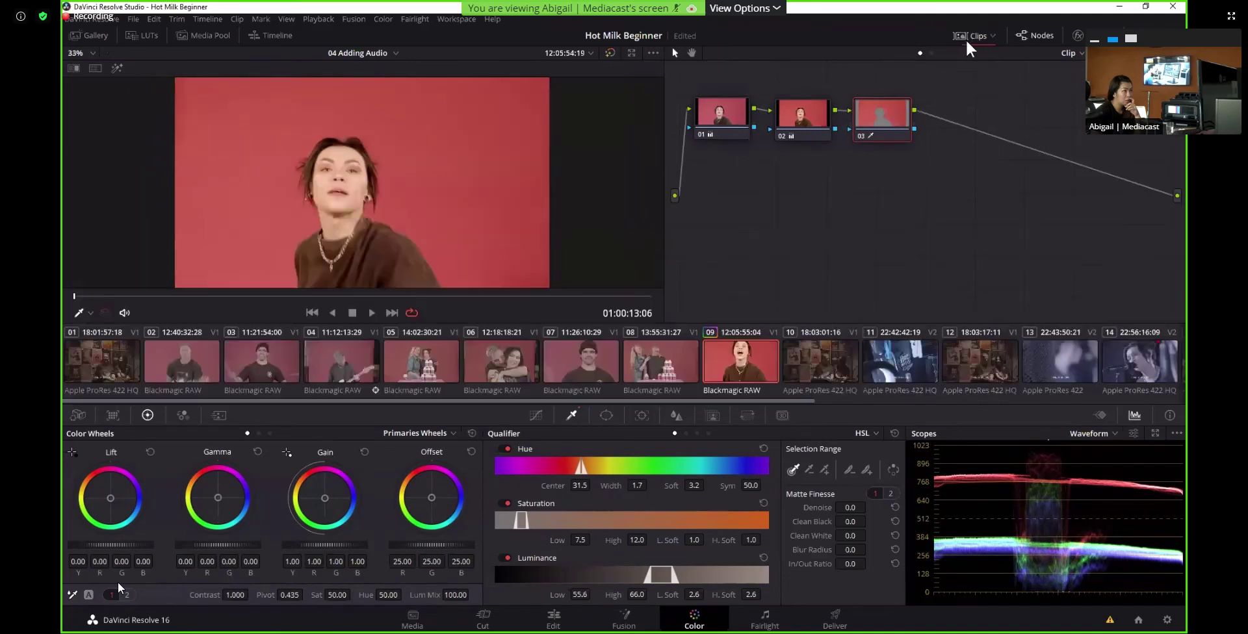
Show the key in Highlight mode and widen the qualifier Hue Width to 7.1, adjusting Hue Center
left_click(116, 67)
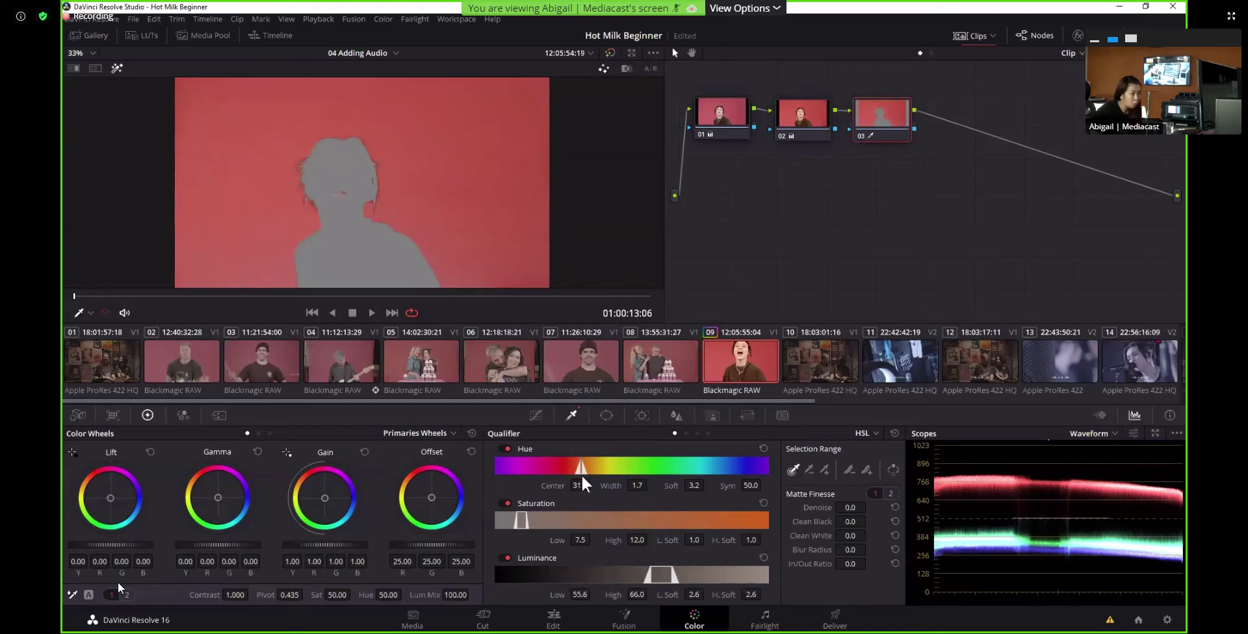
left_click_drag(637, 486, 592, 485)
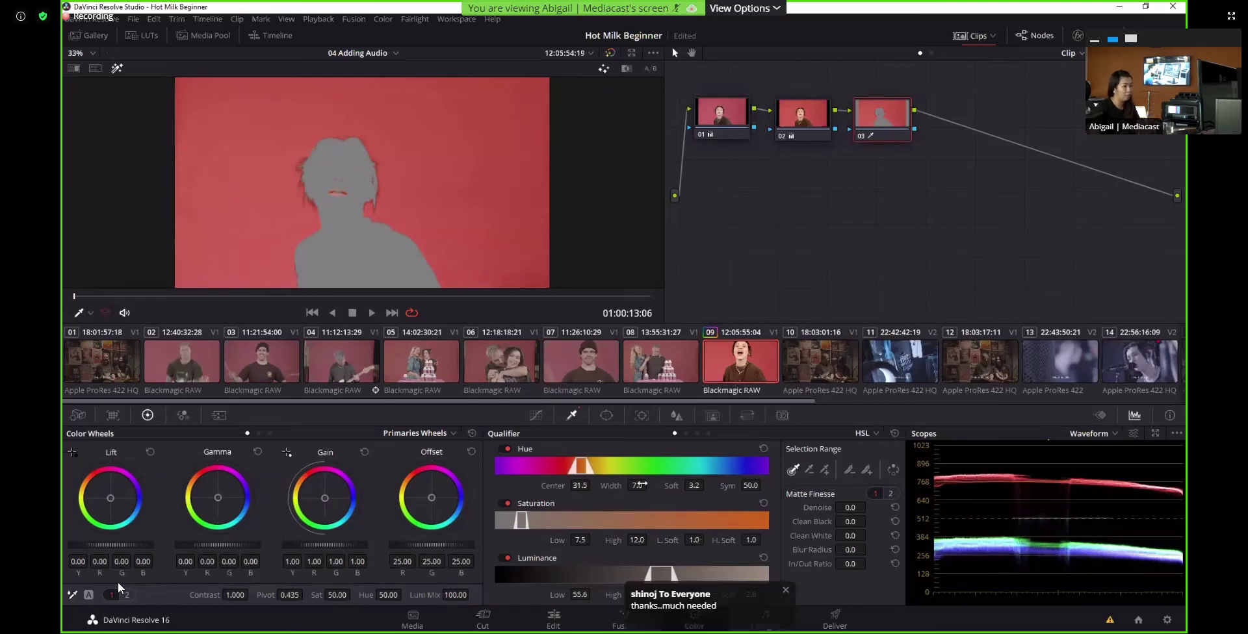
left_click_drag(639, 484, 649, 486)
left_click_drag(582, 485, 603, 485)
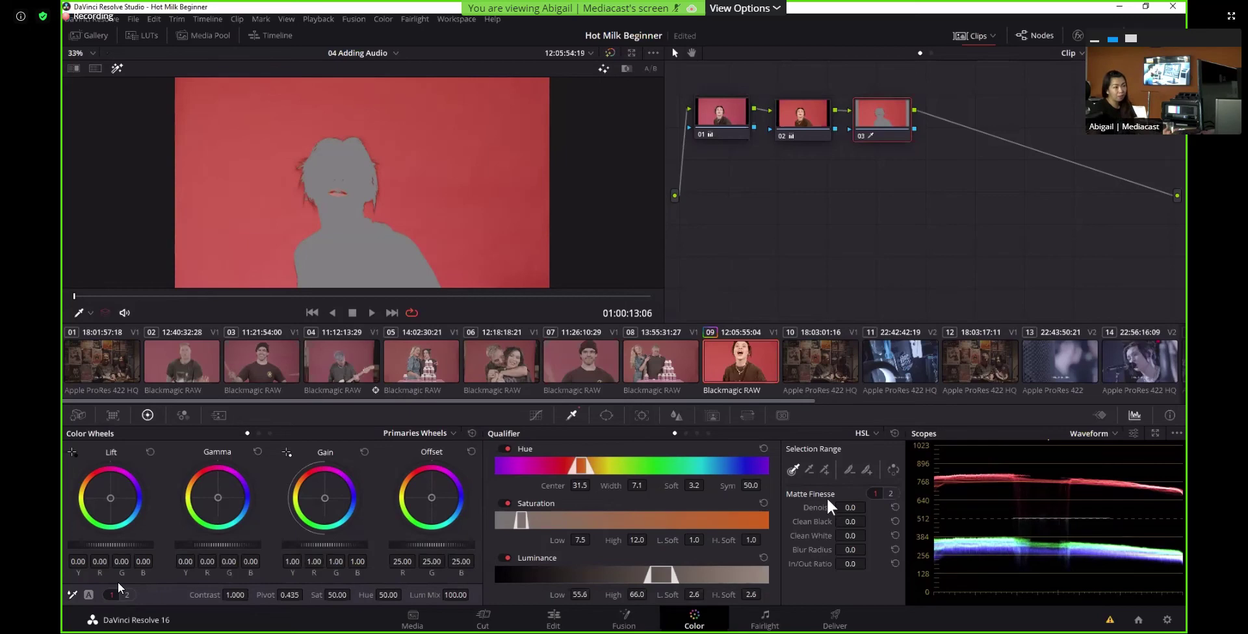
left_click(808, 467)
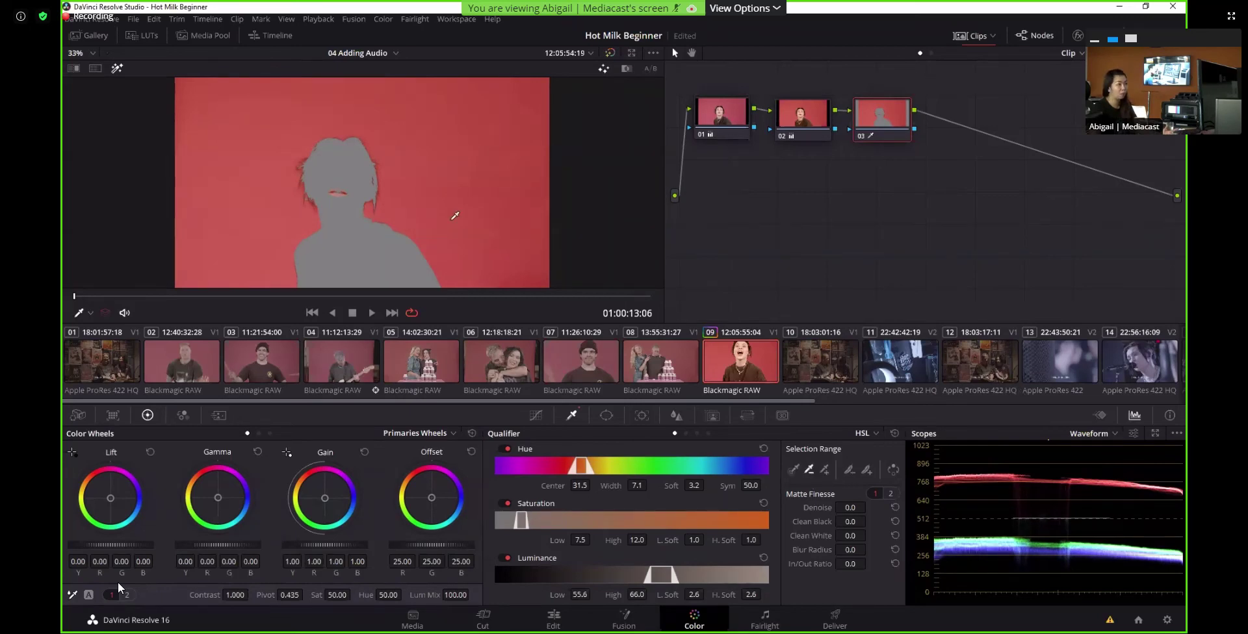
Resample the backdrop key to a 12.3 hue width, with Clean Black 2.0 and Clean White 5.3
left_click(428, 190)
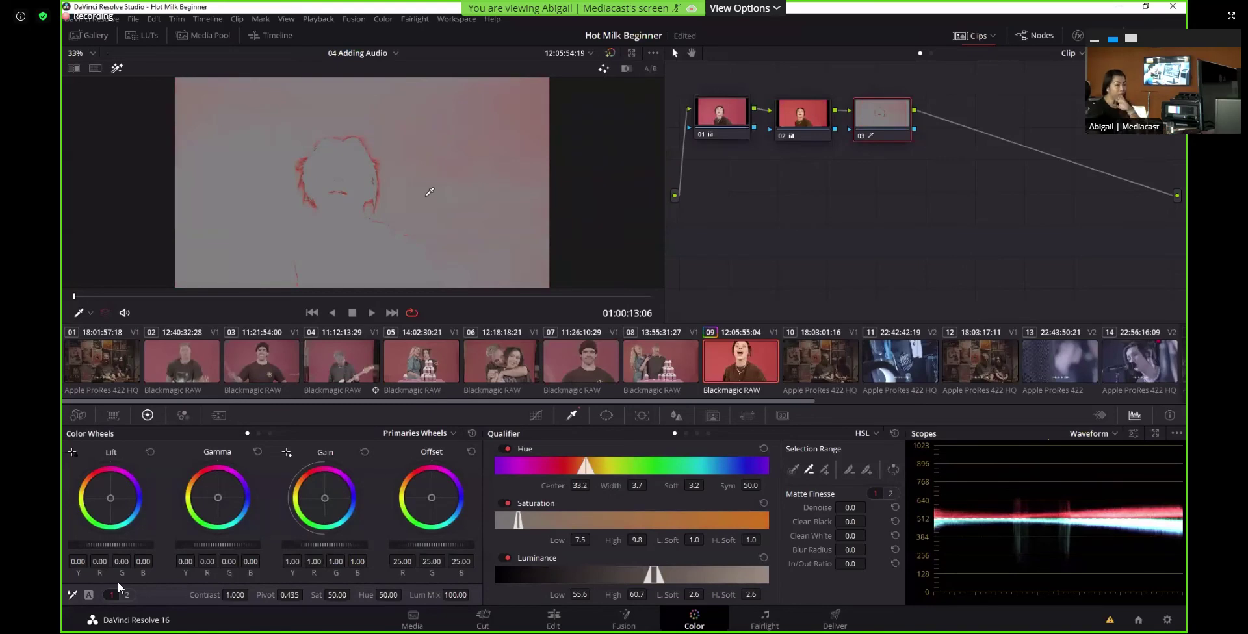
left_click(796, 468)
left_click(496, 200)
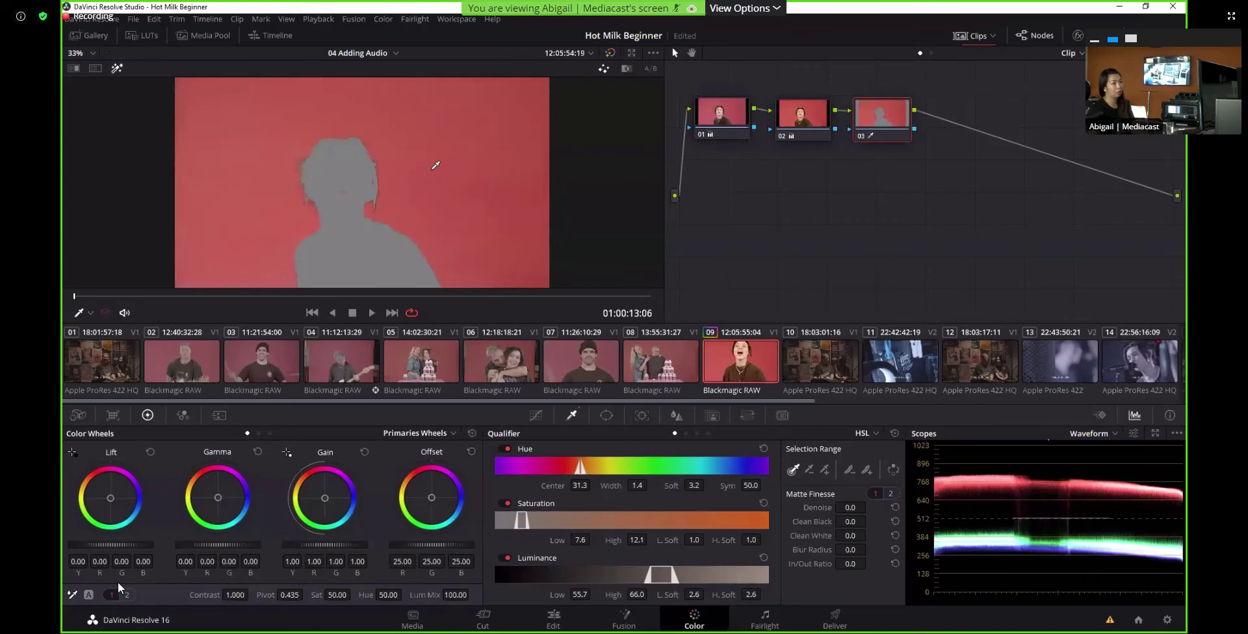
left_click_drag(864, 522, 844, 521)
left_click_drag(575, 484, 650, 484)
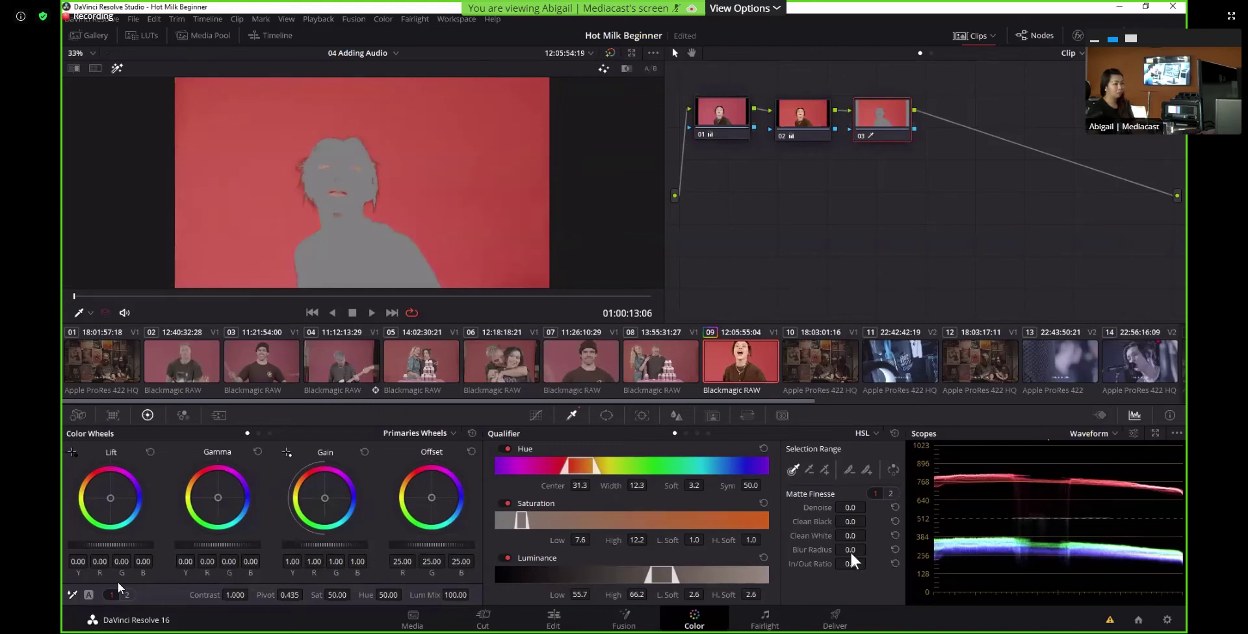
mouse_move(850, 527)
left_mouse_down()
mouse_move(870, 521)
mouse_move(870, 535)
left_mouse_up()
left_click(118, 69)
Rotate the keyed backdrop's hue toward magenta and raise its saturation, comparing with Highlight on and off
left_click(118, 69)
left_click_drag(382, 599, 405, 595)
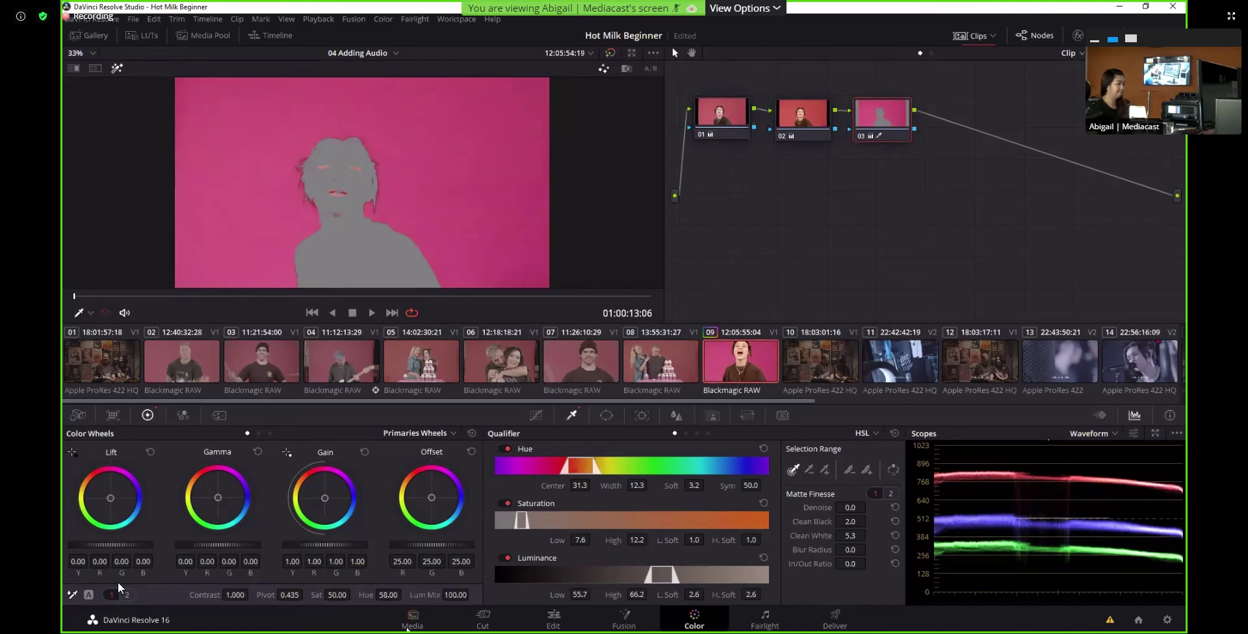
left_click(117, 68)
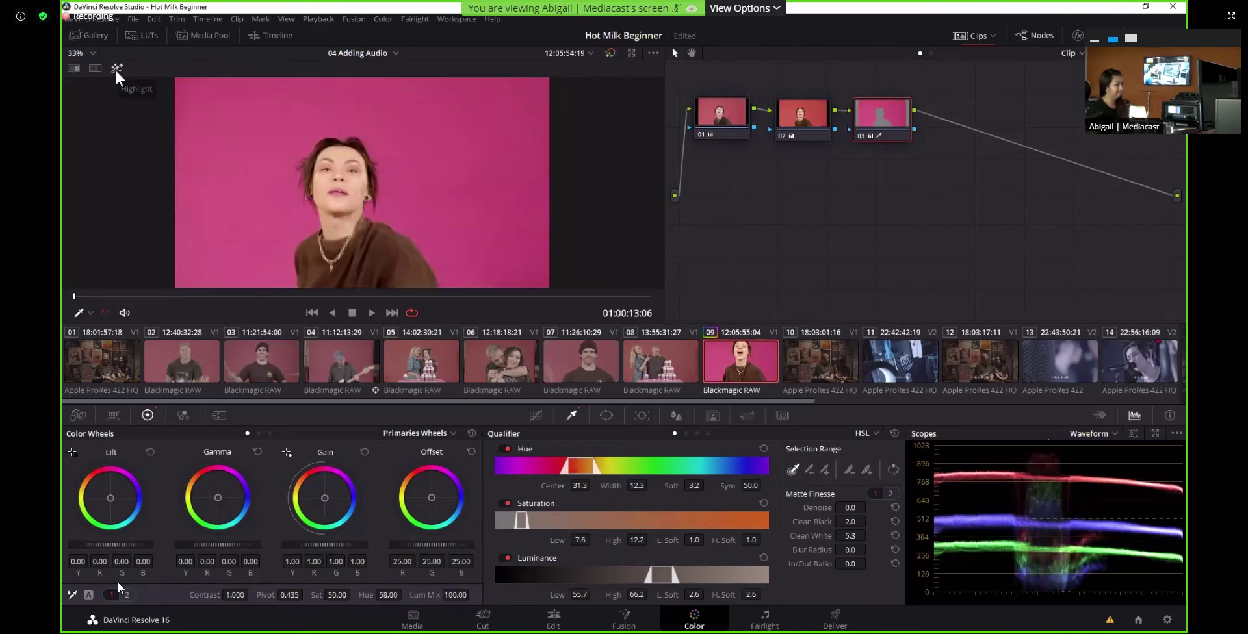
left_click(115, 68)
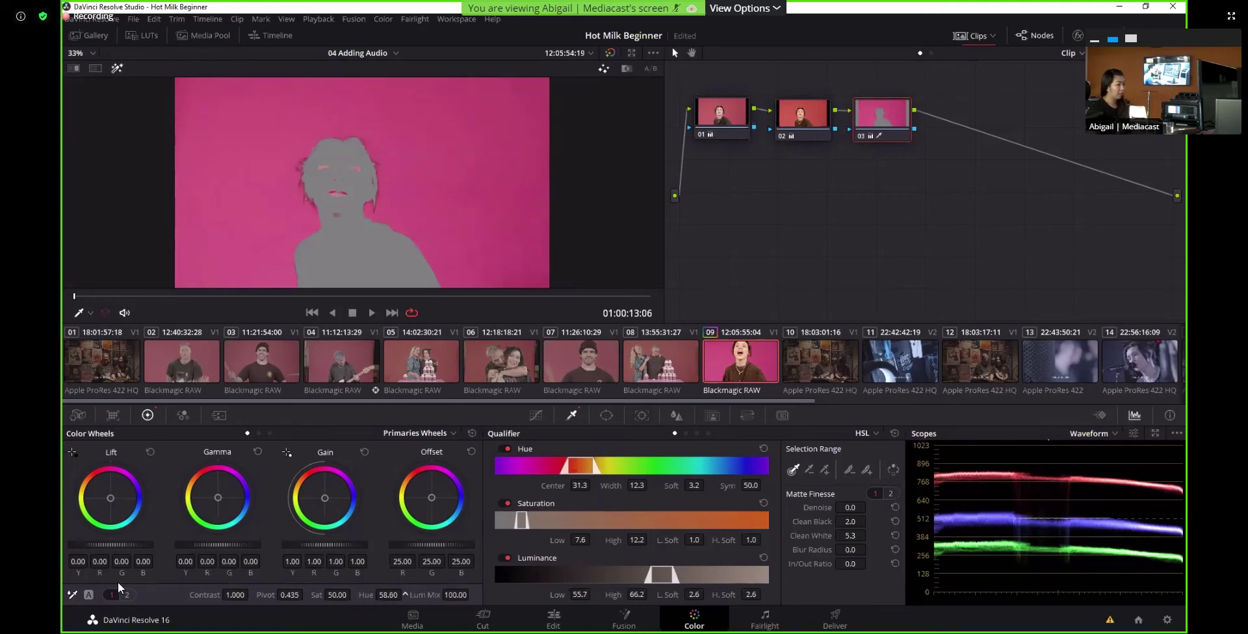
left_click_drag(387, 595, 353, 594)
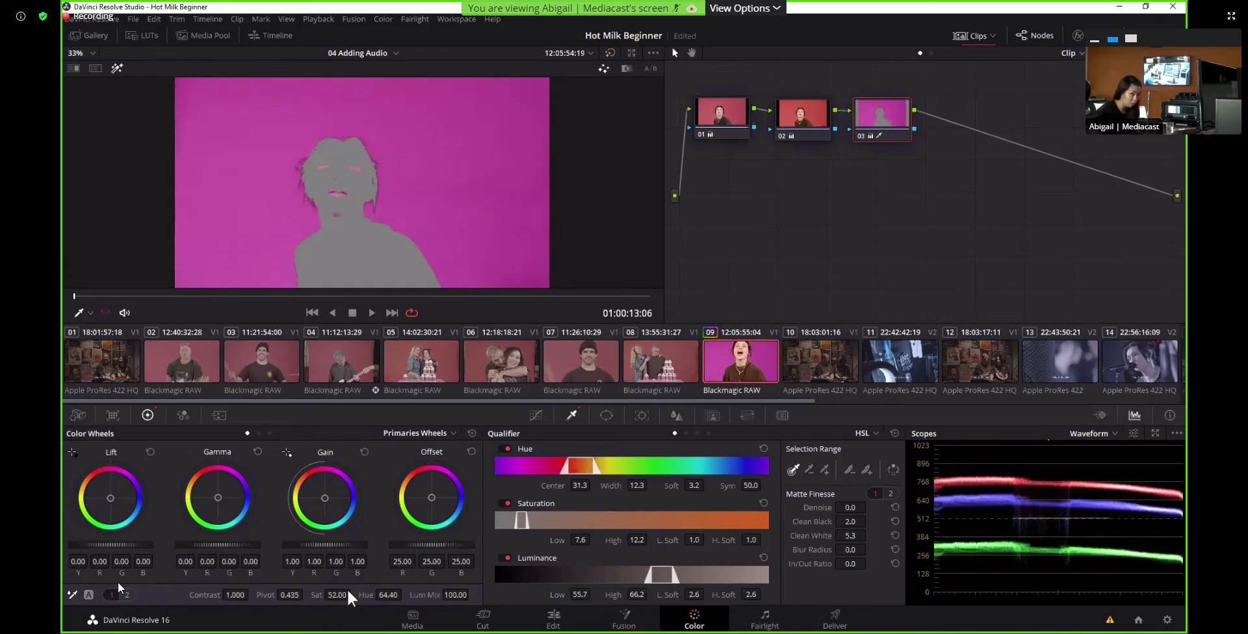
left_click_drag(334, 599, 393, 594)
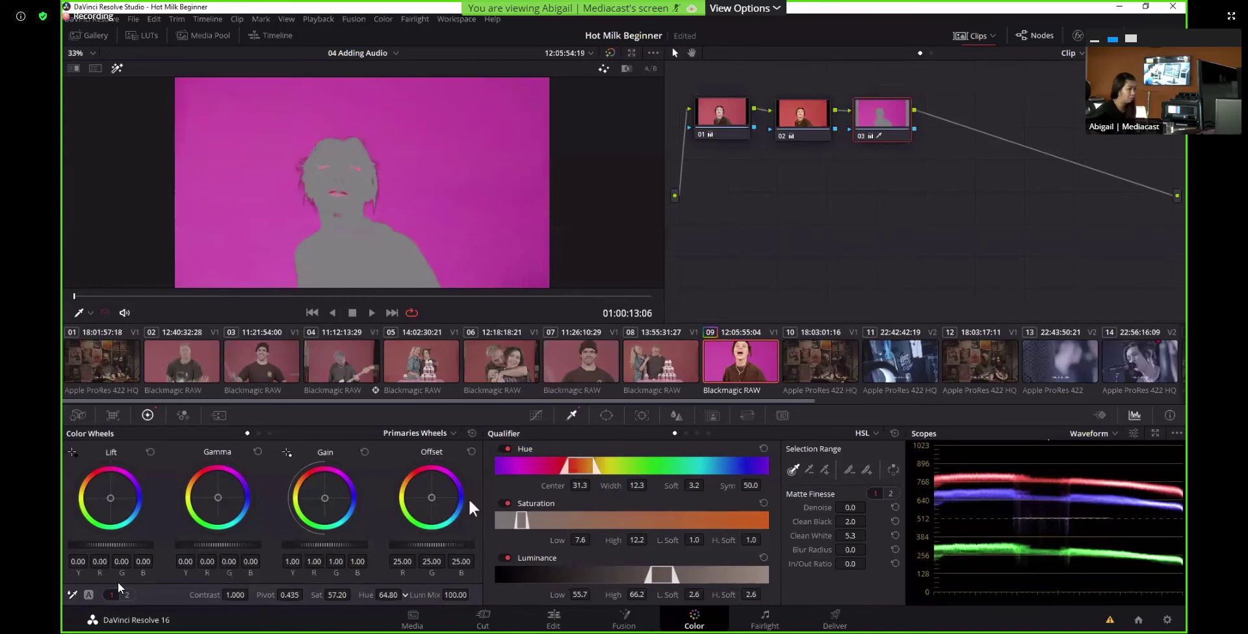
left_click(117, 69)
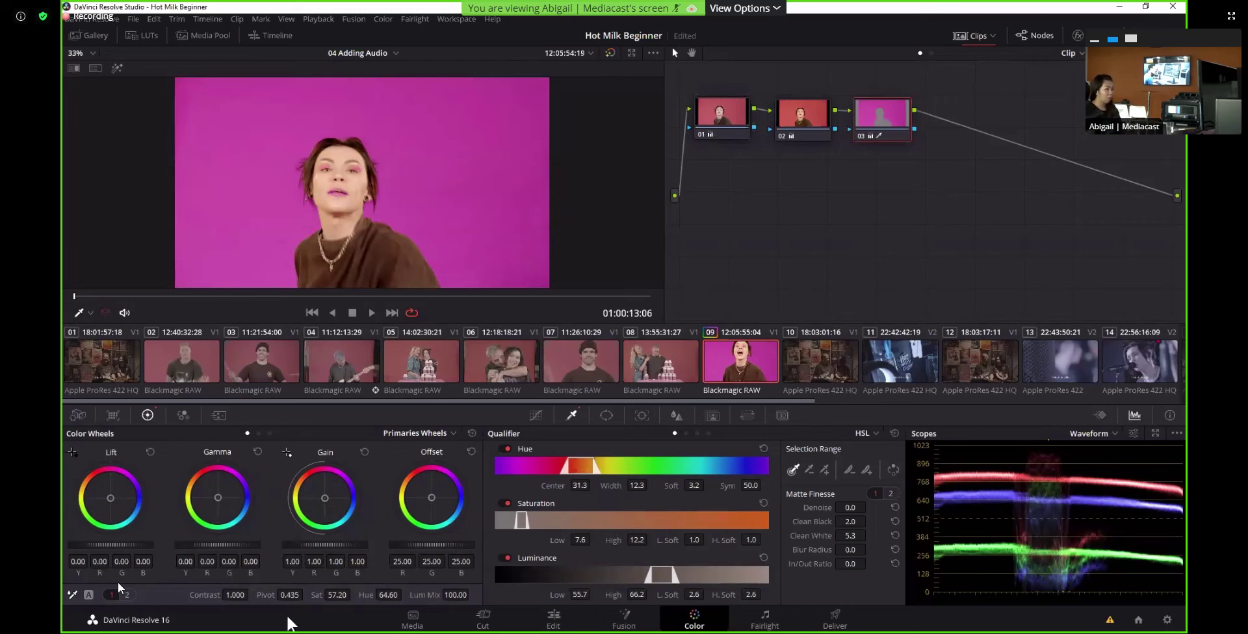
Lower backdrop saturation to 51.2 and trial hue shifts toward cyan and blue, ending at hue 60
left_click(389, 595)
left_click_drag(338, 595, 324, 595)
left_click(117, 68)
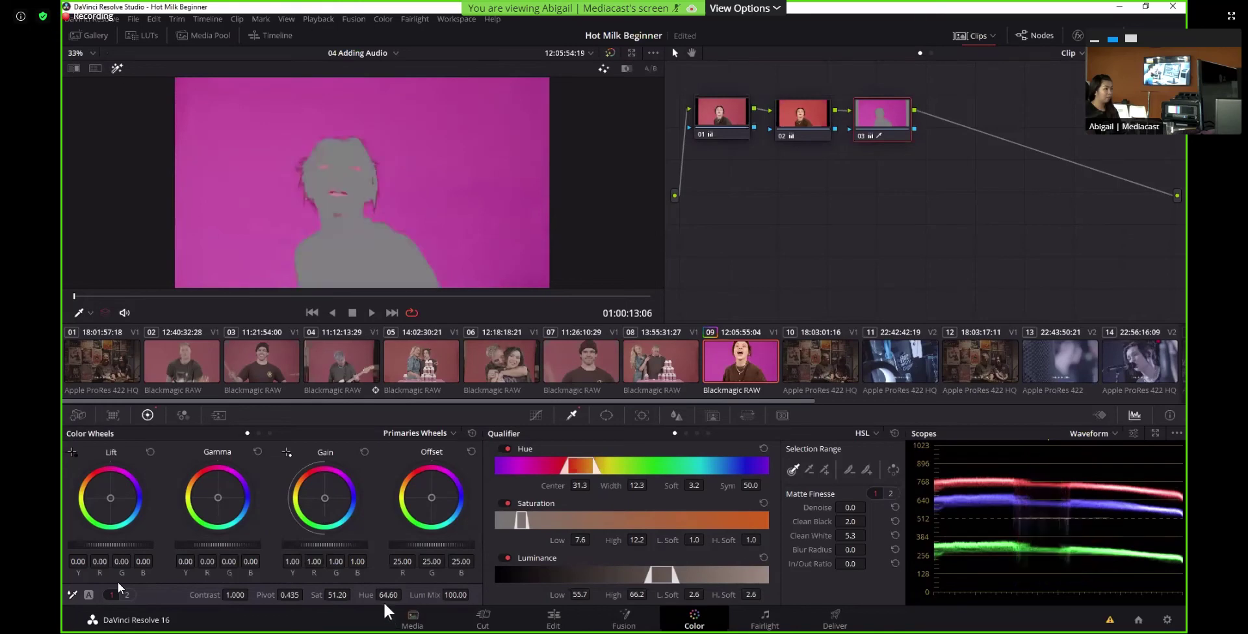
left_click_drag(384, 594, 416, 594)
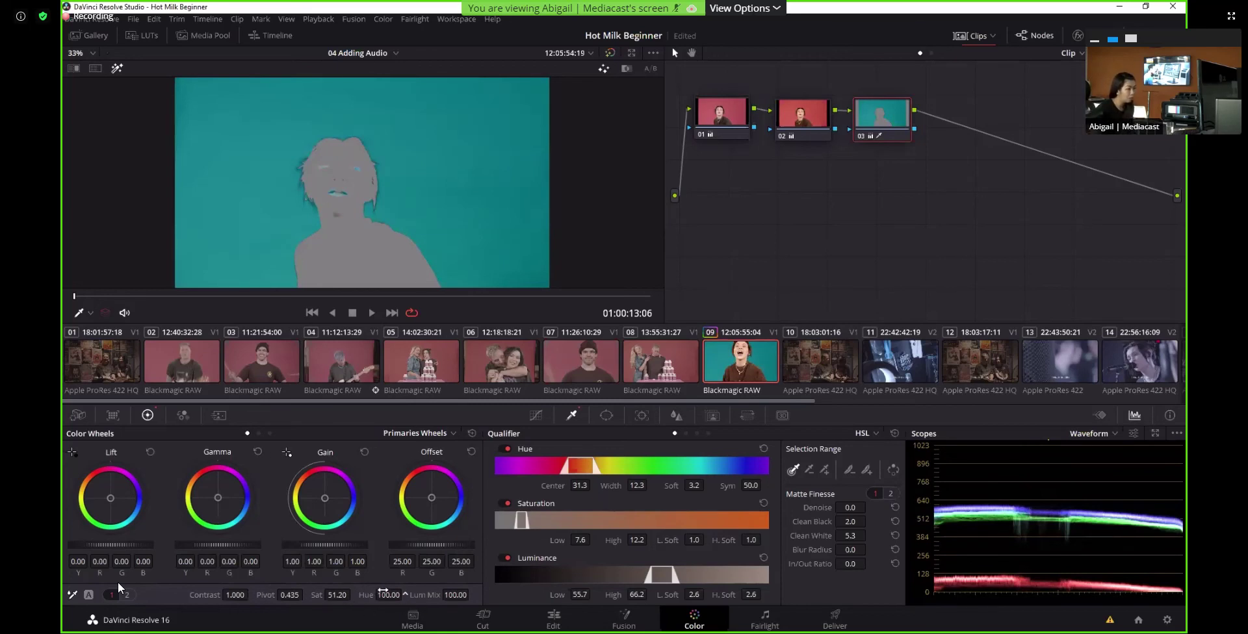
left_click_drag(390, 595, 363, 595)
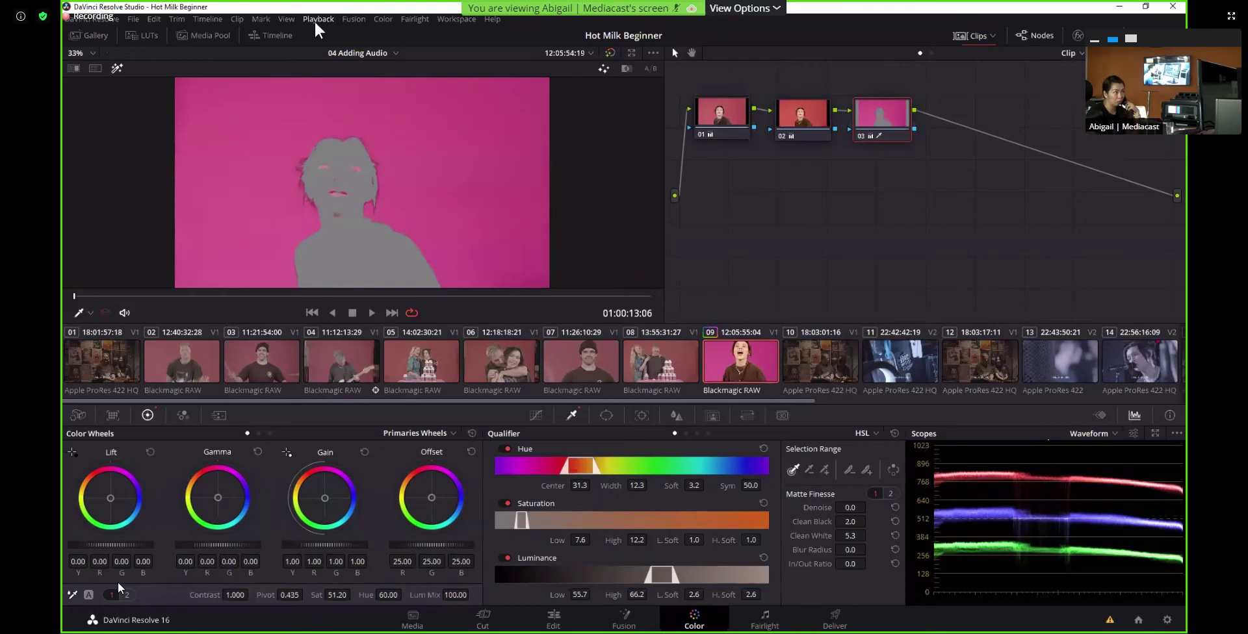
left_click(376, 21)
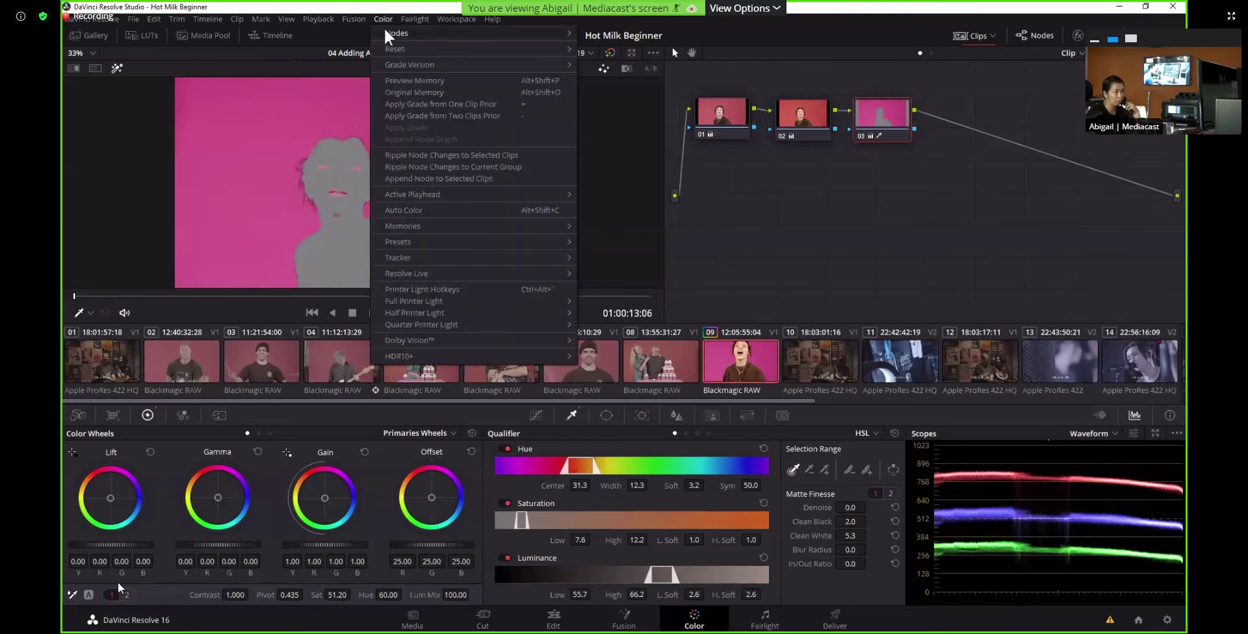
Add outside node 04 from Color > Nodes to isolate the singer instead of the backdrop
mouse_move(385, 34)
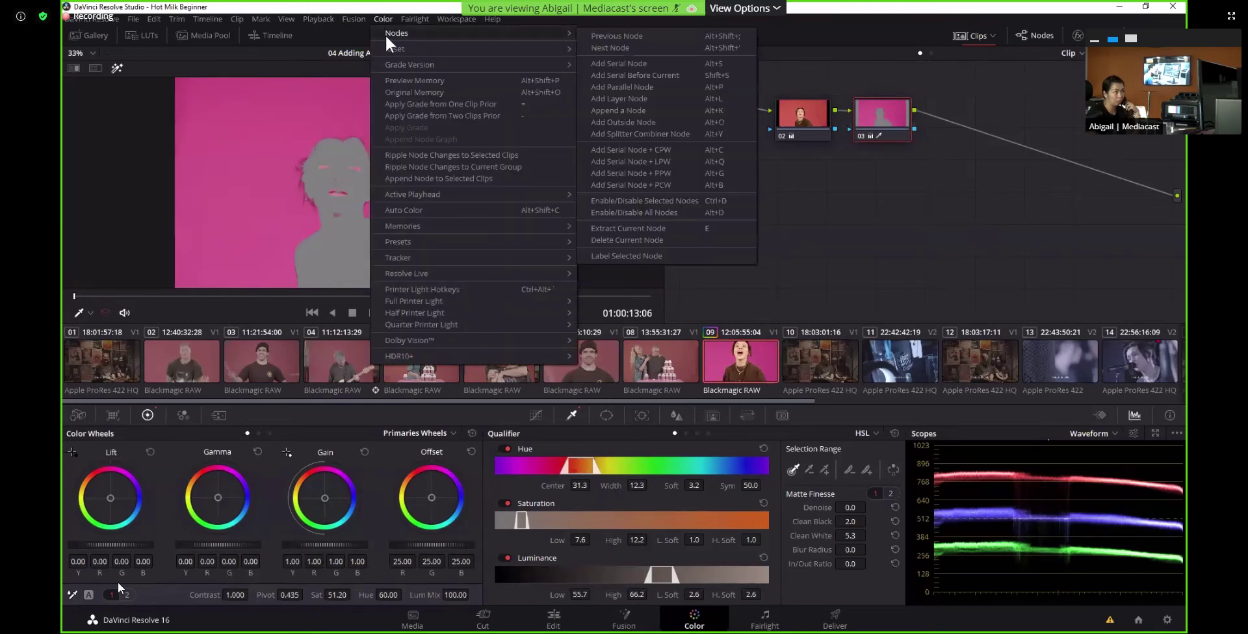
left_click(634, 122)
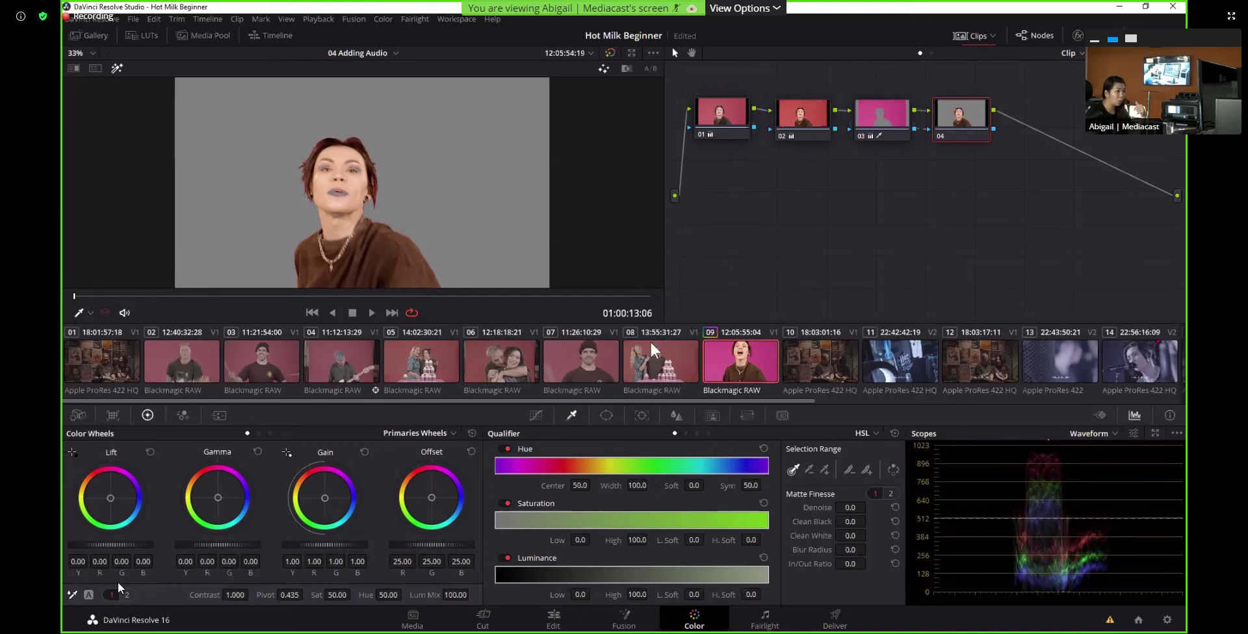
Try a circular power window on node 04, undo it, and show the Curves palette
left_click(605, 415)
left_click(509, 491)
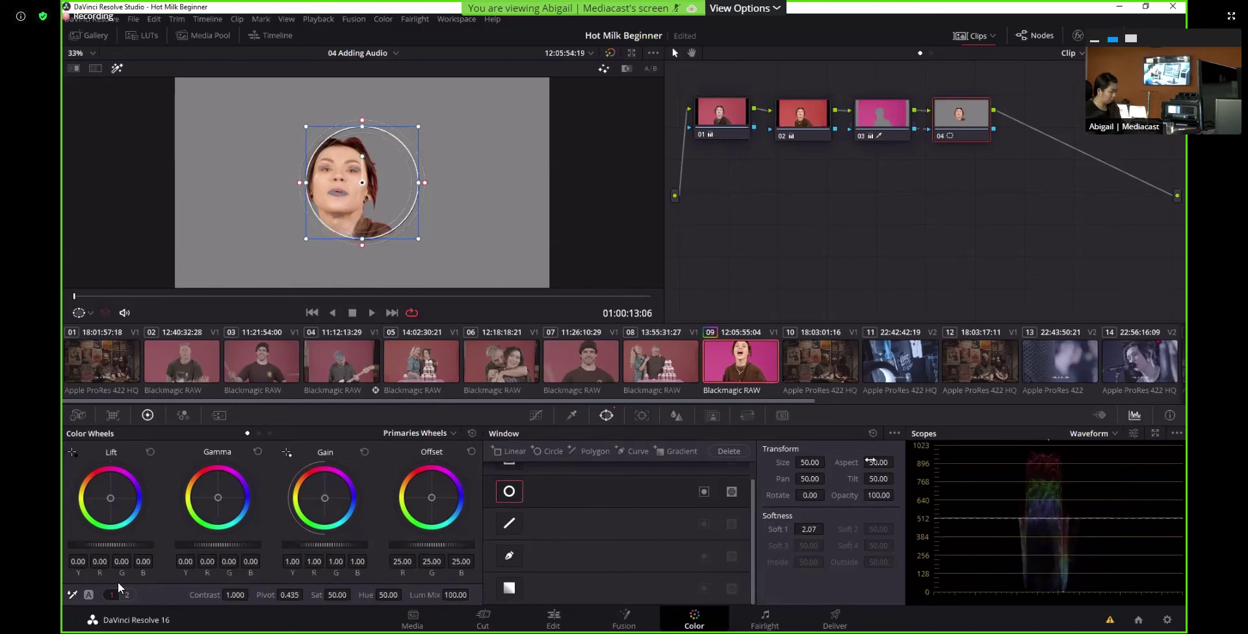
key("ctrl+z")
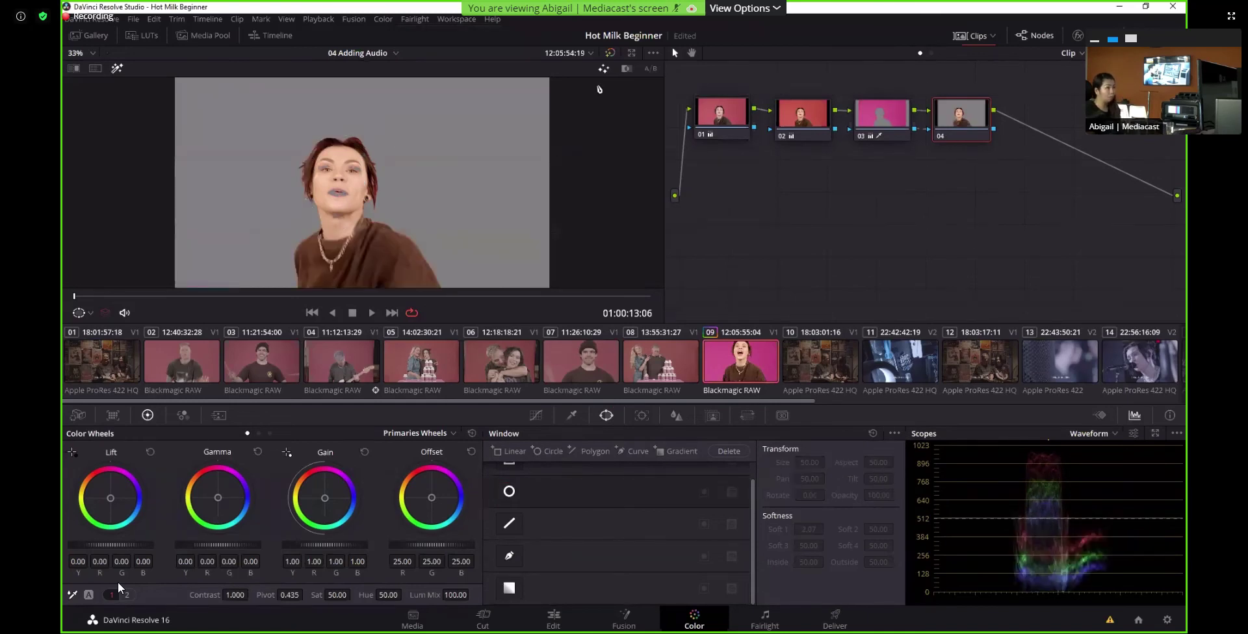
left_click(408, 19)
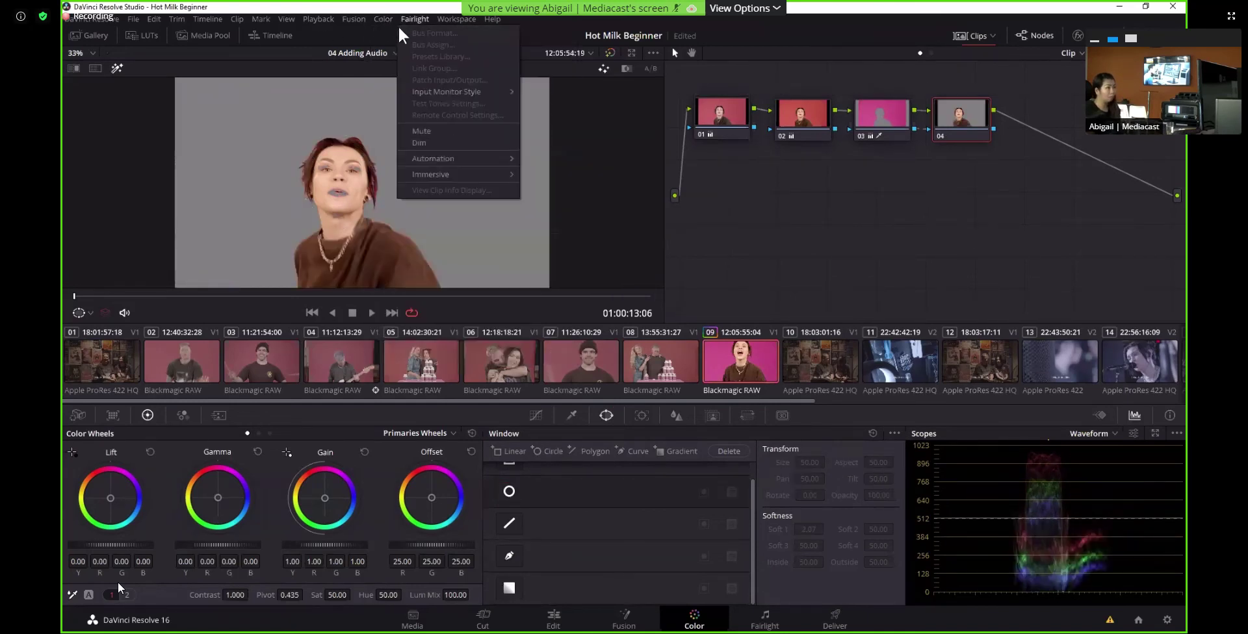
left_click(765, 190)
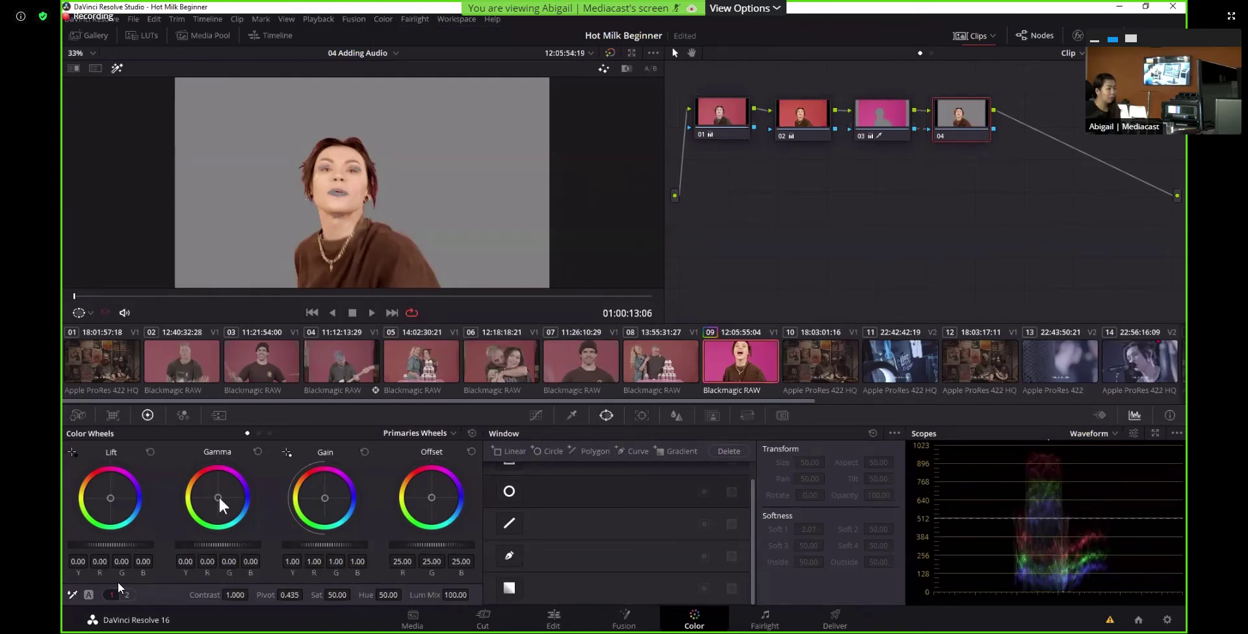
left_click(536, 418)
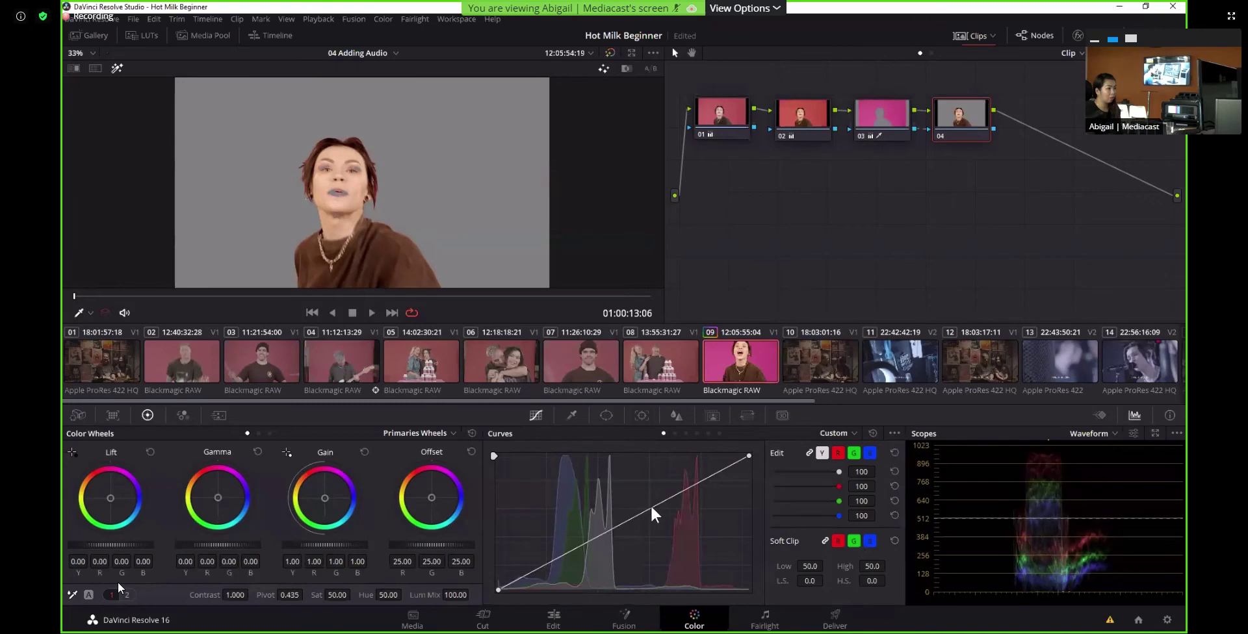
Add two points to node 04's custom curve, nudge them slightly, then add serial node 05
left_click(676, 483)
left_click(571, 546)
left_click(116, 69)
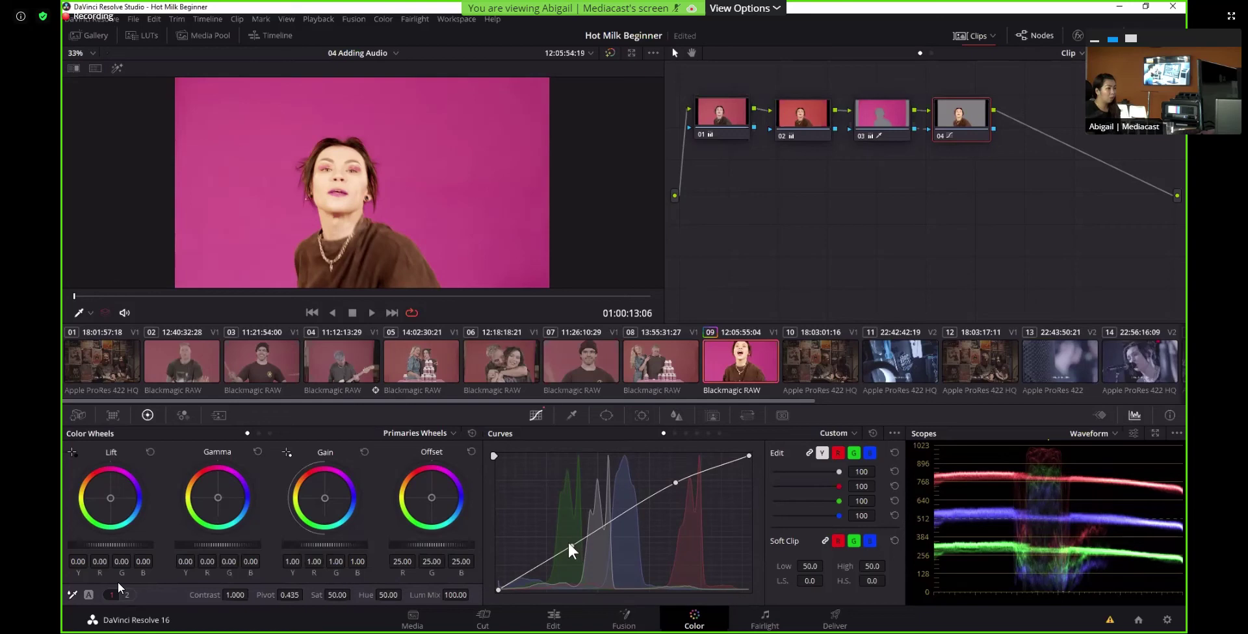
left_click_drag(573, 548, 576, 539)
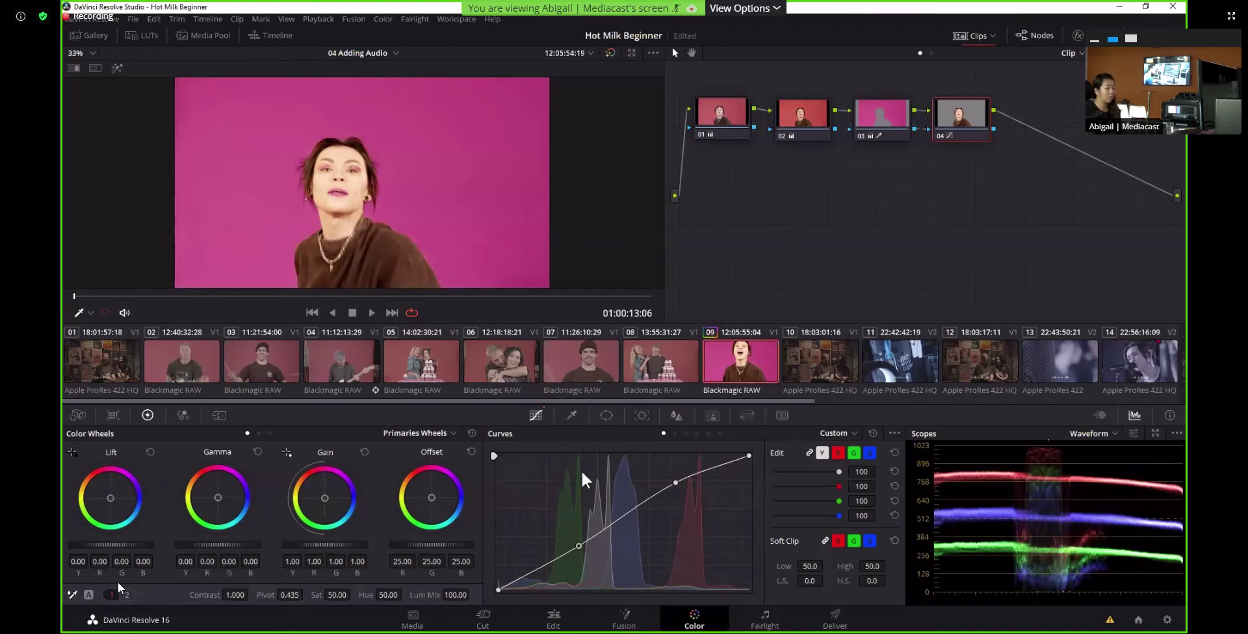
left_click_drag(676, 482, 670, 487)
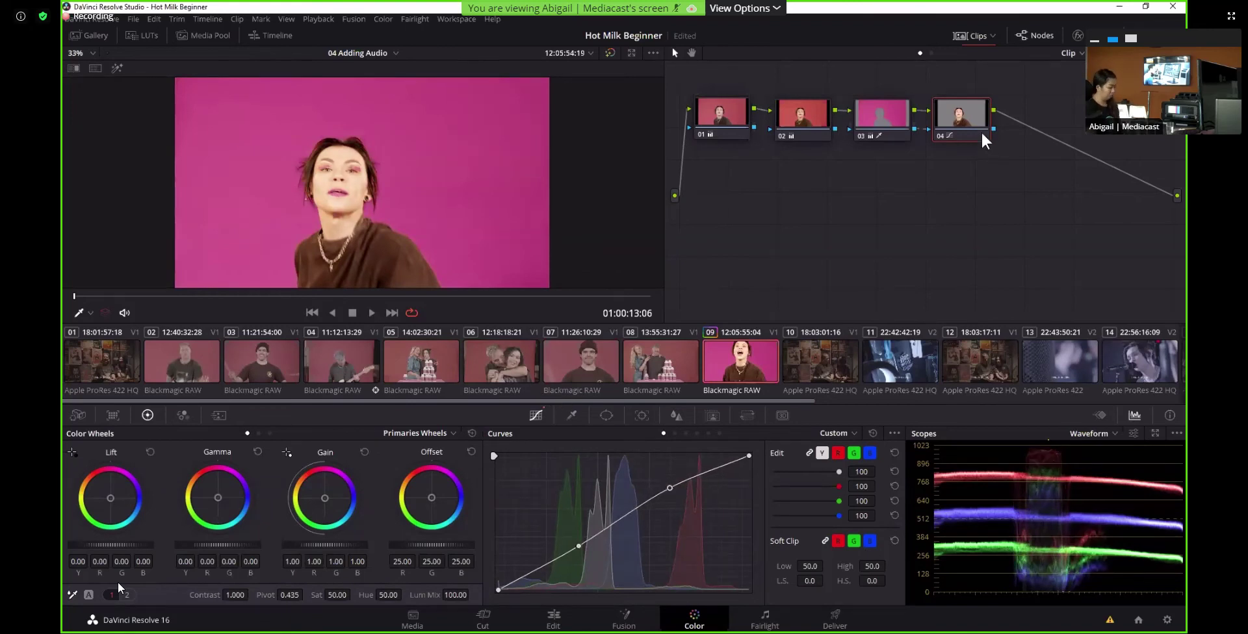
key("alt+s")
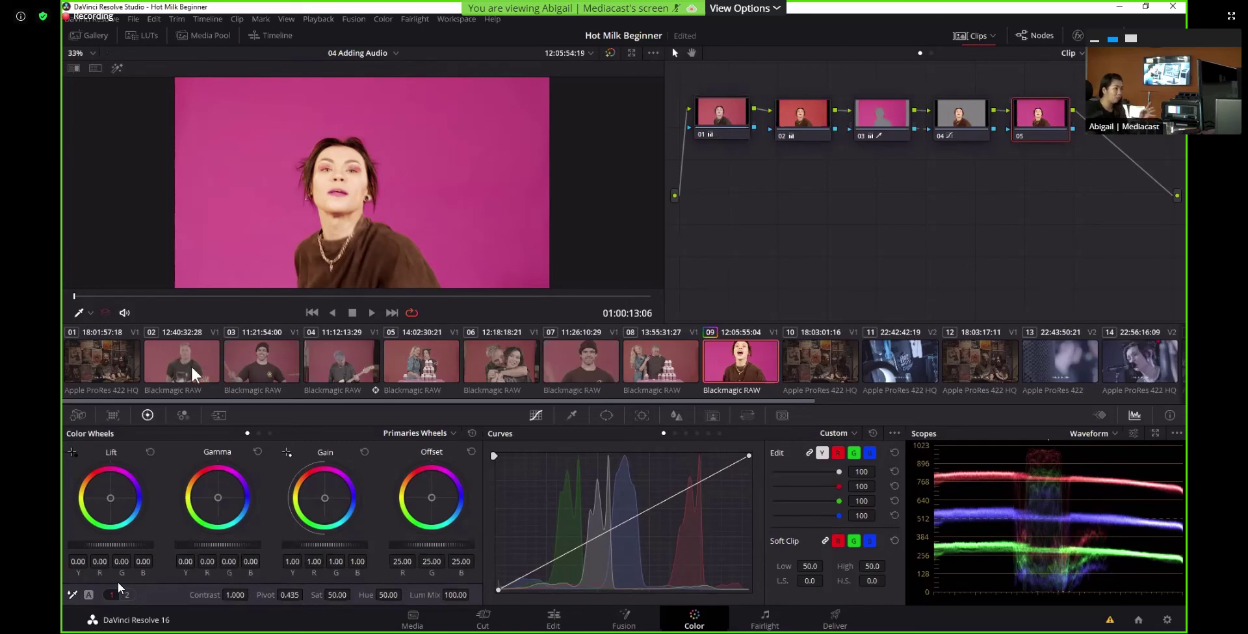
Compare clips 08 and 09, then Shift-select clips 02 through 08 in the clip strip
left_click(646, 368)
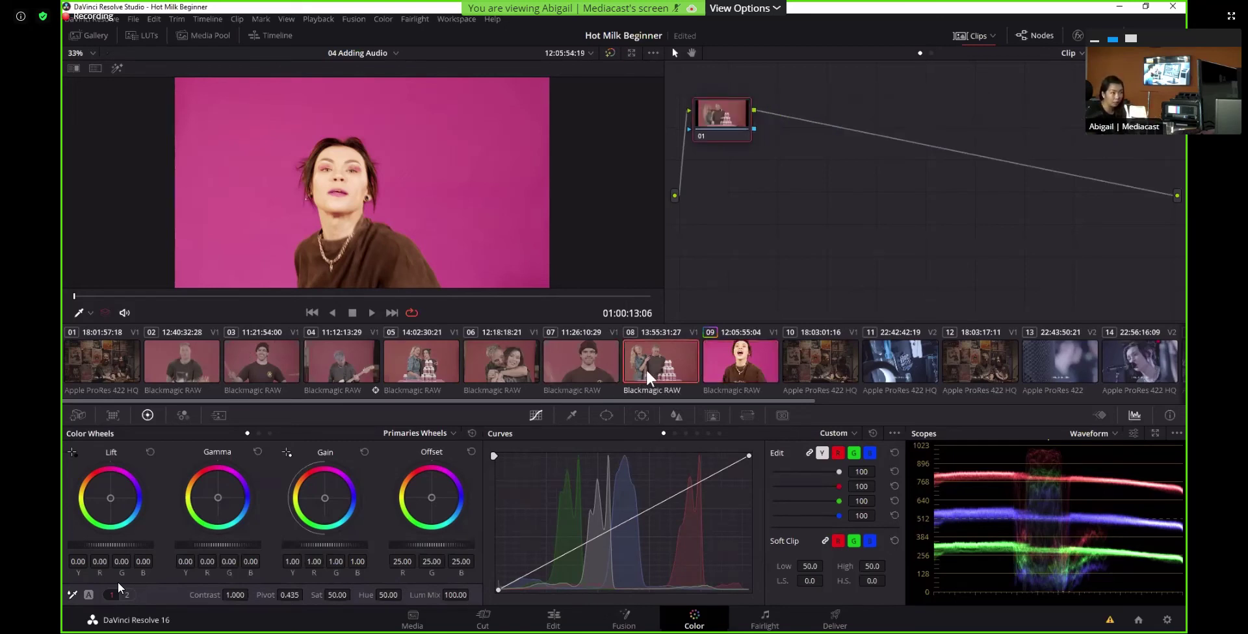
left_click(719, 369)
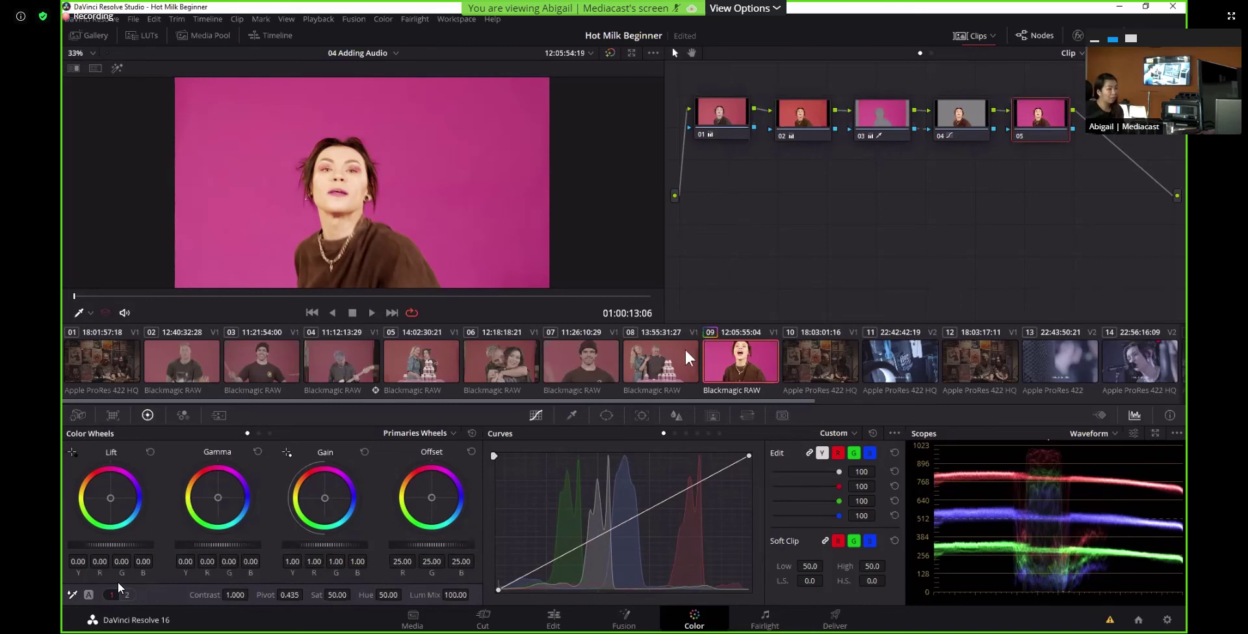
left_click(662, 346)
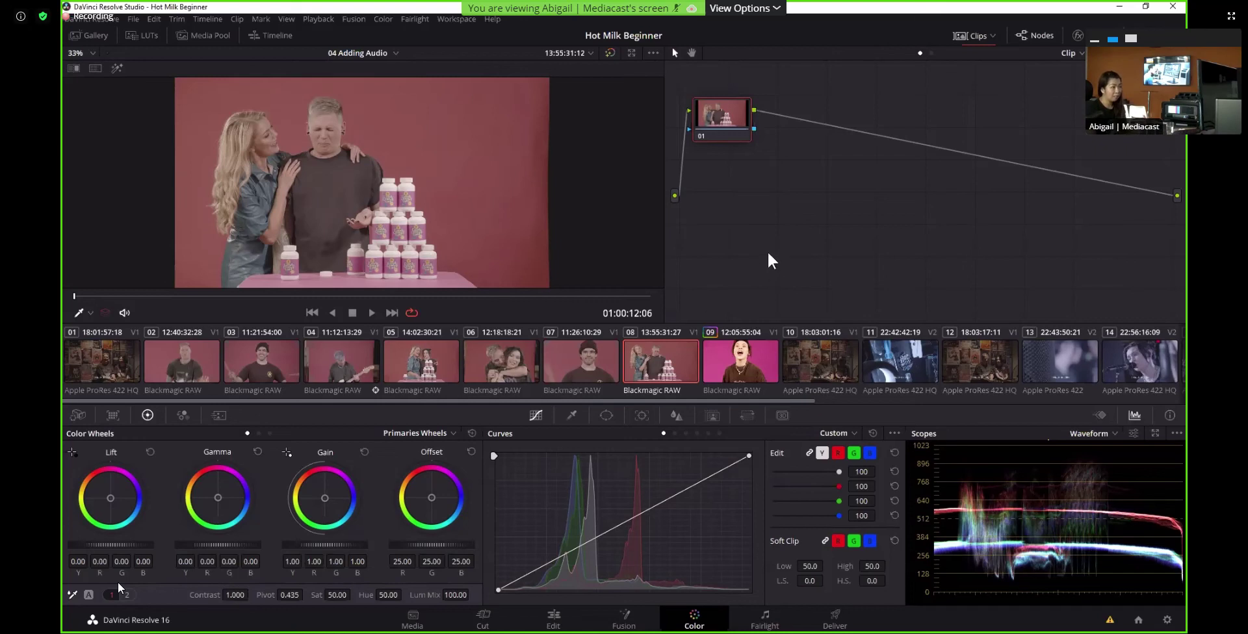
left_click(170, 358)
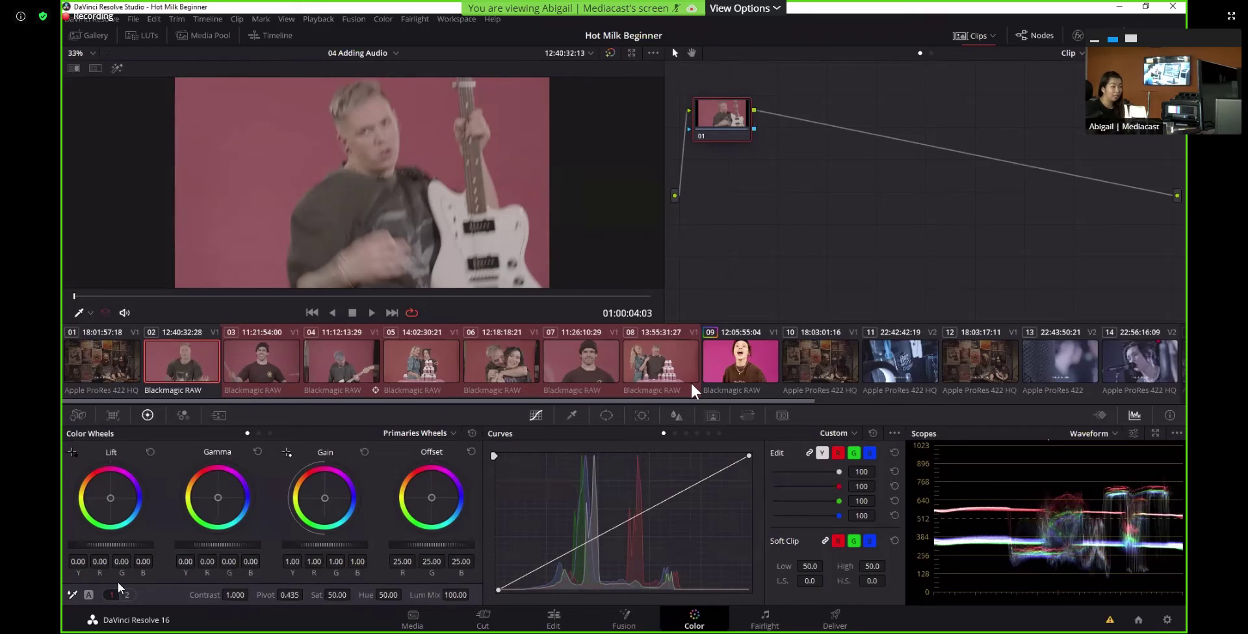
Middle-click clip 09 to copy its five-node grade onto selected clips 02–08
middle_click(740, 365)
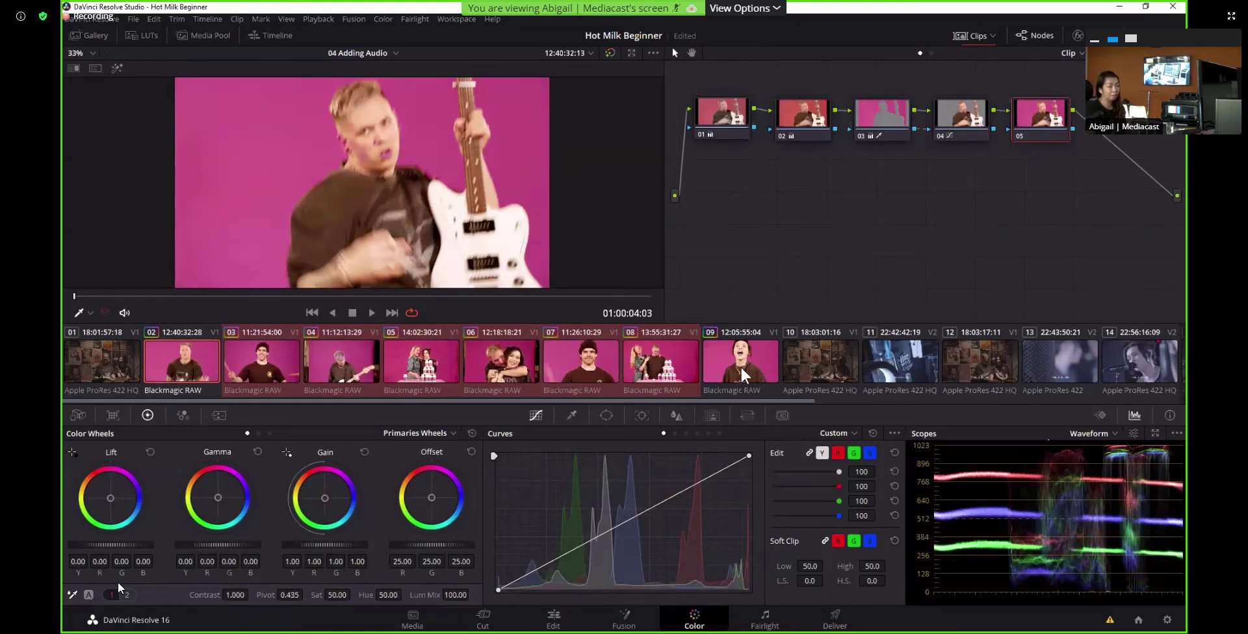
left_click(390, 18)
mouse_move(389, 18)
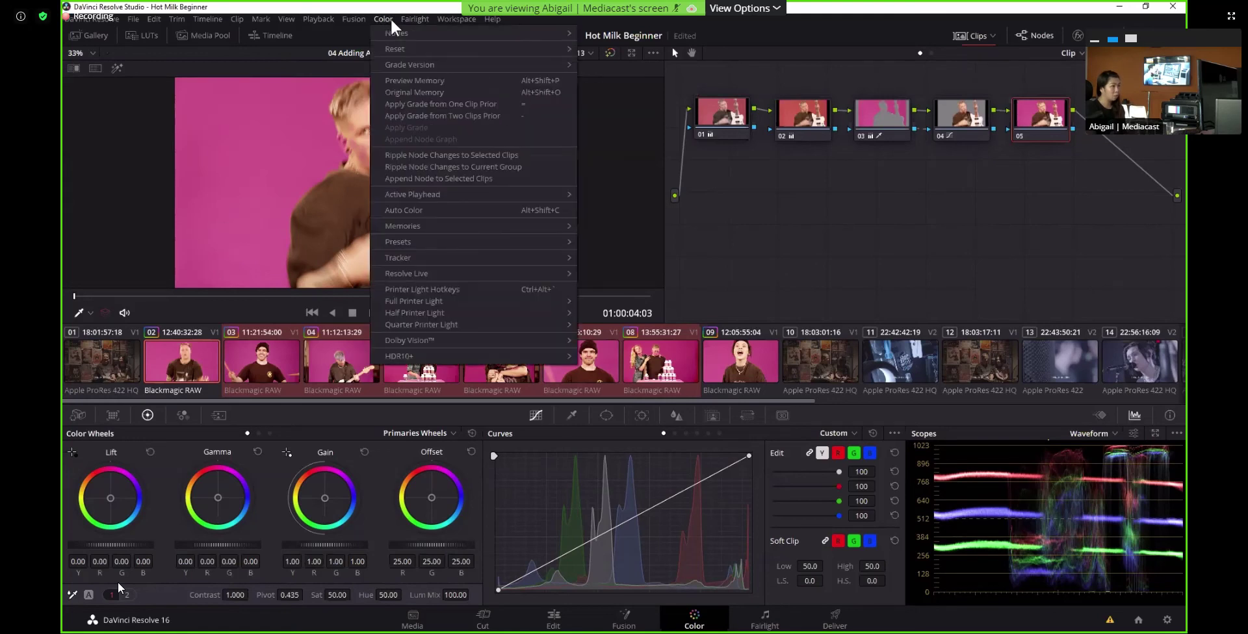
left_click(889, 265)
Select only clip 02, scrub through it to check the grade, then return to clip 09
left_click(193, 351)
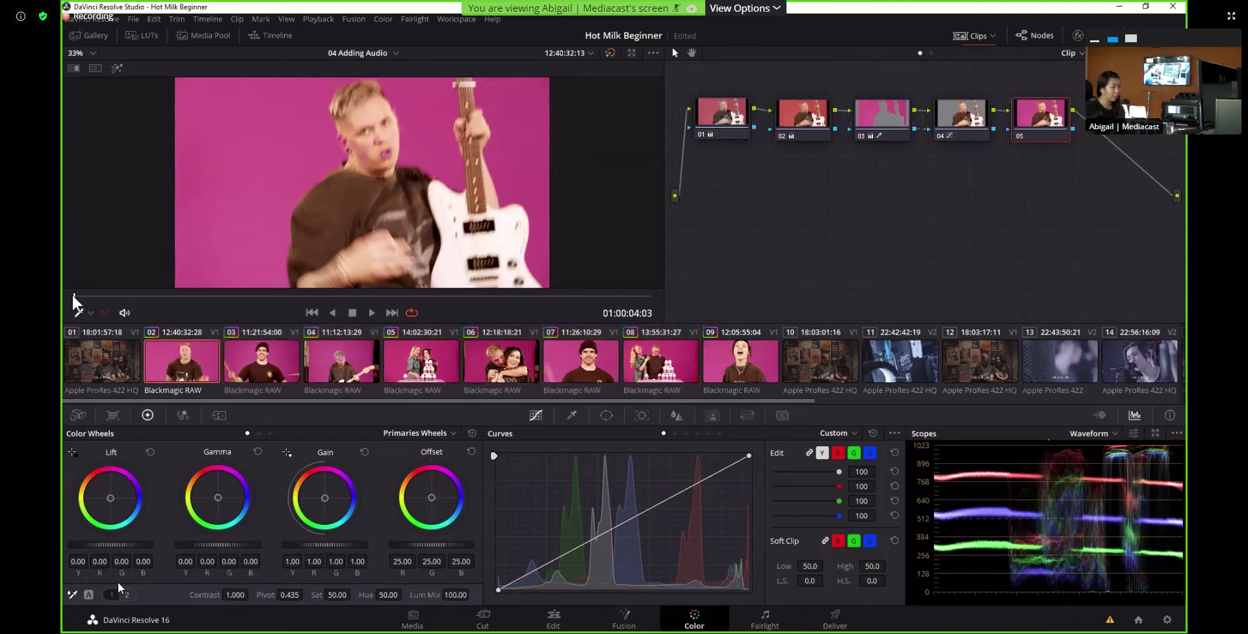
left_click(141, 296)
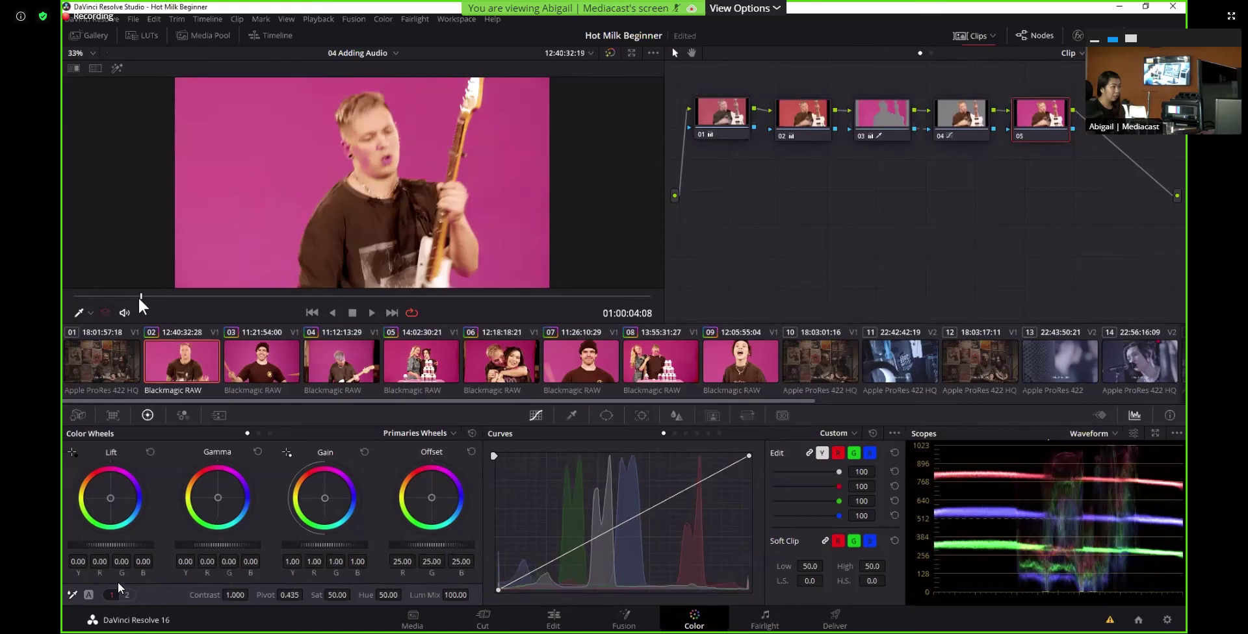
left_click(100, 297)
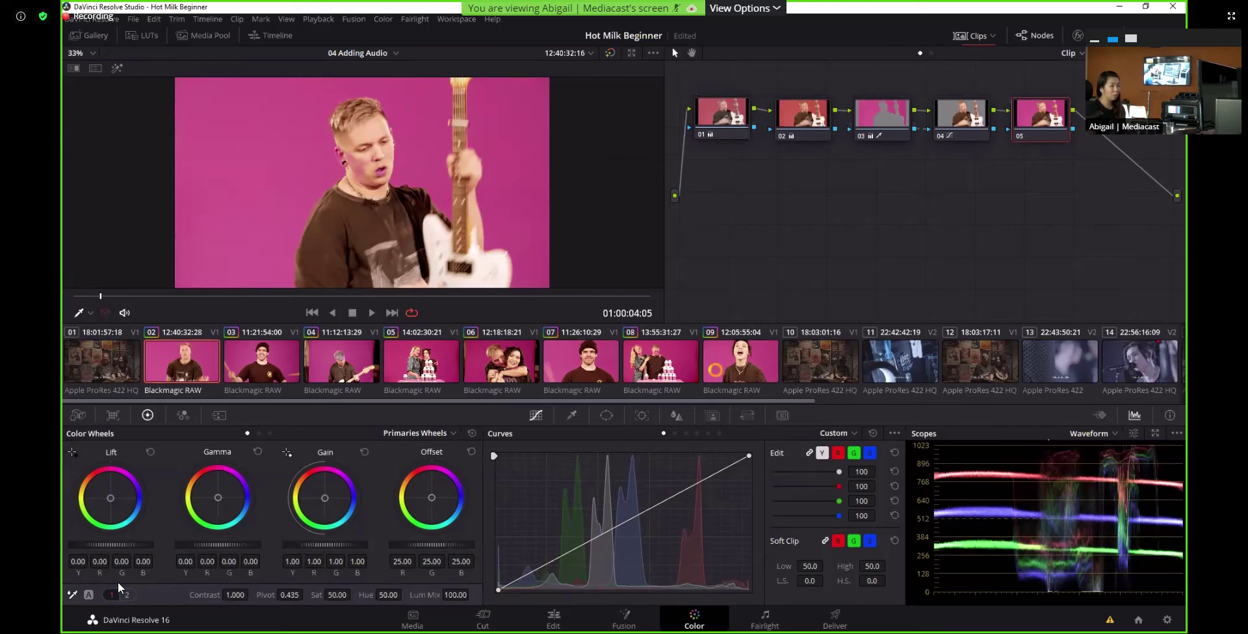
left_click(712, 366)
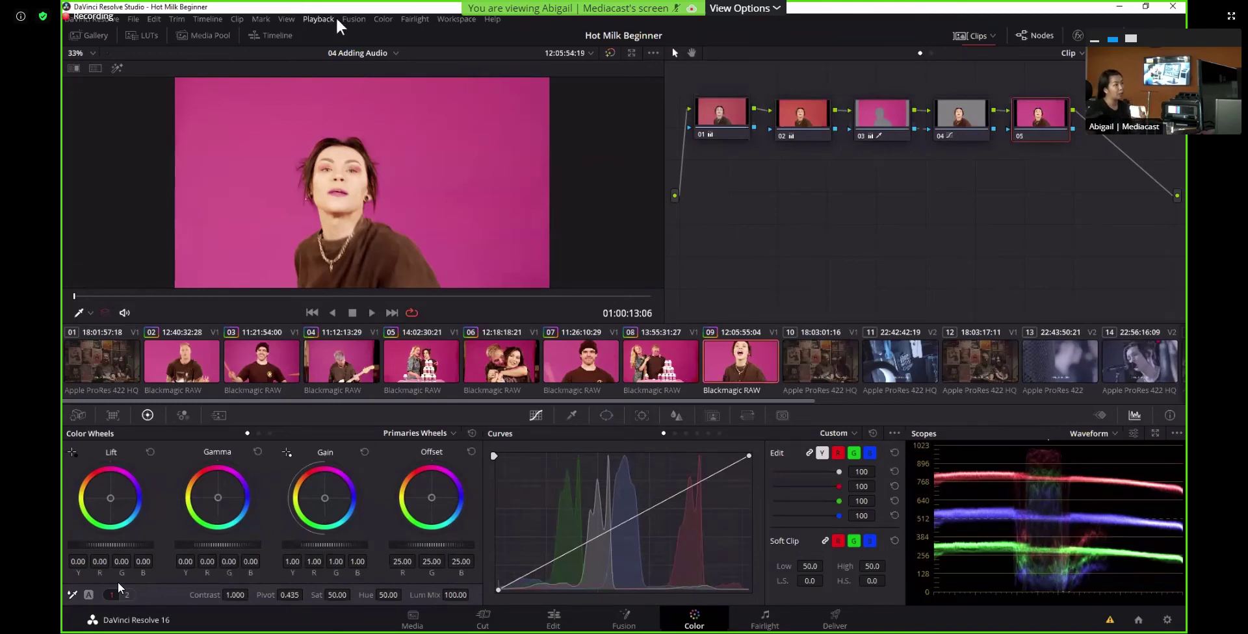
Grab clip 09's current grade from the viewer as still 1.9.1 in the Gallery
left_click(97, 35)
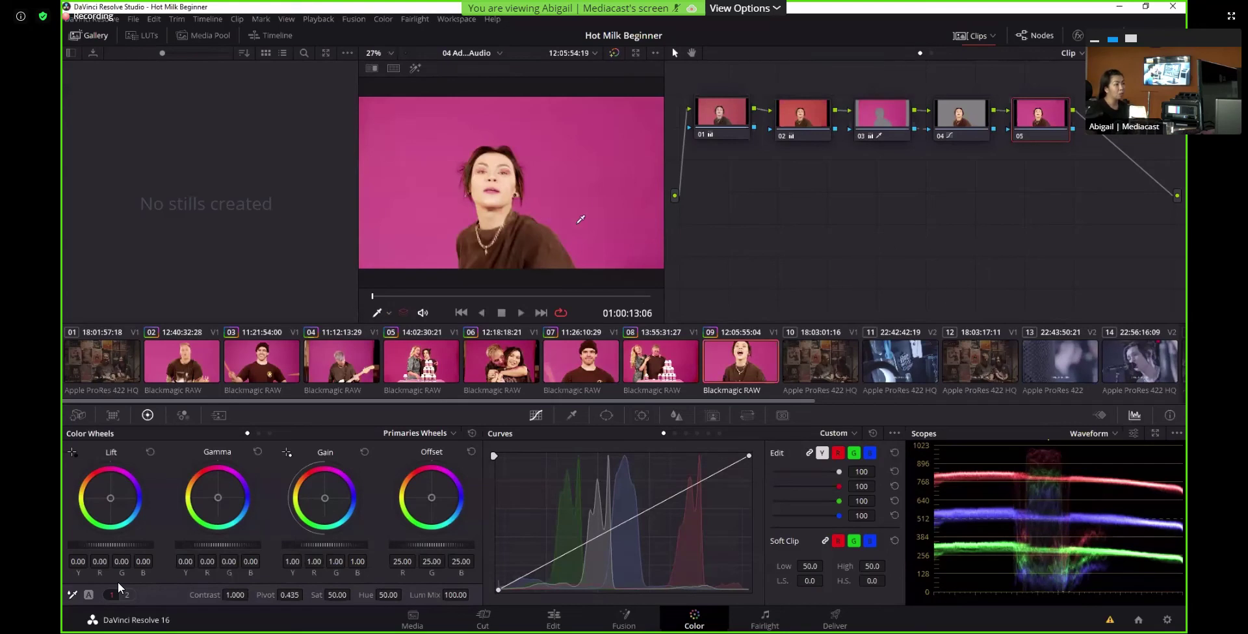
right_click(596, 210)
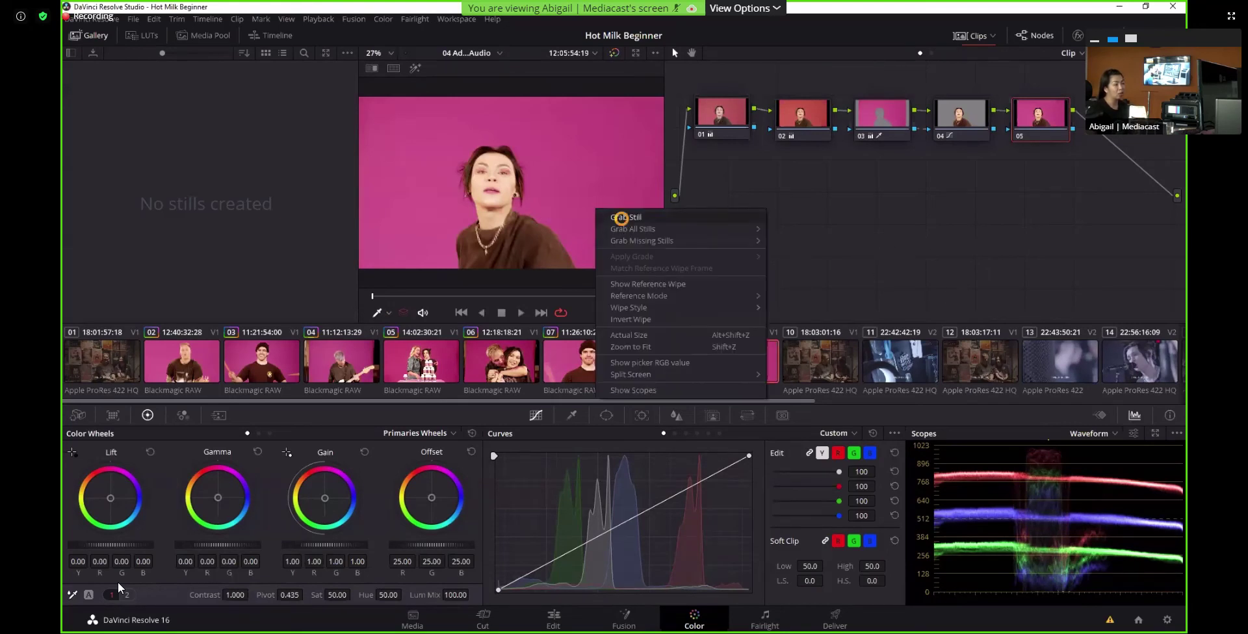
left_click(623, 217)
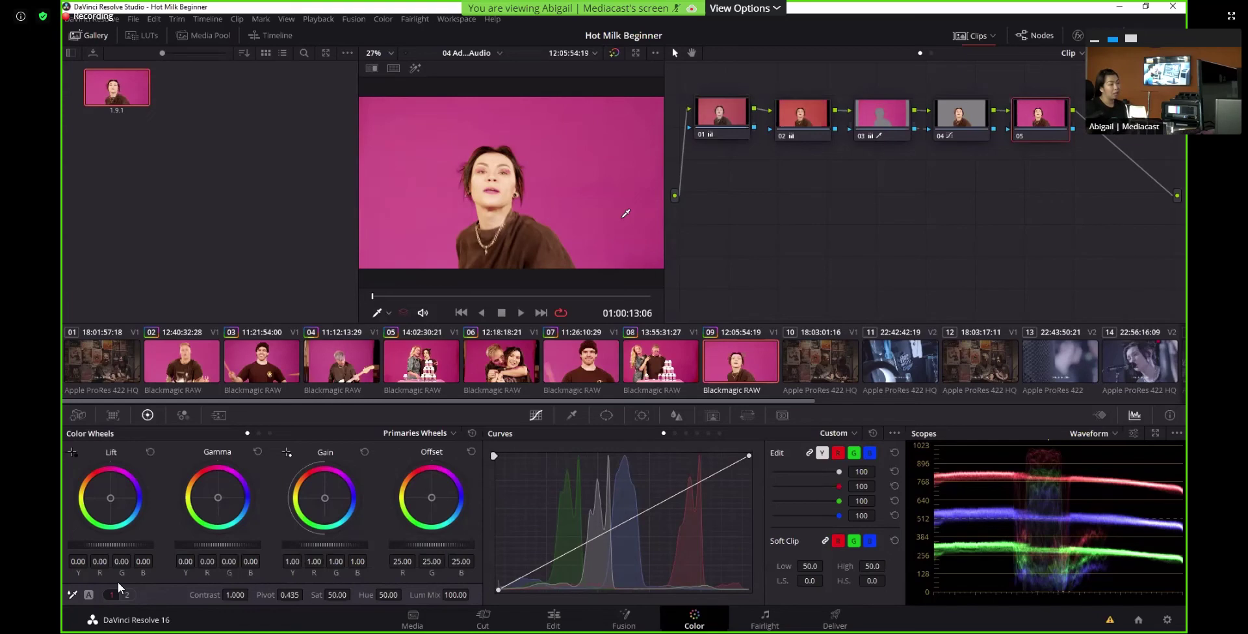
Apply still 1.9.1's grade to drummer clip 03, then go to the Cut page
left_click(235, 367)
right_click(234, 366)
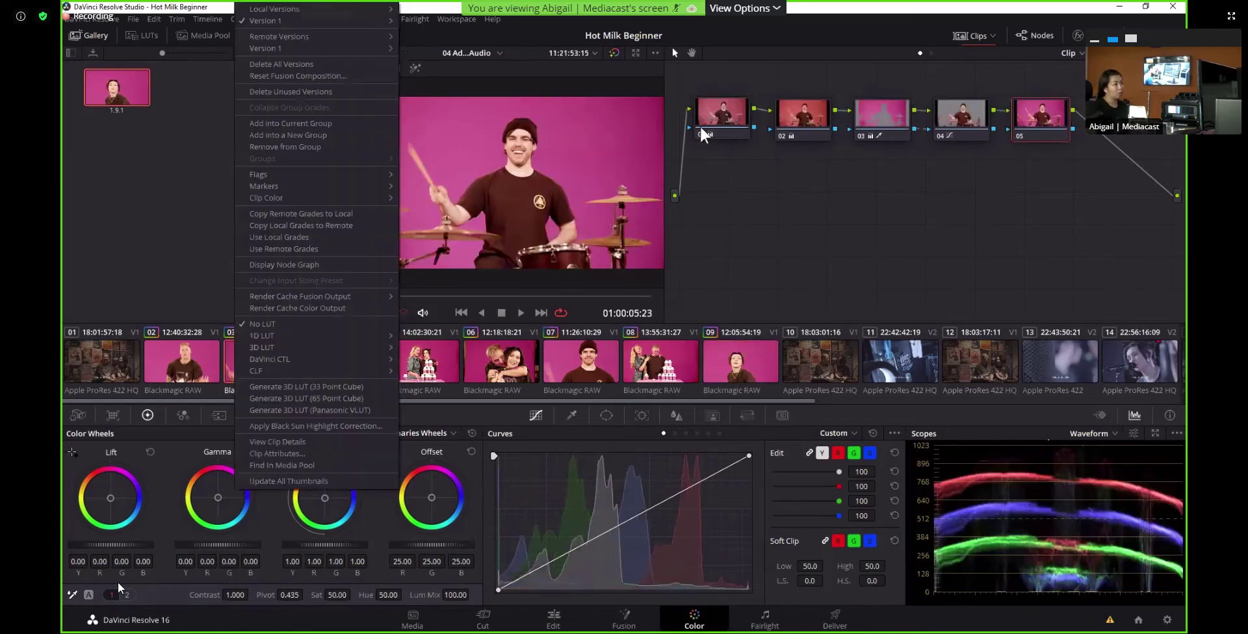
key("Escape")
left_click(383, 19)
mouse_move(415, 19)
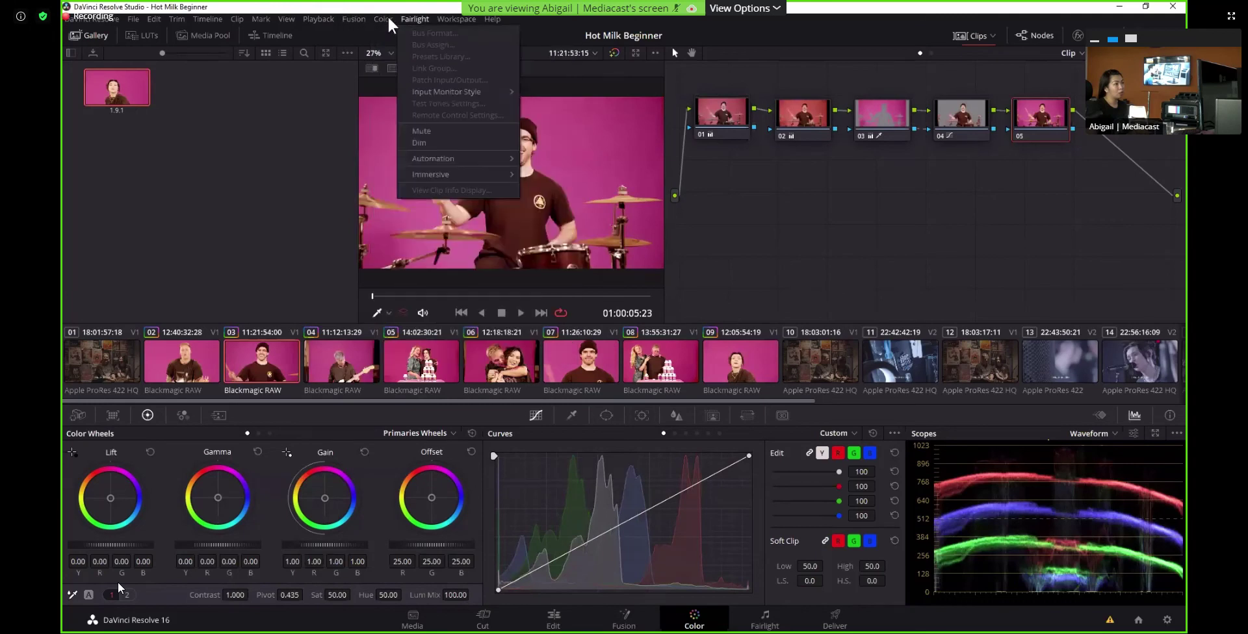
left_click(634, 70)
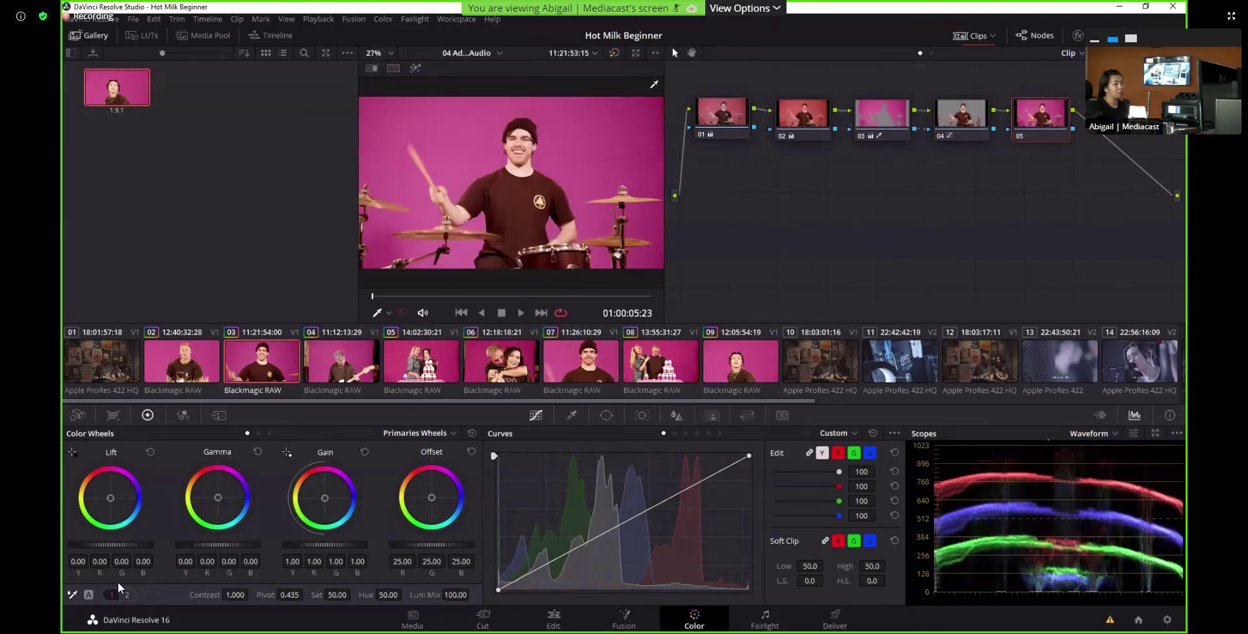
left_click_drag(149, 67, 729, 162)
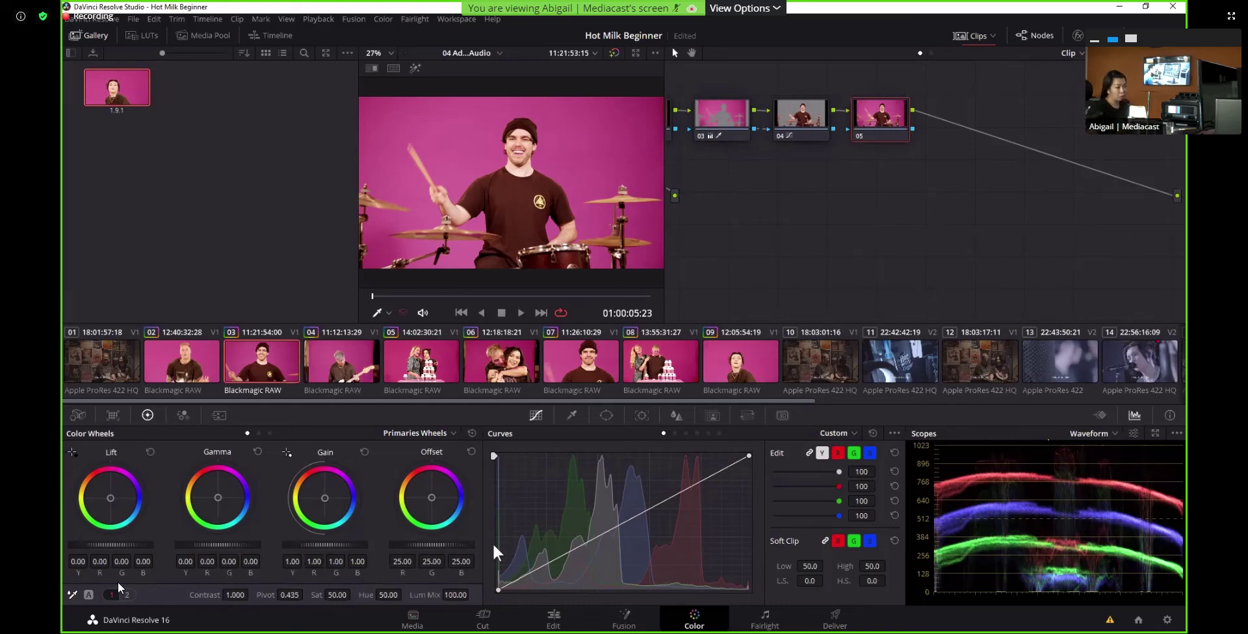
left_click_drag(790, 392, 708, 400)
left_click(484, 618)
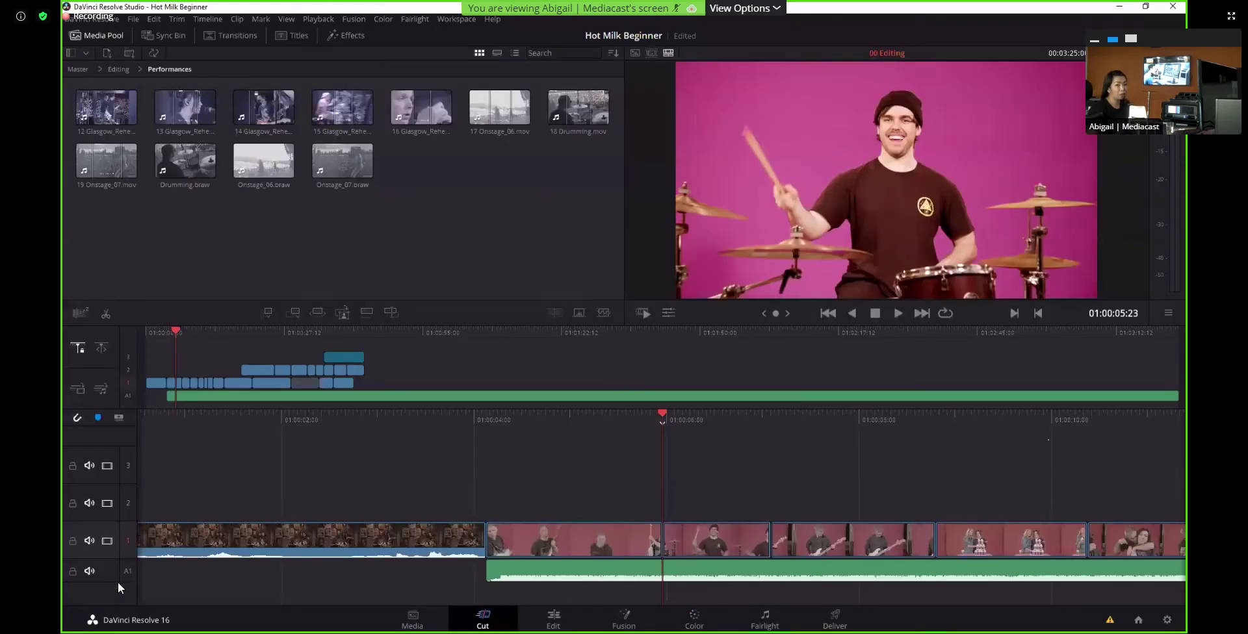
Load the empty 'Cut' timeline from the Media page's Cut Page bin and view it
left_click(406, 615)
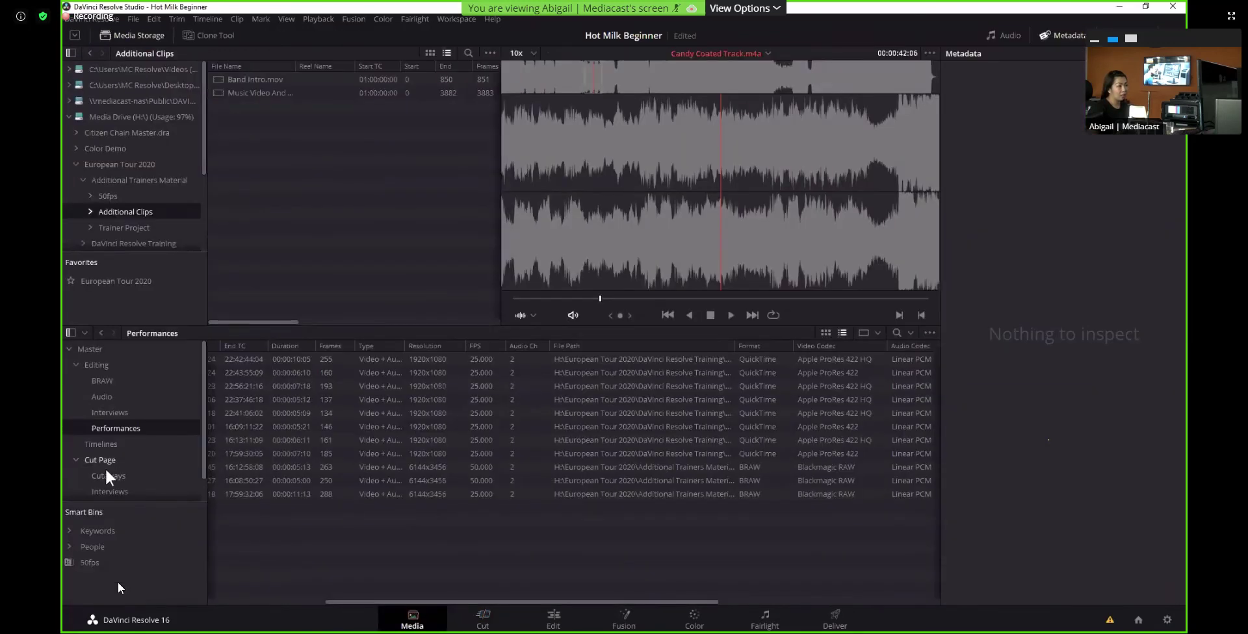
left_click(100, 460)
scroll(371, 601, "left", 3)
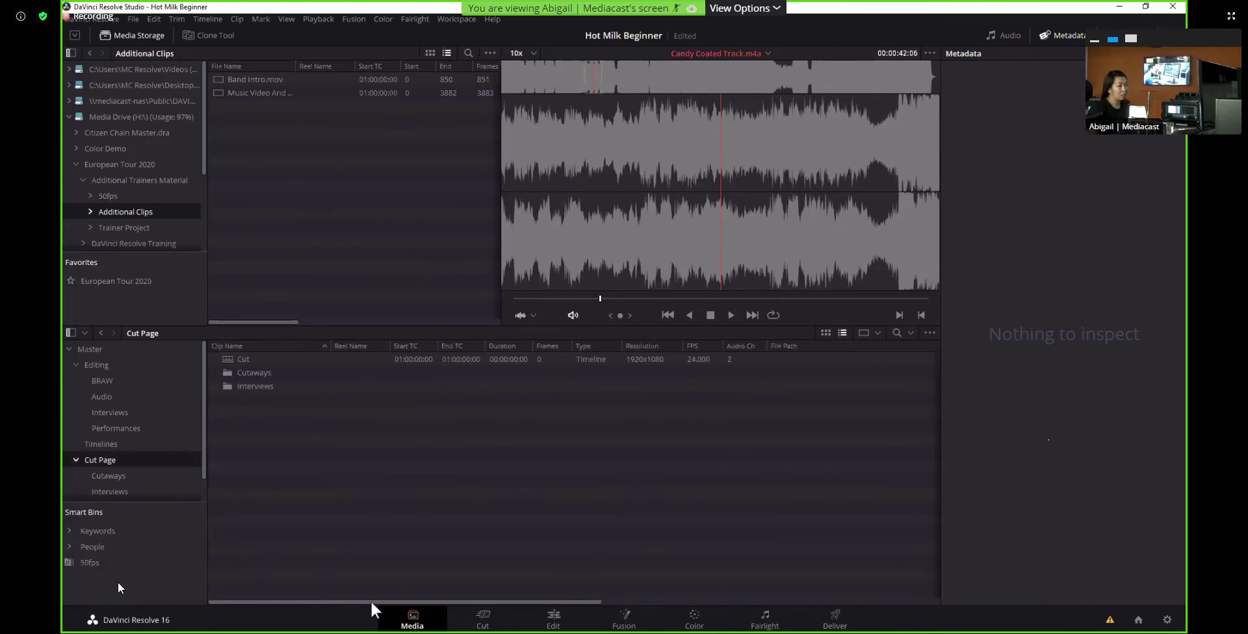
left_click(237, 359)
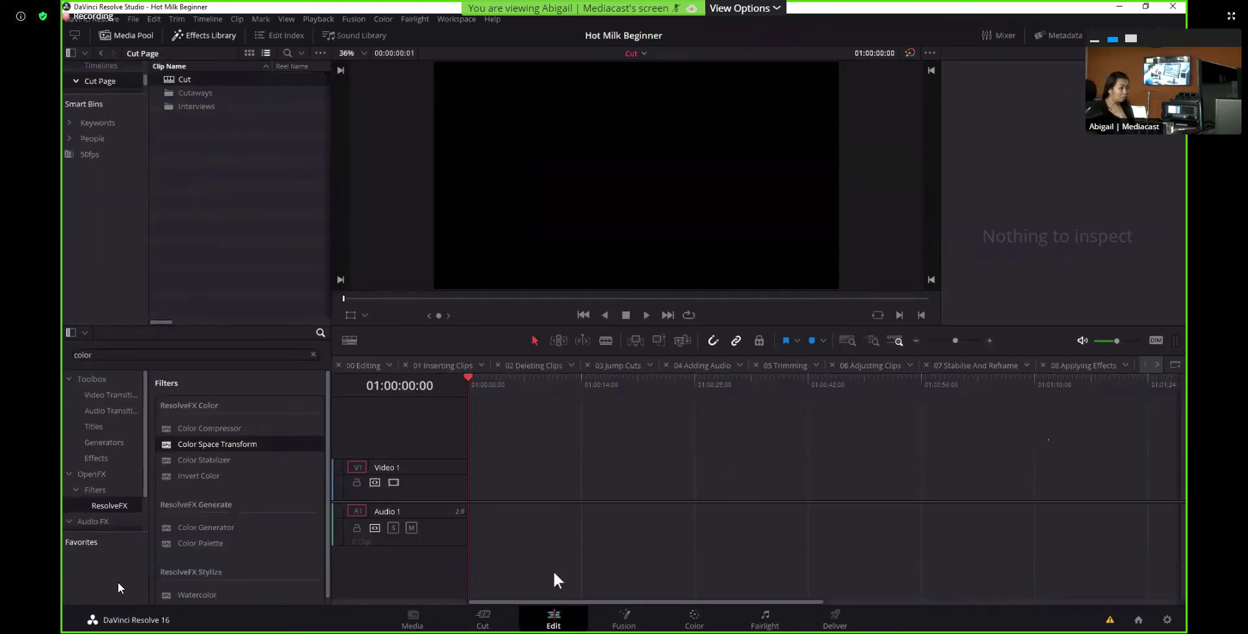
left_click(482, 624)
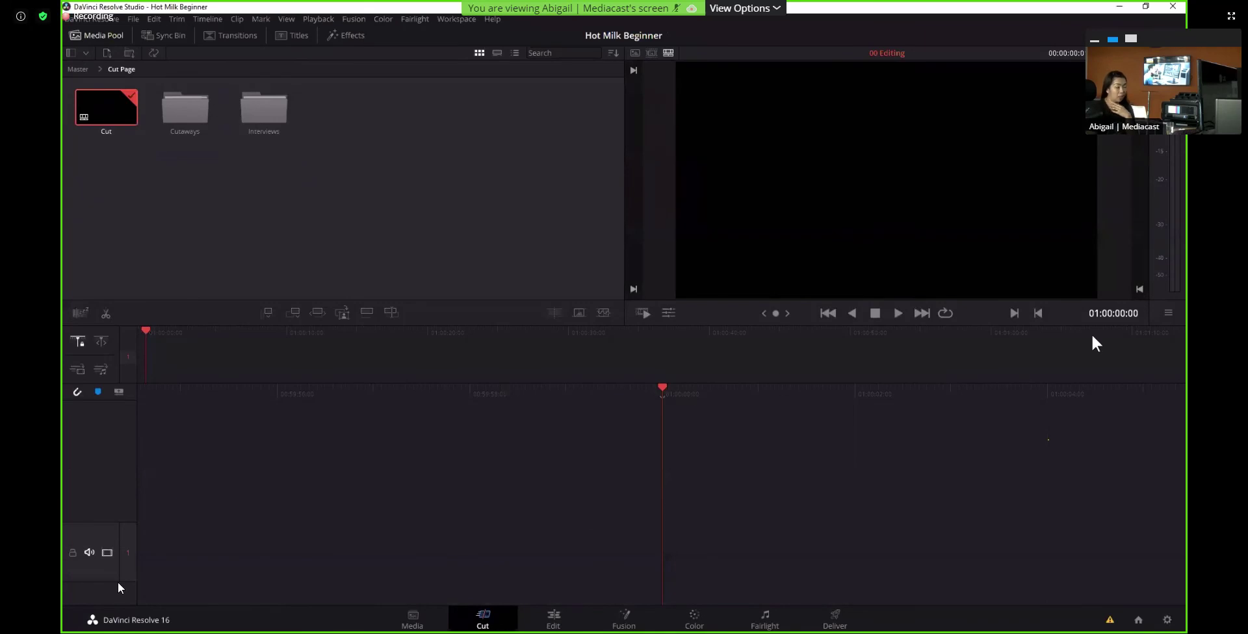
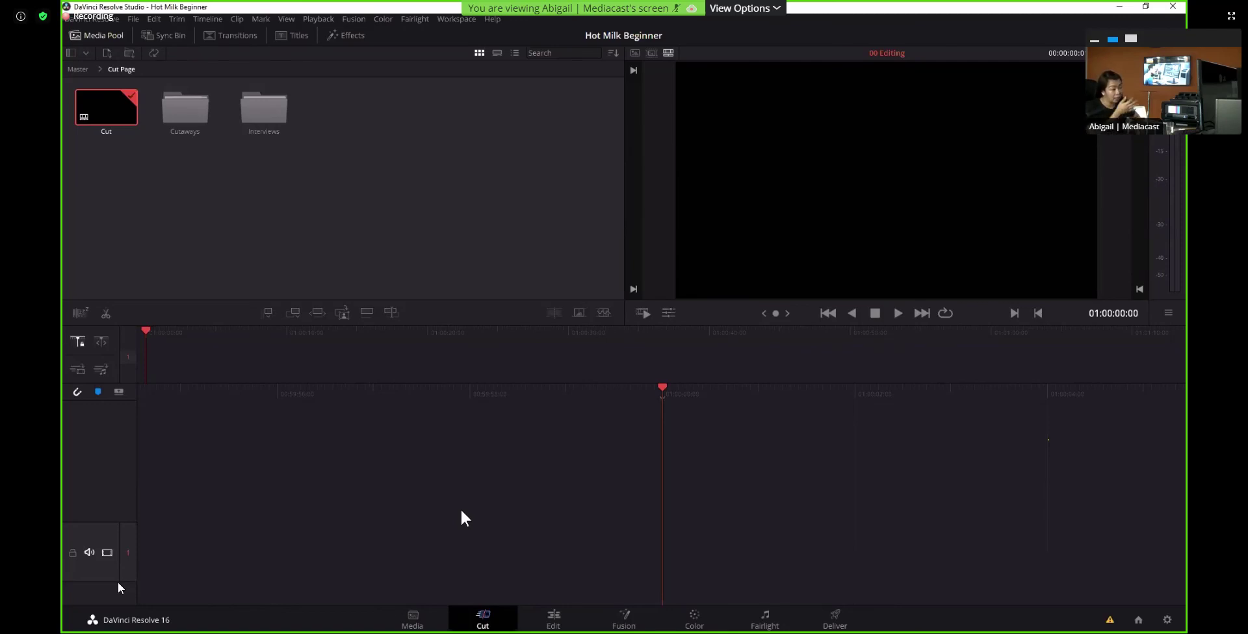
Open the Interviews bin on the Cut page to list its six interview clips
mouse_move(120, 587)
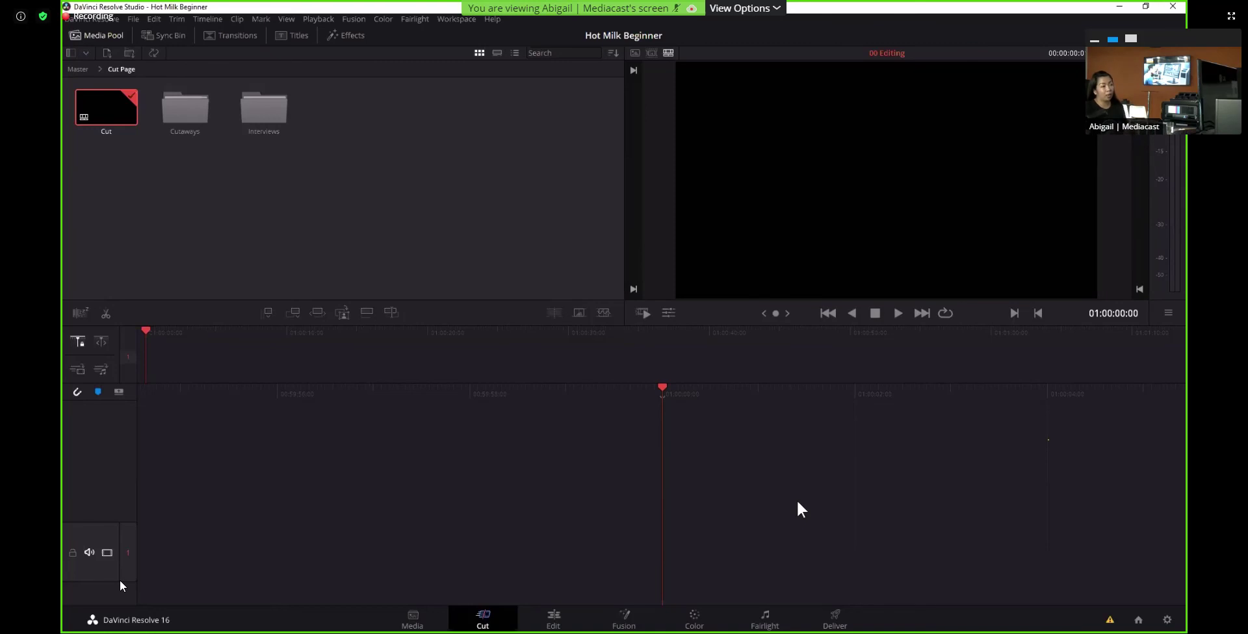
left_click(545, 625)
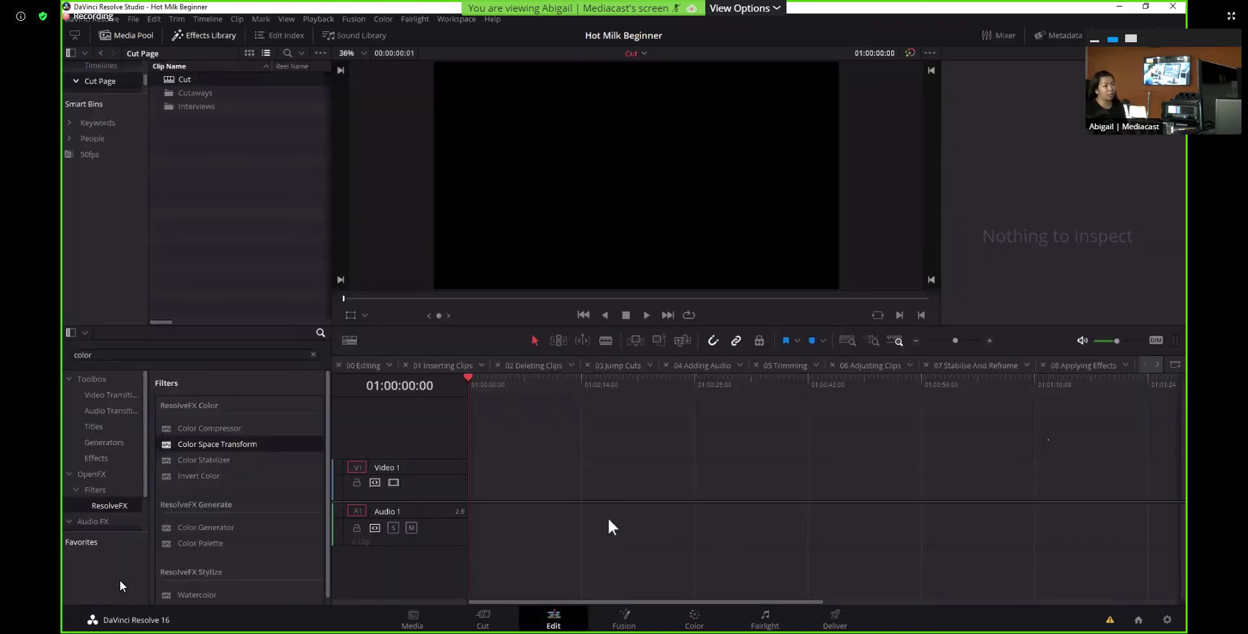
left_click(484, 616)
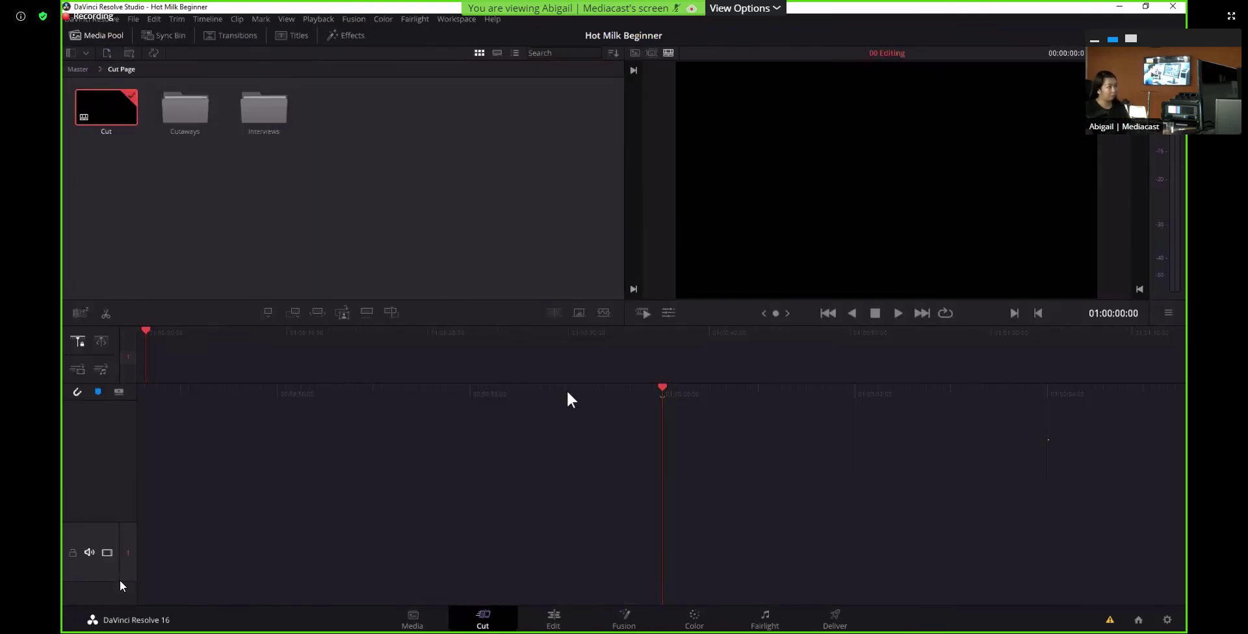
double_click(267, 109)
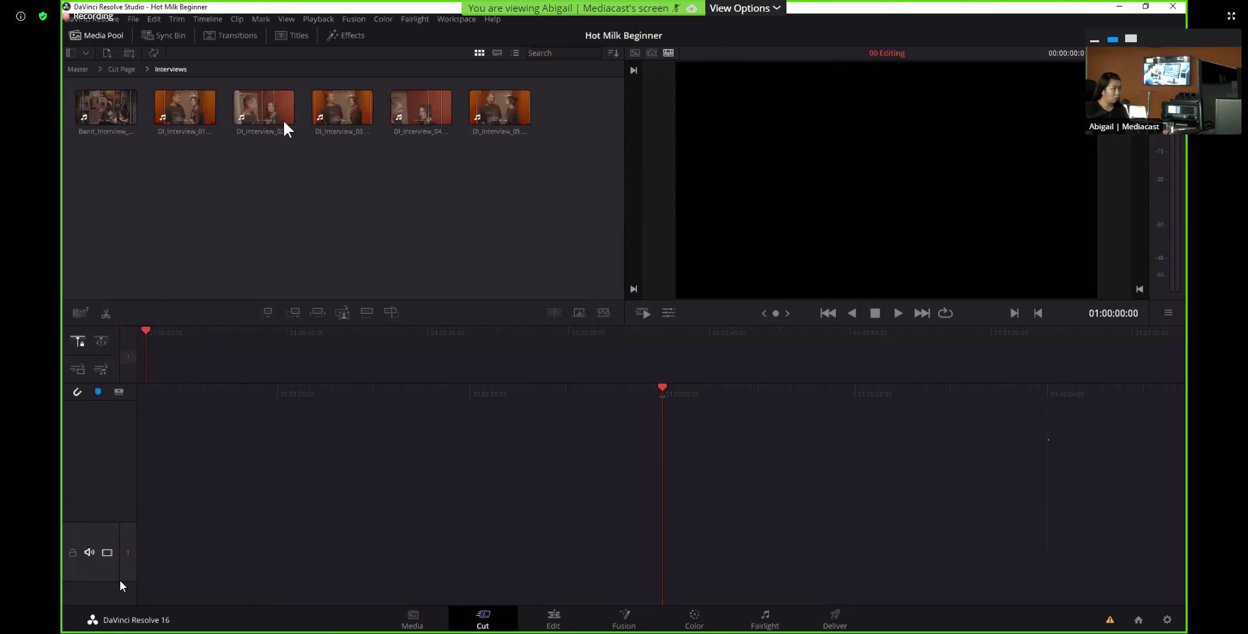
Load DI_Interview_01.mov into the source viewer for preview
left_click(176, 115)
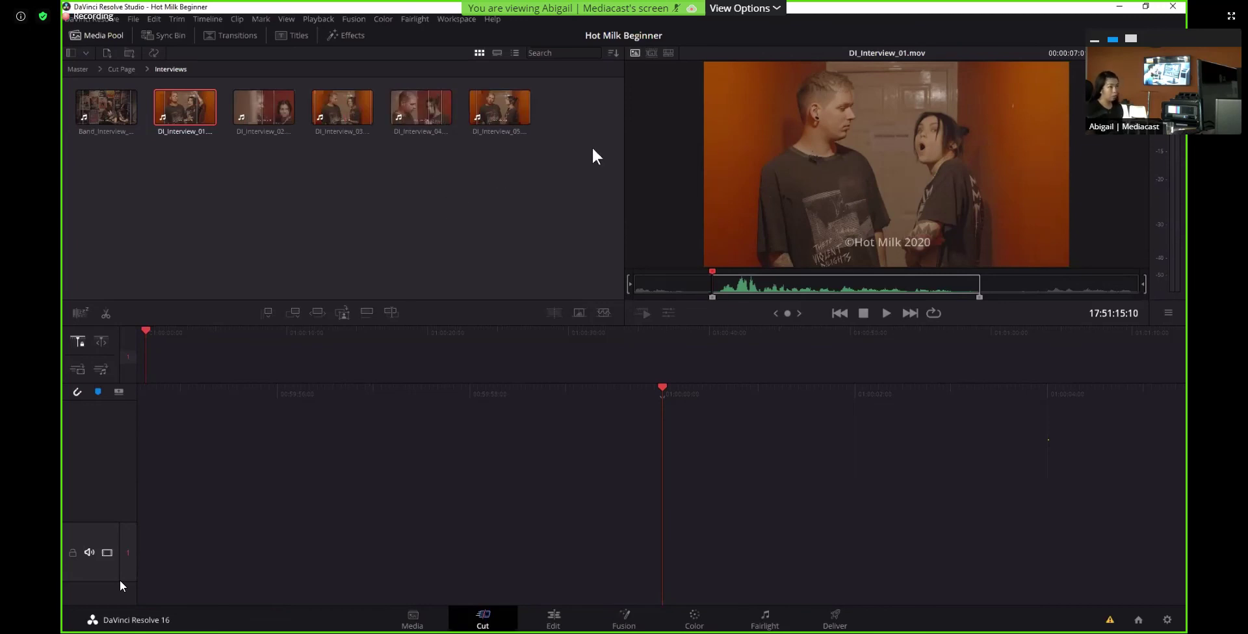
Place DI_Interview_01 on track 1 at 01:00:00:00, play it, and return to the start
left_click_drag(816, 161, 1027, 407)
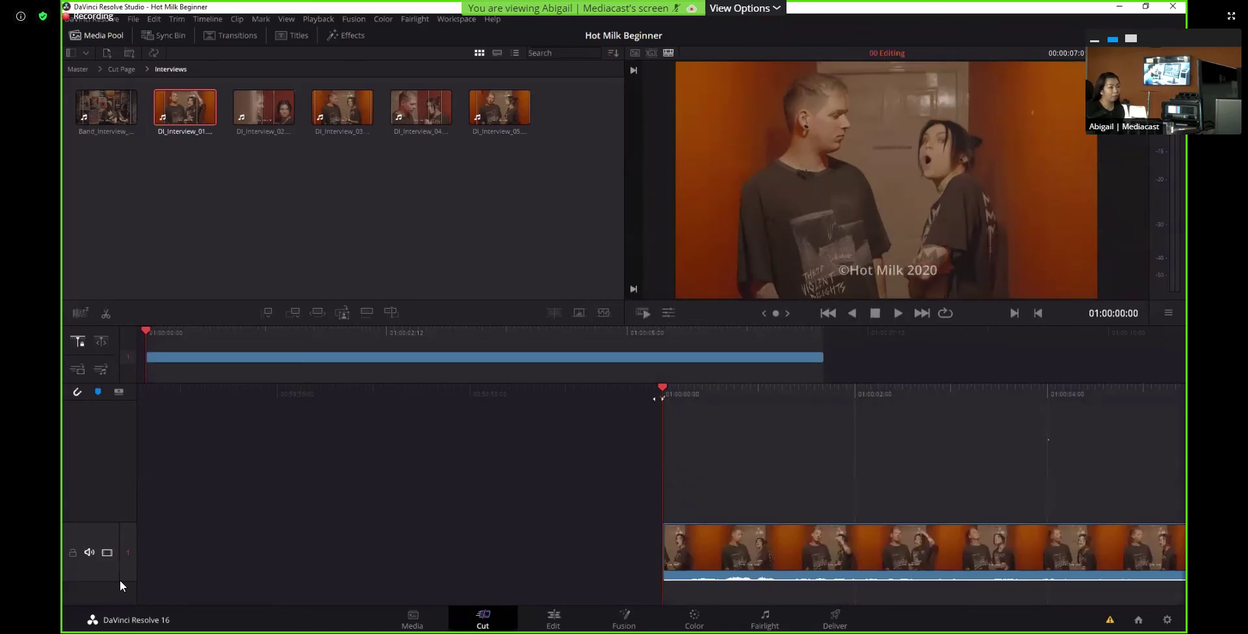
key("space")
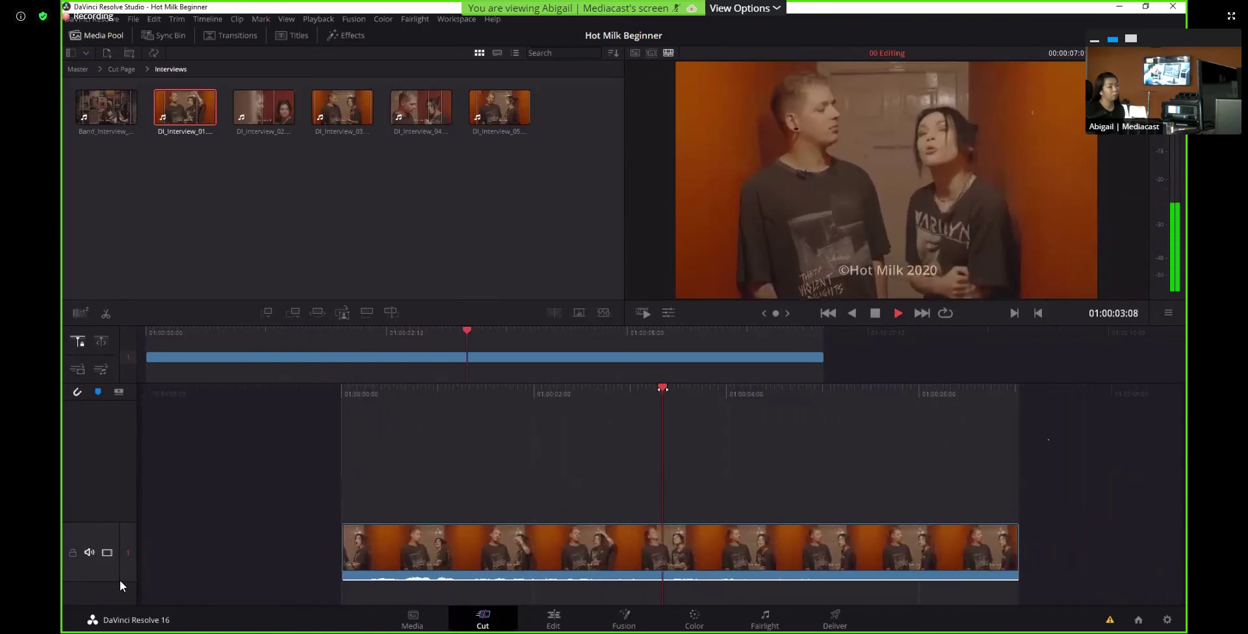
key("space")
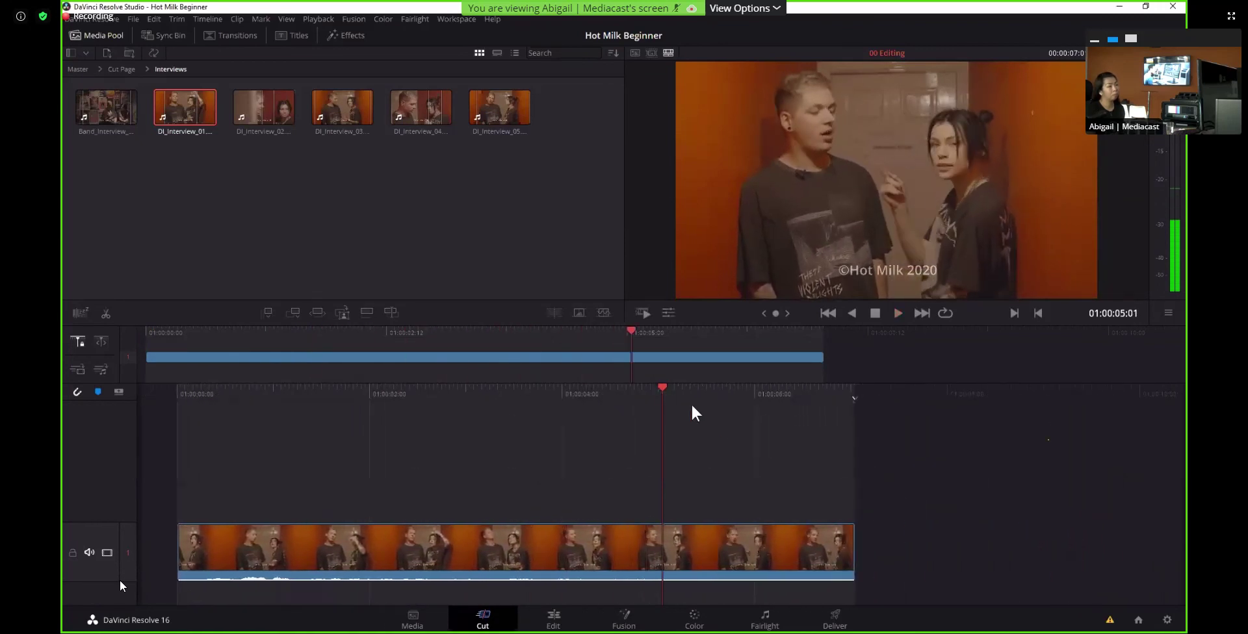
key("Home")
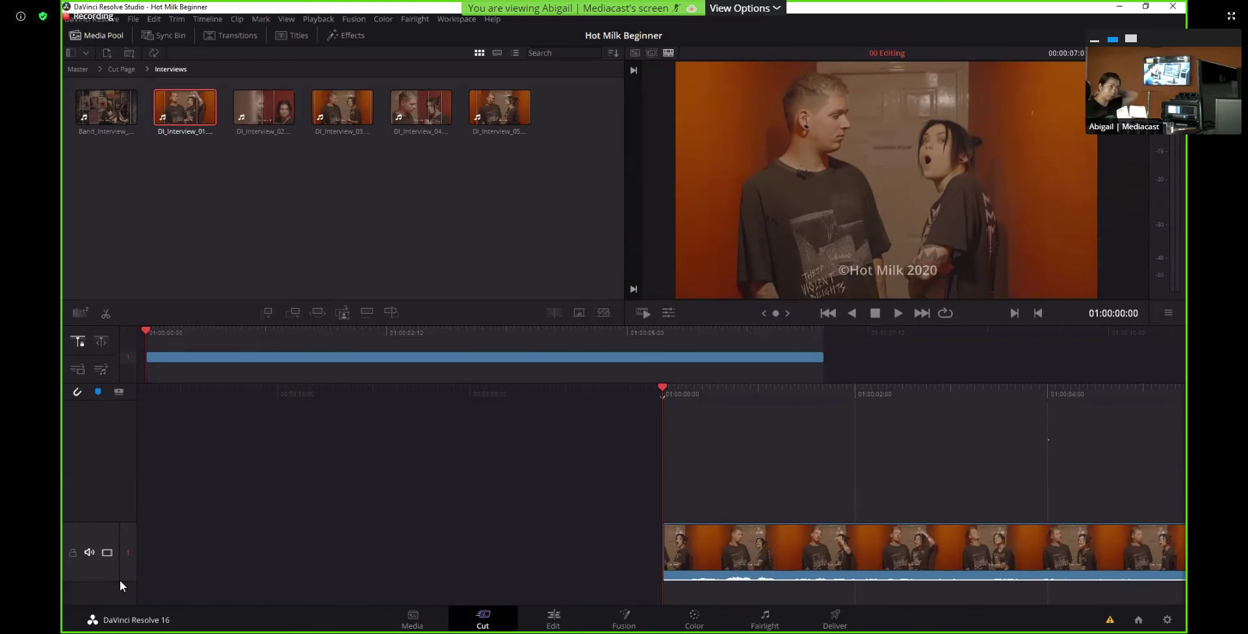
left_click(280, 105)
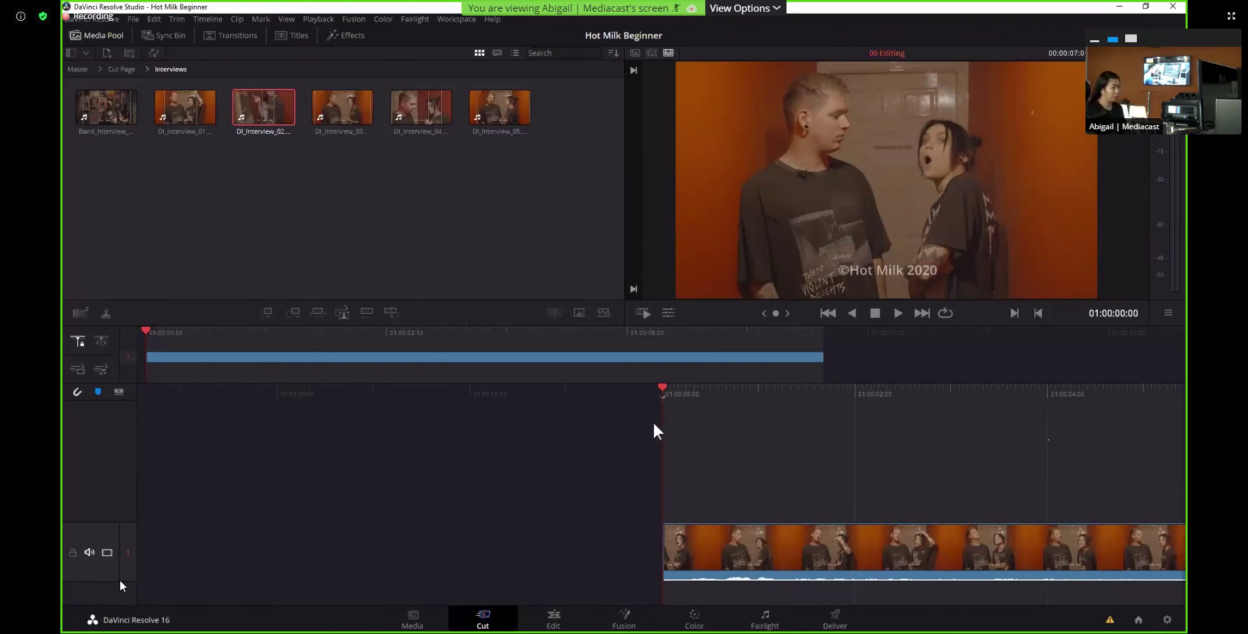
Overwrite DI_Interview_02 onto track 2 above DI_Interview_01 and review it with J/L/K playback
key("space")
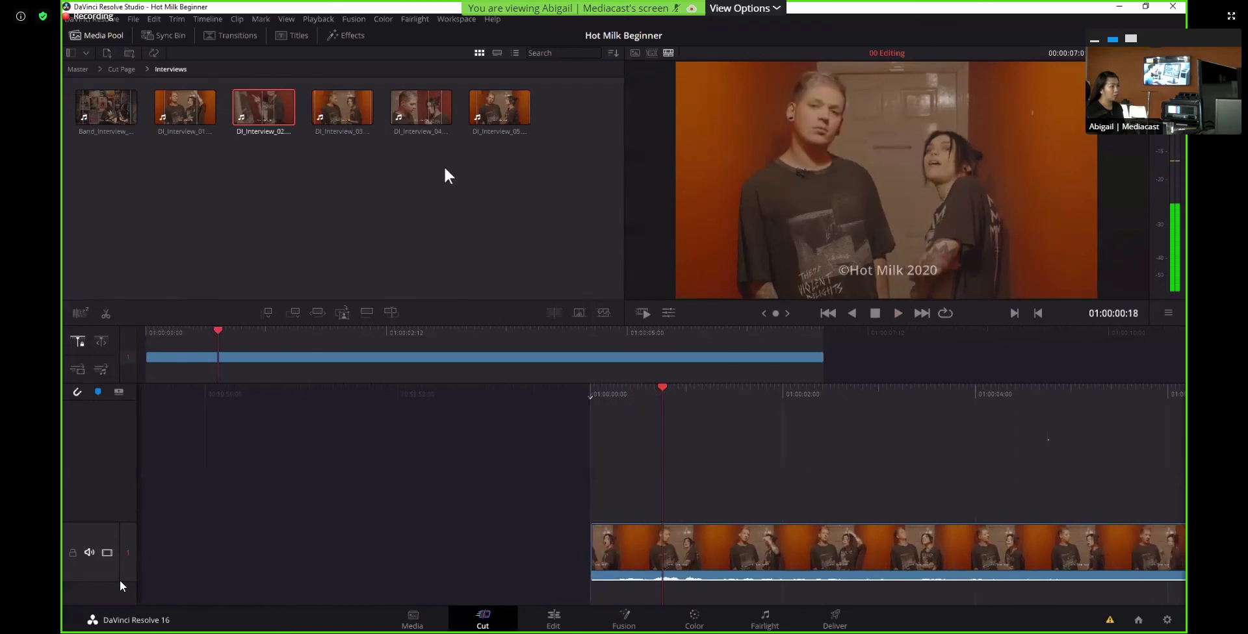
left_click(390, 312)
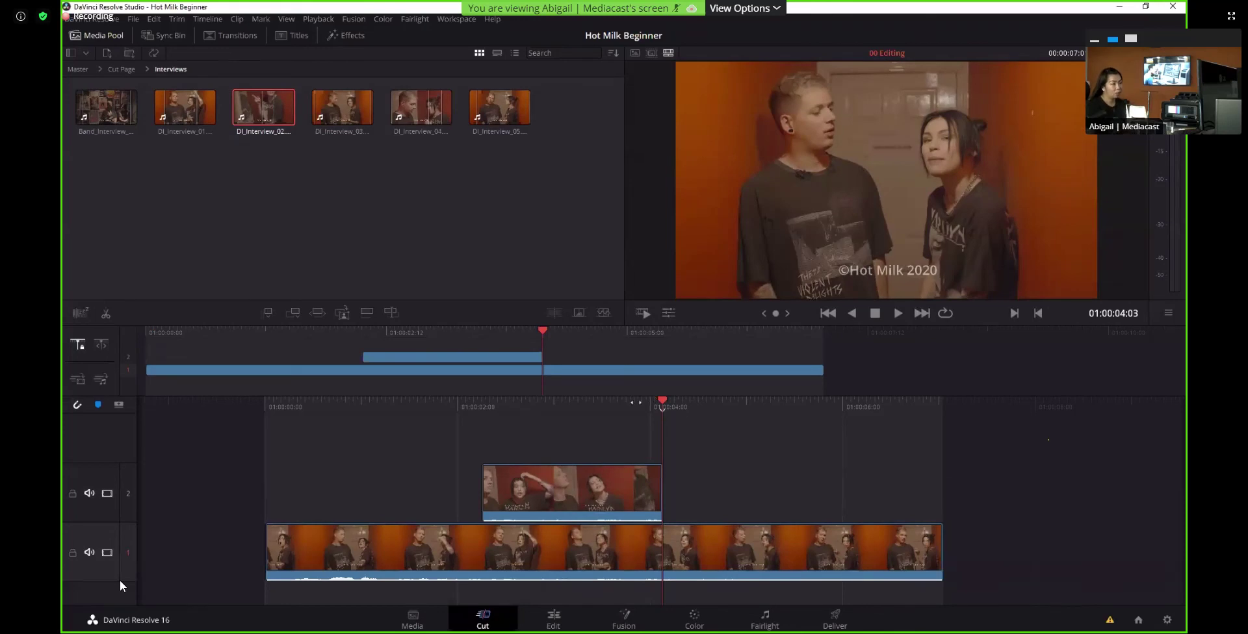
key("j")
key("j")
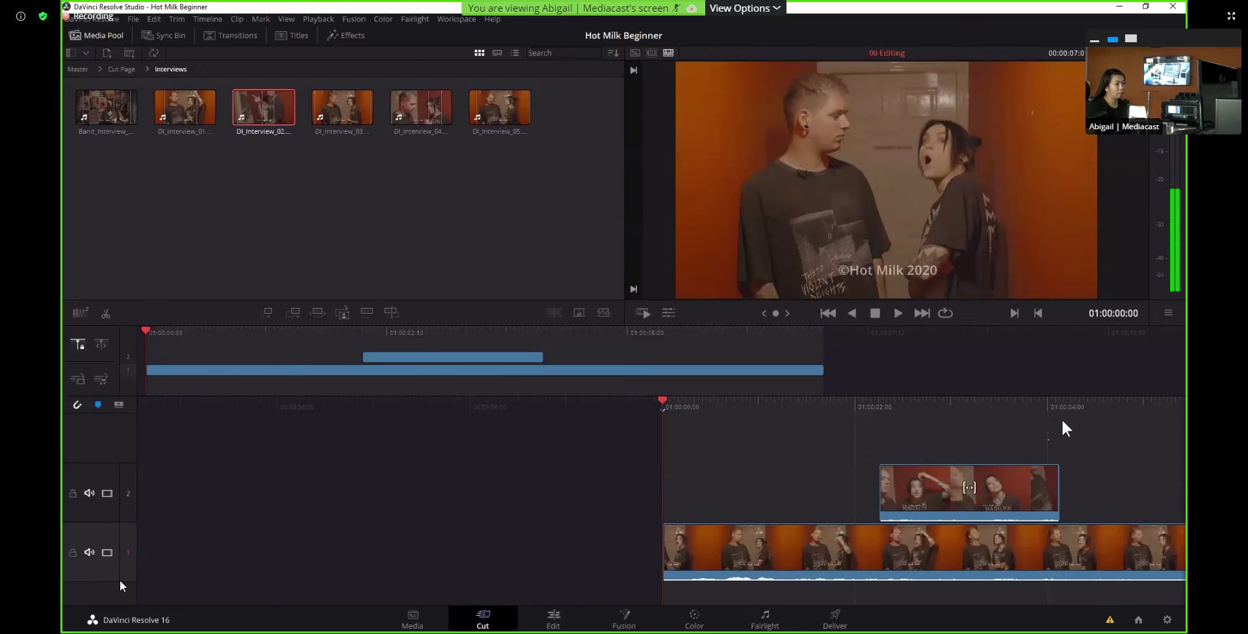
key("l")
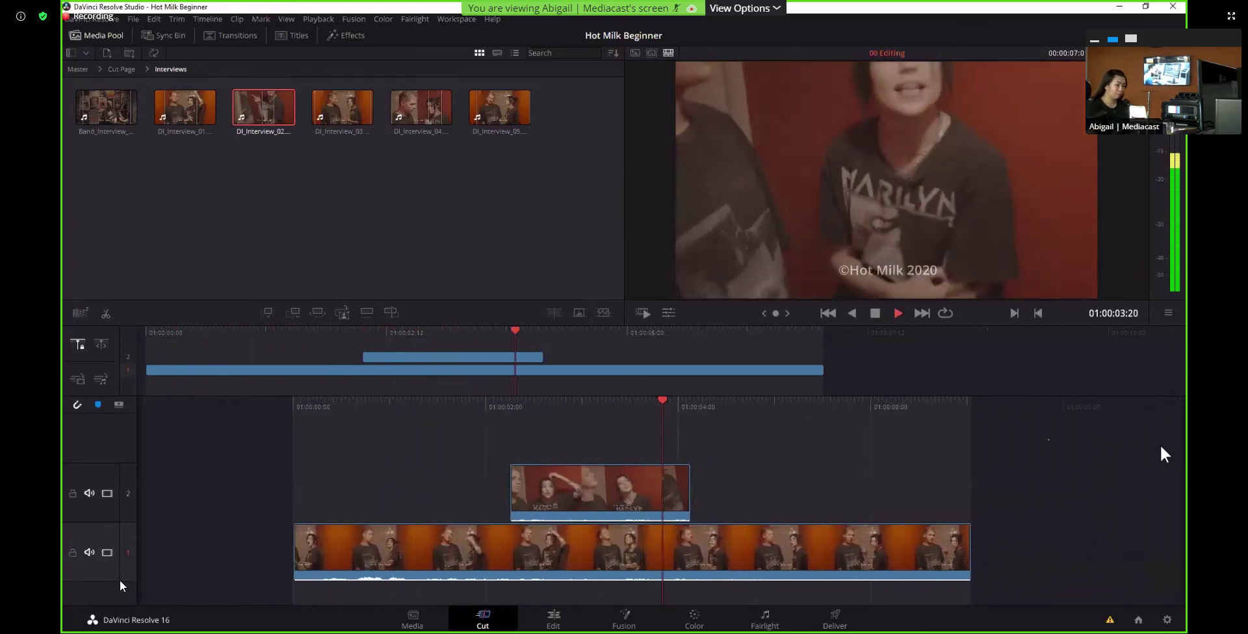
key("k")
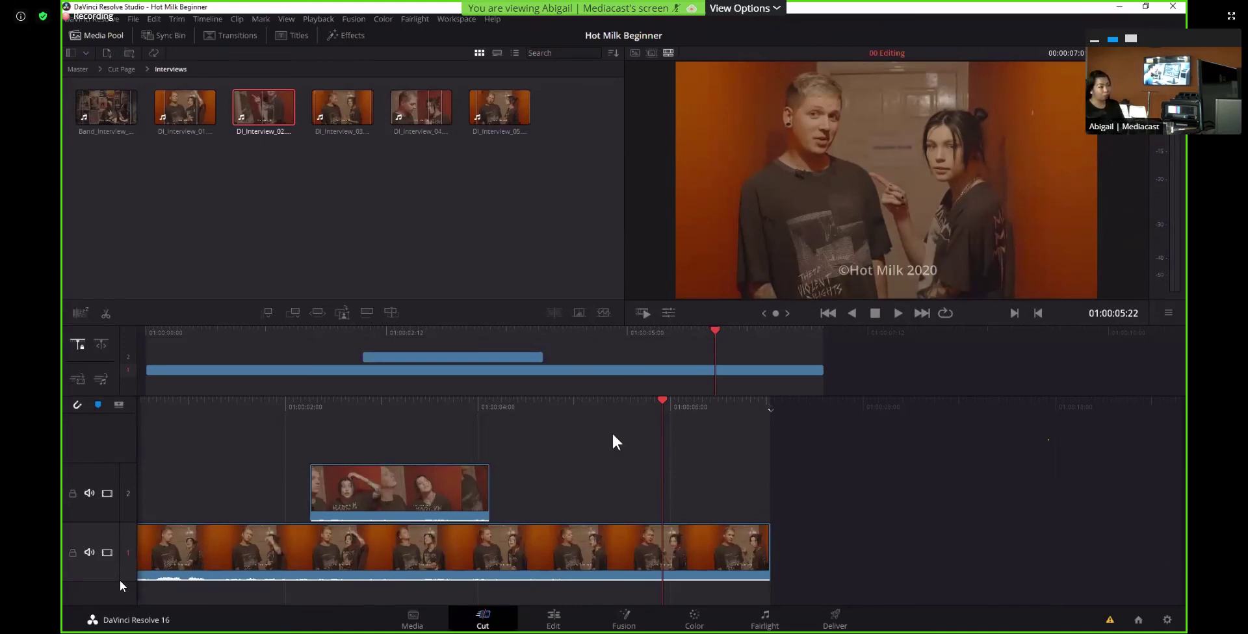
Replay the overlap from around 01:00:02:06 and select DI_Interview_03
left_click_drag(677, 416, 1002, 407)
key("space")
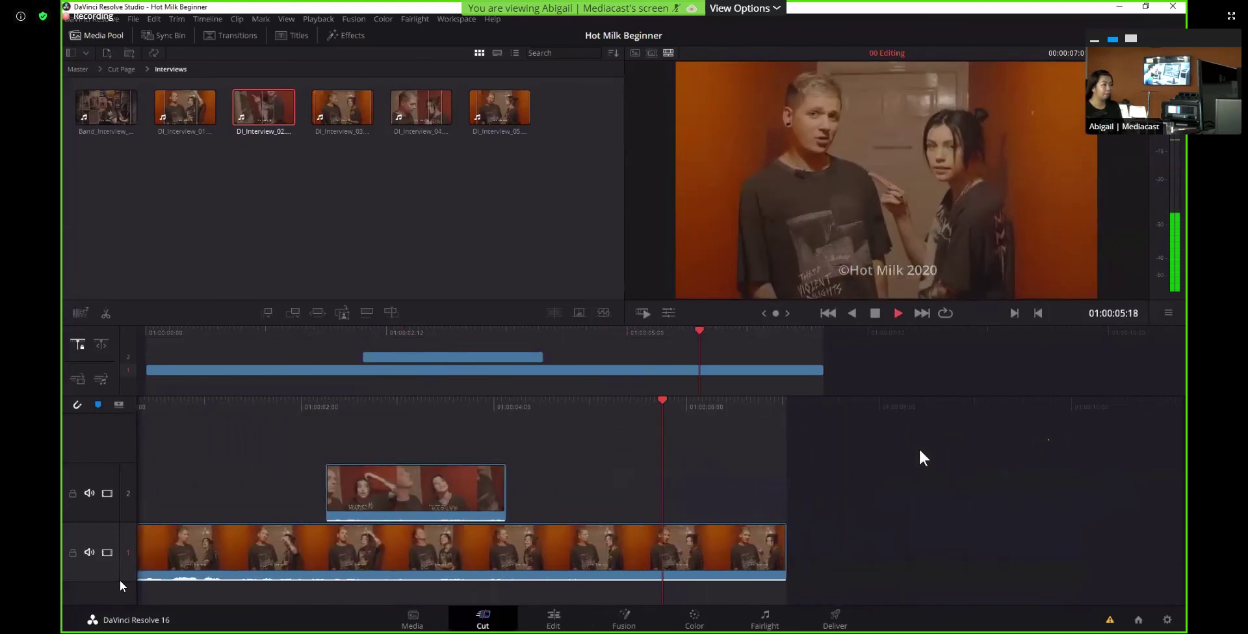
key("space")
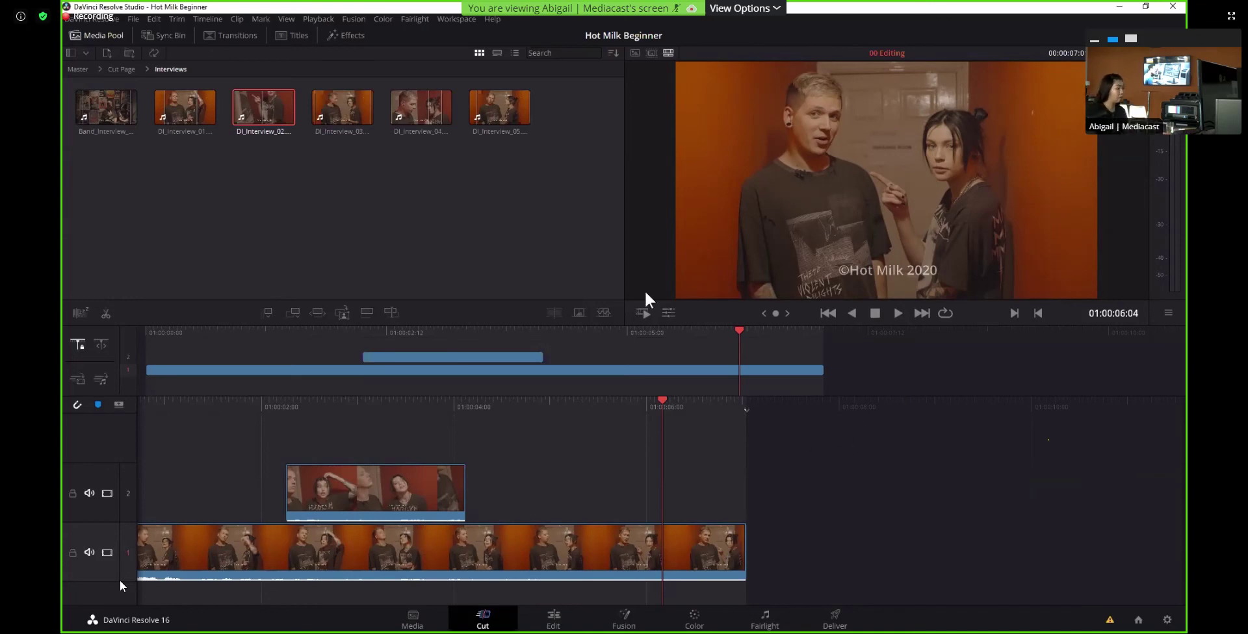
left_click(350, 123)
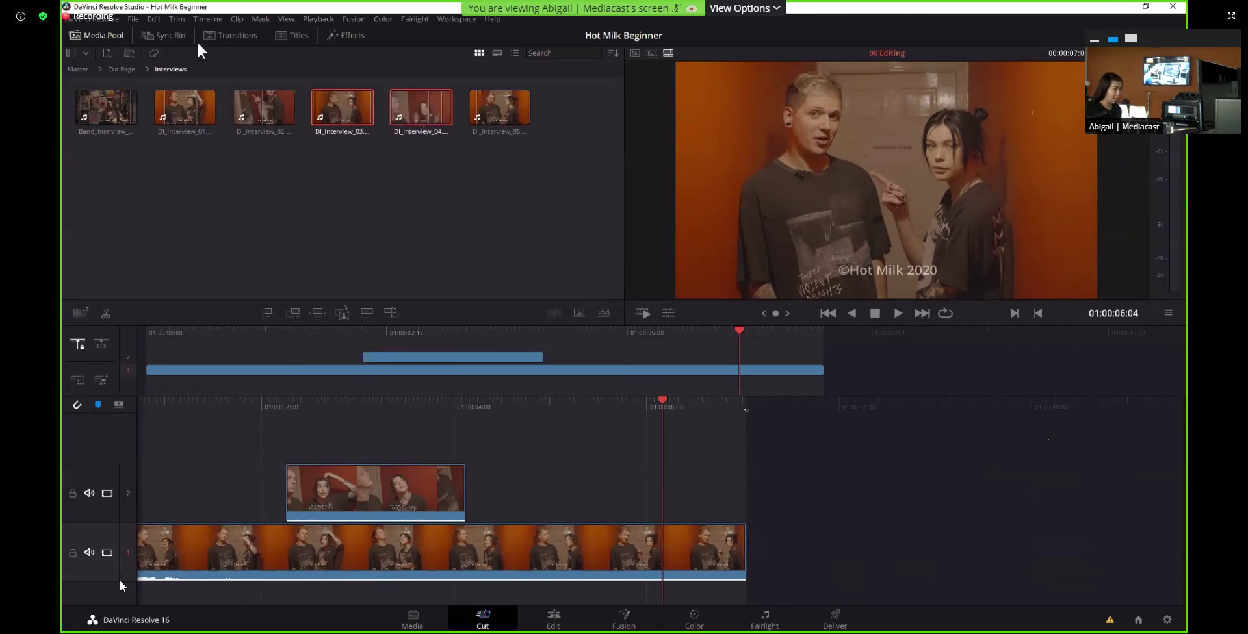
Sync DI_Interview_03 and DI_Interview_04 by audio waveform and save the sync as cameras 1 and 2
left_click(153, 54)
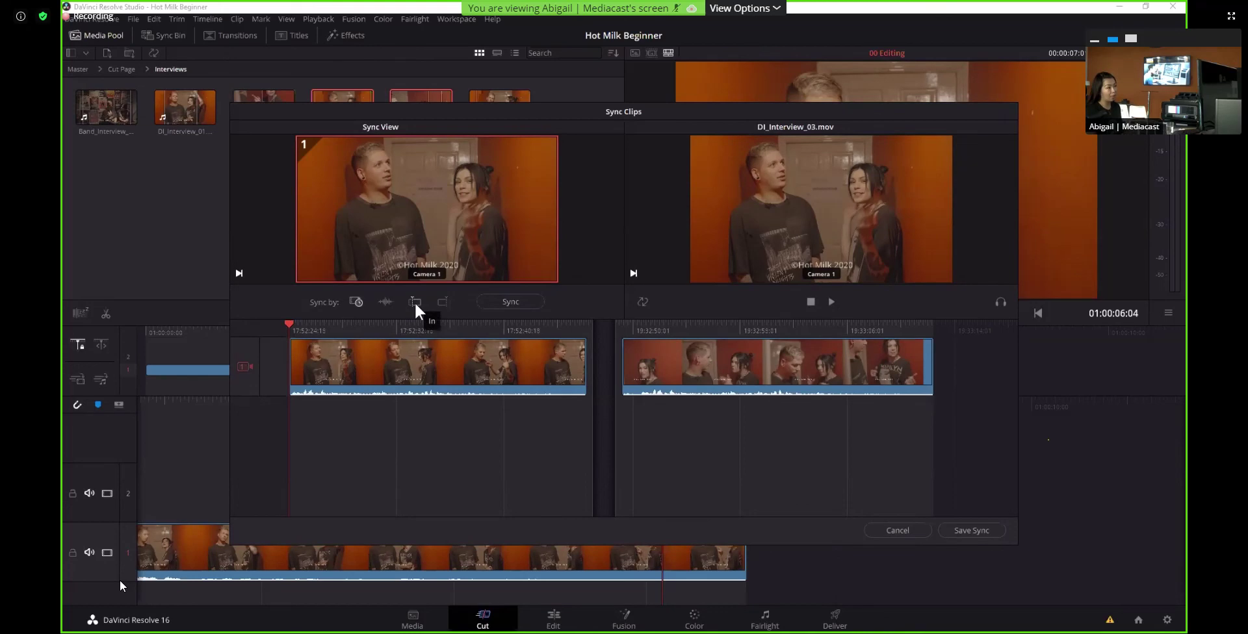
left_click(386, 302)
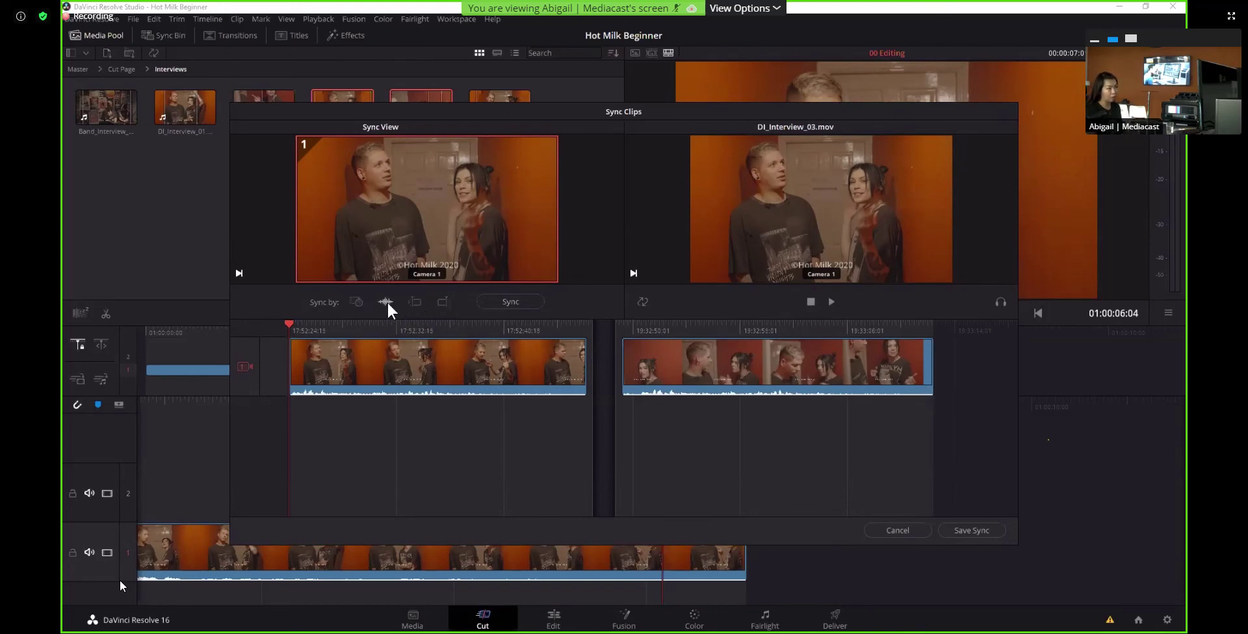
left_click(509, 303)
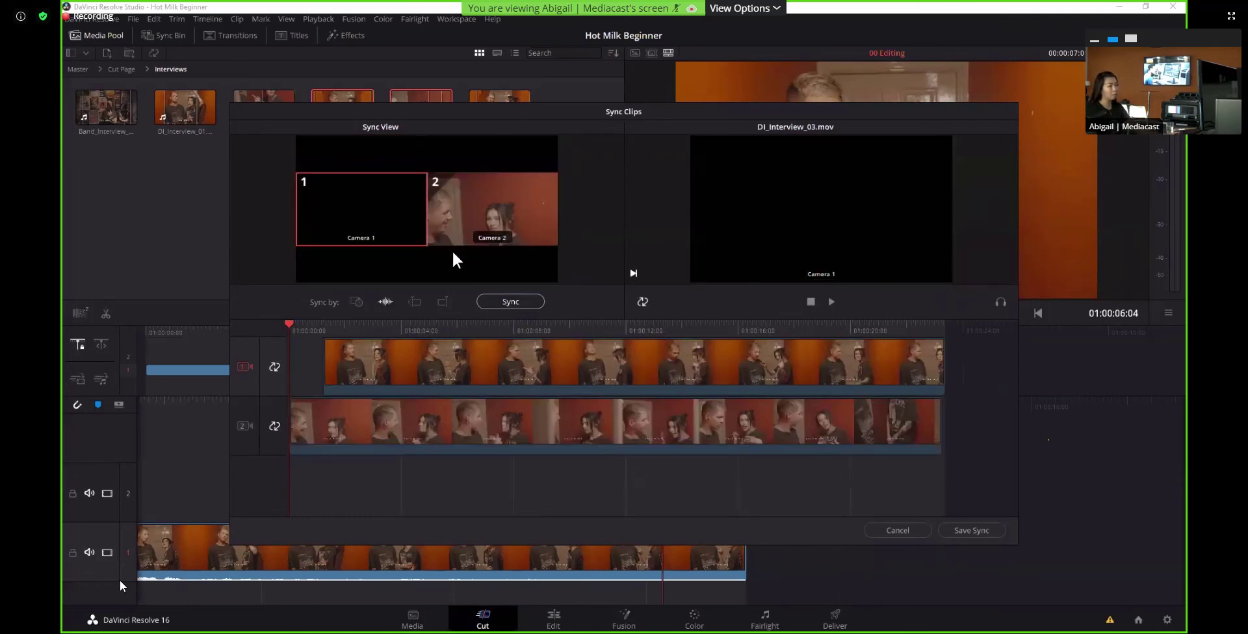
left_click(982, 531)
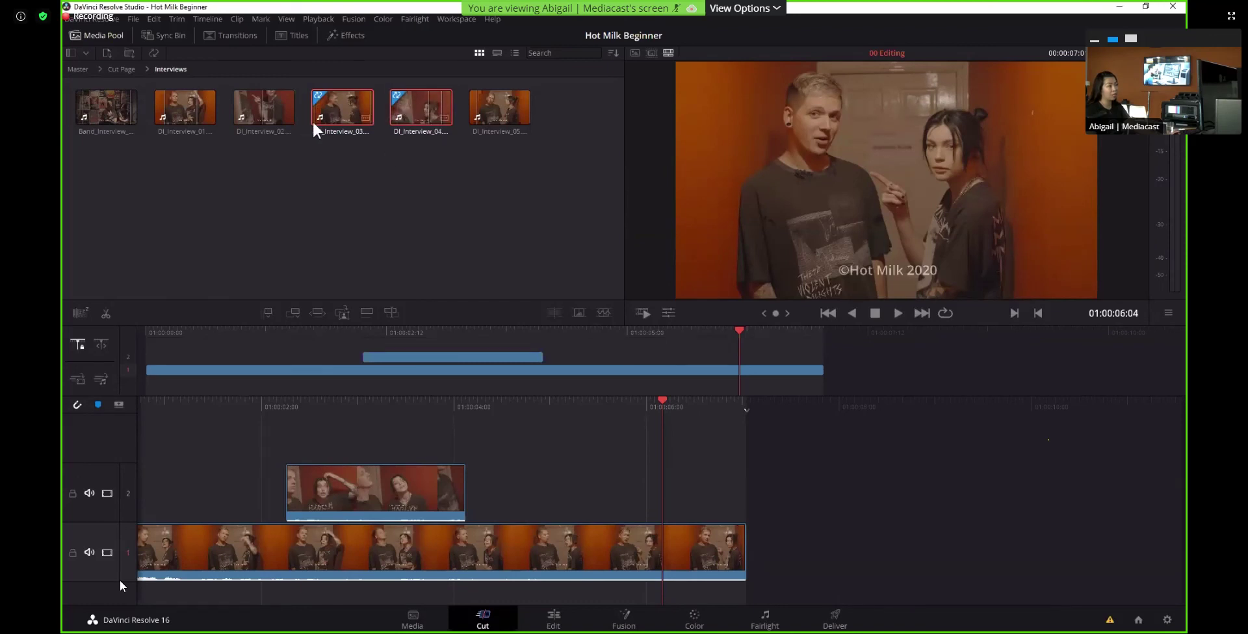
In the Sync Bin's two-angle view, append the camera 2 clip to the timeline end
left_click(173, 37)
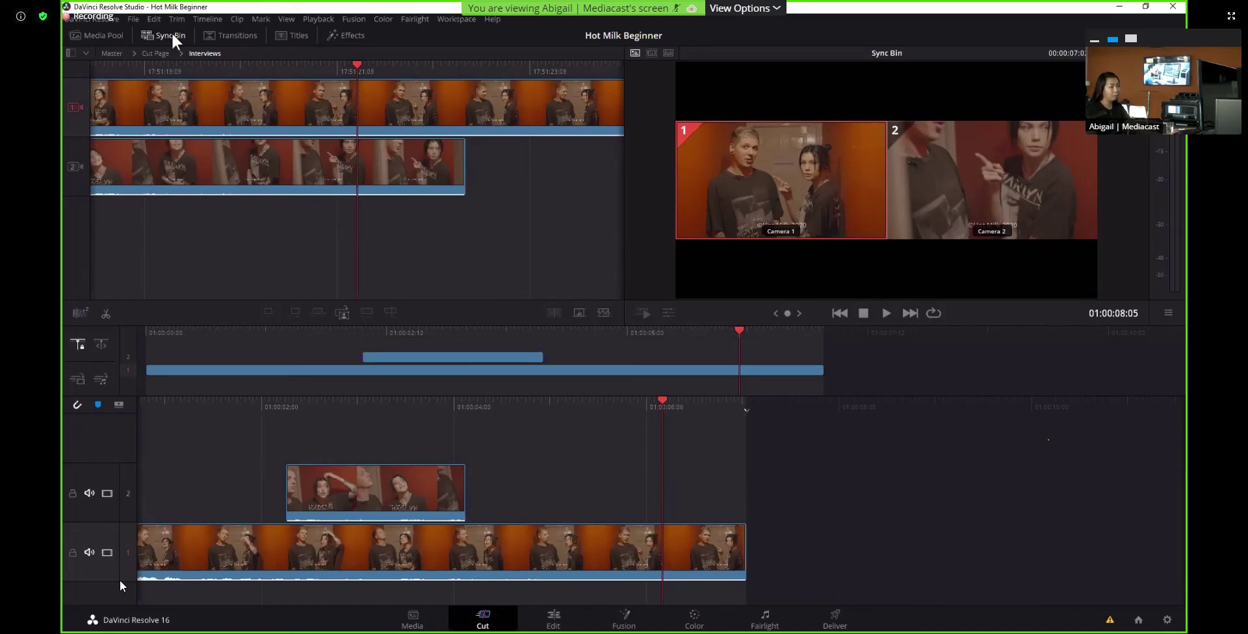
left_click(83, 168)
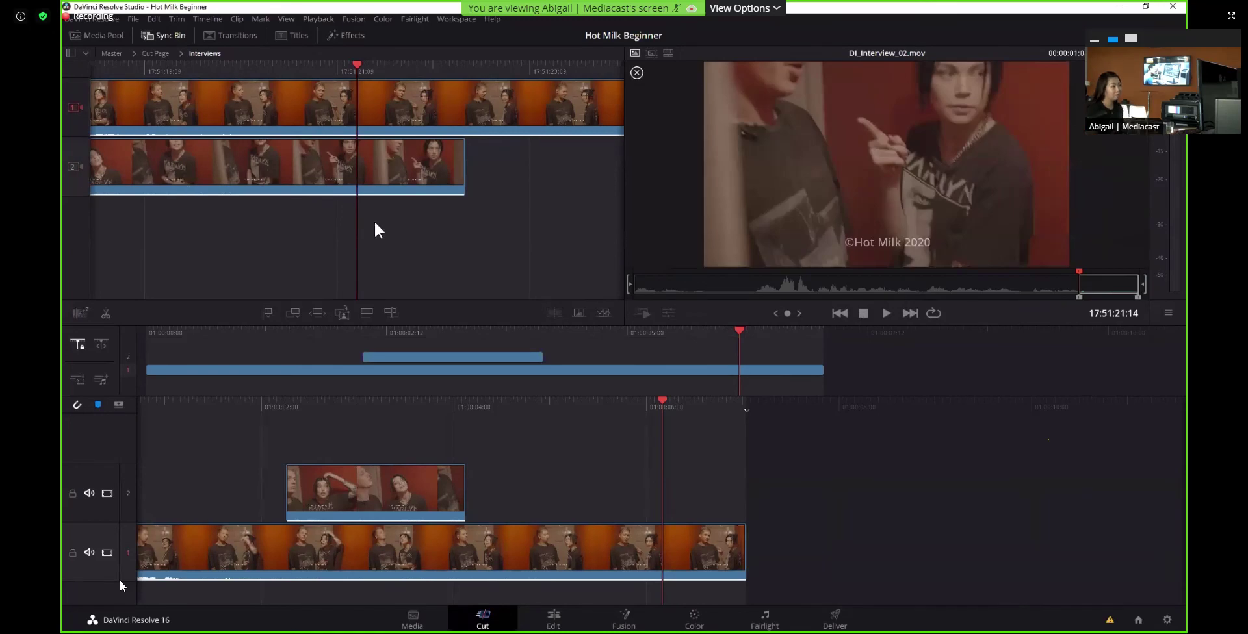
left_click_drag(738, 333, 660, 335)
left_click(327, 175)
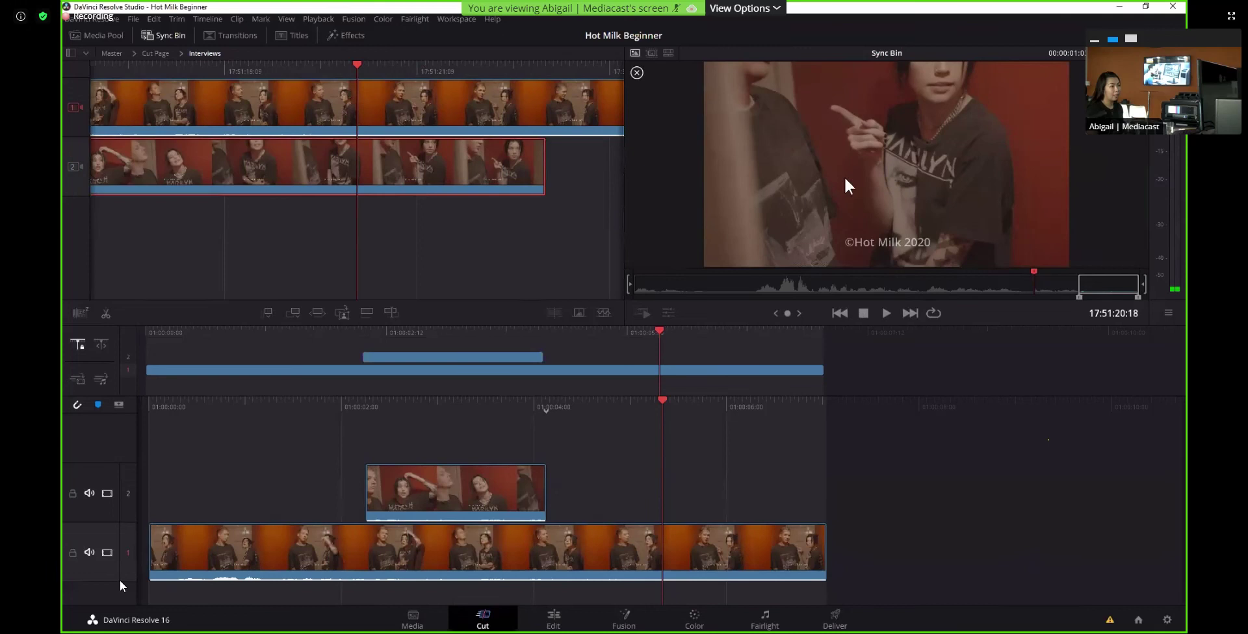
left_click_drag(844, 176, 1016, 459)
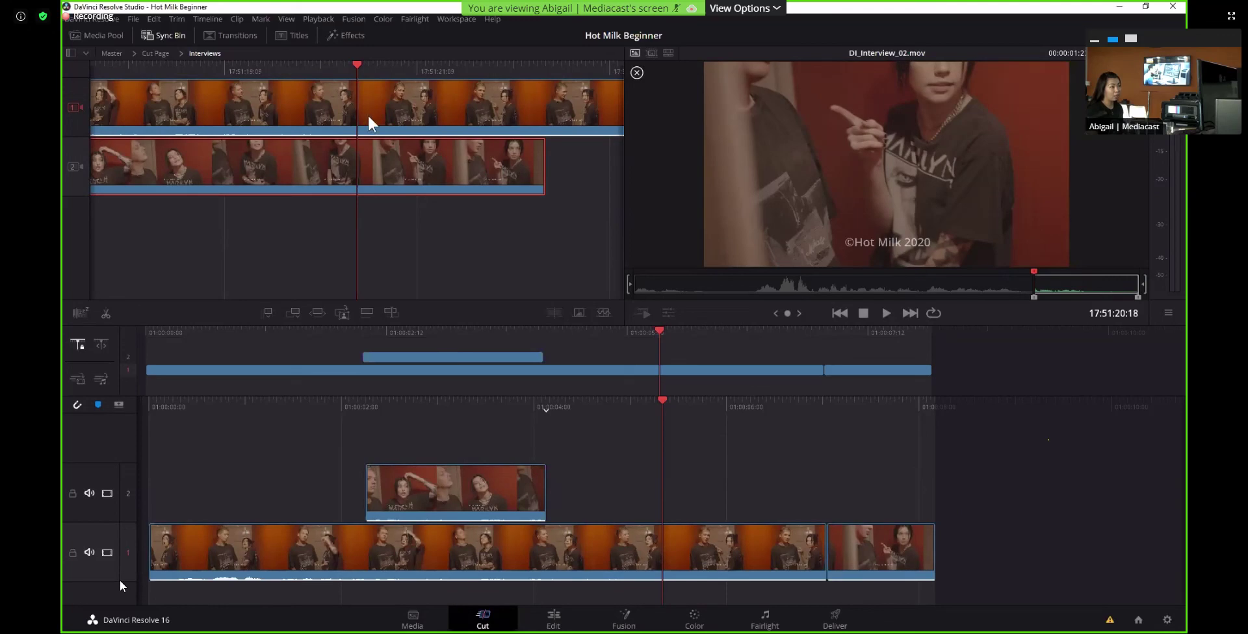
Select the camera 1 angle and set an In point at the playhead
left_click(414, 112)
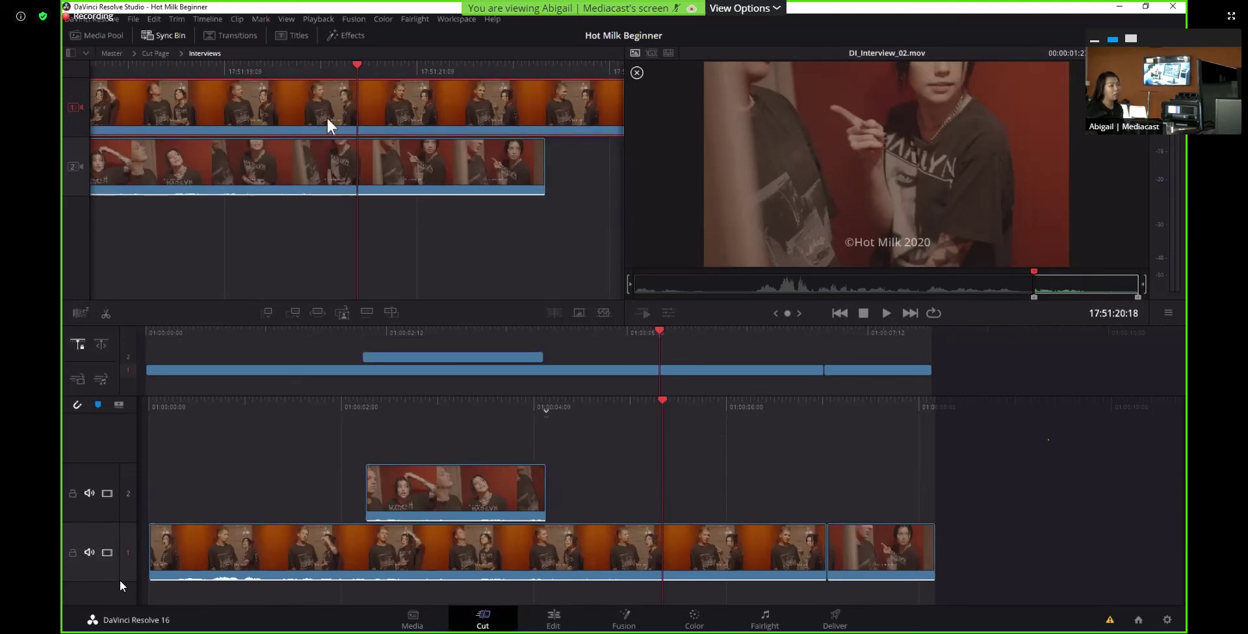
left_click_drag(364, 63, 554, 97)
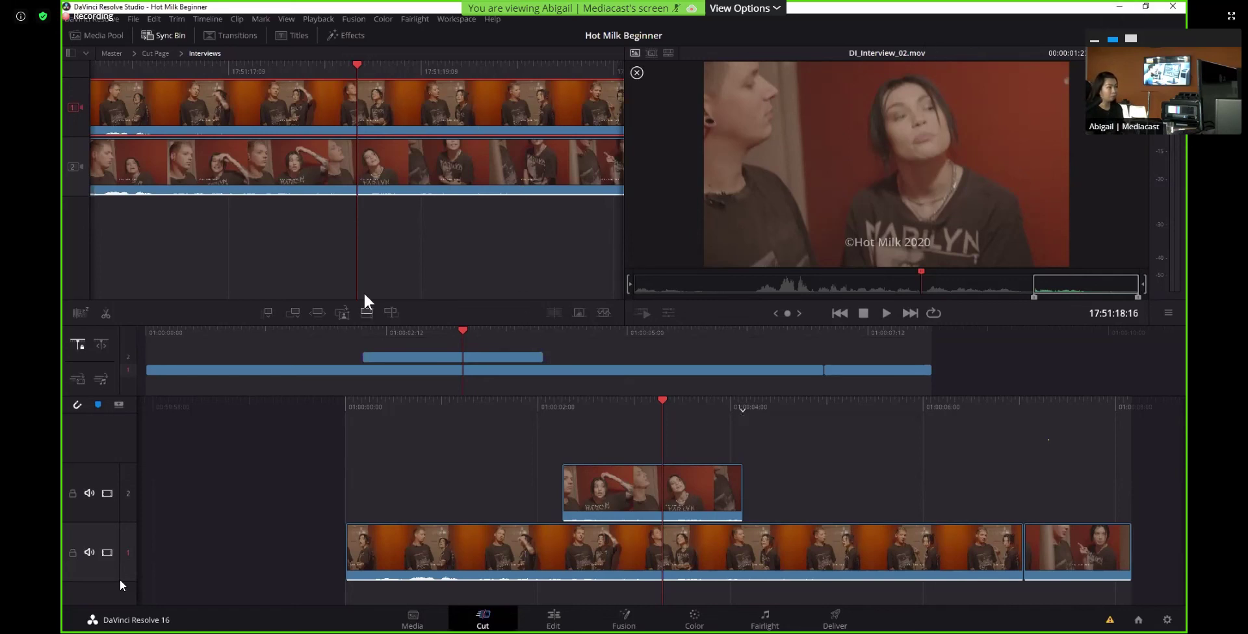
key("i")
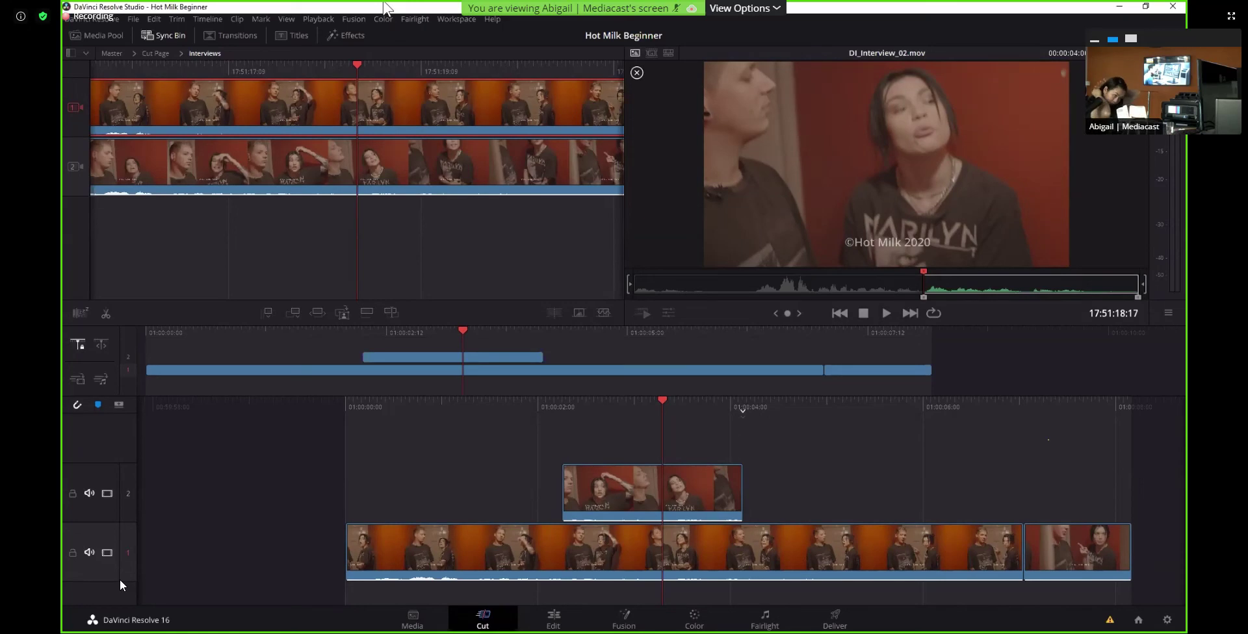
Delete the short final clip from the end of track 1
left_click(1037, 539)
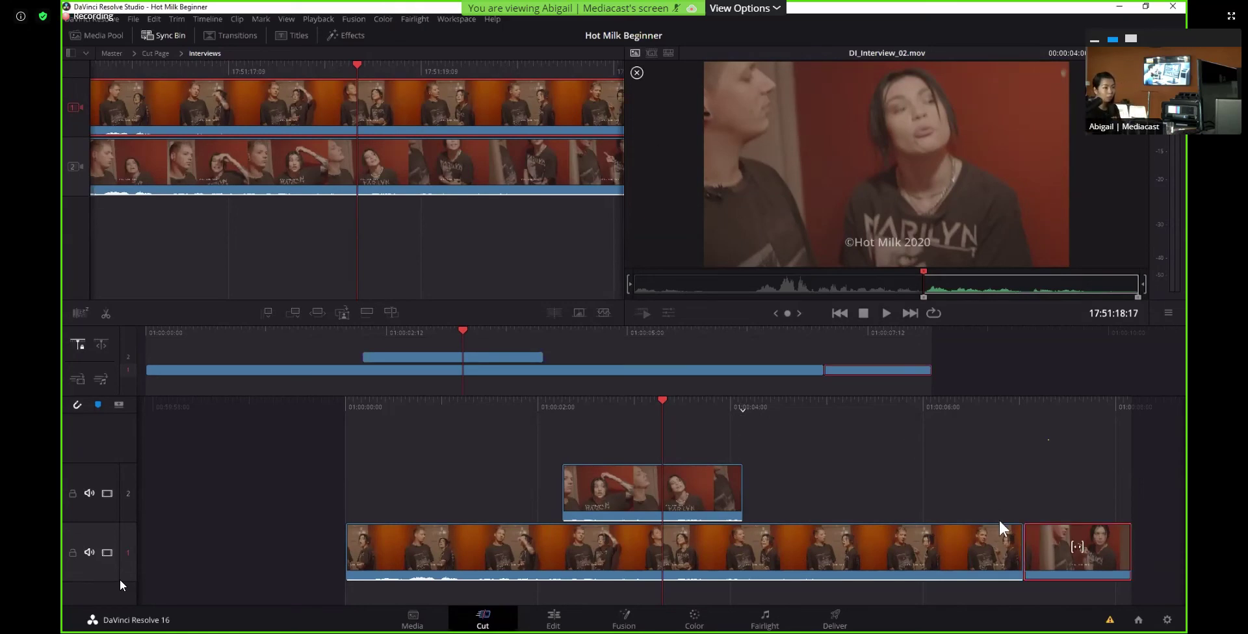
key("Delete")
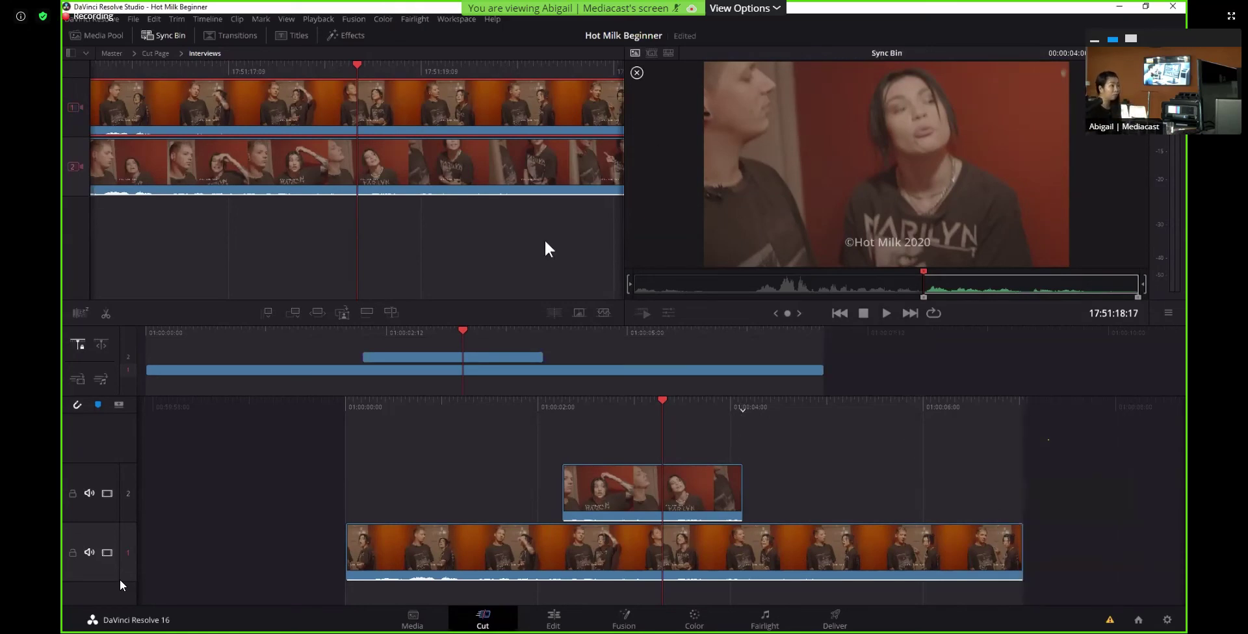
left_click(97, 36)
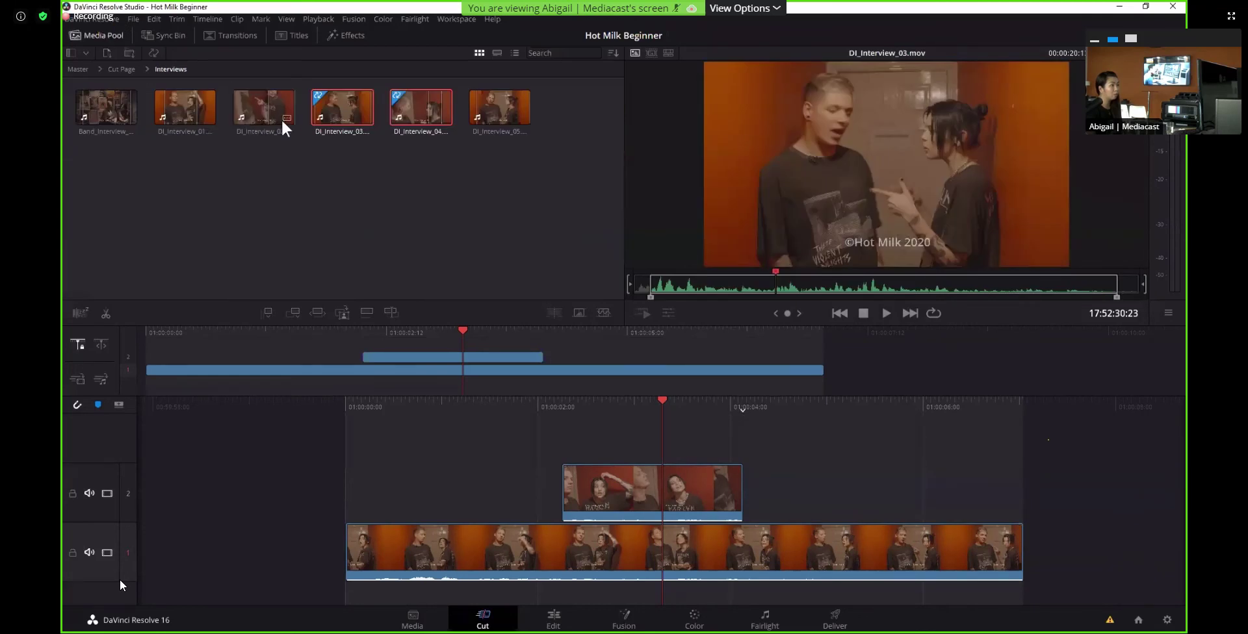
Append DI_Interview_03 after DI_Interview_01 on track 1, play it, and return to the Sync Bin
left_click(341, 134)
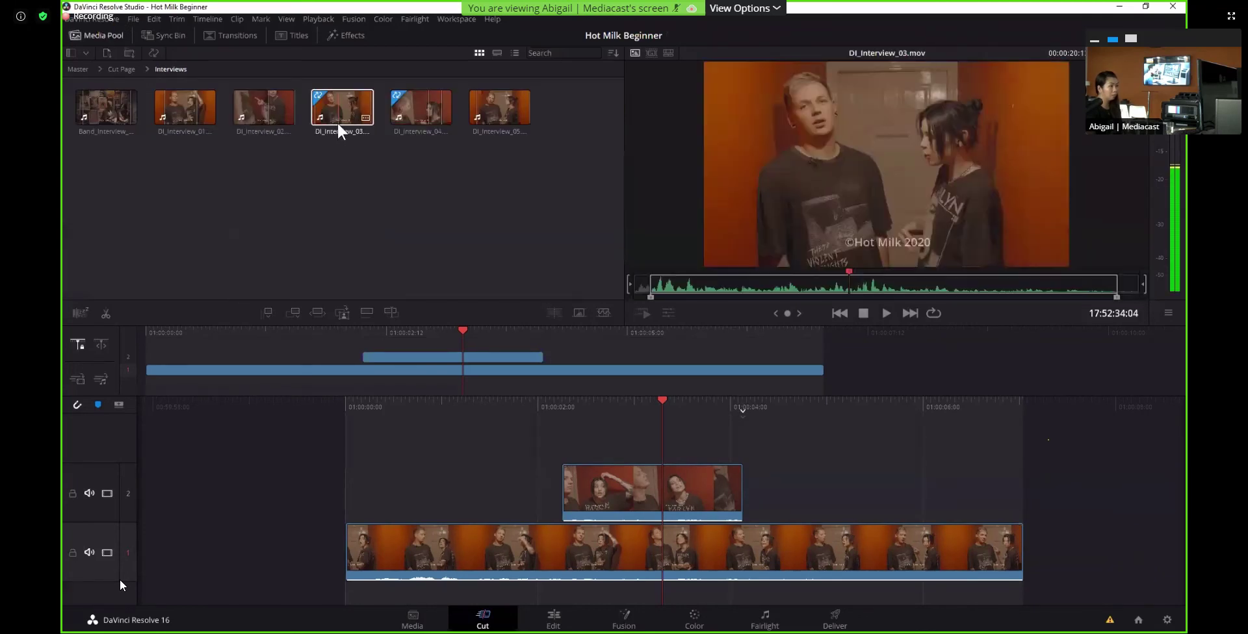
left_click_drag(454, 115, 994, 530)
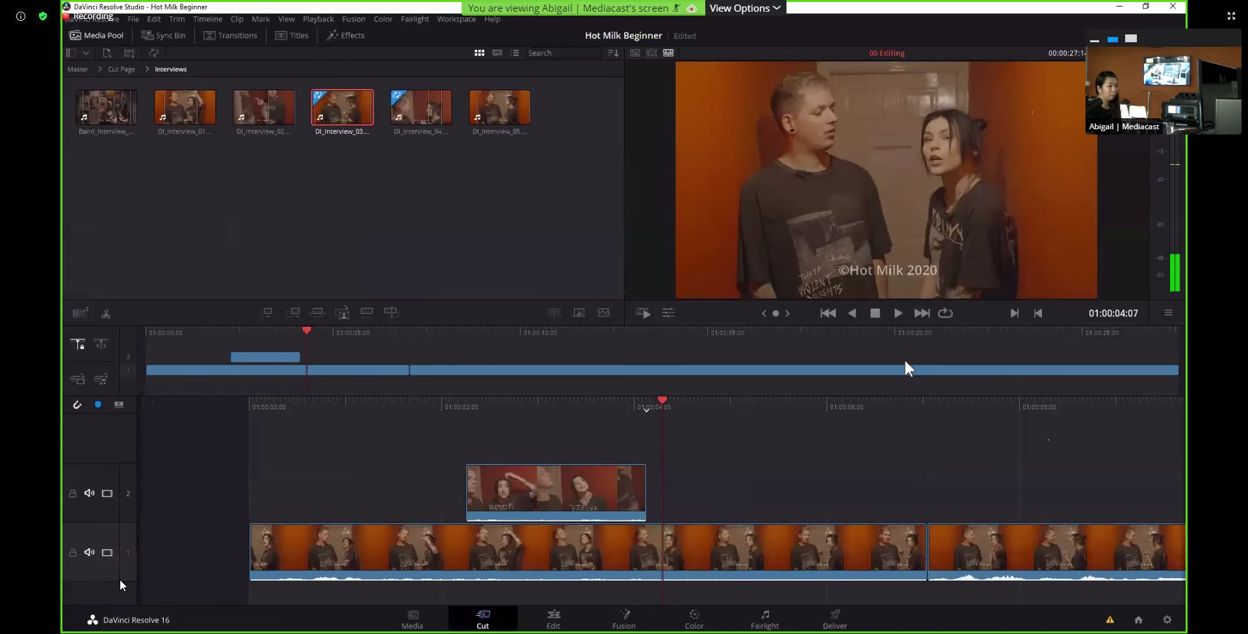
key("space")
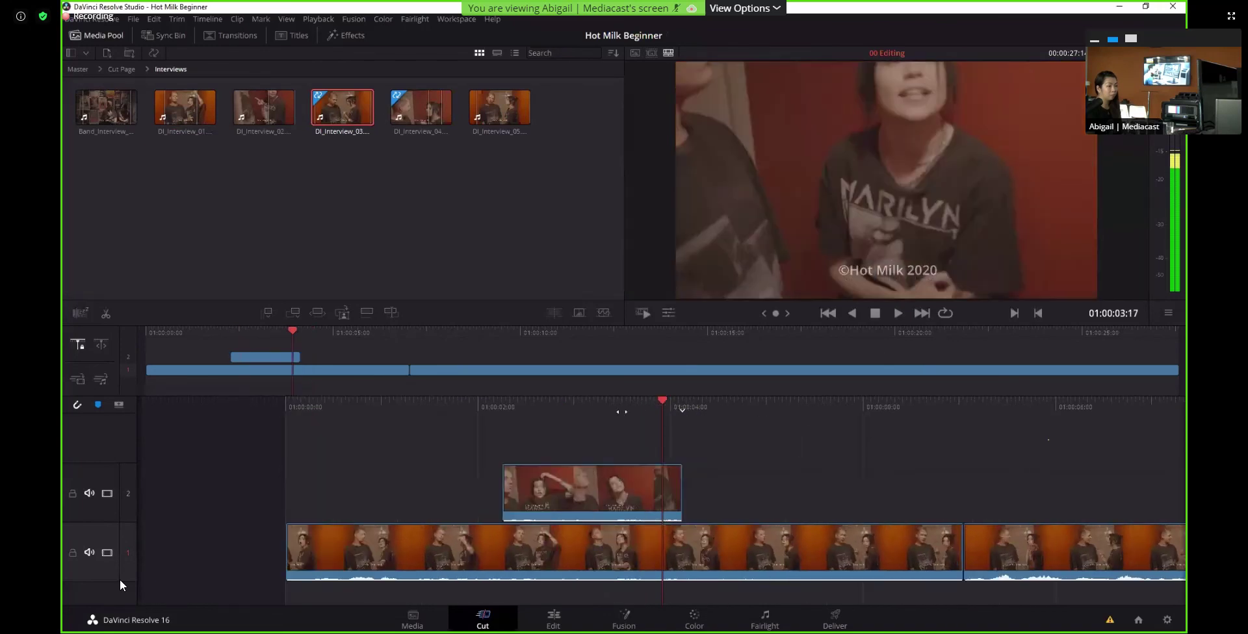
left_click(159, 36)
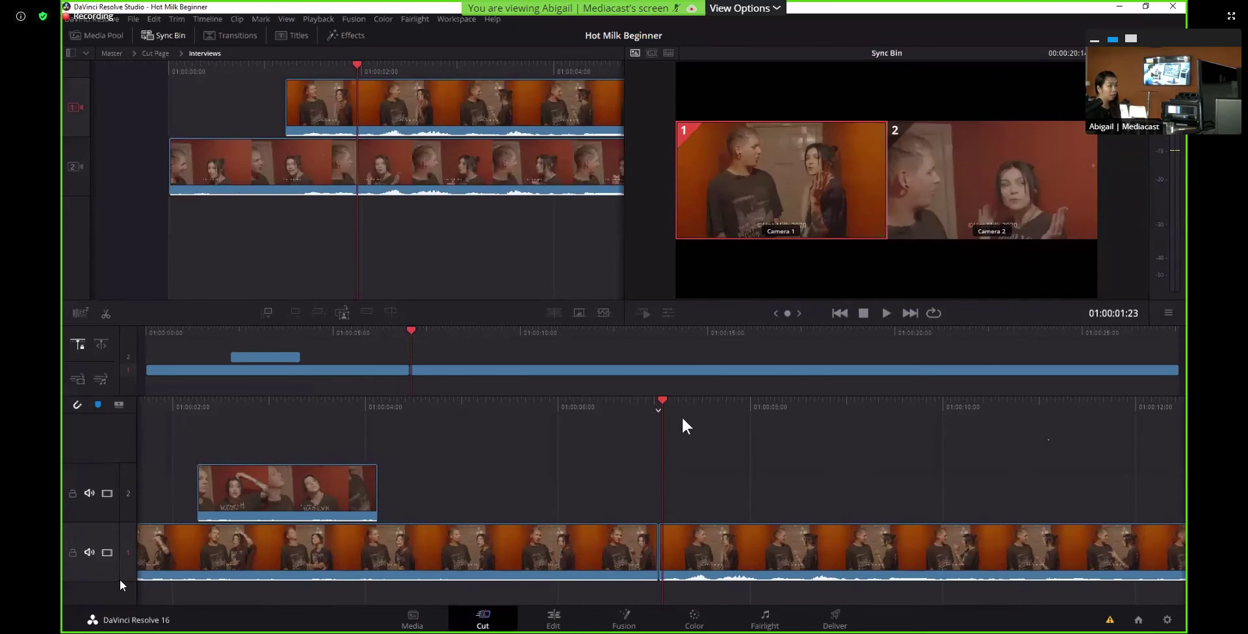
Try dropping the camera 2 angle onto track 2, then undo the misplaced clip
key("Left")
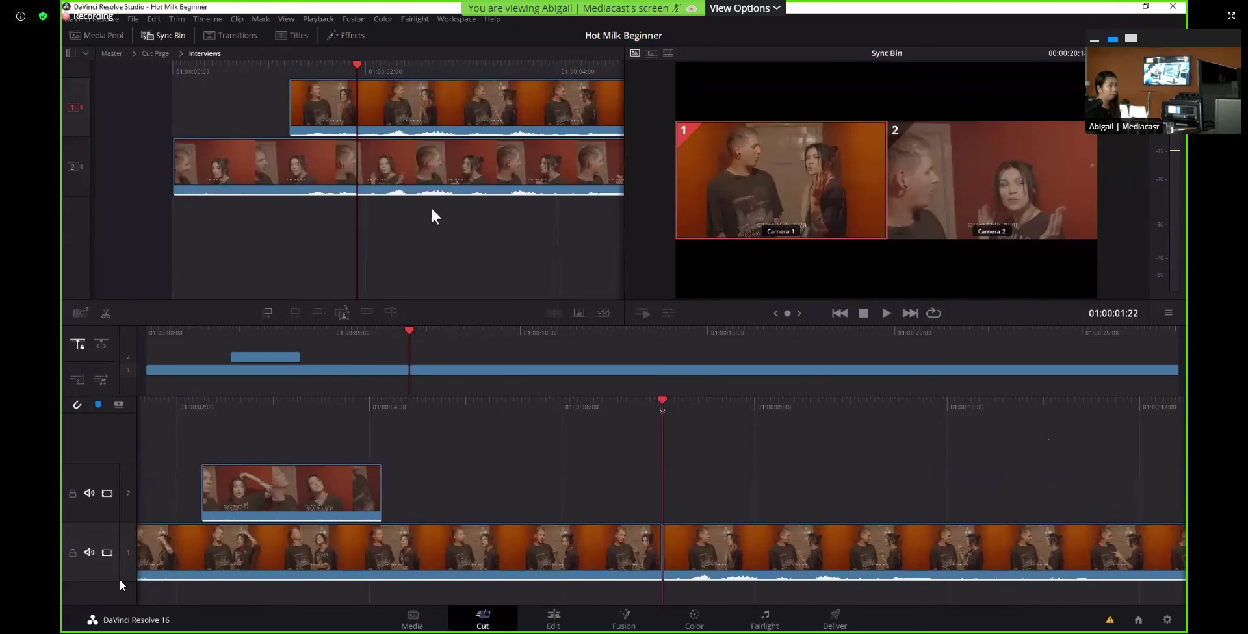
left_click(86, 162)
left_click(409, 188)
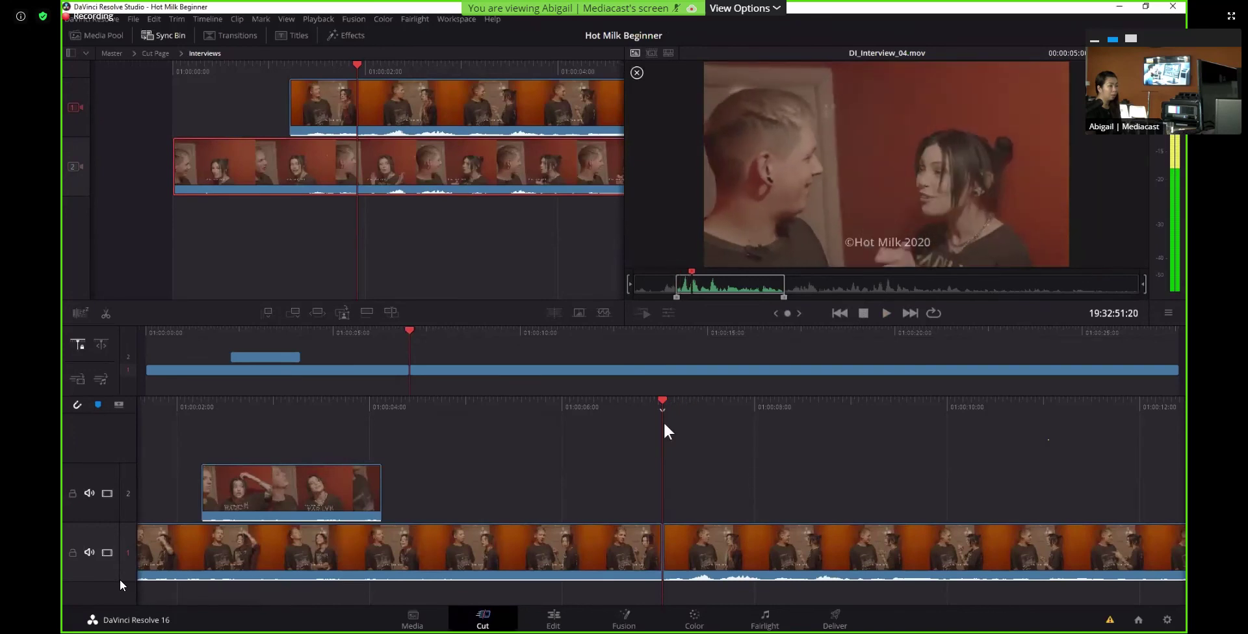
left_click_drag(662, 421, 447, 411)
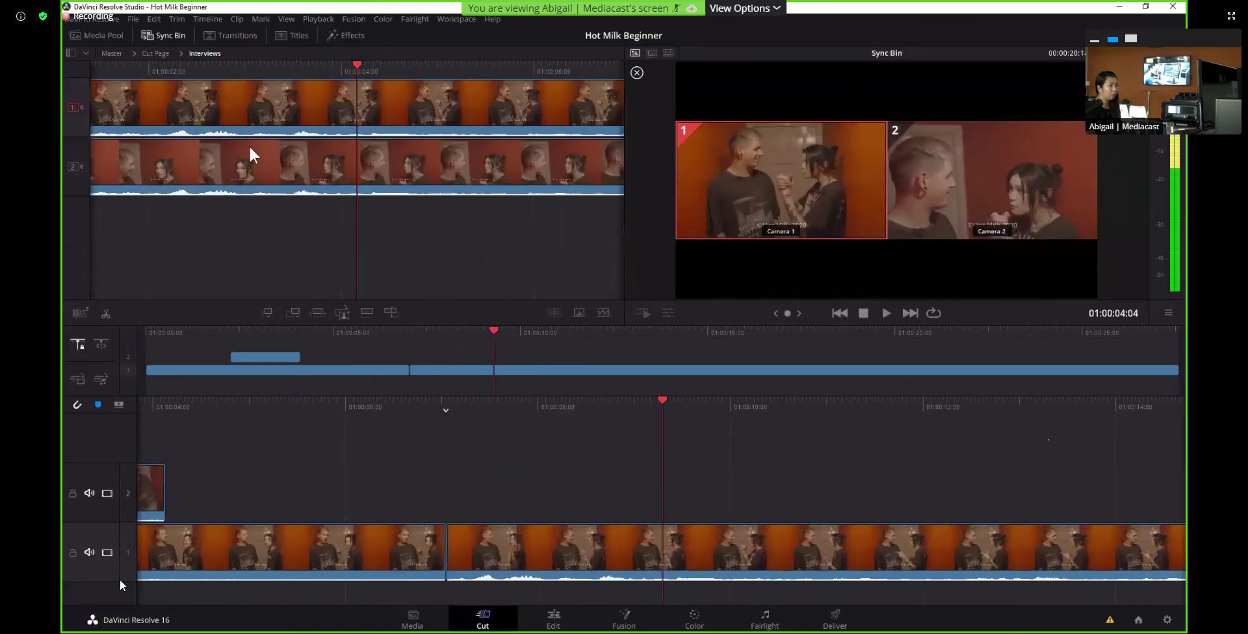
left_click(101, 176)
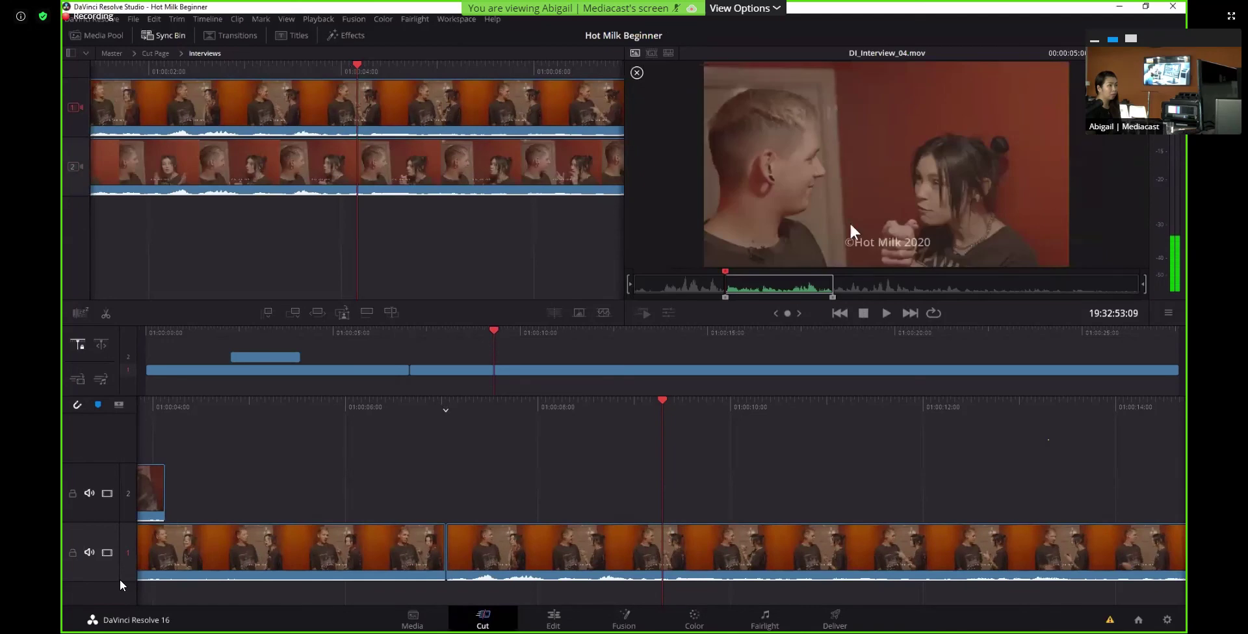
left_click_drag(754, 188, 769, 519)
key("space")
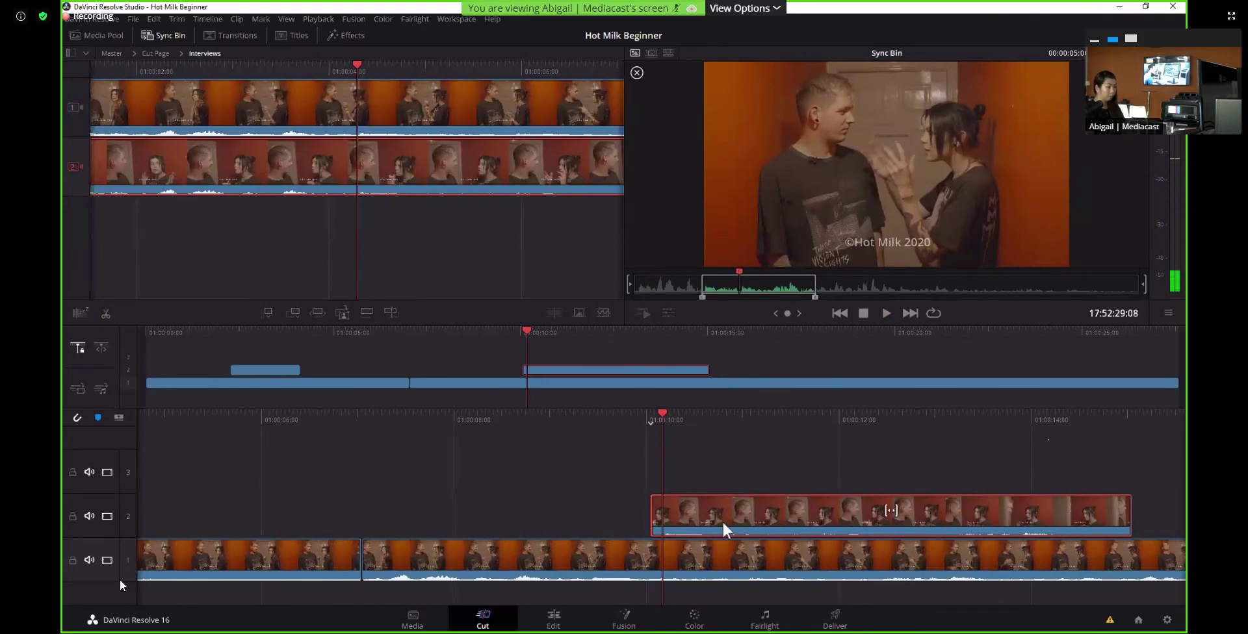
key("ctrl+z")
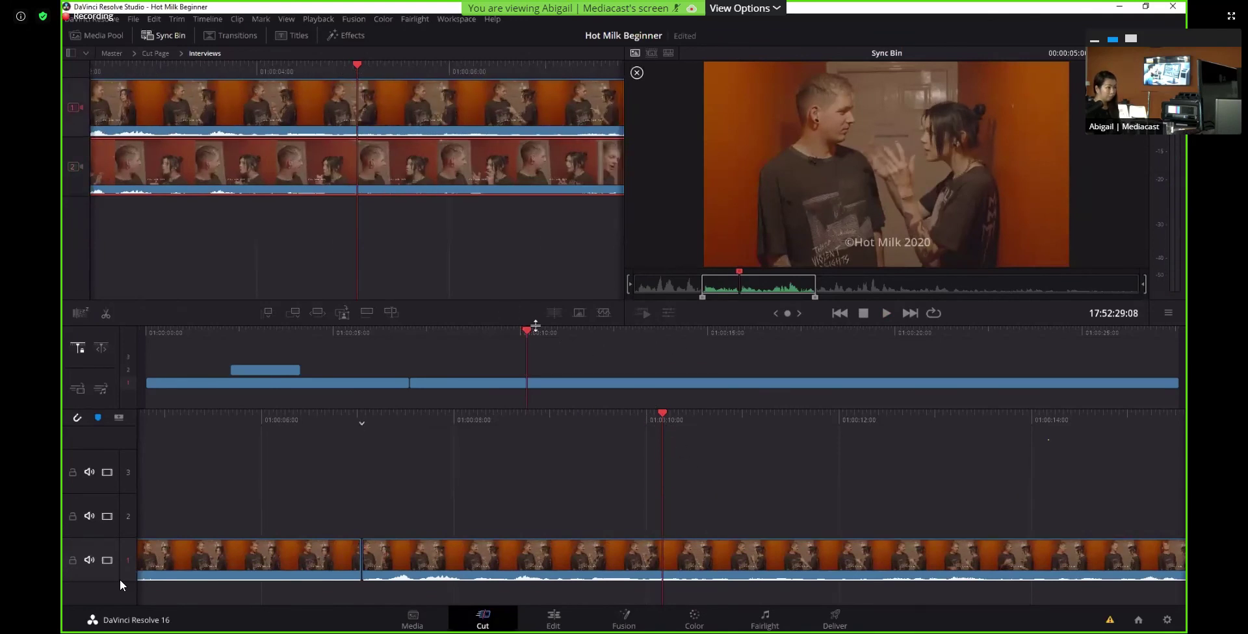
Place the DI_Interview_04 close-up on track 2 at the playhead over DI_Interview_03
key("space")
key("space")
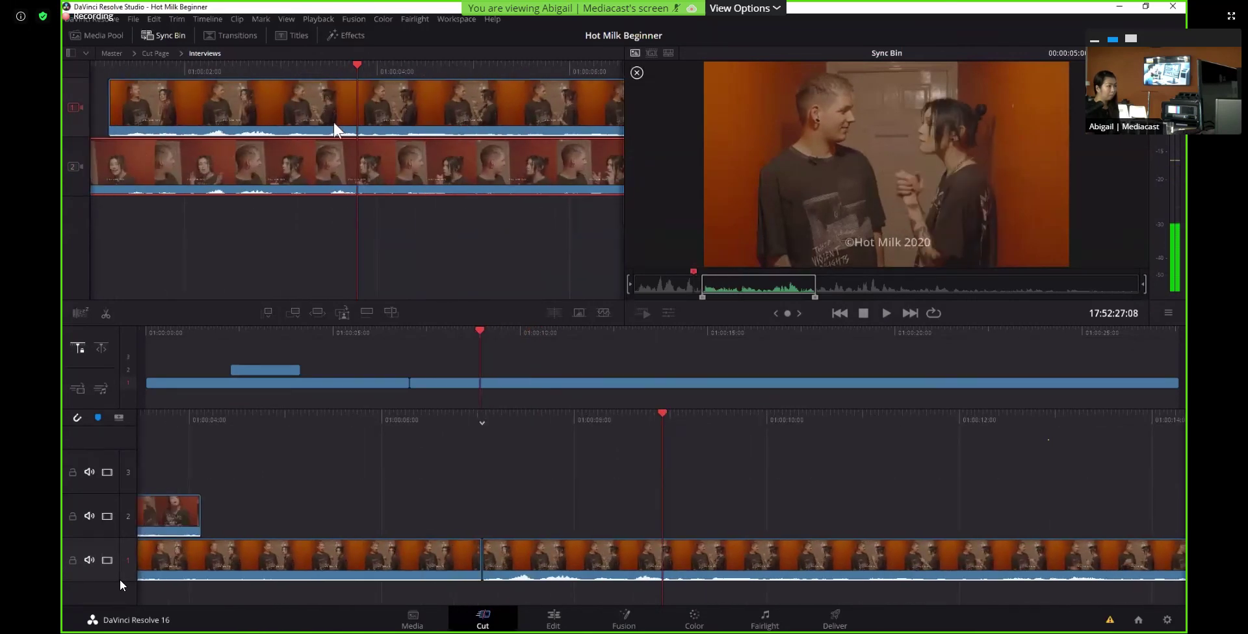
left_click(189, 144)
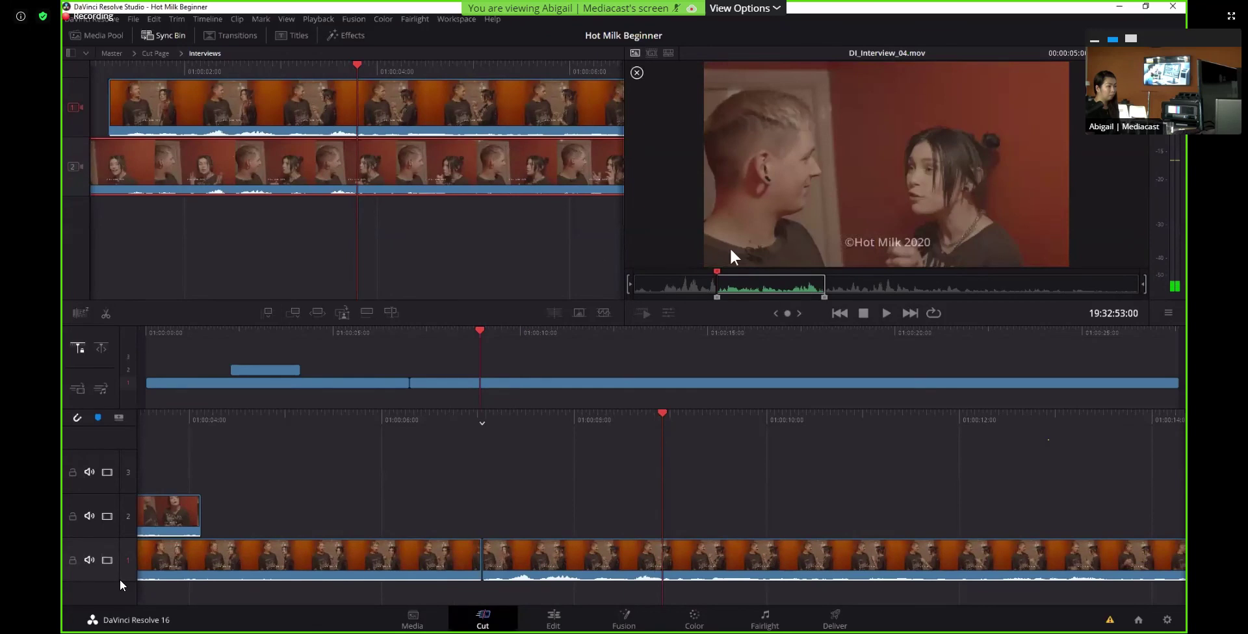
left_click_drag(780, 231, 691, 504)
key("space")
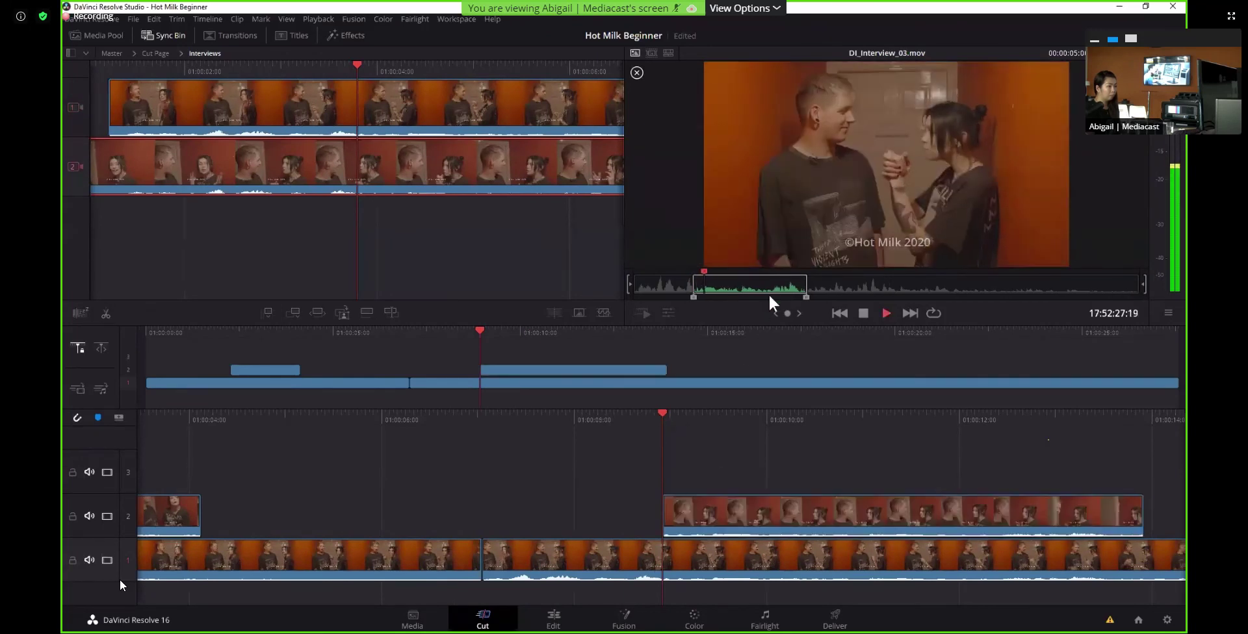
left_click(480, 335)
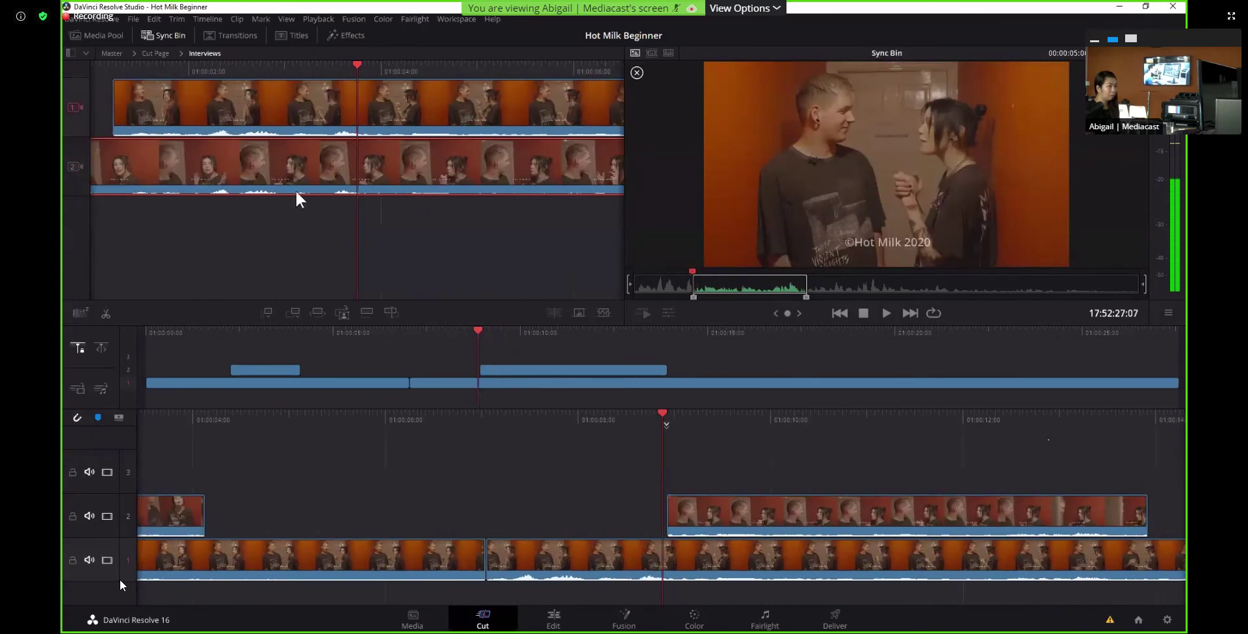
Play the edited timeline to review the cutaway, then go back to the Sync Bin
left_click(98, 35)
left_click(481, 390)
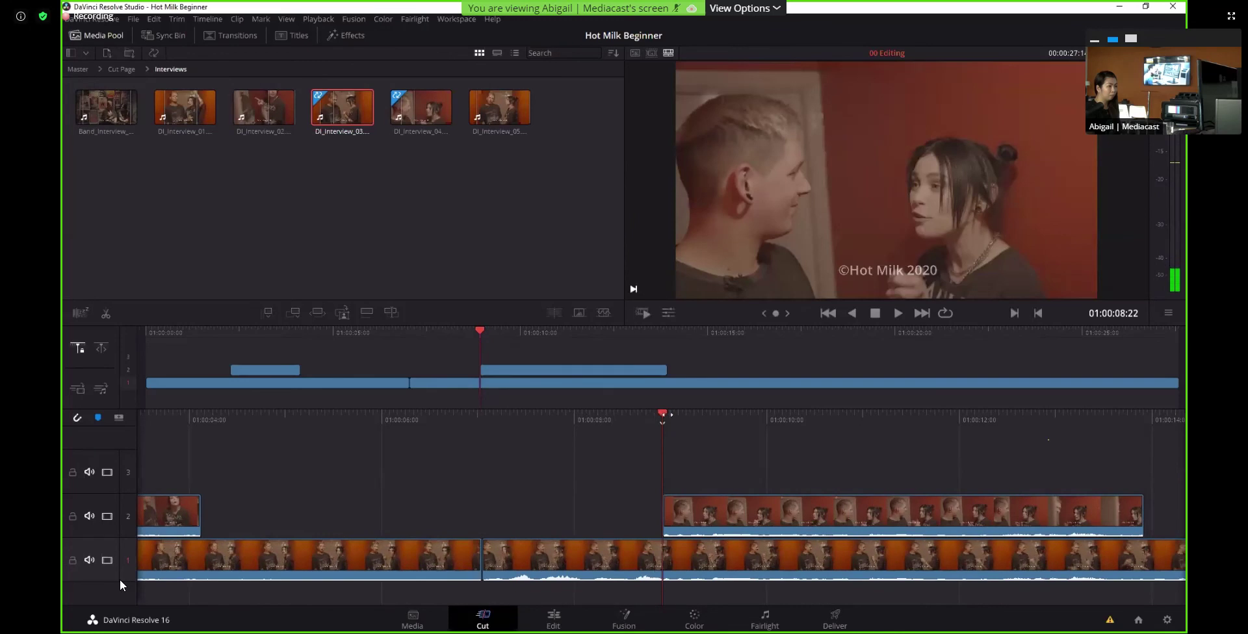
key("space")
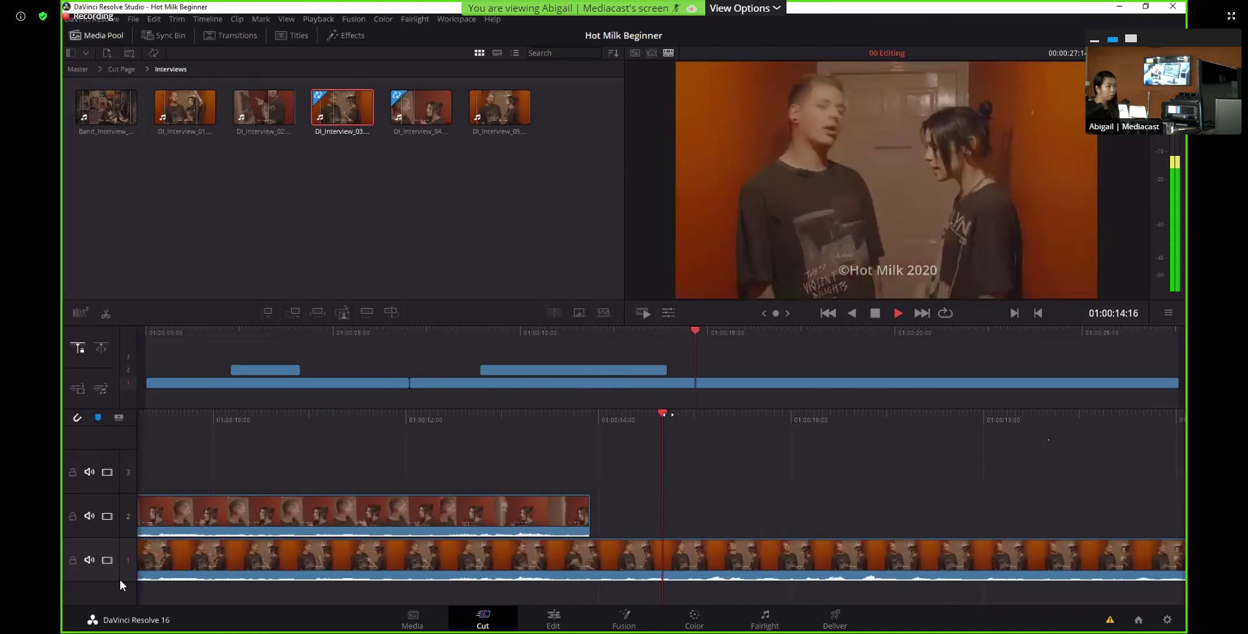
key("space")
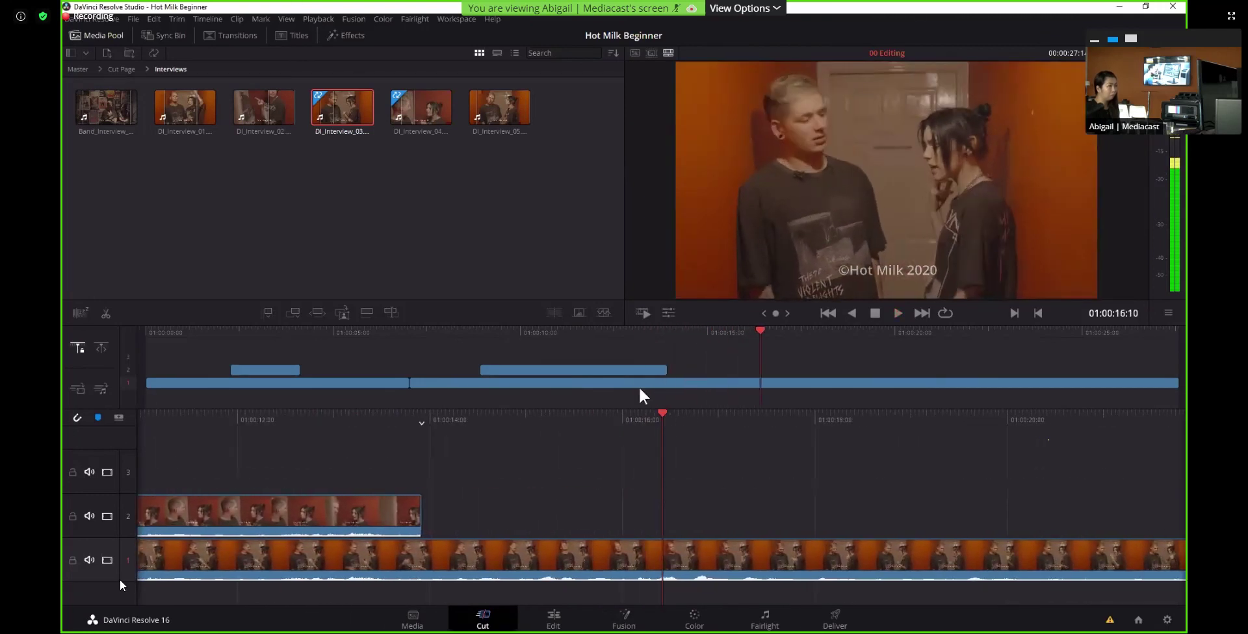
left_click(167, 37)
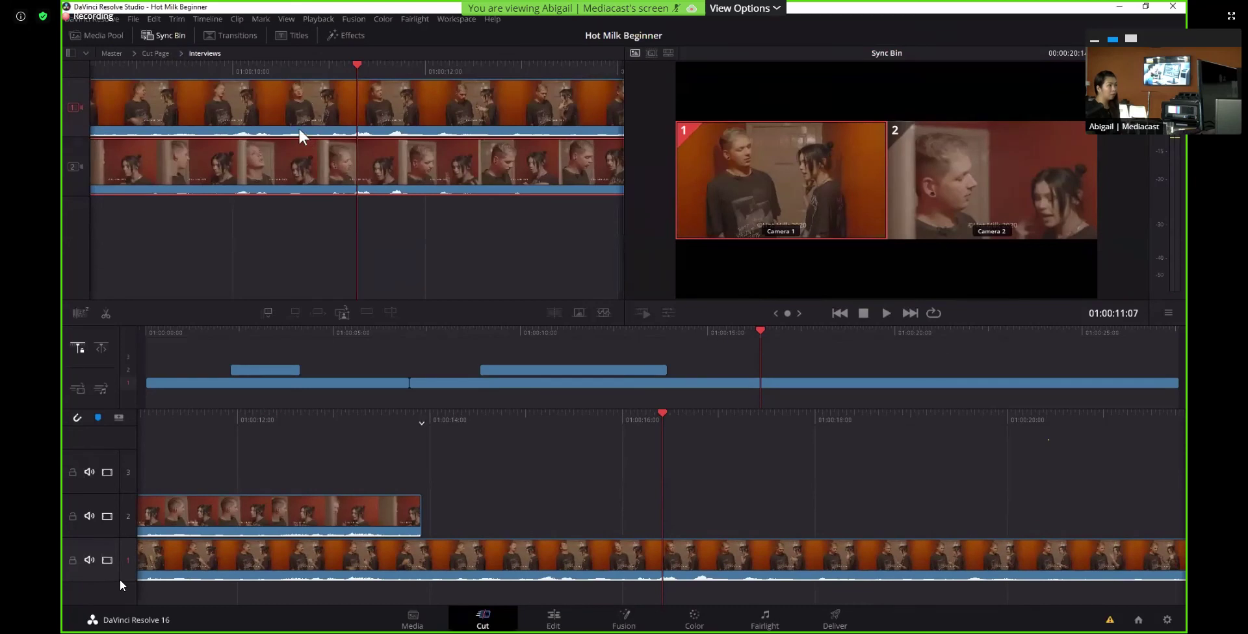
Place the DI_Interview_04 close-up on track 2 at the playhead and play through the cut
left_click(109, 171)
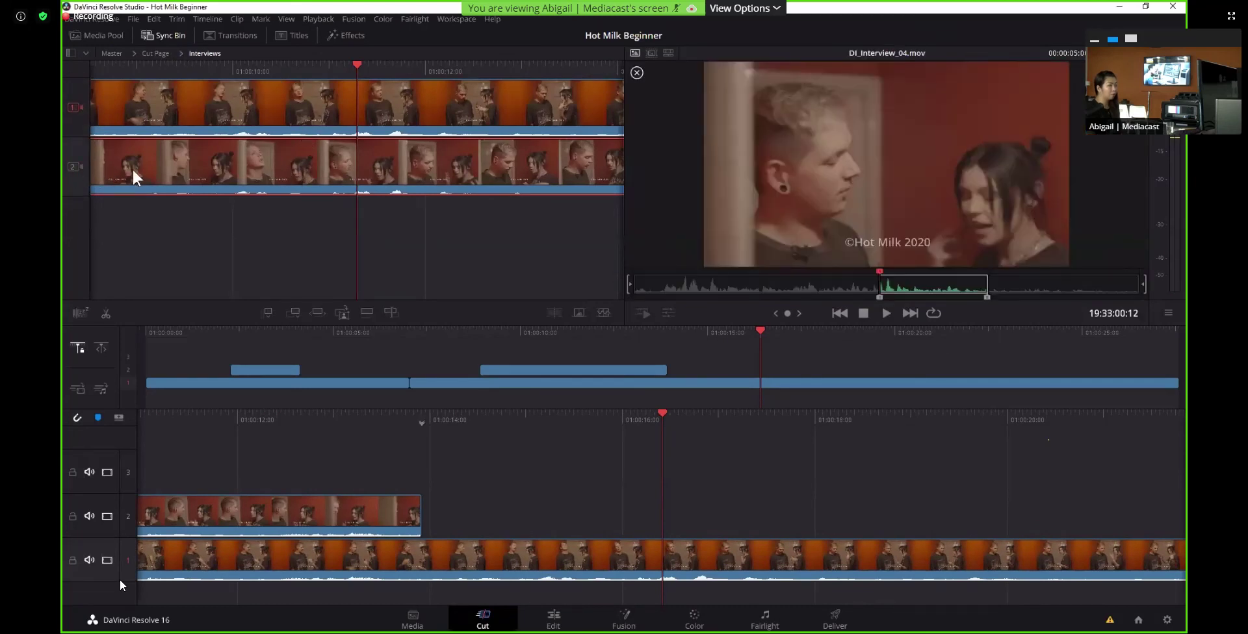
left_click_drag(825, 195, 660, 509)
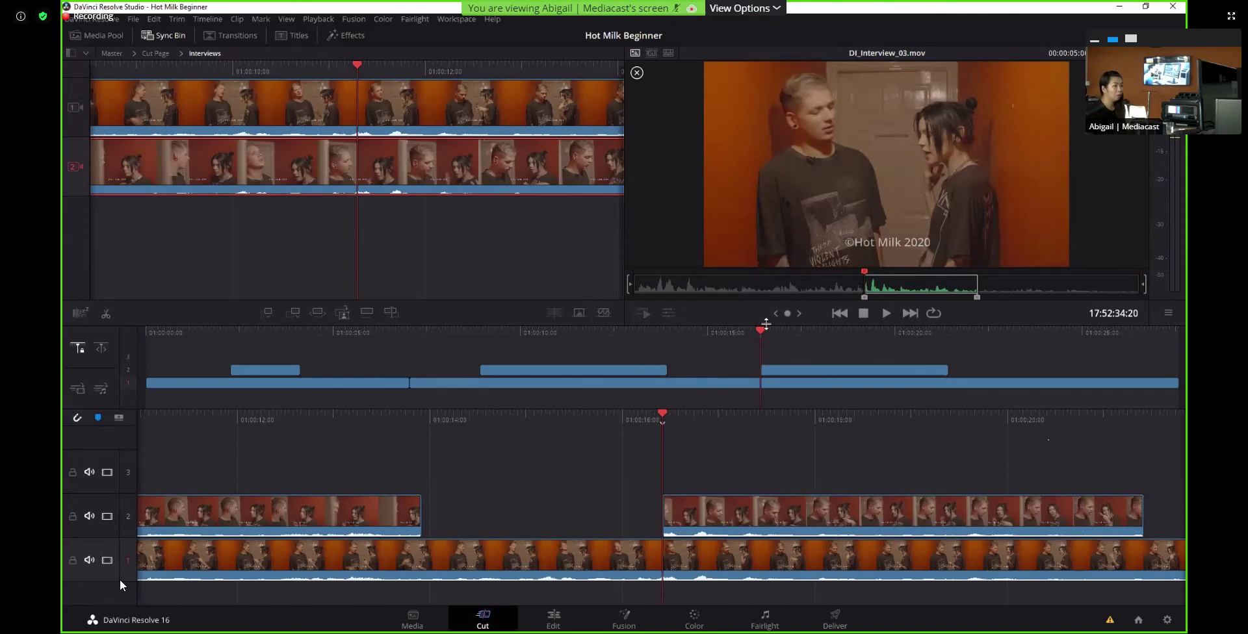
mouse_move(754, 330)
left_mouse_down()
mouse_move(681, 331)
mouse_move(748, 335)
left_mouse_up()
key("space")
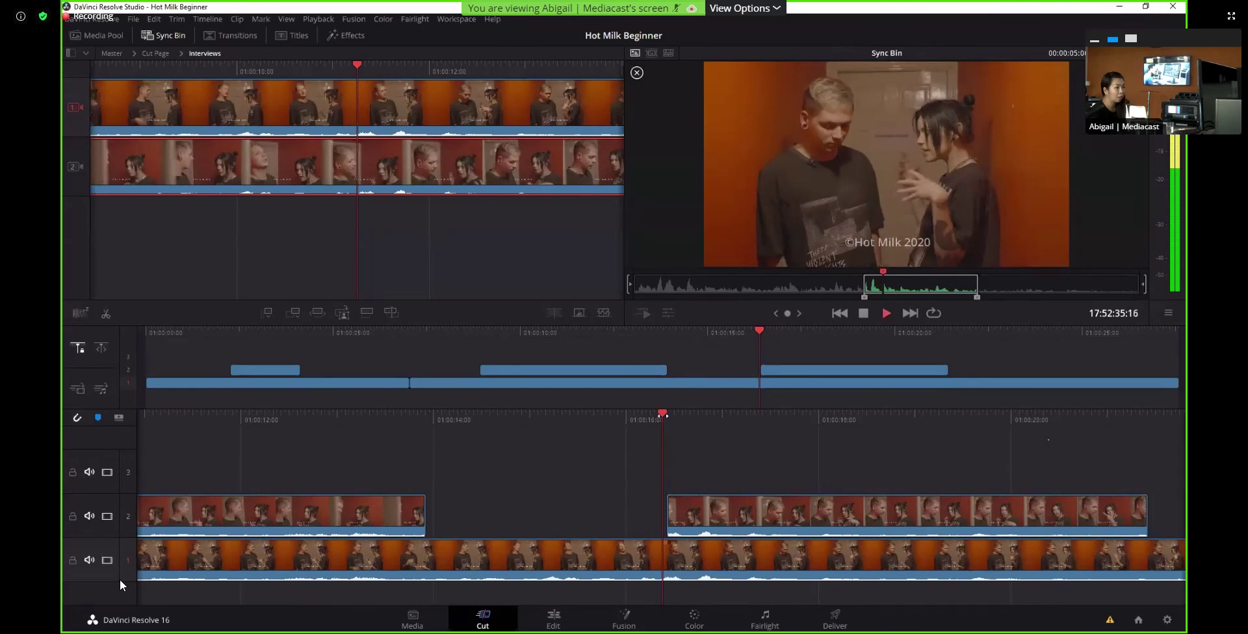
left_click_drag(663, 416, 158, 306)
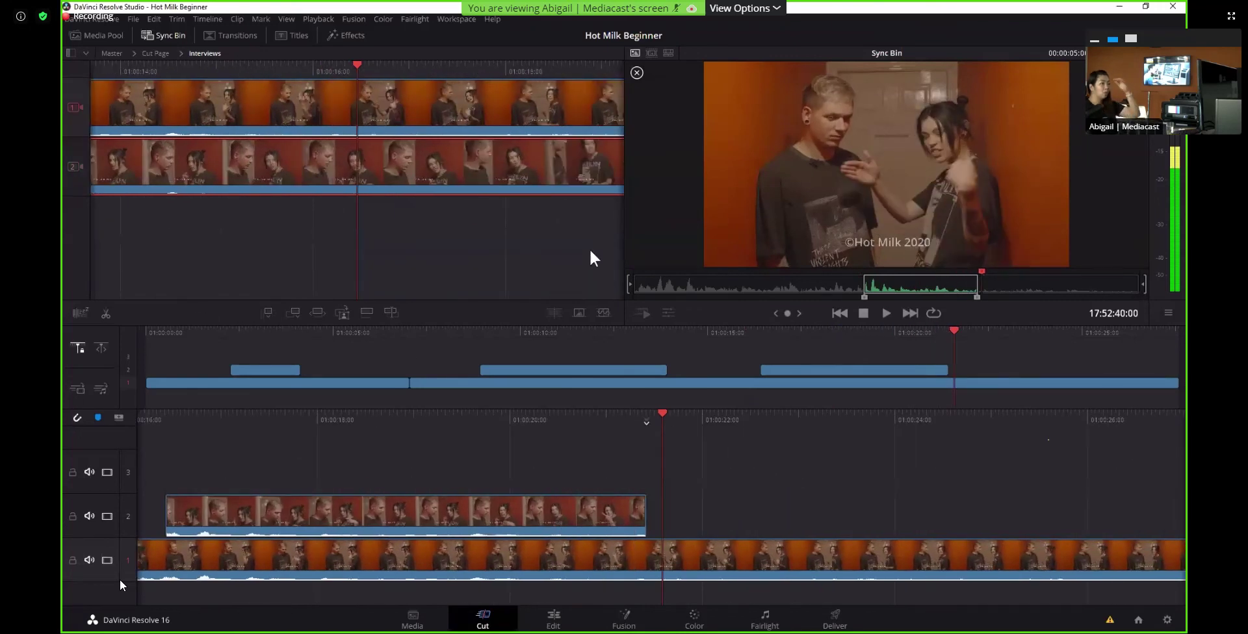
Show both camera angles, then return the Media Pool to the Master level
left_click(636, 72)
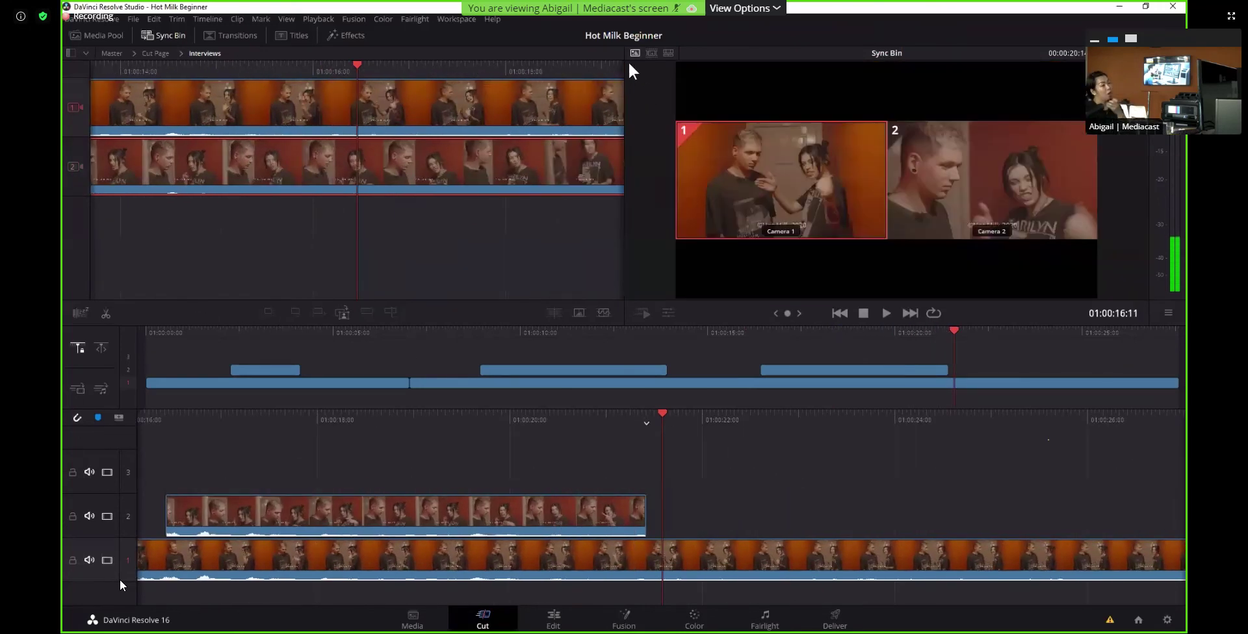
left_click(98, 34)
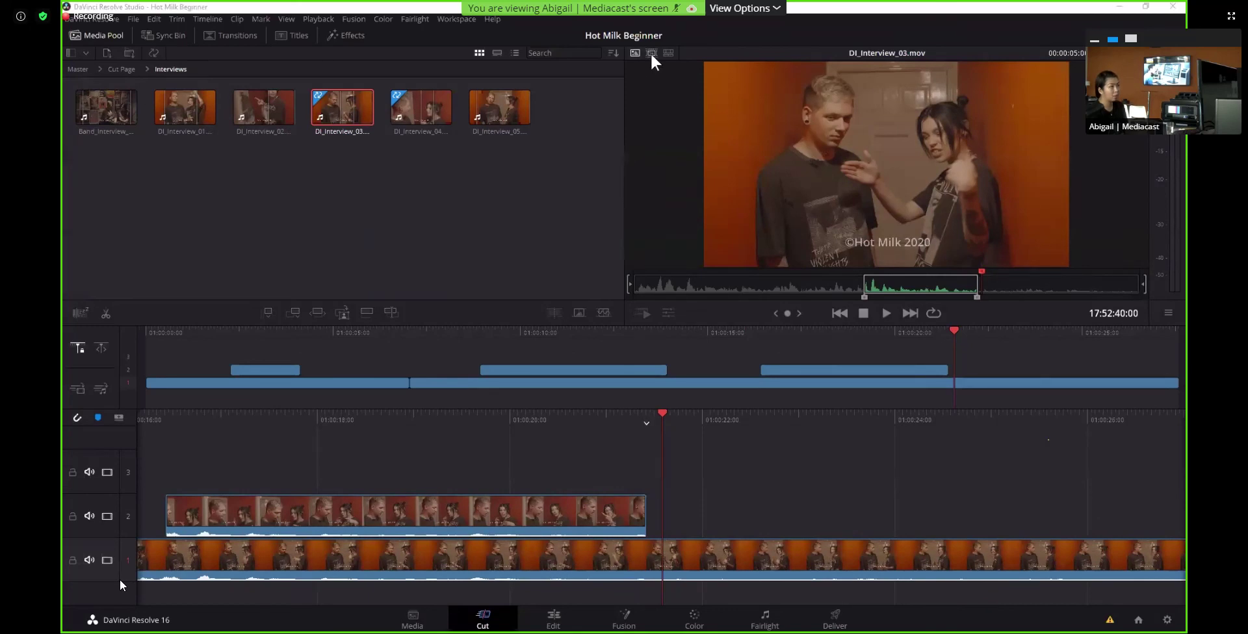
left_click(74, 70)
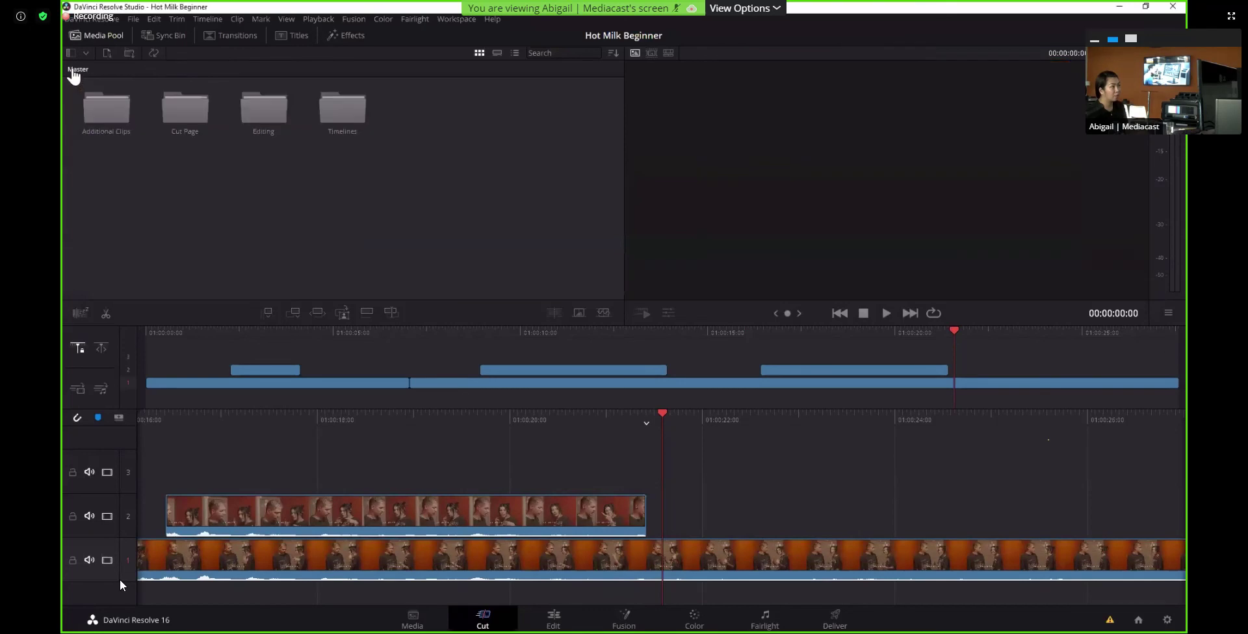
Open Cut Page > Cutaways and view its ten clips as one Source Tape
double_click(171, 109)
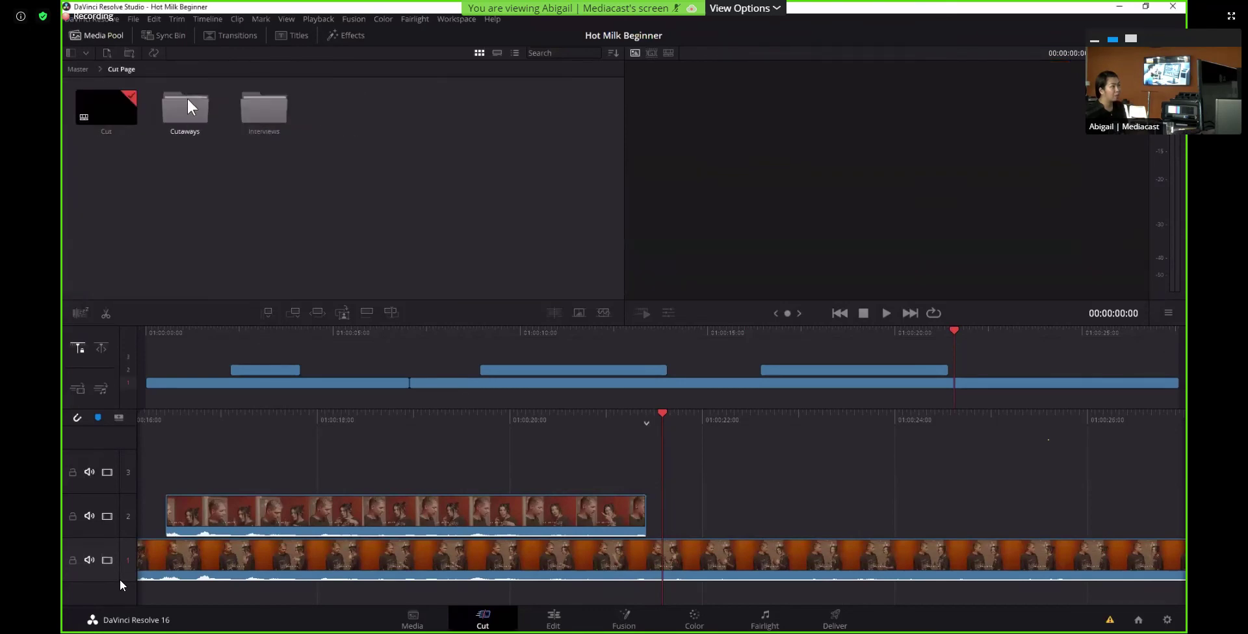
double_click(187, 104)
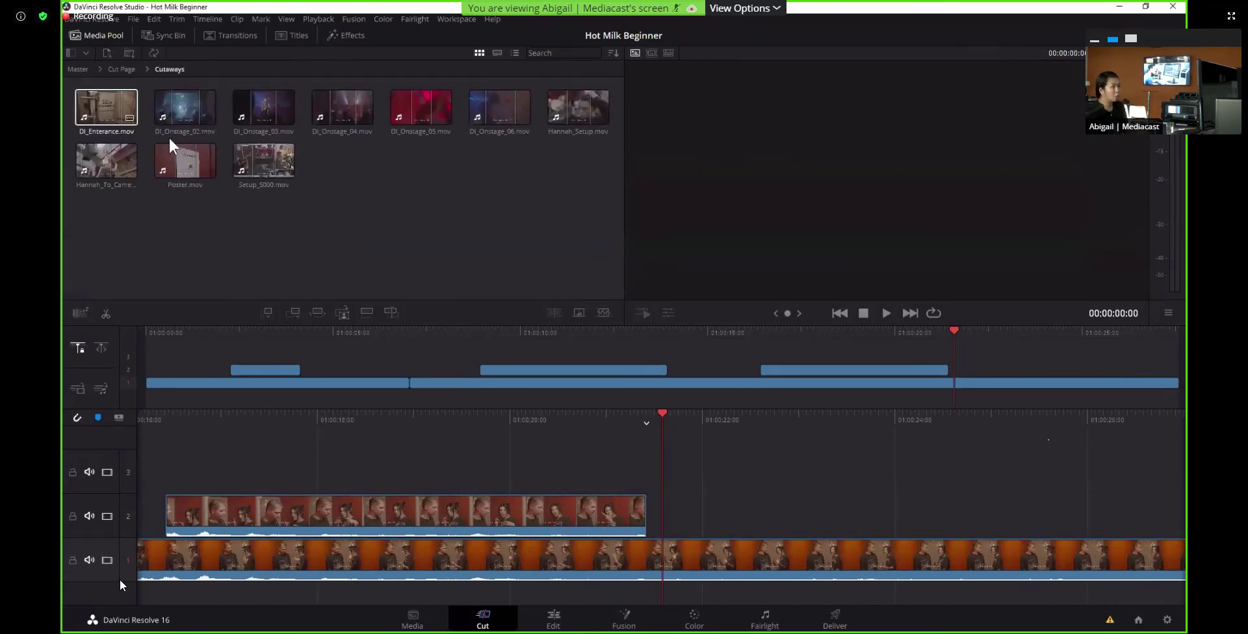
left_click(651, 53)
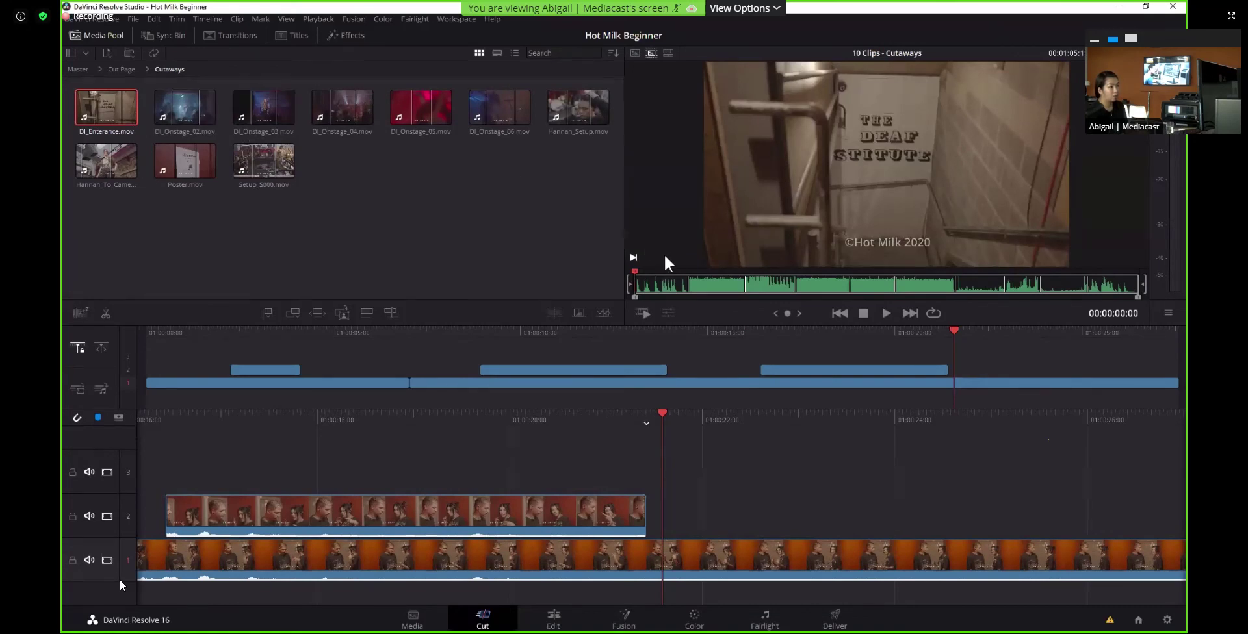
Browse the cutaways to DI_Onstage_02 and mark an Out point at 00:00:13:05
key("space")
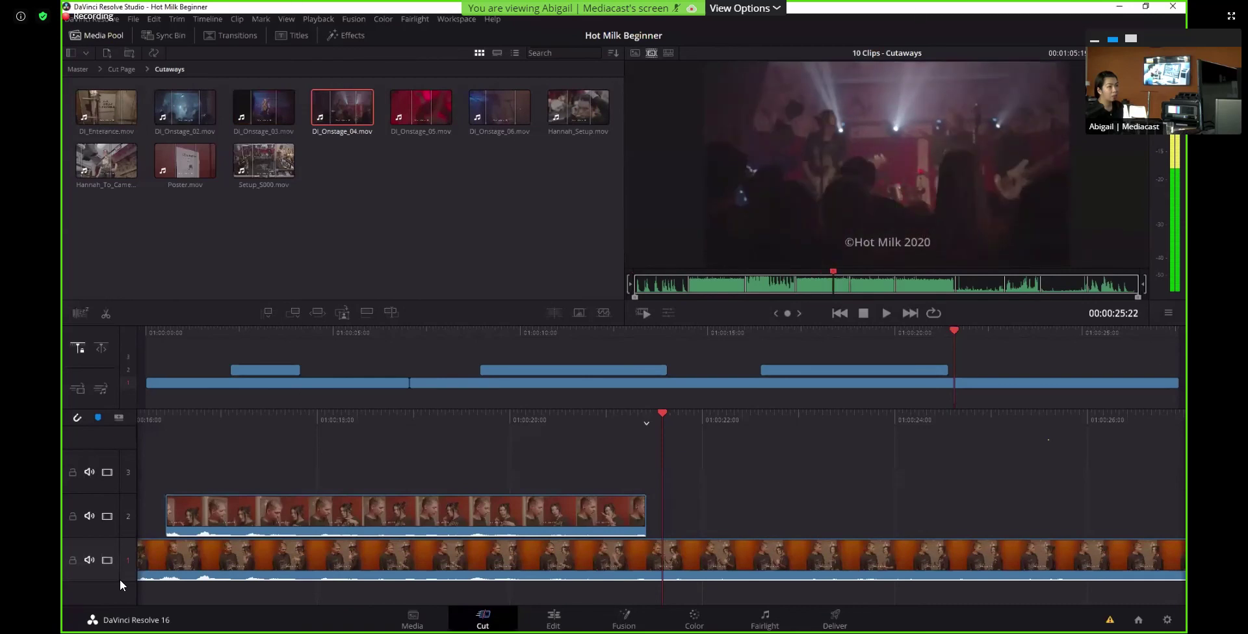
left_click(941, 286)
left_click_drag(941, 288, 752, 286)
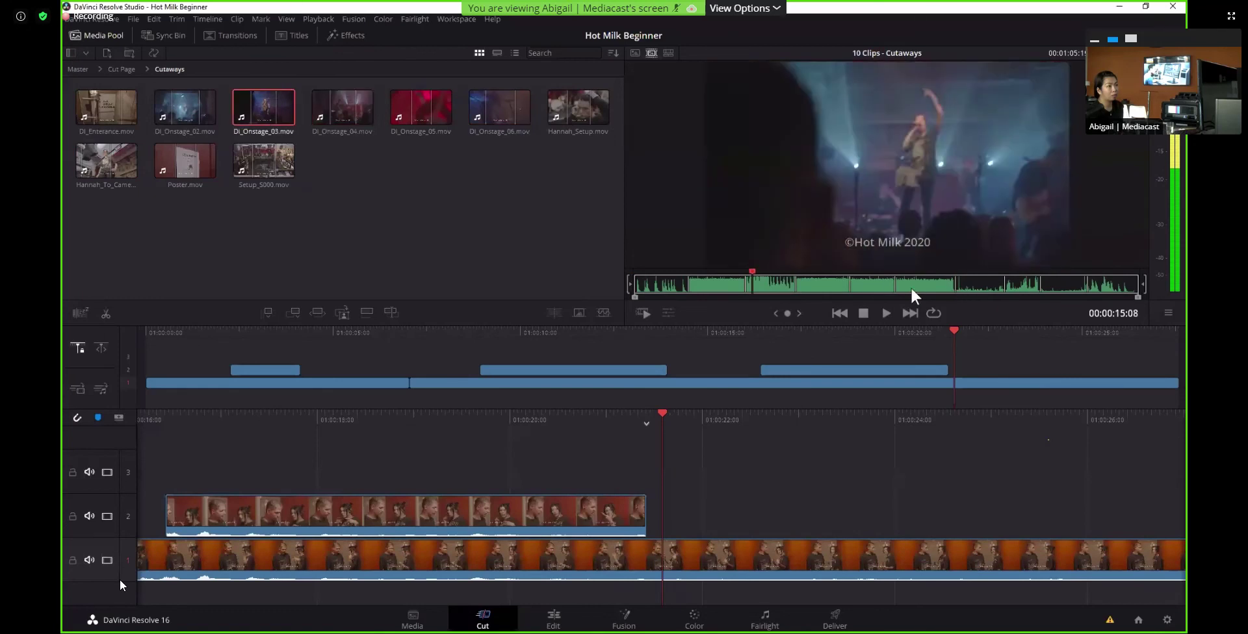
key("Up")
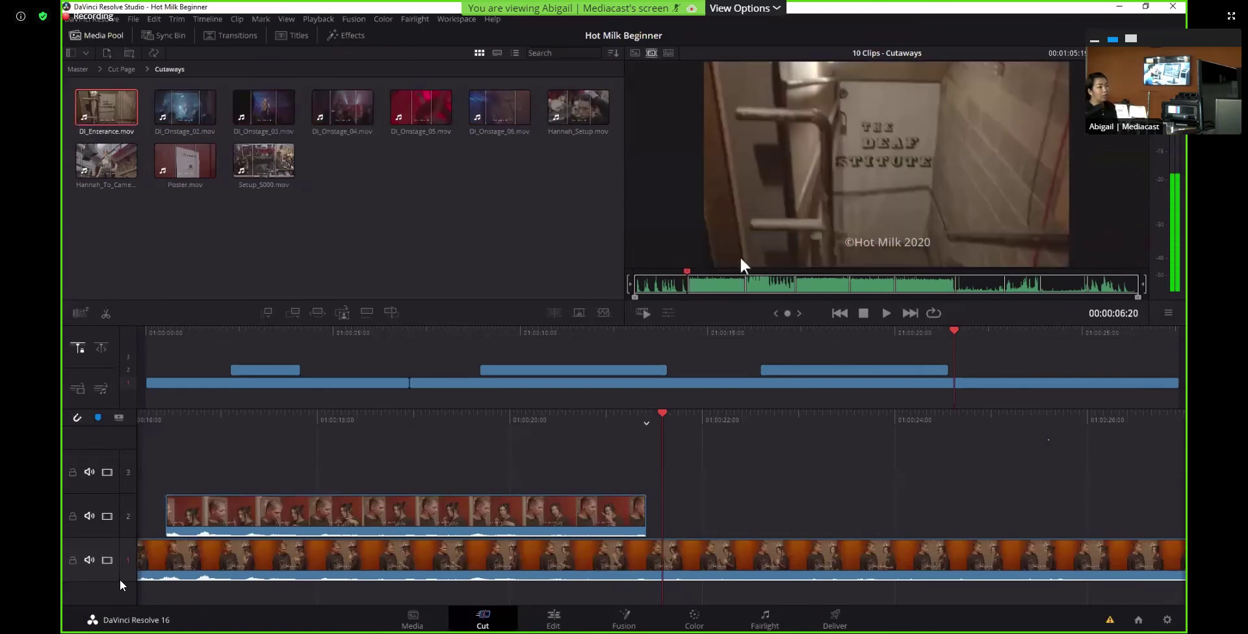
key("Down")
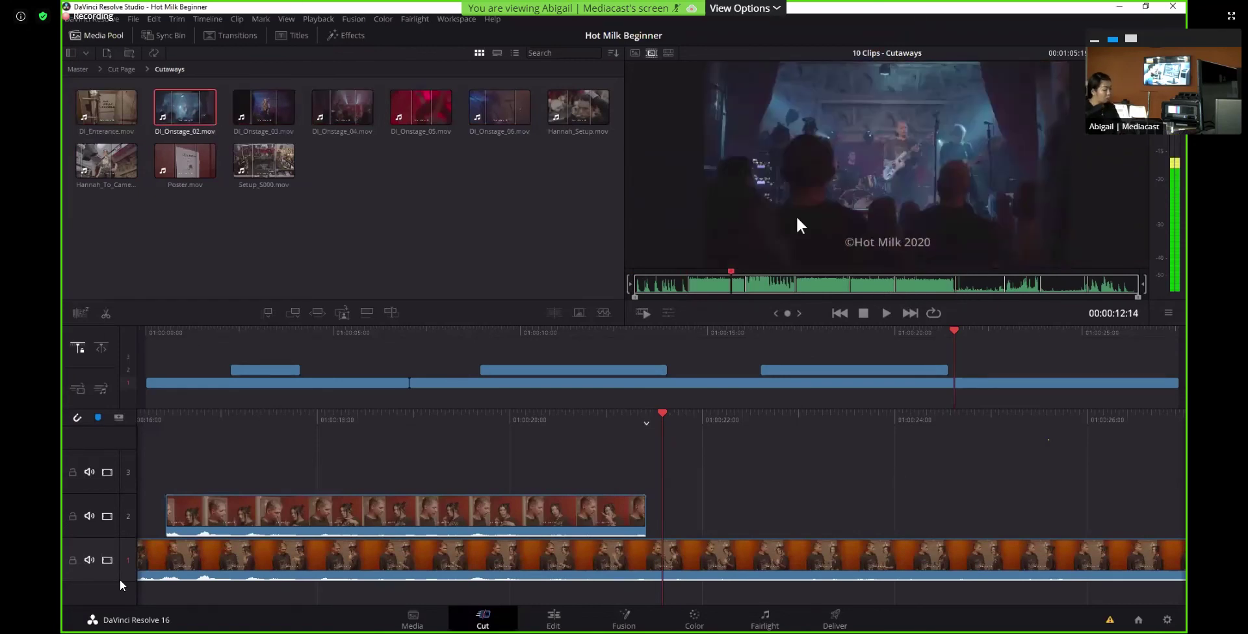
key("space")
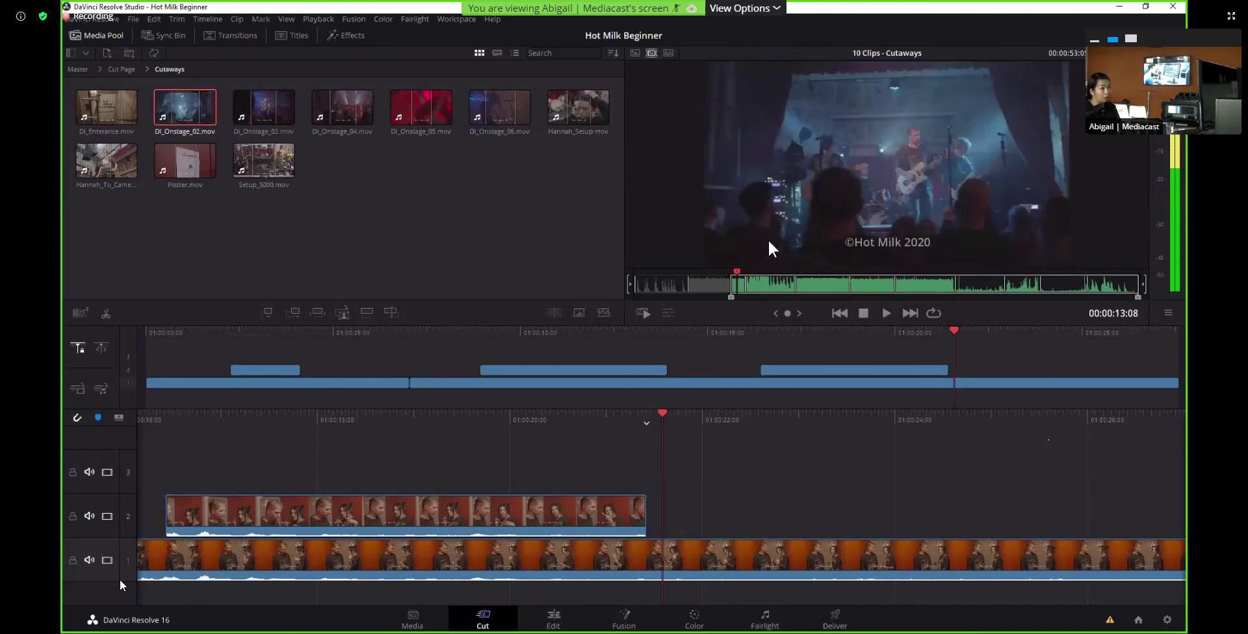
key("space")
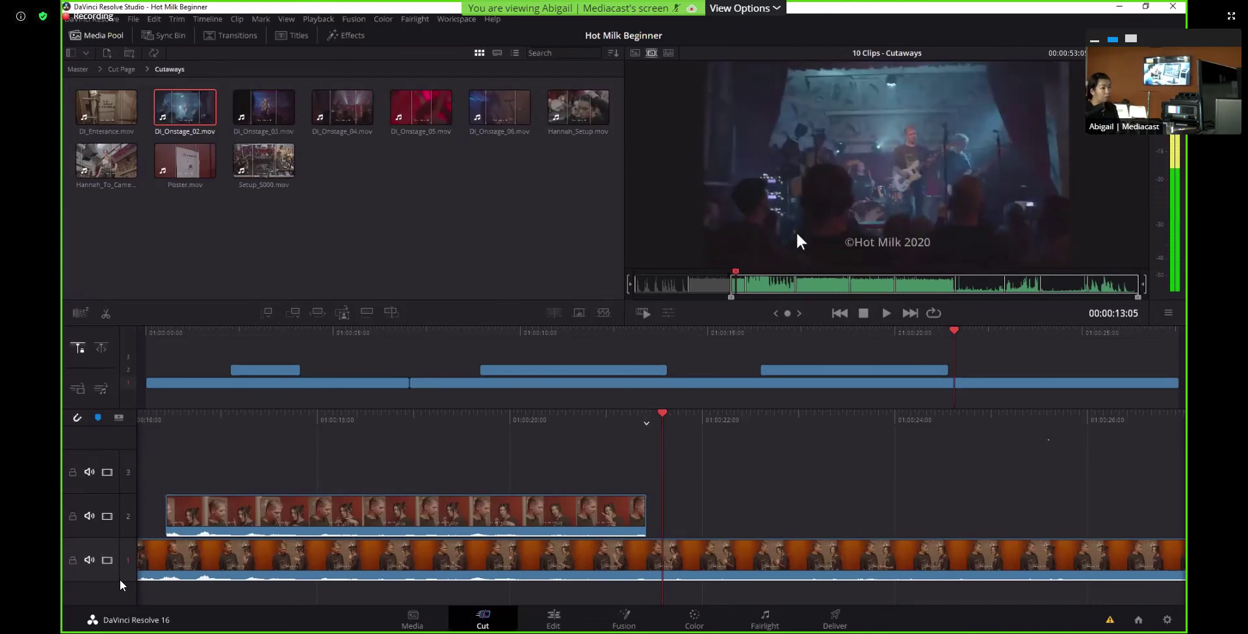
key("o")
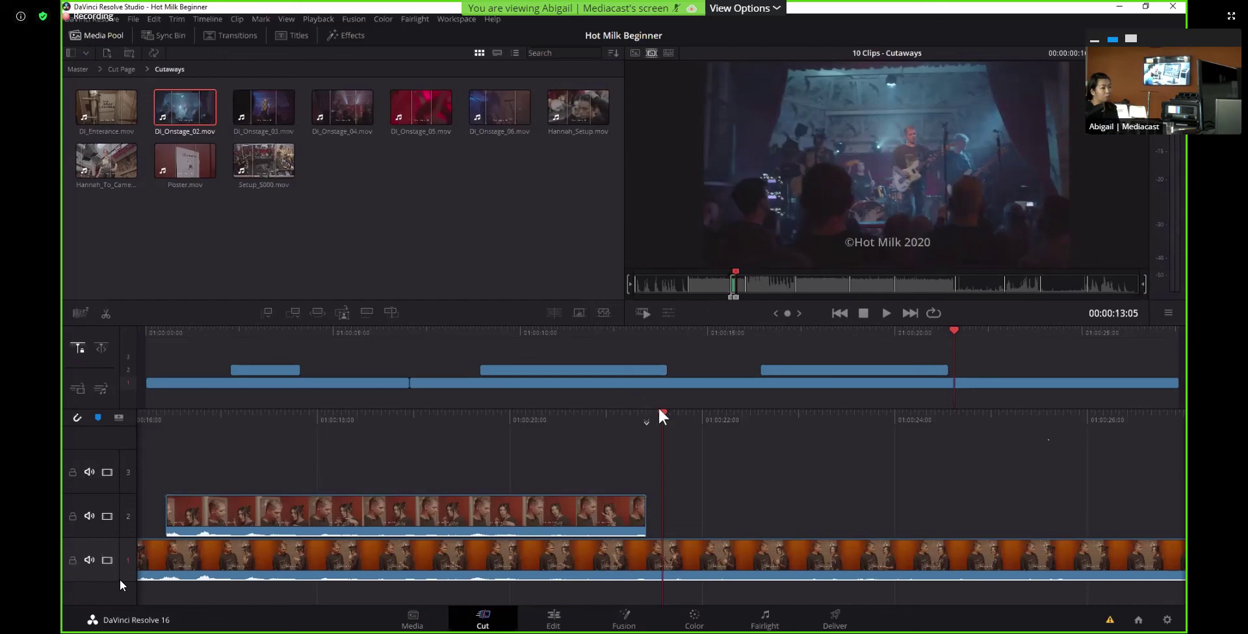
left_click_drag(797, 206, 569, 482)
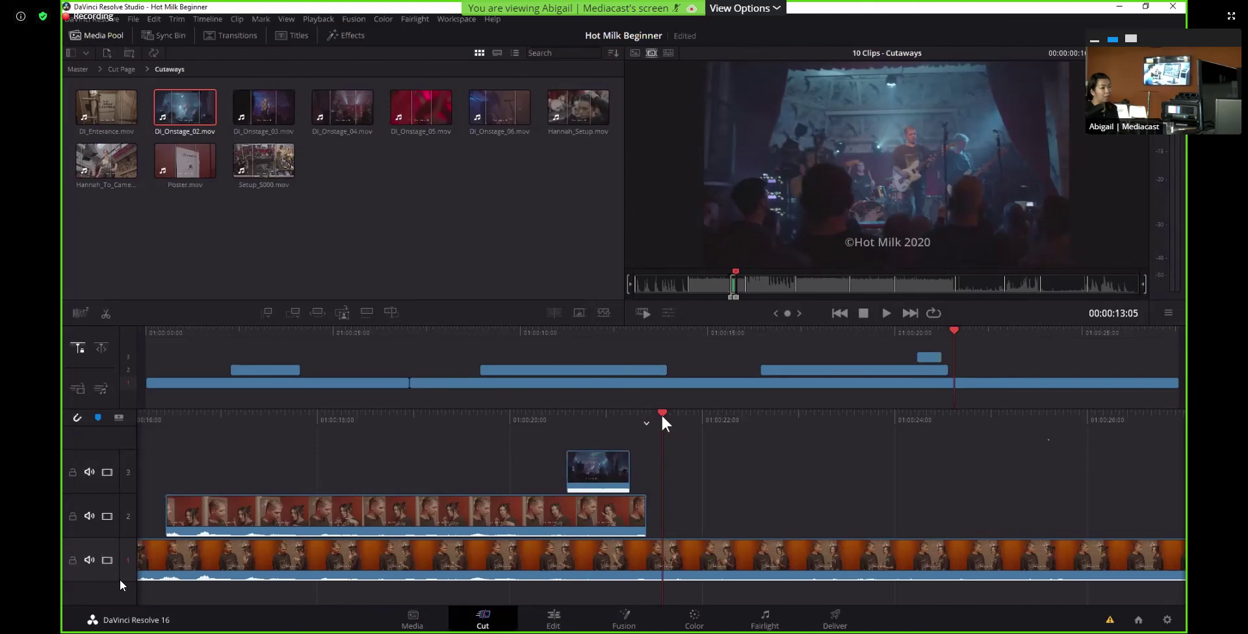
left_click_drag(953, 334, 917, 329)
left_click(929, 356)
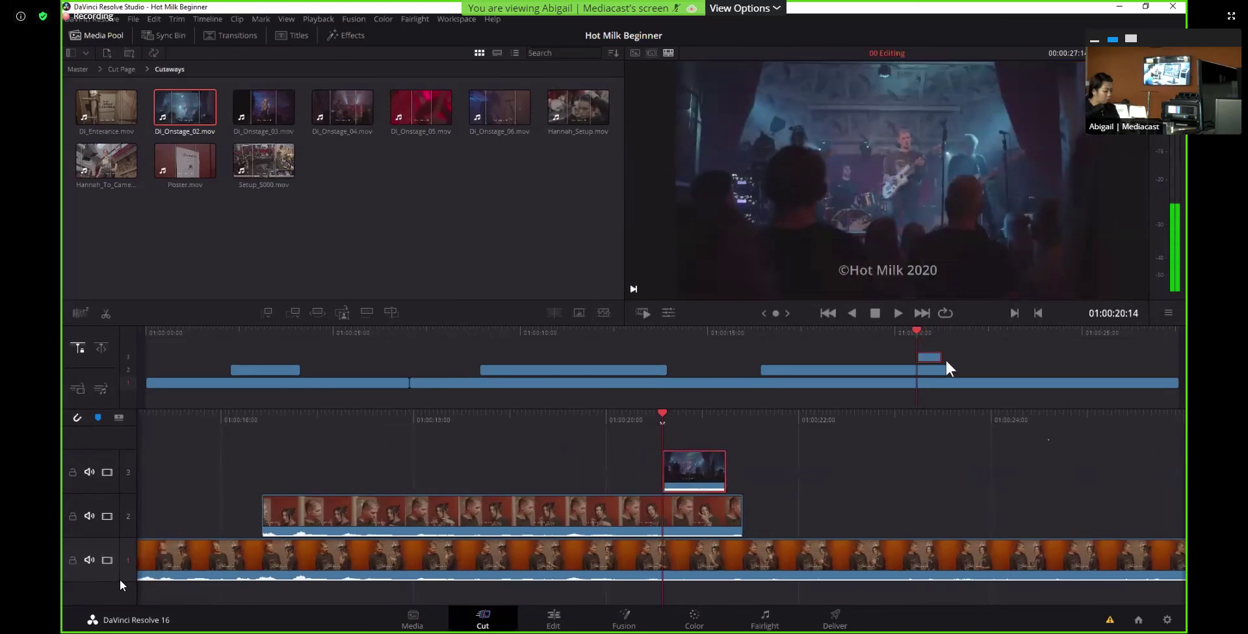
key("Delete")
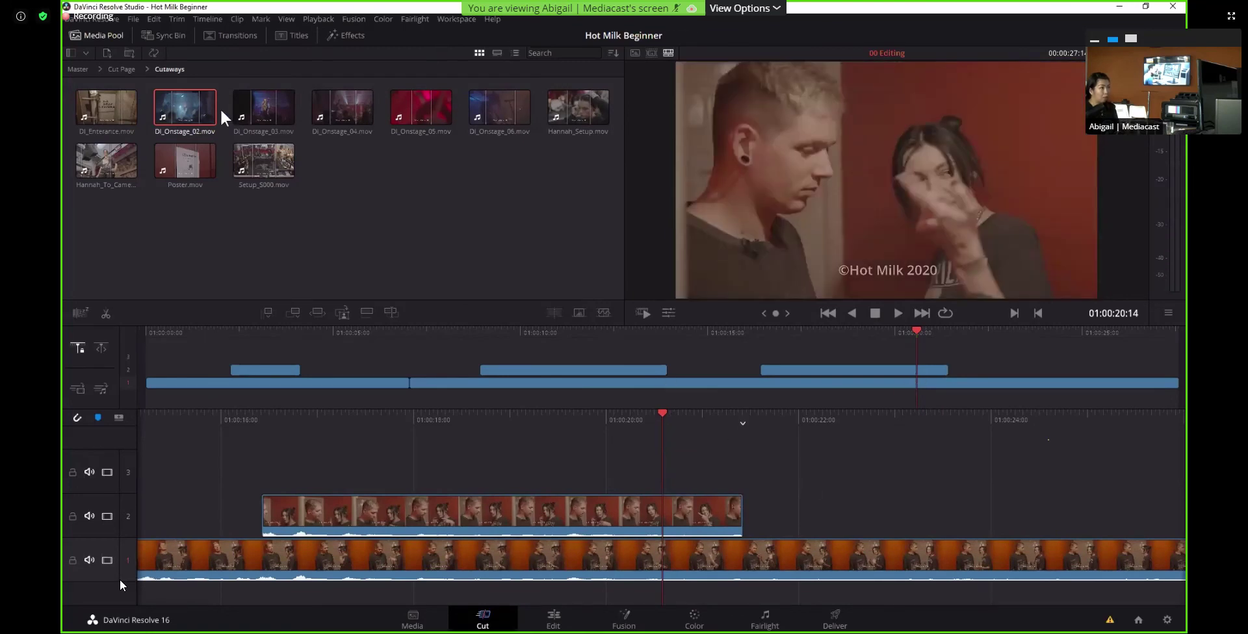
key("q")
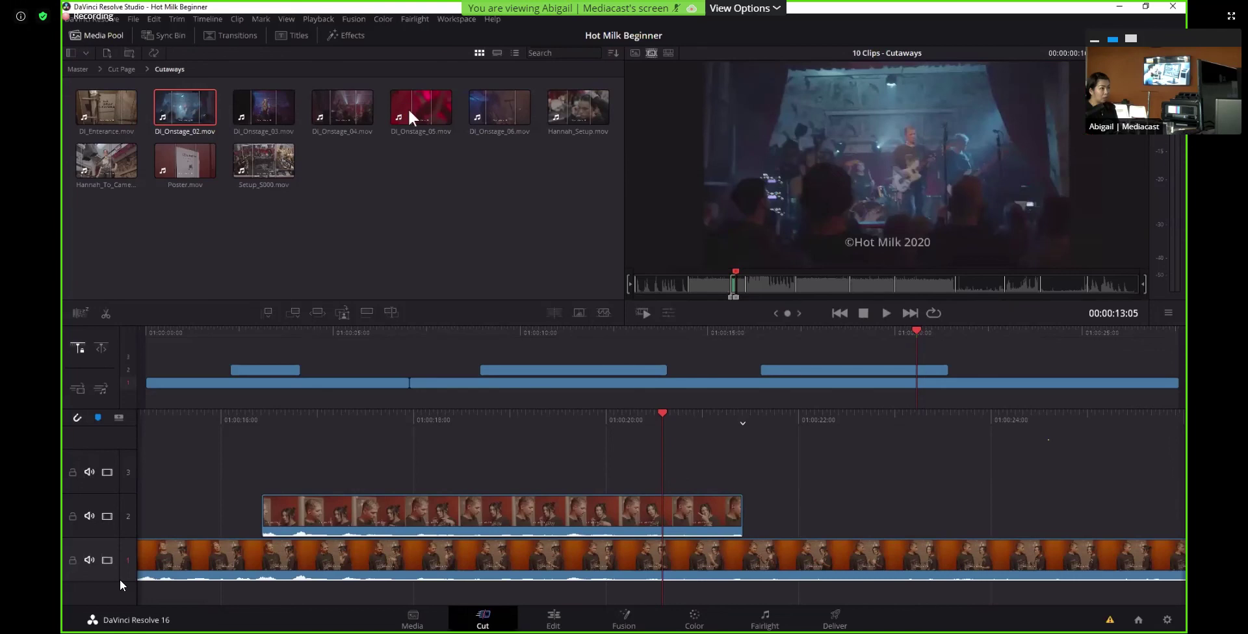
left_click_drag(736, 297, 742, 298)
left_click(764, 280)
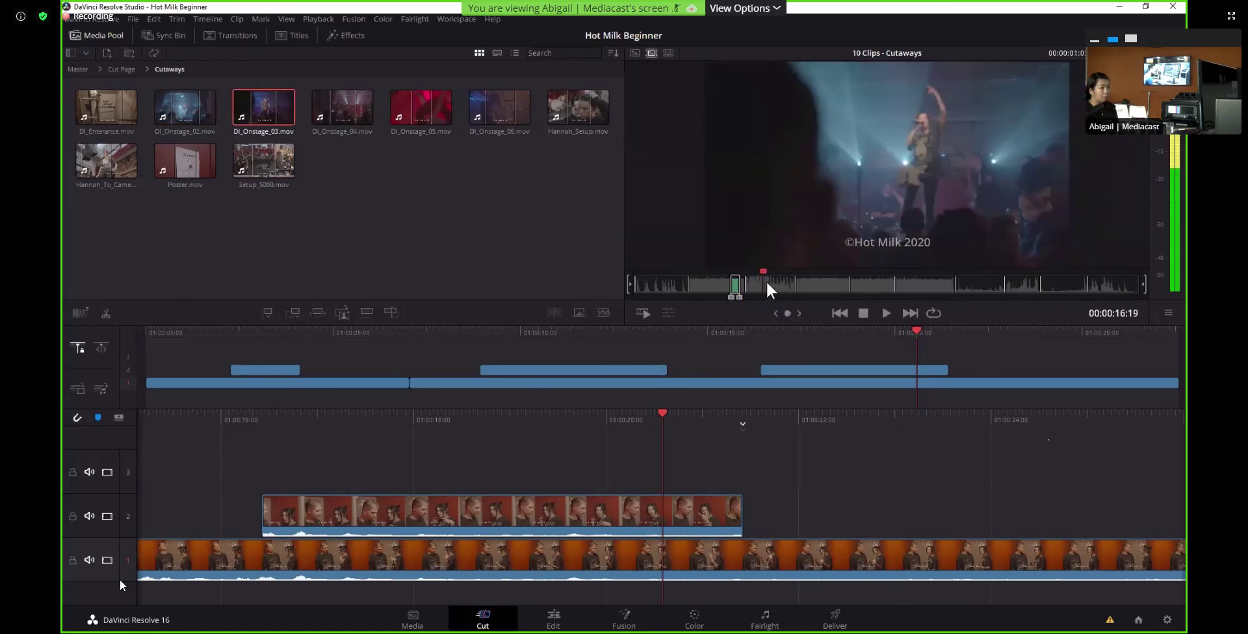
left_click(763, 273)
left_click(767, 271)
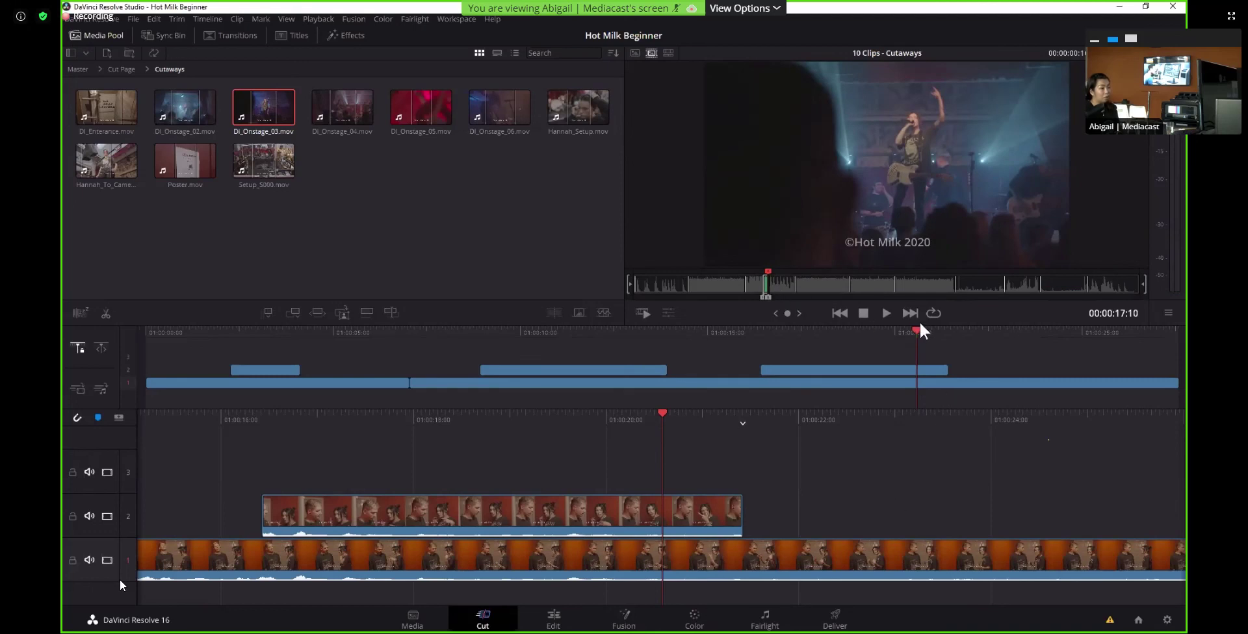
key("space")
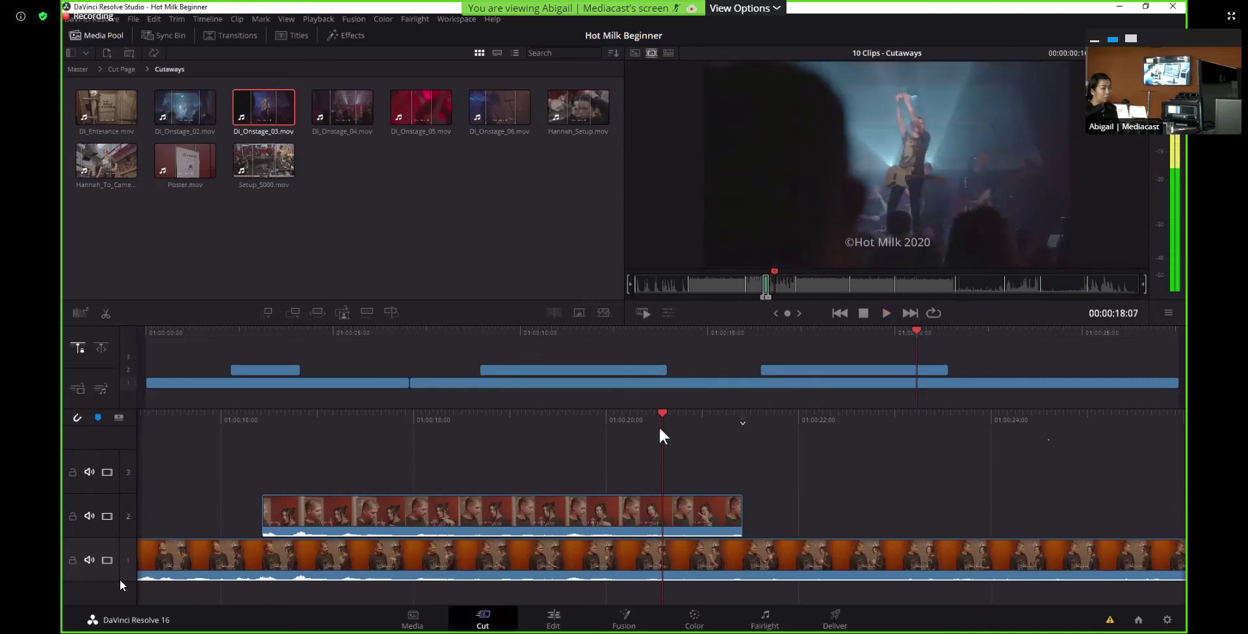
key("q")
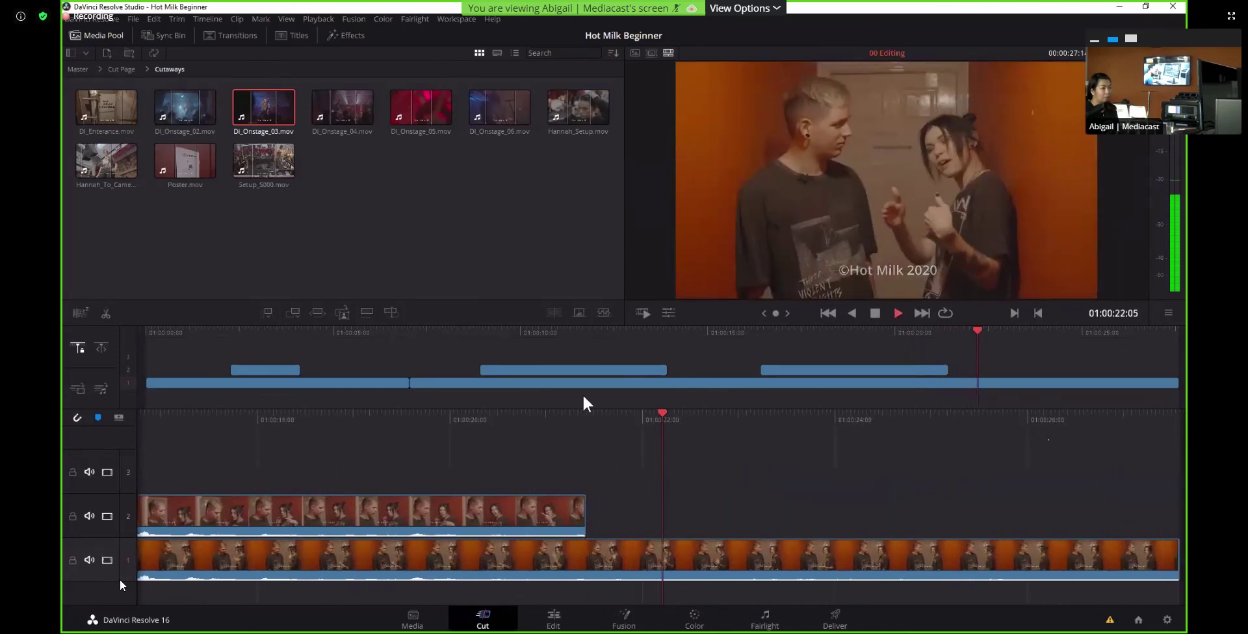
key("space")
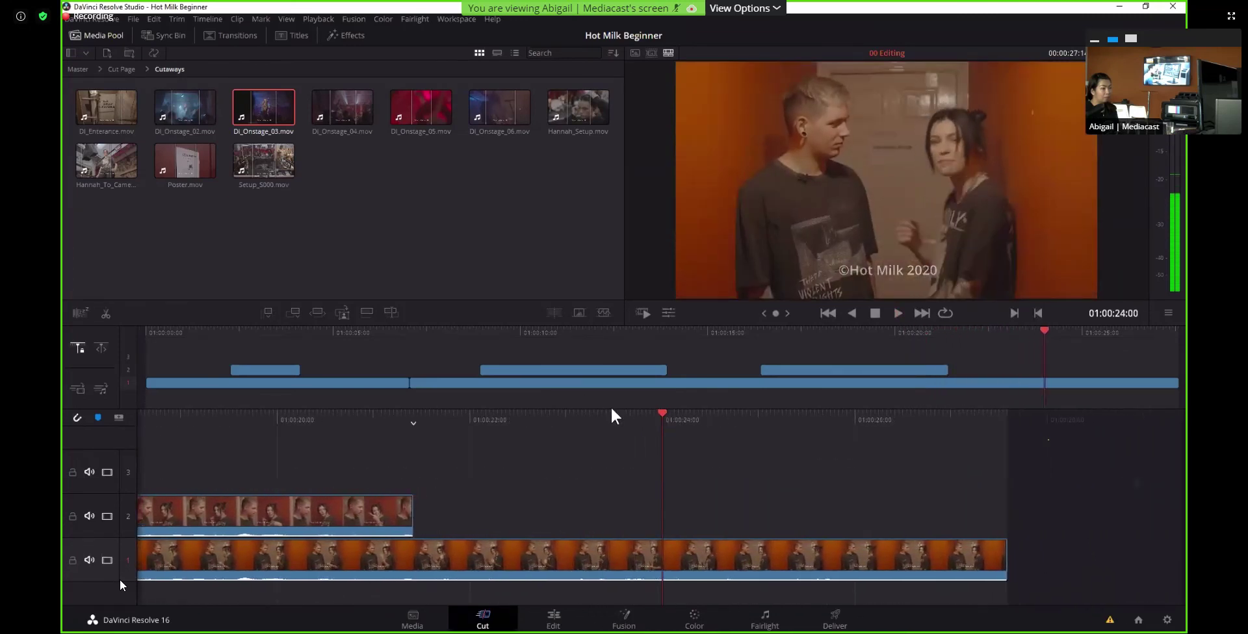
key("j")
key("j")
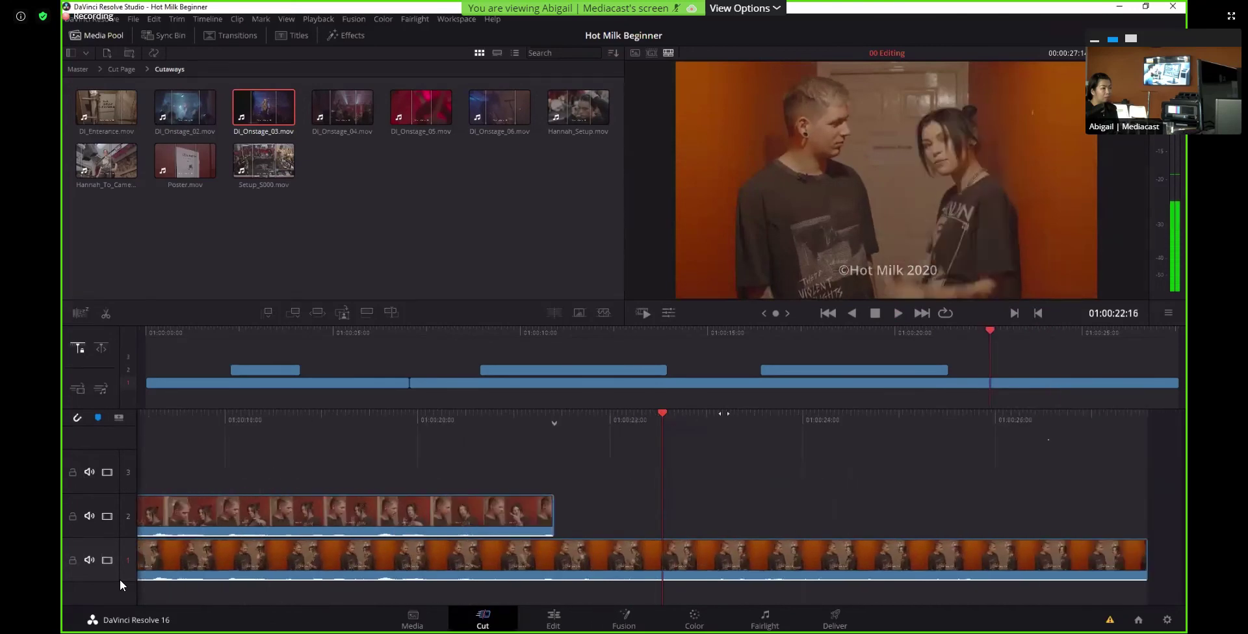
key("space")
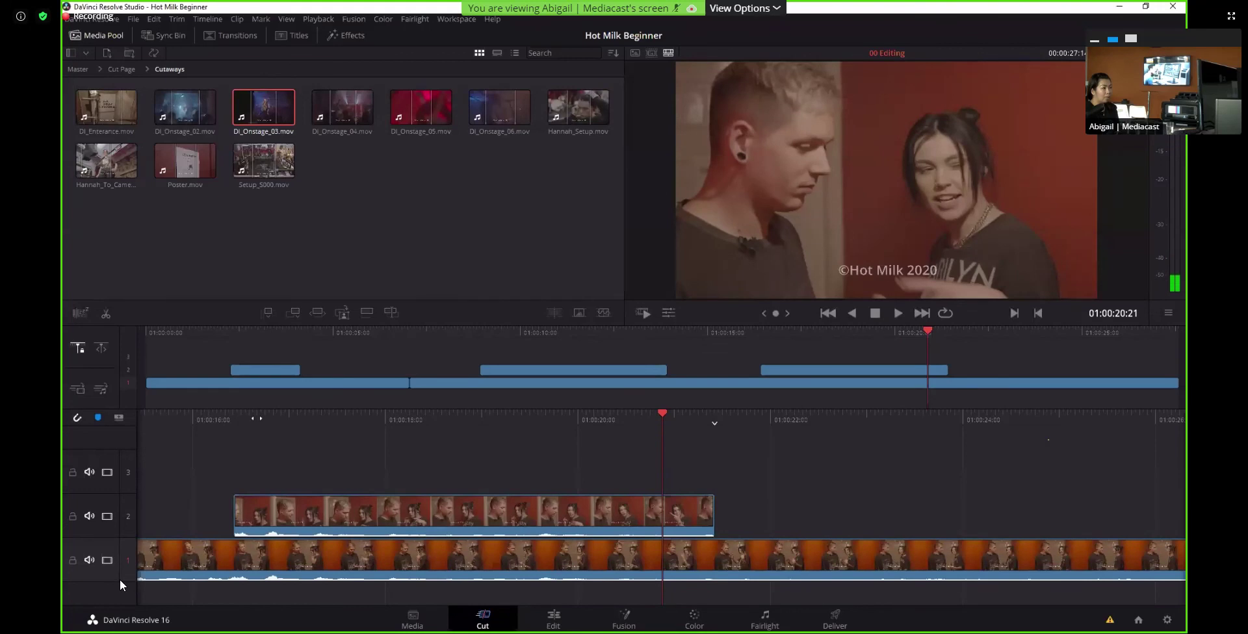
key("Left")
key("Left")
key("Left")
key("Left")
key("Left")
key("Left")
key("Left")
key("Left")
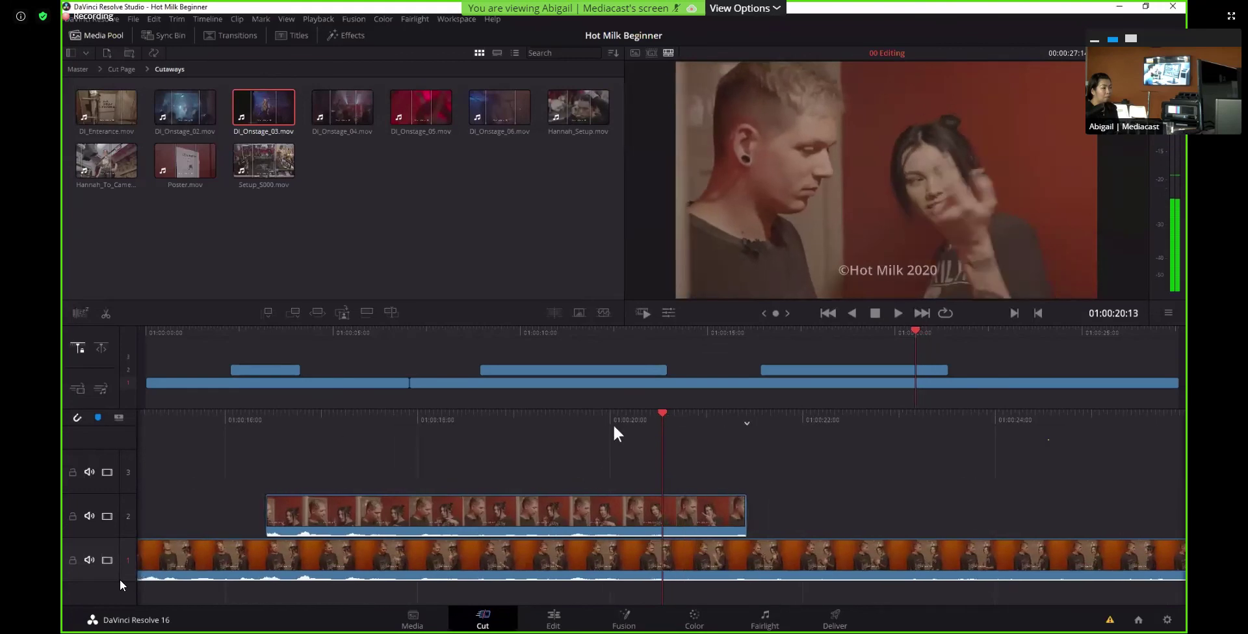
left_click(267, 520)
Place DI_Onstage_03 on track 3 at 01:00:16:09 from Source Tape view
left_click(765, 335)
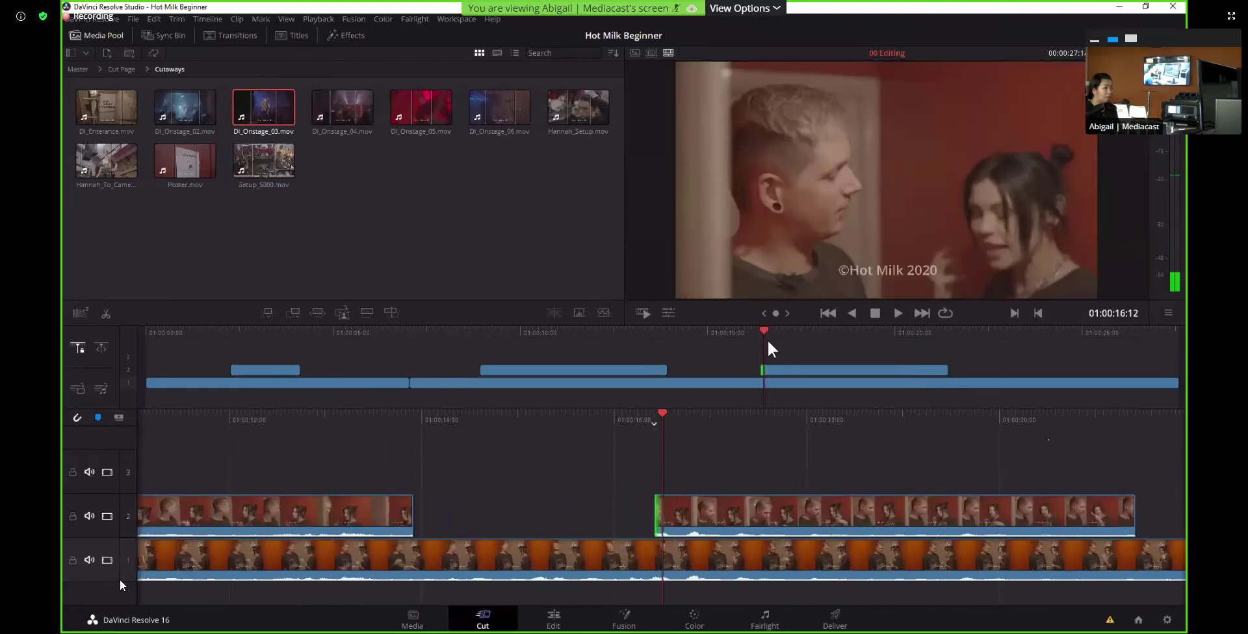
left_click_drag(763, 337, 759, 334)
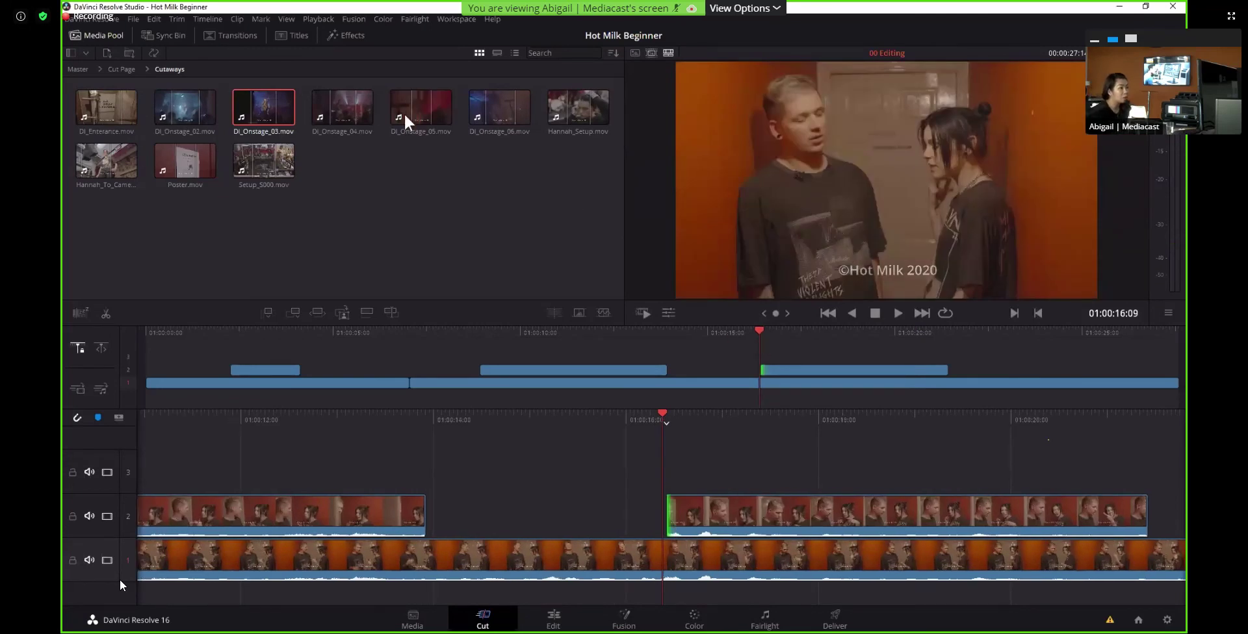
left_click(652, 53)
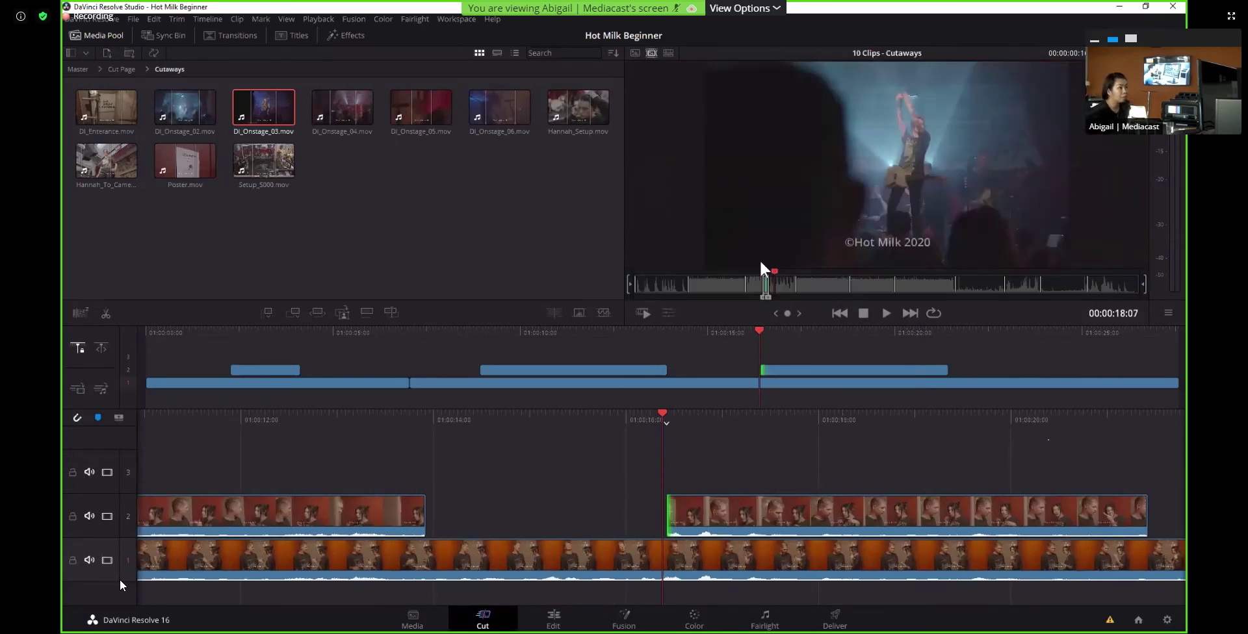
left_click_drag(774, 233, 670, 462)
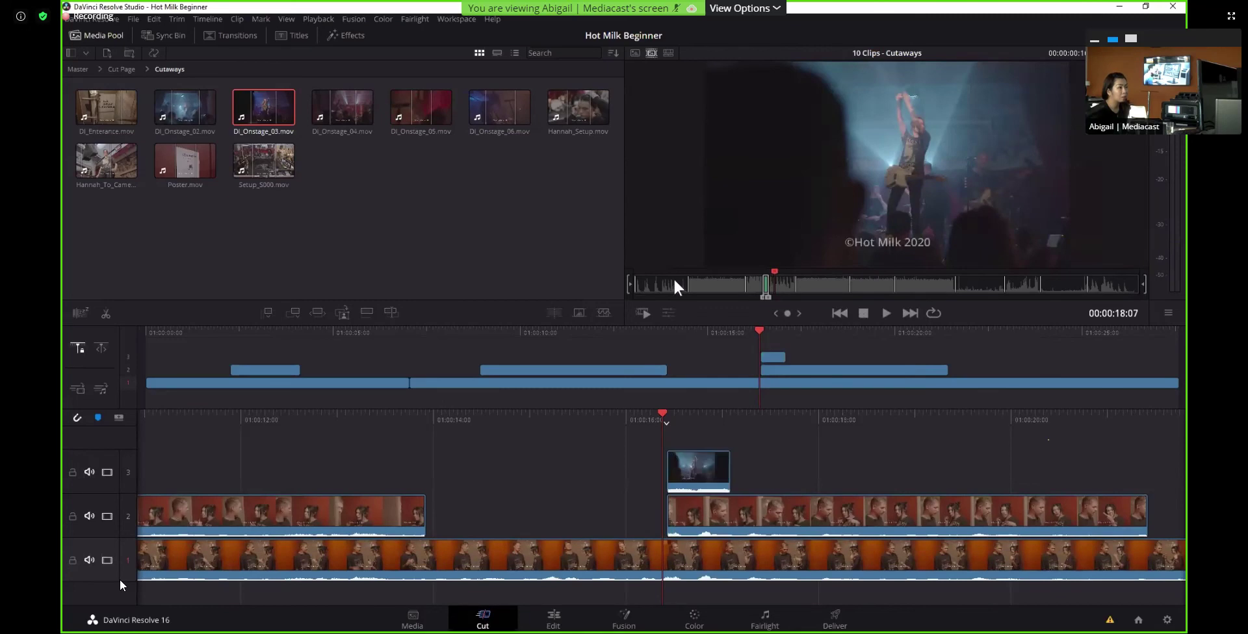
Mark an In point on DI_Onstage_04 and add it after the first track-3 cutaway
left_click(322, 111)
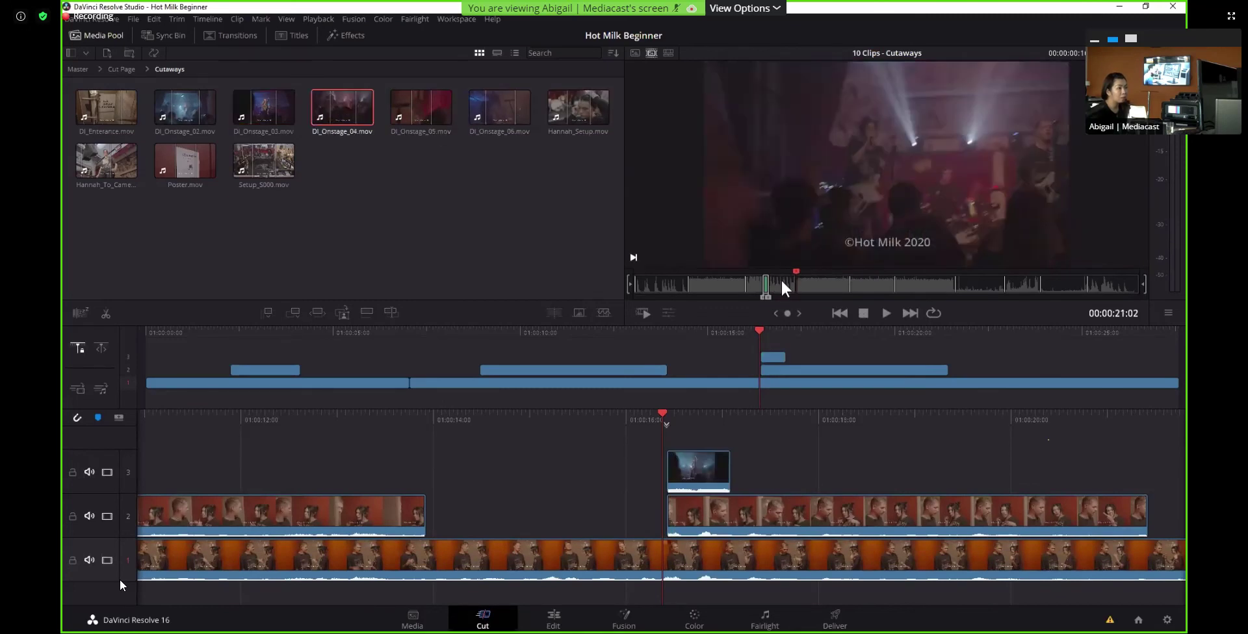
left_click_drag(796, 272, 802, 271)
key("i")
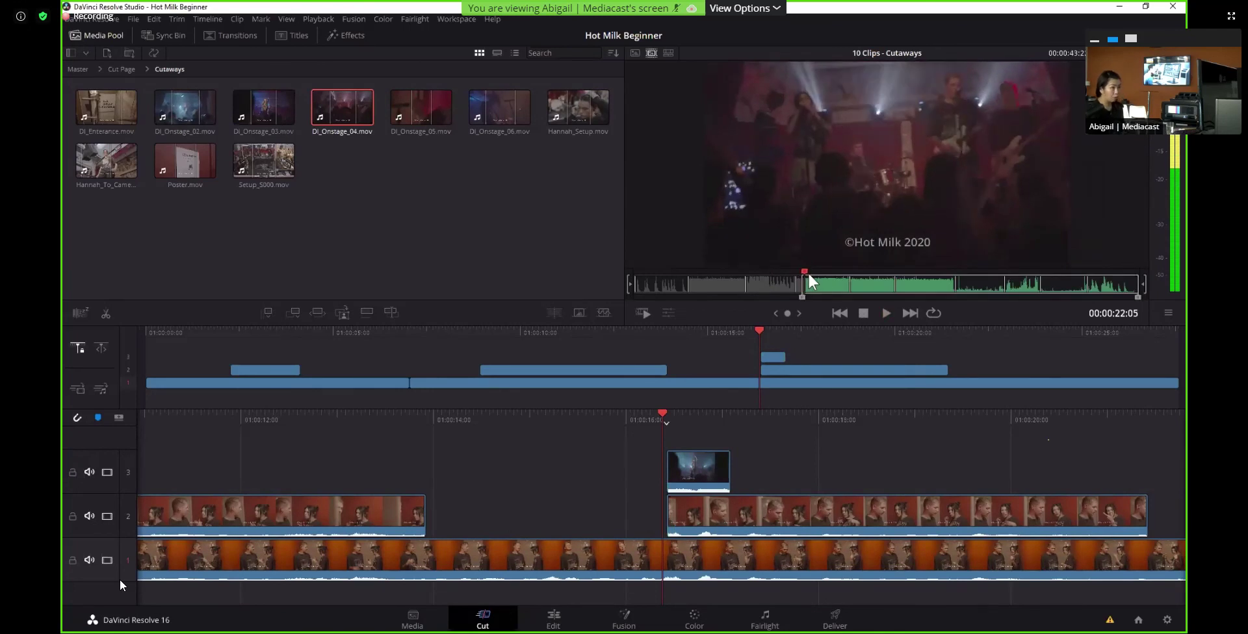
key("space")
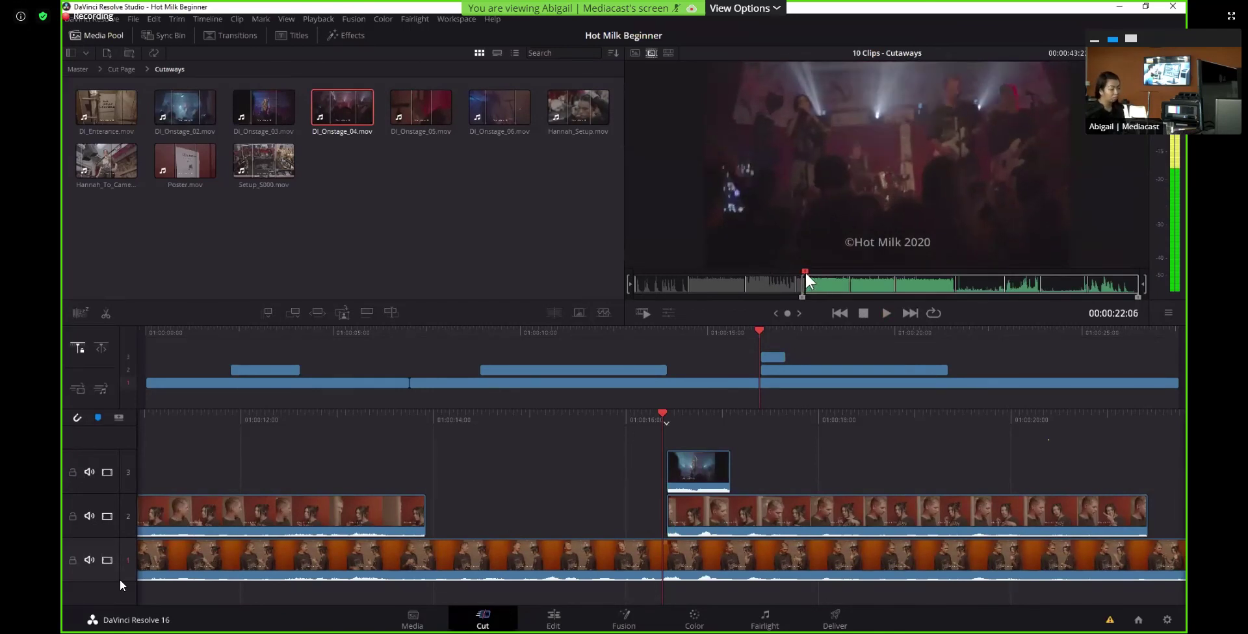
left_click(865, 225)
key("space")
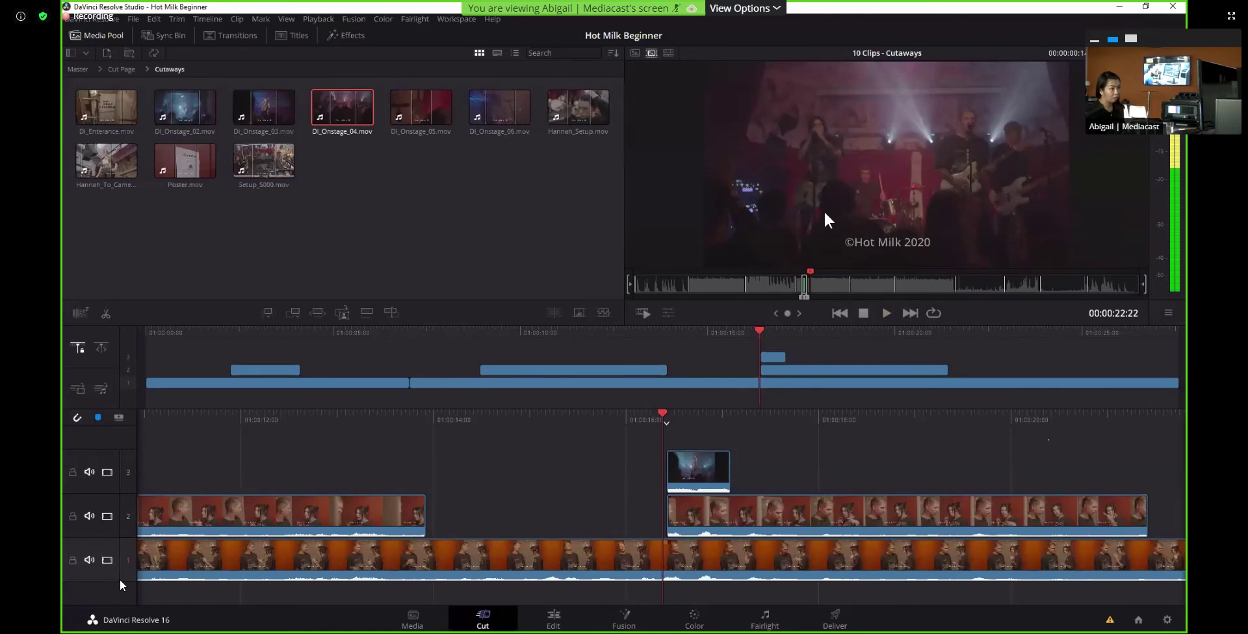
left_click_drag(783, 216, 736, 457)
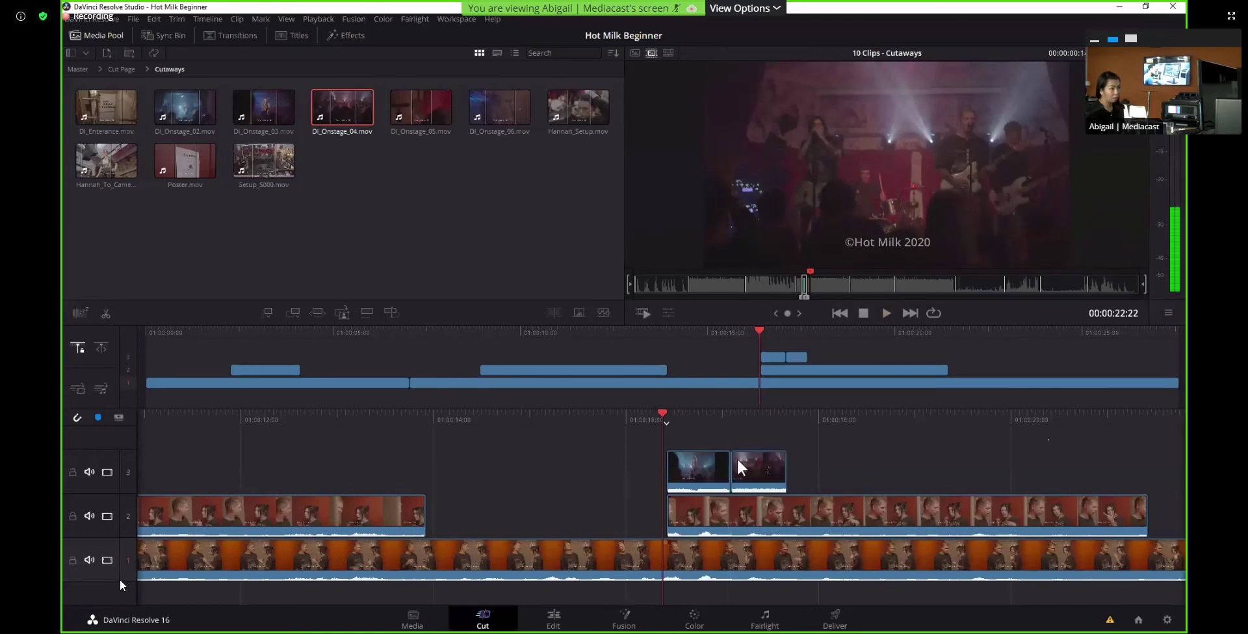
left_click(821, 280)
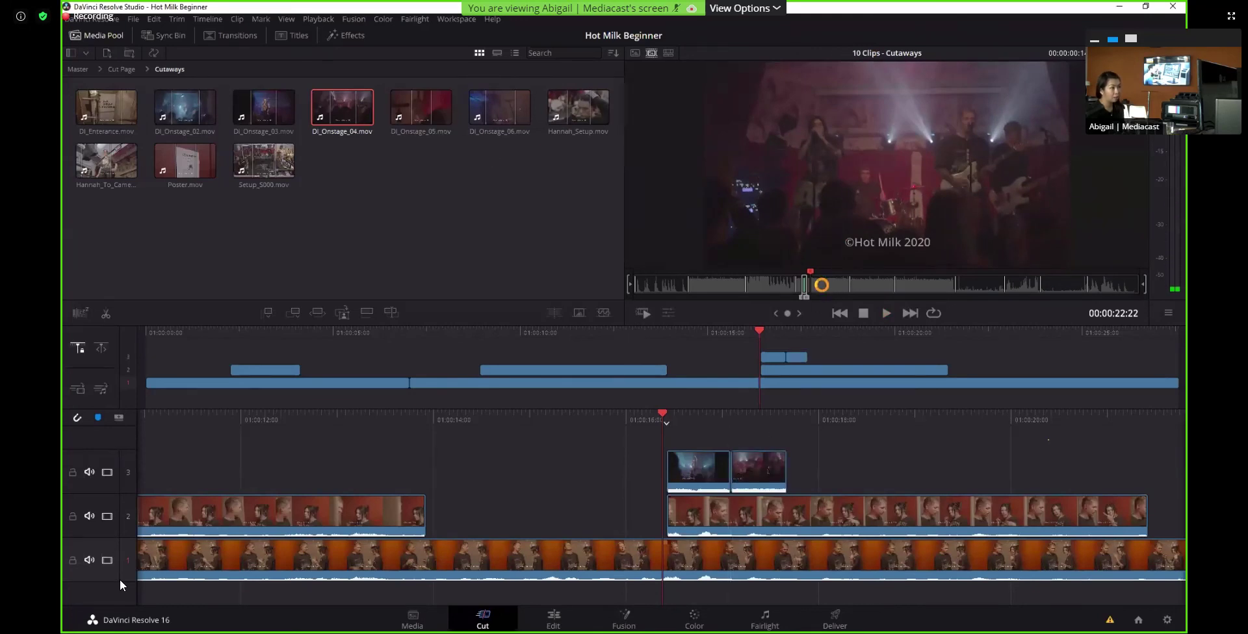
left_click(818, 269)
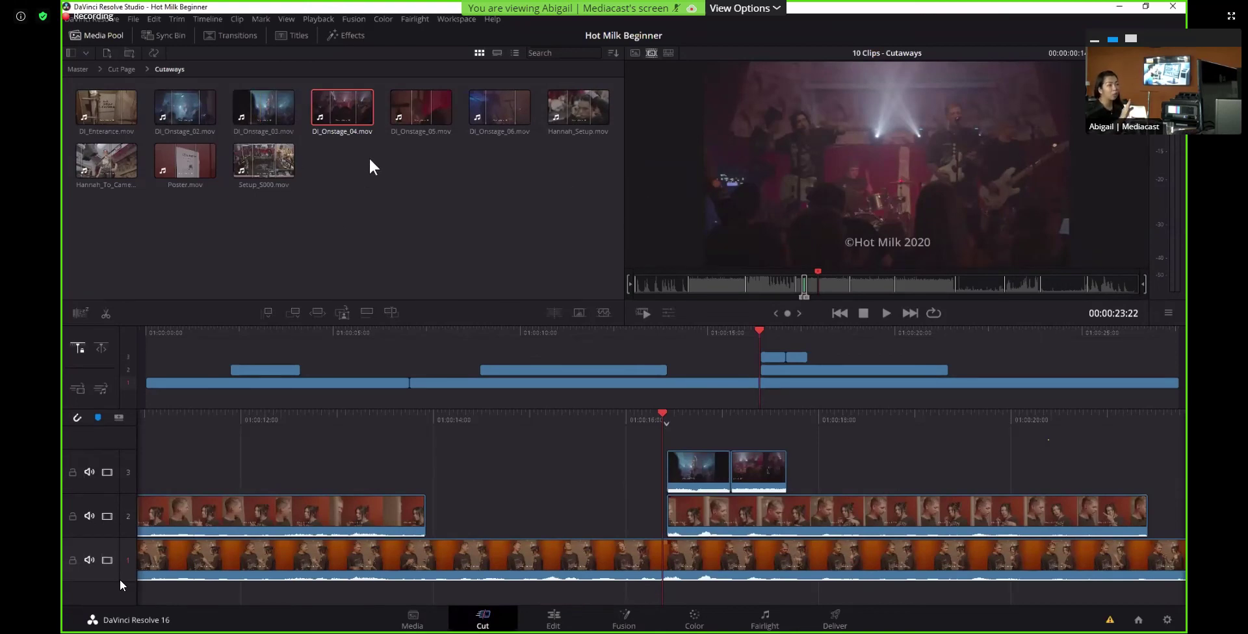
left_click(447, 104)
left_click(479, 112)
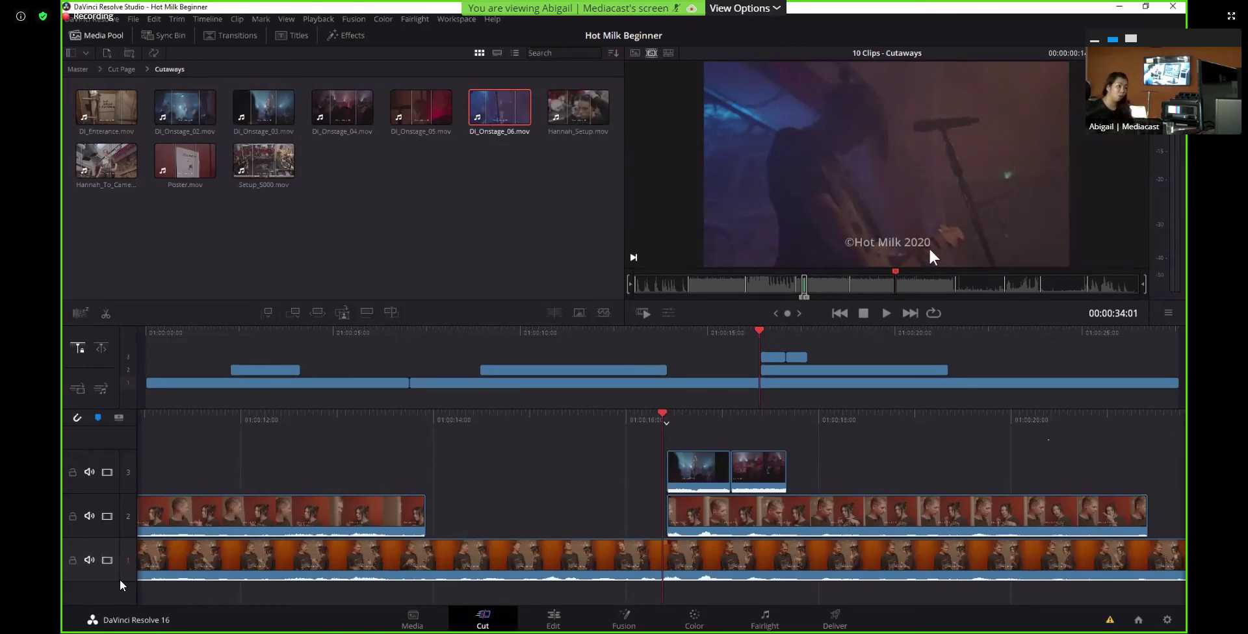
left_click_drag(907, 278, 994, 282)
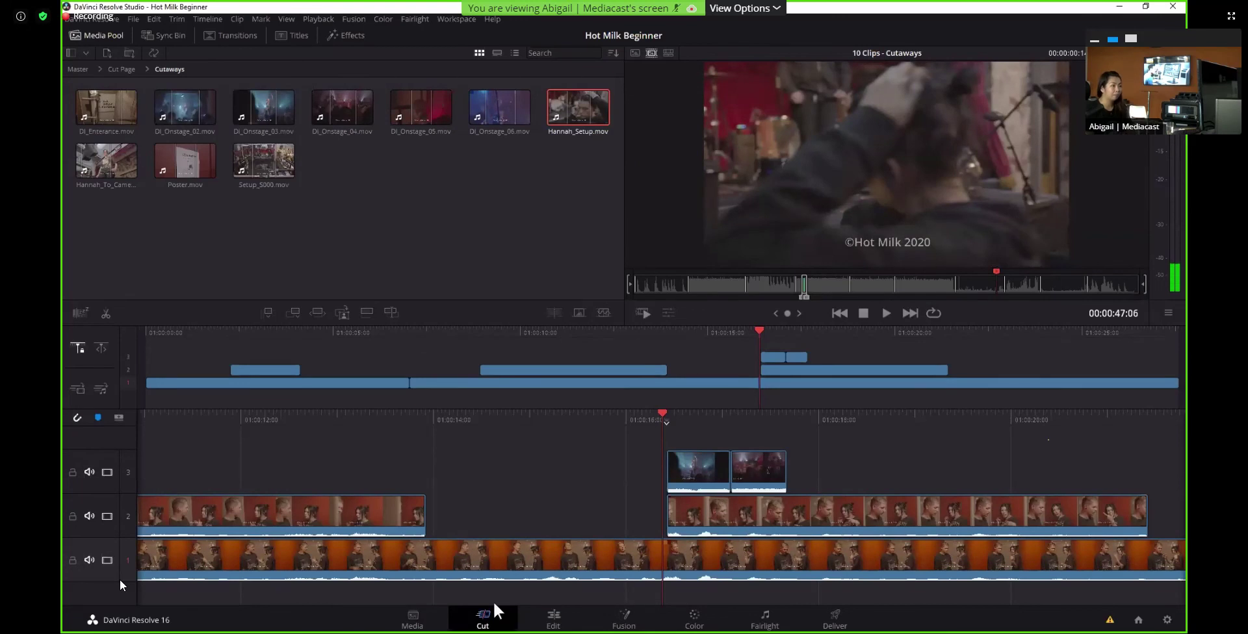
Smart Insert DI_Enterance.mov at the start of the timeline and play it back
left_click(752, 333)
key("Home")
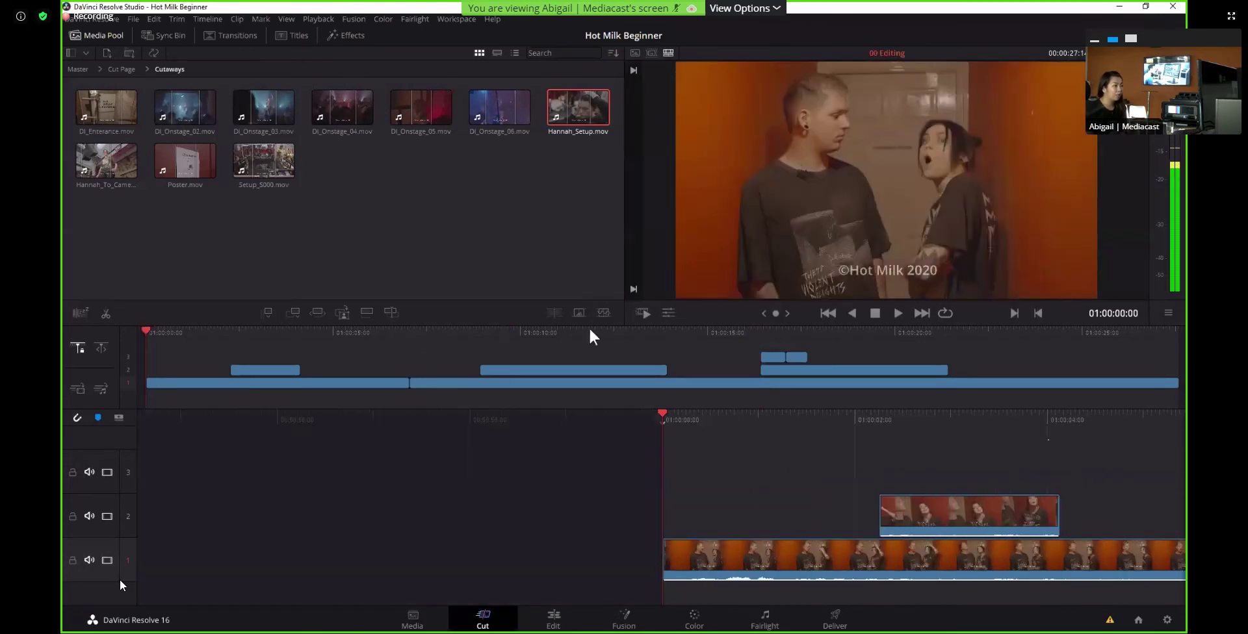
left_click(110, 116)
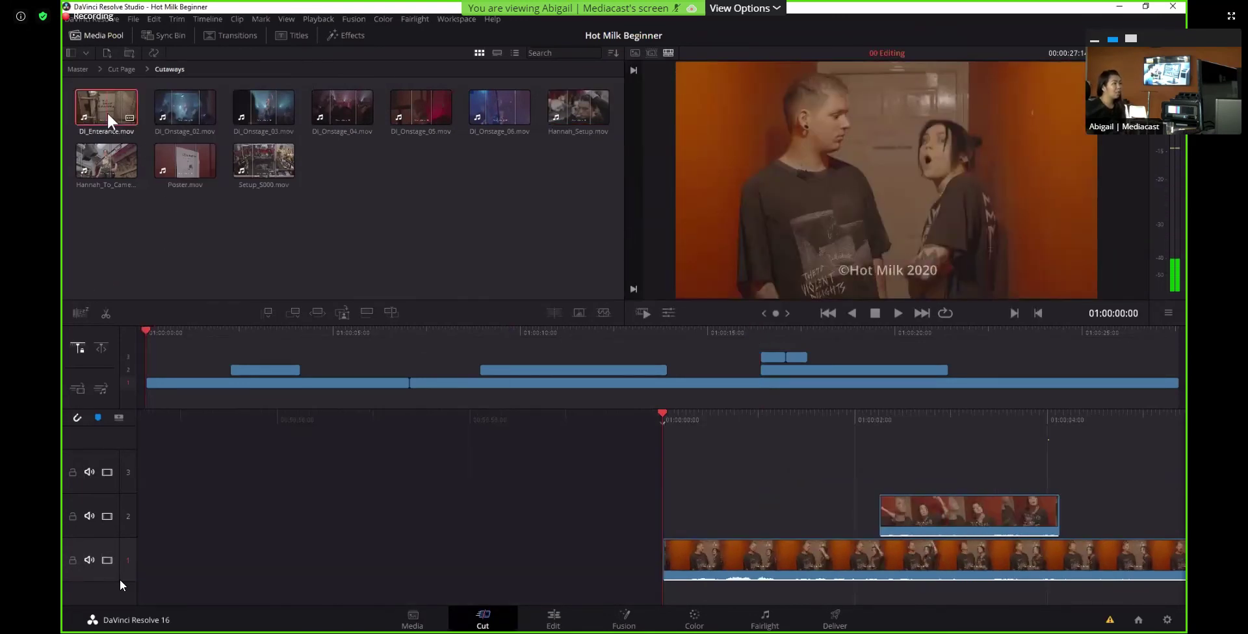
left_click(268, 314)
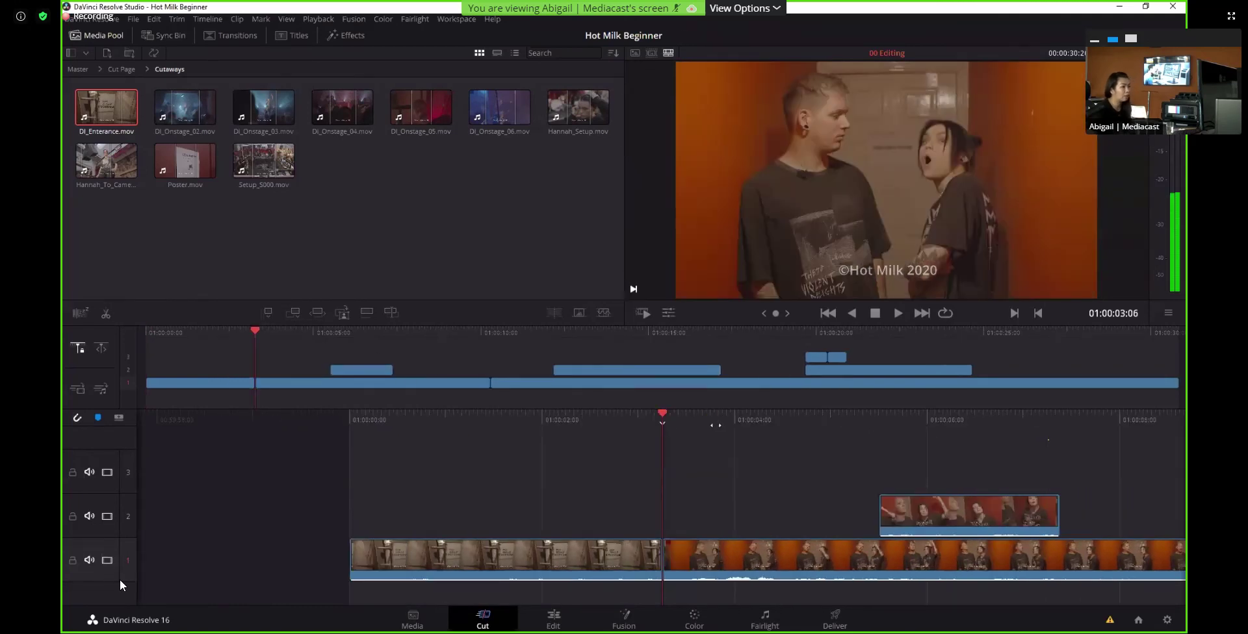
key("Home")
key("space")
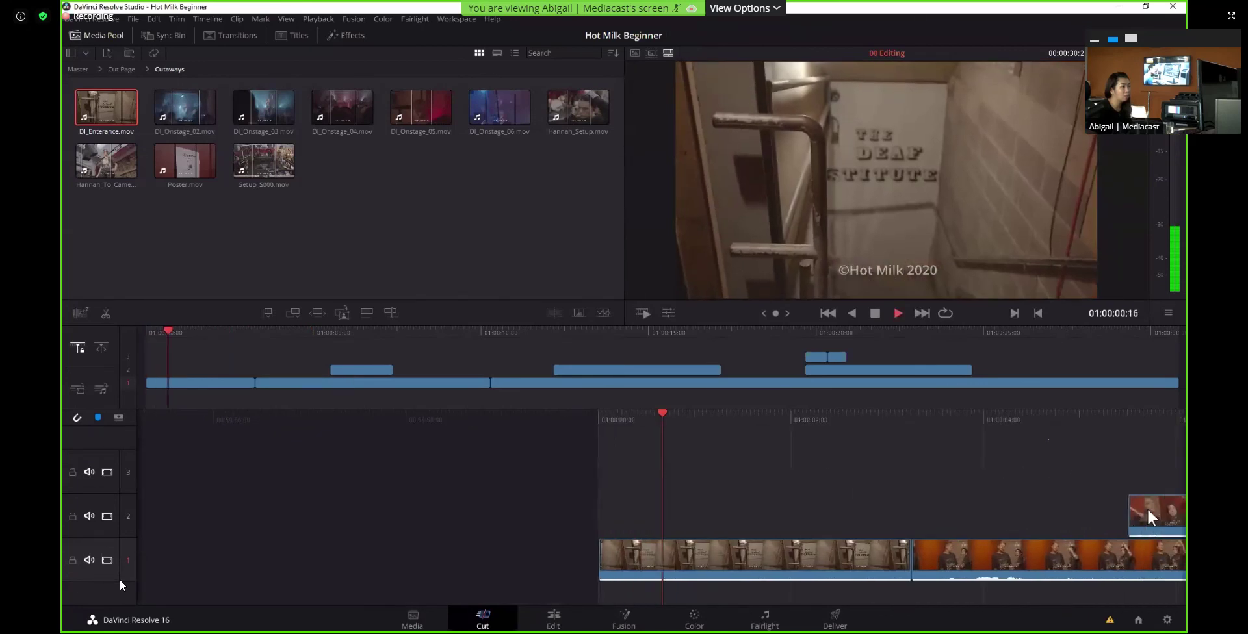
key("space")
Insert the to-camera clip at the frame-accurate end of DI_Enterance
left_click(117, 177)
left_click(218, 334)
left_click(246, 341)
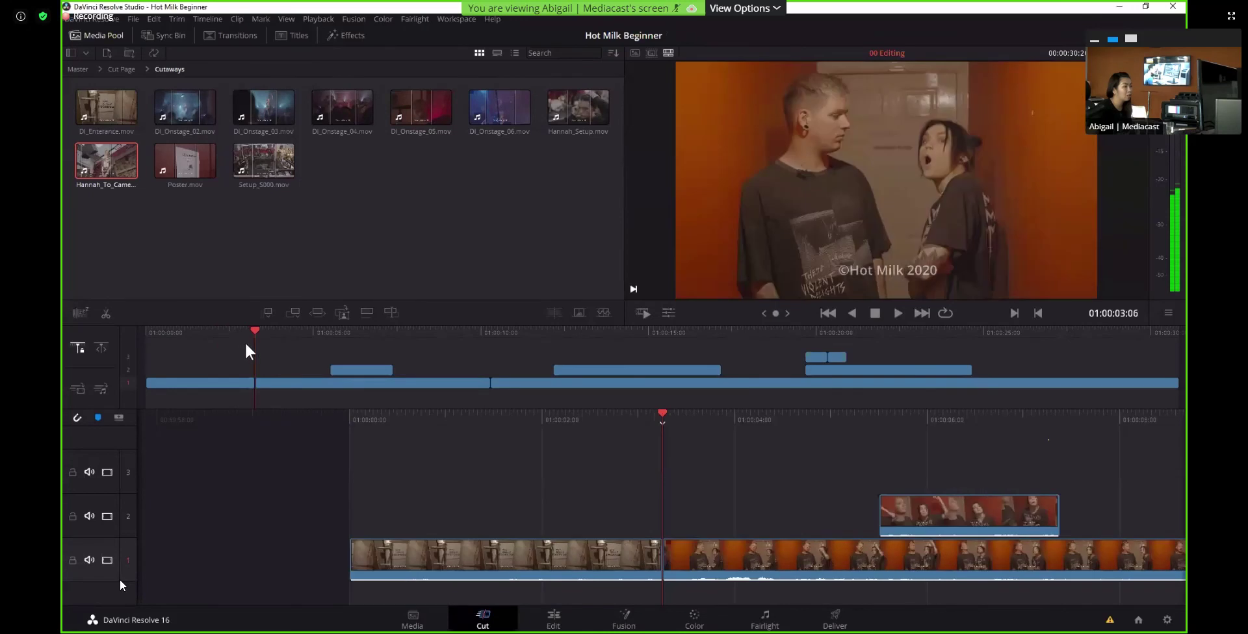
key("Left")
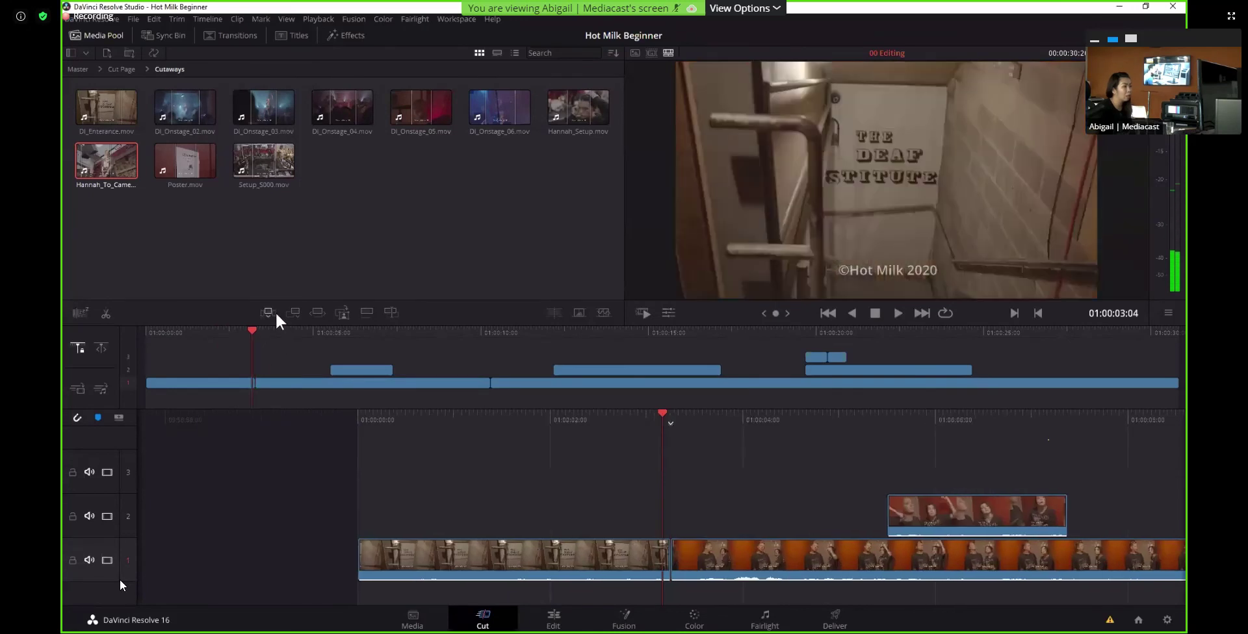
key("Right")
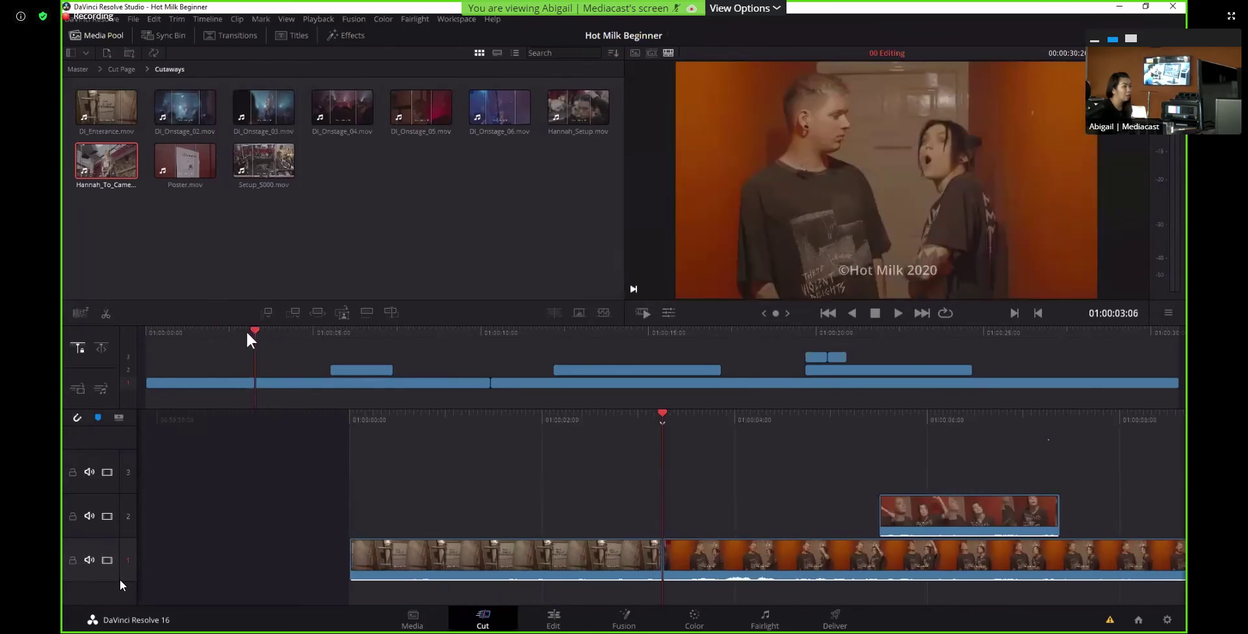
key("Left")
key("Right")
key("Right")
left_click(268, 315)
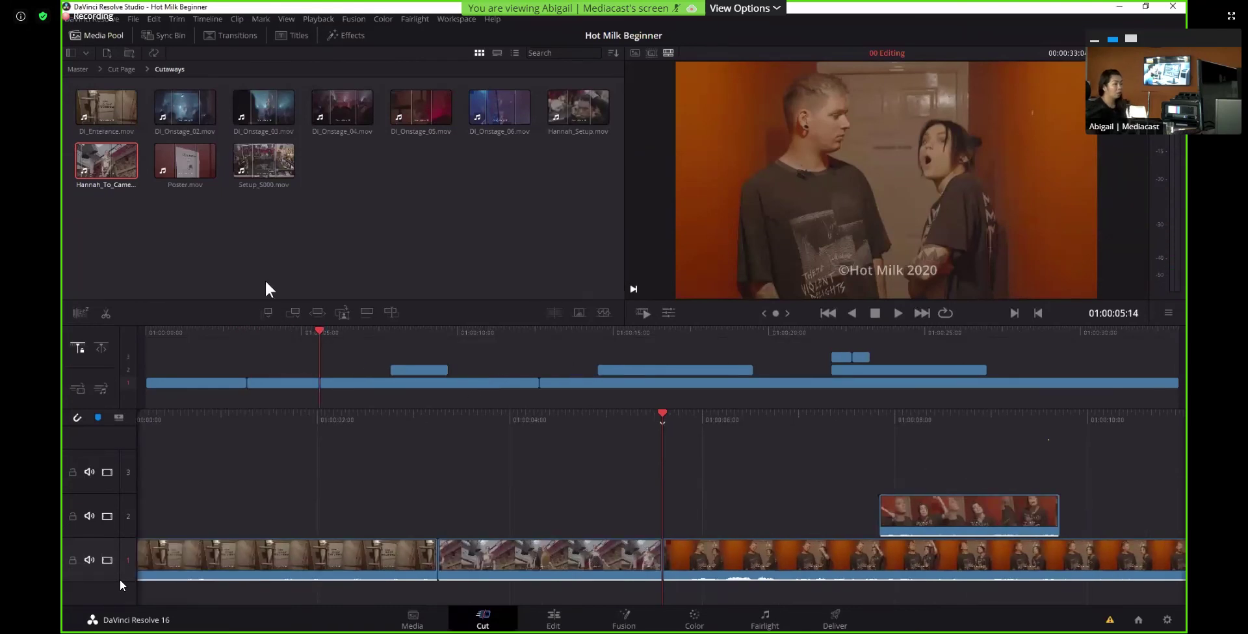
Insert Setup_5000.mov right after the to-camera clip
left_click_drag(319, 331, 342, 336)
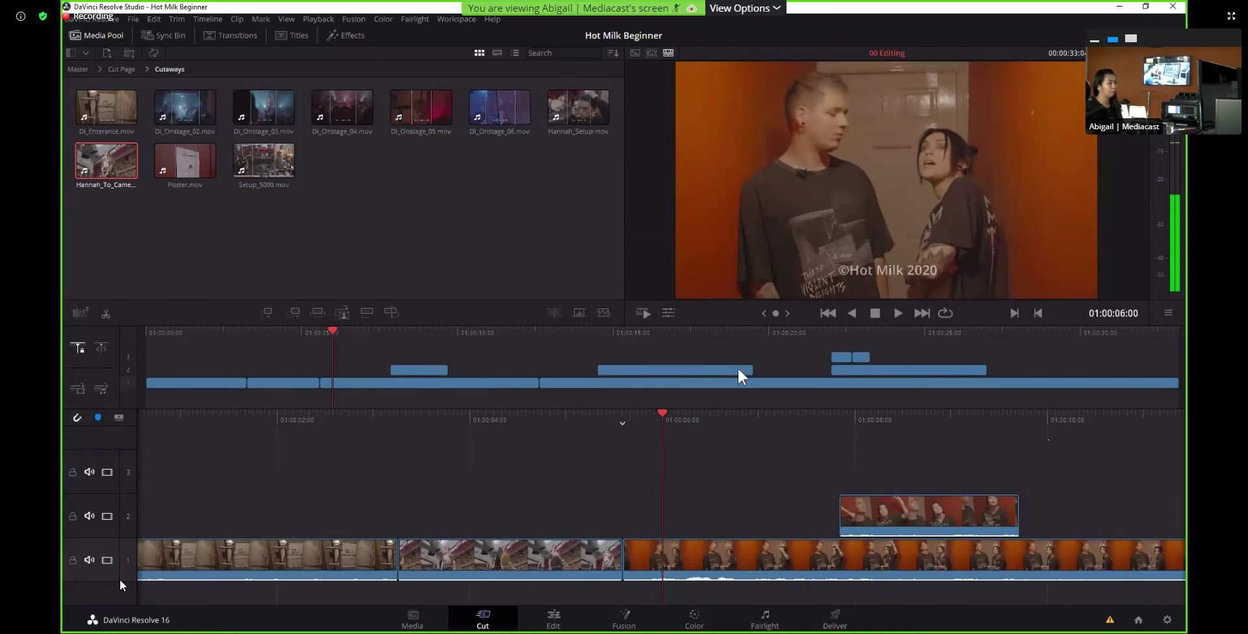
left_click(330, 328)
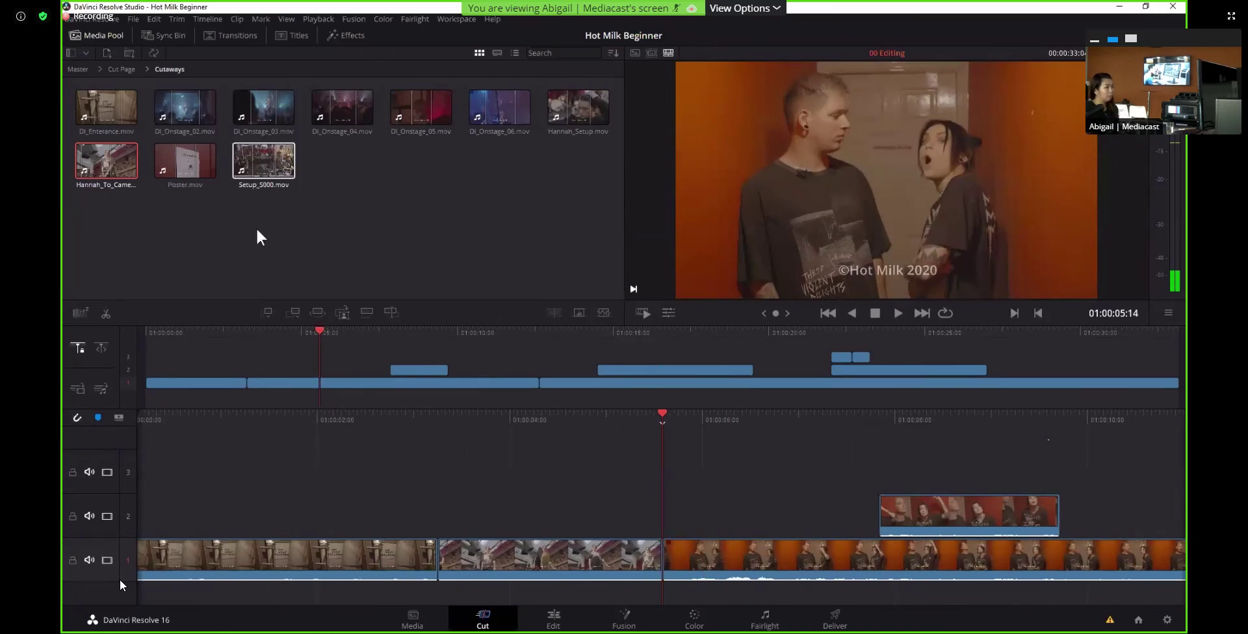
left_click(270, 184)
left_click(268, 314)
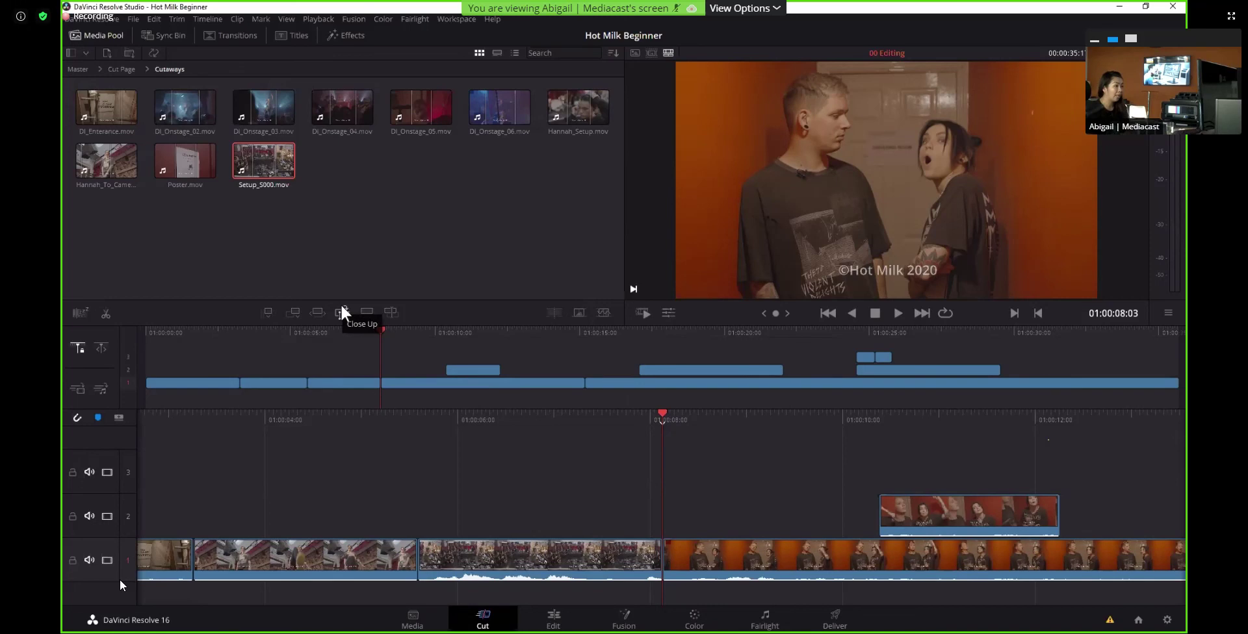
Trim the third track-1 clip by about 0.75 seconds and play back the edit
left_click_drag(345, 387, 253, 360)
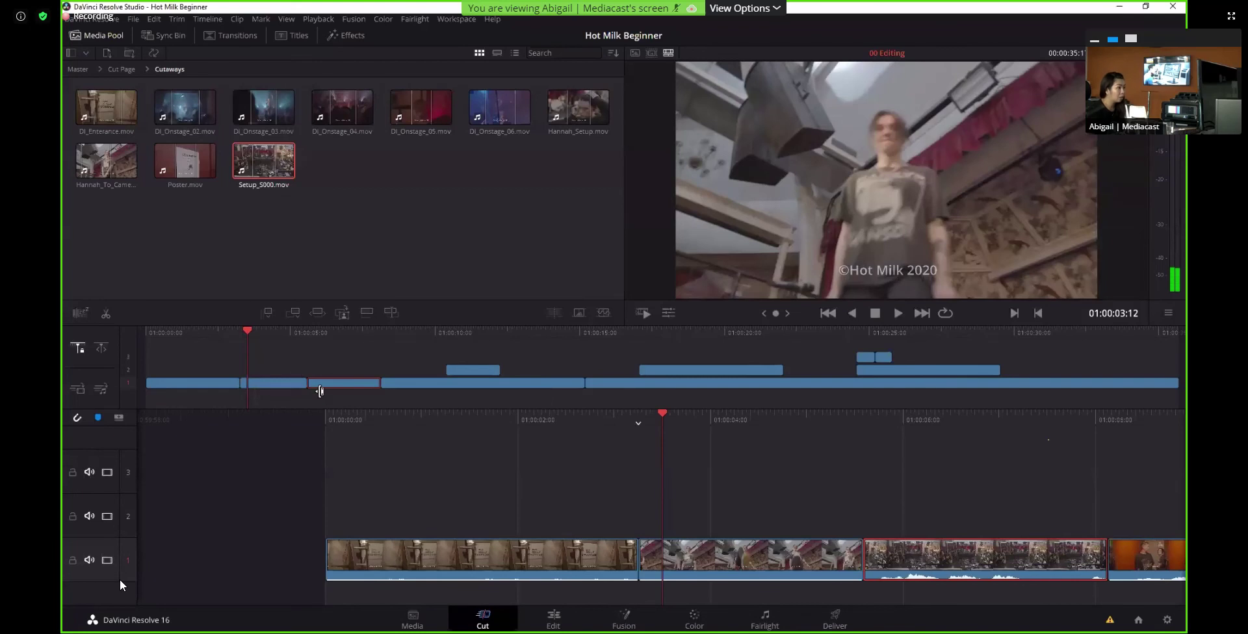
mouse_move(306, 393)
left_mouse_down()
mouse_move(323, 392)
mouse_move(301, 383)
left_mouse_up()
left_click(325, 381)
key("space")
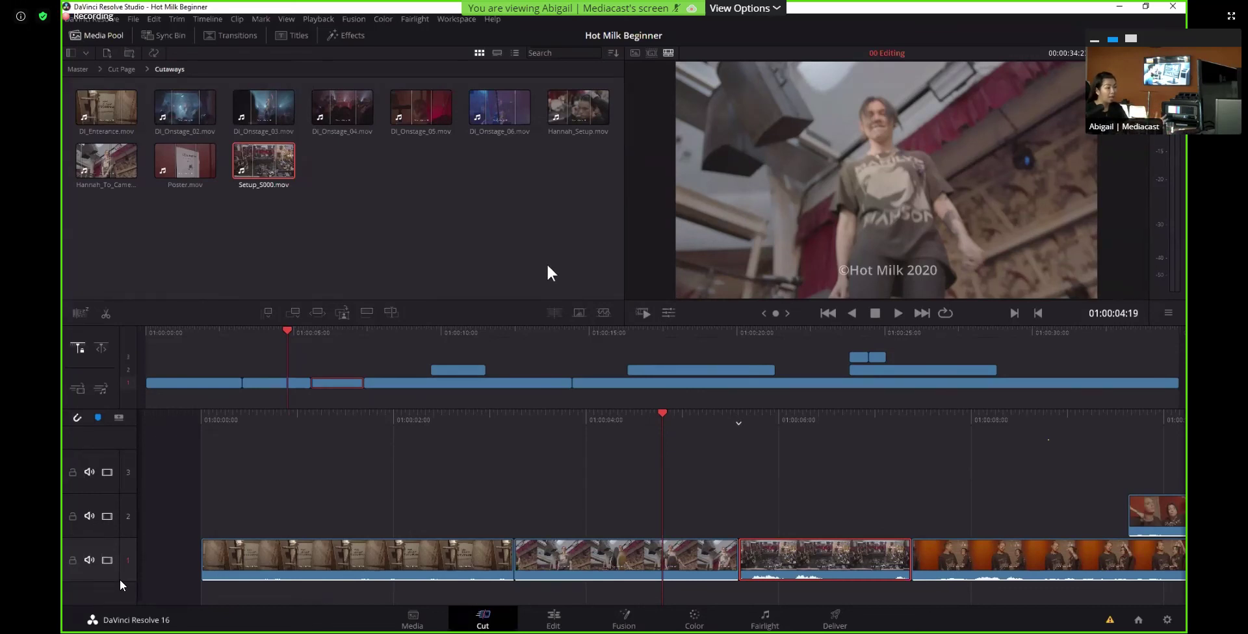
left_click(553, 616)
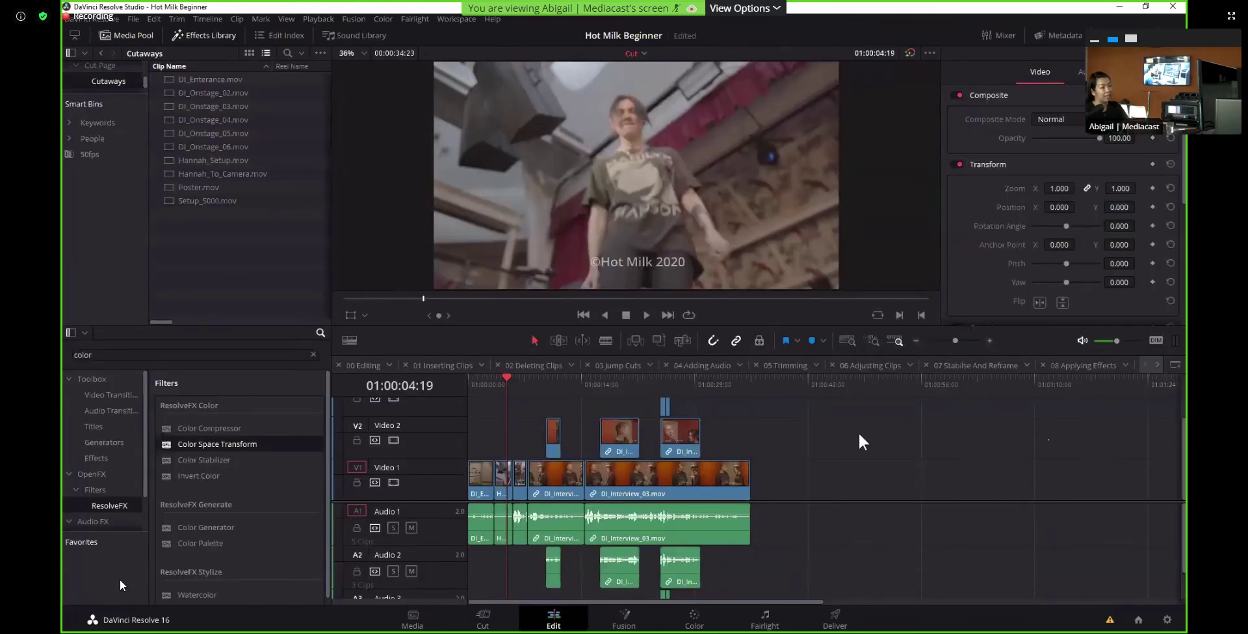
On the Edit page, scrub the playhead to a later frame of the Cut timeline
left_click_drag(510, 384, 736, 378)
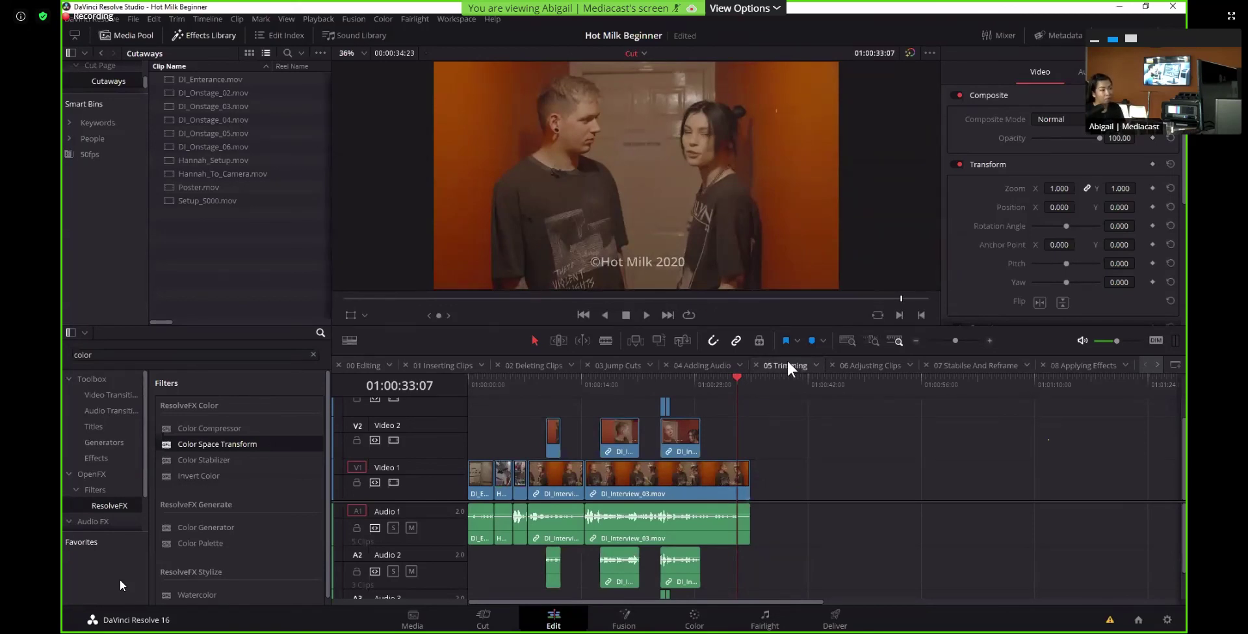
Step through the 08 Applying Effects and 07 Stabilise And Reframe timelines
left_click_drag(731, 602, 1142, 627)
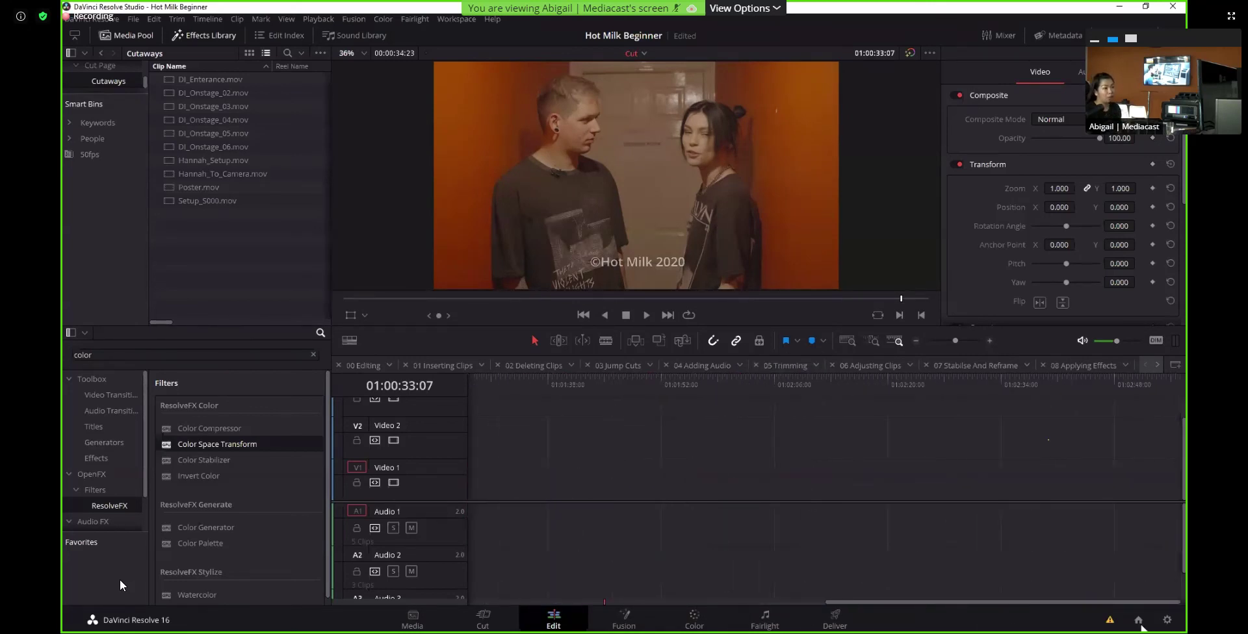
left_click(1157, 365)
left_click(1157, 366)
left_click(1156, 366)
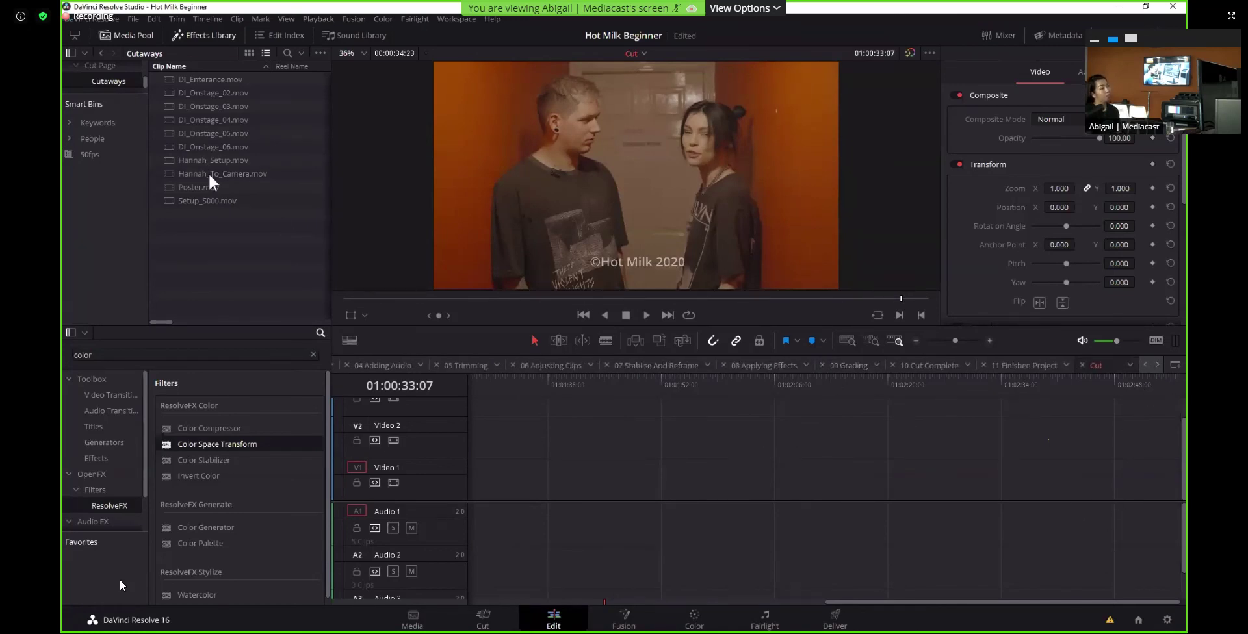
left_click(915, 364)
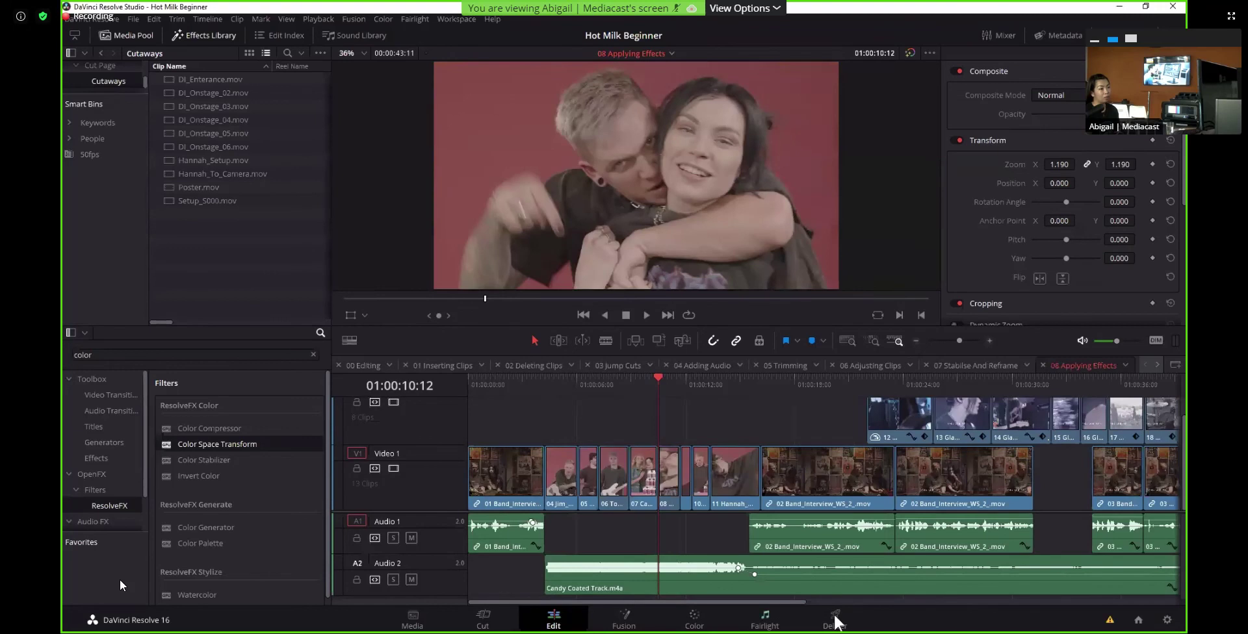
left_click_drag(800, 610, 1136, 607)
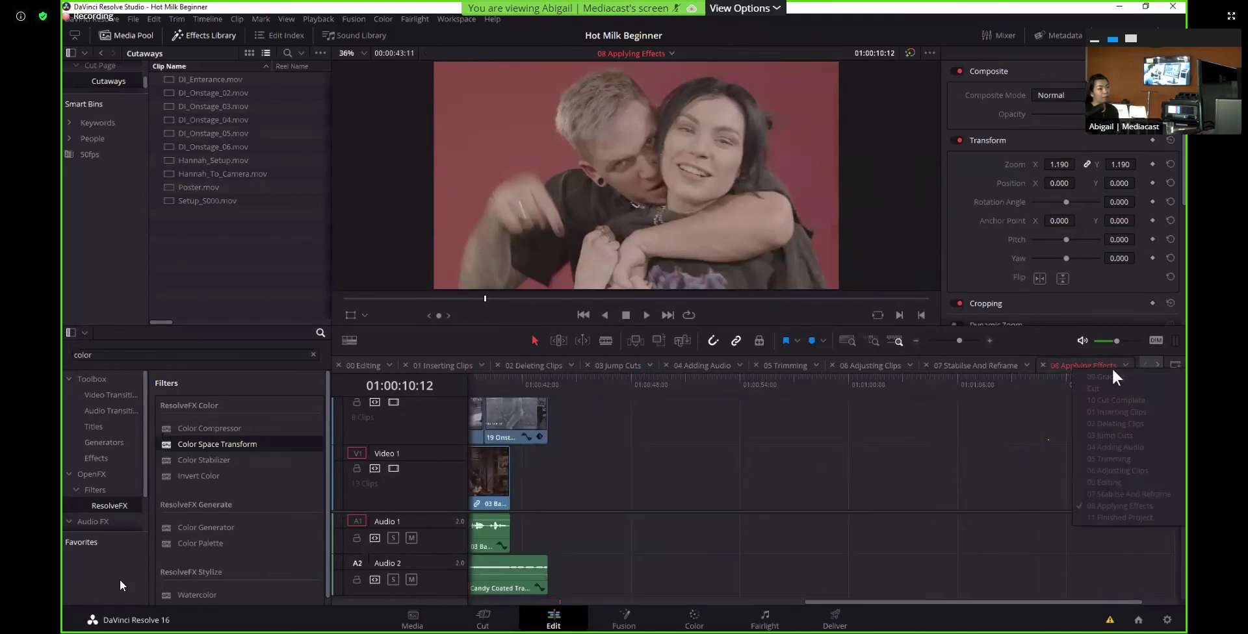
left_click(1156, 365)
left_click(1156, 365)
left_click(1157, 365)
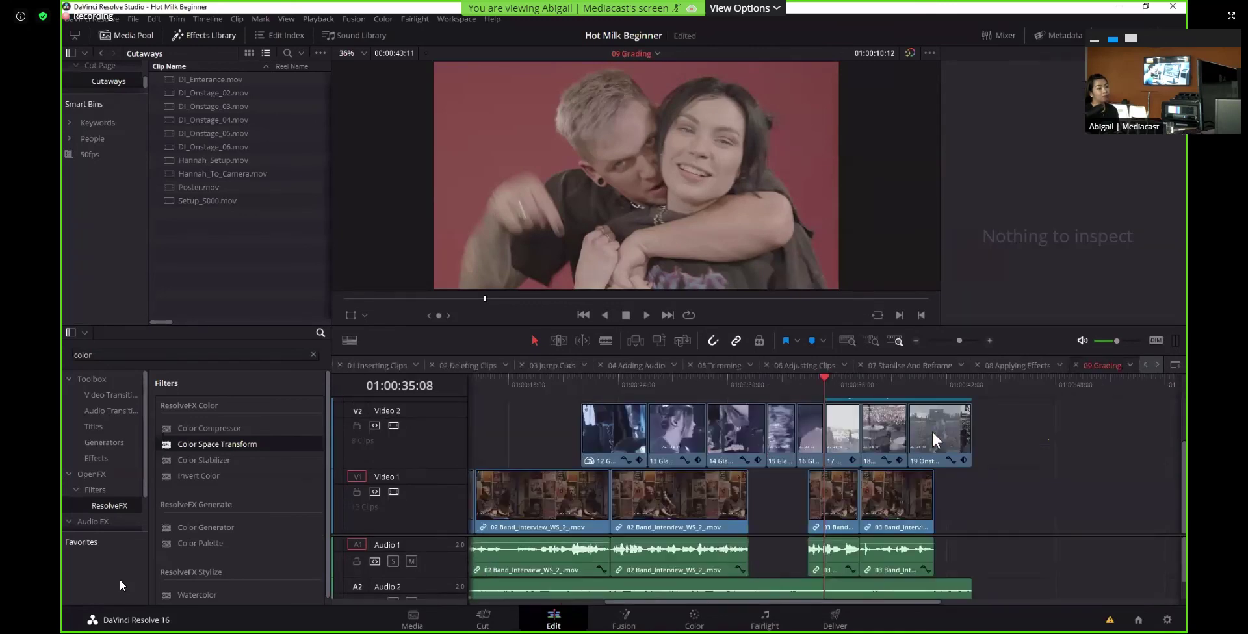
left_click(900, 366)
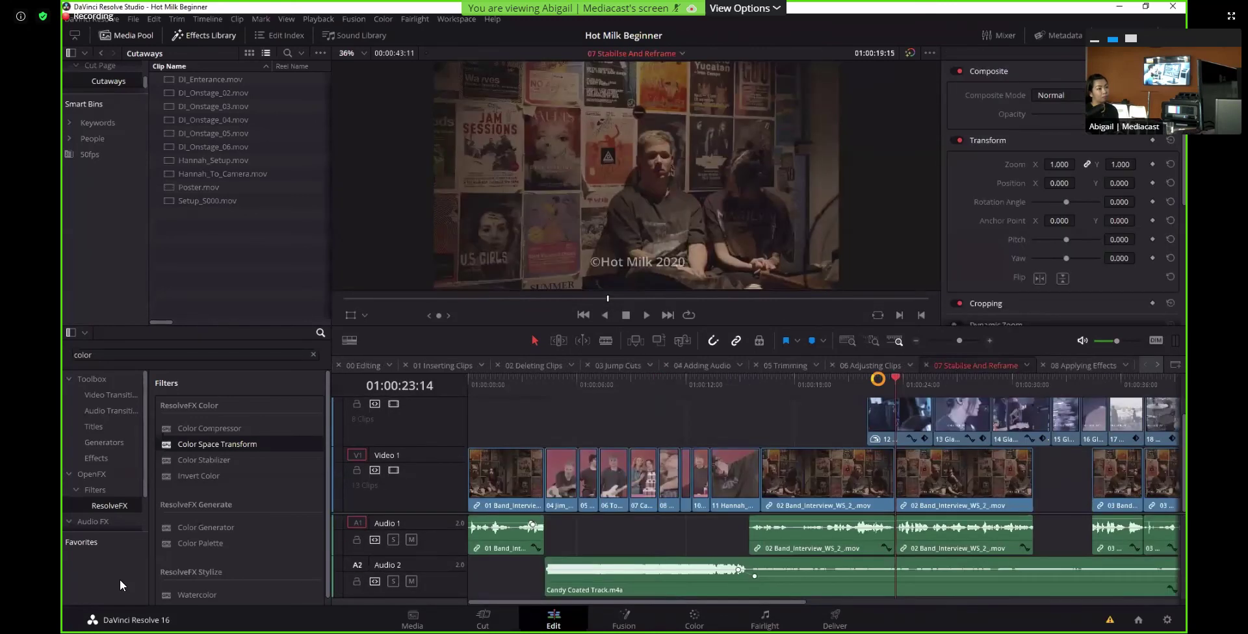
Open the 09 Grading timeline and put the playhead at its end
left_click(1156, 364)
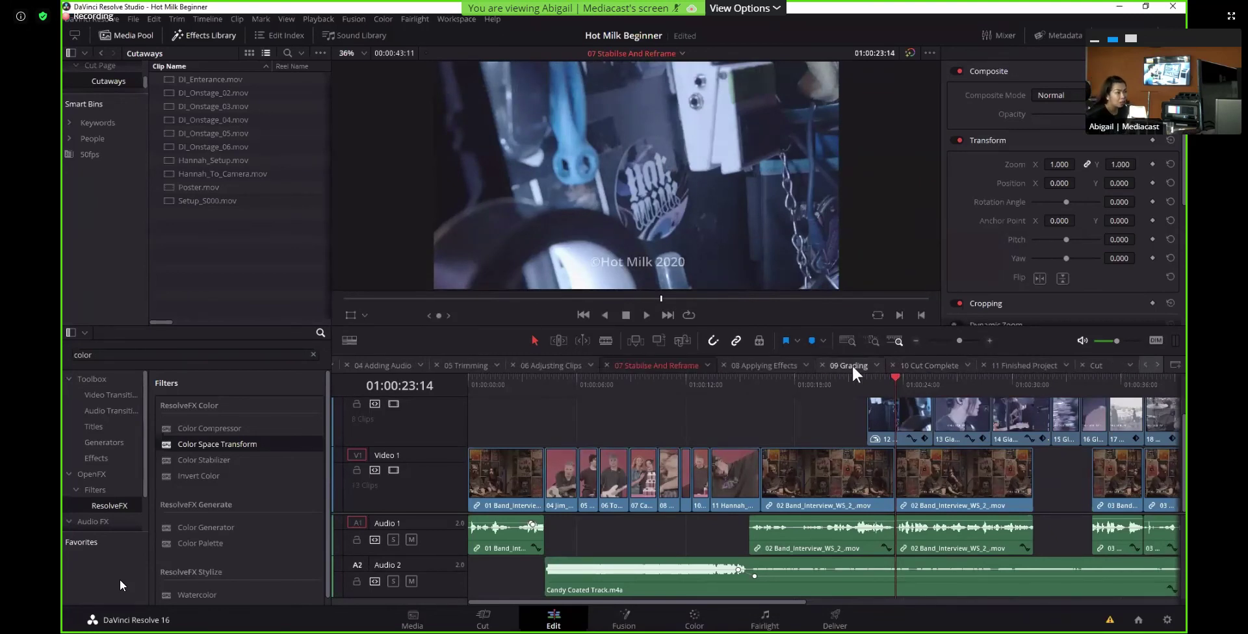
left_click(848, 366)
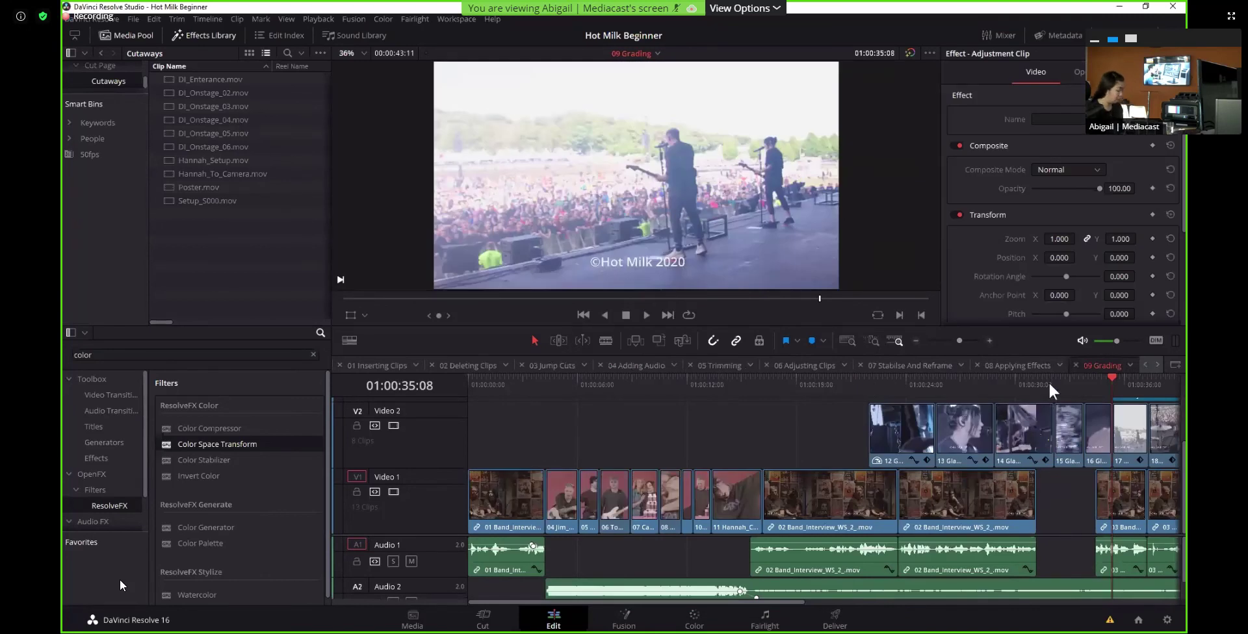
scroll(1048, 381, "down", 1)
left_click(1118, 385)
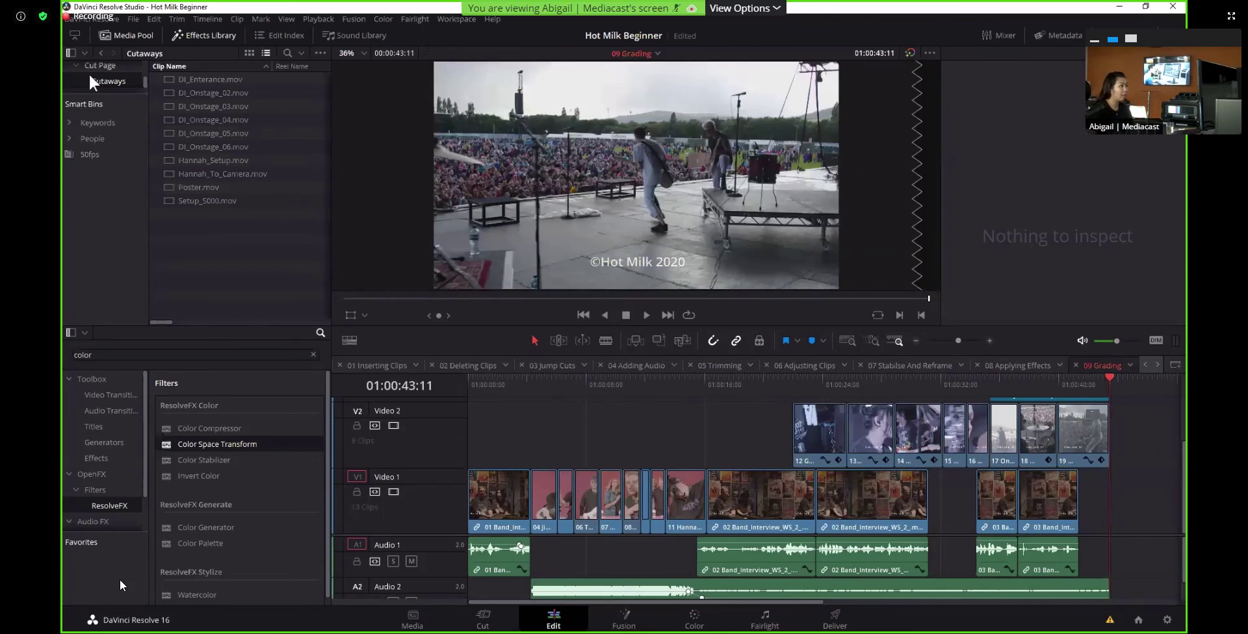
Drag 10 Cut Complete from the Timelines bin onto V1 after the last clip
left_click_drag(119, 93, 119, 206)
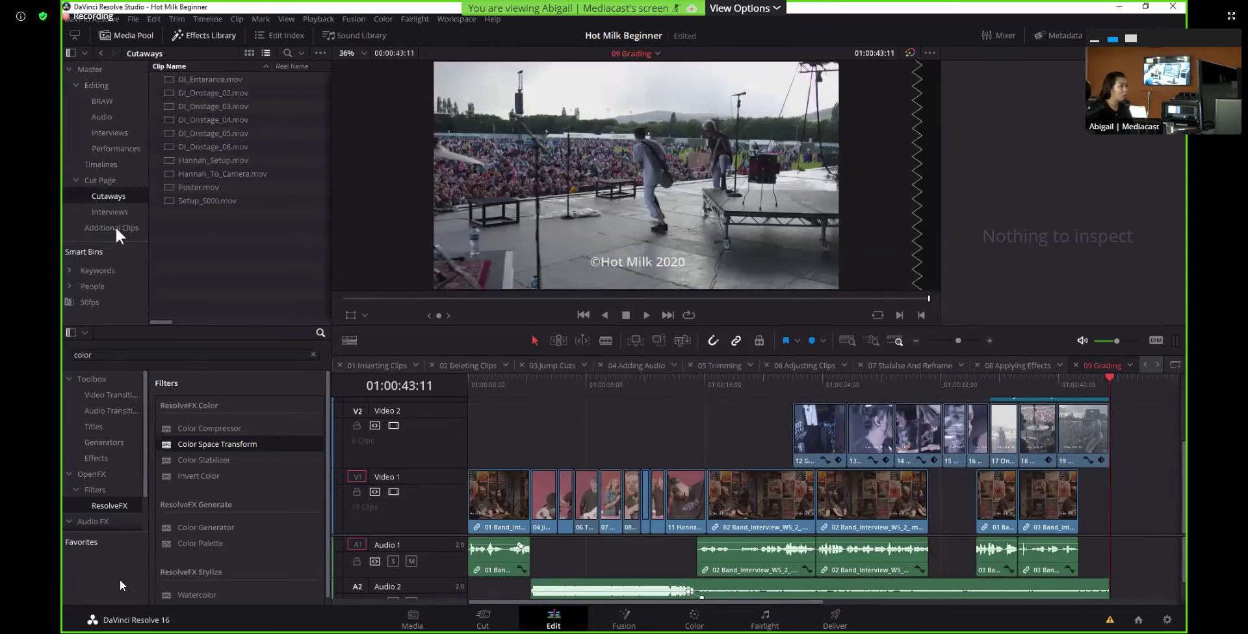
left_click(103, 165)
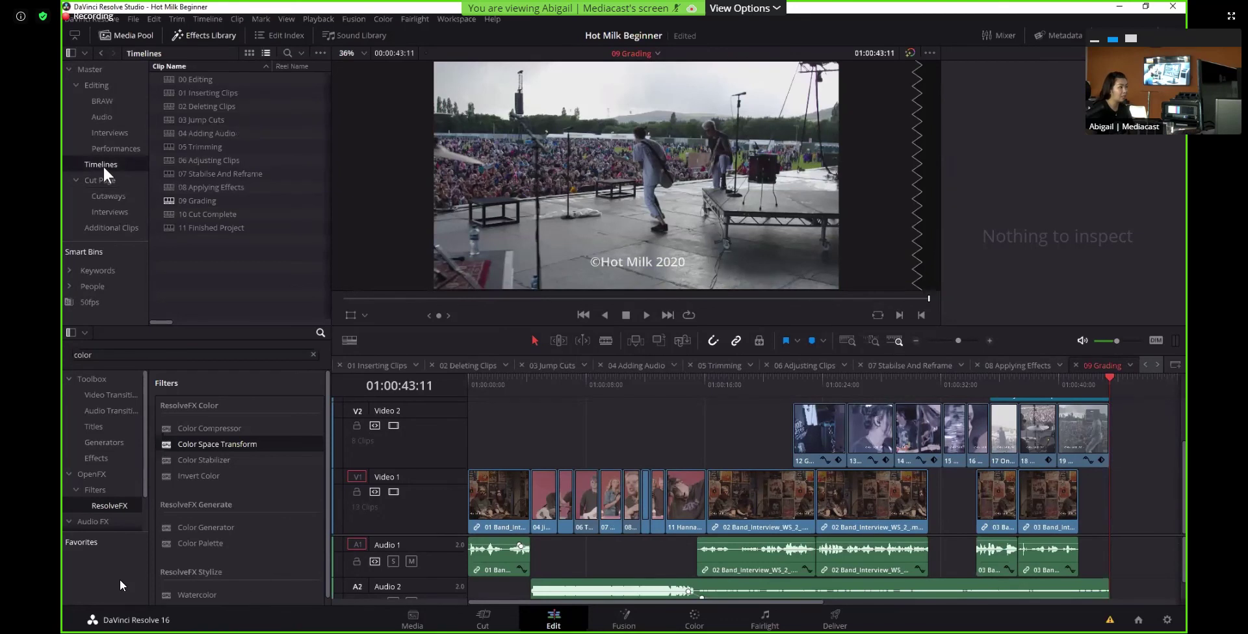
left_click(212, 211)
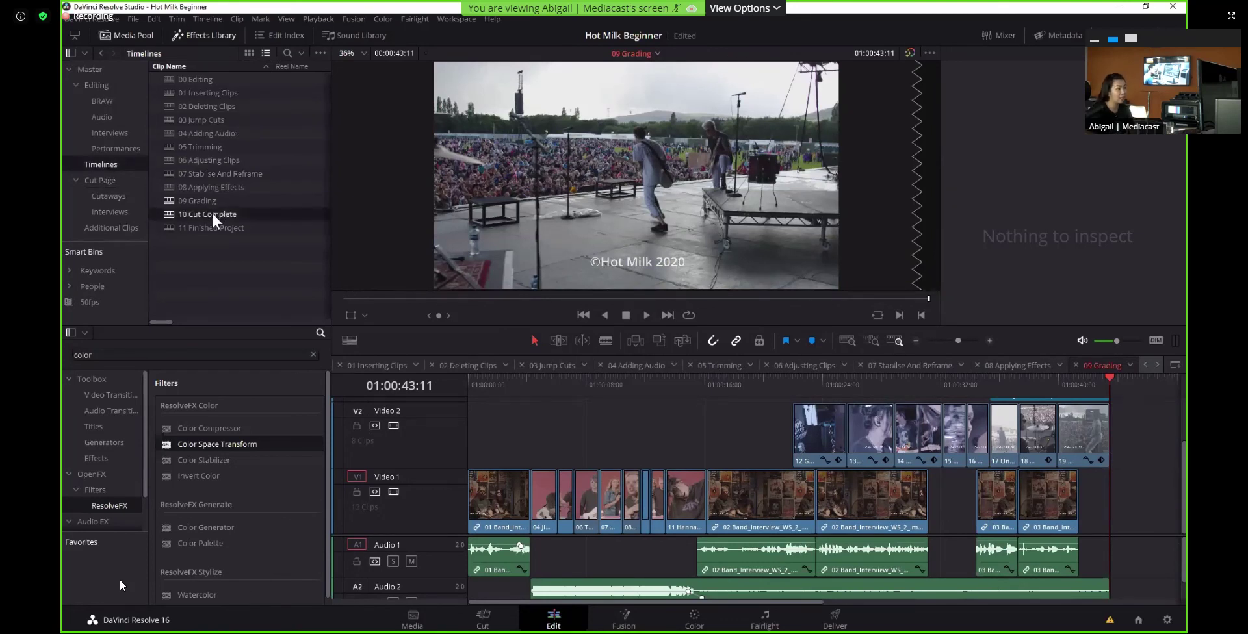
left_click(228, 278)
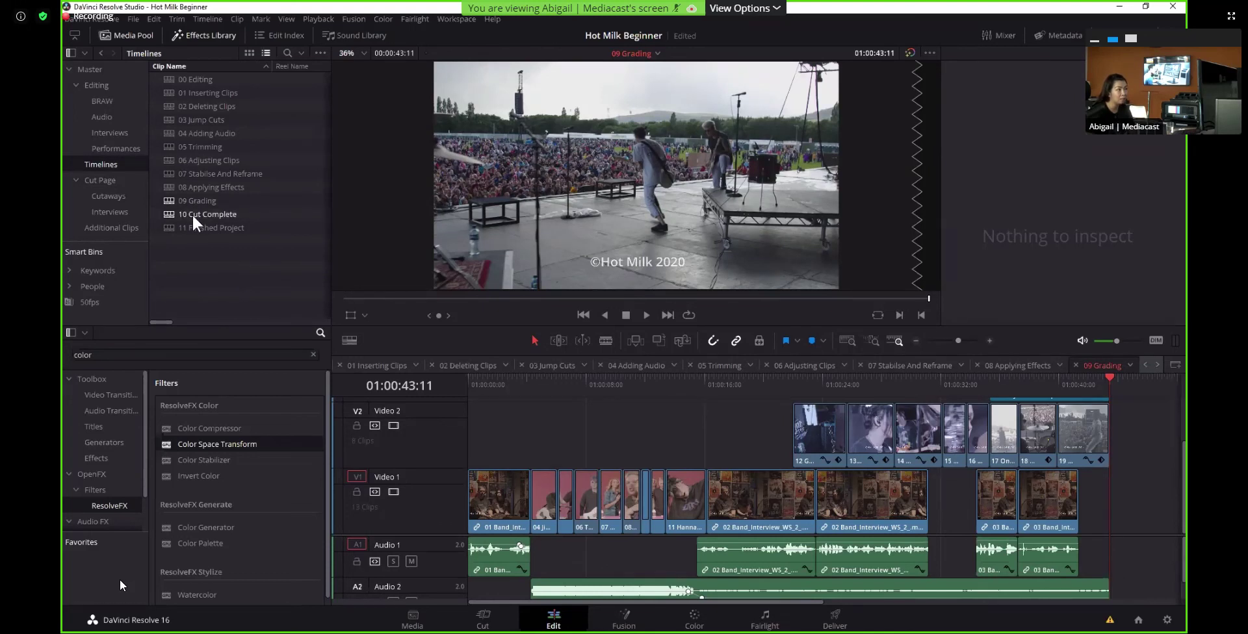
left_click(204, 214)
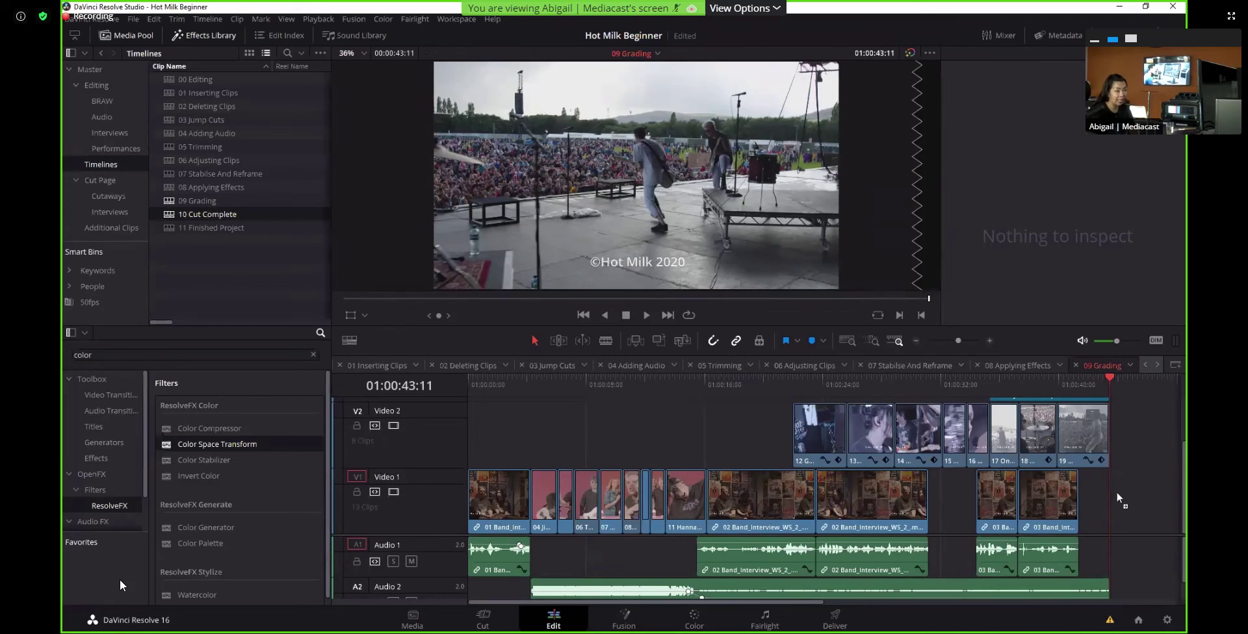
left_click_drag(1116, 497, 1116, 496)
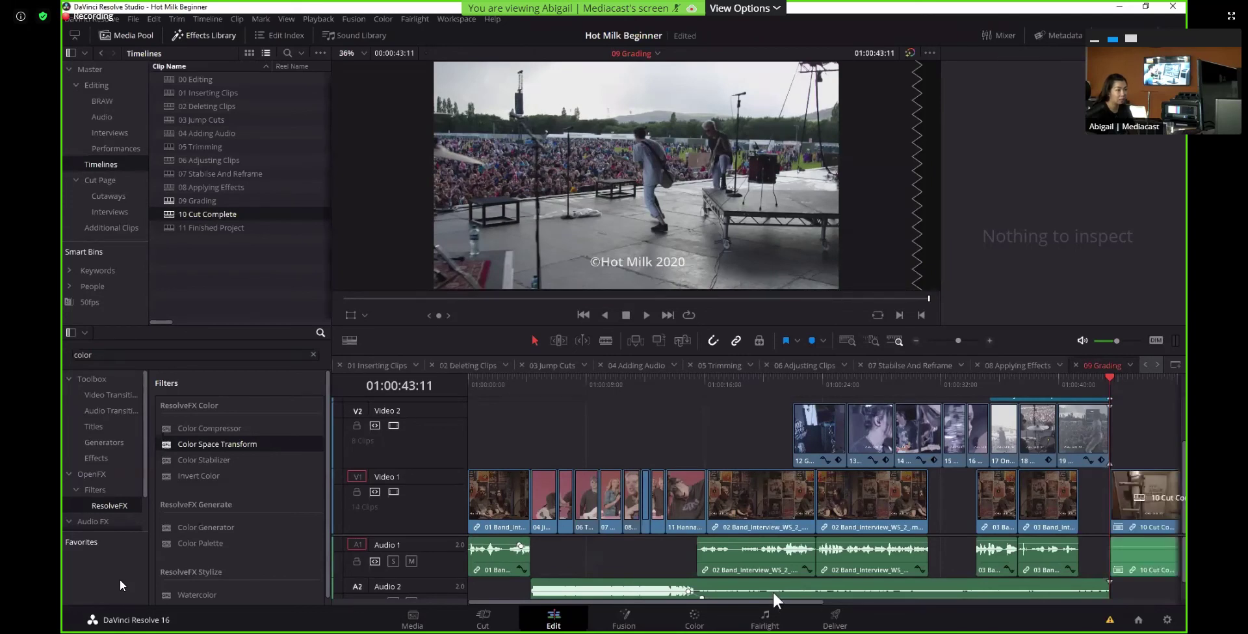
left_click_drag(666, 603, 809, 608)
right_click(785, 509)
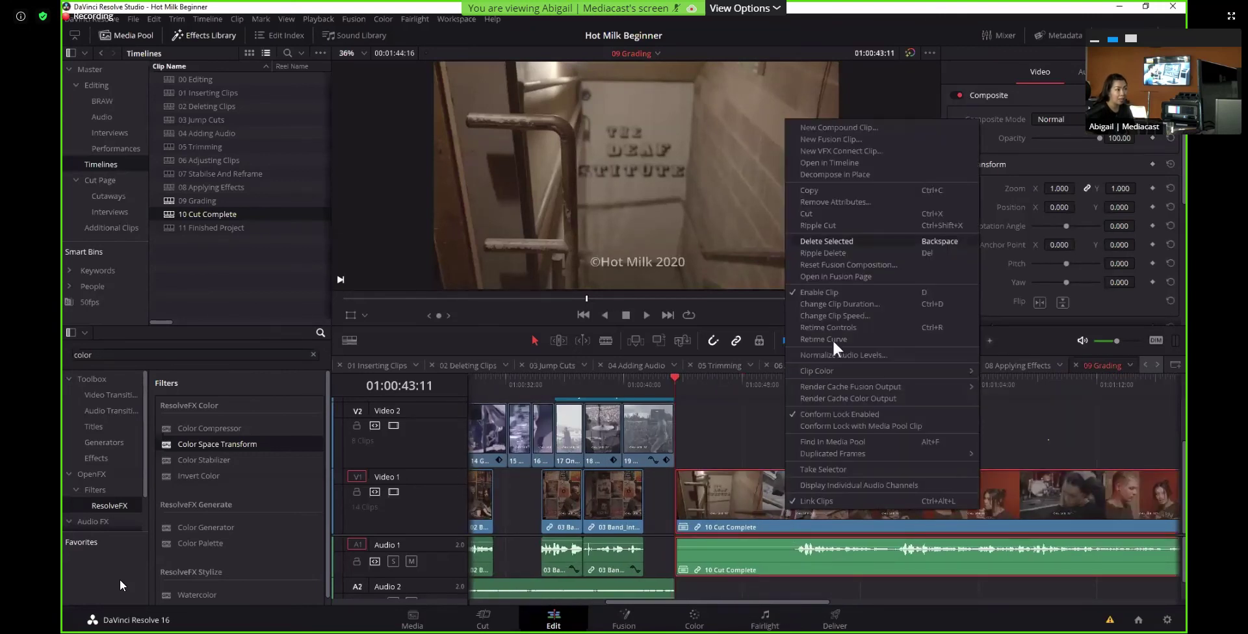
Decompose the 10 Cut Complete clip in place and play through its clips
left_click(836, 173)
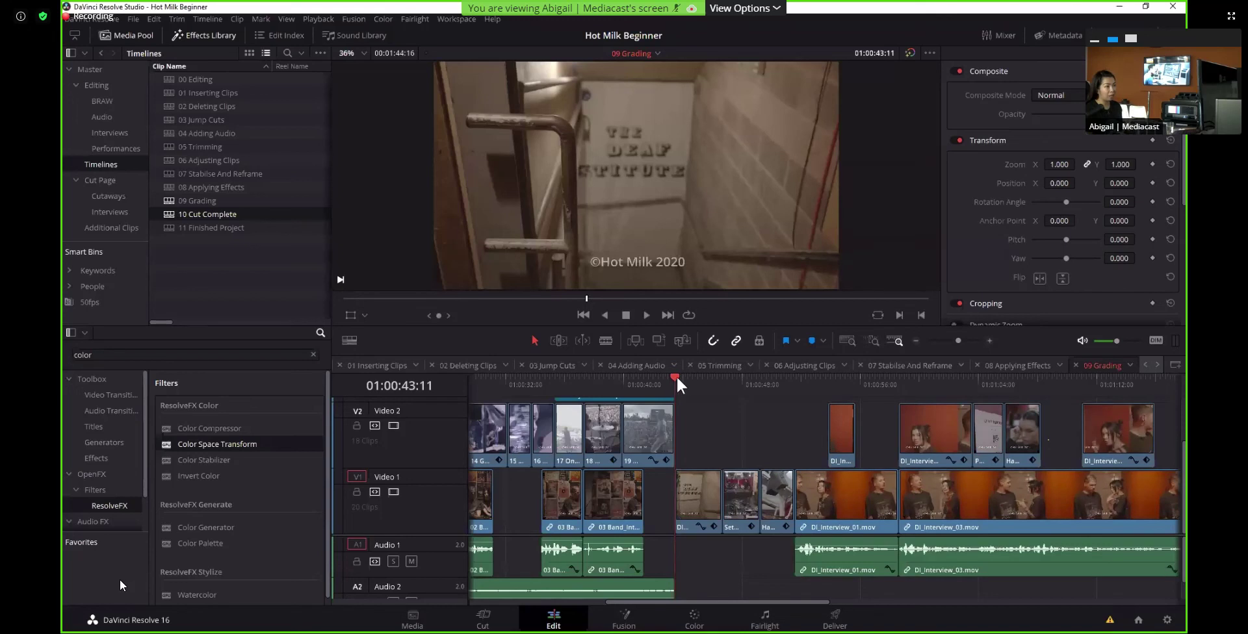
key("space")
left_click_drag(680, 387, 809, 396)
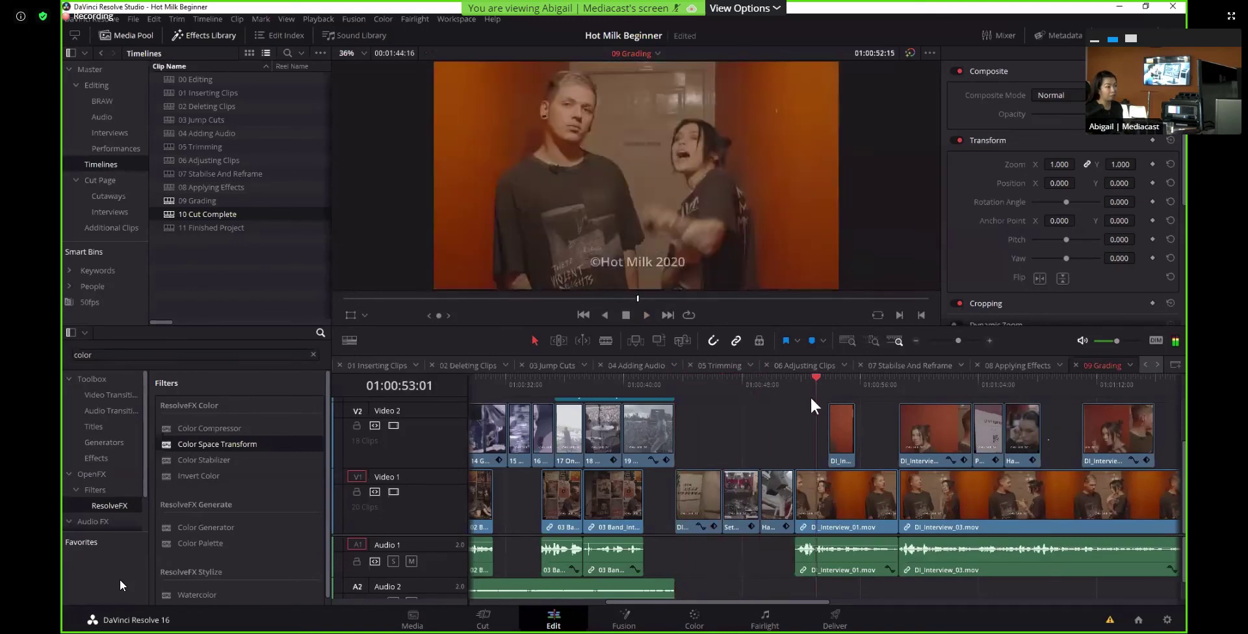
key("l")
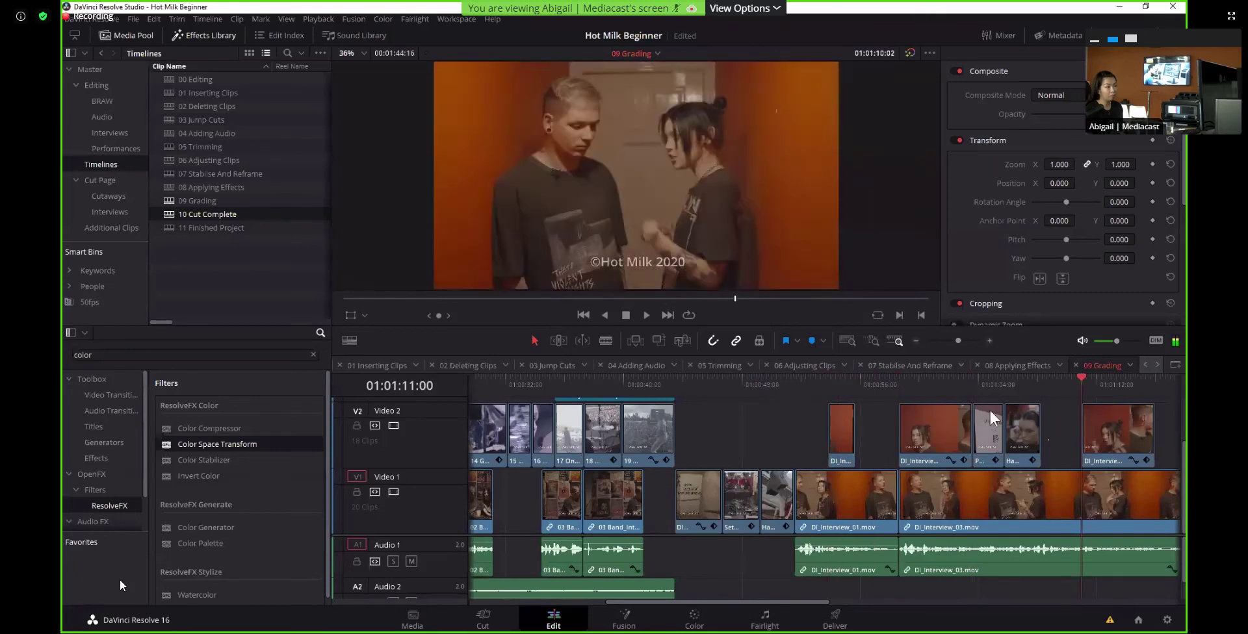
key("space")
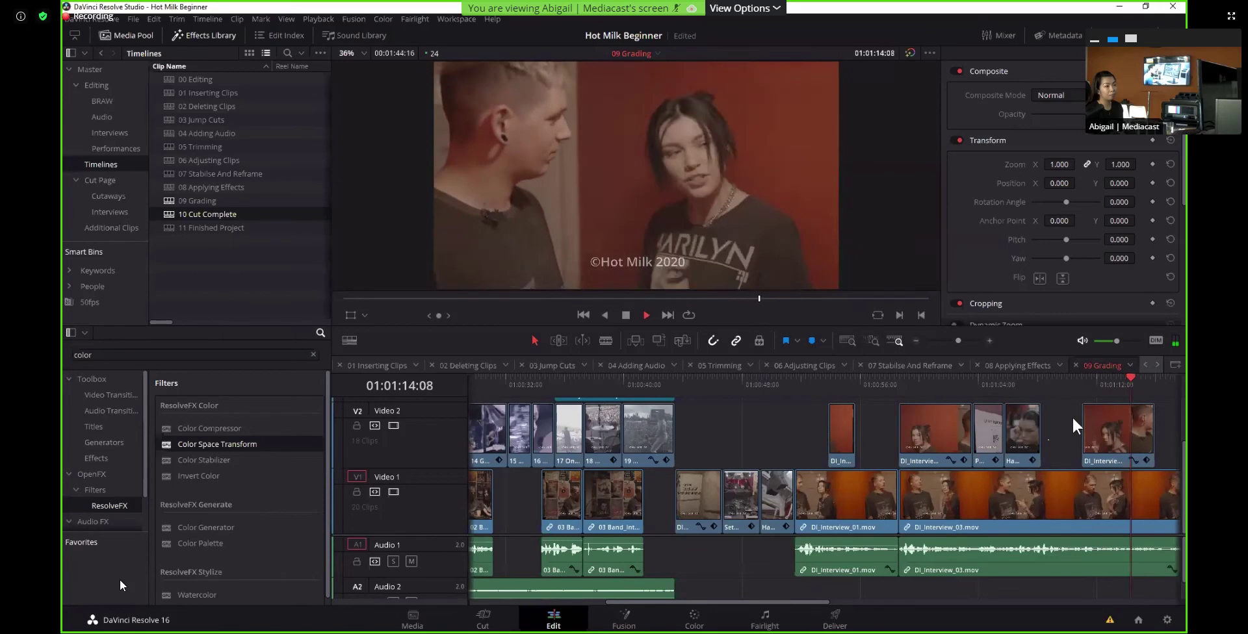
key("space")
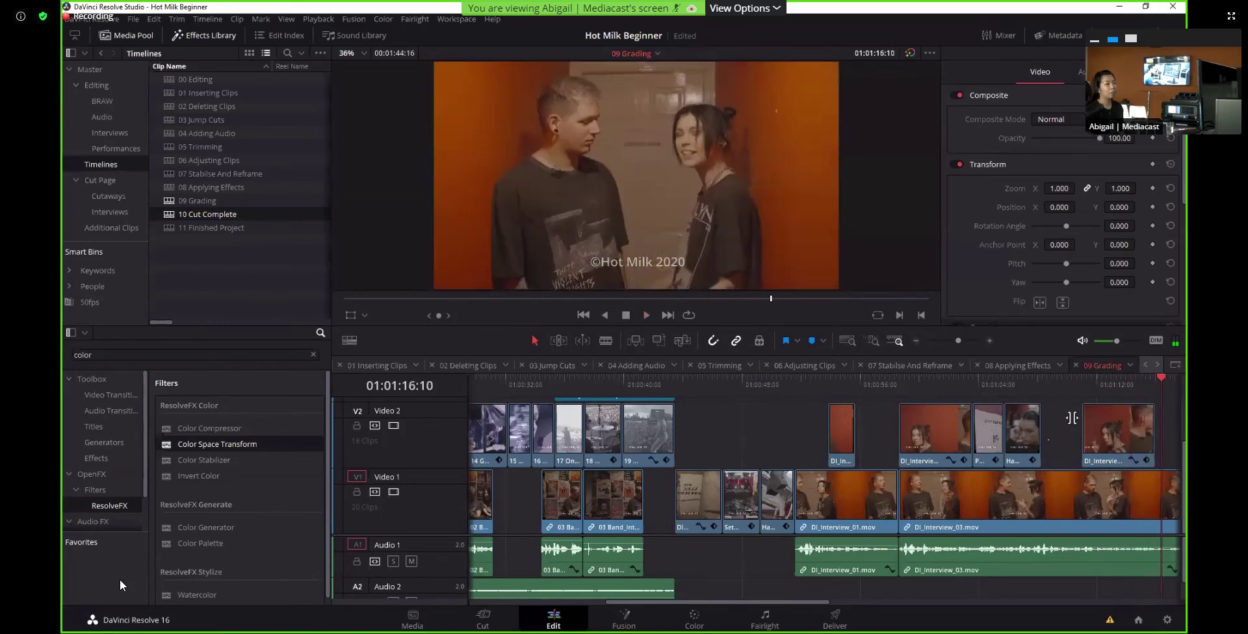
Adjust the timeline zoom slider to view the decomposed clips
left_click(946, 343)
left_click_drag(945, 341, 949, 341)
left_click(959, 340)
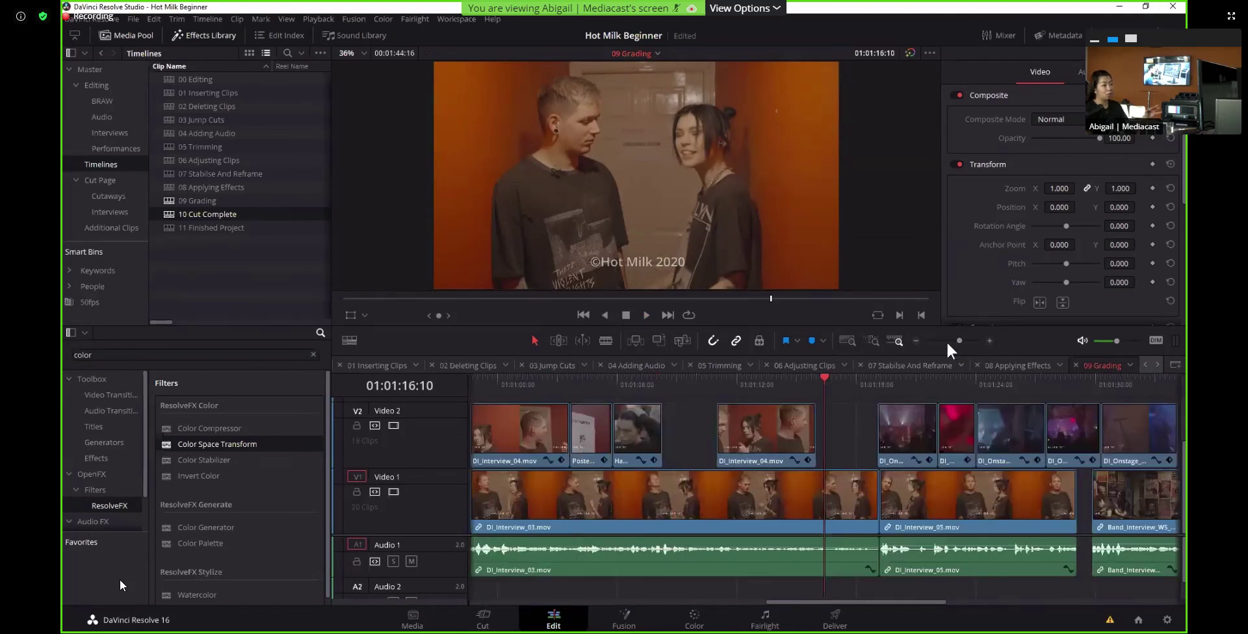
left_click(946, 341)
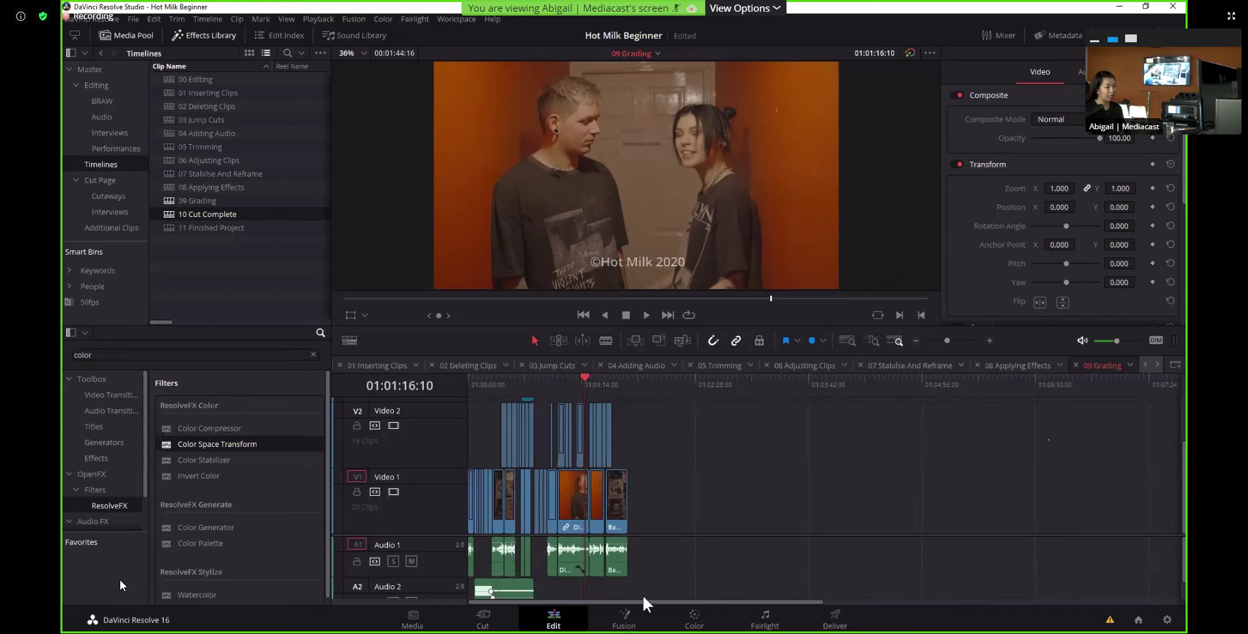
Return to the timeline start, open Additional Clips, and close the Inspector for dual viewers
left_click_drag(587, 385, 474, 375)
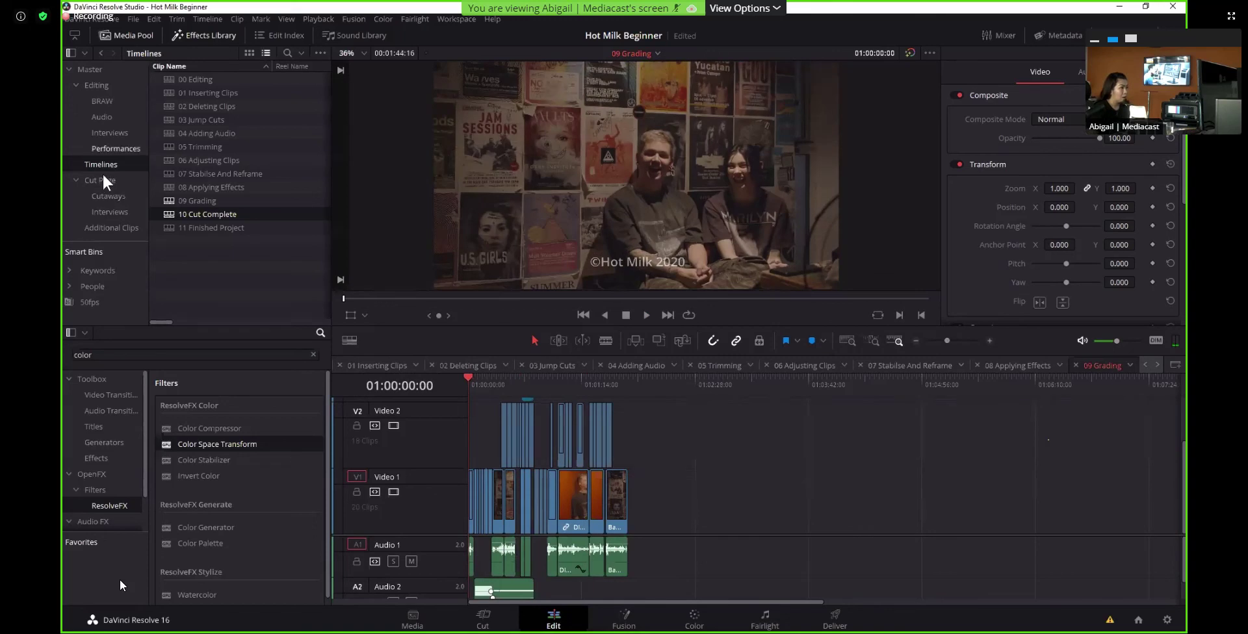
left_click(99, 225)
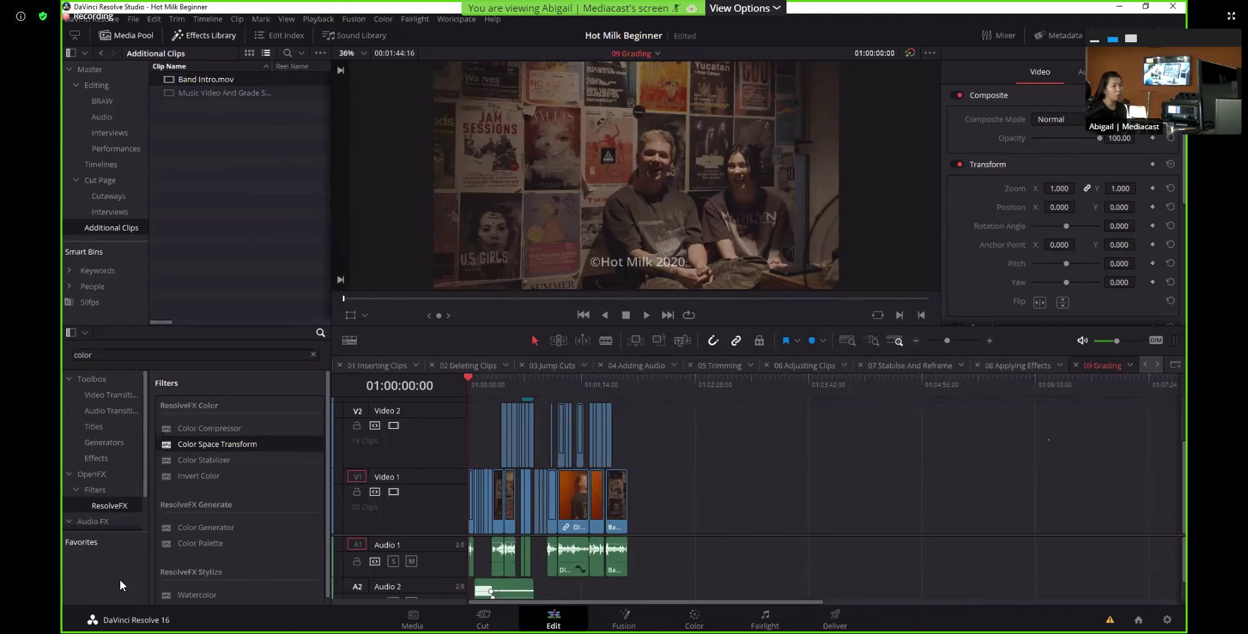
left_click(1105, 35)
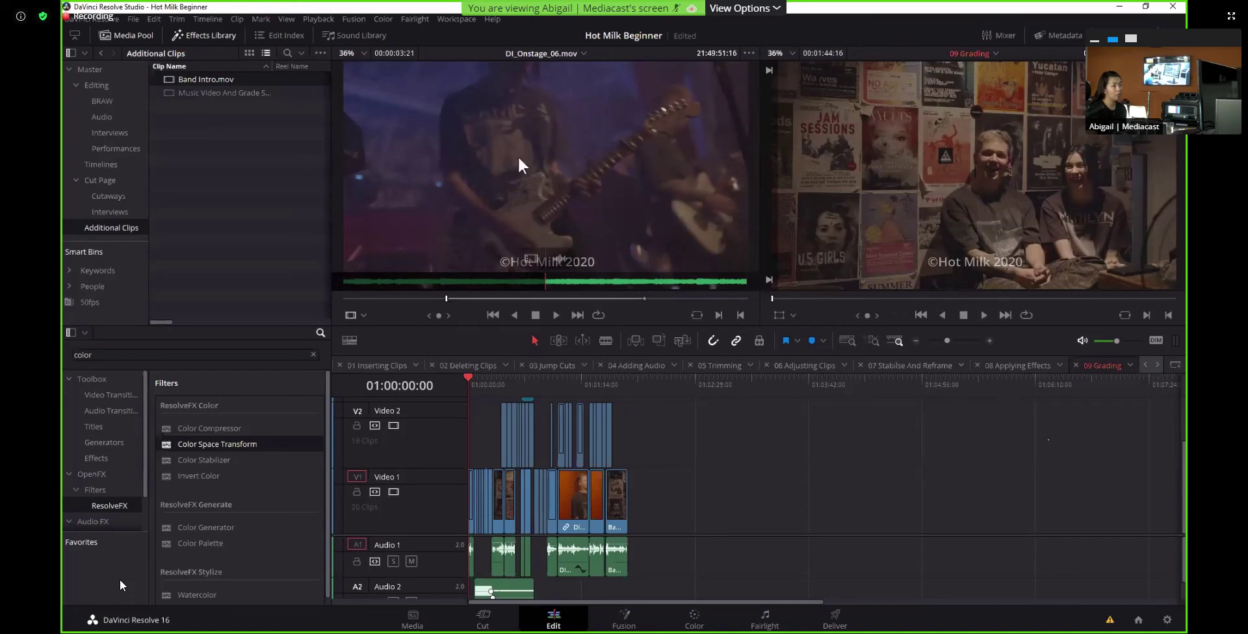
Insert DI_Onstage_06 at the timeline start with F9 and play the new opening
key("F9")
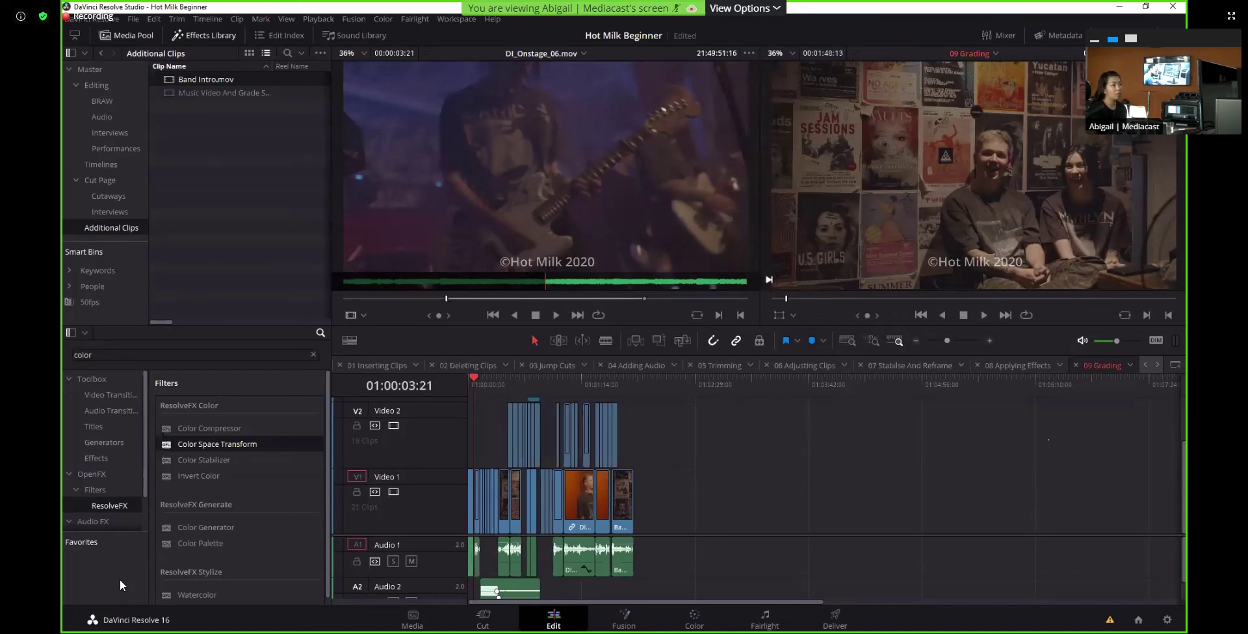
left_click(958, 340)
left_click(483, 382)
key("space")
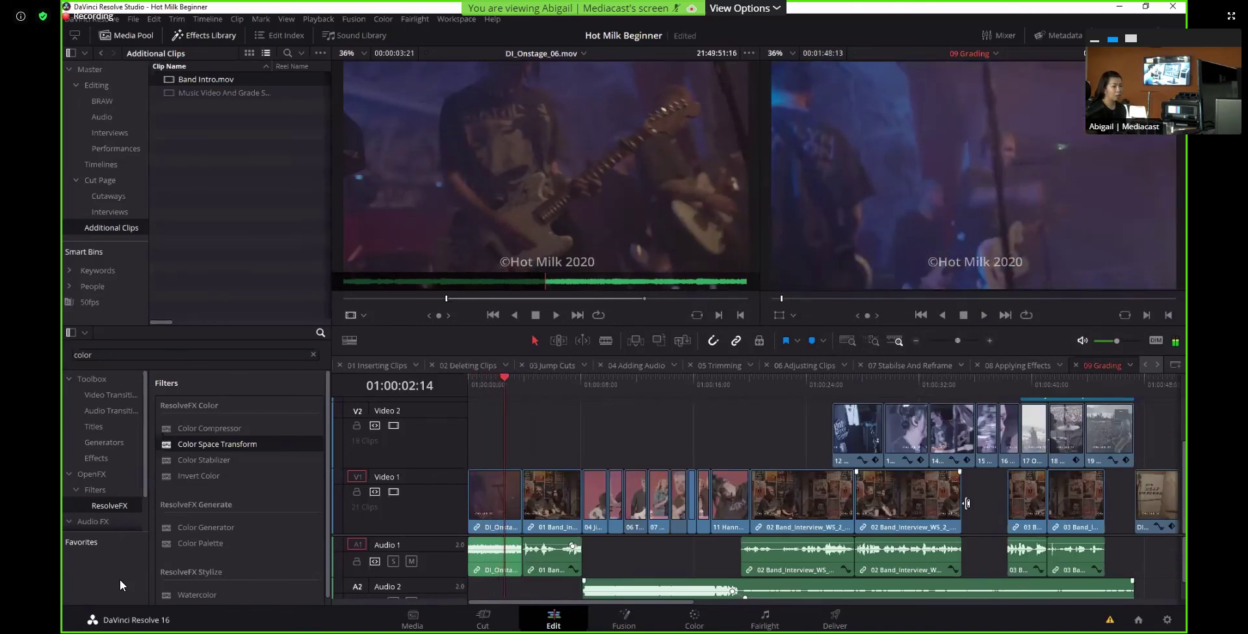
left_click_drag(692, 598, 823, 611)
left_click(700, 377)
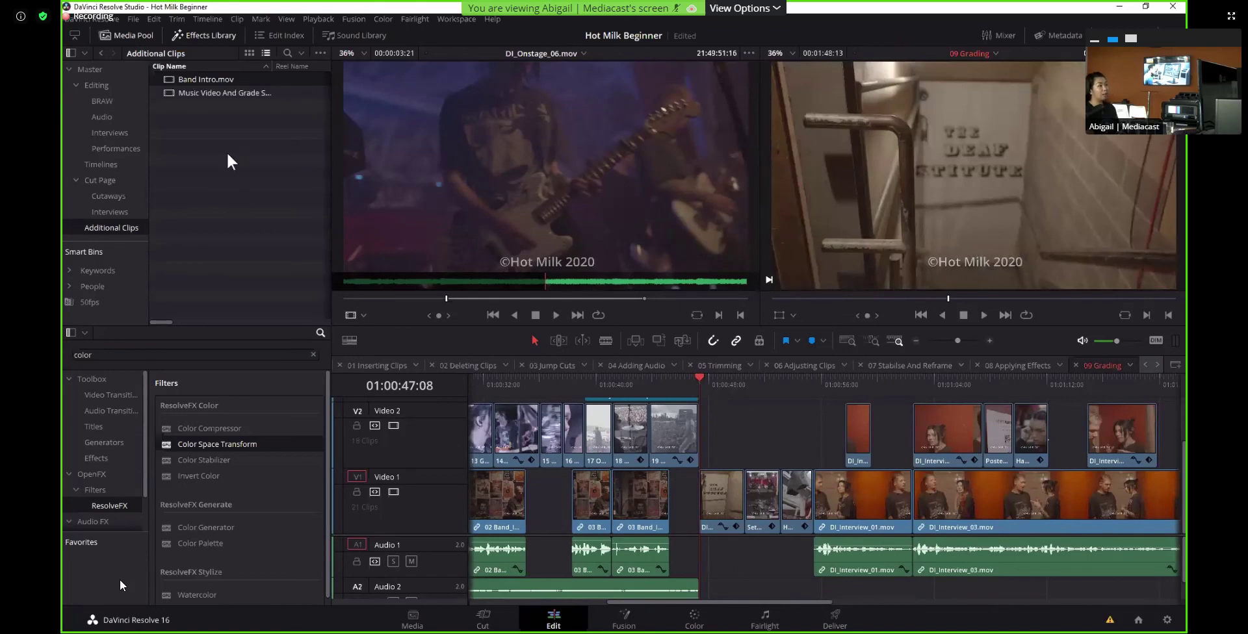
left_click(202, 94)
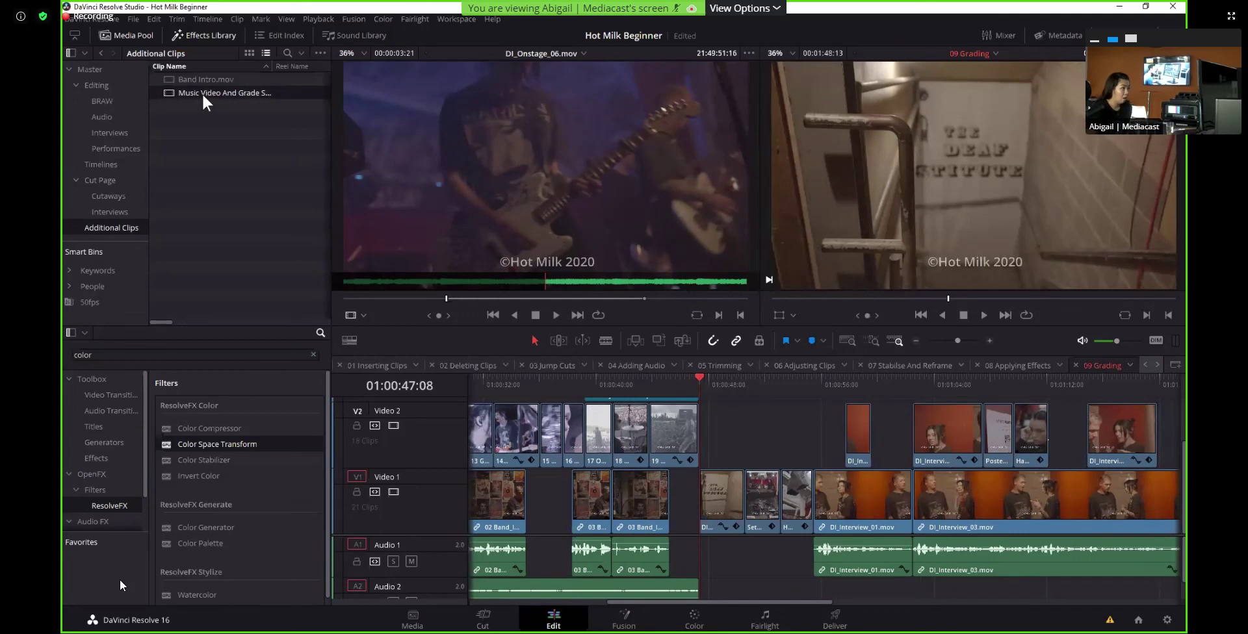
Insert Music Video And Grade Session.mov at the playhead and review its ending
double_click(201, 93)
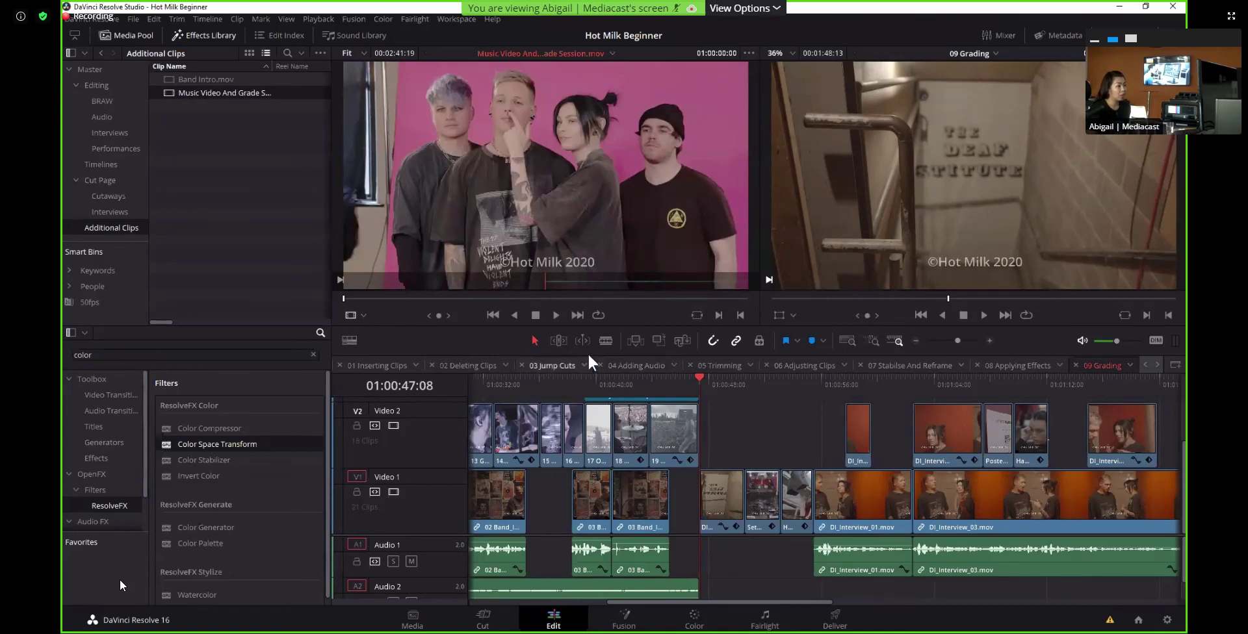
left_click(634, 344)
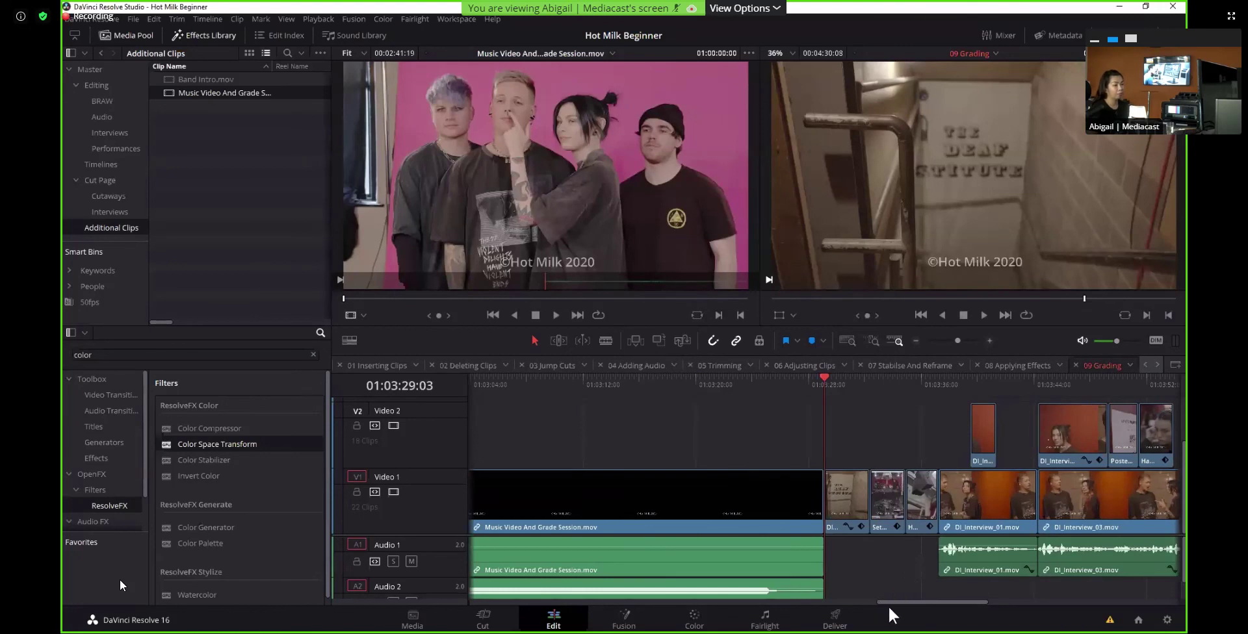
left_click_drag(958, 340, 951, 342)
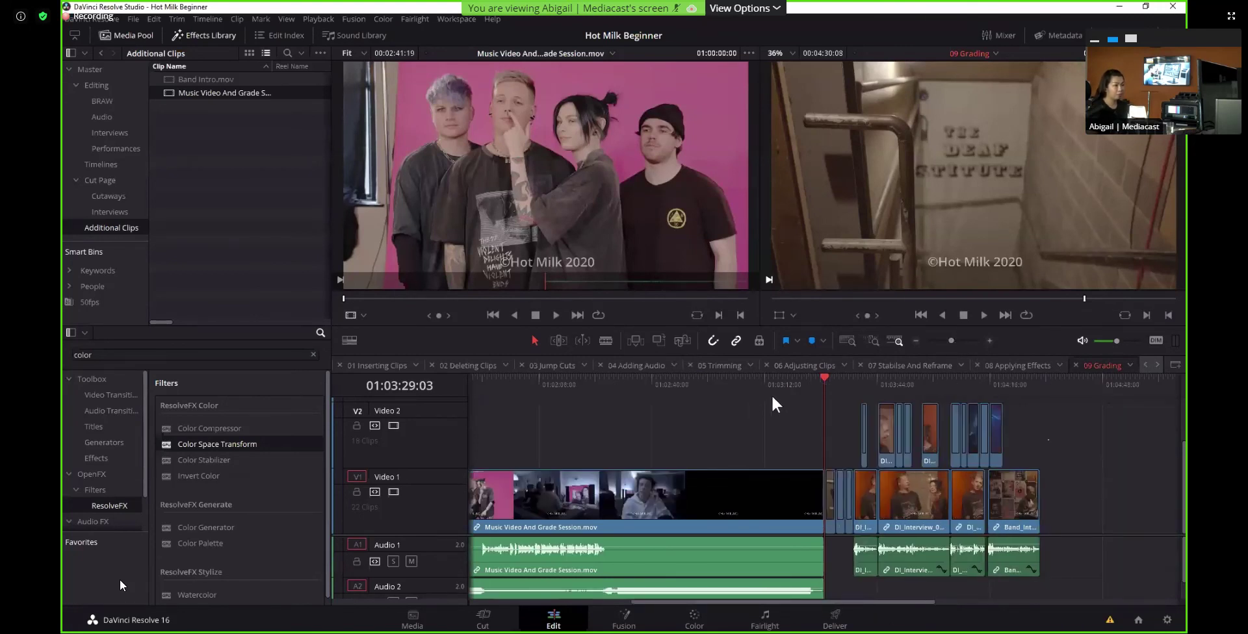
left_click_drag(838, 381, 597, 367)
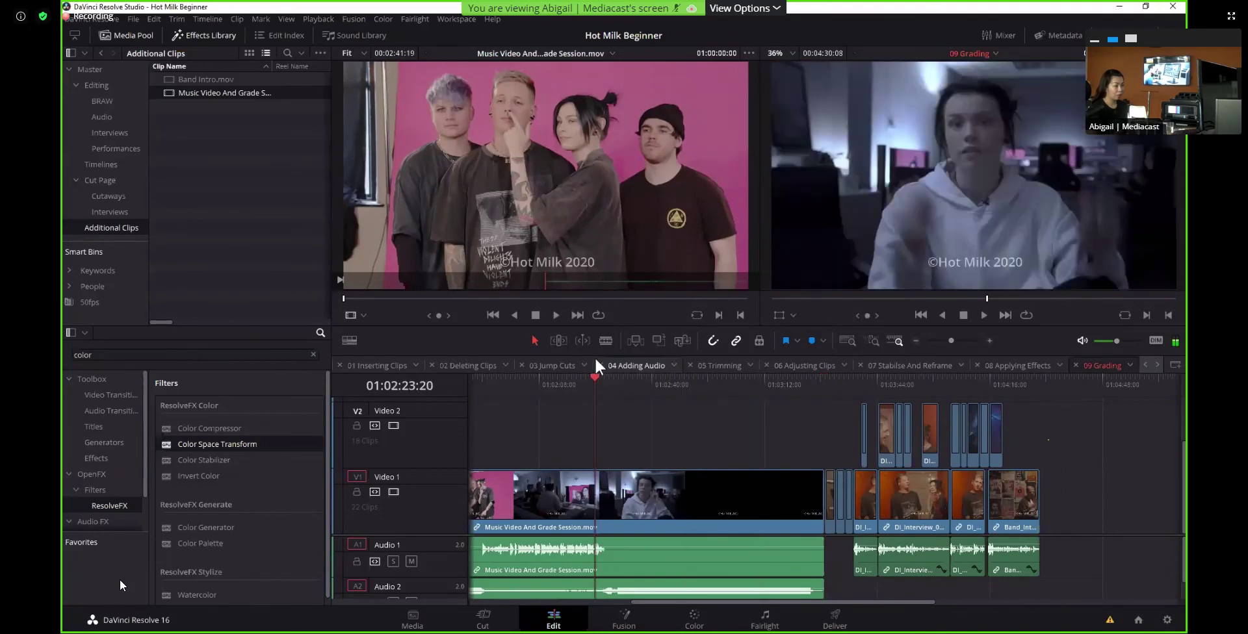
key("space")
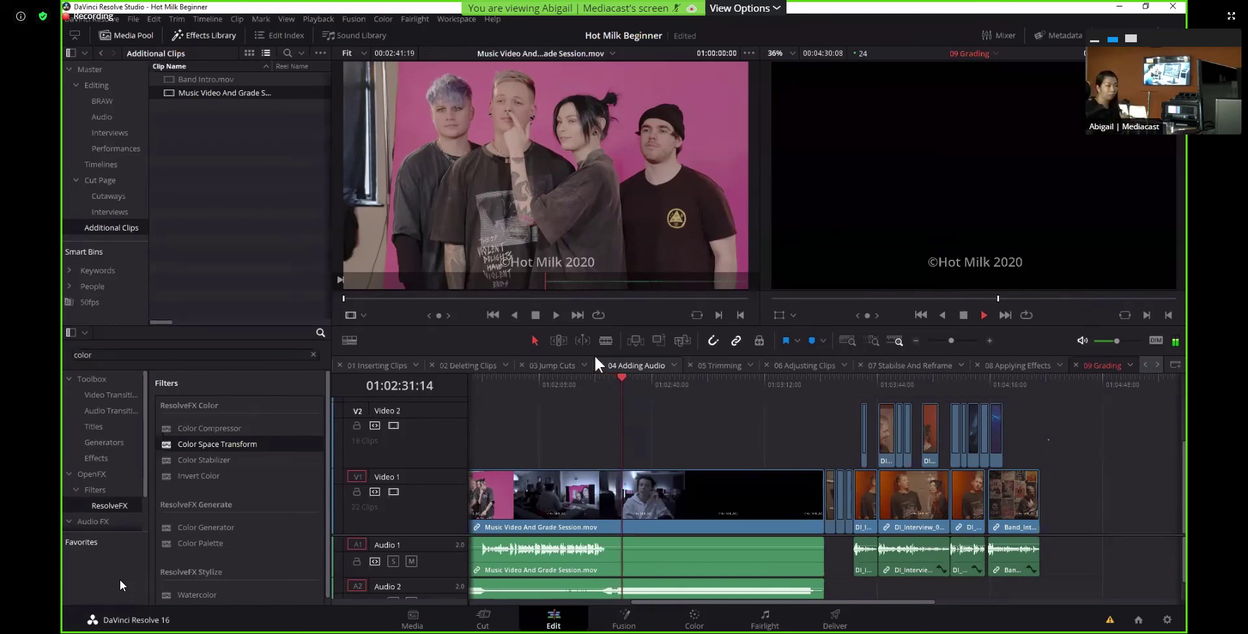
key("space")
left_click_drag(631, 387, 605, 388)
key("space")
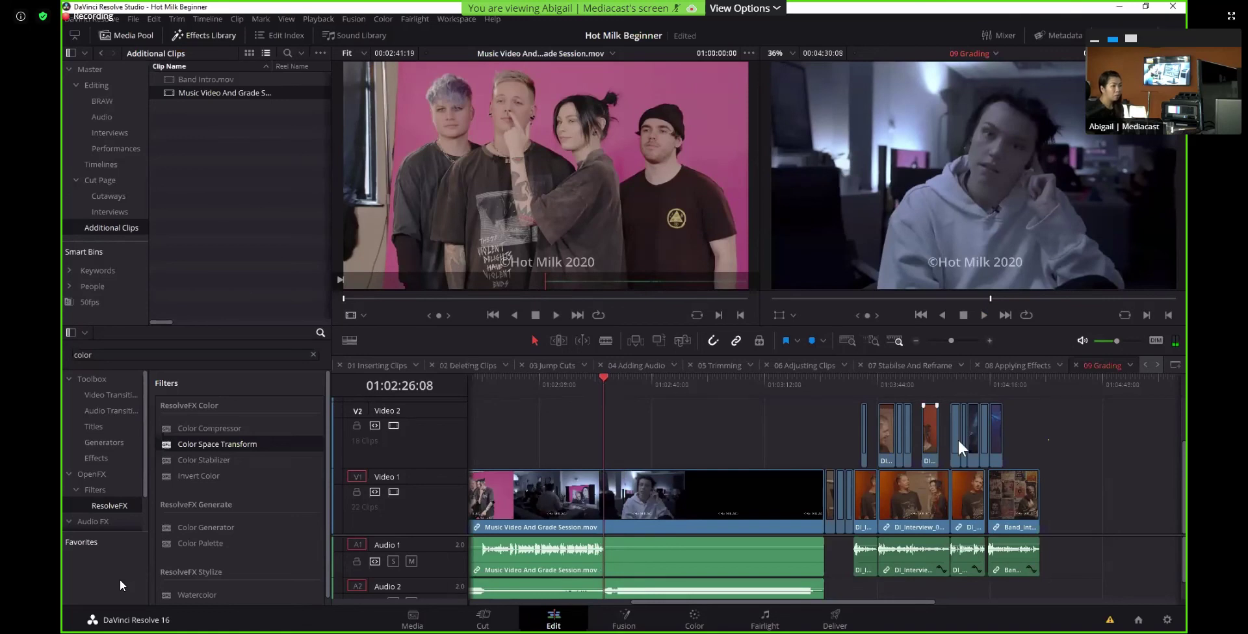
Pull the later clips left to close the gap, play back, and save
left_click_drag(828, 417, 1040, 565)
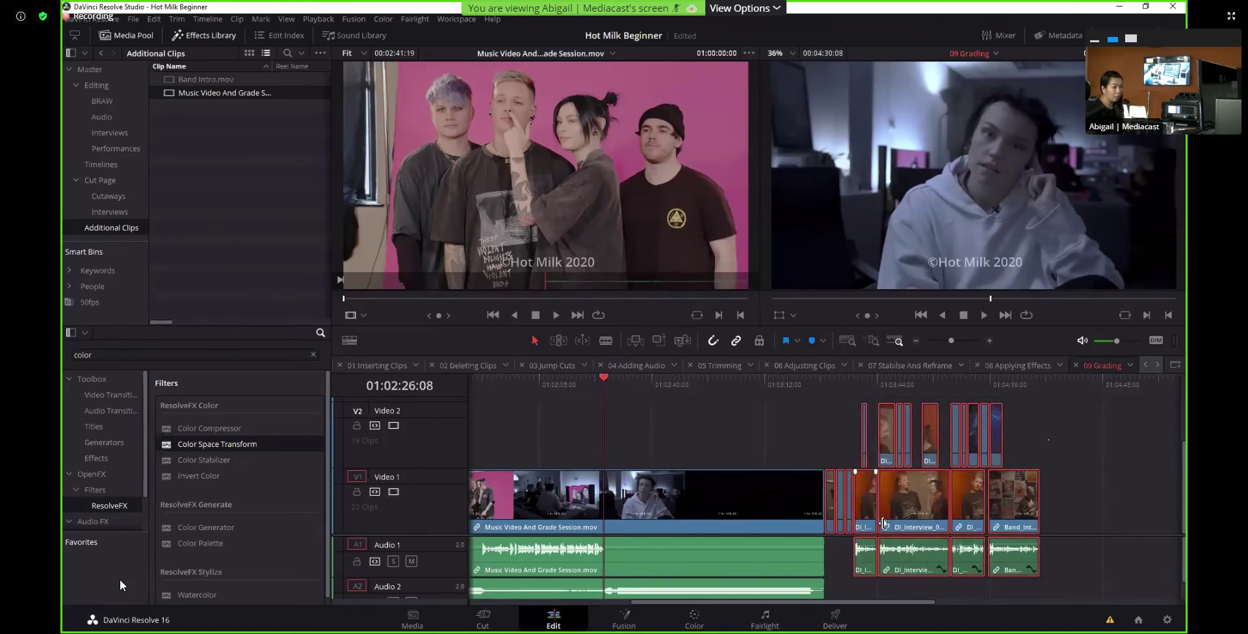
left_click_drag(862, 514, 645, 516)
key("space")
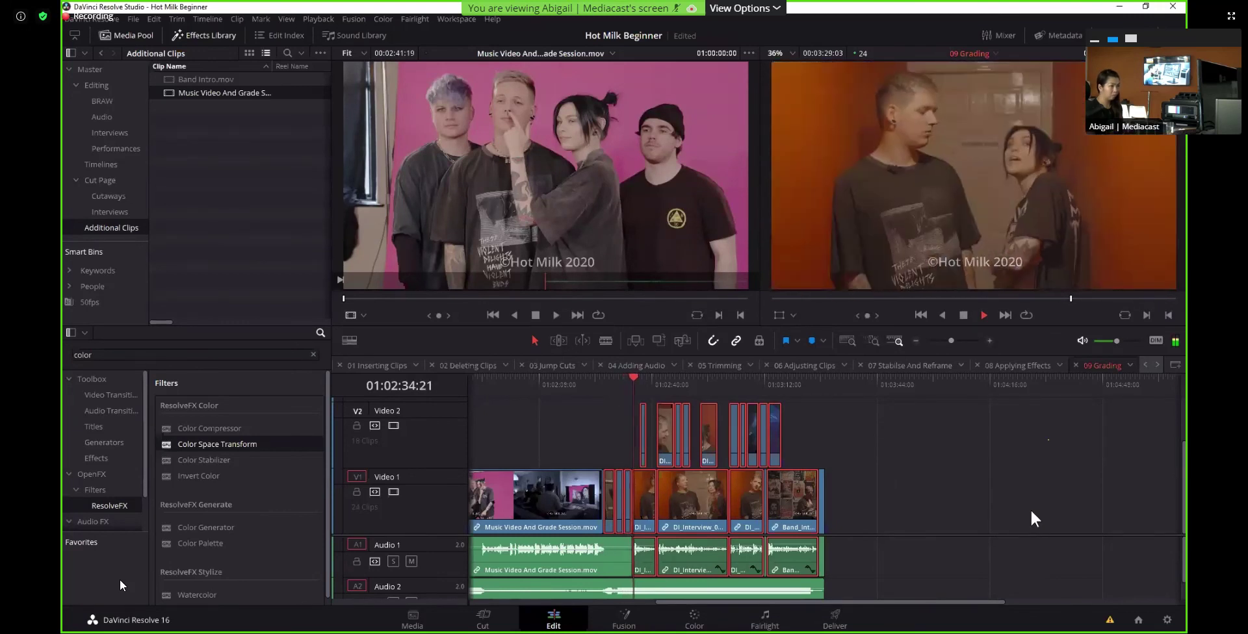
key("space")
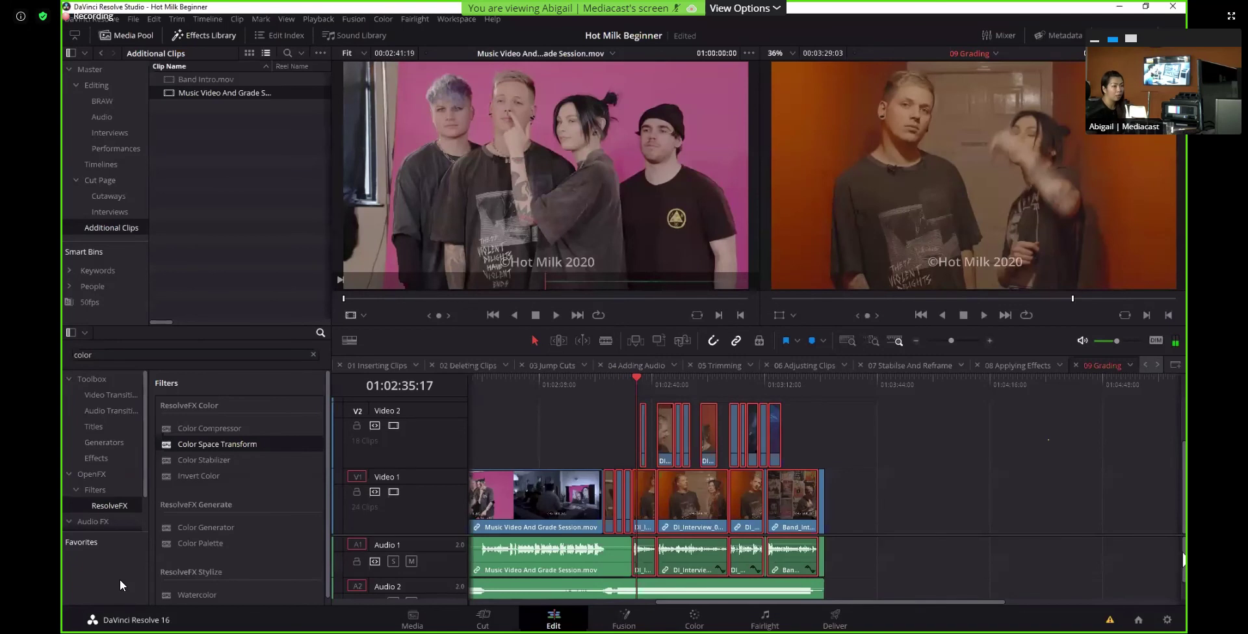
key("ctrl+s")
Deselect all clips and zoom in around the playhead at 01:02:34:11
scroll(910, 536, "down", 1)
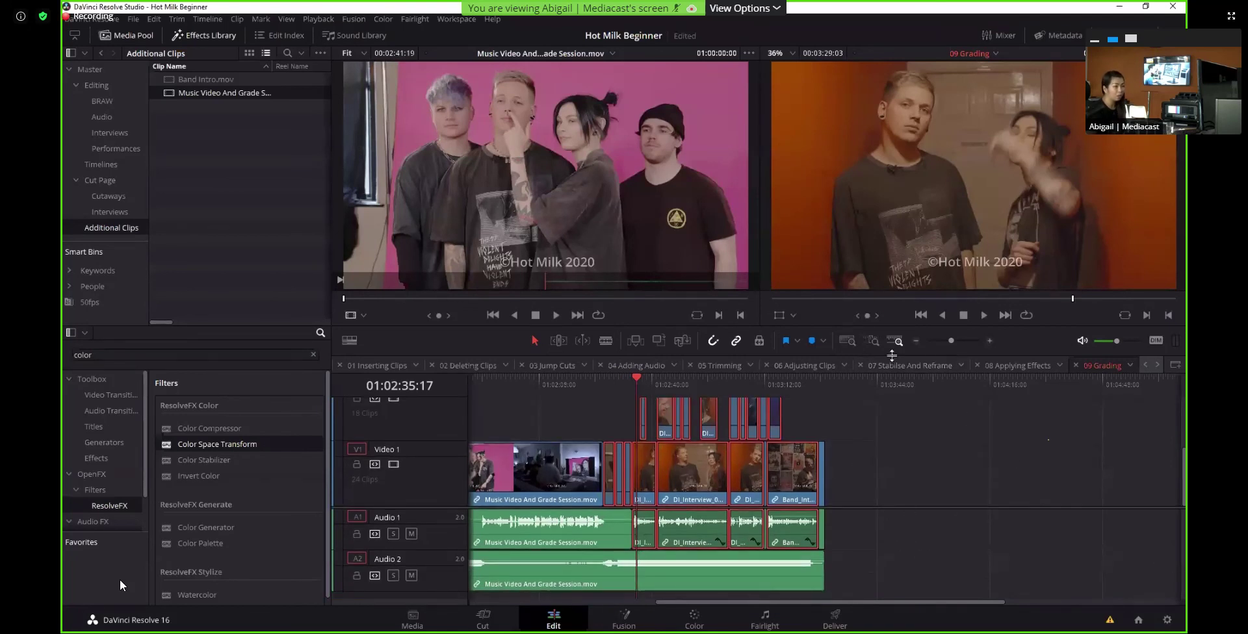
left_click(846, 520)
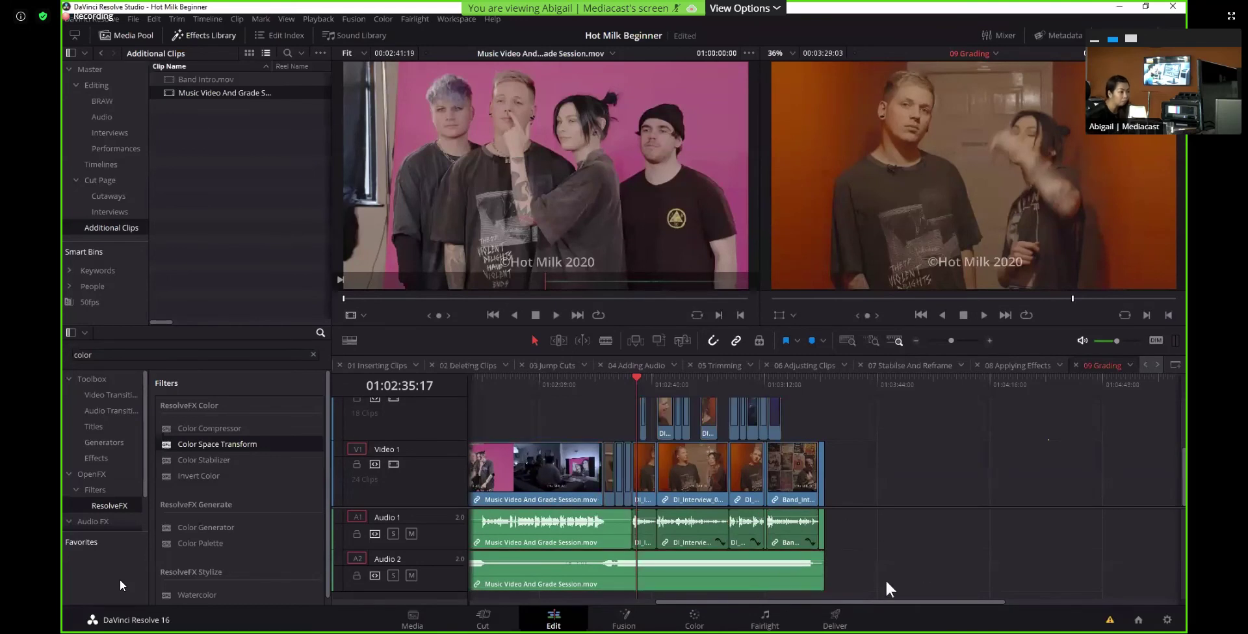
left_click(634, 383)
left_click_drag(950, 340, 957, 340)
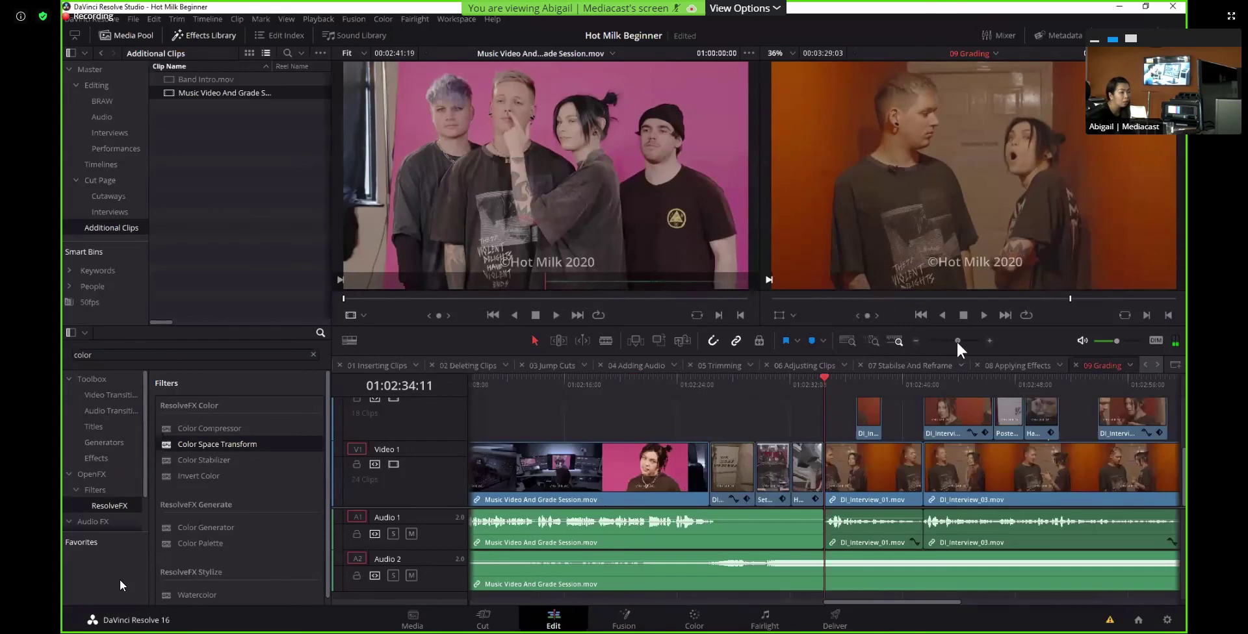
Keyframe the Audio 2 music and duck it to -5.23 dB, then play back to check
left_click(819, 561, "alt")
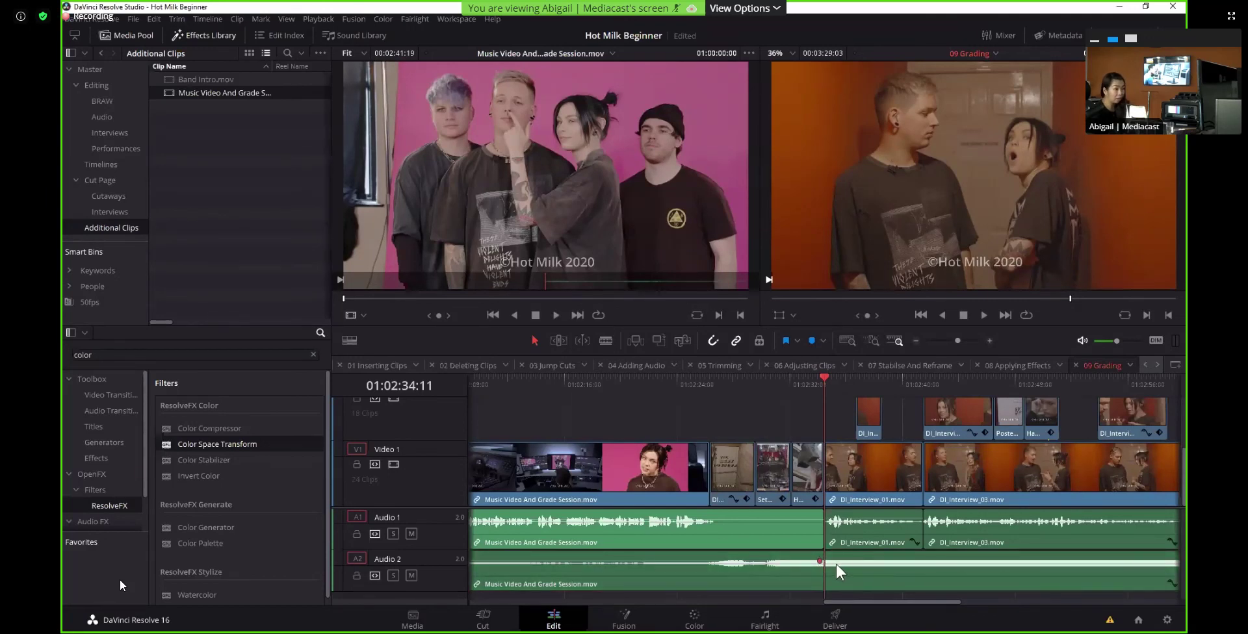
left_click_drag(832, 563, 828, 560)
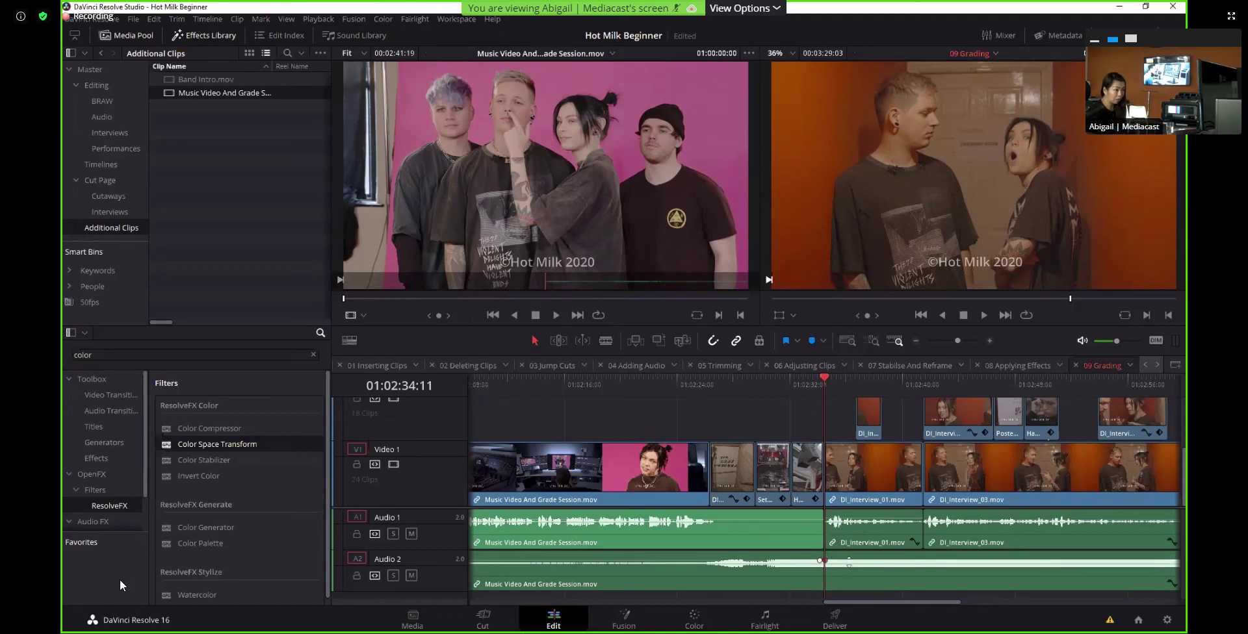
left_click_drag(849, 557, 849, 563)
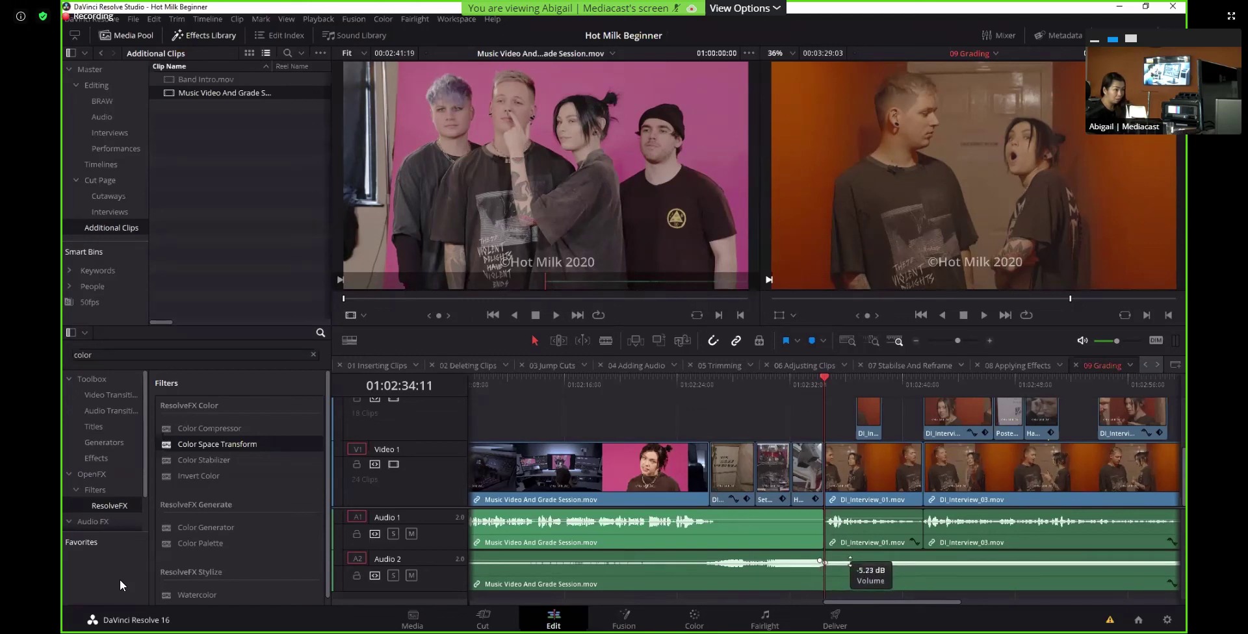
key("space")
key("space")
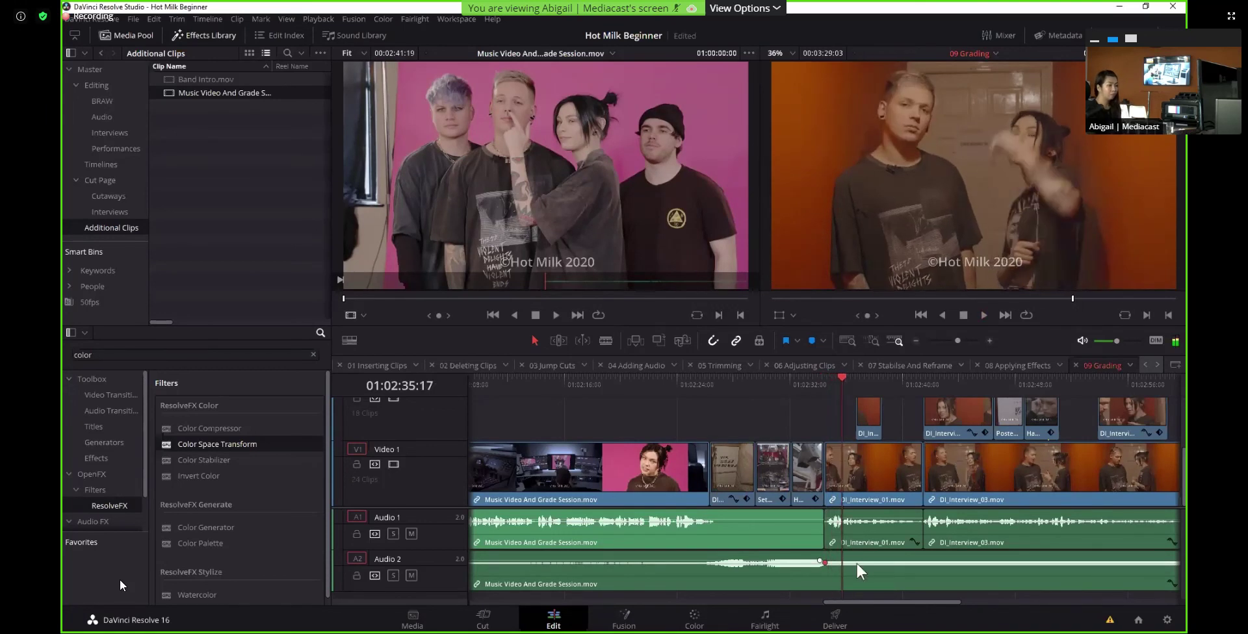
mouse_move(857, 560)
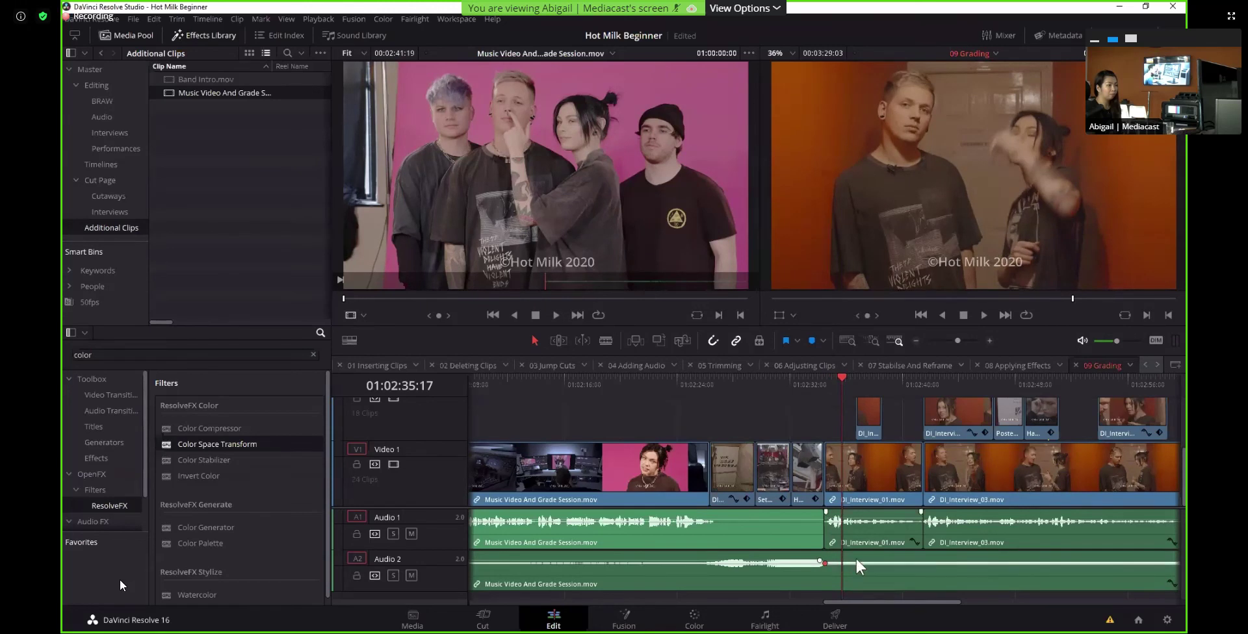
key("space")
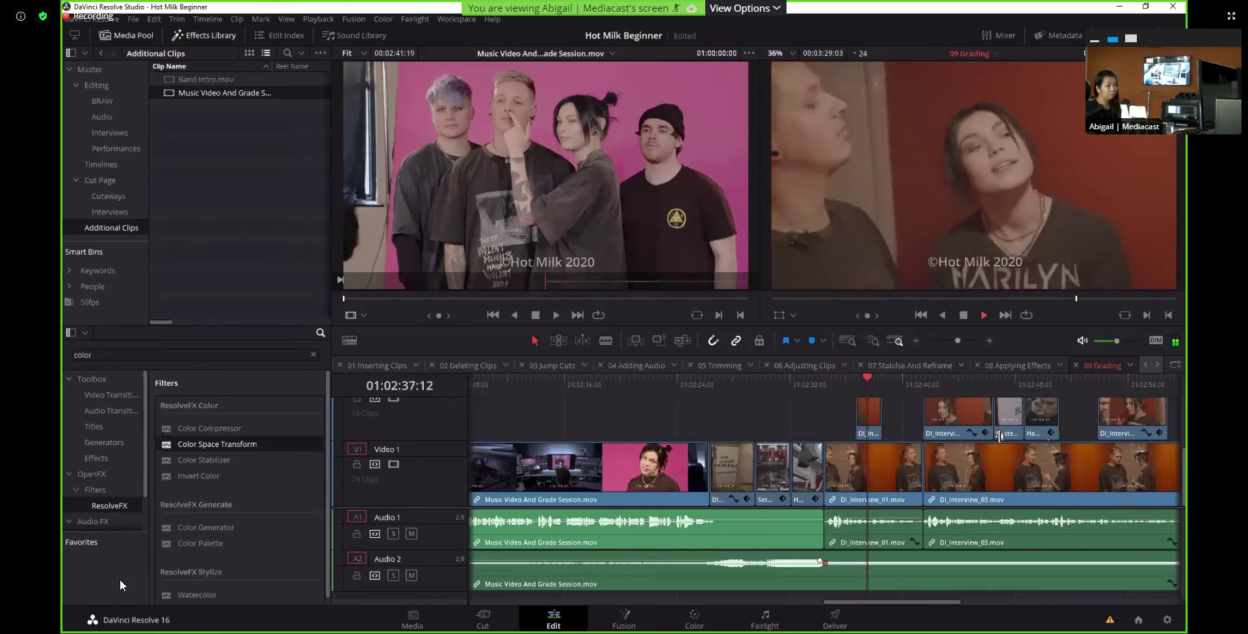
key("space")
Play the timeline from 01:03:17:01
left_click_drag(946, 606, 1042, 604)
left_click(937, 379)
key("space")
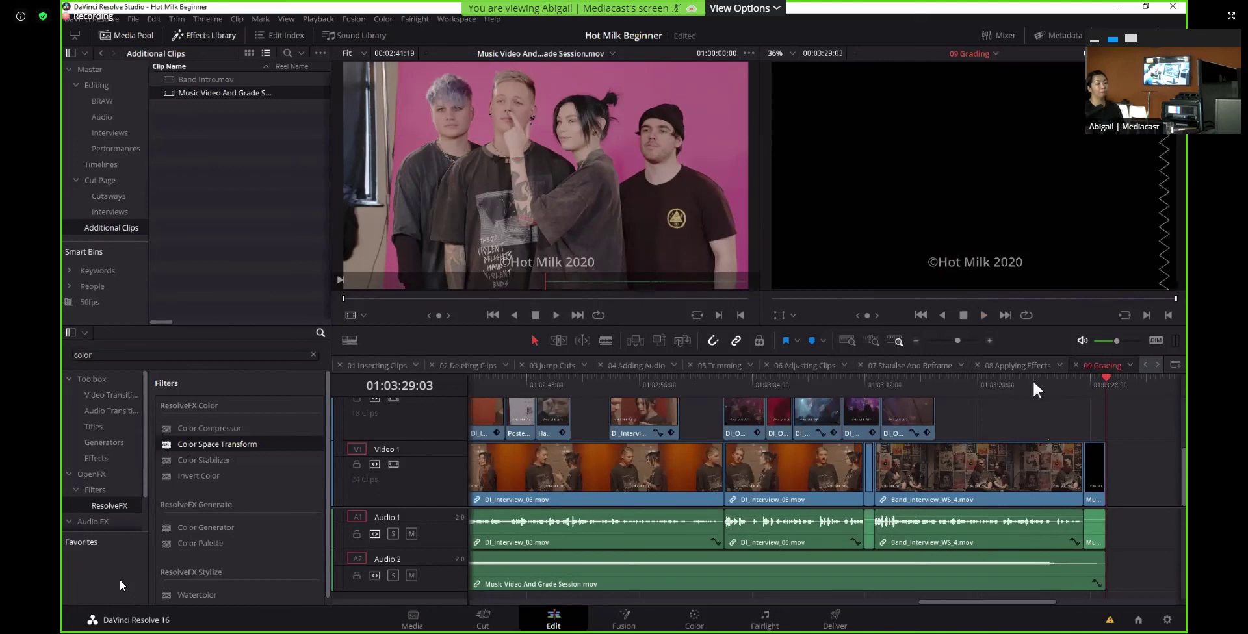
Zoom out to view the whole edit and switch to the Deliver page
left_click_drag(920, 601, 238, 530)
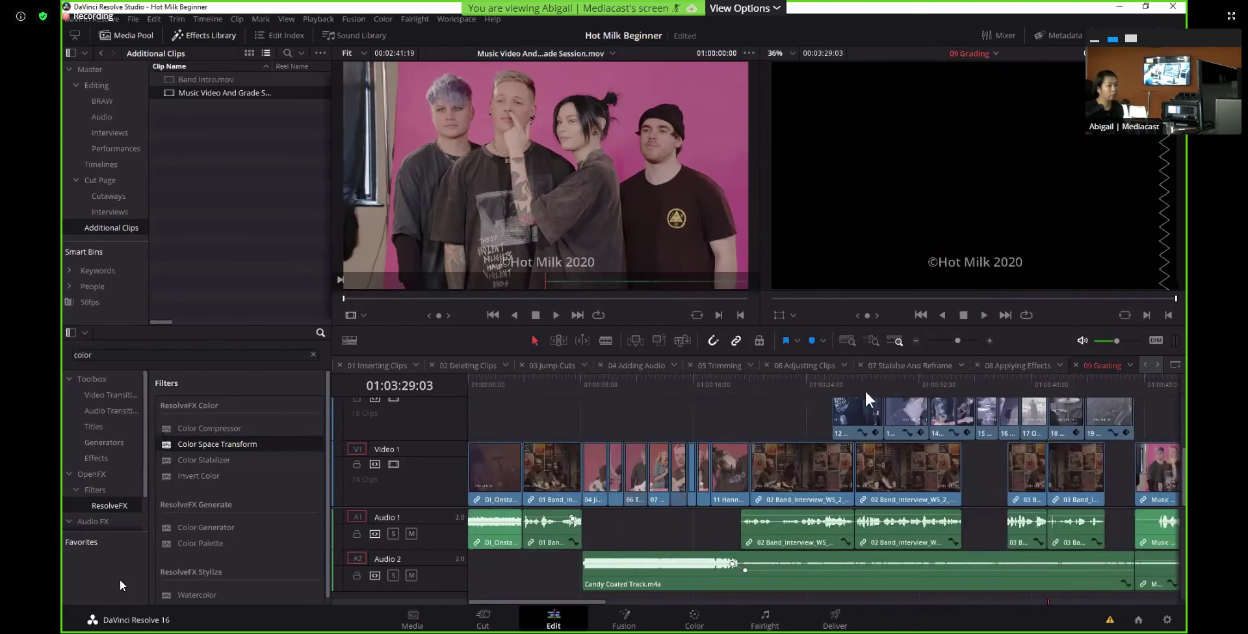
left_click_drag(957, 342, 948, 342)
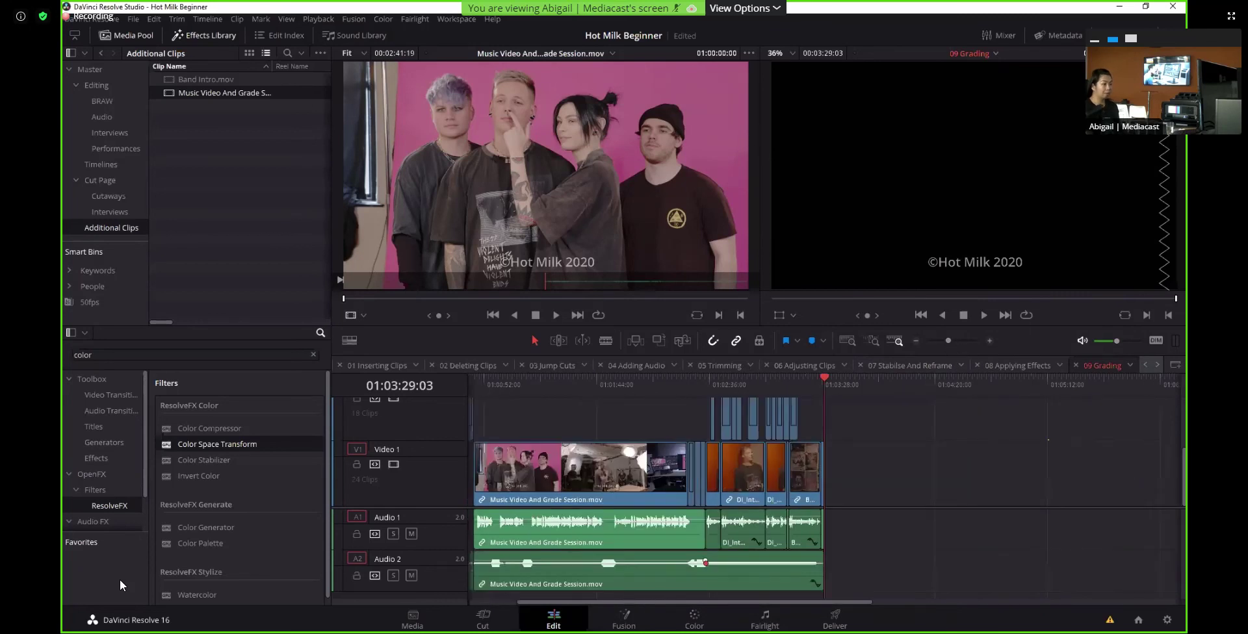
left_click_drag(542, 601, 499, 602)
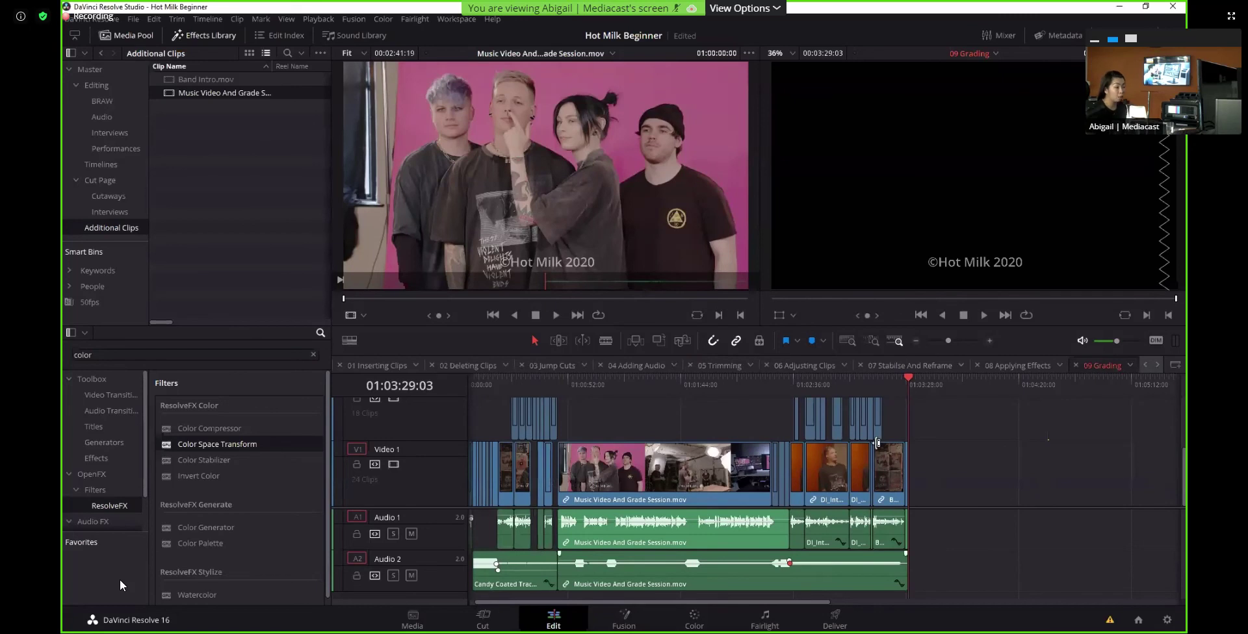
left_click(835, 620)
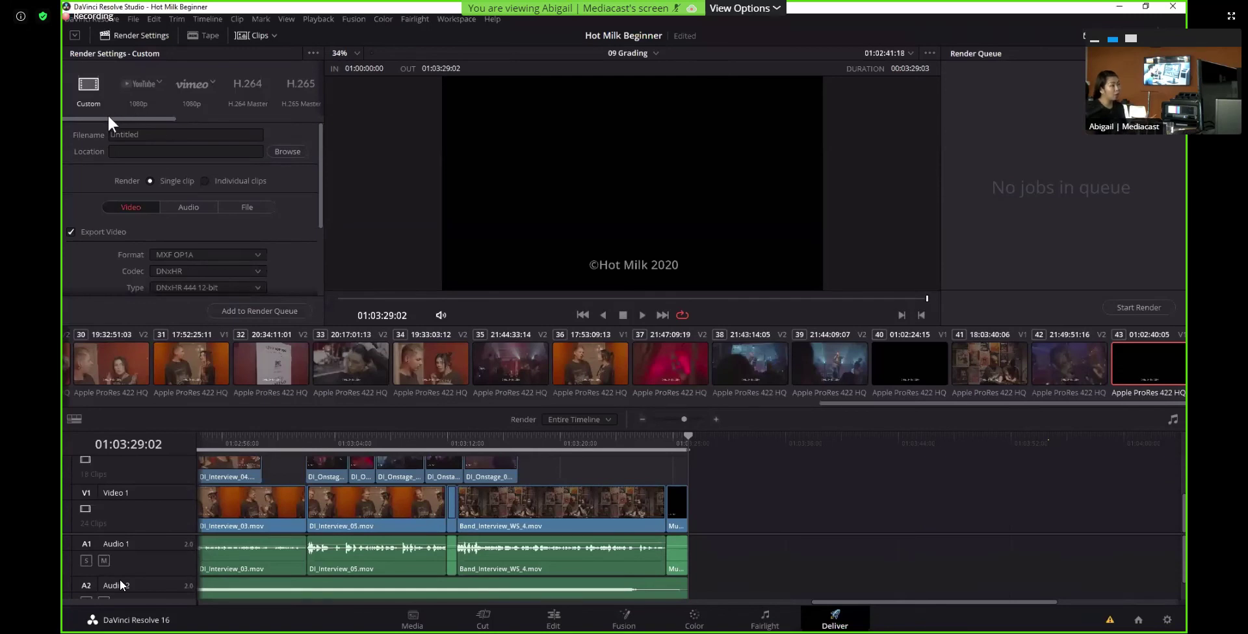
mouse_move(111, 120)
left_mouse_down()
mouse_move(134, 120)
mouse_move(119, 117)
left_mouse_up()
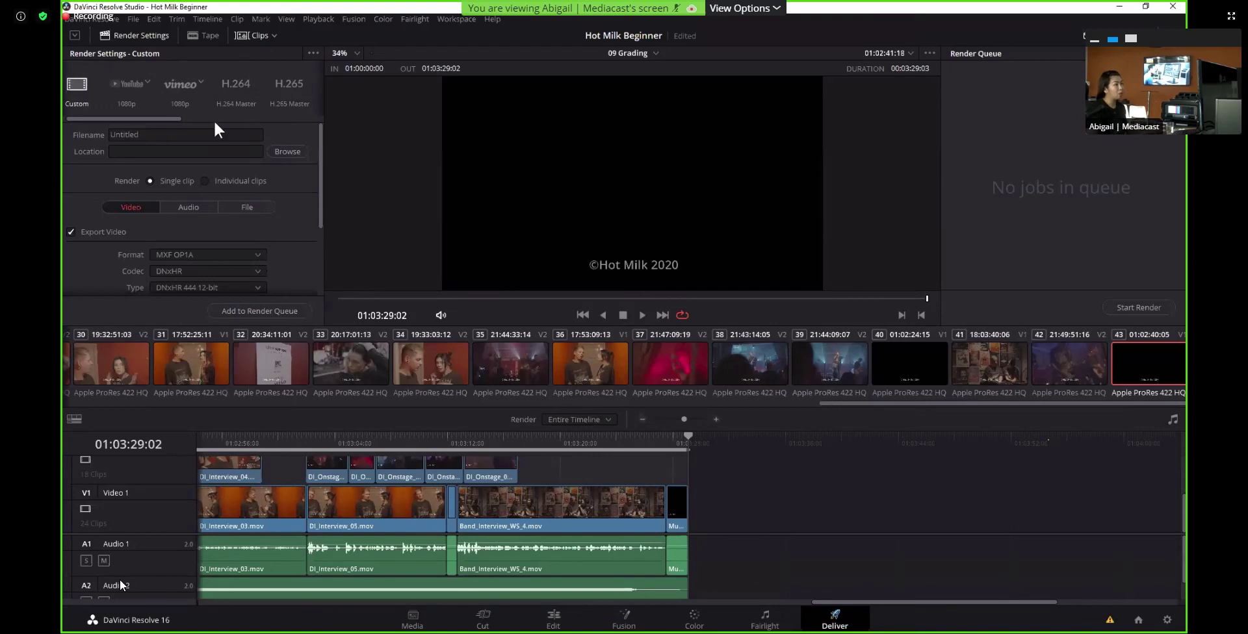
left_click_drag(160, 117, 243, 120)
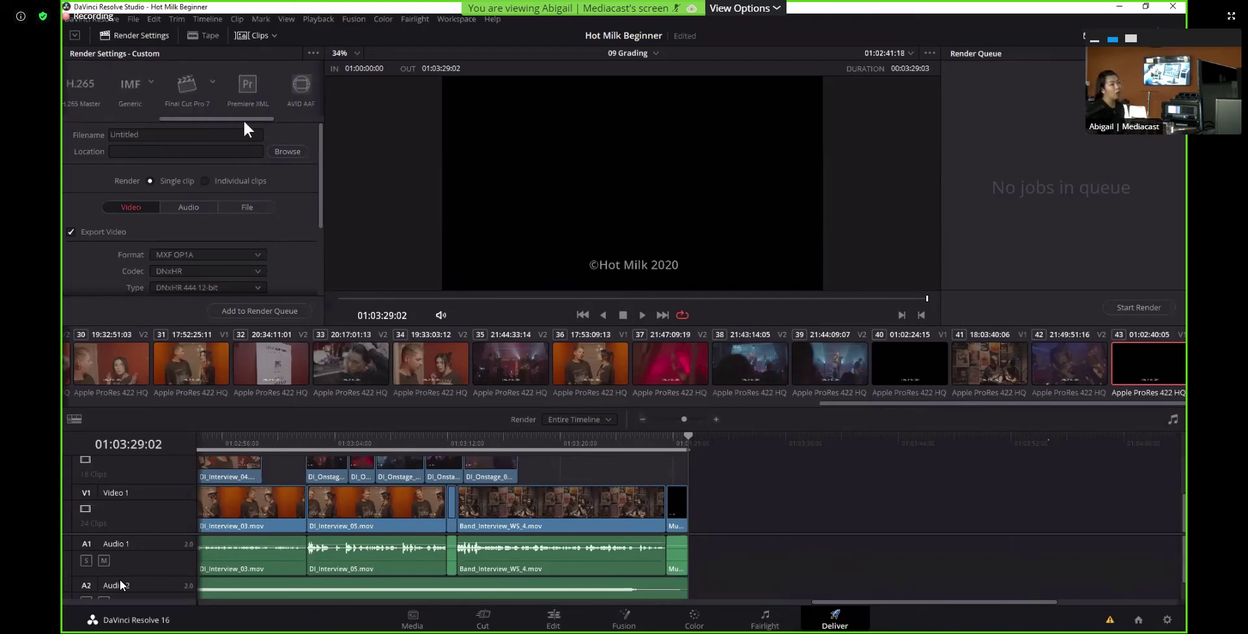
left_click(213, 82)
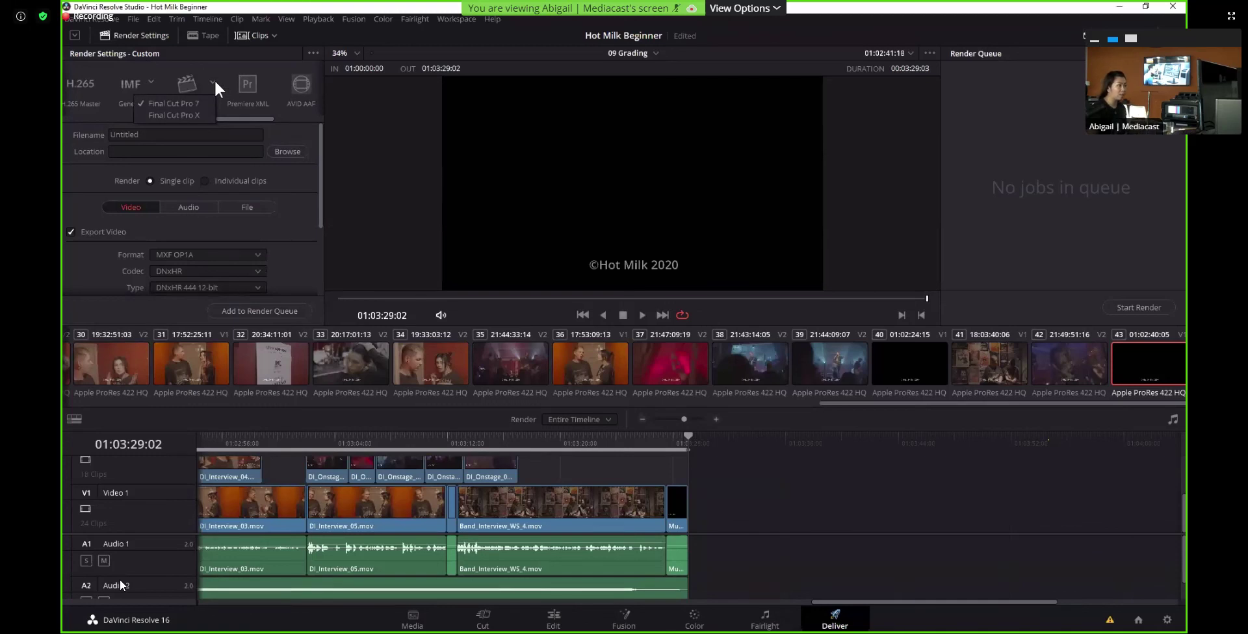
left_click_drag(245, 116, 280, 119)
double_click(146, 134)
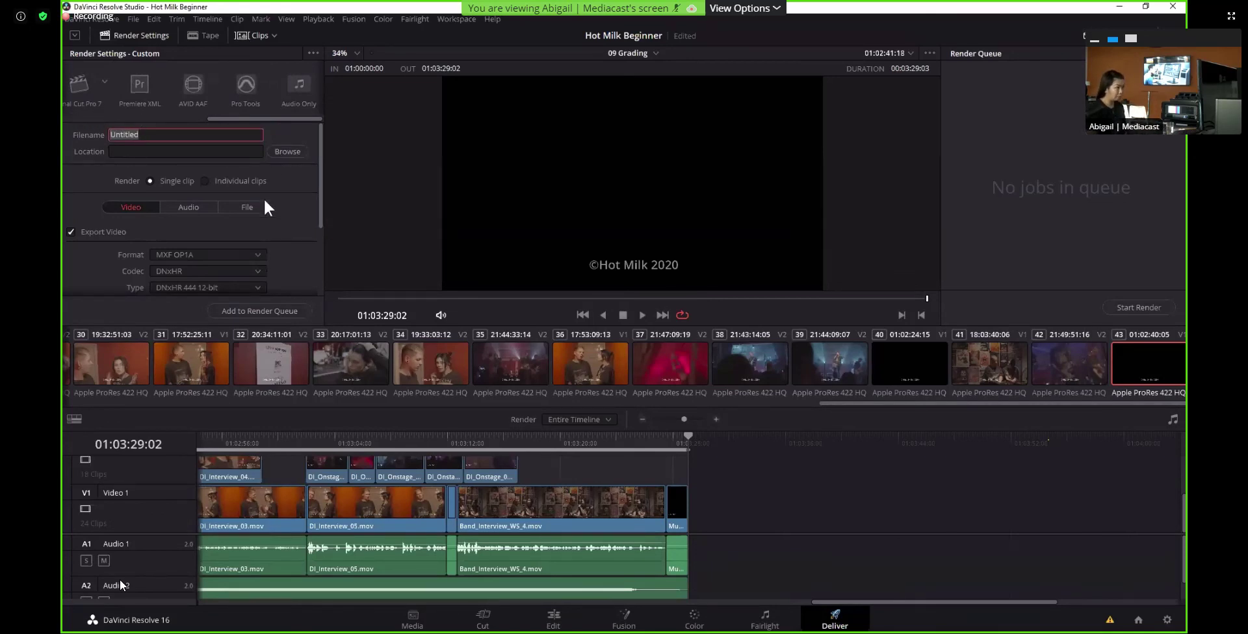
scroll(286, 208, "down", 2)
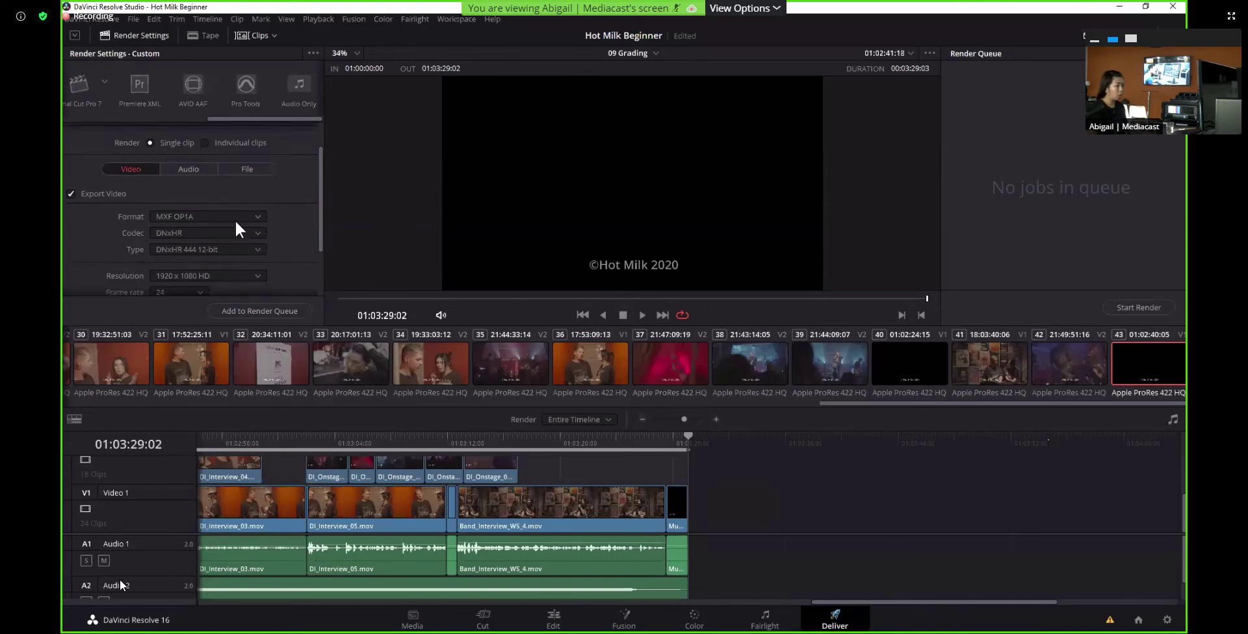
left_click(236, 222)
left_click(297, 243)
scroll(312, 229, "down", 2)
left_click_drag(317, 245, 317, 242)
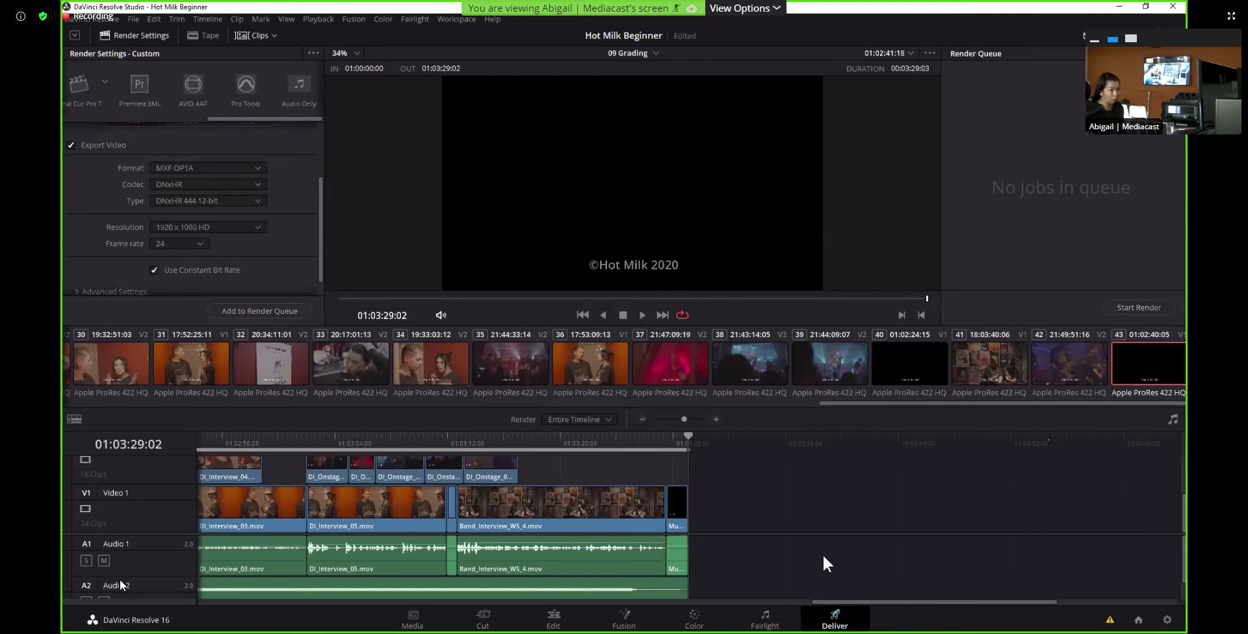
left_click(488, 620)
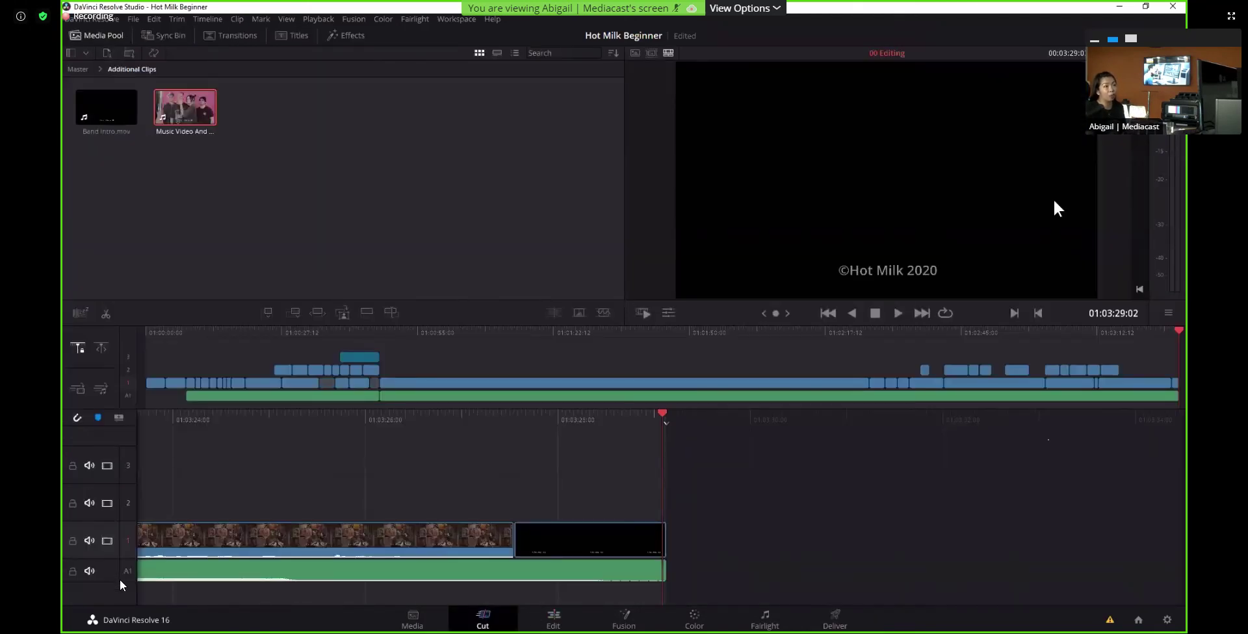
left_click(1170, 35)
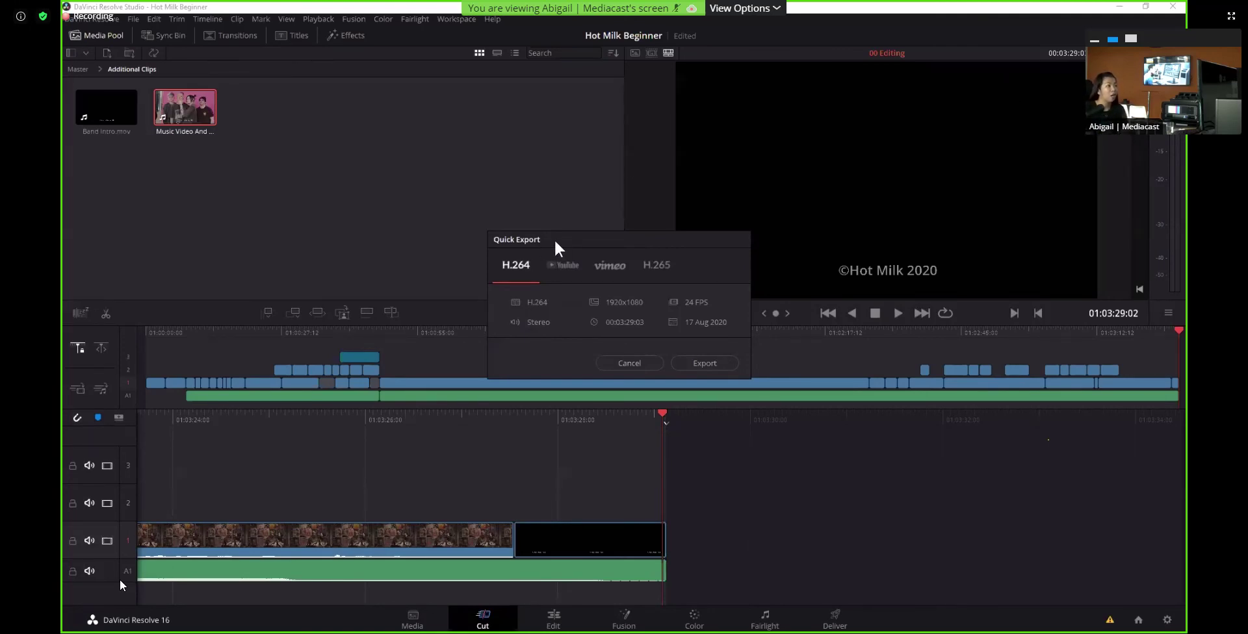
left_click_drag(633, 201, 828, 178)
left_click(658, 219)
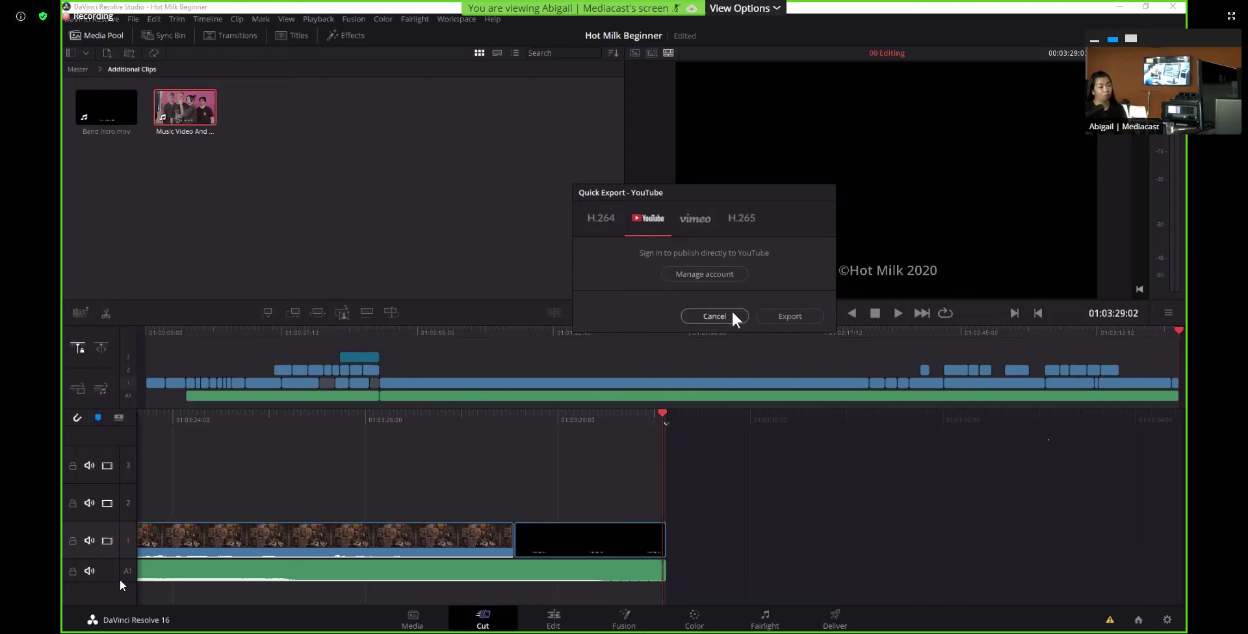
left_click(714, 316)
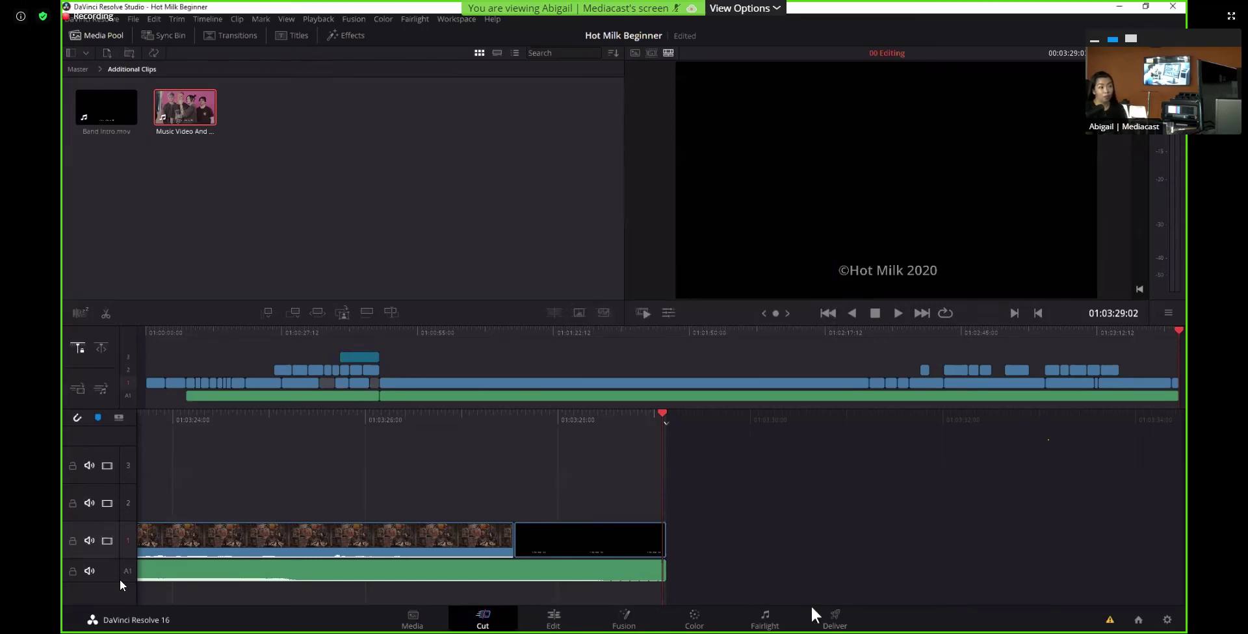
left_click(841, 618)
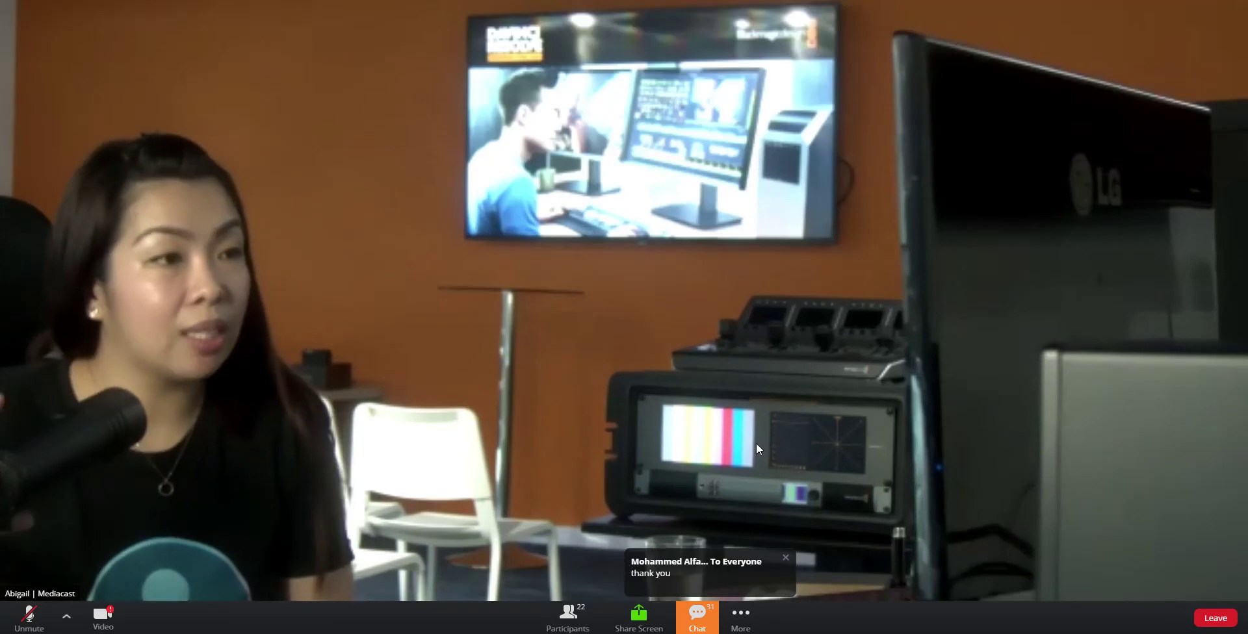
Show the meeting chat, review the attendees' thank-you messages, and get ready to reply
left_click(693, 616)
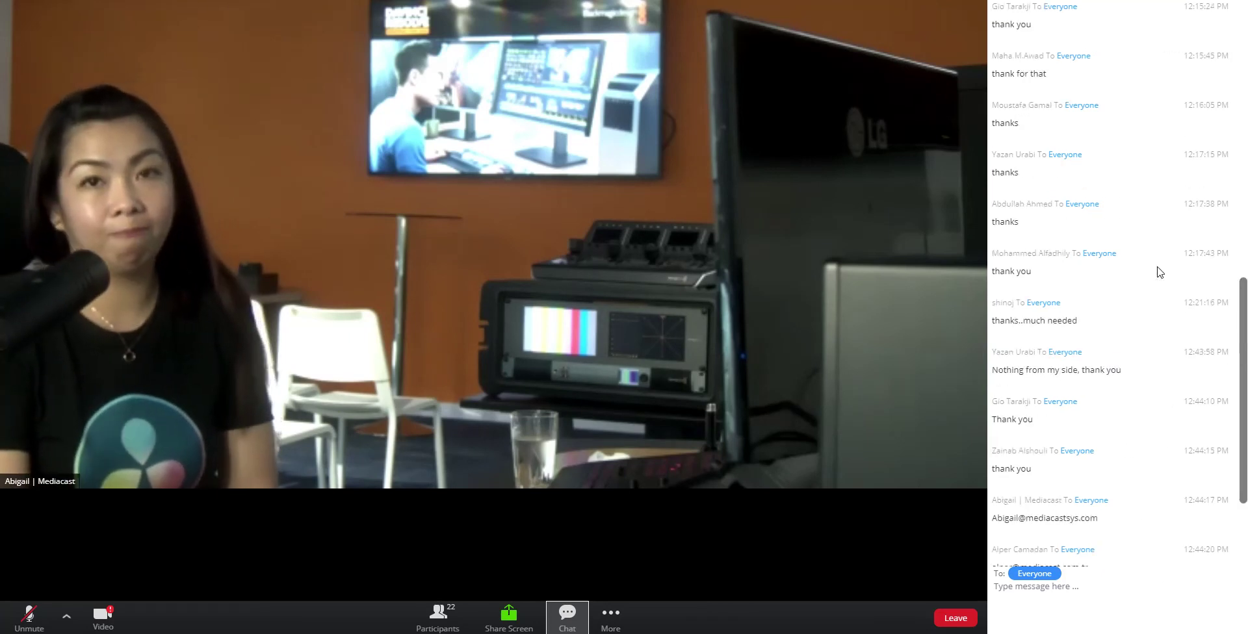
scroll(1157, 270, "up", 15)
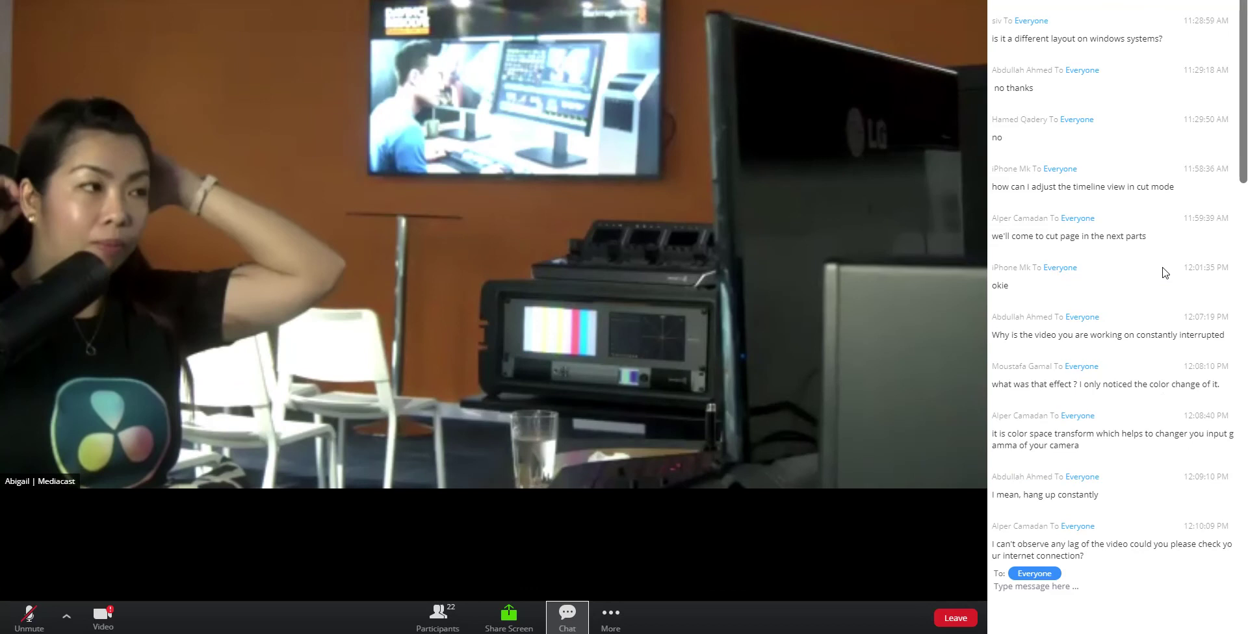
scroll(1209, 286, "down", 15)
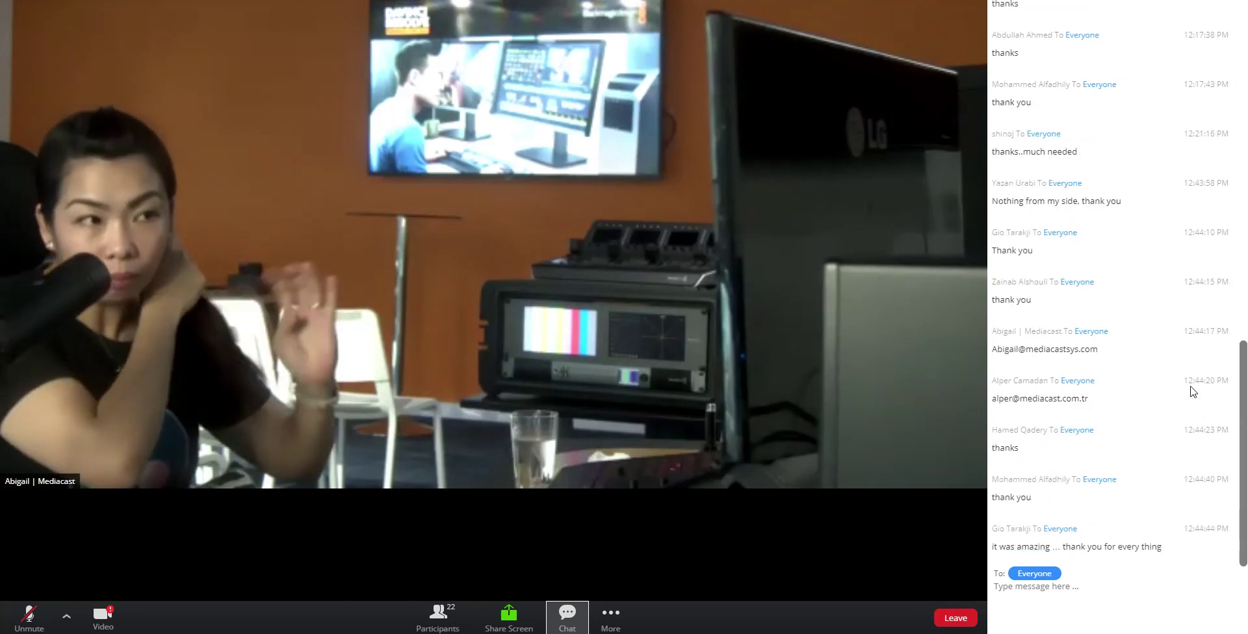
left_click(1043, 594)
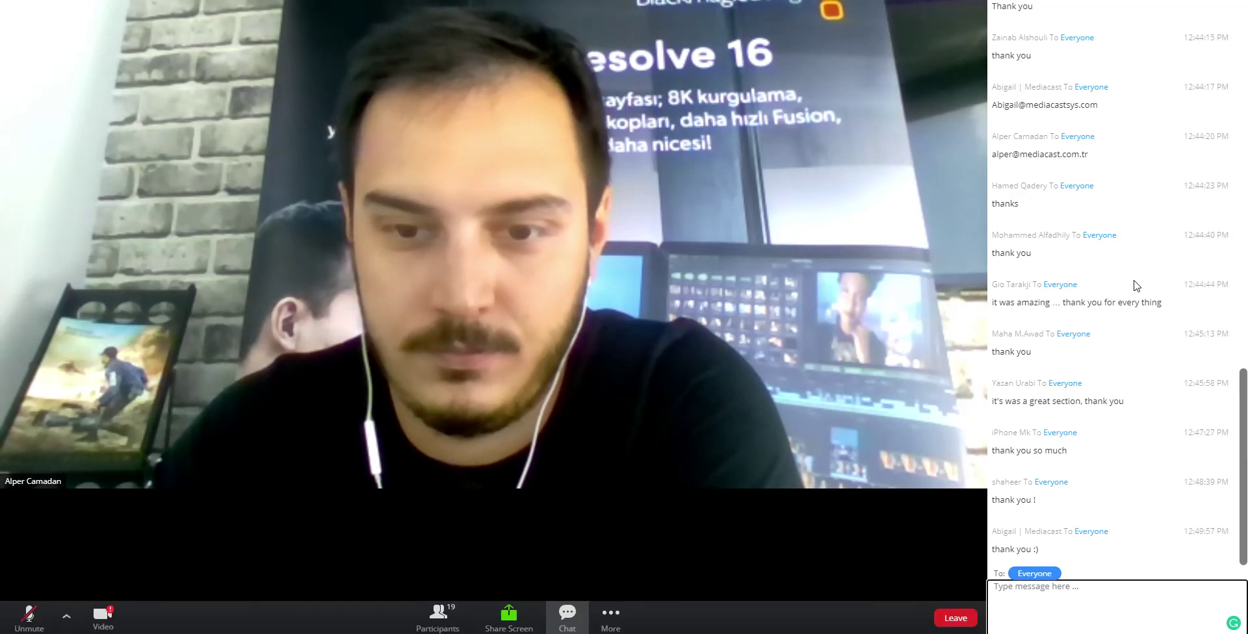
scroll(1134, 286, "up", 3)
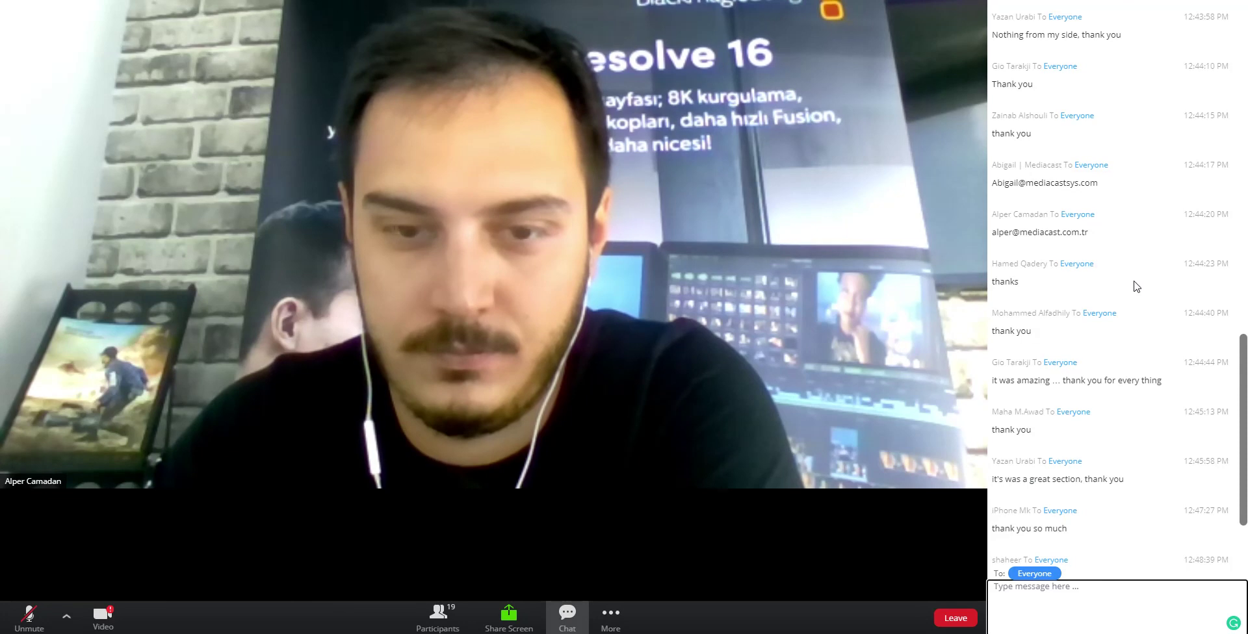
left_click_drag(1100, 183, 990, 180)
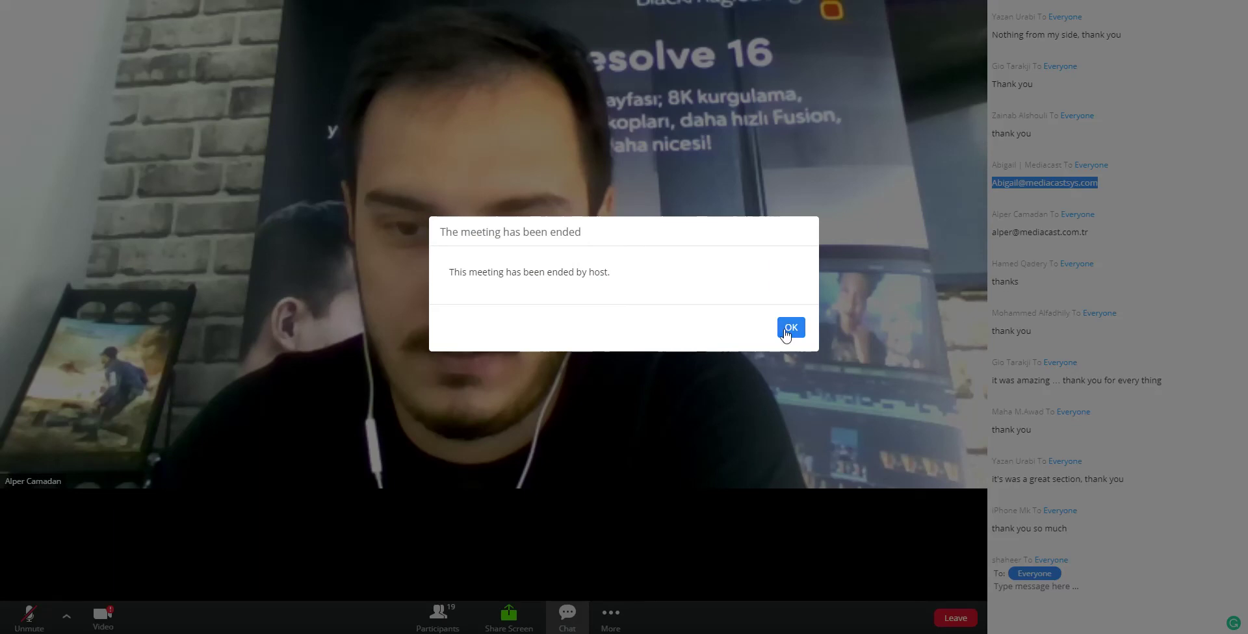
left_click(783, 329)
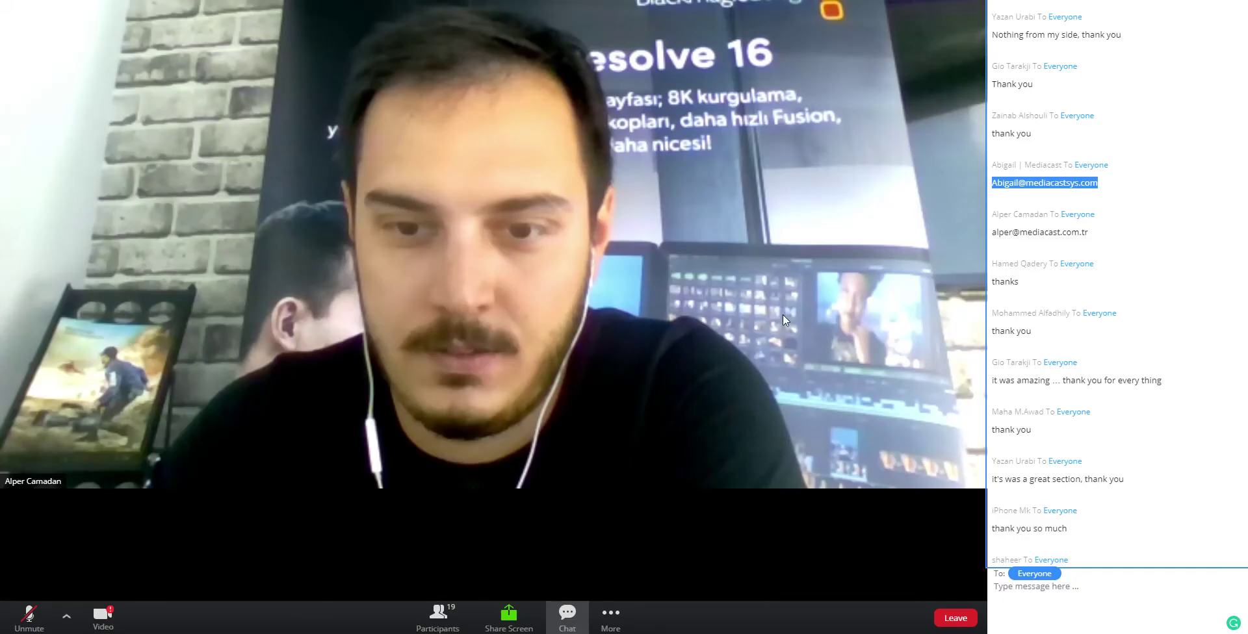